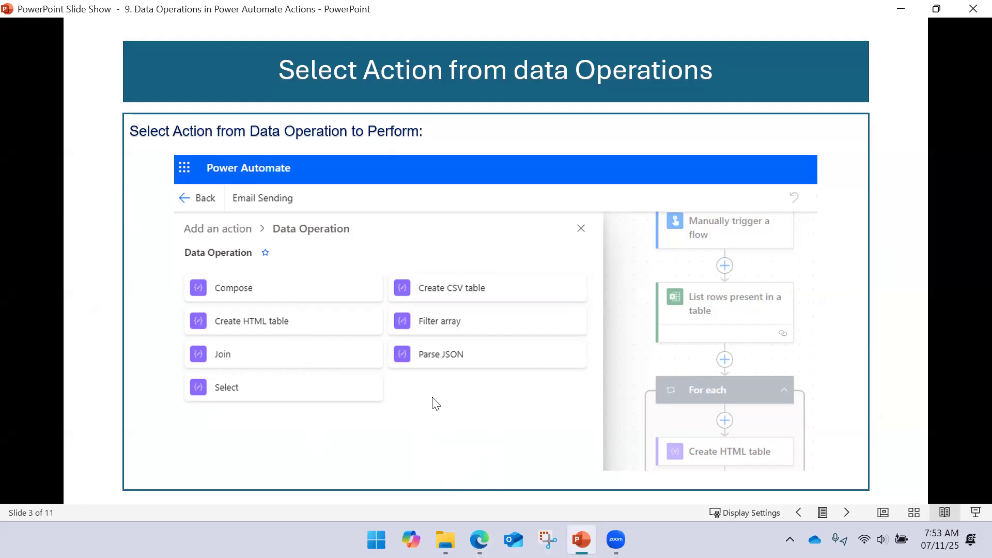
- Switch to Power Automate in the Edge browser and open the list of own flows
mouse_move(479, 536)
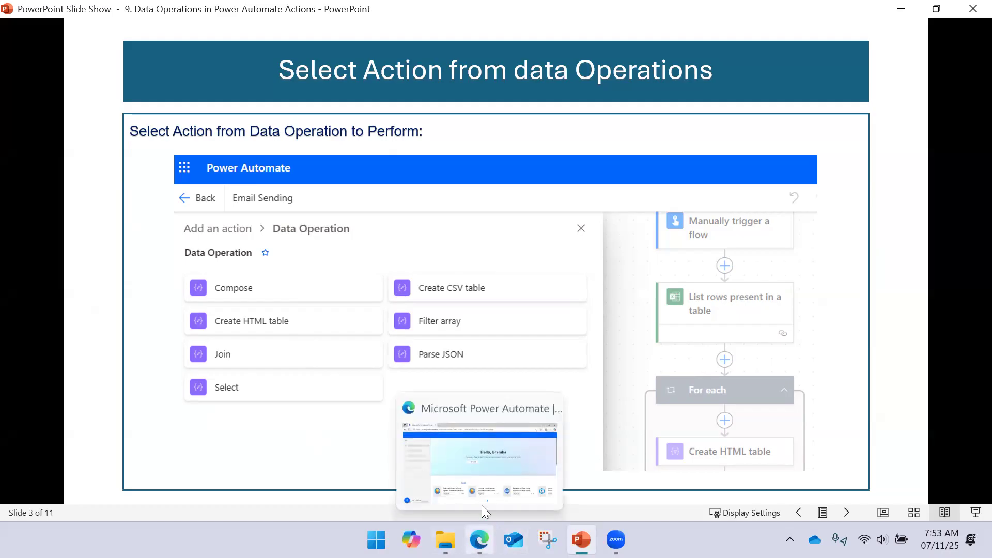
click(479, 459)
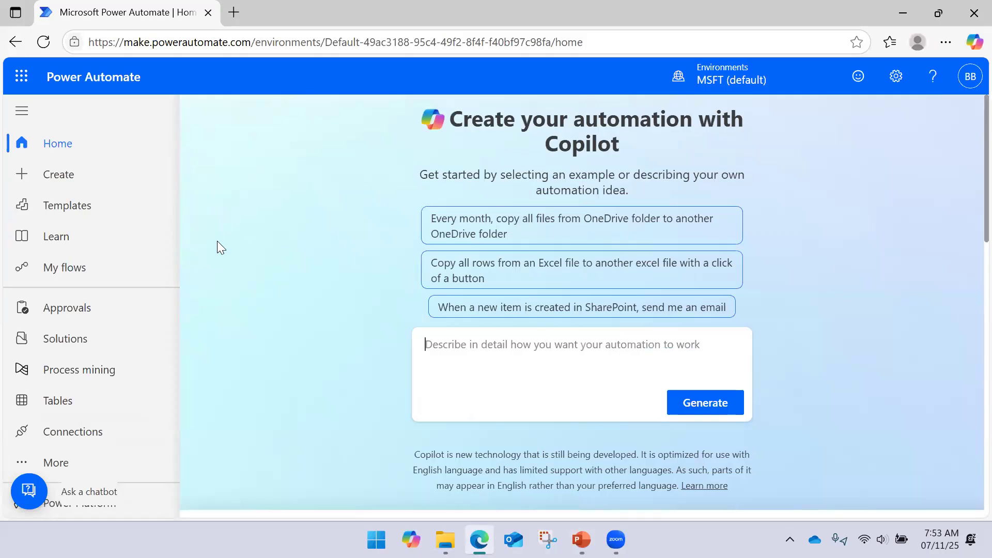
click(98, 271)
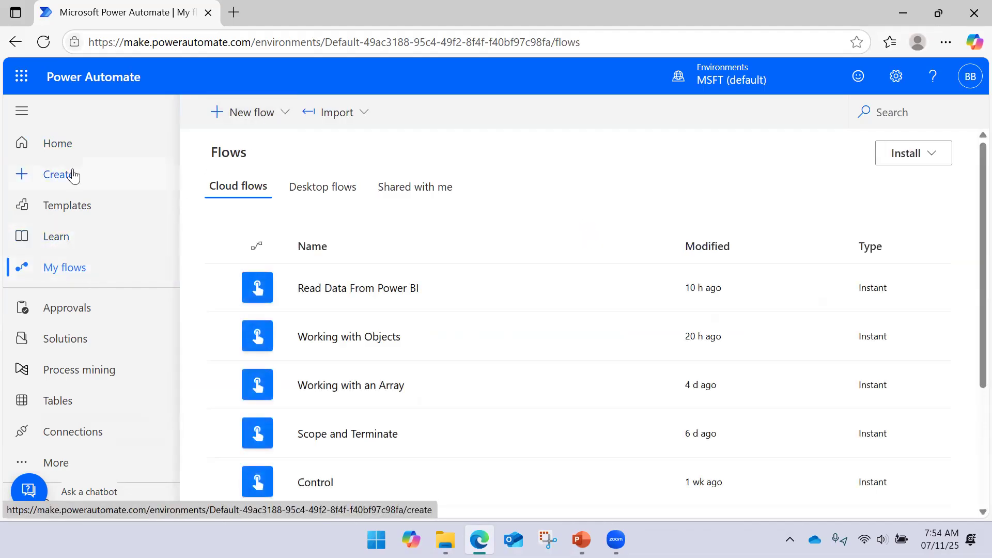
click(259, 113)
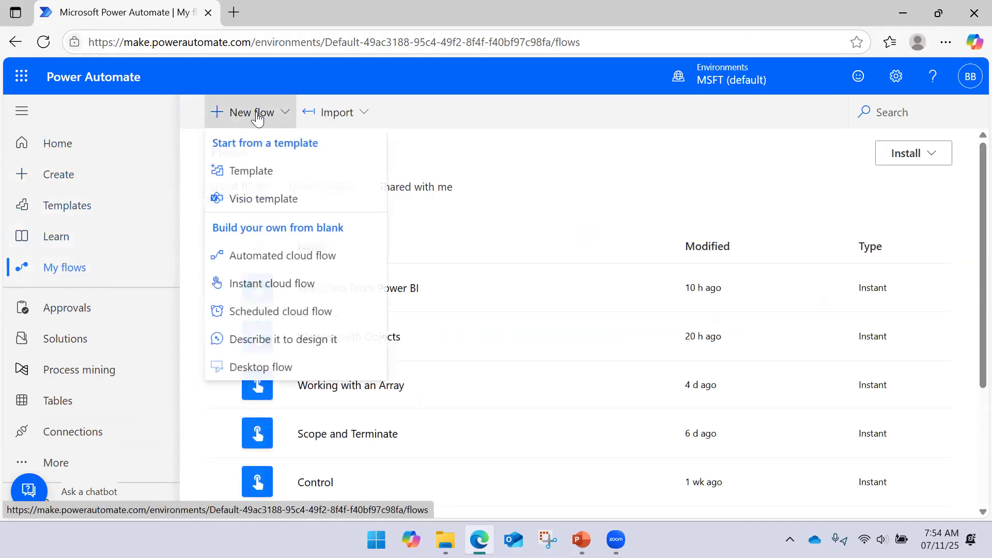
click(253, 284)
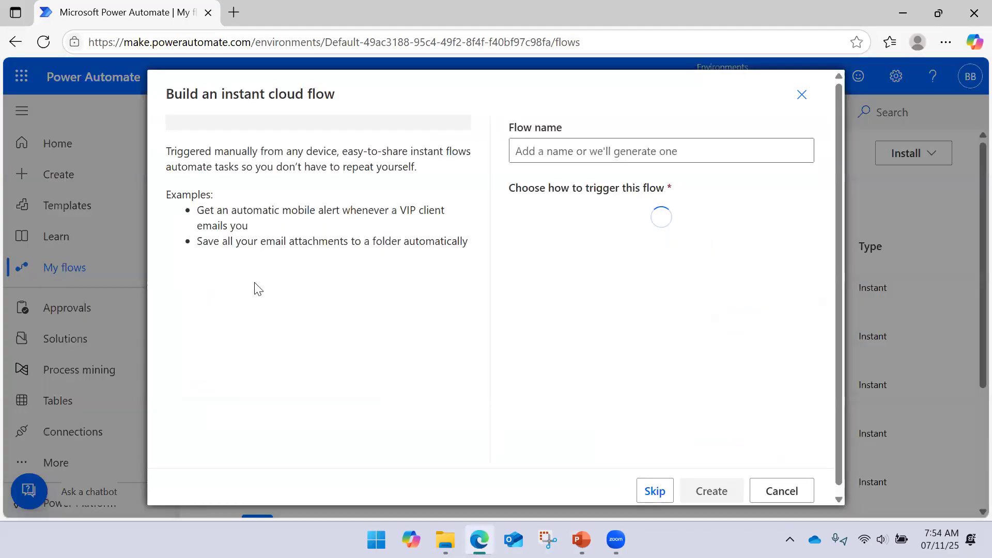
click(779, 492)
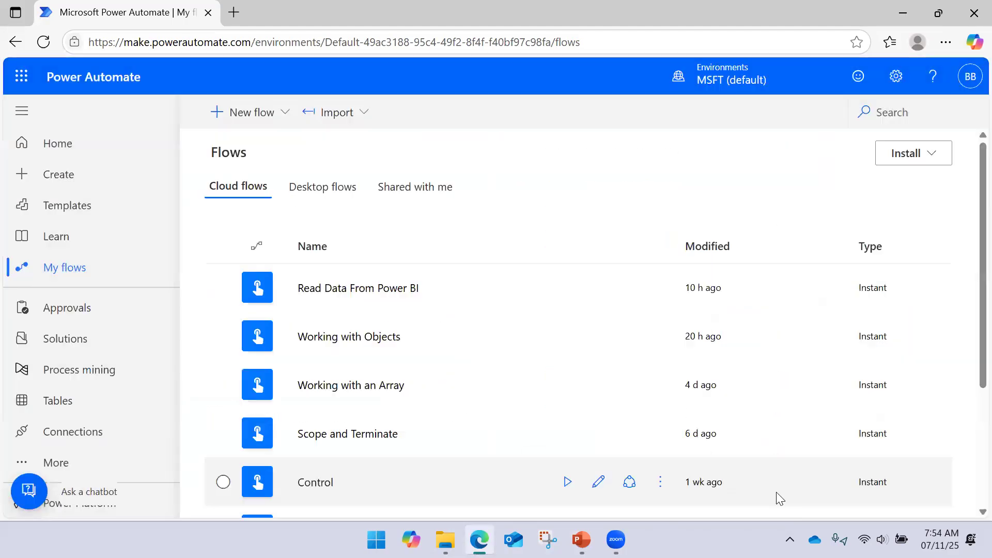
- Create an instant cloud flow named "Data Operations" that uses the "Manually trigger a flow" trigger
click(278, 117)
click(256, 287)
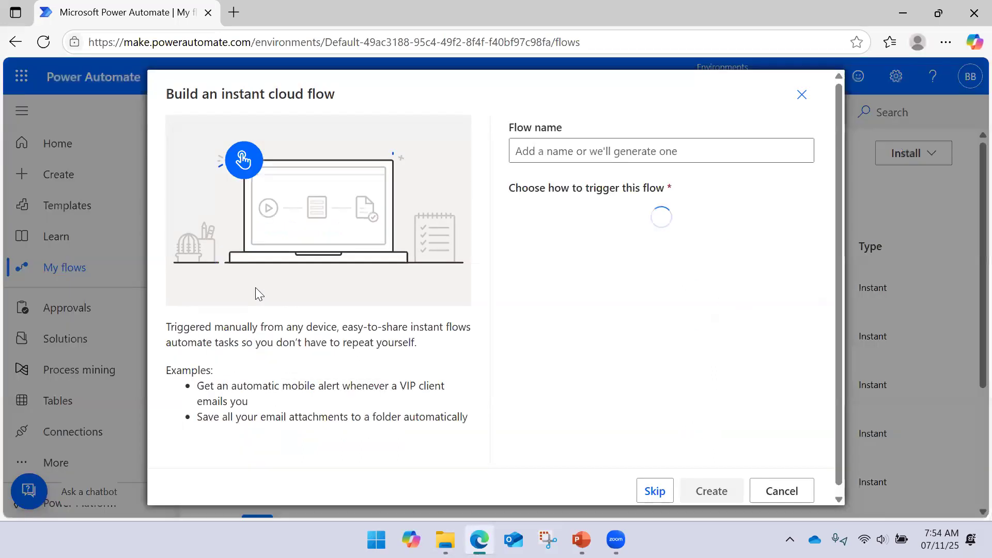
click(627, 224)
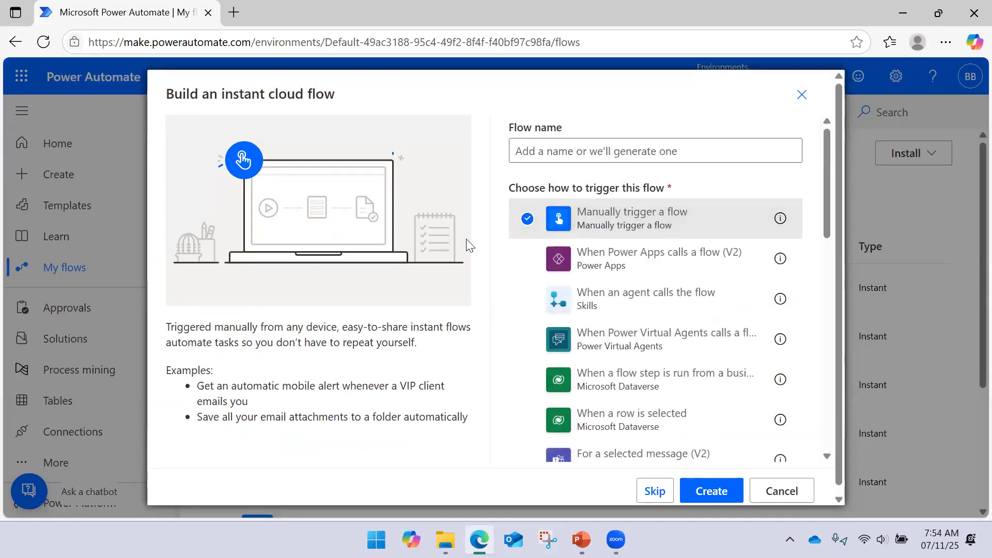
click(575, 151)
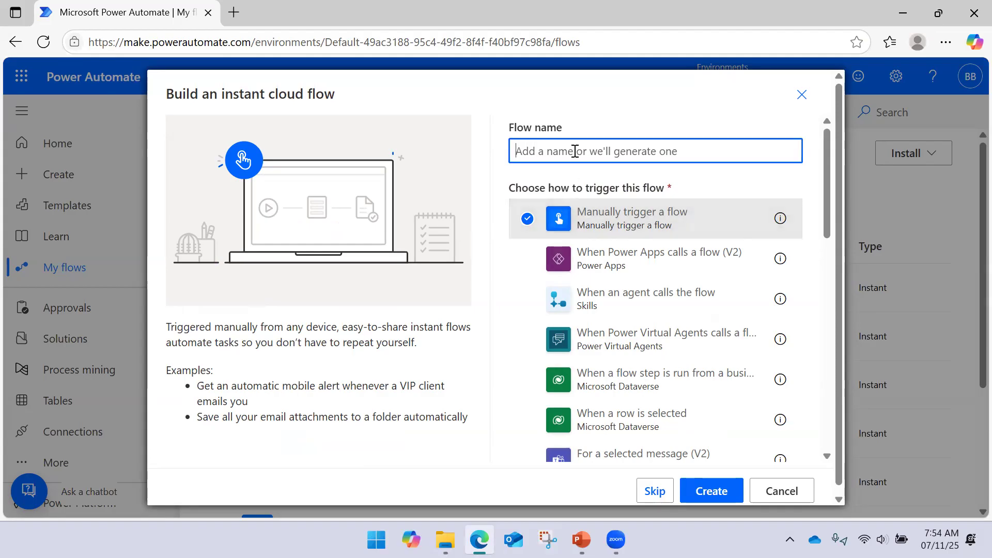
text(D)
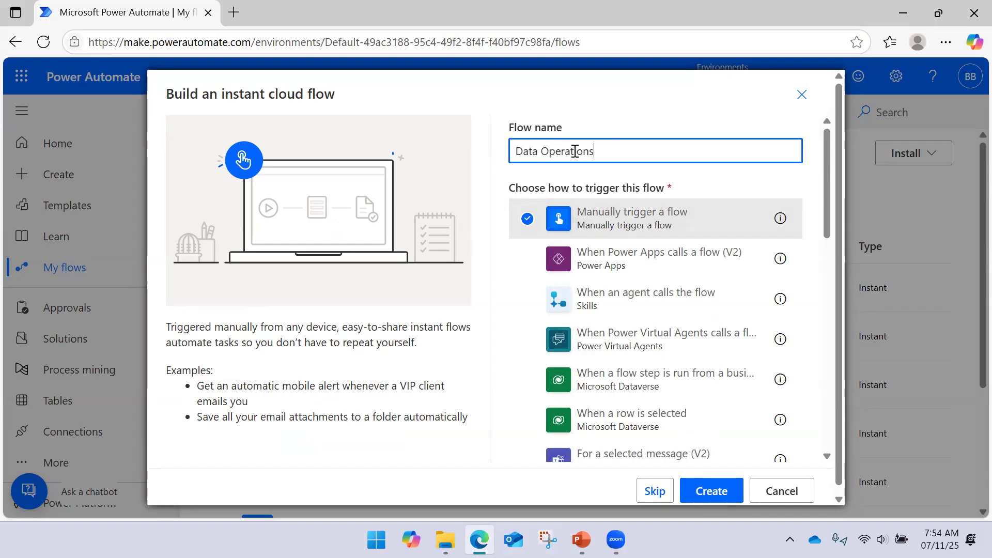
text(ata Operations)
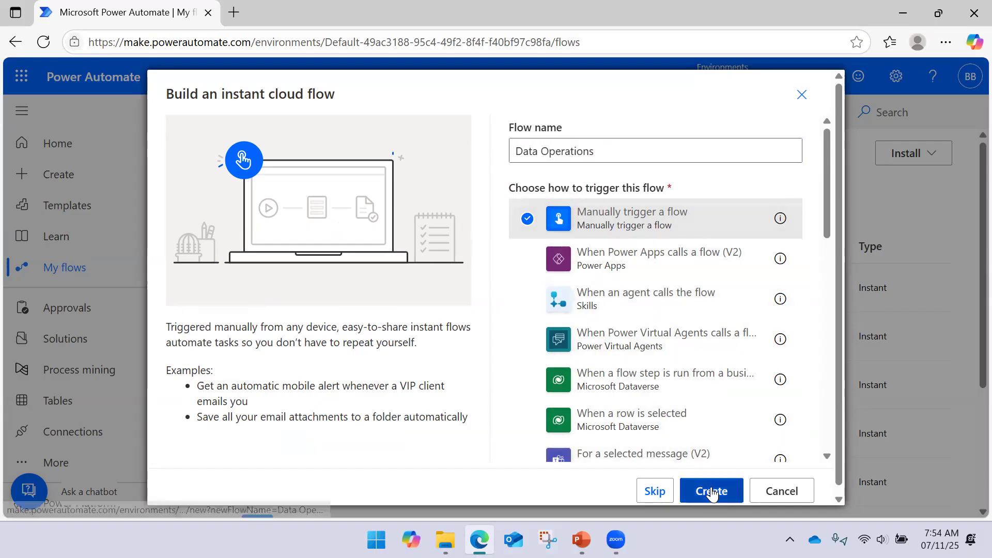
click(712, 491)
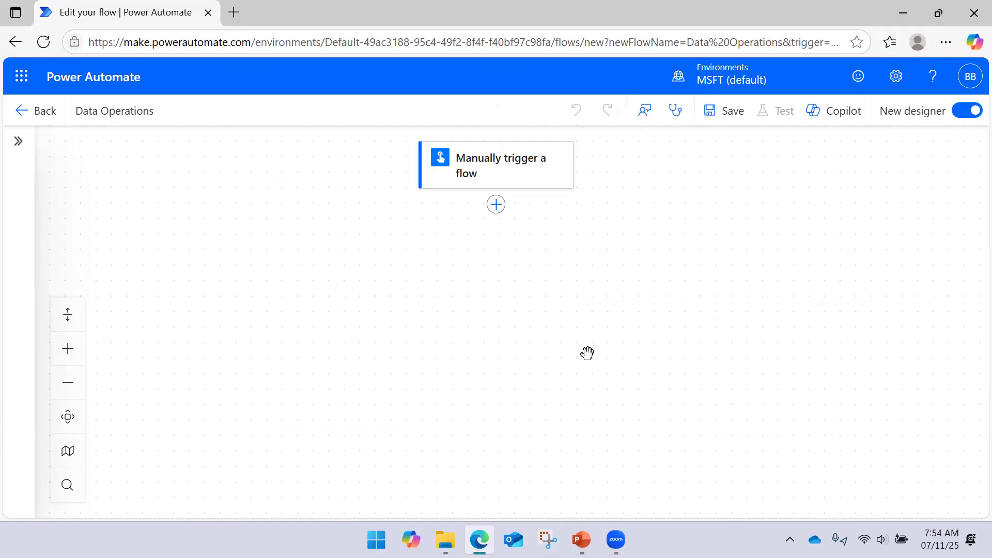
- Open the Power BI service at app.powerbi.com in a new browser tab
click(239, 15)
text(app.powerbi.com)
key(Return)
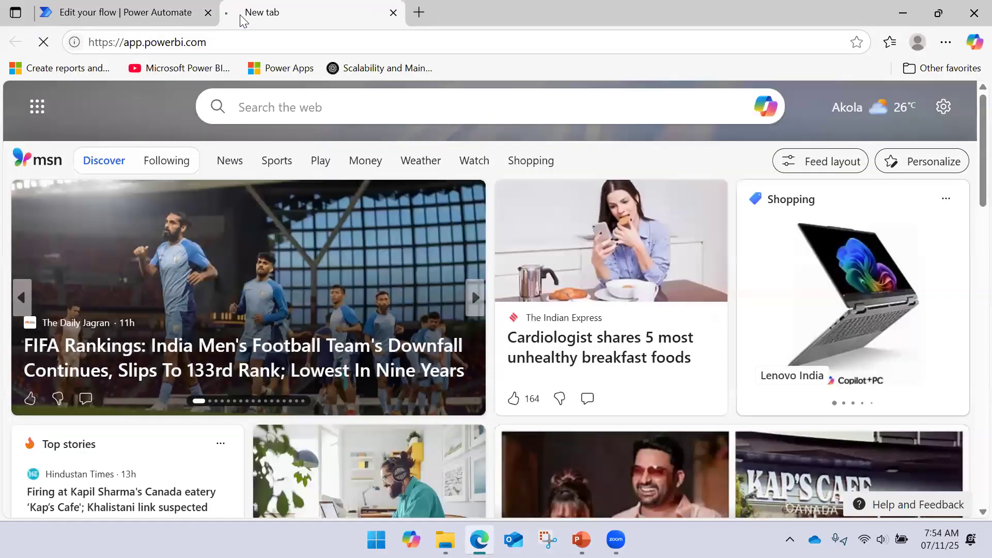
click(162, 5)
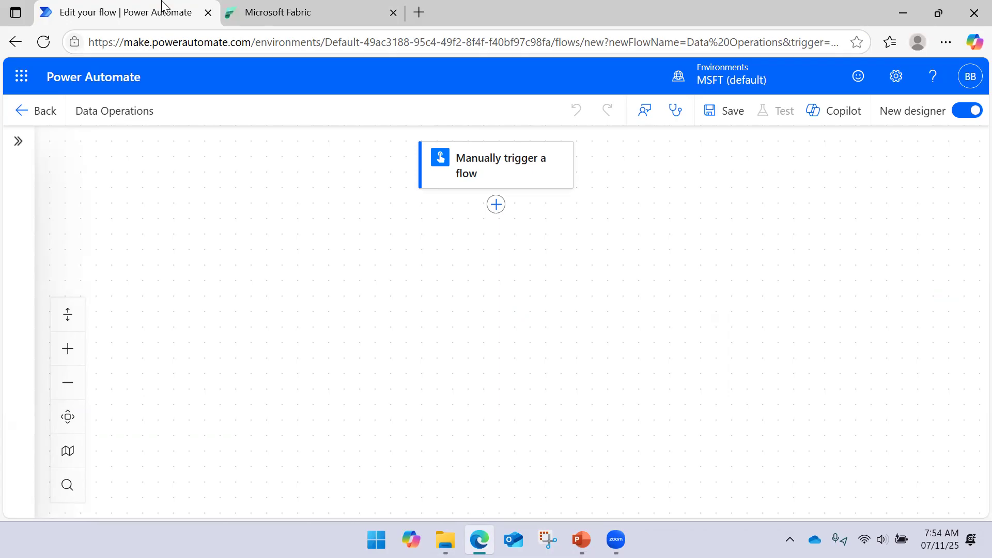
click(315, 5)
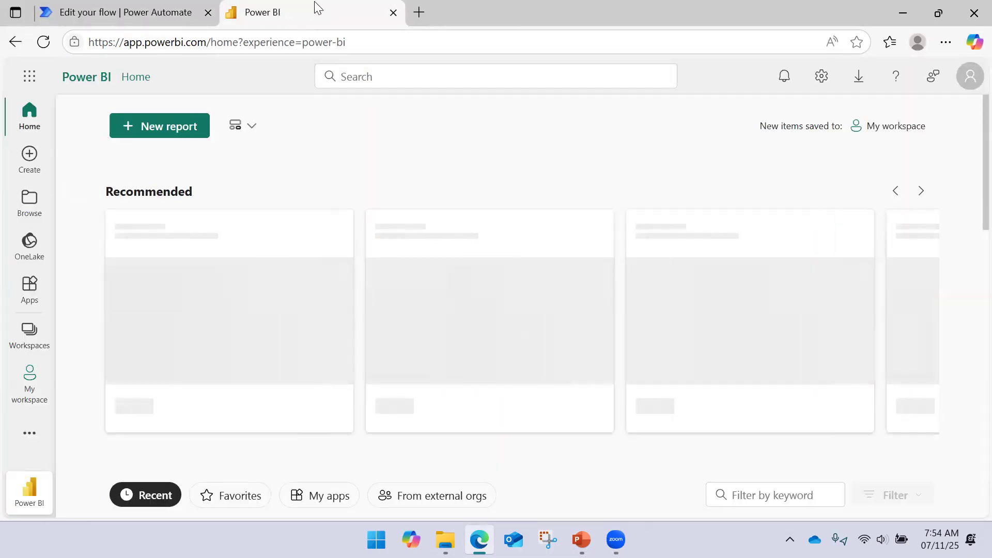
- Open the Spend Analysis report from the WebChamp workspace and view the table on its Detailed View page
click(40, 331)
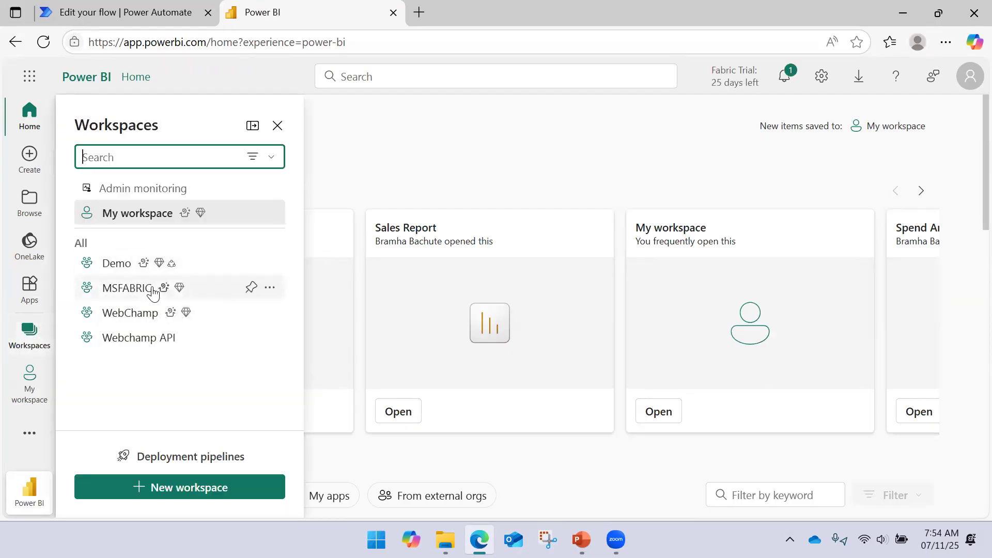
click(133, 313)
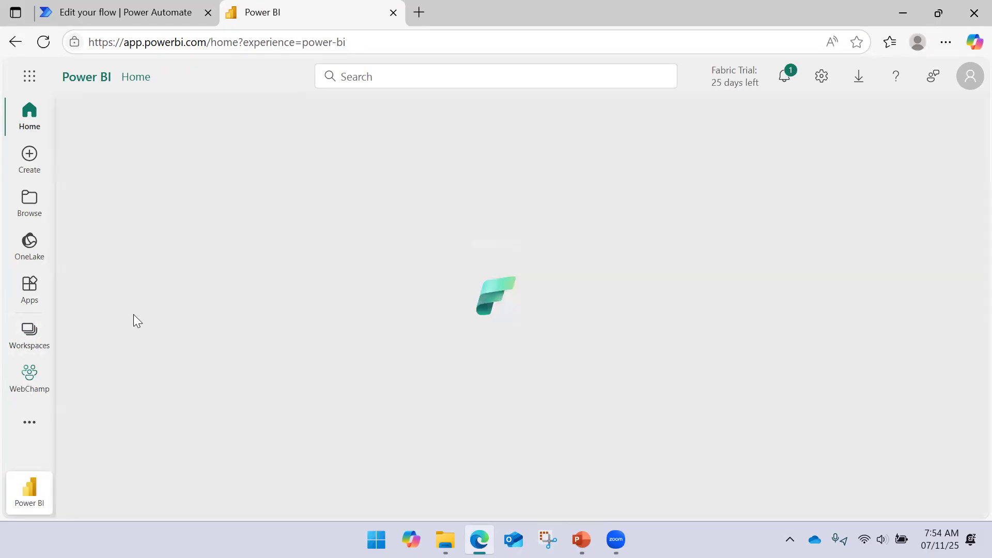
scroll(209, 279, down, 5)
scroll(203, 291, down, 4)
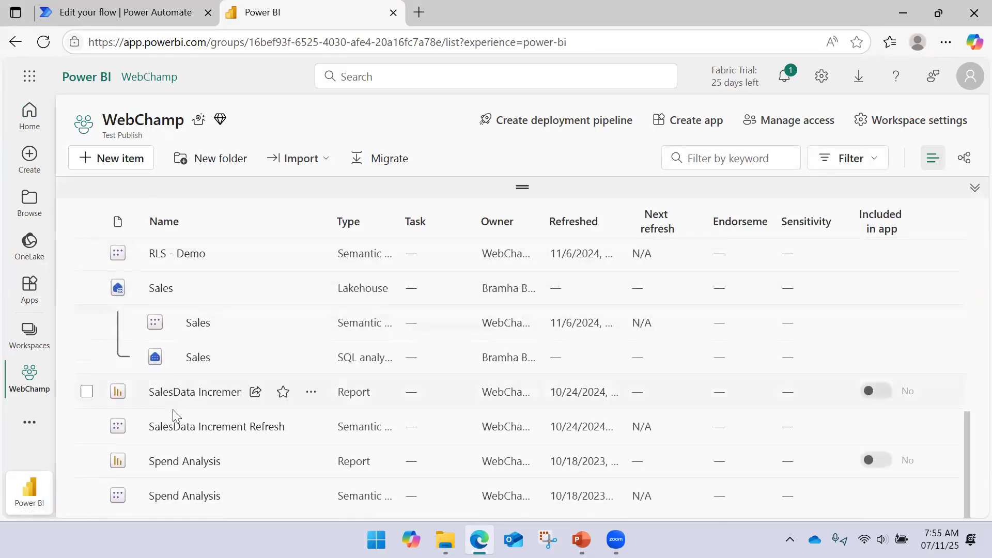
click(175, 460)
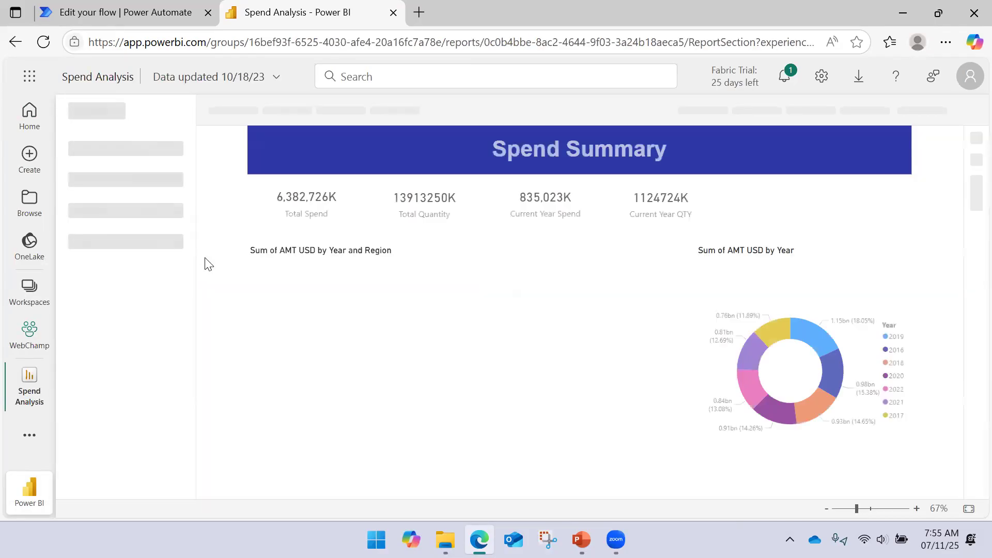
click(146, 230)
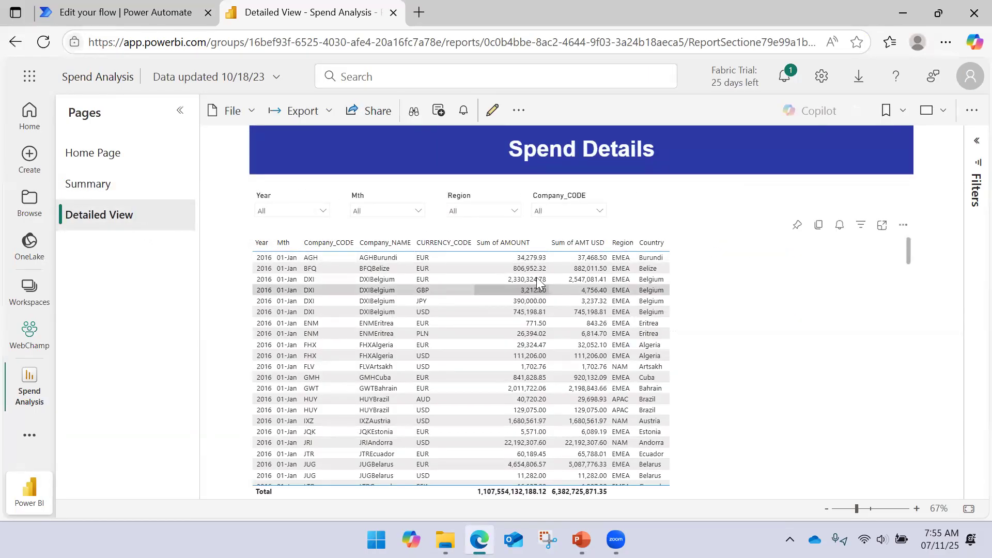
scroll(505, 323, down, 5)
scroll(499, 333, up, 5)
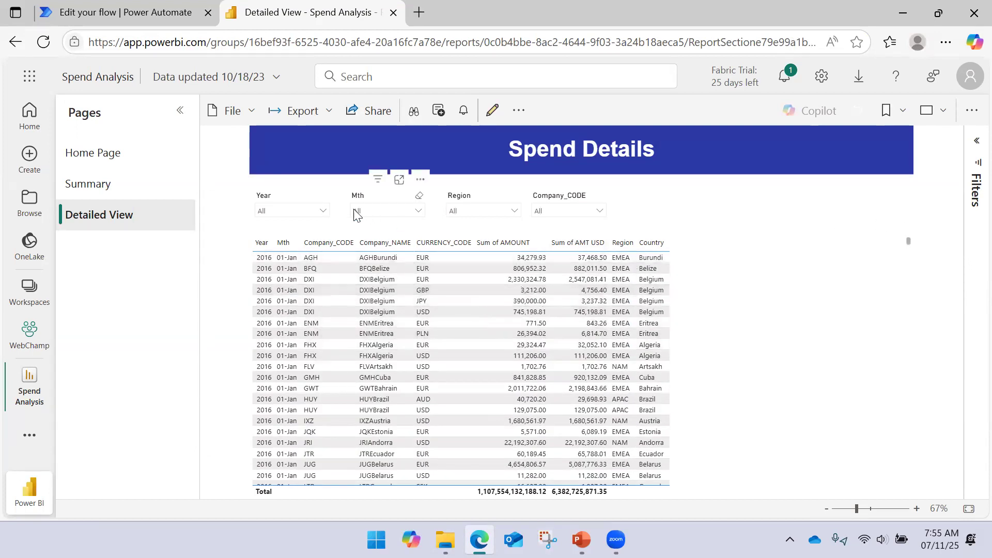
- Filter the Spend Details table to the year 2022
click(316, 212)
click(280, 313)
click(661, 215)
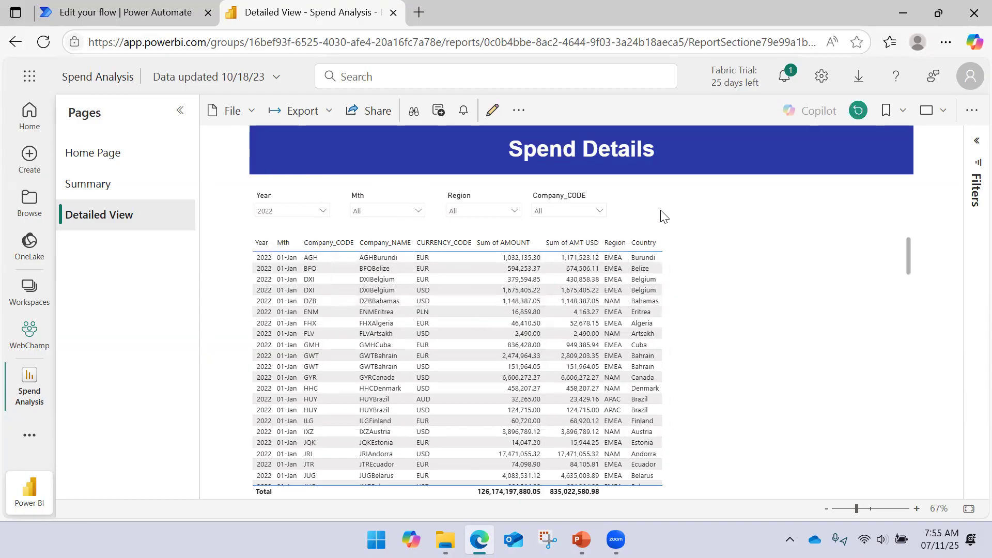
click(323, 212)
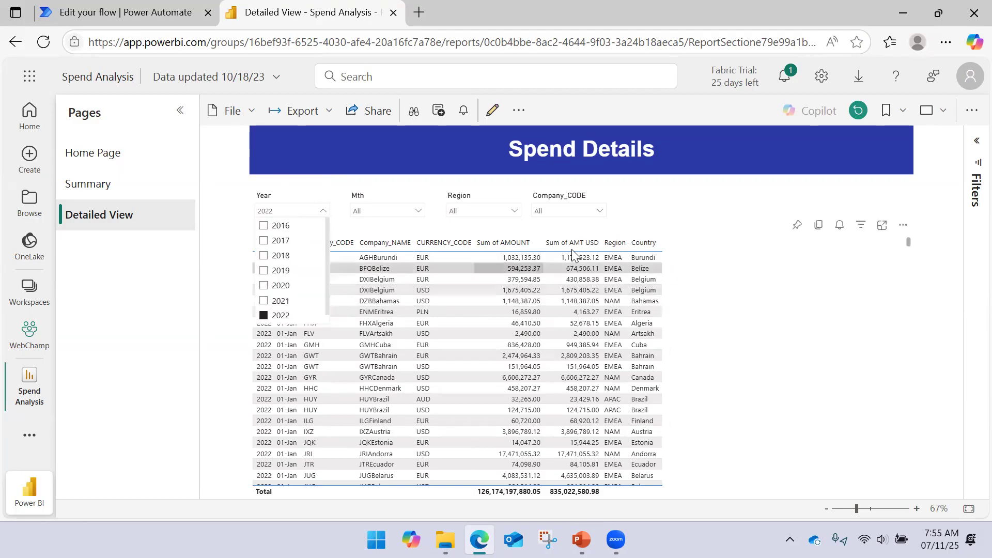
click(681, 214)
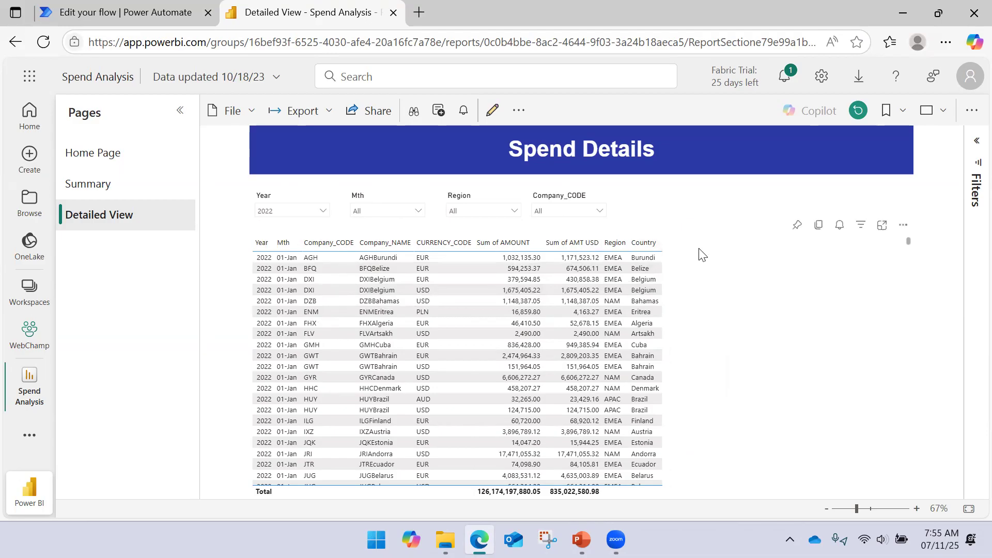
- Export the Spend Details table as summarized data in .xlsx format with live connection
click(903, 224)
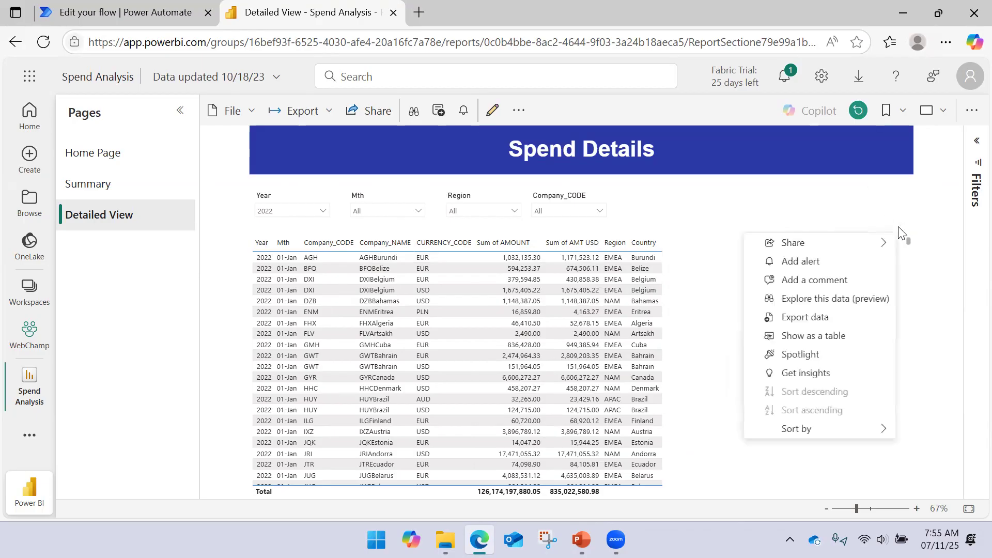
click(786, 318)
click(545, 267)
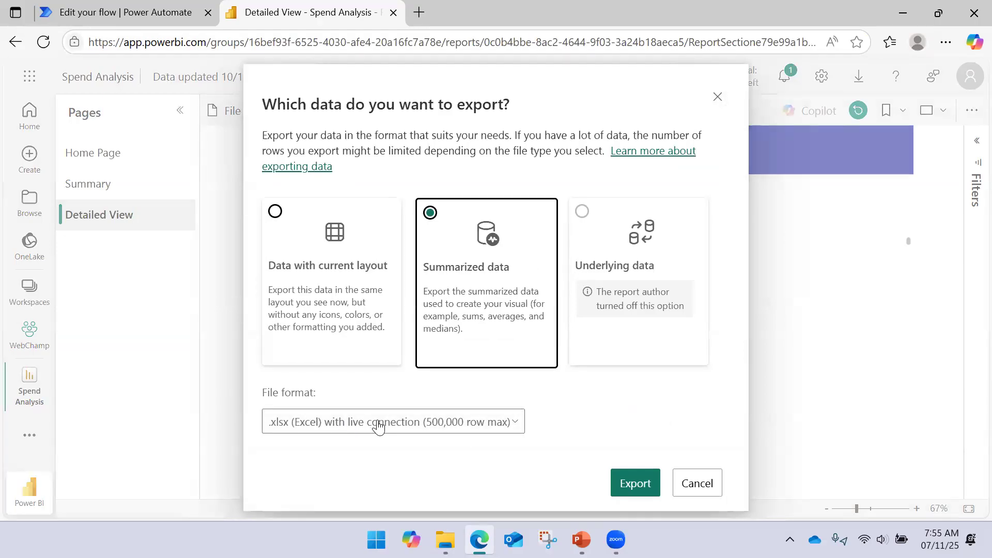
click(623, 482)
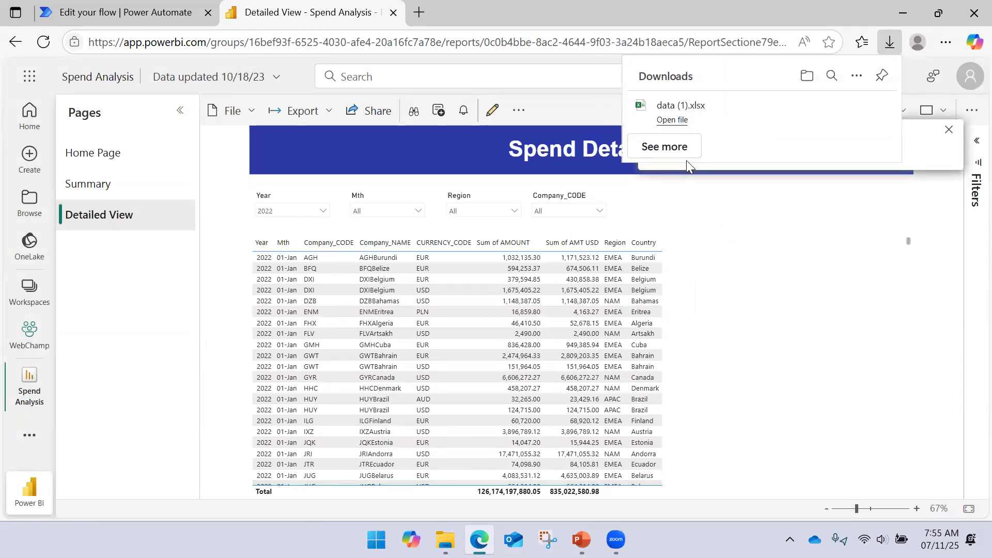
mouse_move(802, 118)
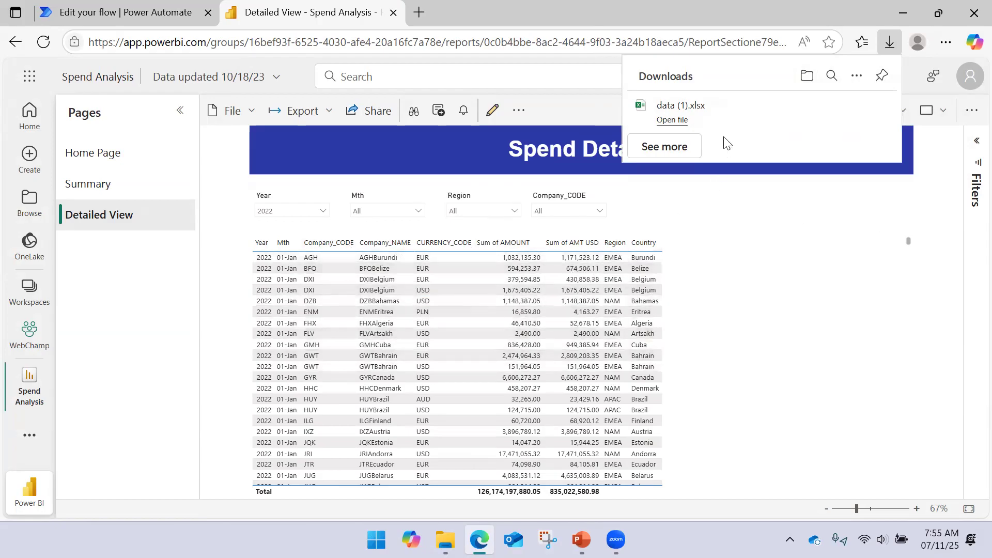
- Switch back to Power Automate and add the Power BI action "Run a query against a dataset" after the manual trigger
click(154, 14)
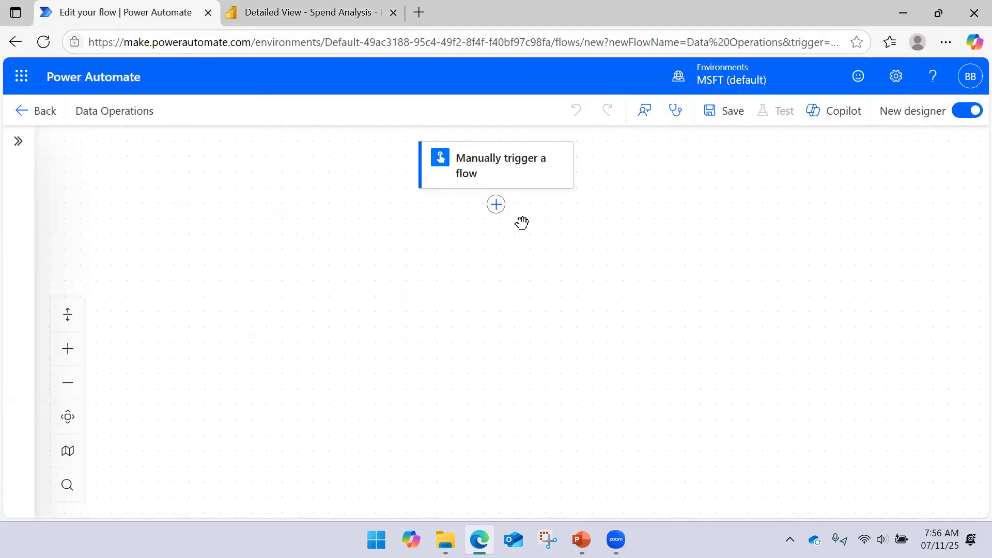
click(496, 206)
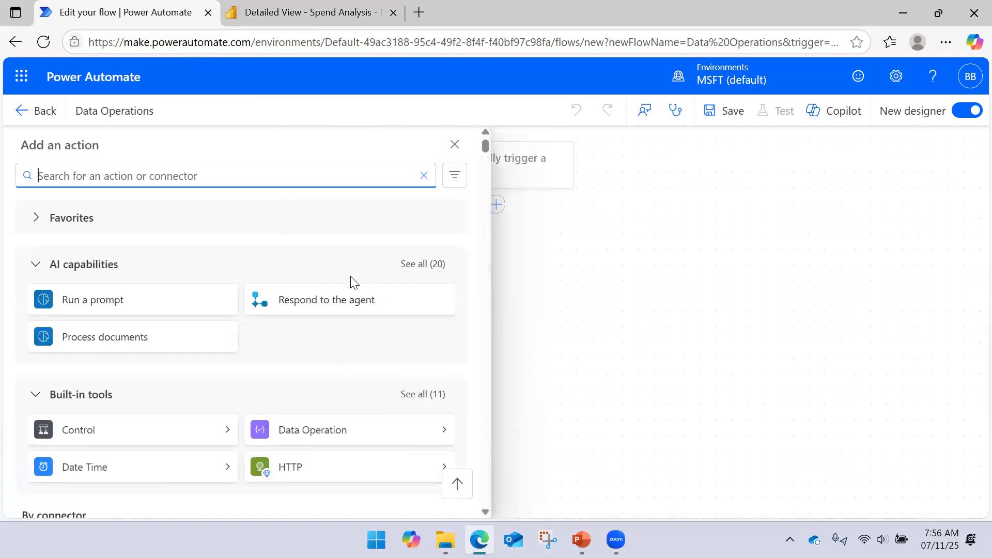
scroll(129, 250, down, 4)
scroll(129, 251, down, 1)
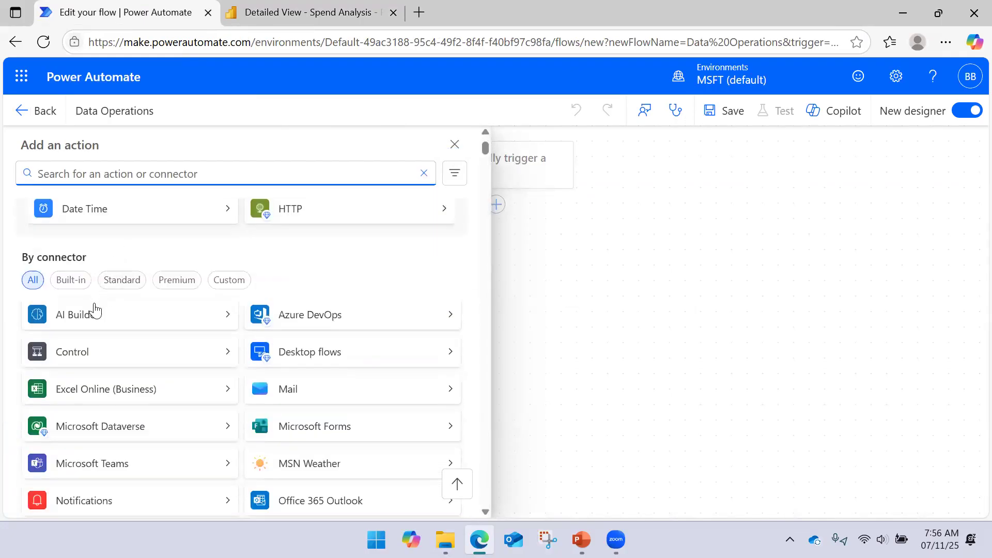
click(72, 281)
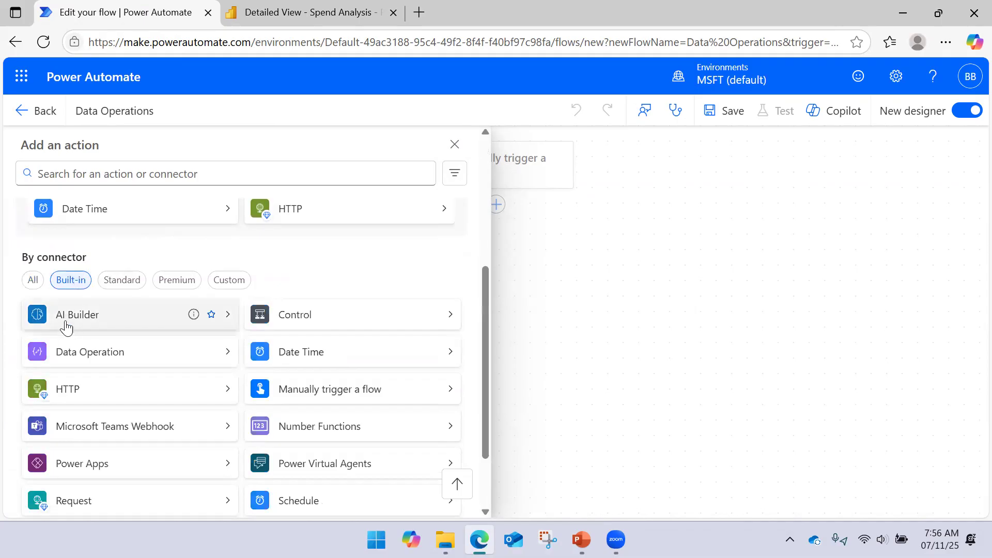
scroll(65, 335, down, 2)
scroll(98, 320, up, 3)
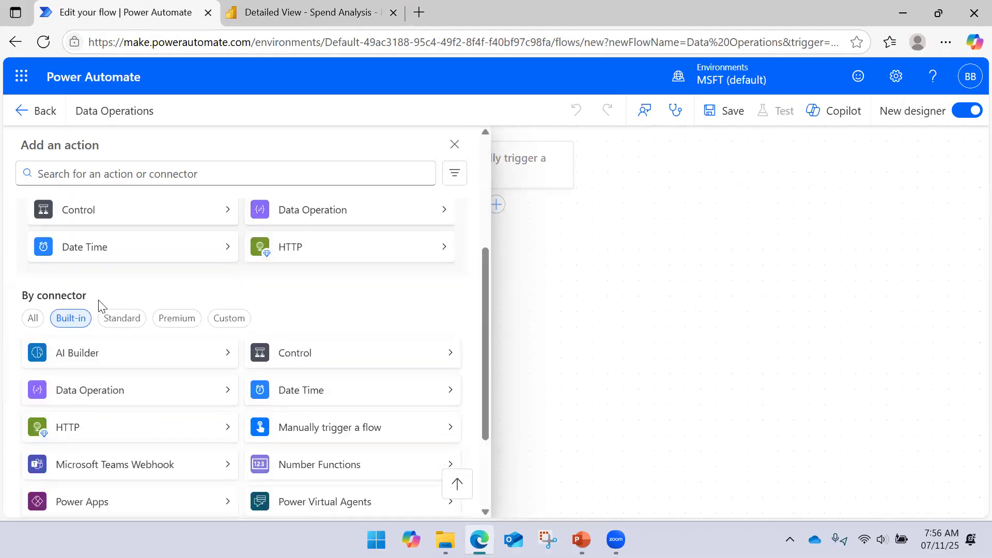
click(118, 318)
scroll(119, 354, down, 3)
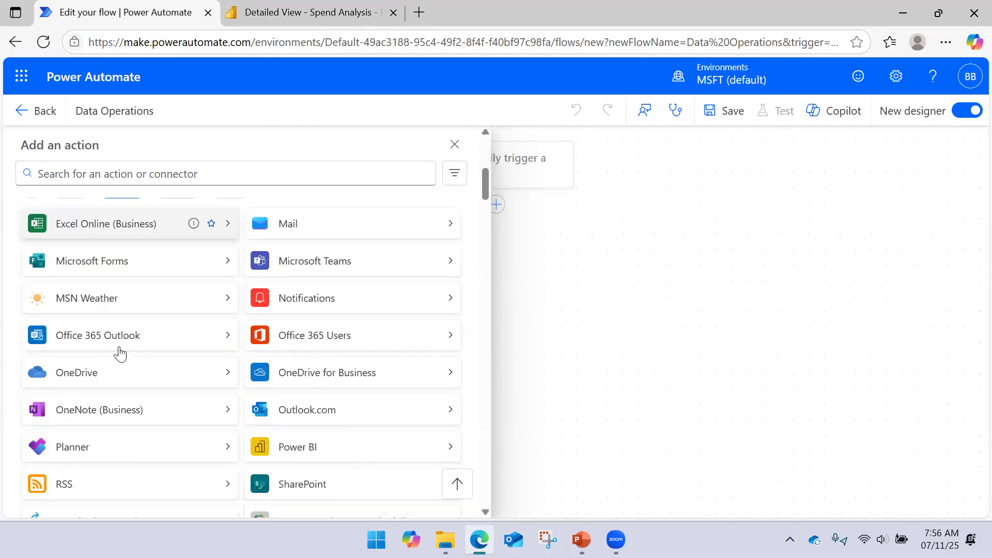
click(449, 448)
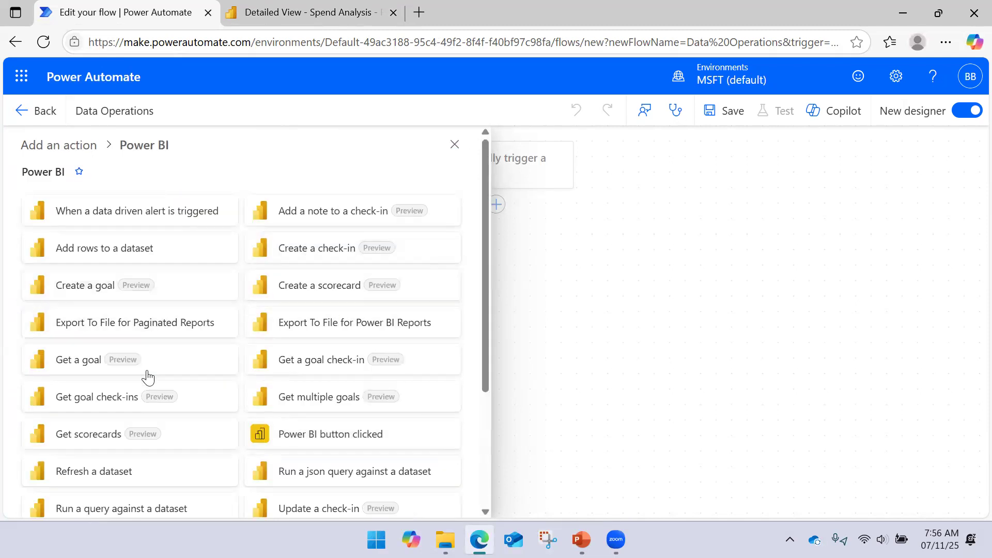
click(99, 514)
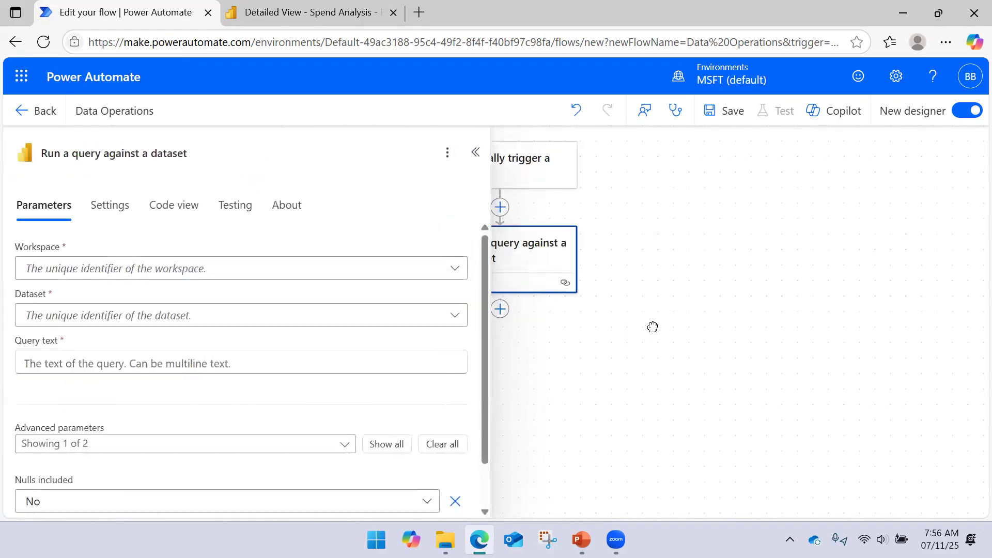
- Set the query action's workspace to WebChamp and its dataset to Spend Analysis
click(449, 274)
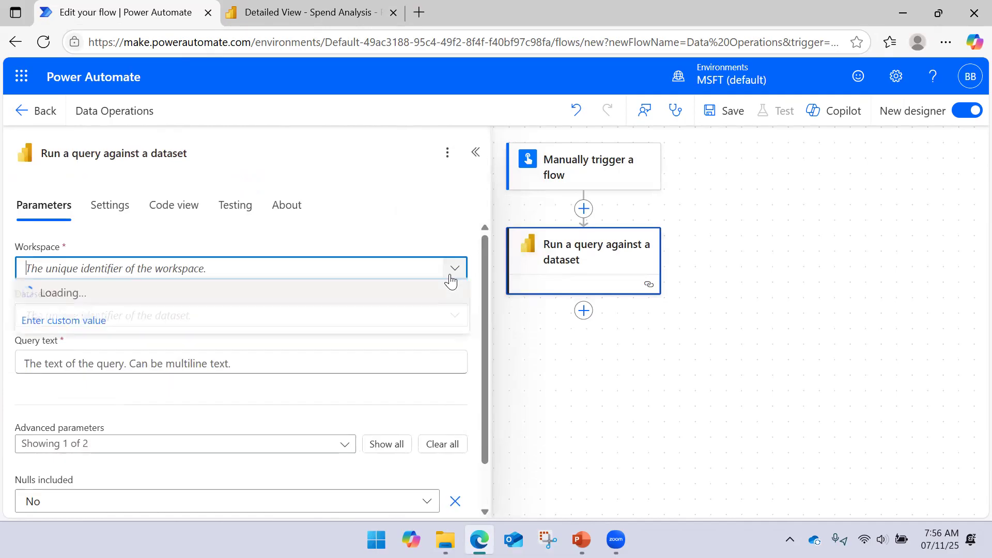
click(124, 408)
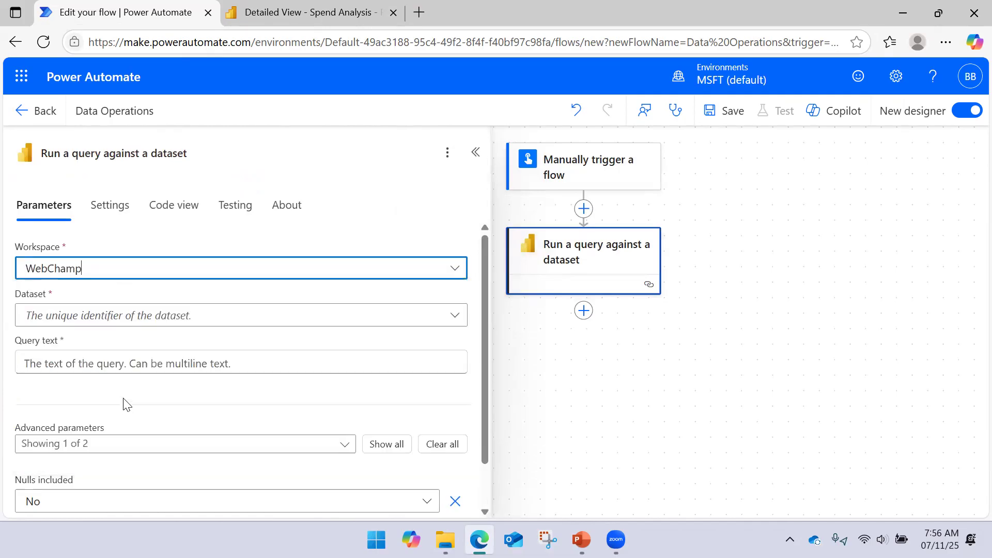
click(449, 314)
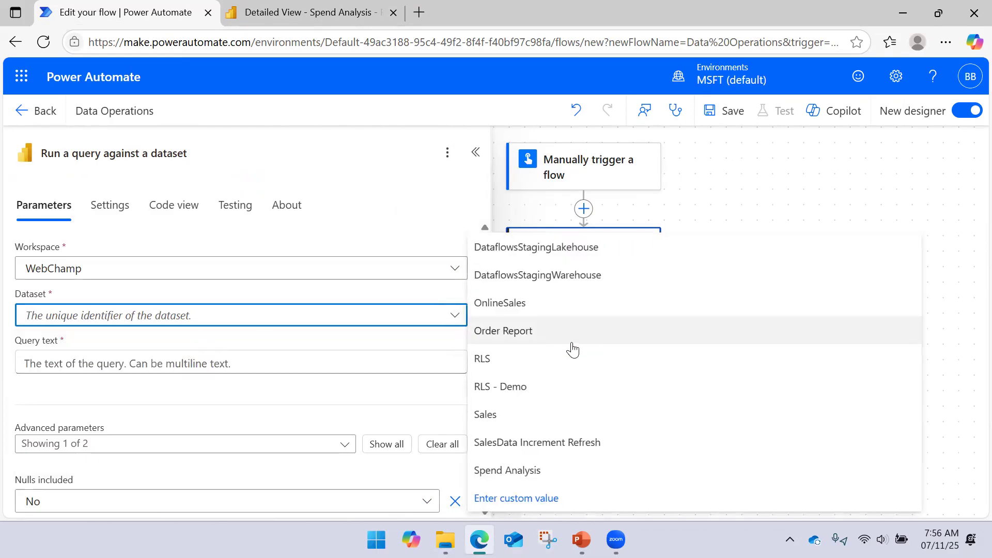
click(537, 469)
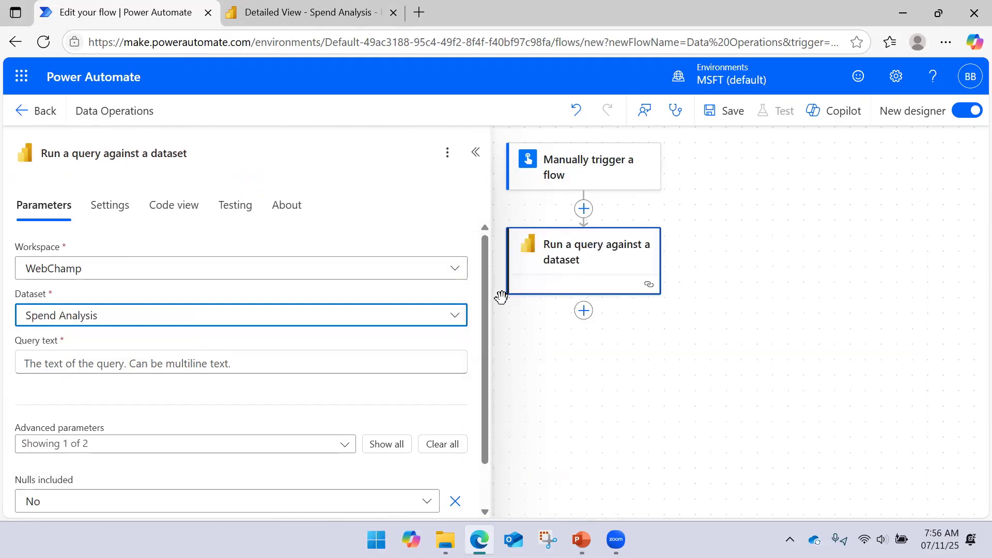
click(284, 363)
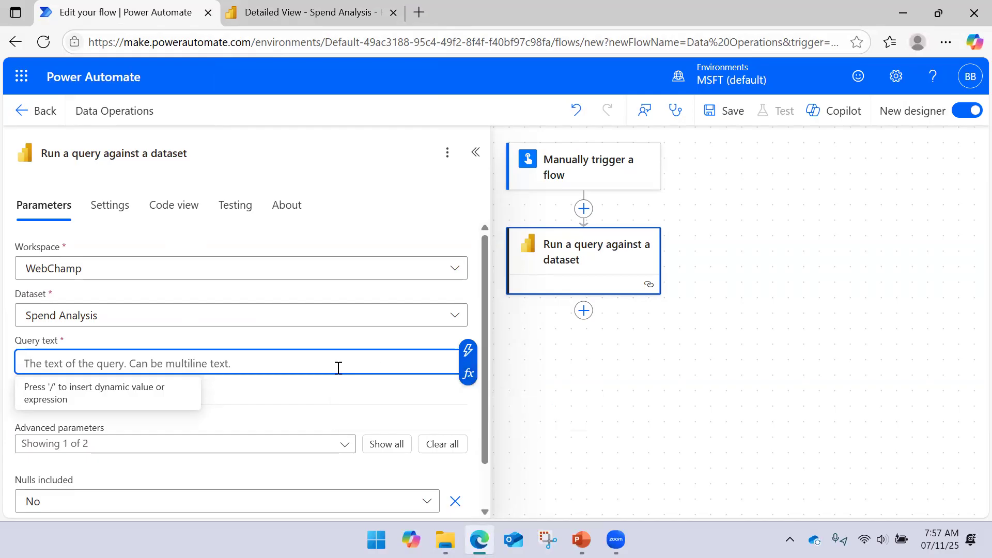
- Open the exported workbook "data (1)" from the Downloads folder in Excel and sign in with the Windows-connected account to load its data
click(445, 540)
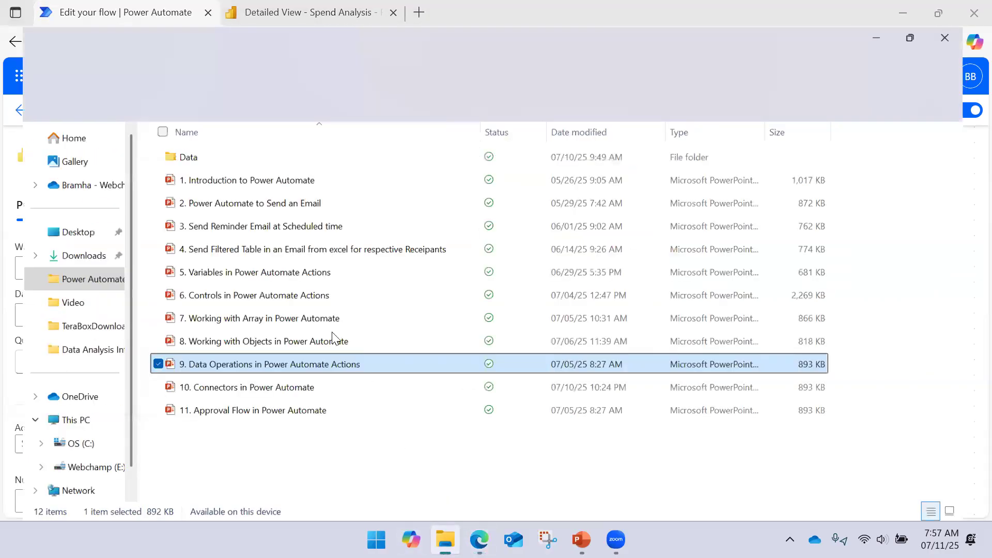
click(58, 241)
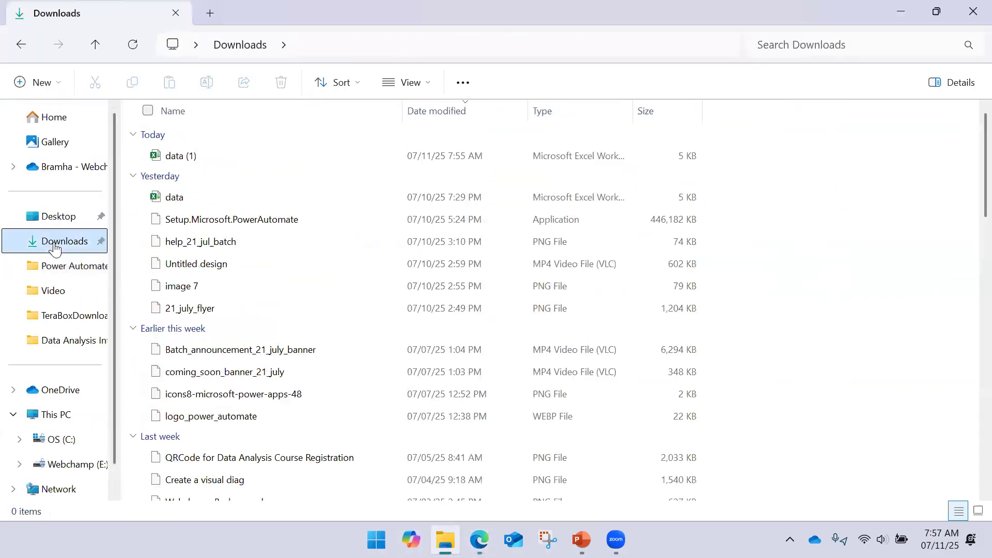
click(187, 159)
double_click(187, 158)
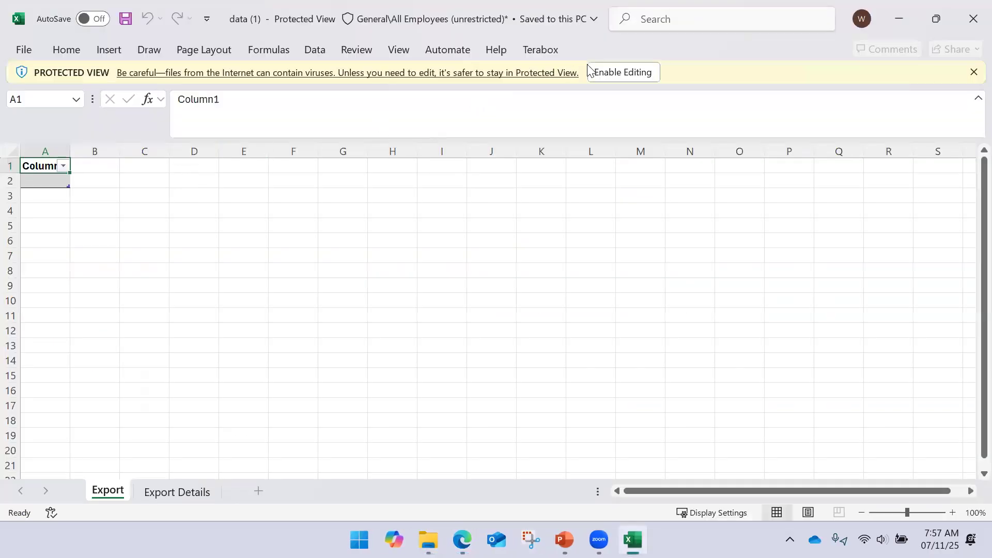
click(598, 72)
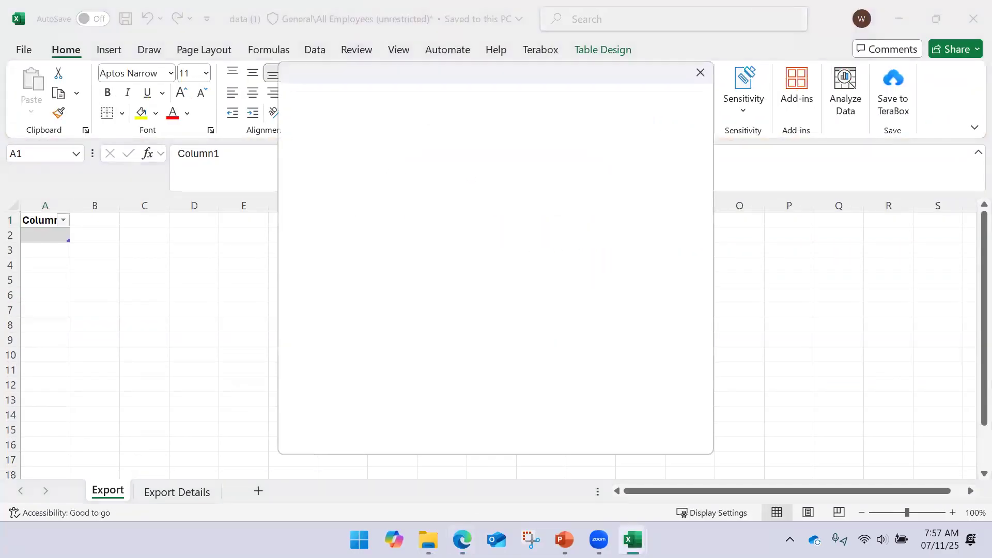
click(469, 529)
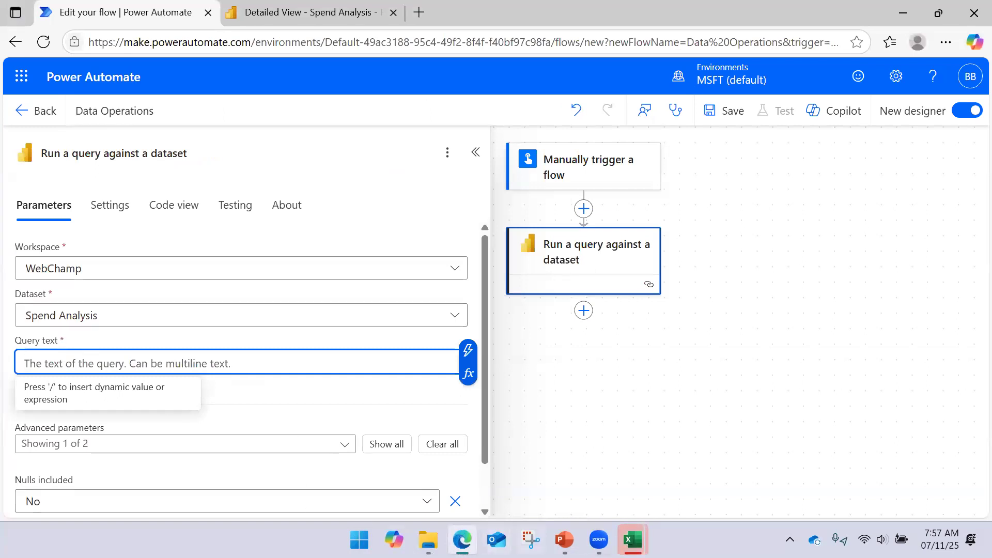
click(633, 540)
click(681, 452)
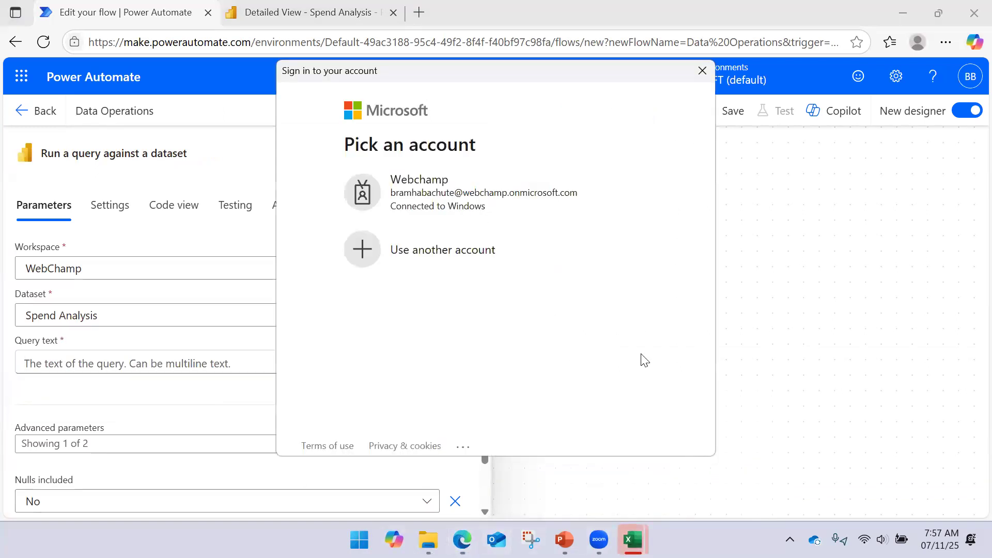
click(470, 206)
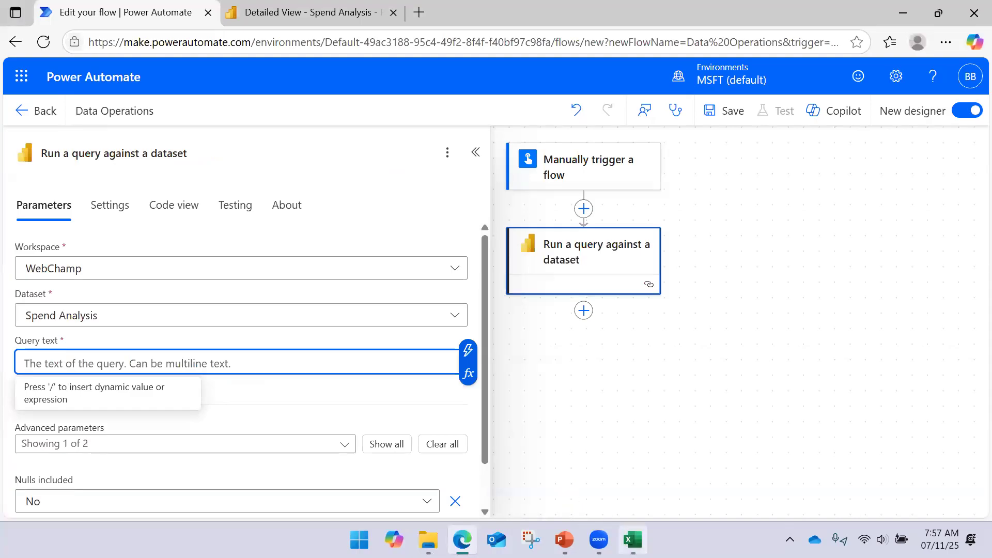
click(633, 539)
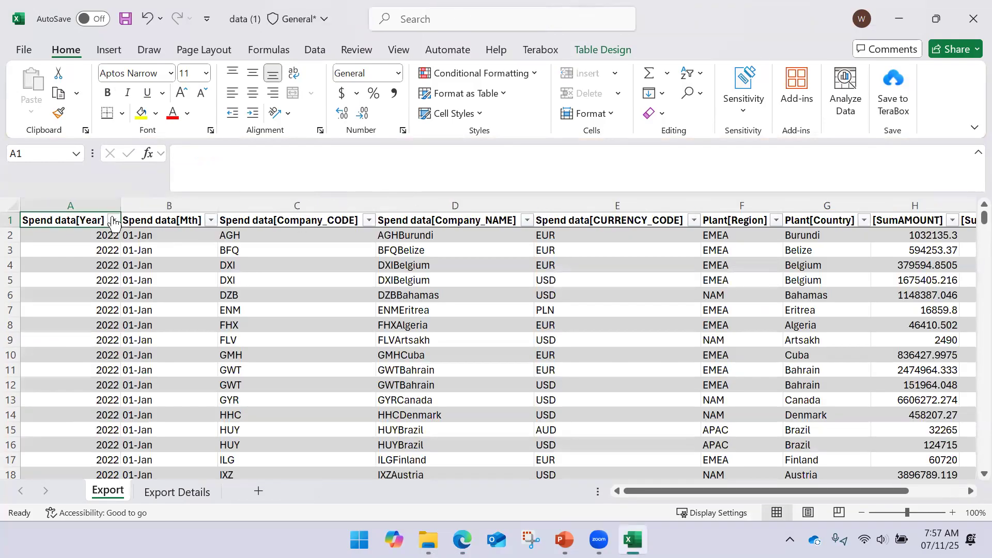
- Copy the entire command text from the definition of the workbook's Power BI connection
click(98, 205)
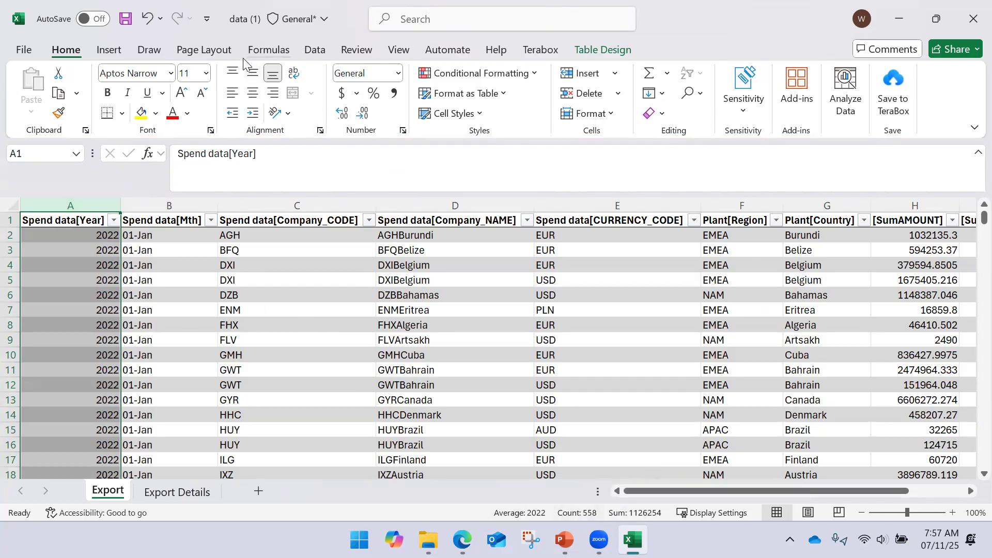
click(313, 50)
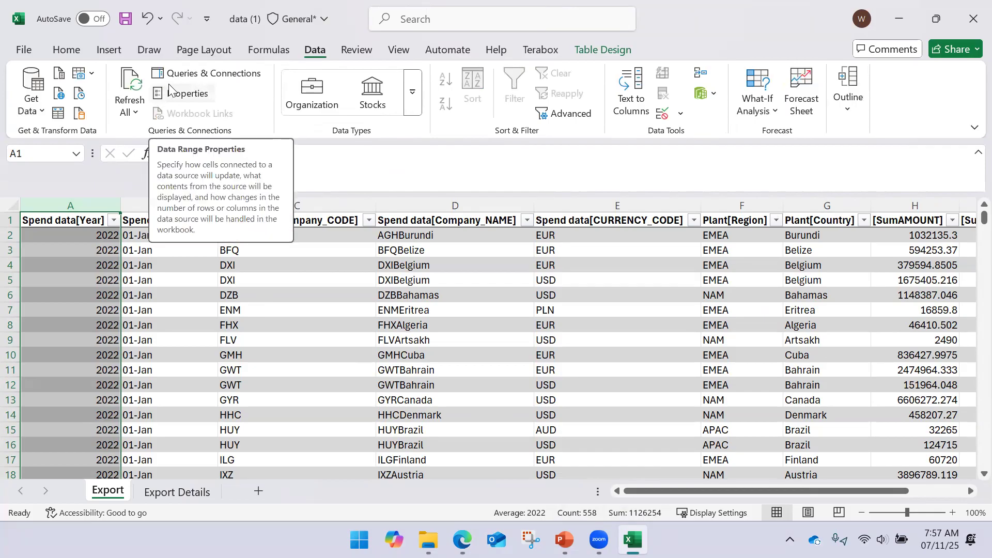
click(195, 73)
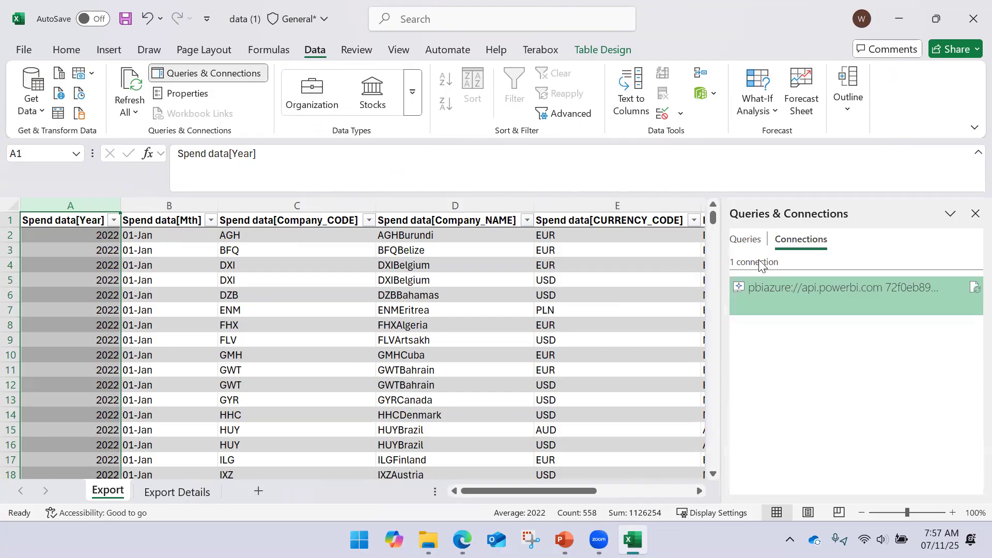
double_click(808, 305)
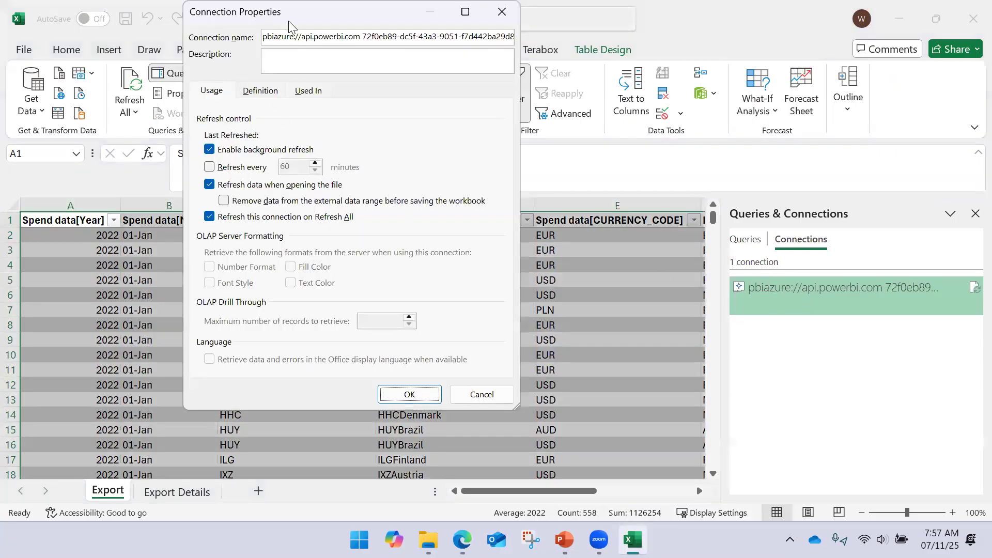
click(501, 11)
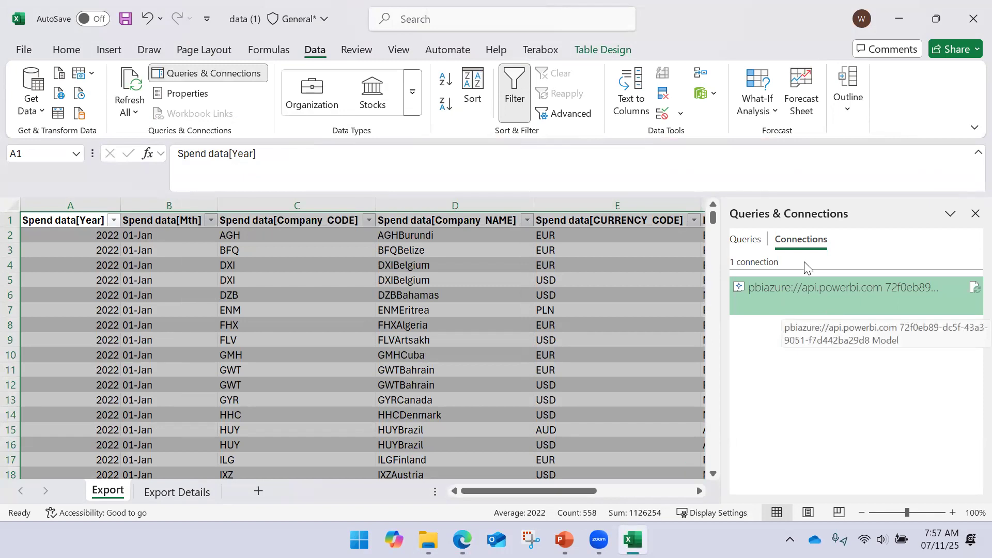
double_click(817, 305)
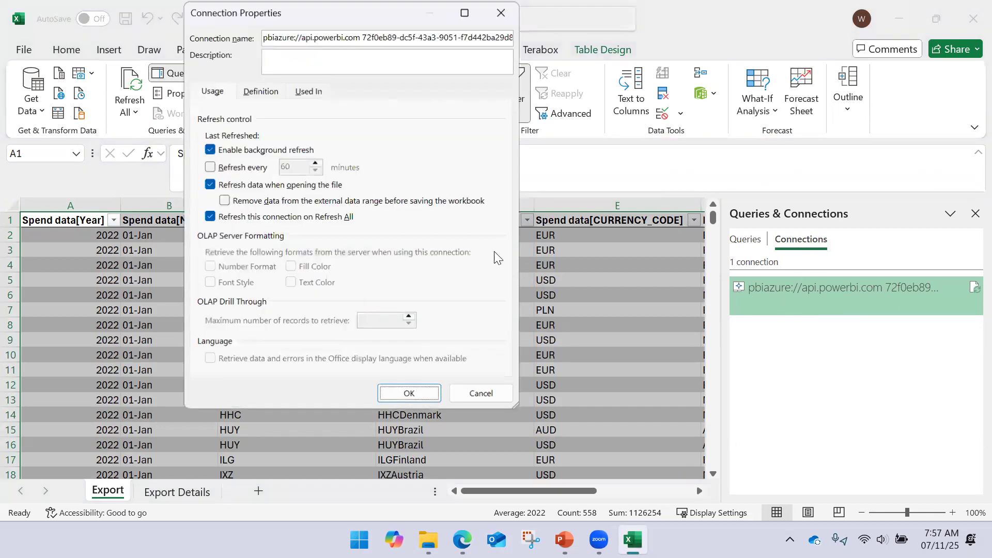
click(259, 94)
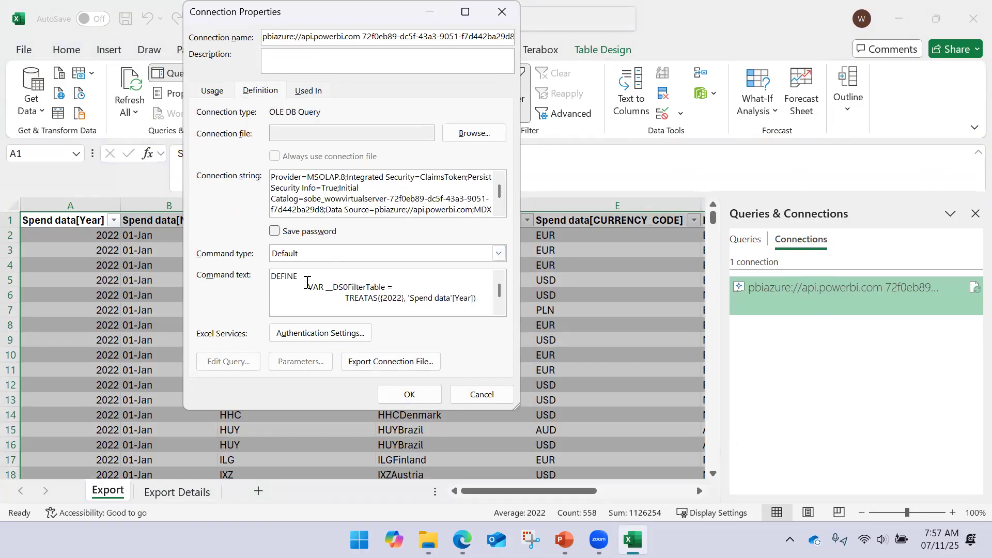
click(307, 282)
key(ctrl+a)
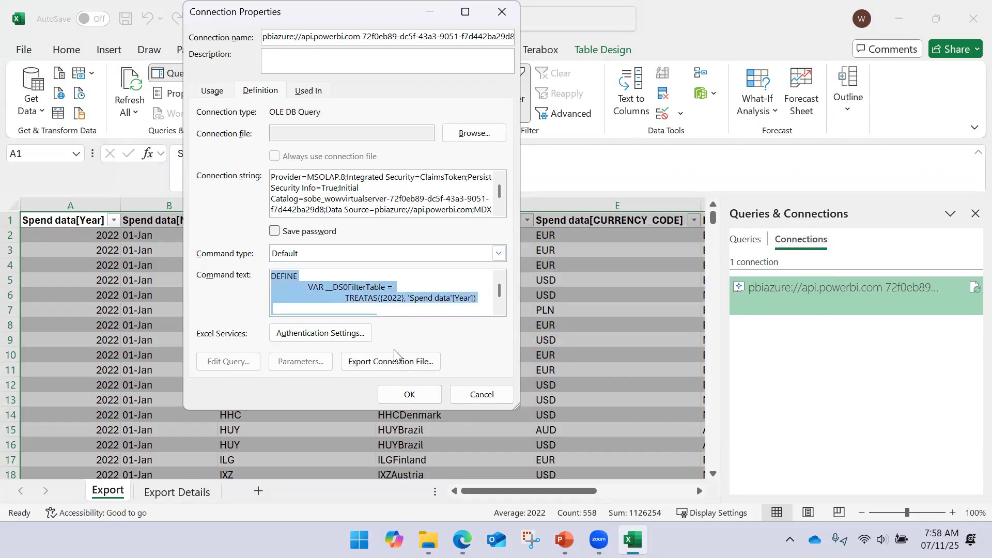
click(399, 392)
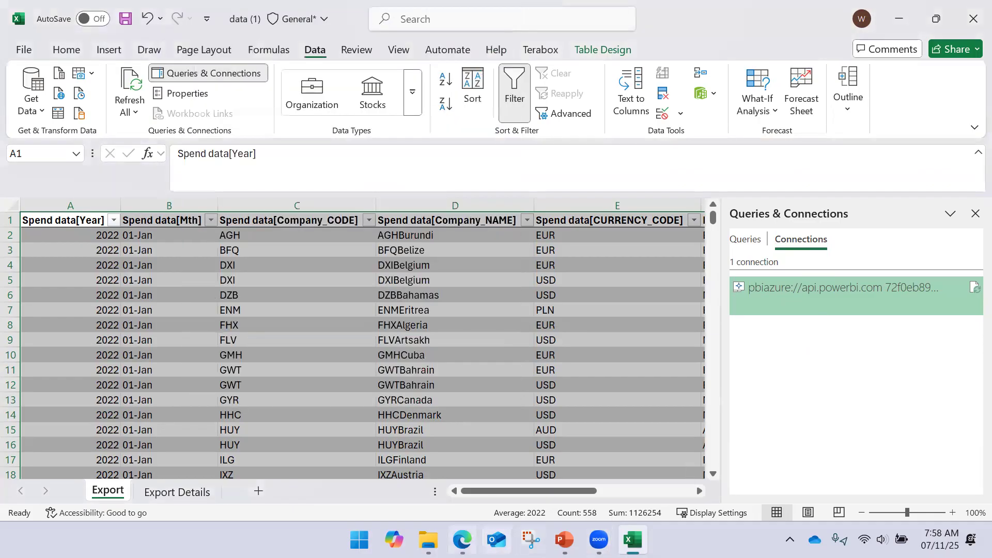
- Return to Power Automate, paste the copied query as the action's query text, and save the flow
click(462, 539)
key(ctrl+v)
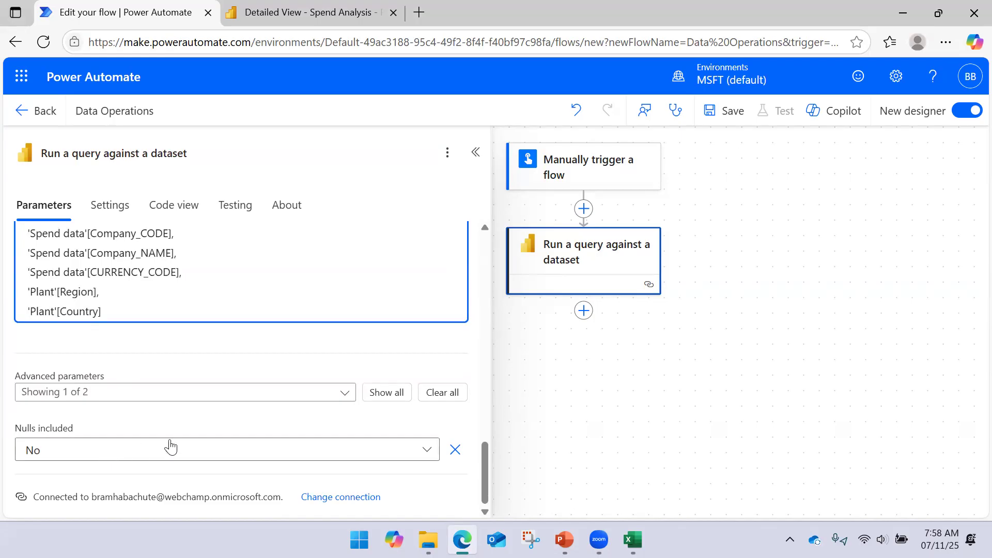
click(714, 128)
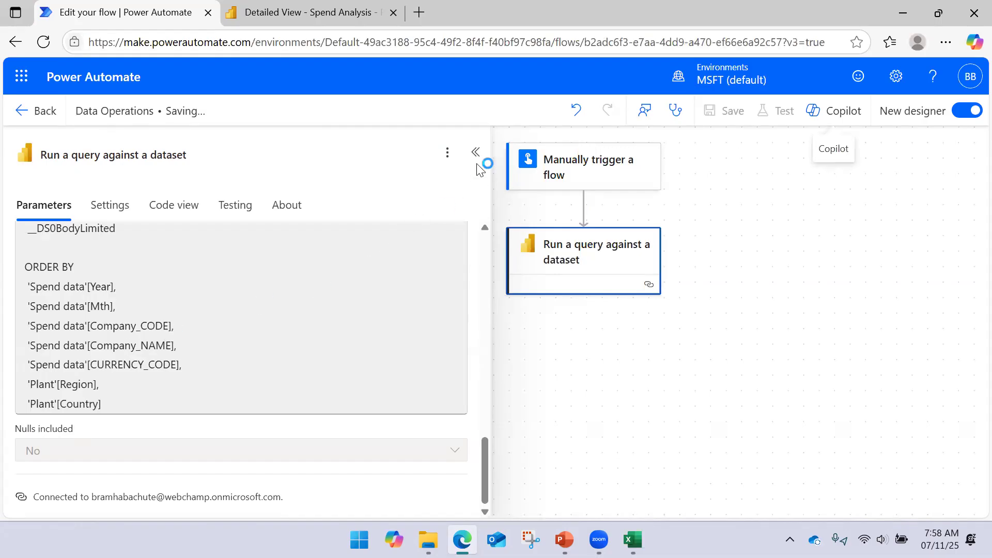
click(476, 182)
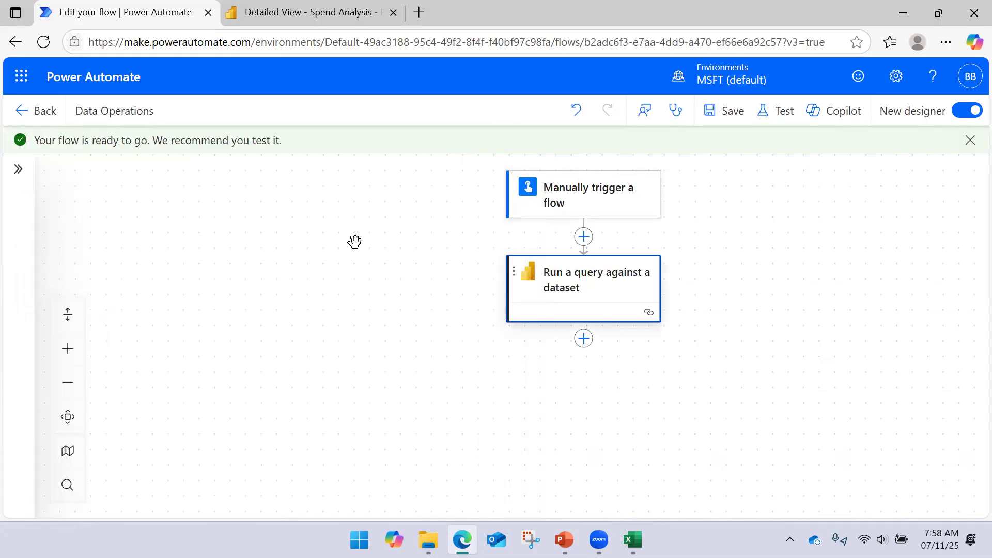
- Run a manual test of the Data Operations flow and finish the run prompt to see its run results
click(779, 113)
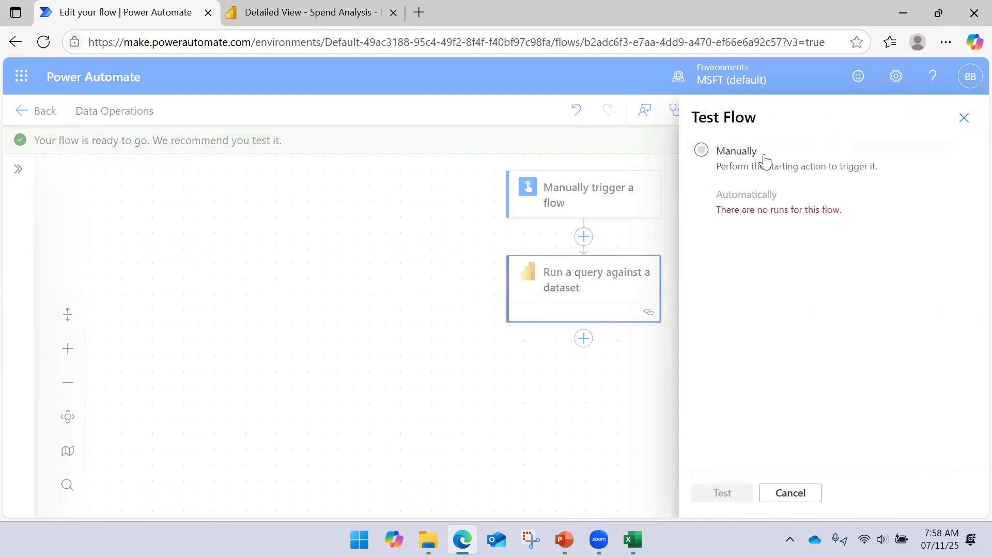
click(753, 155)
click(723, 493)
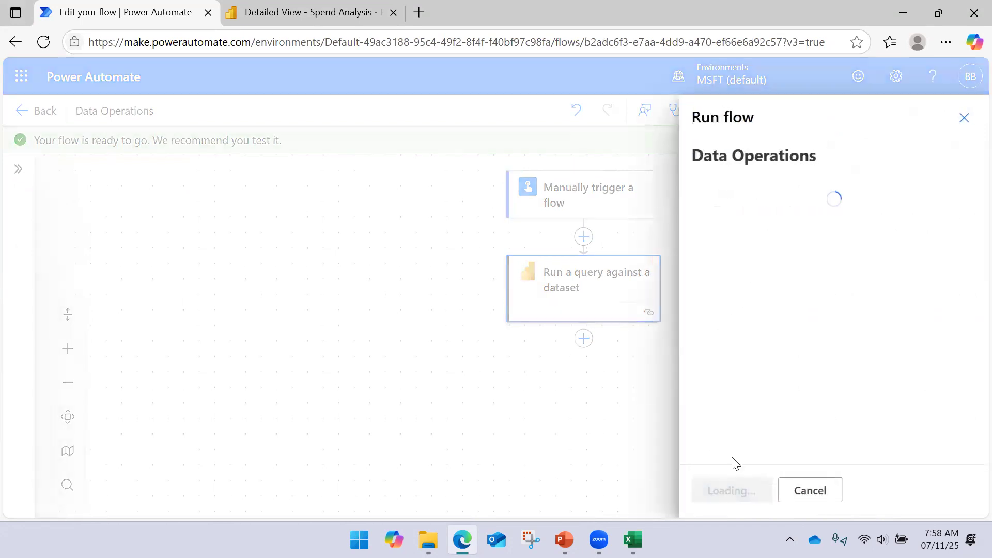
click(753, 492)
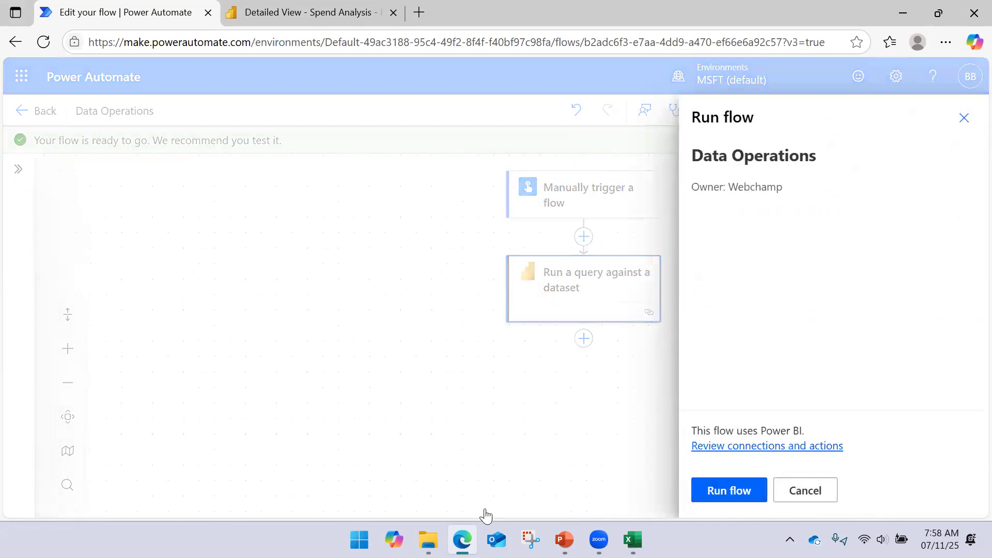
click(341, 23)
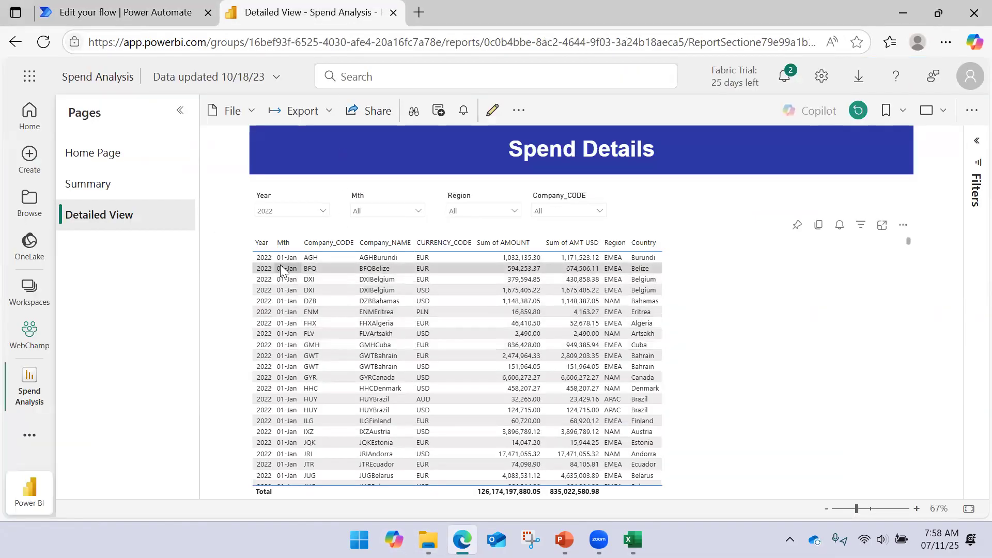
click(158, 5)
click(716, 484)
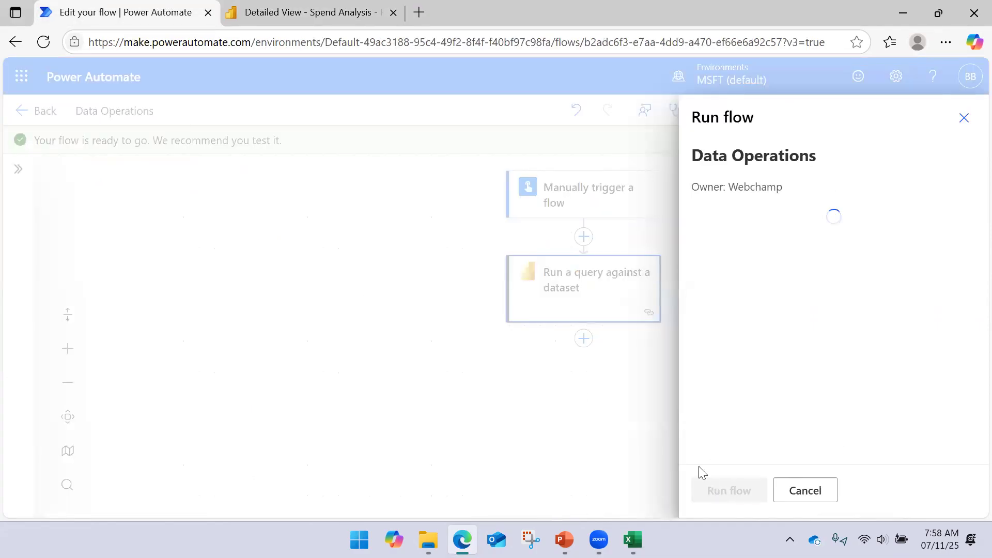
click(747, 497)
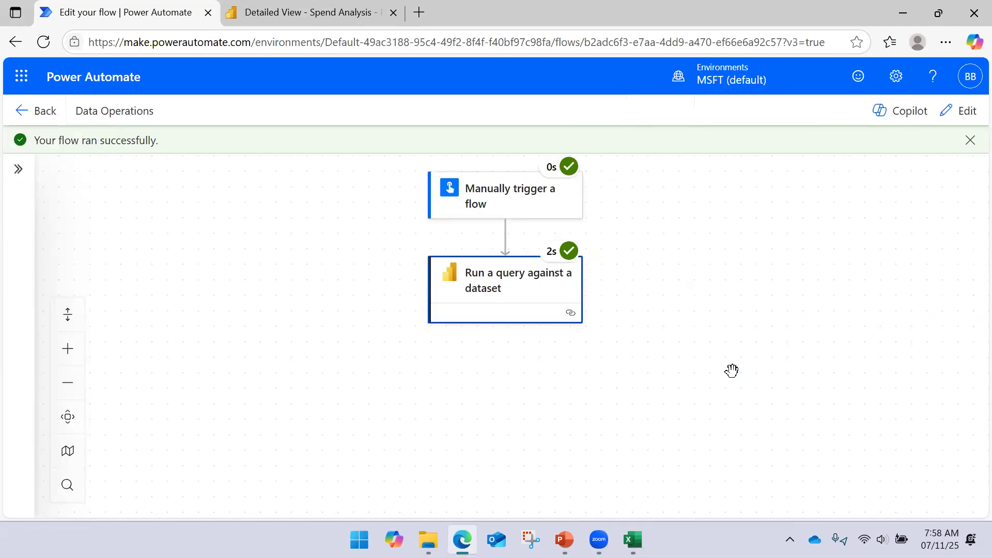
- Open the raw outputs from the run results of the "Run a query against a dataset" action
click(560, 290)
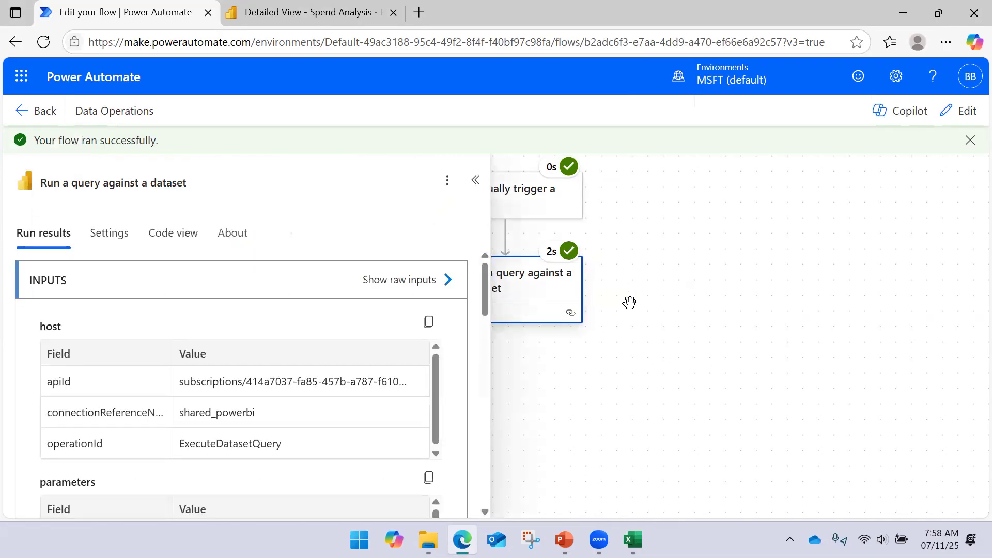
scroll(367, 282, down, 4)
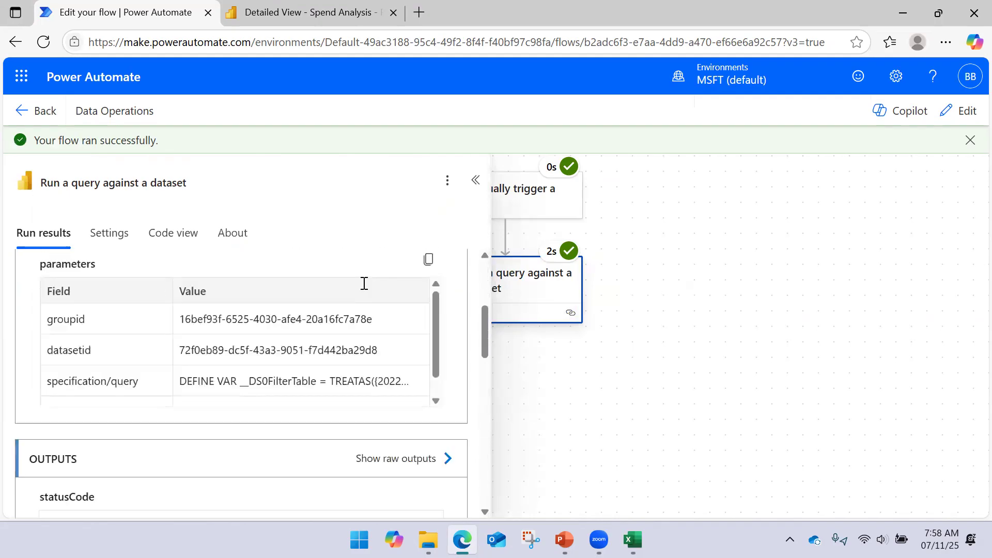
scroll(364, 283, down, 1)
click(449, 420)
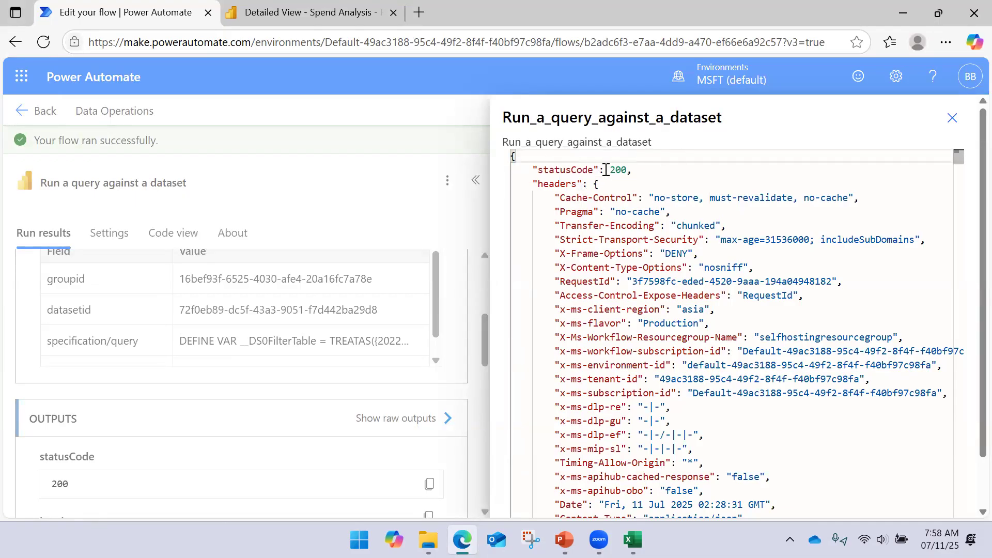
scroll(607, 172, down, 1)
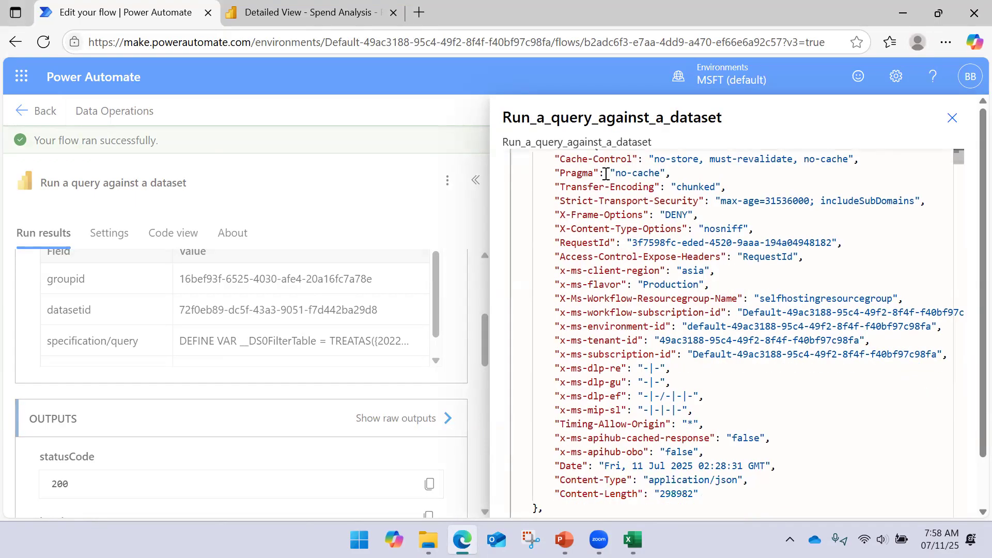
scroll(606, 175, up, 1)
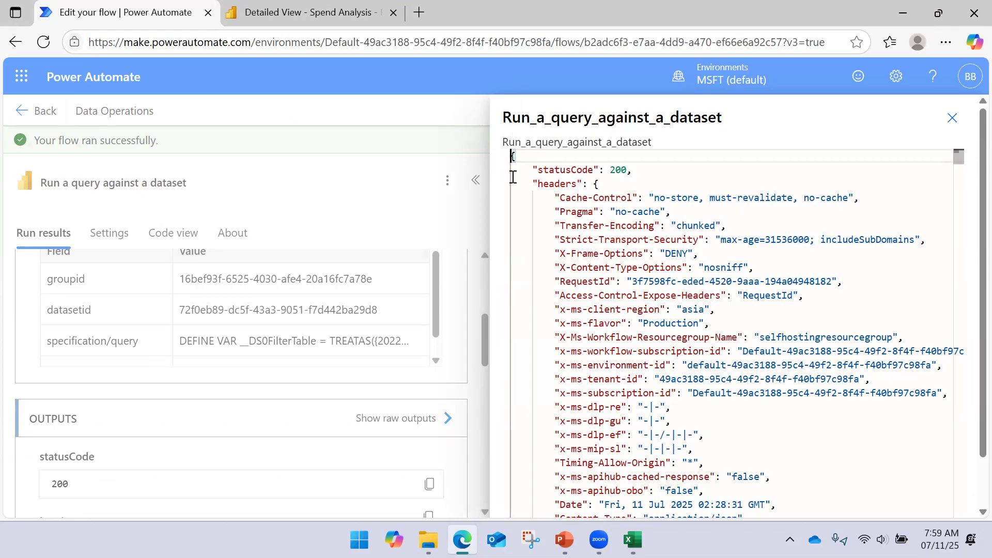
- Examine the opening brace, statusCode entry and headers block of the query action's raw JSON output
drag(523, 155, 486, 157)
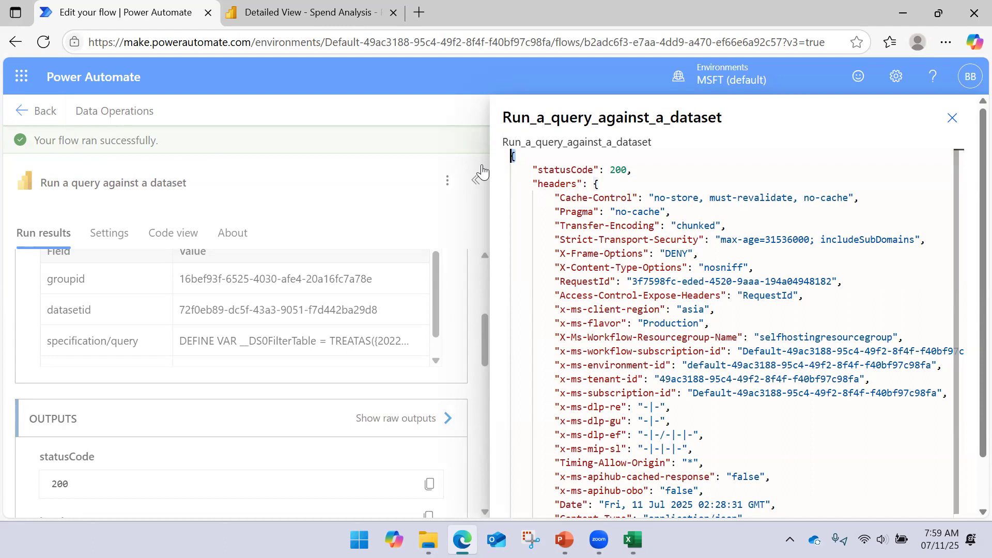
scroll(526, 165, down, 4)
scroll(526, 165, up, 3)
scroll(526, 165, up, 1)
drag(533, 171, 637, 167)
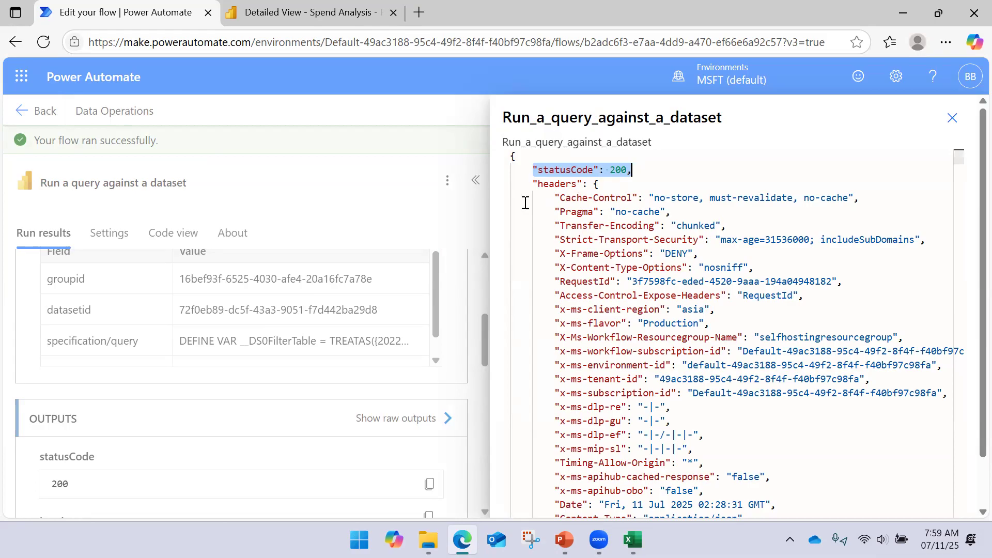
drag(529, 186, 597, 379)
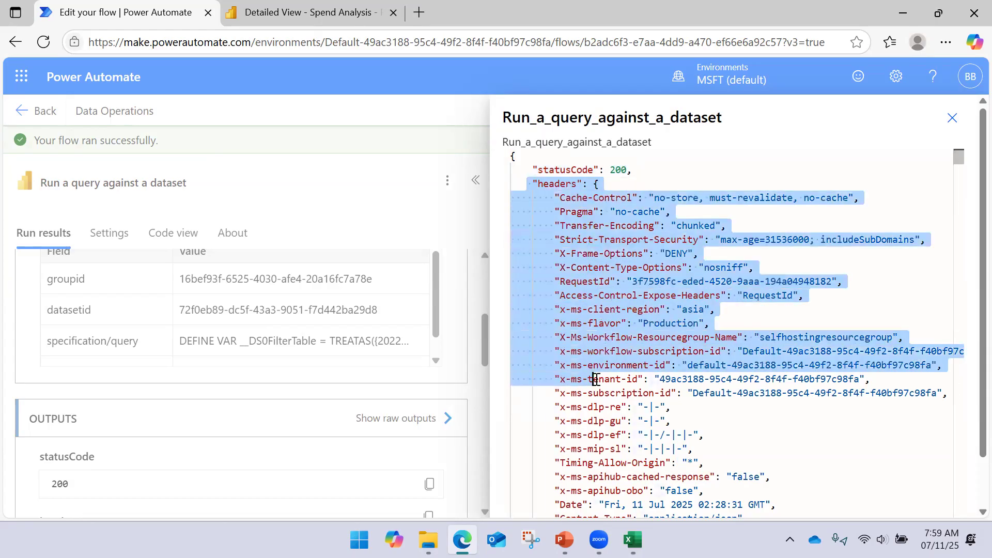
scroll(602, 320, down, 2)
drag(544, 430, 545, 193)
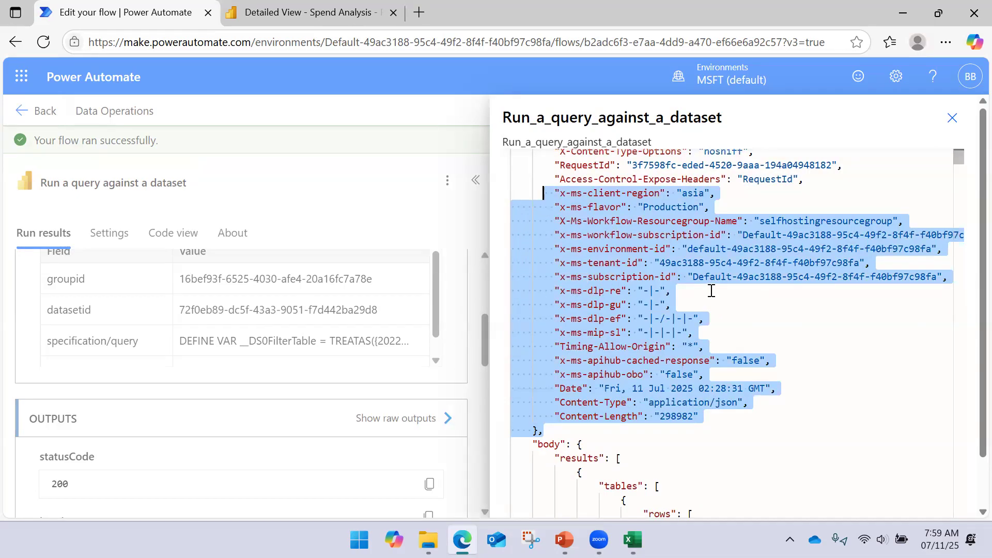
- Examine how the body of the JSON output nests the results, tables and rows arrays
scroll(711, 287, down, 4)
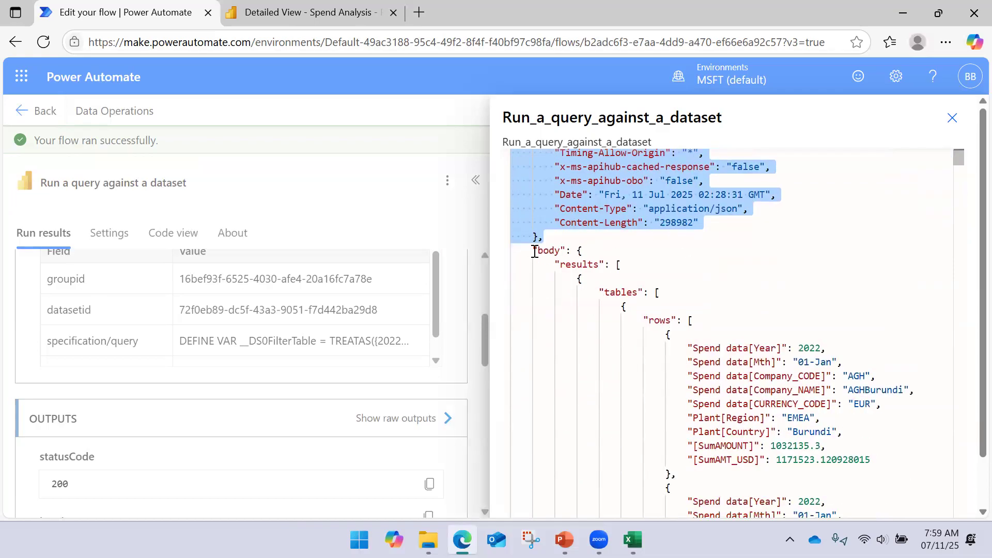
drag(533, 251, 682, 321)
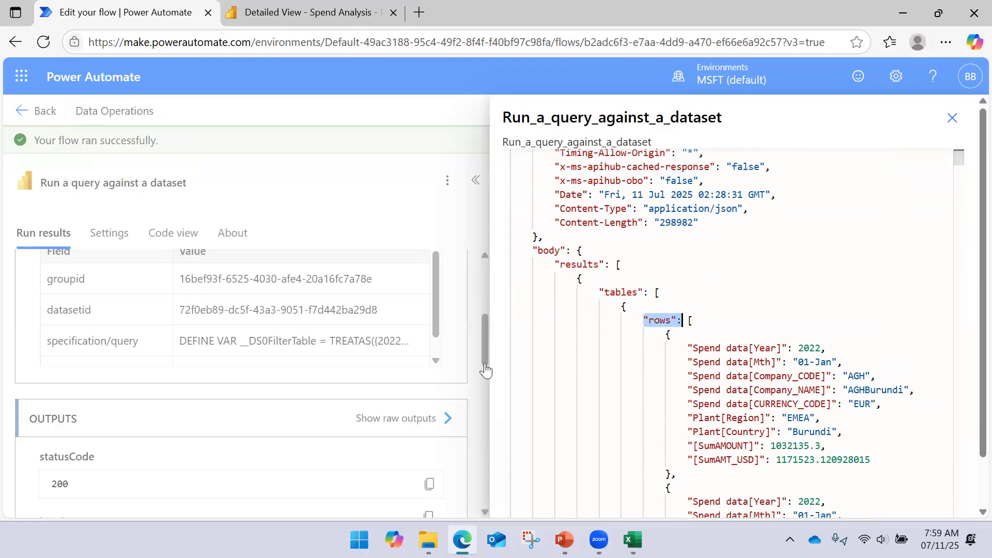
scroll(727, 301, down, 2)
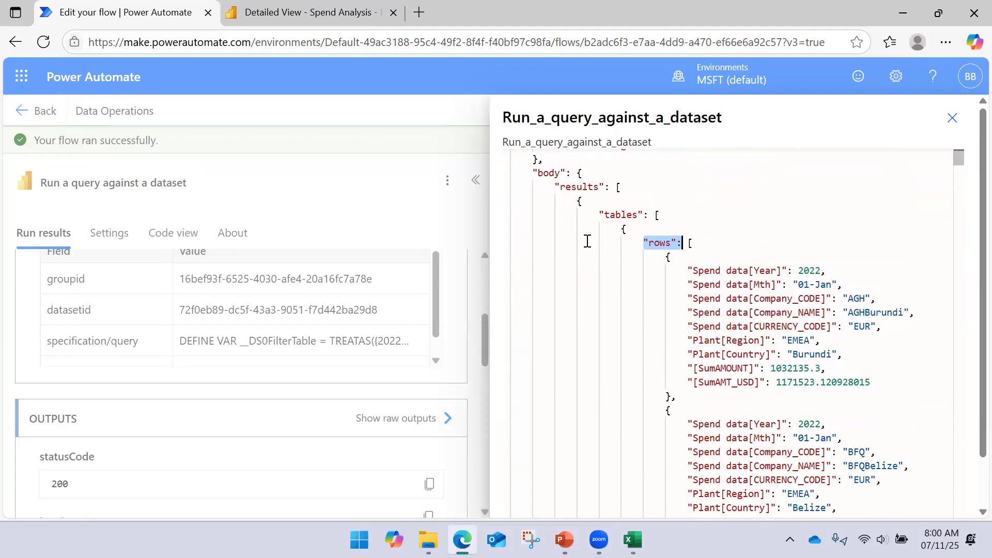
scroll(588, 241, up, 2)
scroll(537, 244, up, 8)
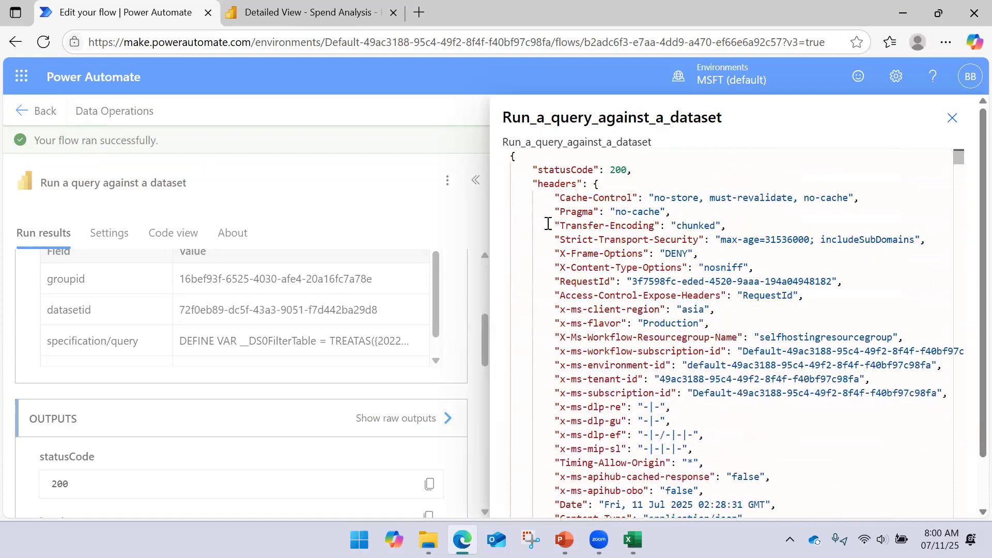
scroll(548, 197, down, 9)
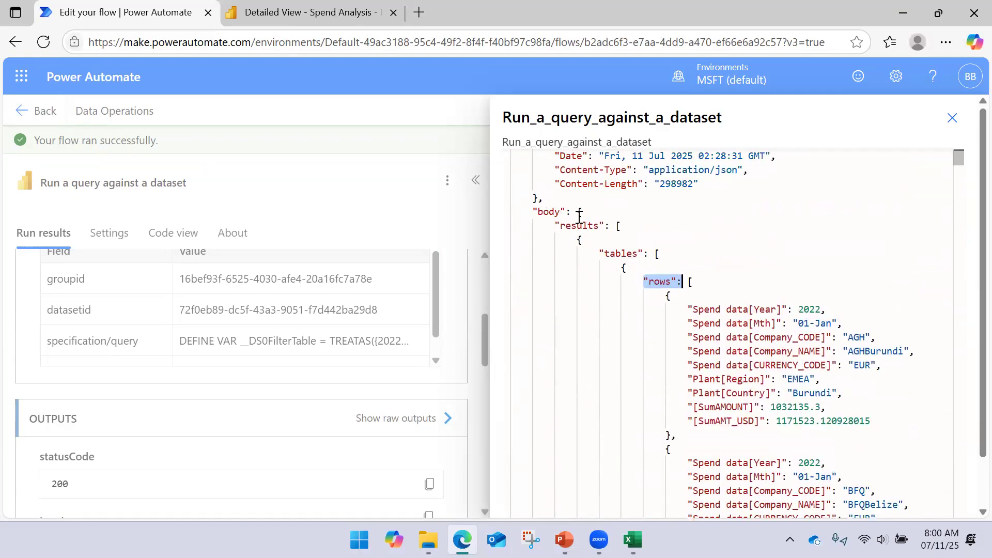
click(580, 217)
drag(553, 225, 605, 226)
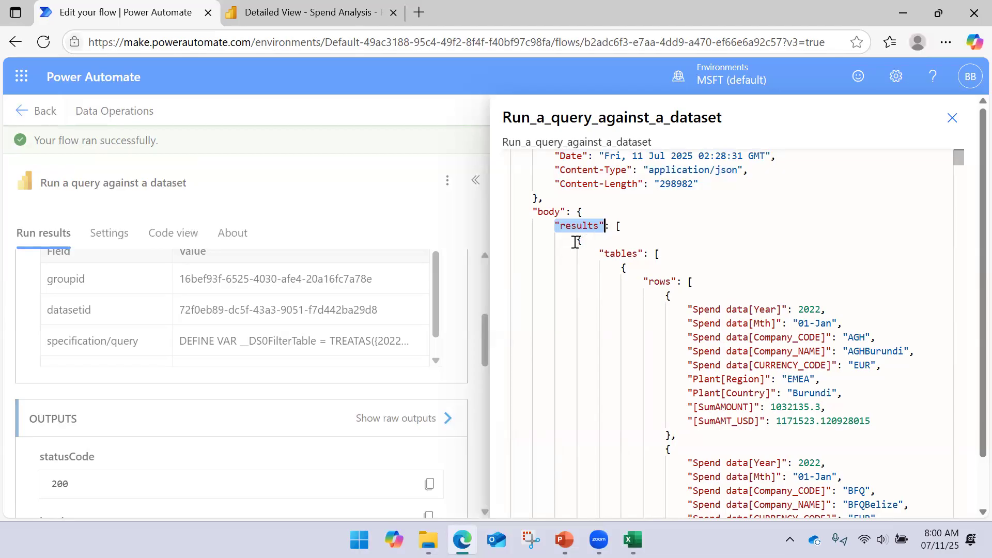
drag(615, 225, 617, 254)
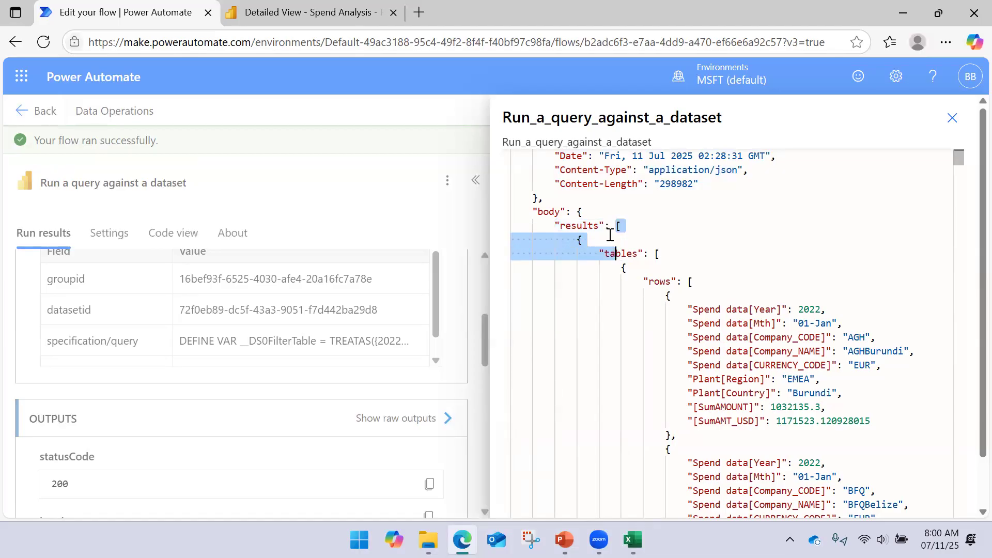
scroll(602, 254, down, 4)
scroll(600, 252, up, 5)
click(580, 278)
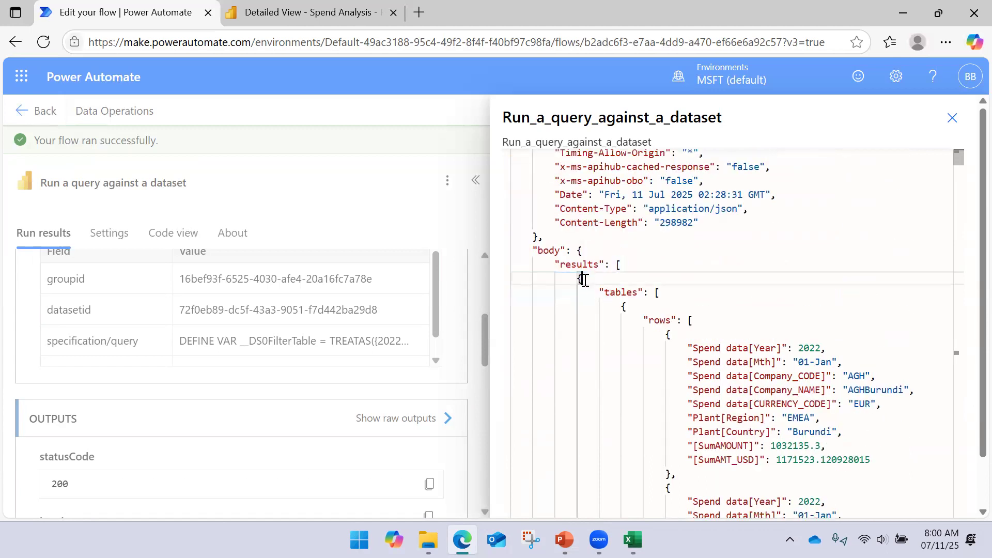
- Look through the returned spend records in the rows array down to the start of the firstTableRows array
scroll(580, 302, down, 10)
scroll(581, 303, down, 15)
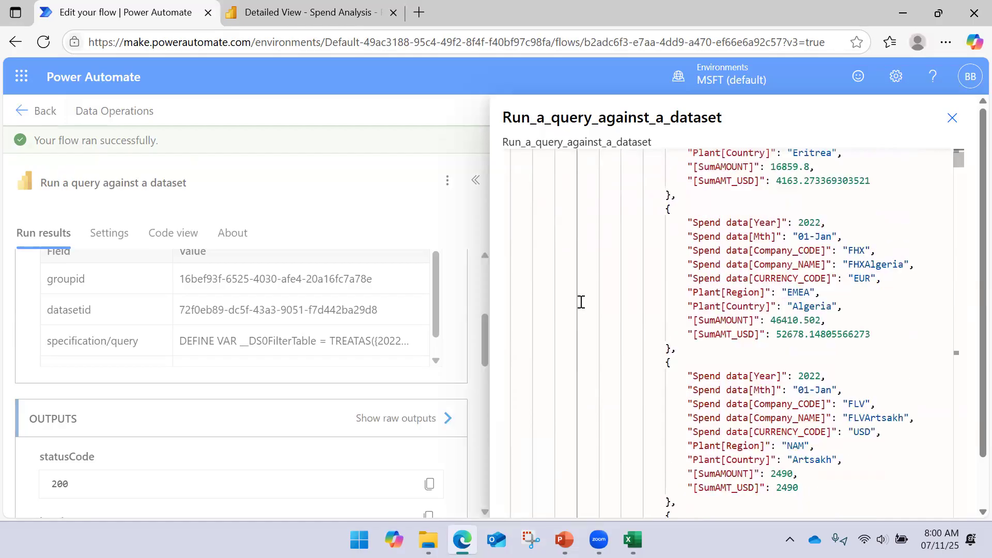
scroll(582, 300, down, 15)
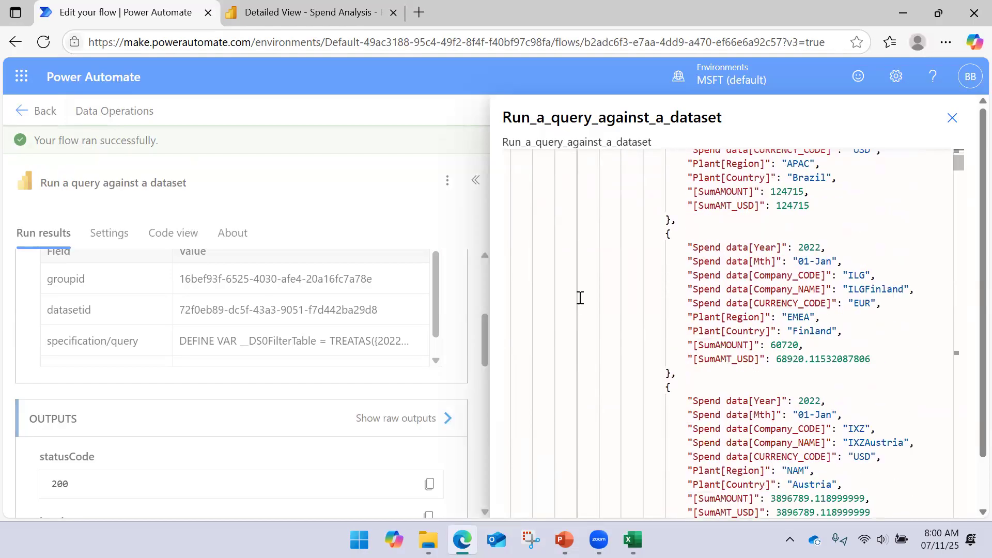
scroll(582, 294, down, 5)
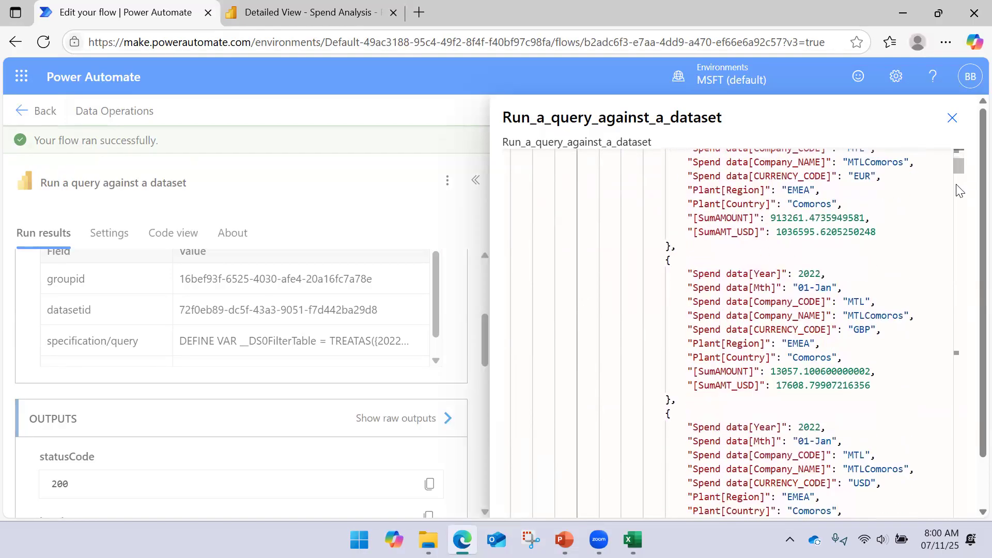
drag(959, 168, 959, 253)
scroll(939, 429, down, 20)
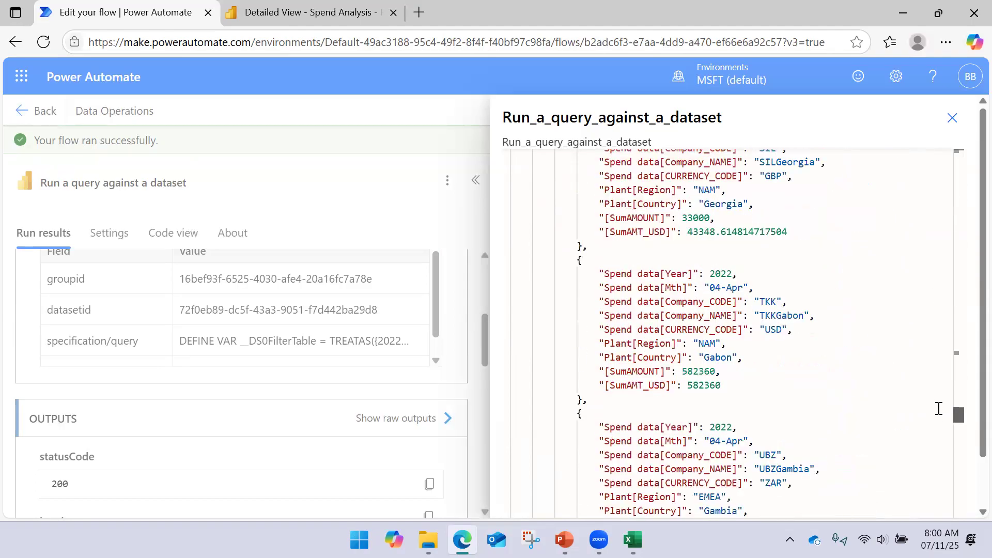
drag(941, 376, 934, 349)
scroll(639, 292, down, 15)
scroll(623, 289, down, 10)
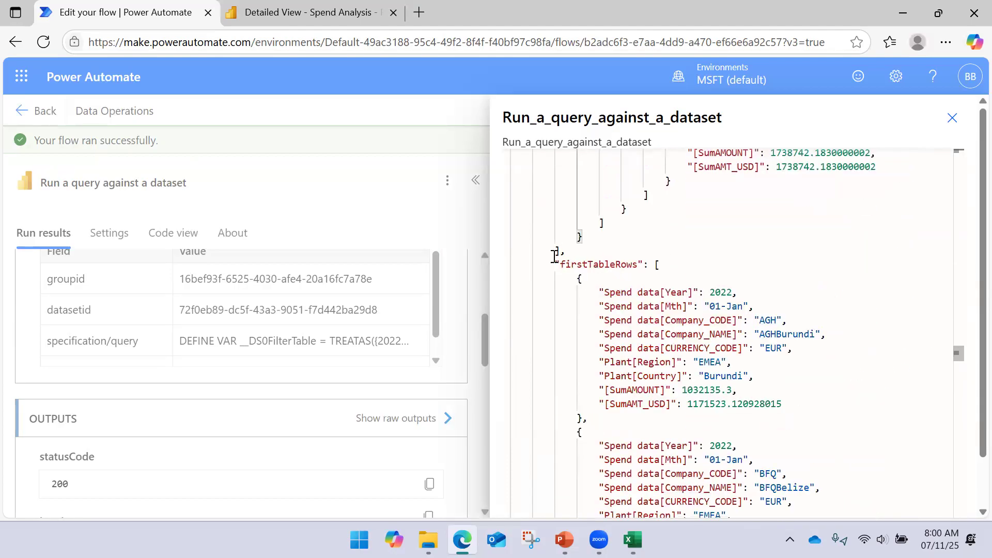
- Examine the firstTableRows array and its first record, and close the raw output and the action's run details
drag(567, 252, 640, 264)
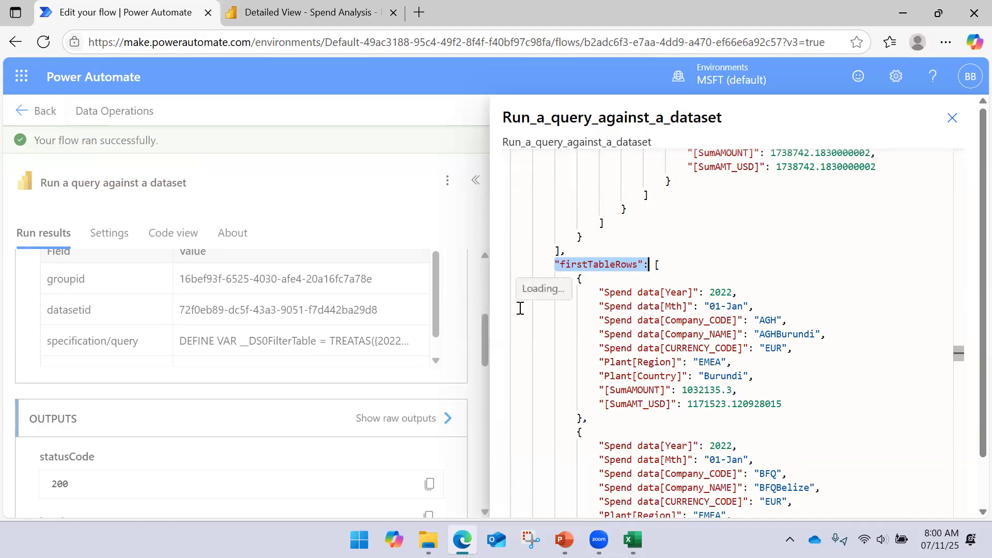
scroll(591, 288, down, 2)
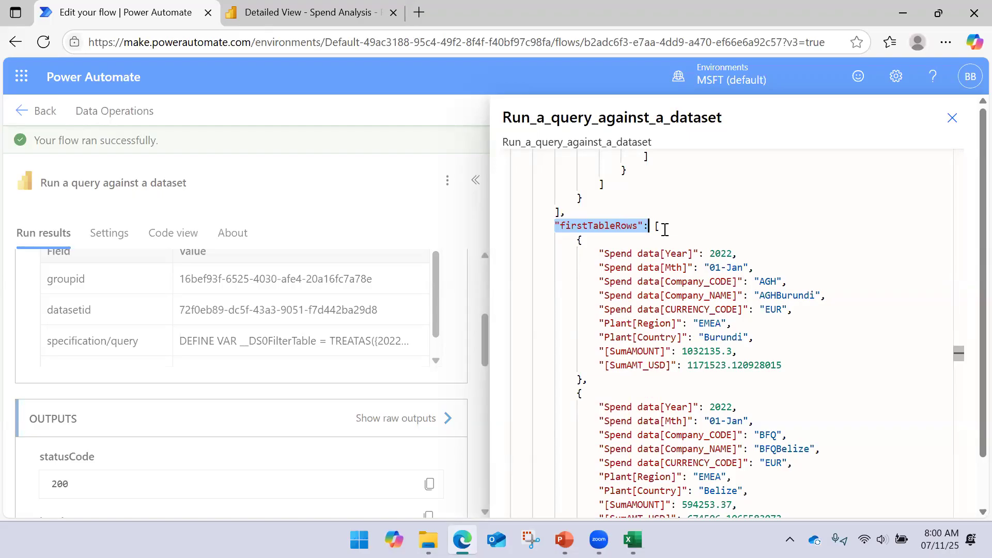
scroll(664, 229, down, 3)
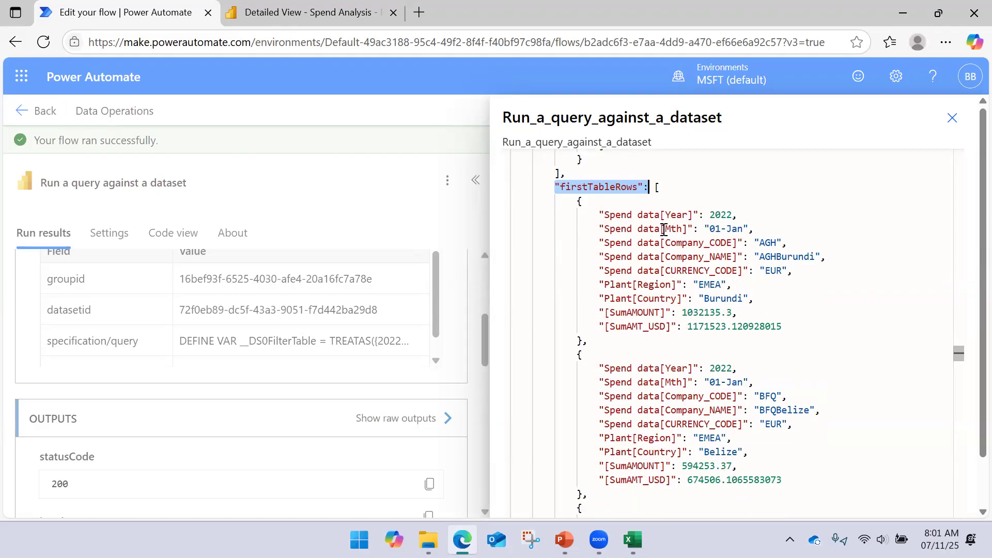
scroll(662, 230, up, 2)
drag(578, 207, 591, 341)
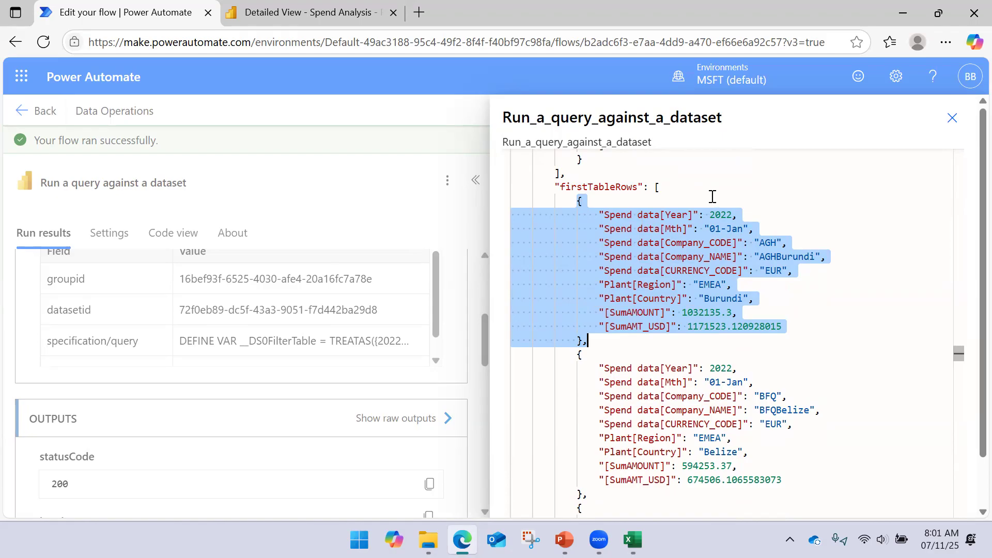
drag(656, 189, 644, 339)
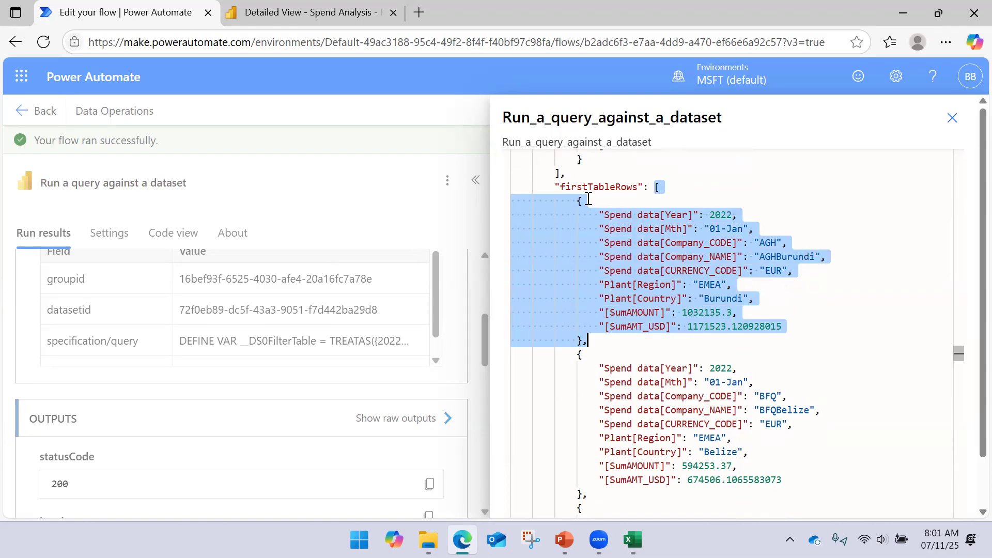
drag(555, 187, 644, 191)
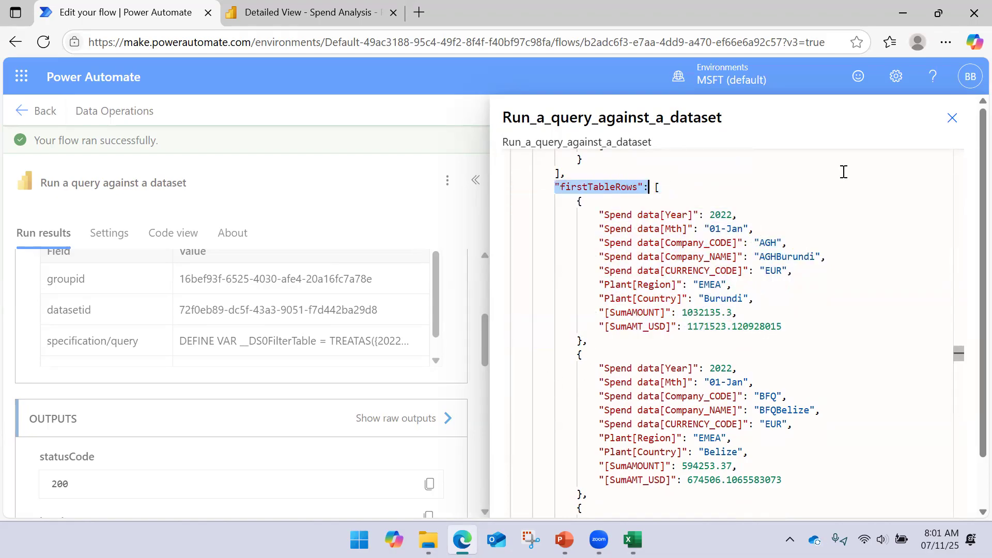
click(952, 118)
click(476, 180)
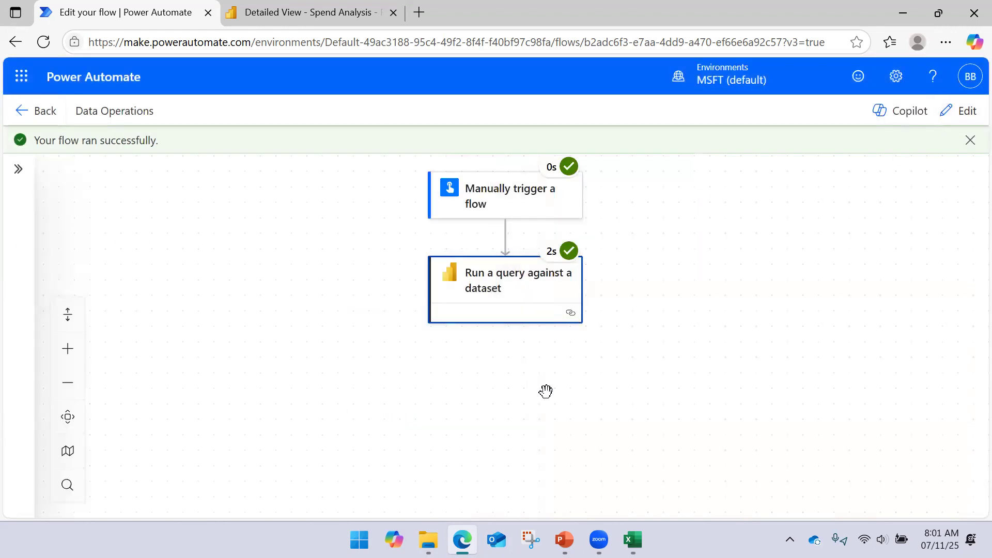
- Return the flow to edit mode and add a Compose data operation after the dataset query action
click(759, 275)
drag(758, 288, 756, 257)
click(960, 119)
click(506, 280)
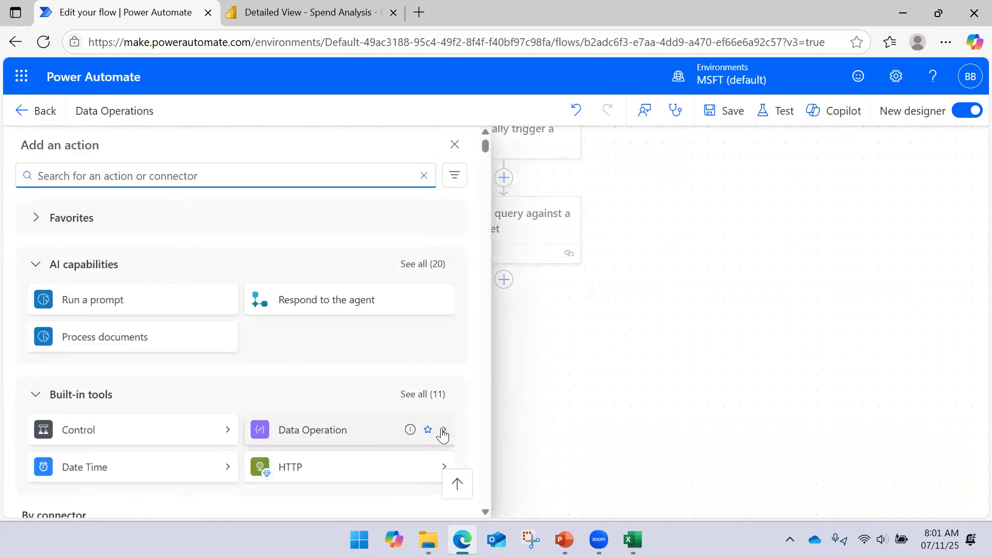
click(443, 435)
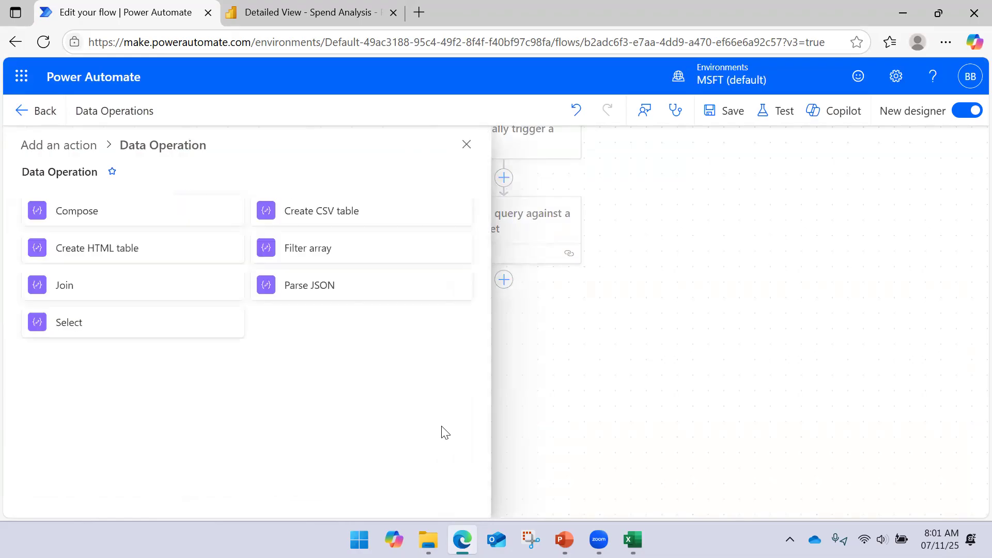
click(127, 222)
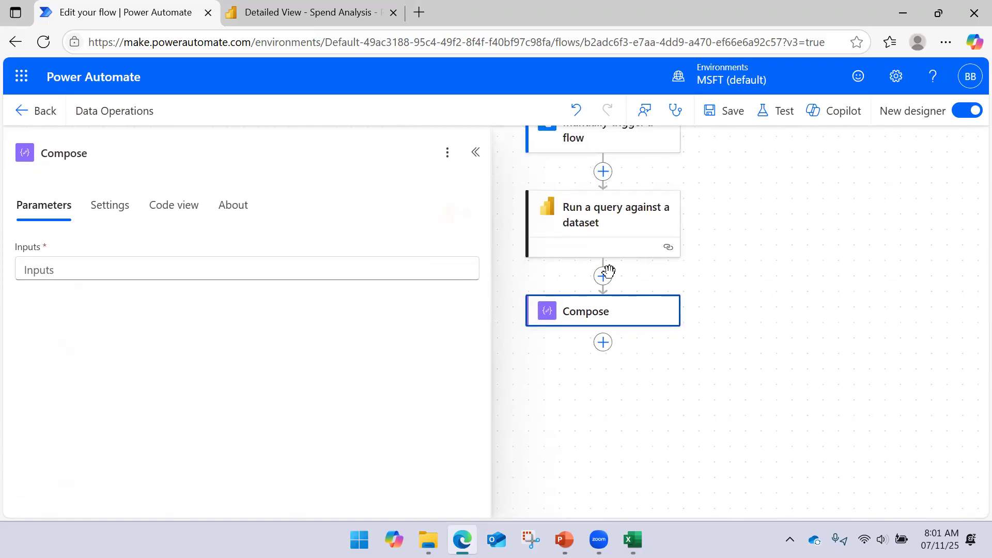
- Set the Compose action's Inputs to the query's First table rows dynamic value and save the flow
click(425, 264)
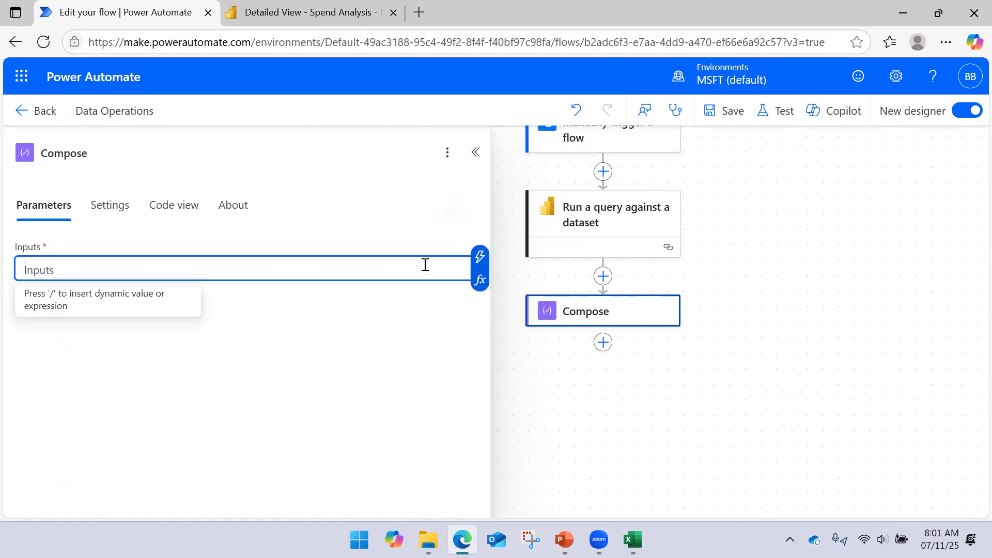
click(481, 259)
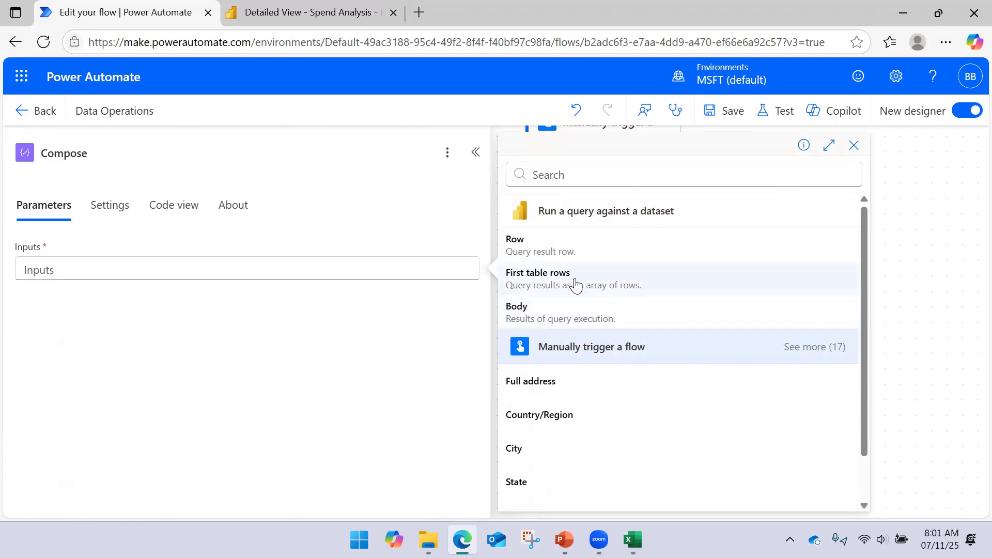
click(575, 285)
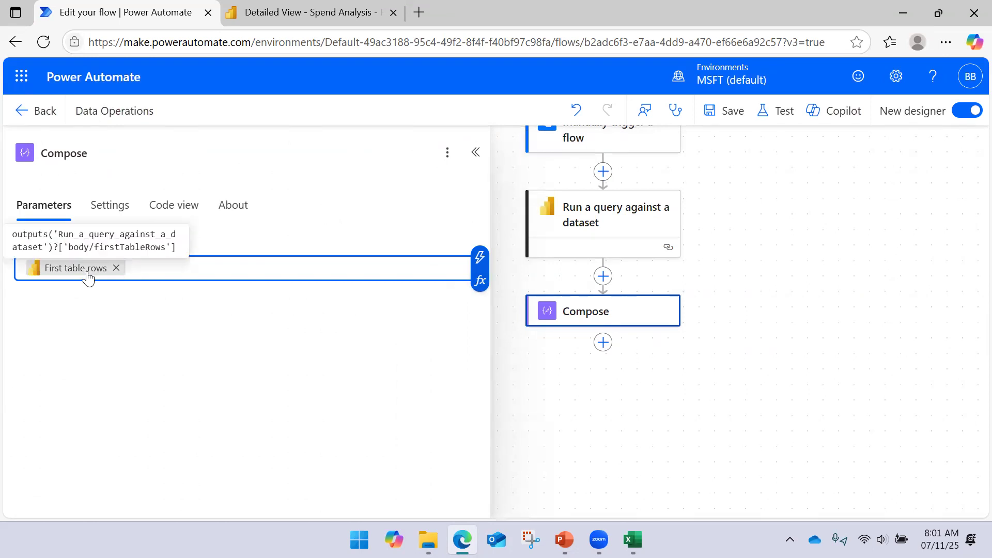
click(719, 117)
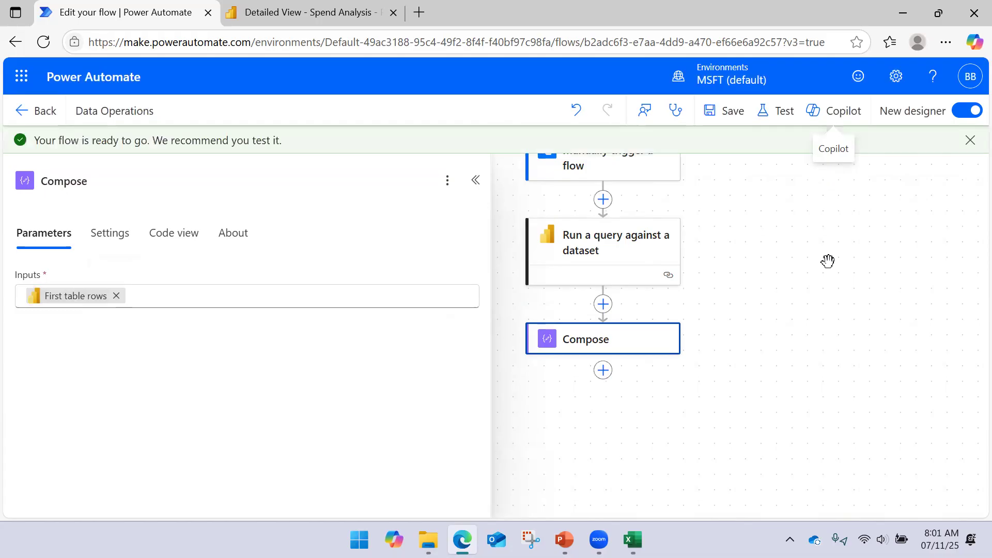
- Run a manual test of the flow with the Compose action and collapse the action details
drag(803, 310, 785, 300)
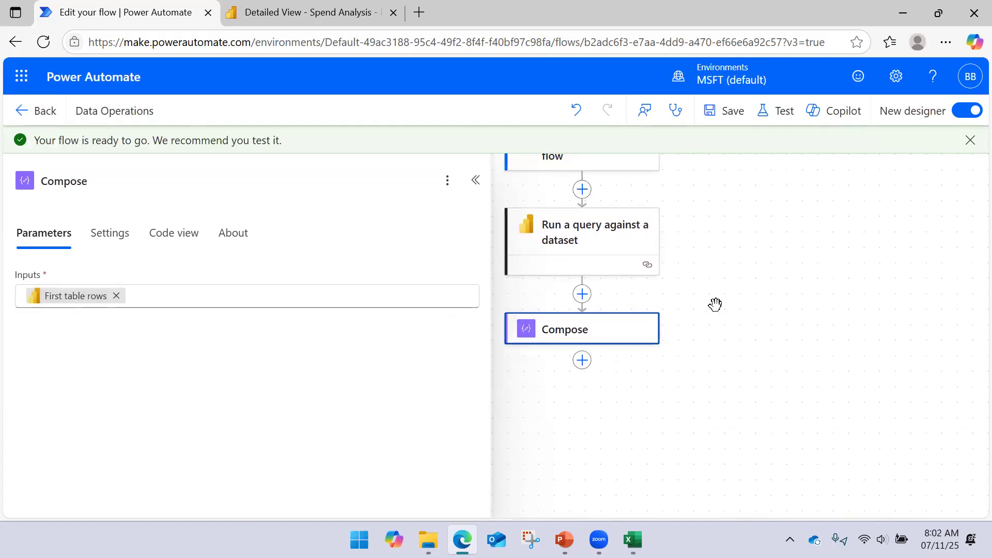
click(780, 111)
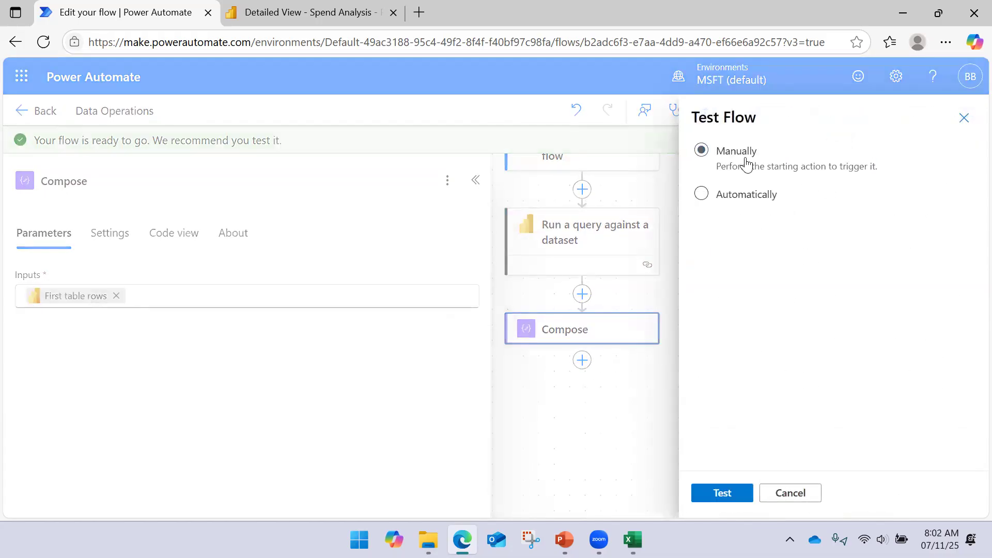
click(724, 491)
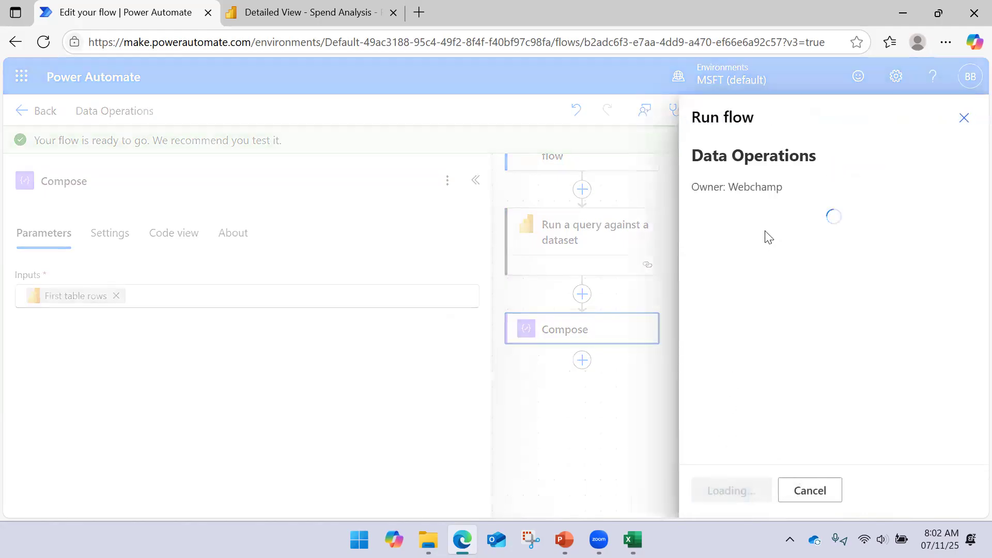
click(739, 493)
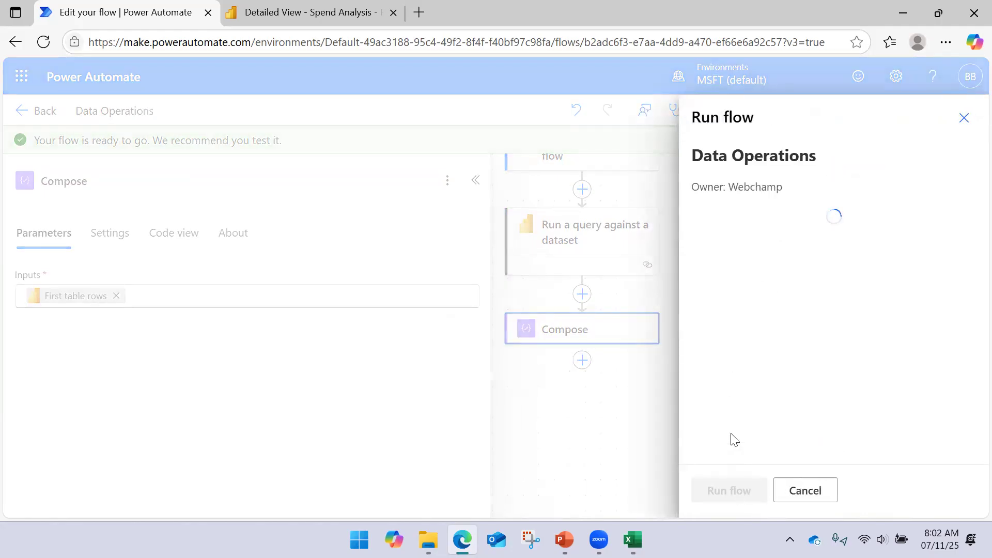
click(722, 491)
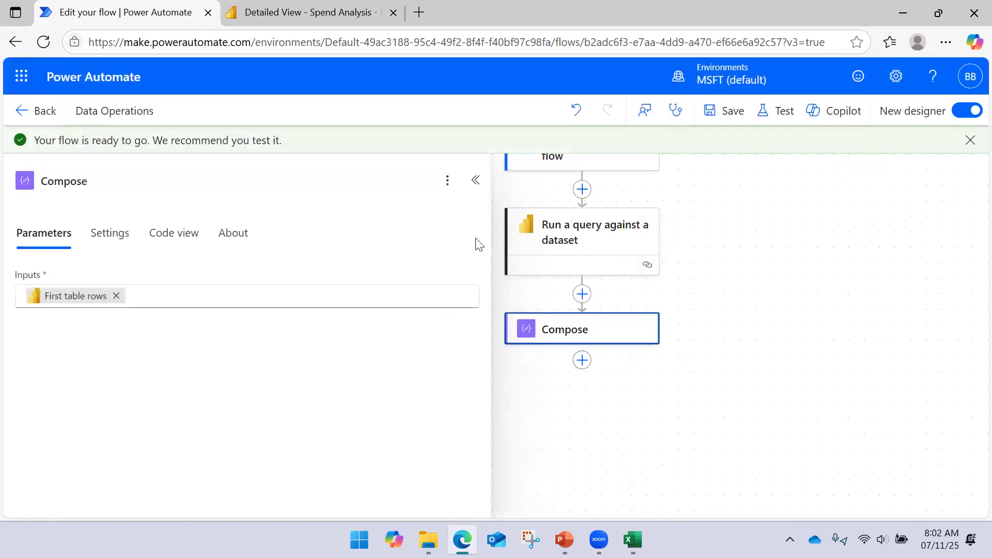
click(475, 180)
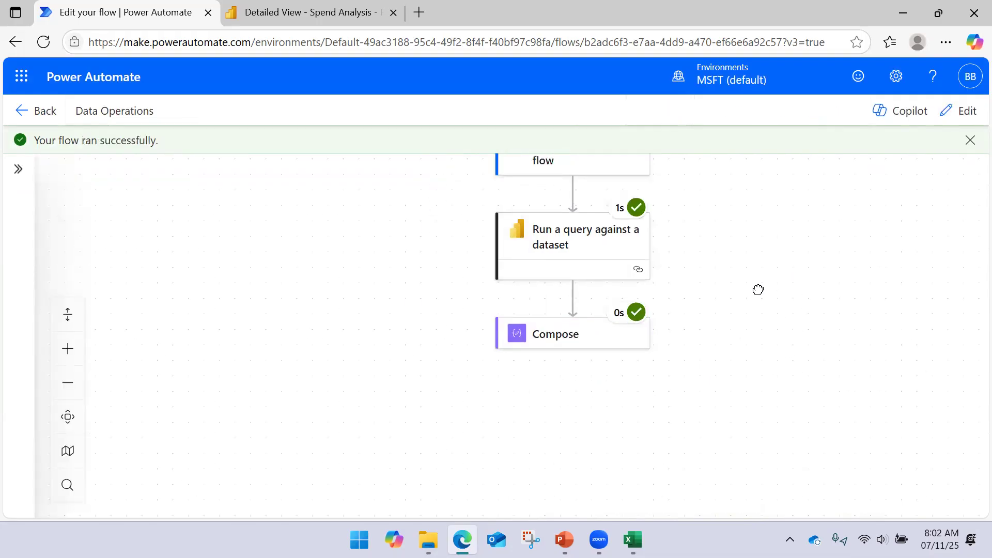
- Examine the Compose action's raw inputs from the test run, checking the array's opening bracket and the structure of its records
click(565, 349)
click(446, 282)
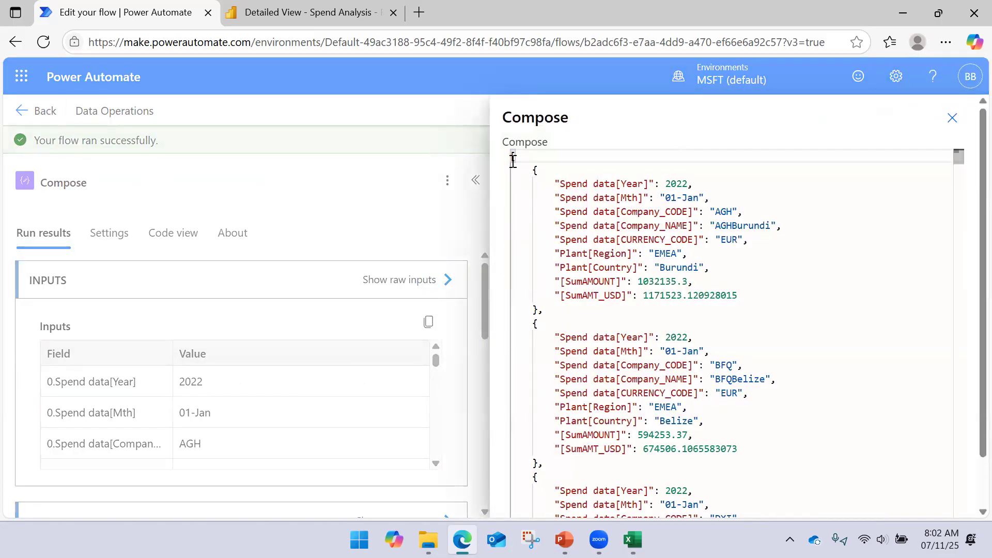
scroll(532, 204, down, 4)
scroll(533, 216, up, 4)
scroll(541, 232, down, 5)
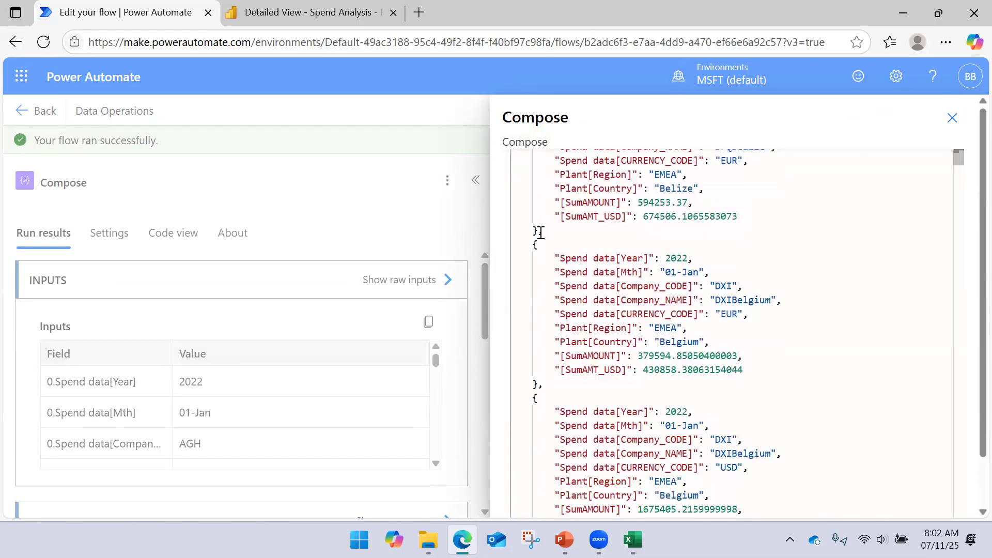
scroll(541, 232, up, 5)
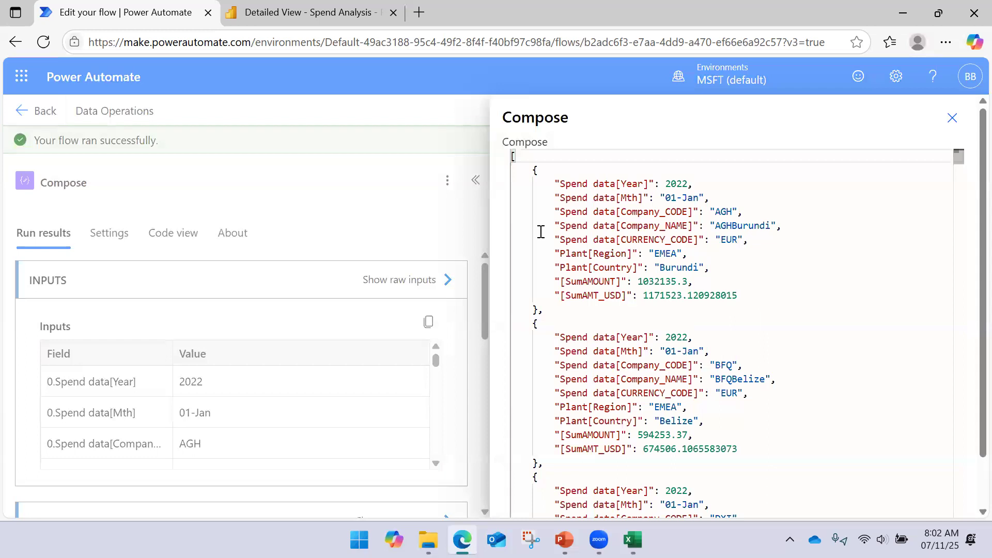
scroll(540, 232, down, 1)
scroll(540, 232, up, 1)
drag(525, 157, 499, 160)
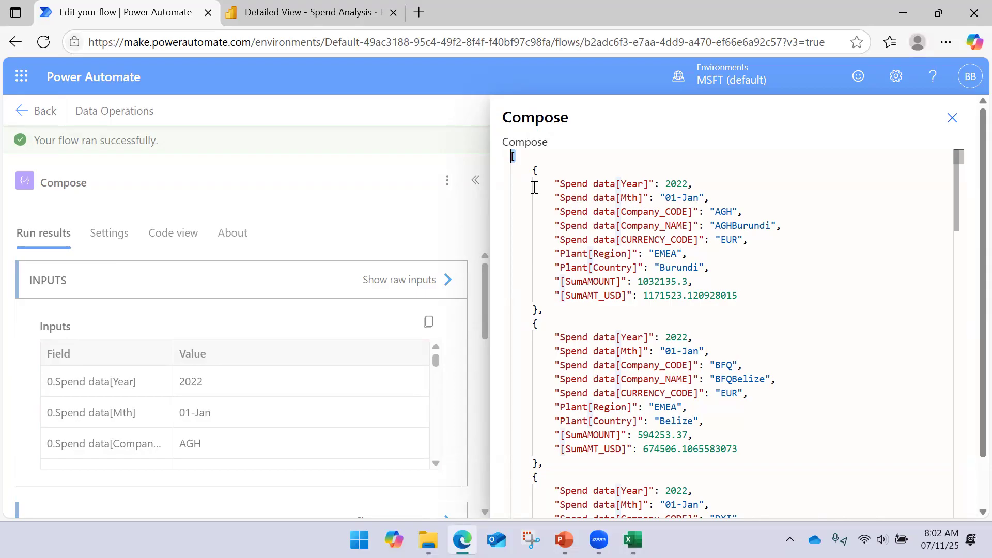
scroll(542, 201, down, 5)
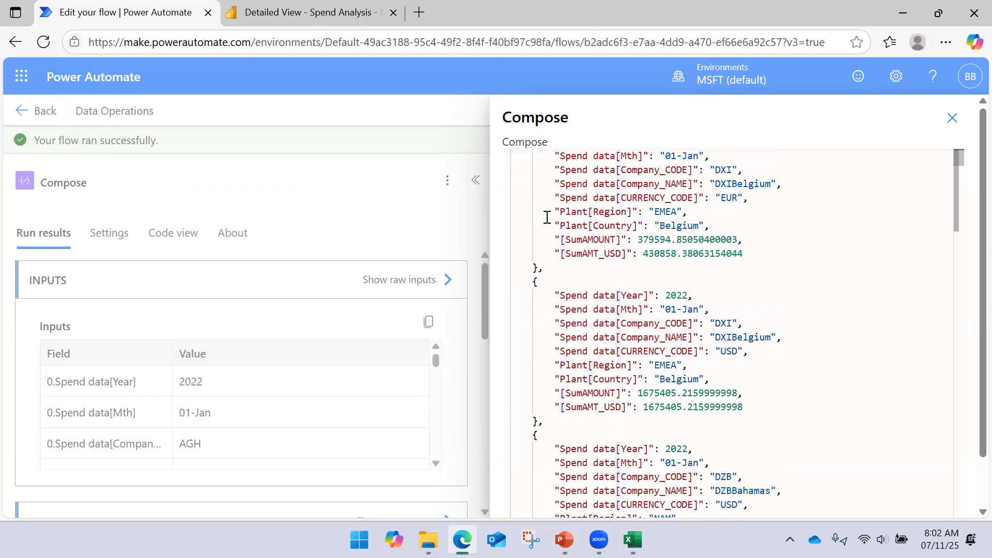
scroll(547, 219, up, 5)
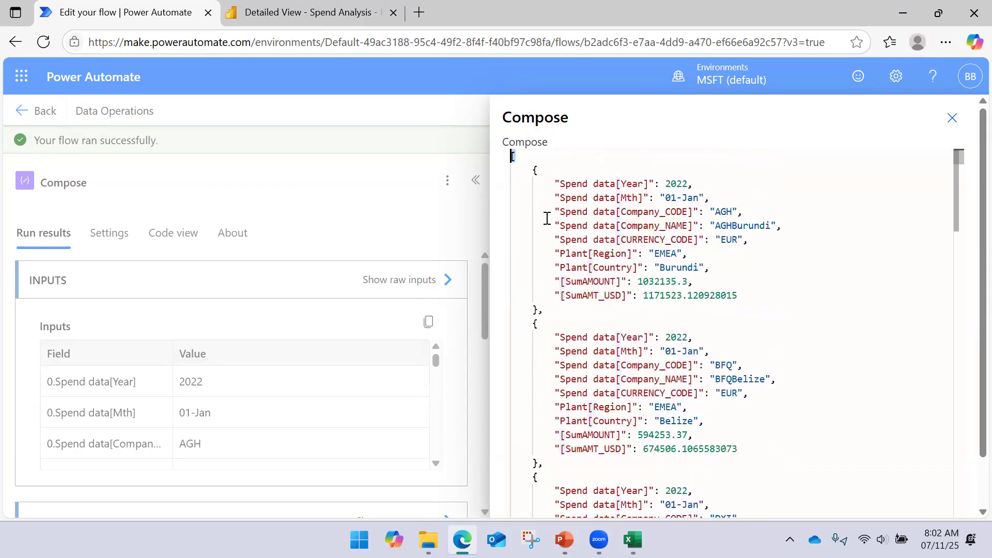
click(952, 117)
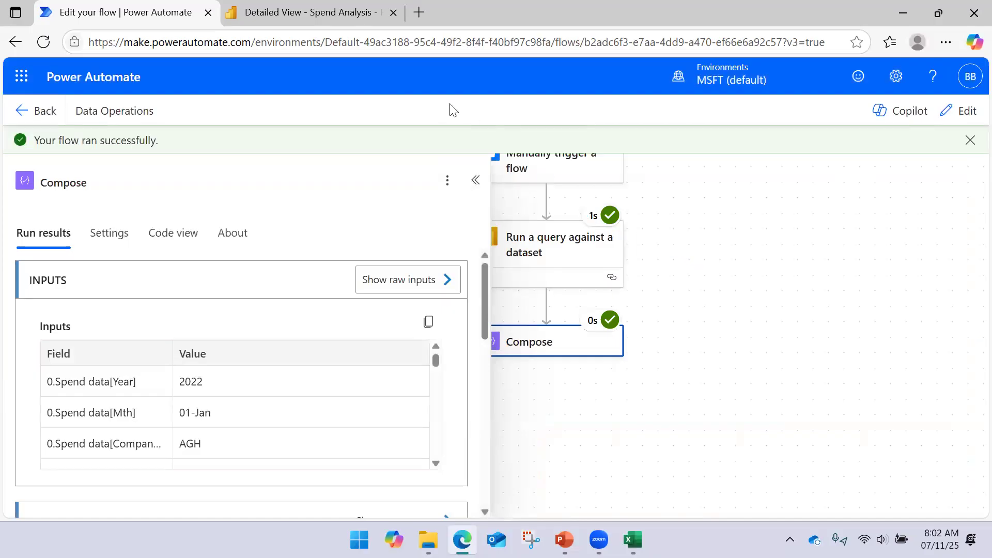
- Check the Spend data[Year] column of the Export sheet in Excel against the Compose action's raw inputs in Power Automate
click(632, 538)
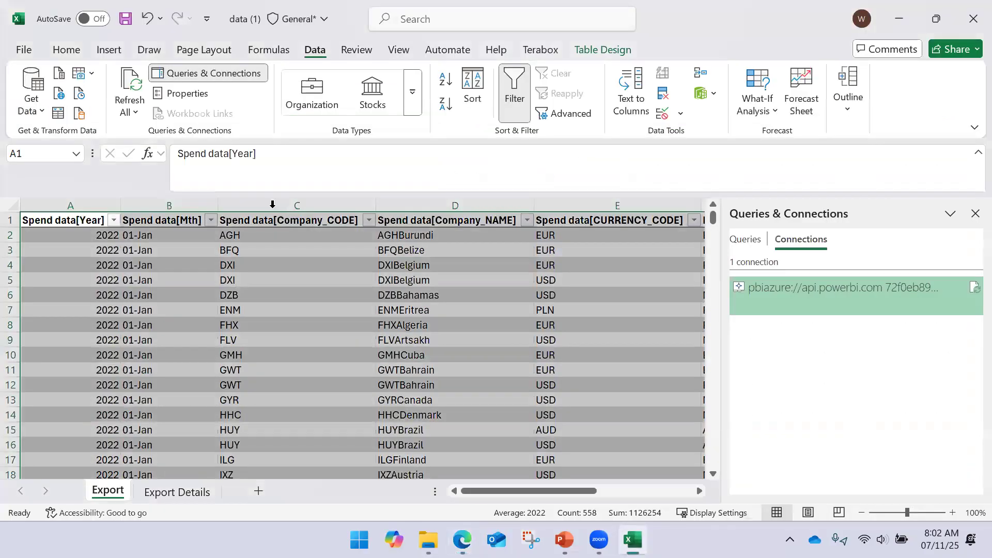
click(105, 201)
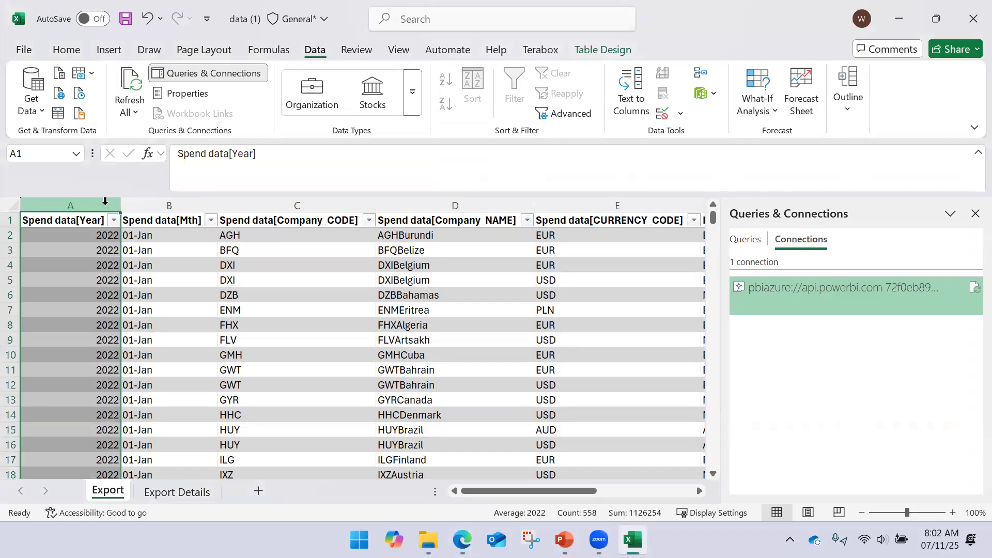
click(899, 19)
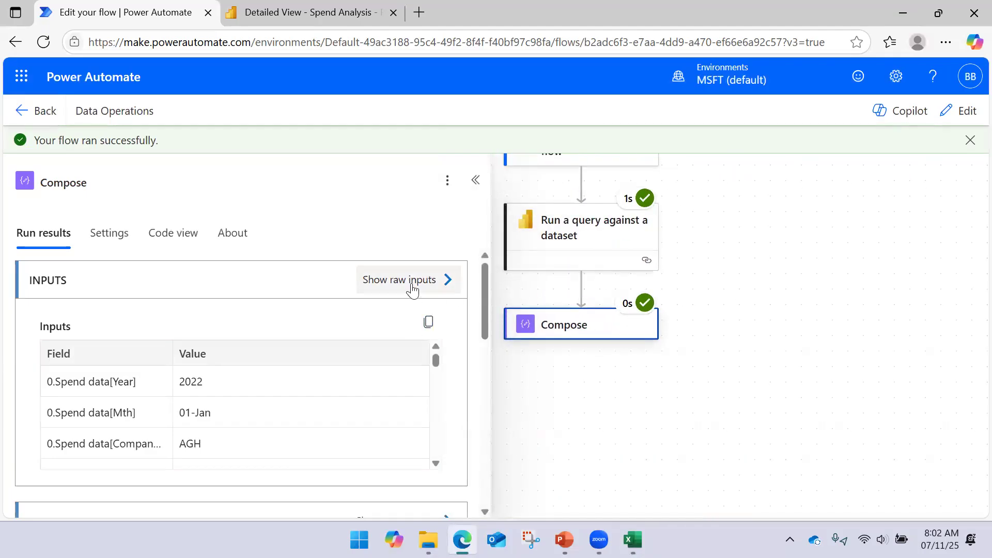
click(446, 290)
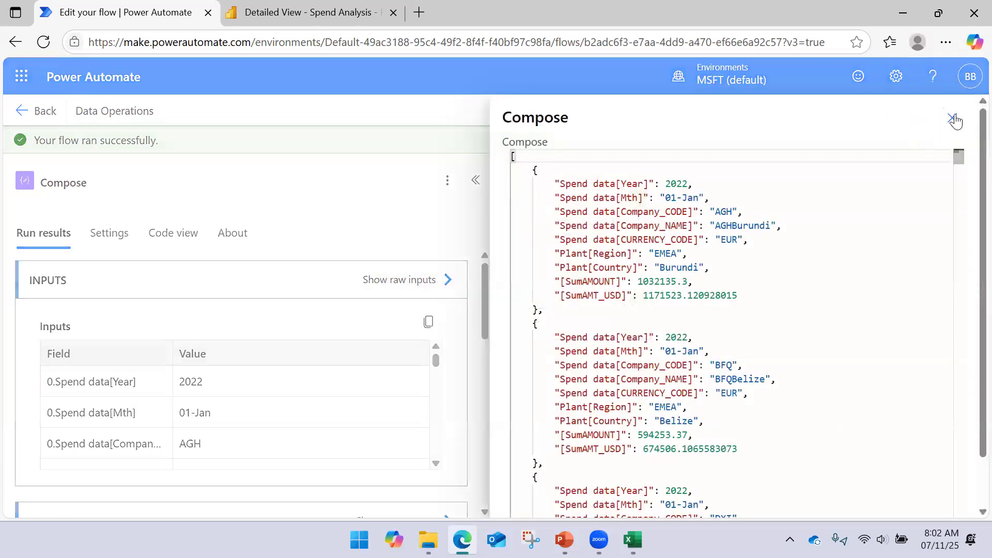
key(Escape)
- Reopen the flow for editing and add a second Compose data operation after the first one
click(475, 180)
click(957, 114)
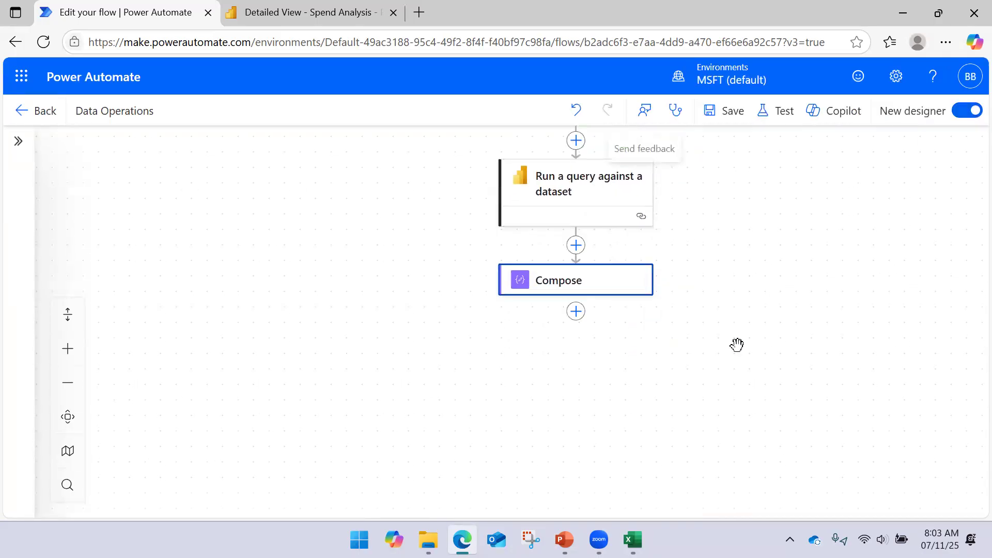
click(575, 311)
click(444, 429)
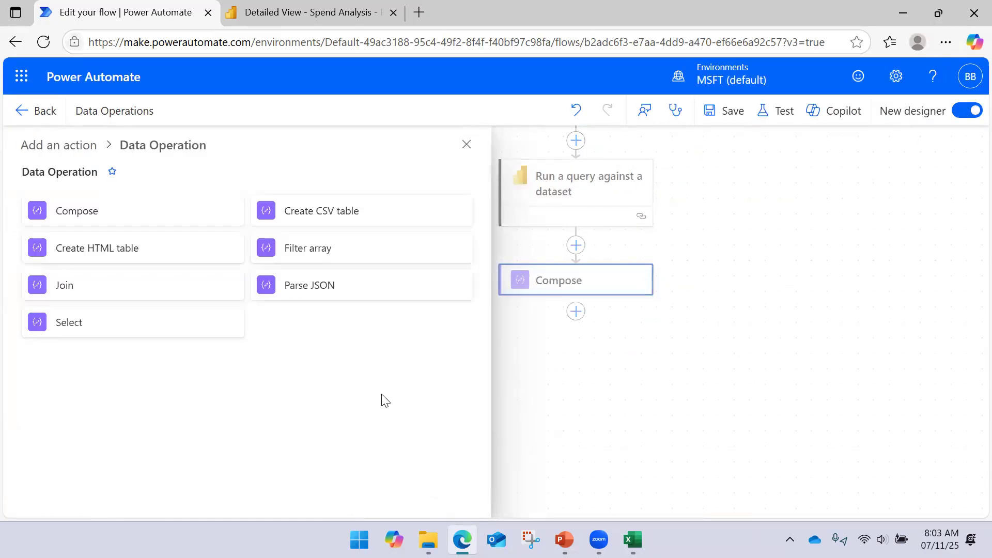
click(151, 219)
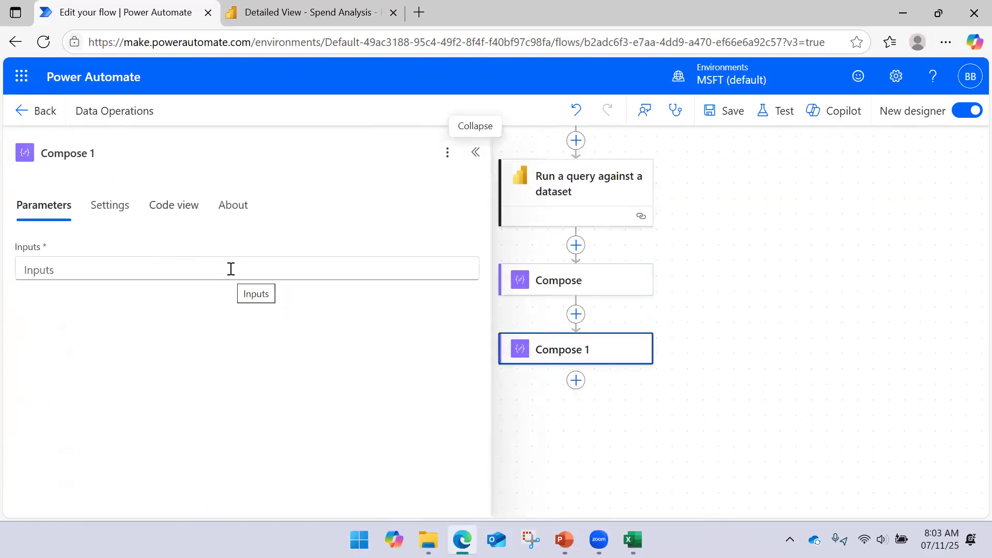
- Set the second Compose action's Inputs to the query's Body dynamic value and save the flow
click(215, 268)
click(477, 255)
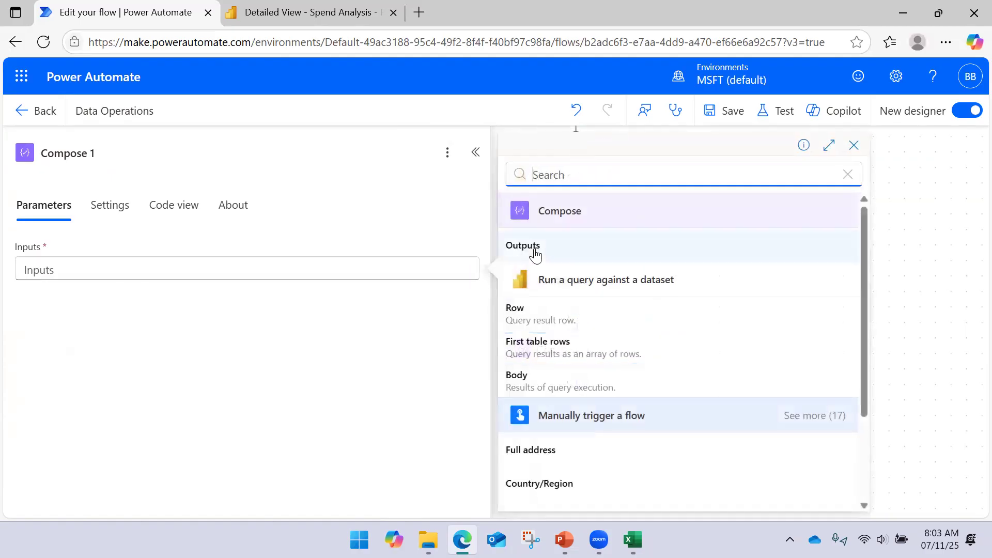
click(558, 381)
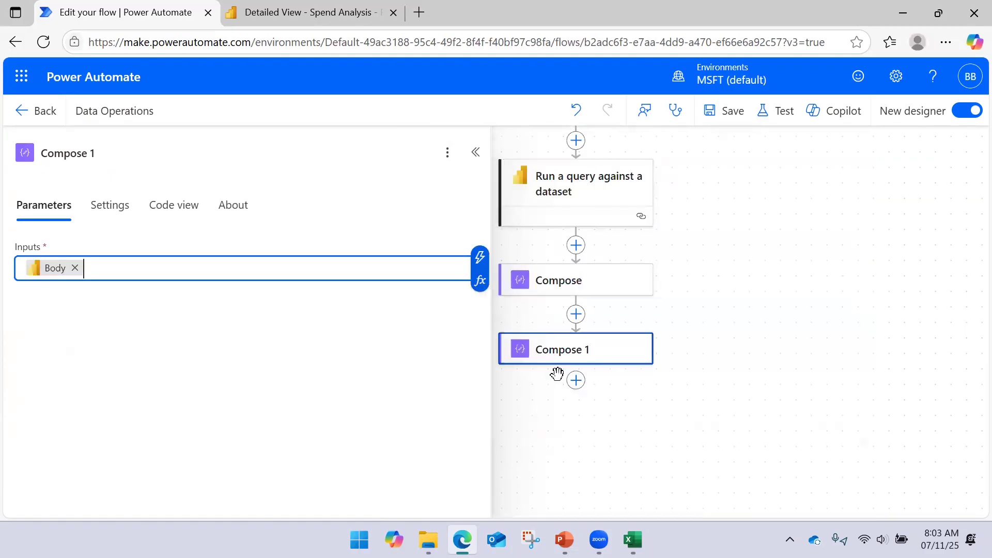
click(726, 114)
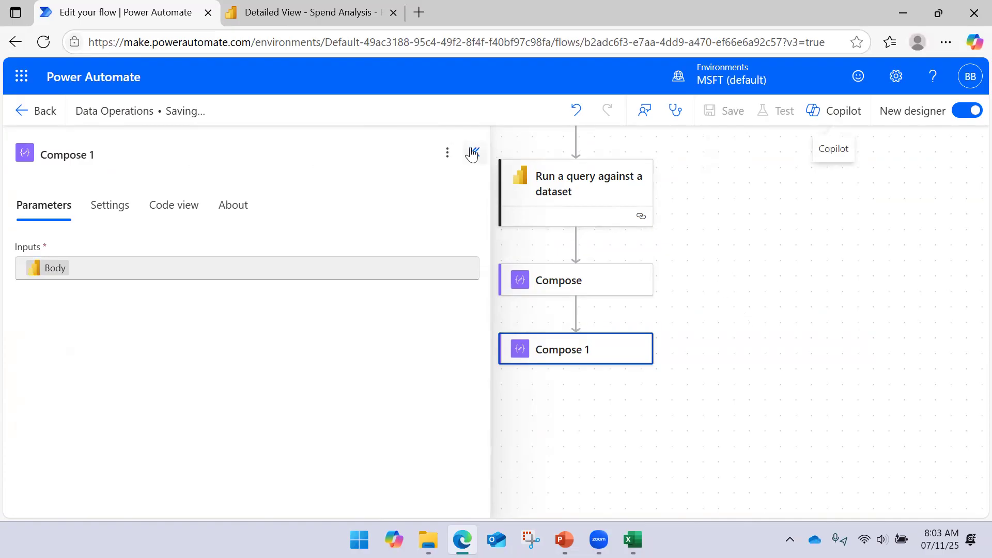
- Collapse the second Compose action's details and run a manual test of the flow with both Compose actions
click(473, 182)
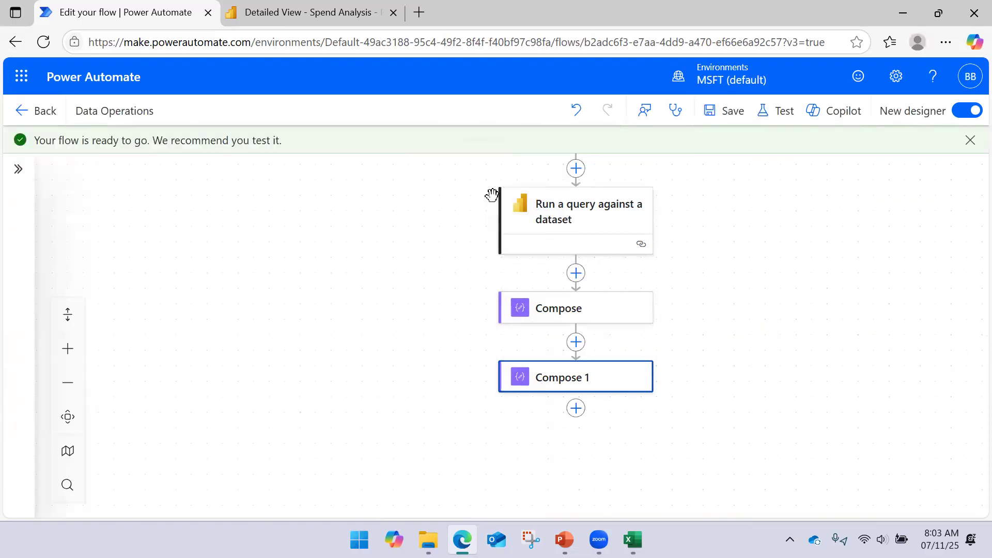
click(779, 114)
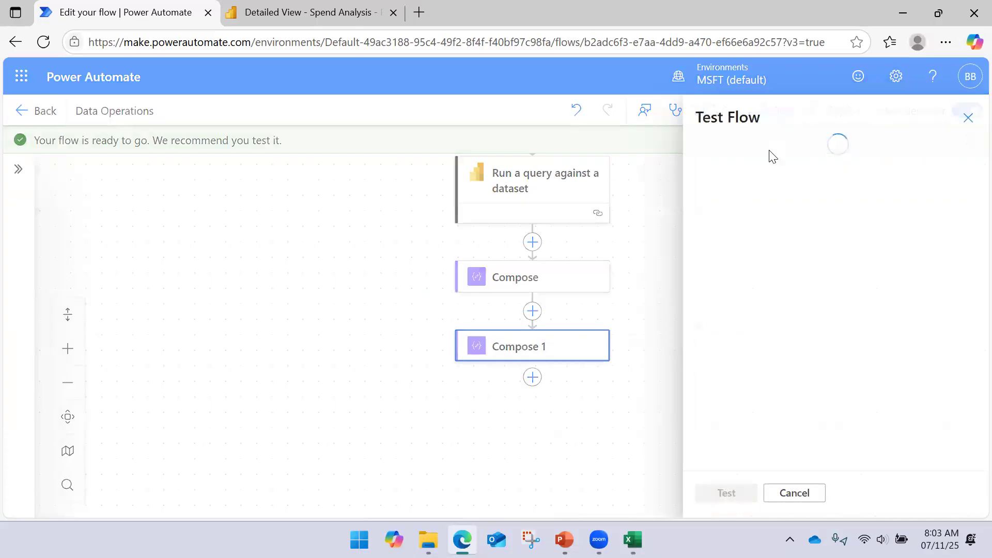
click(755, 170)
click(722, 494)
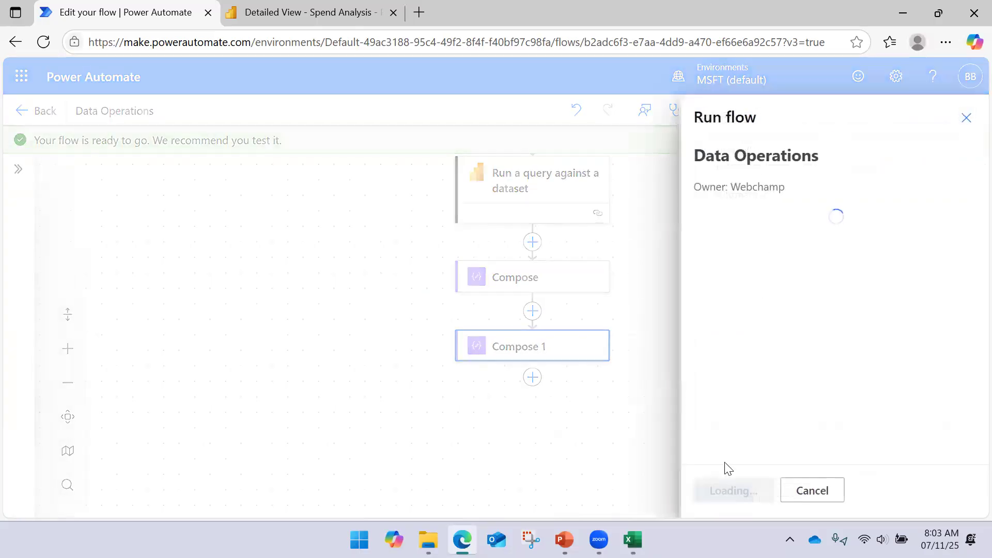
click(738, 483)
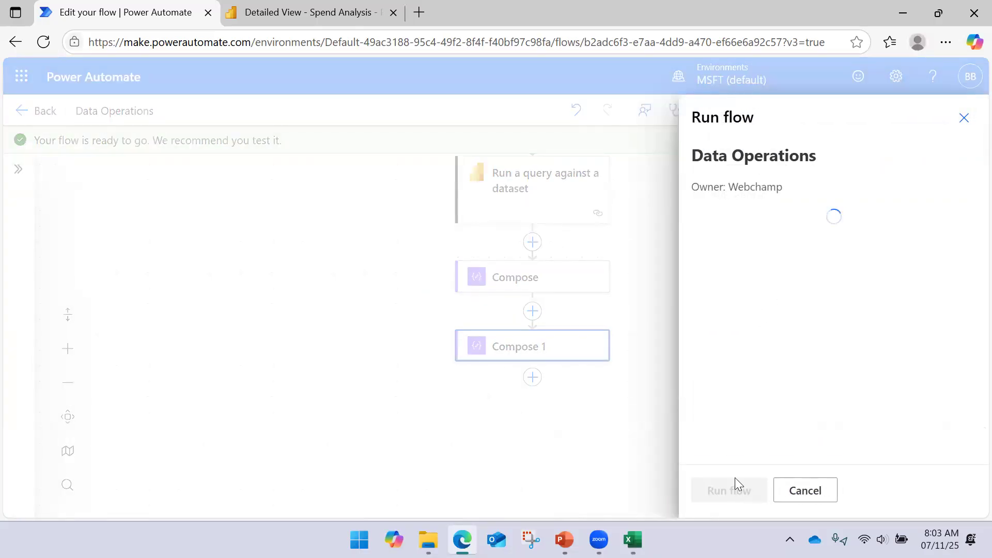
click(731, 483)
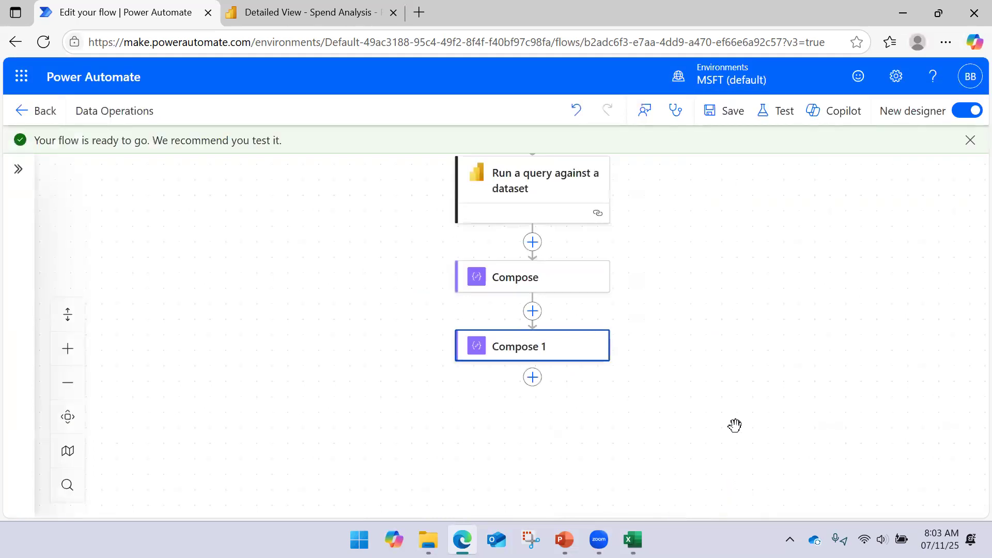
- Open the second Compose action's raw inputs from the test run and examine the JSON nesting of results, tables and rows
click(556, 347)
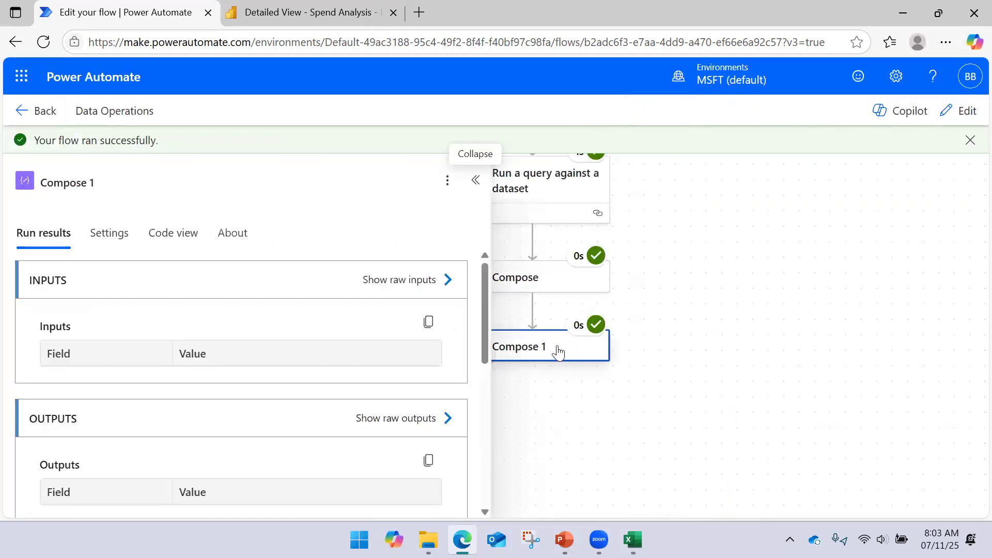
click(438, 282)
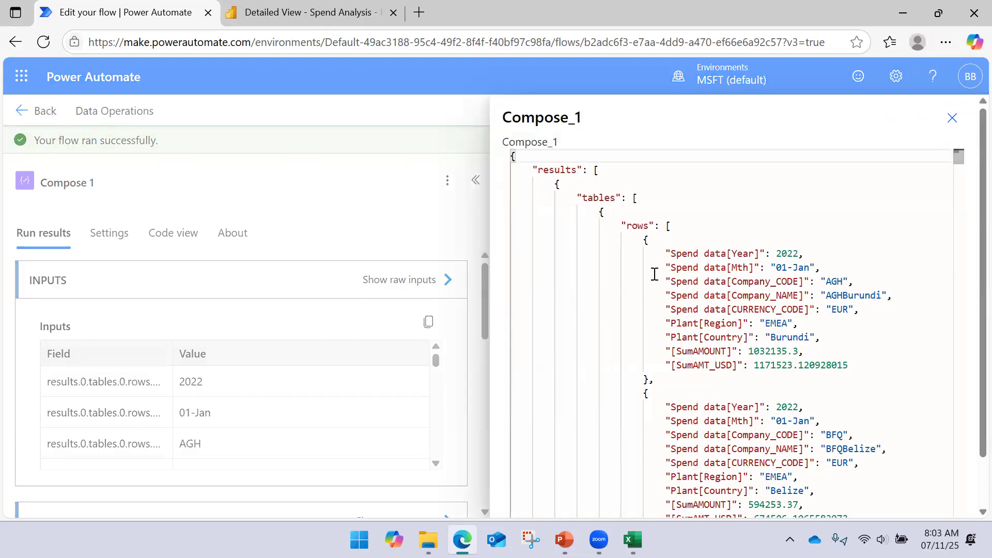
scroll(647, 271, down, 4)
scroll(646, 274, up, 4)
- Open Snipping Tool, capture the Compose_1 JSON down to the second row, and minimize the snip
click(359, 539)
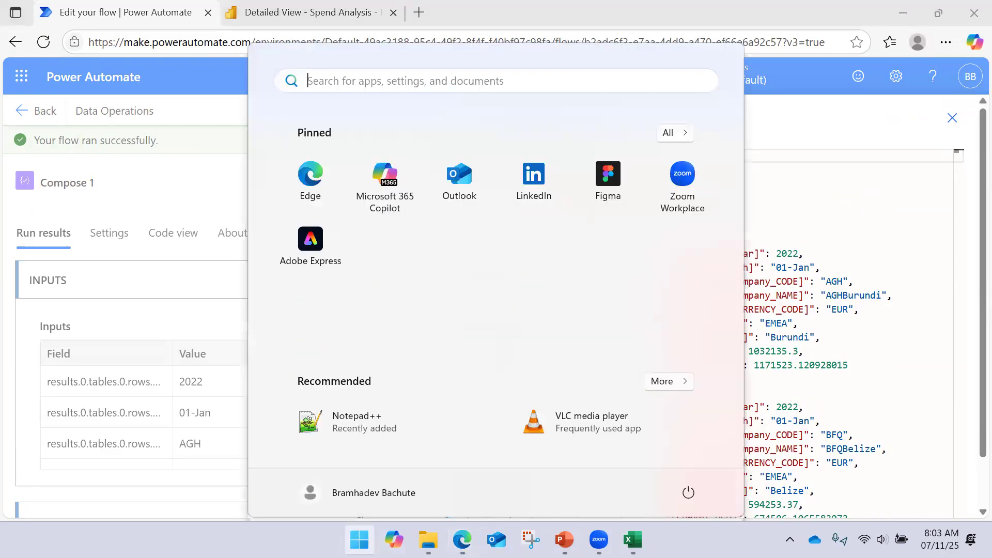
text(sinip)
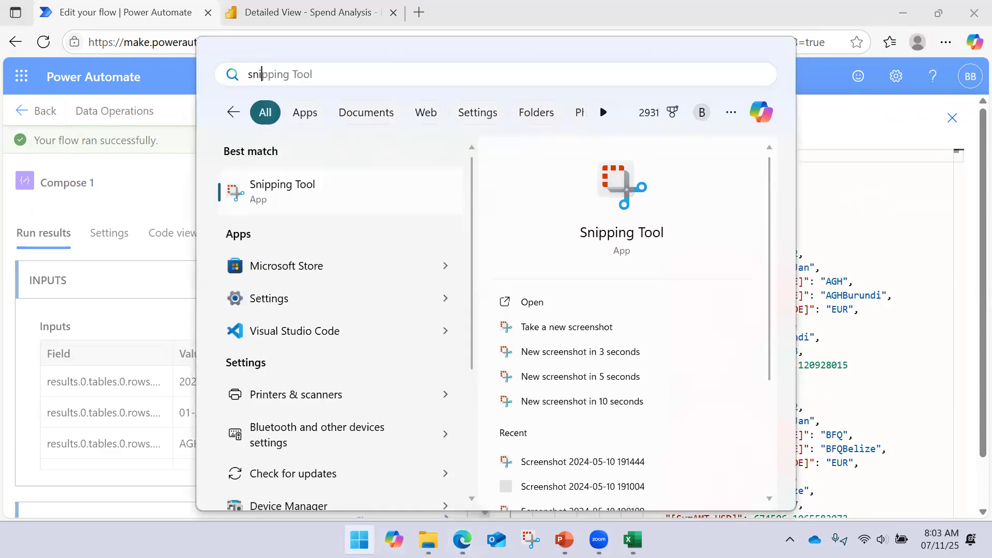
key(Return)
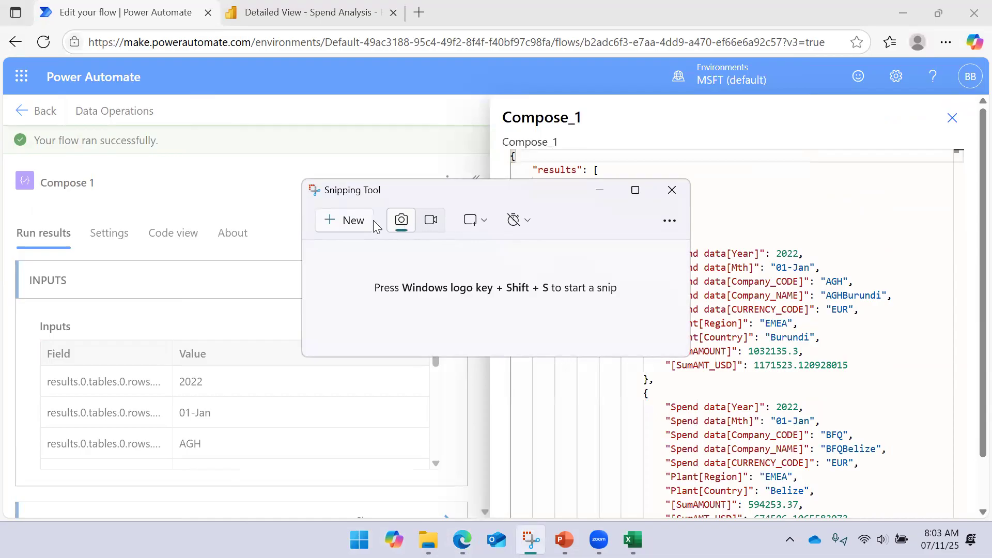
click(353, 231)
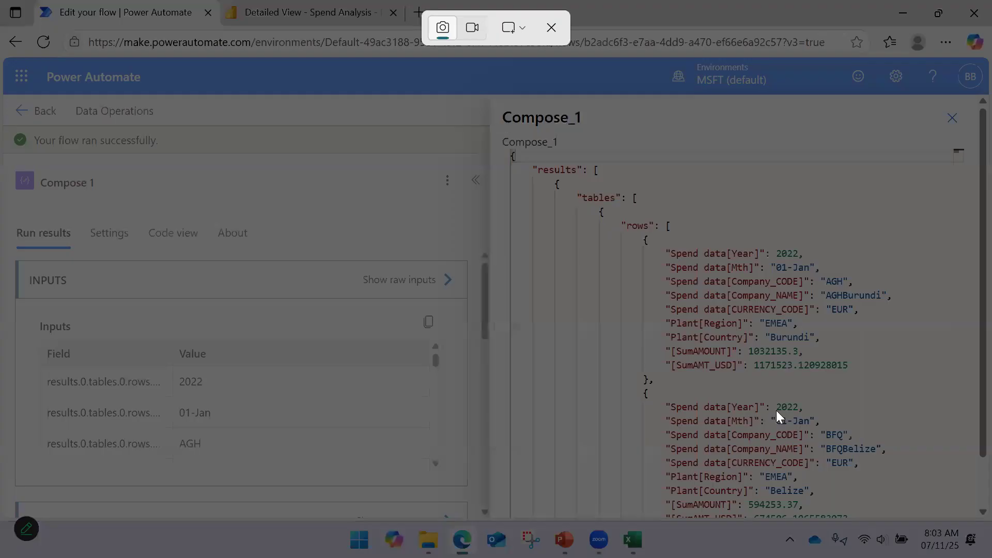
drag(498, 131, 916, 504)
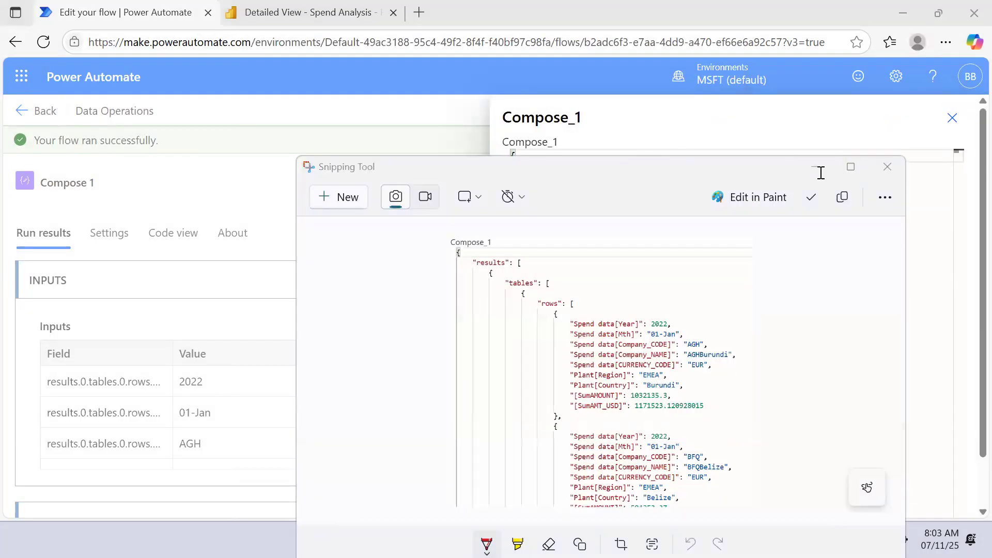
click(815, 167)
- Close the run details, reopen the flow for editing, and remove the Body value from Compose 1's Inputs
click(952, 118)
click(475, 180)
click(959, 110)
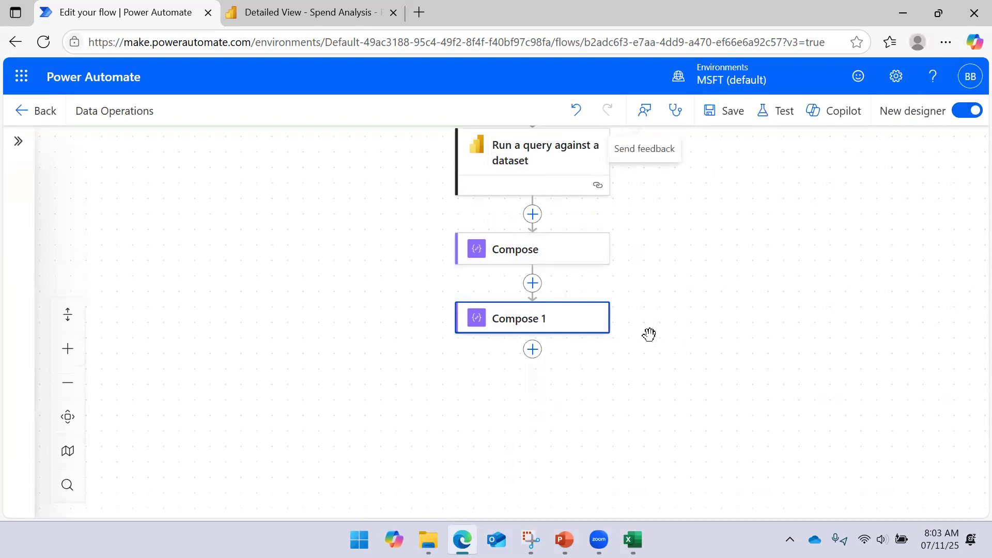
click(579, 325)
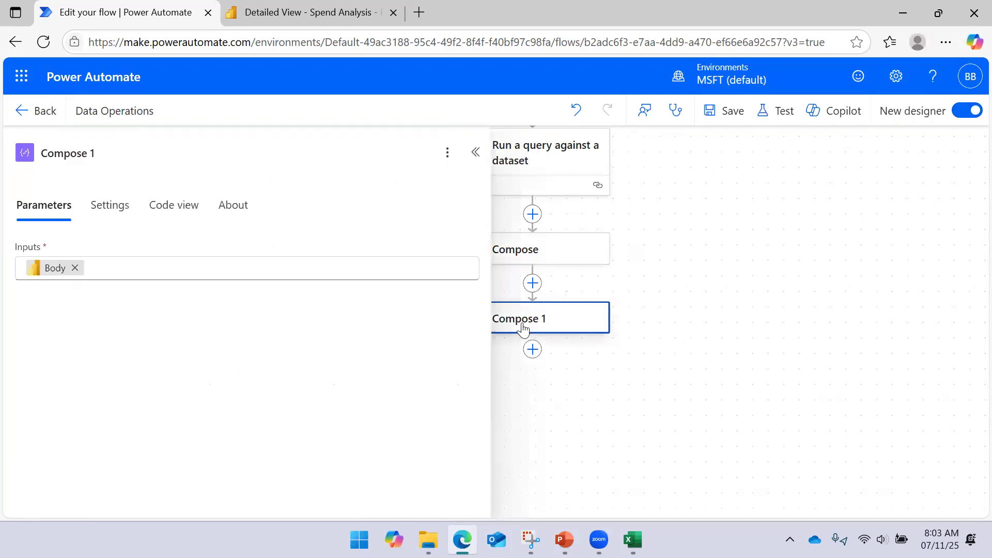
click(75, 268)
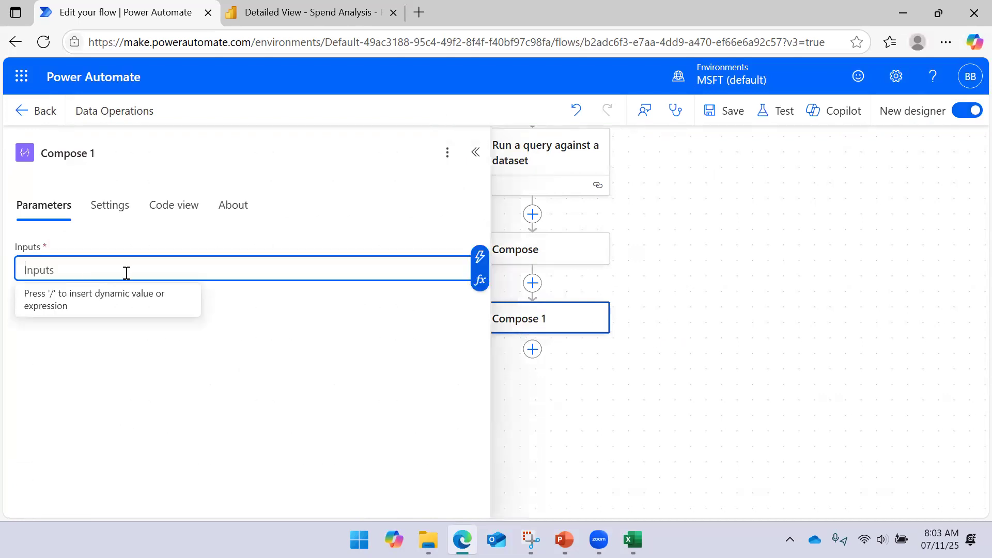
- Start an expression for Compose 1's Inputs with the query's Body dynamic value, body('Run_a_query_against_a_dataset')
click(480, 281)
click(605, 370)
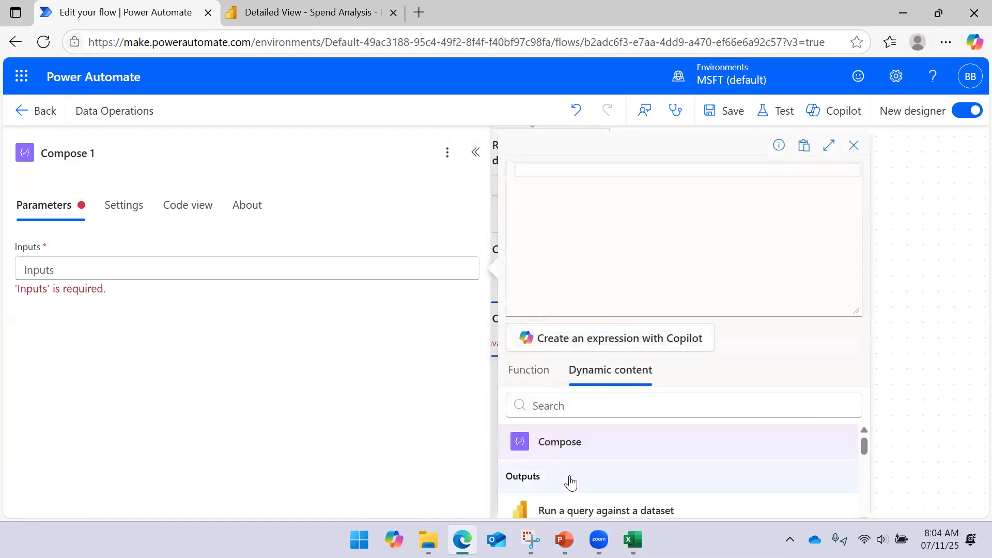
drag(865, 446, 877, 467)
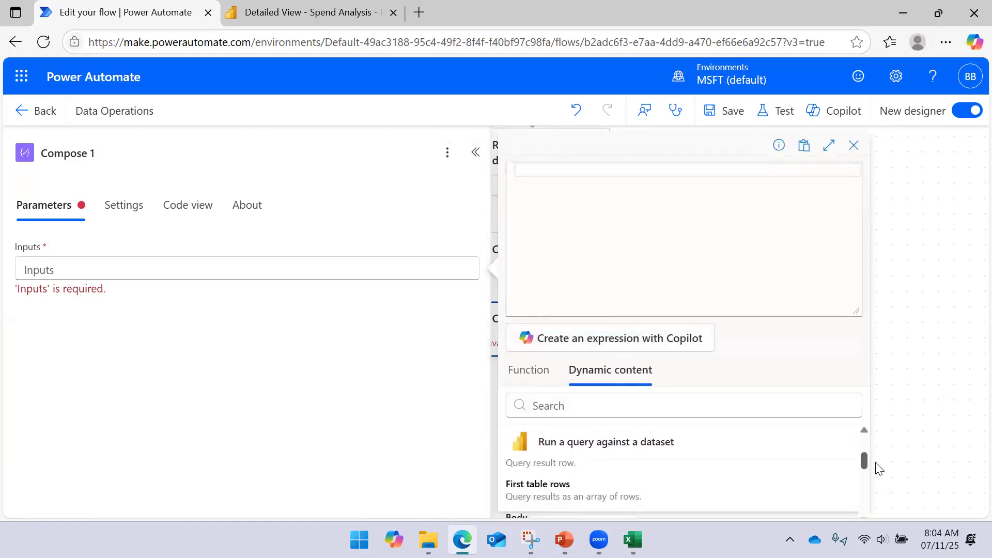
click(580, 509)
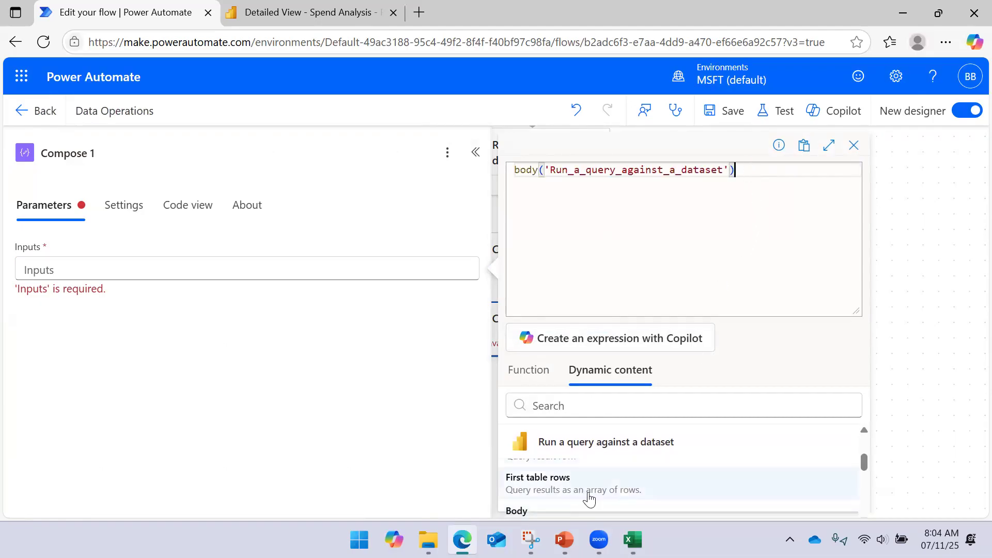
- Bring up the JSON snip in Snipping Tool and move it below the expression editor for reference
mouse_move(531, 540)
click(529, 465)
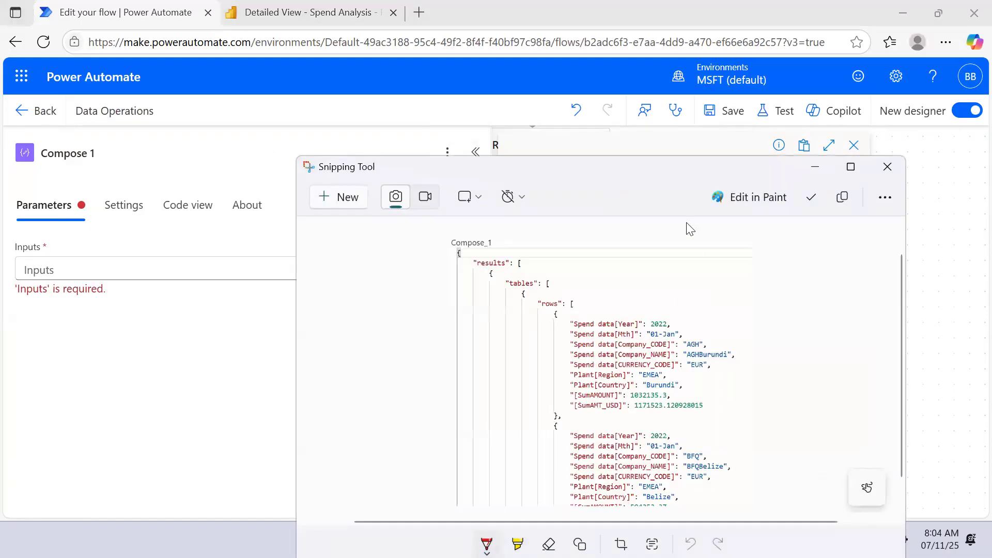
drag(659, 176, 661, 316)
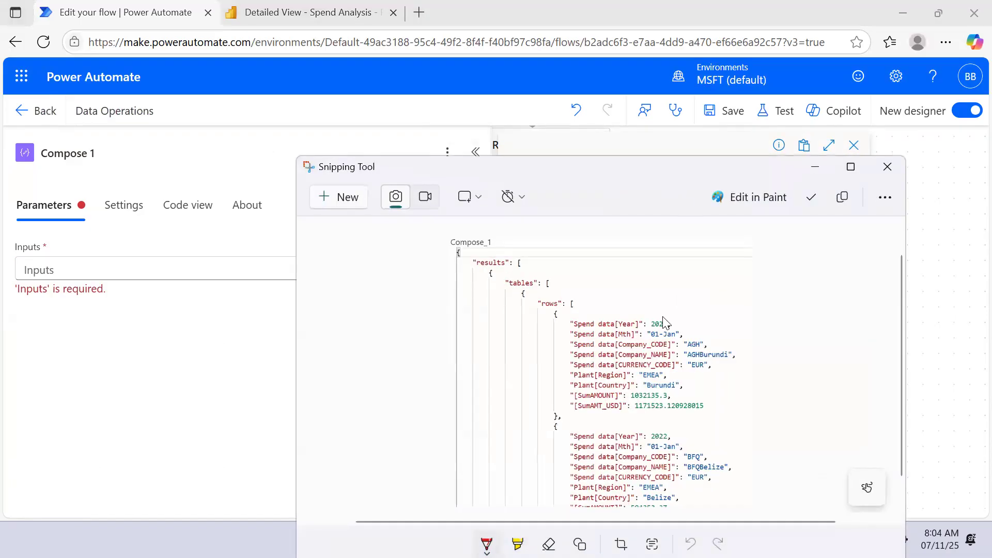
click(762, 167)
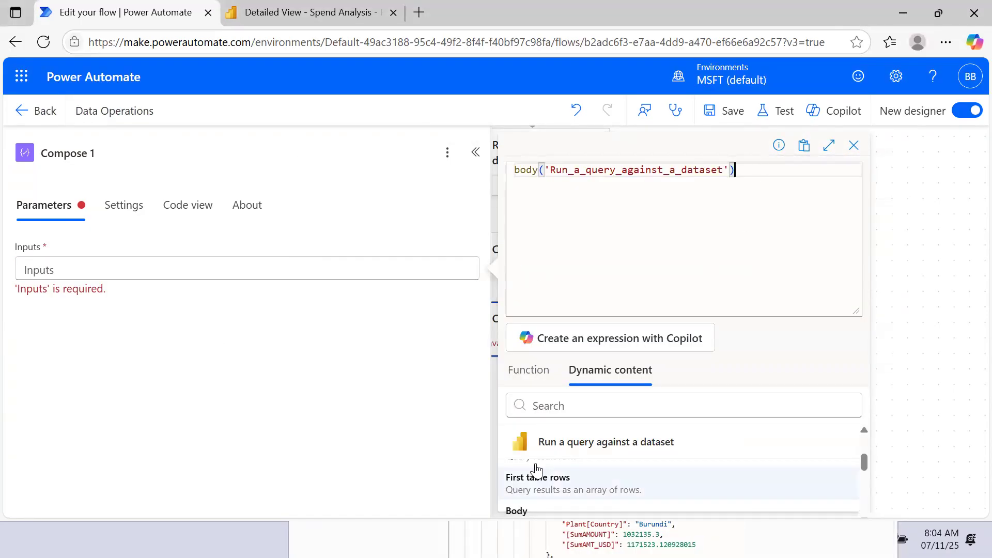
click(606, 539)
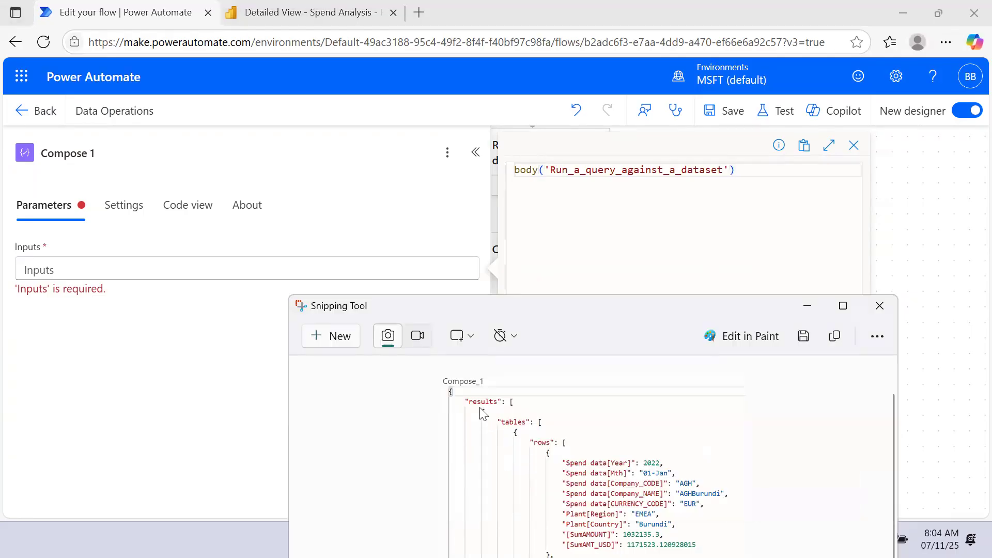
- Append ['results'][0] to the body expression, following the first array level in the JSON snip
click(746, 173)
text(['results)
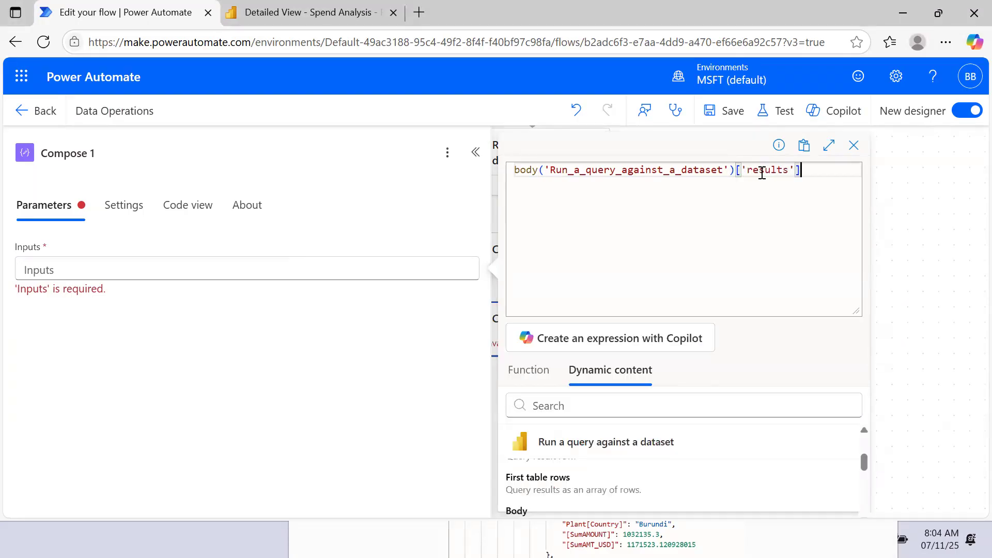
click(610, 535)
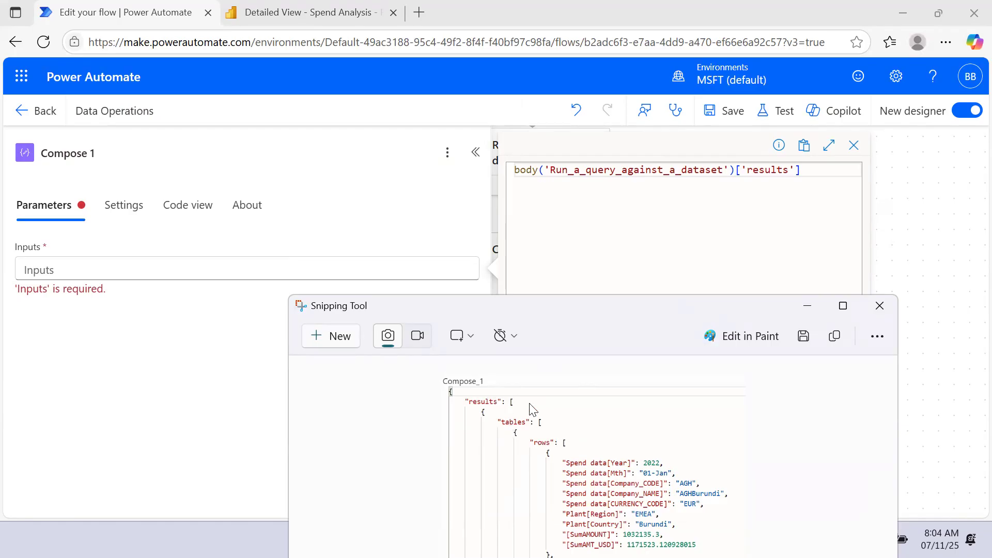
click(811, 174)
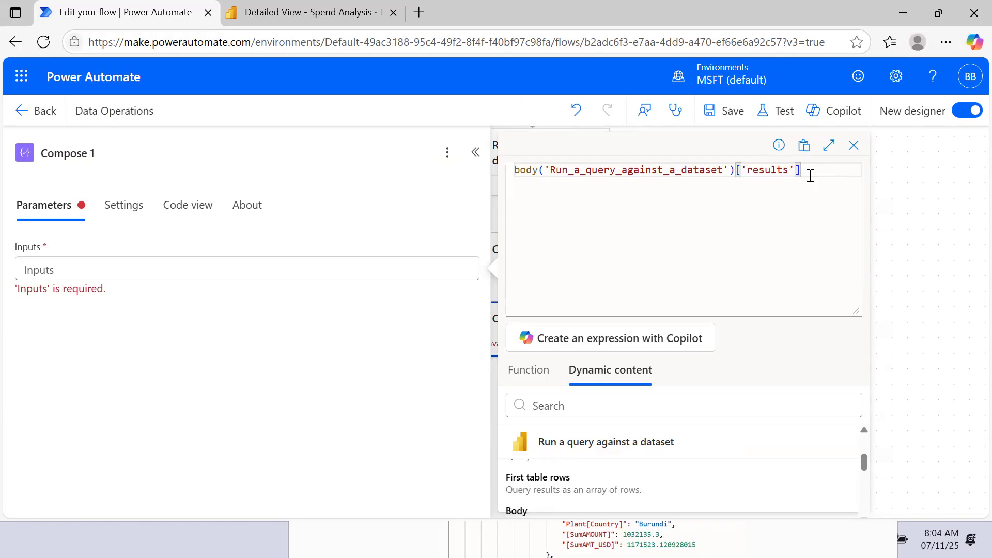
text([0)
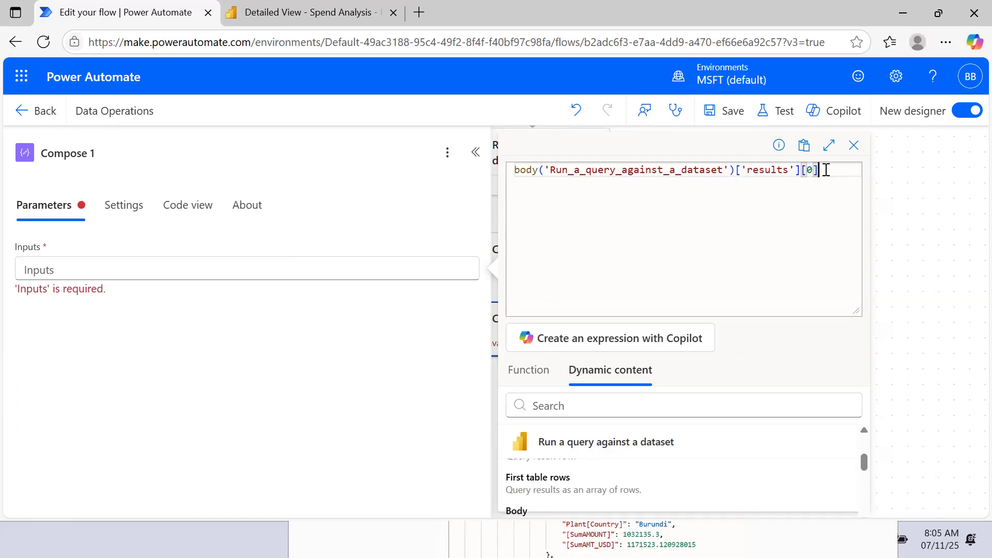
- Append ['tables'][0] to the expression, checking the tables array in the JSON snip
click(592, 527)
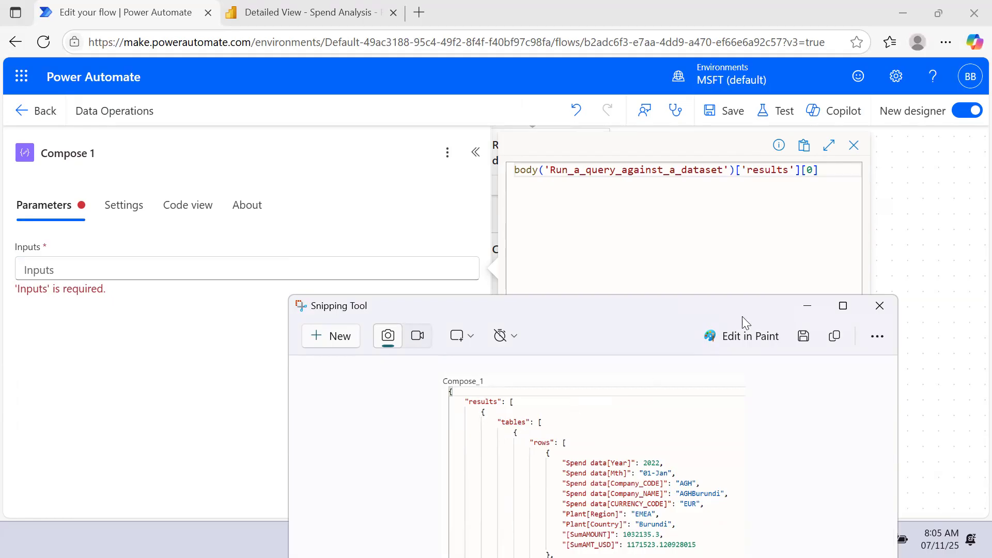
click(831, 170)
text(['tables)
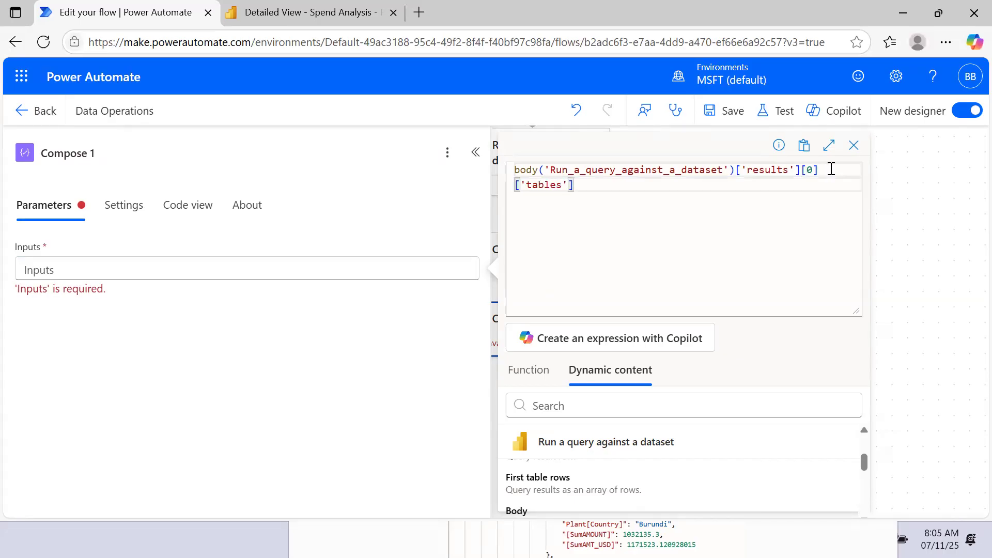
click(733, 543)
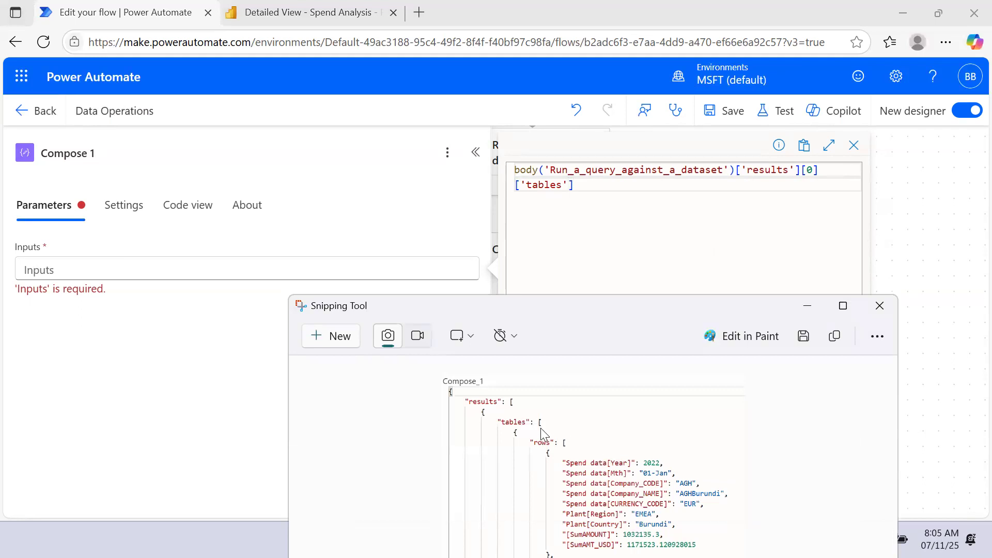
click(808, 306)
text([0)
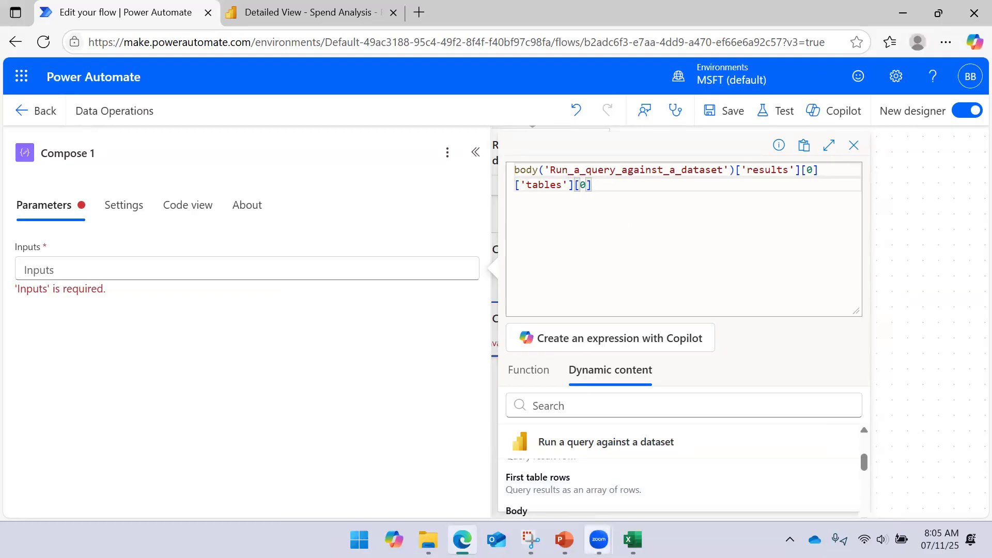
- Consult the JSON snip again and append ['rows'] to the end of the expression
mouse_move(633, 540)
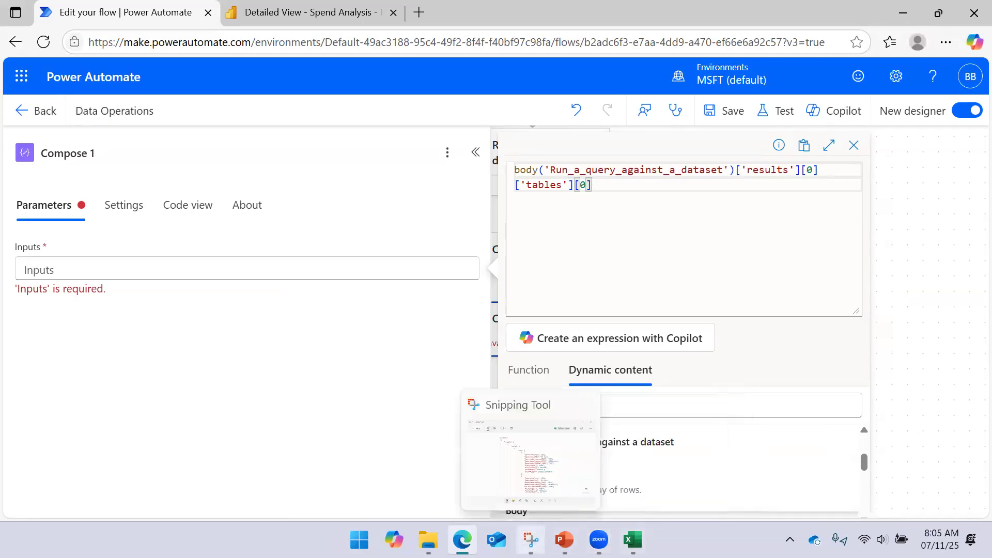
click(530, 539)
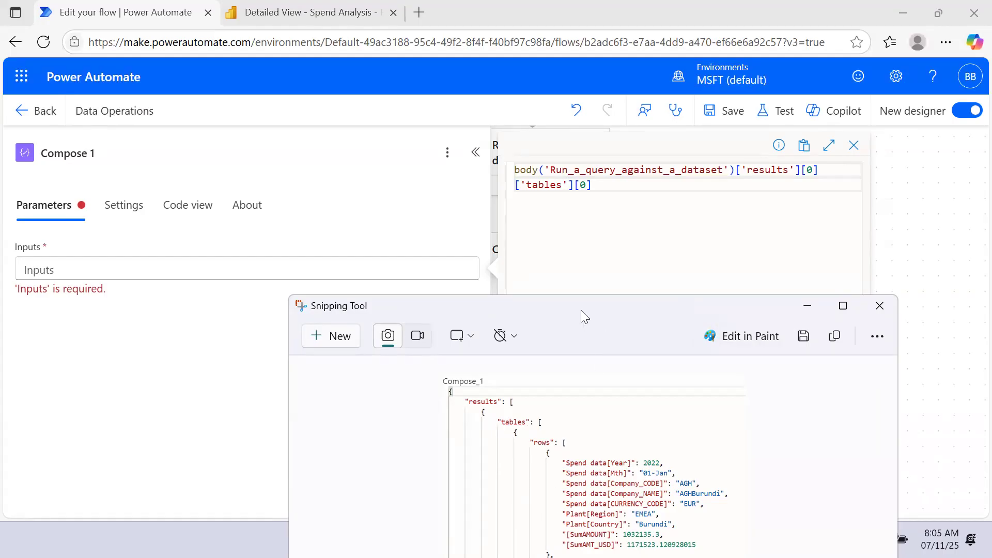
click(598, 191)
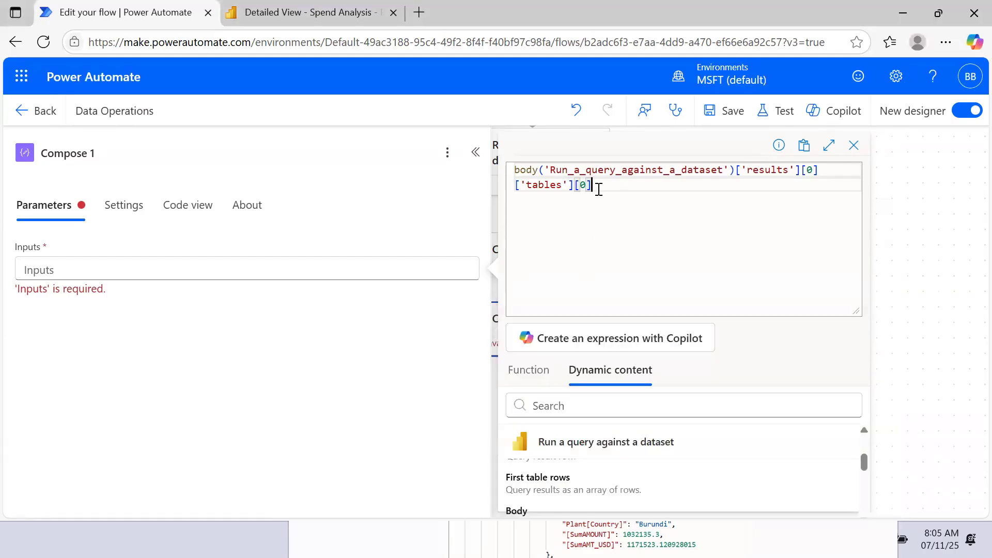
text(['rows)
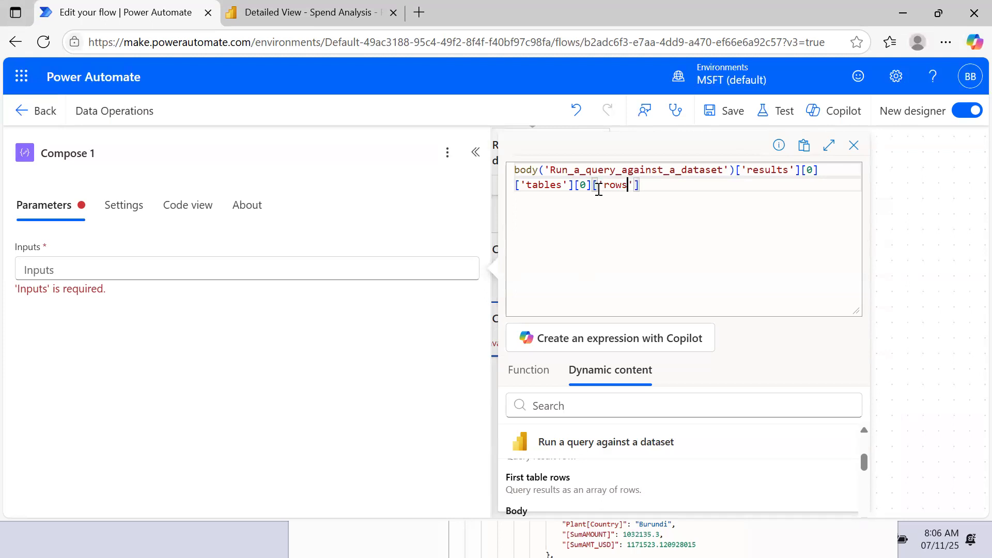
- Add the completed expression to Compose 1's Inputs, narrow the action's details pane, and save the flow
drag(642, 186, 514, 170)
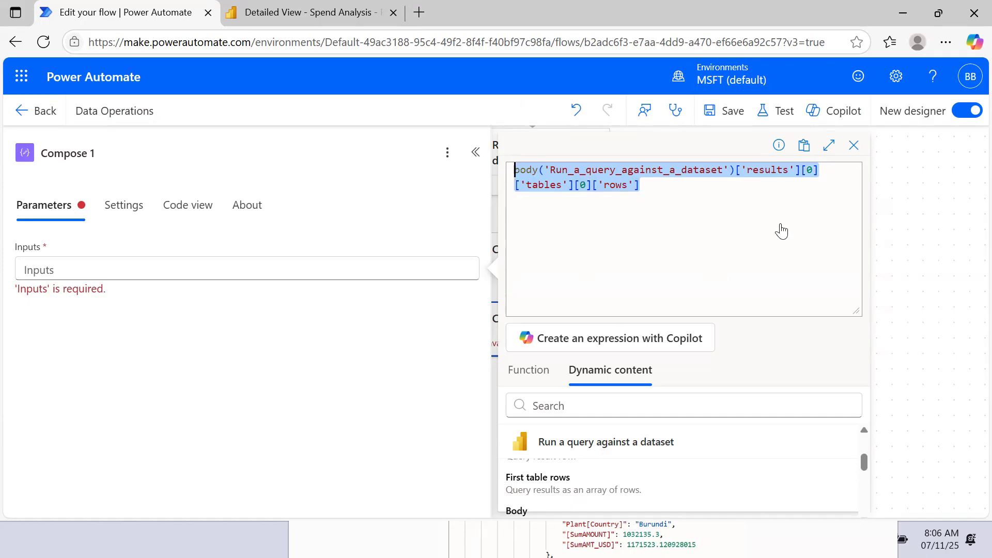
click(853, 313)
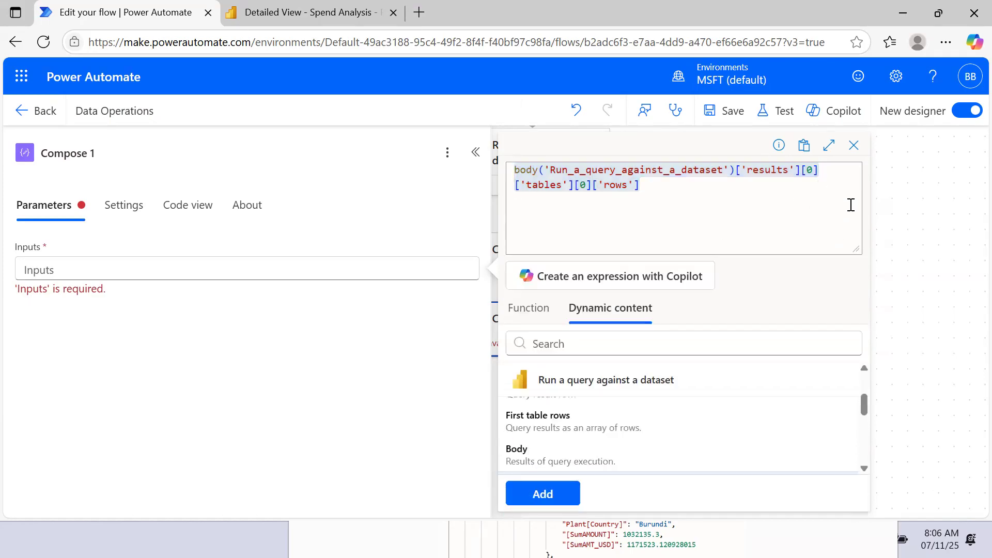
click(558, 492)
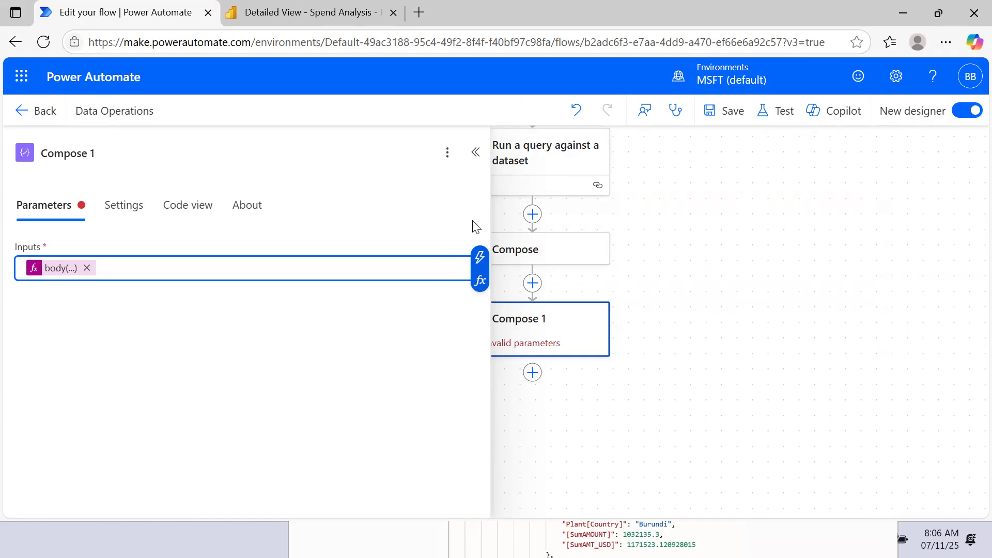
click(490, 216)
drag(490, 217, 388, 237)
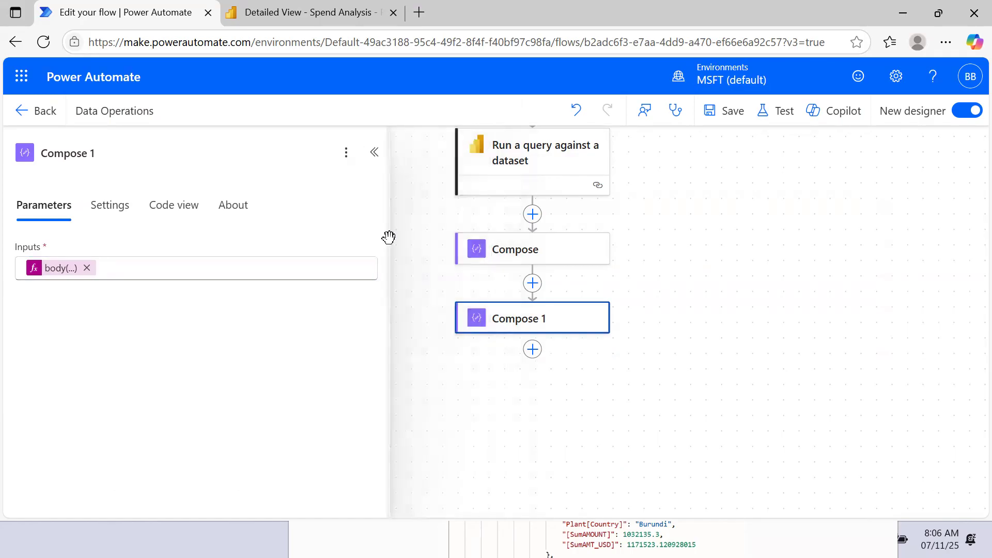
click(727, 122)
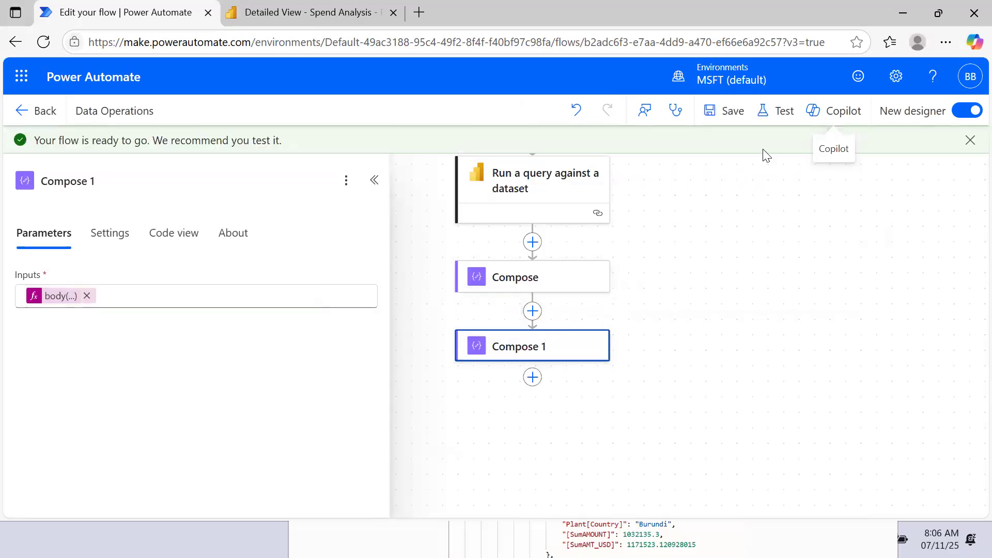
- Examine the underlying expression of the First table rows value in the first Compose action's Inputs
click(587, 280)
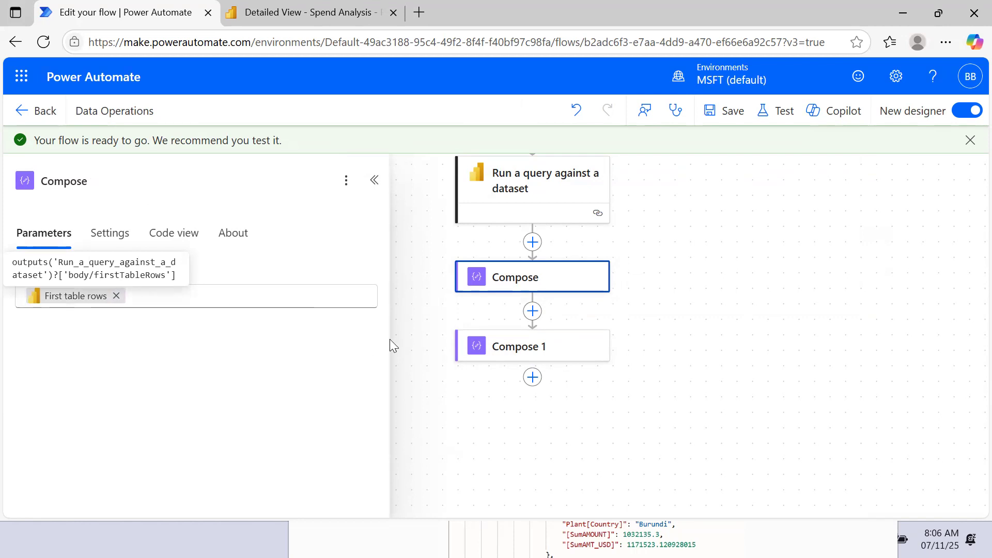
- Check the Compose 1 action's Inputs, collapse its details pane, and run a test of the Data Operations flow
click(493, 352)
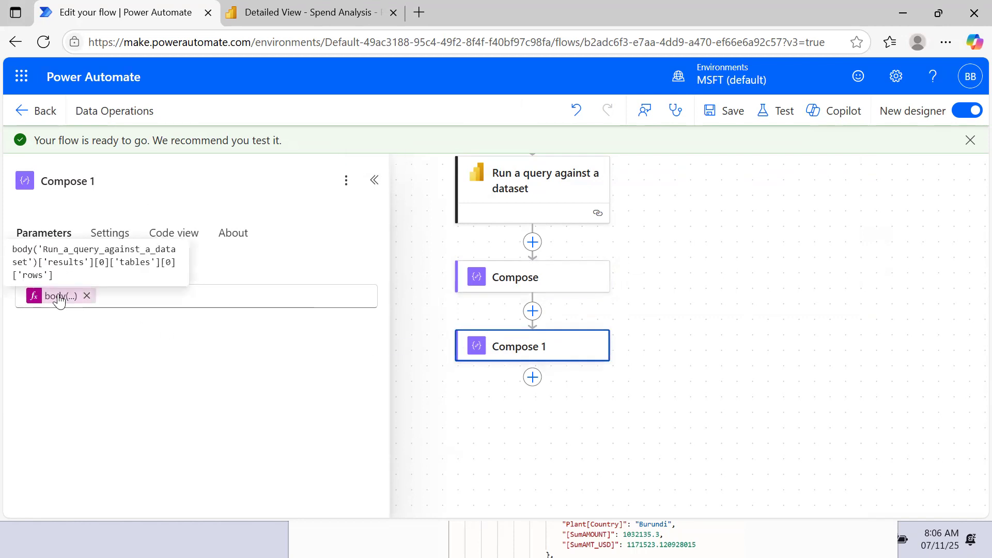
click(375, 186)
drag(418, 237, 381, 234)
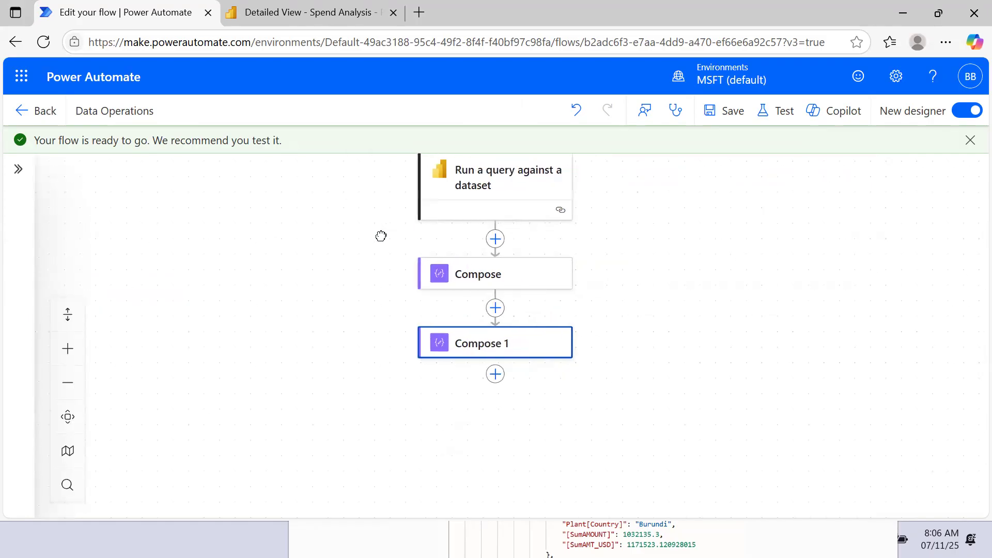
drag(646, 219, 658, 187)
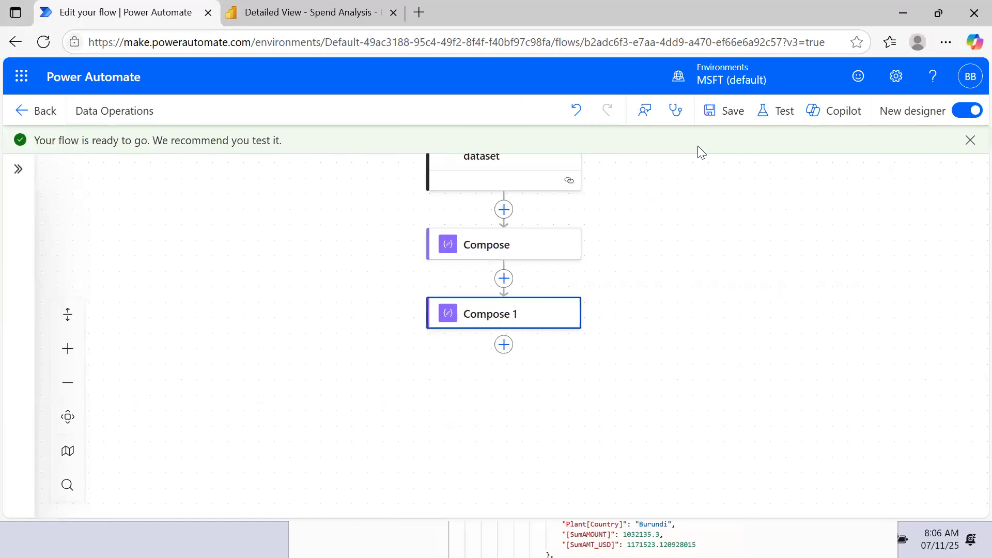
click(772, 110)
click(734, 491)
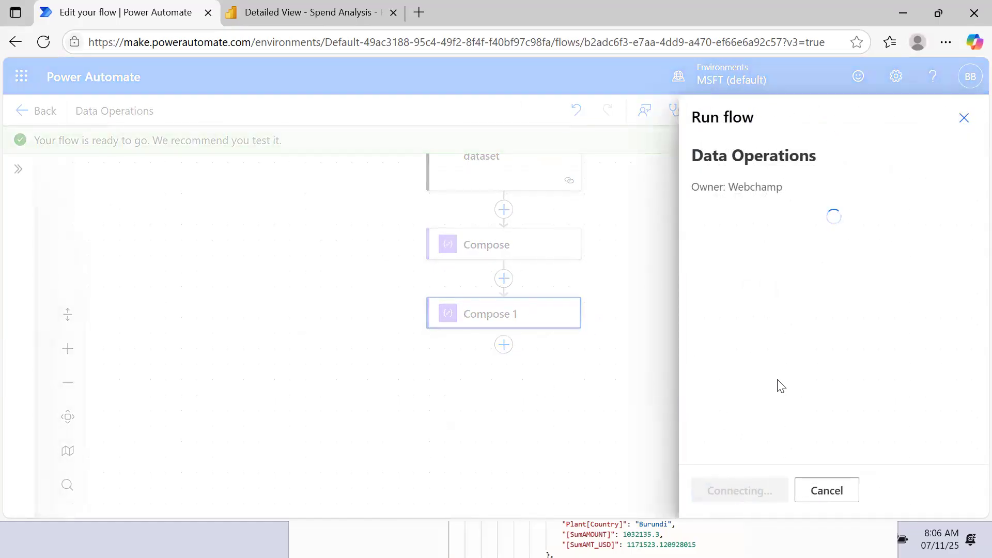
click(722, 499)
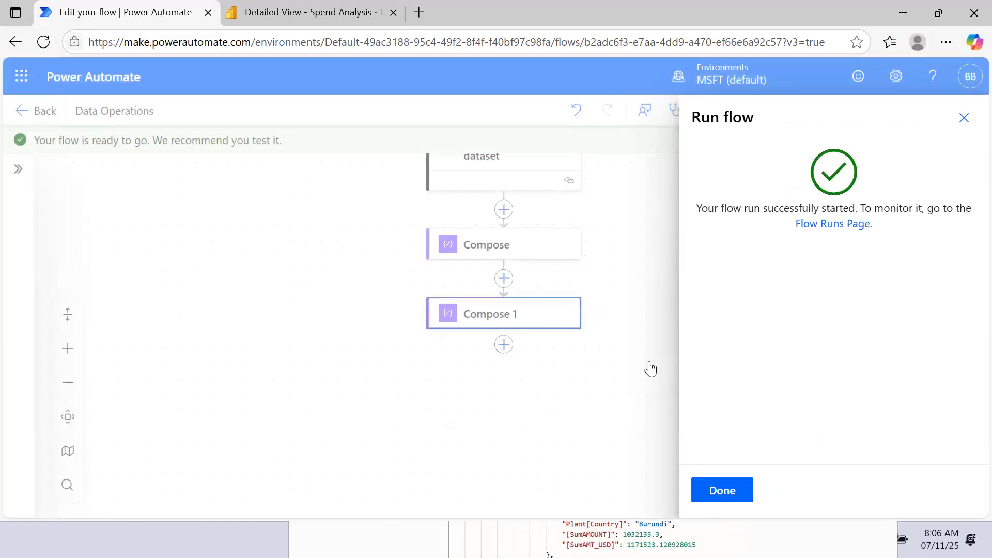
click(735, 489)
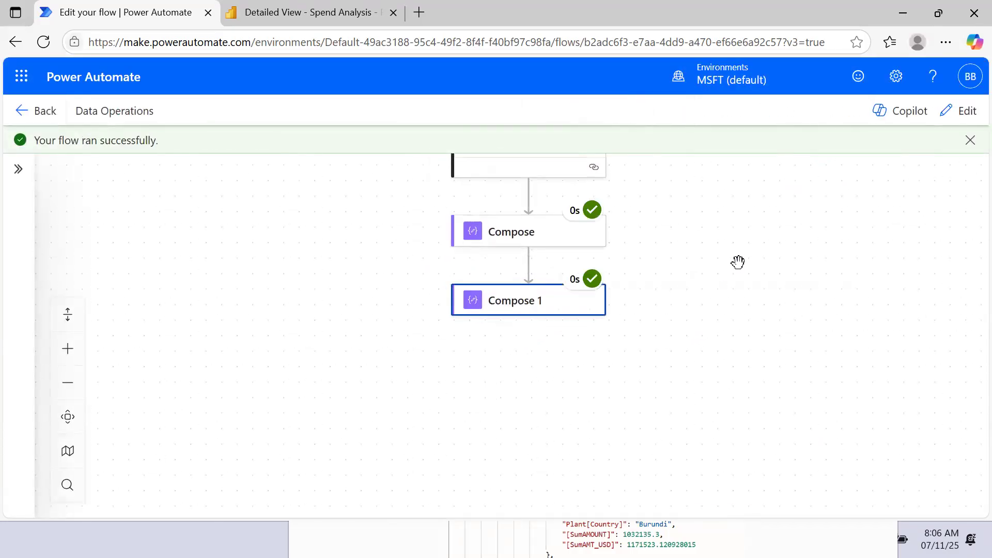
- Examine the raw inputs of the first Compose action in the run results
click(569, 235)
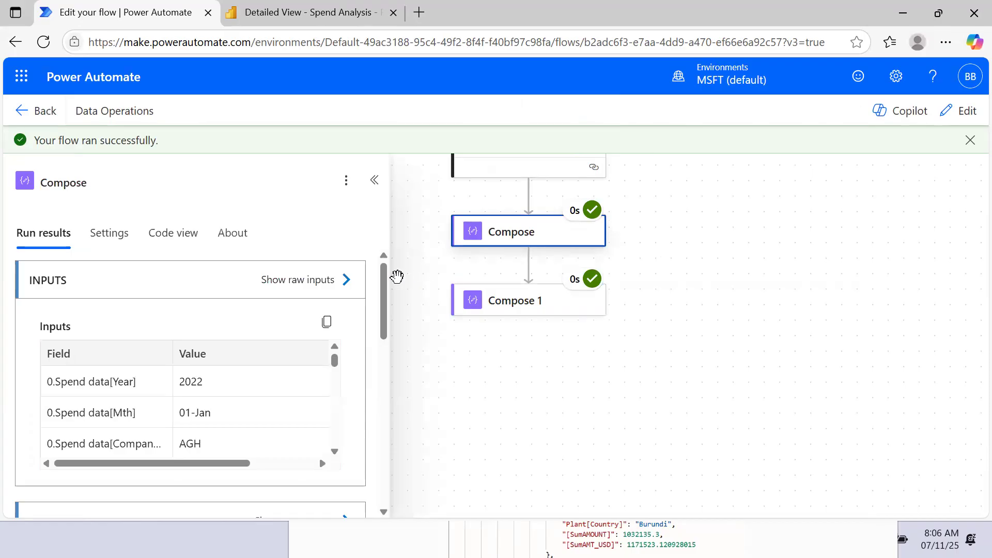
click(347, 291)
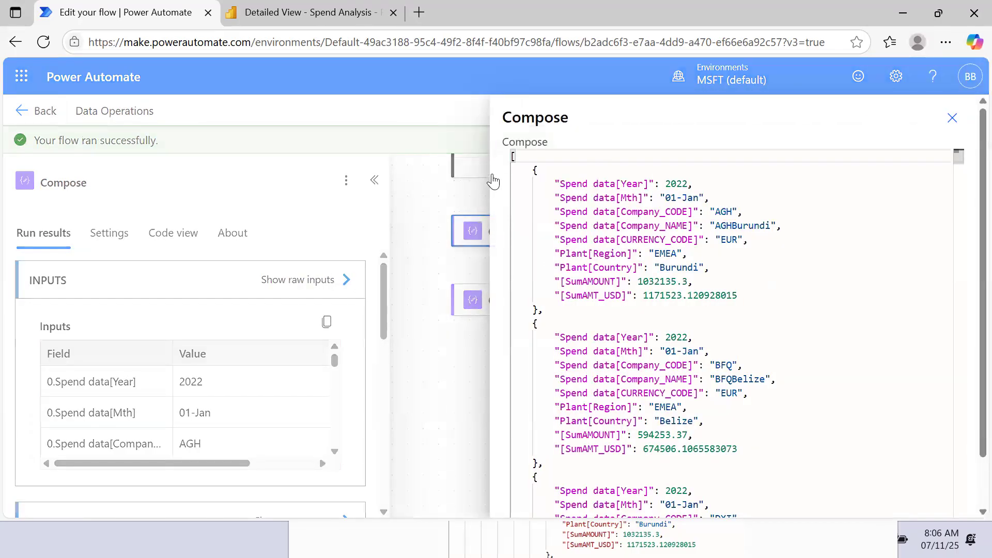
click(952, 118)
- Examine the raw inputs of Compose 1 for comparison with the first Compose action, and collapse the run details
click(554, 304)
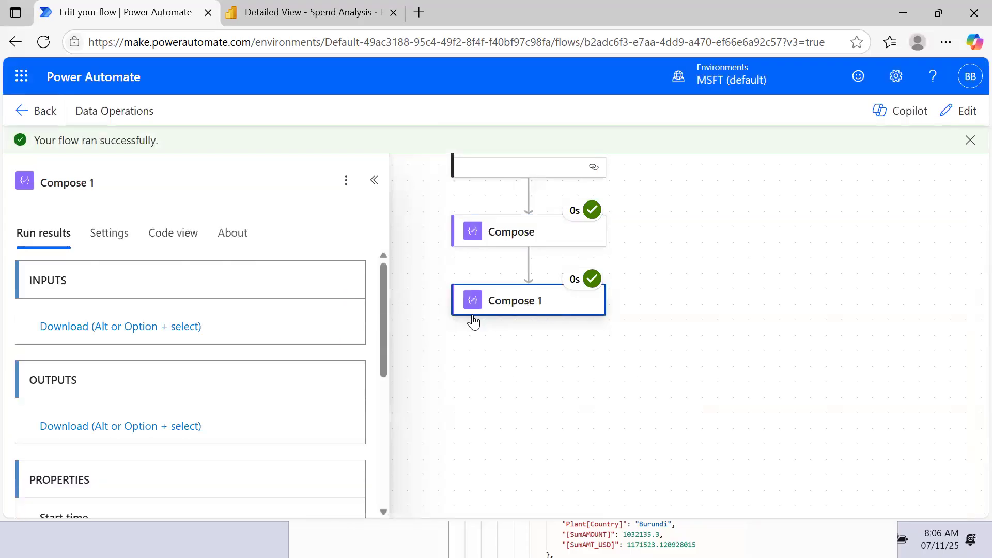
mouse_move(224, 275)
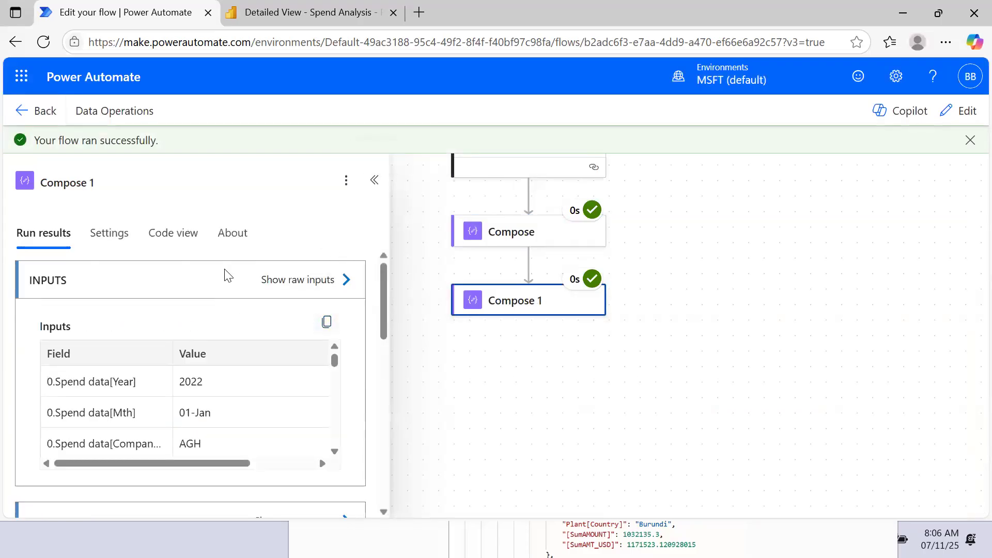
click(344, 287)
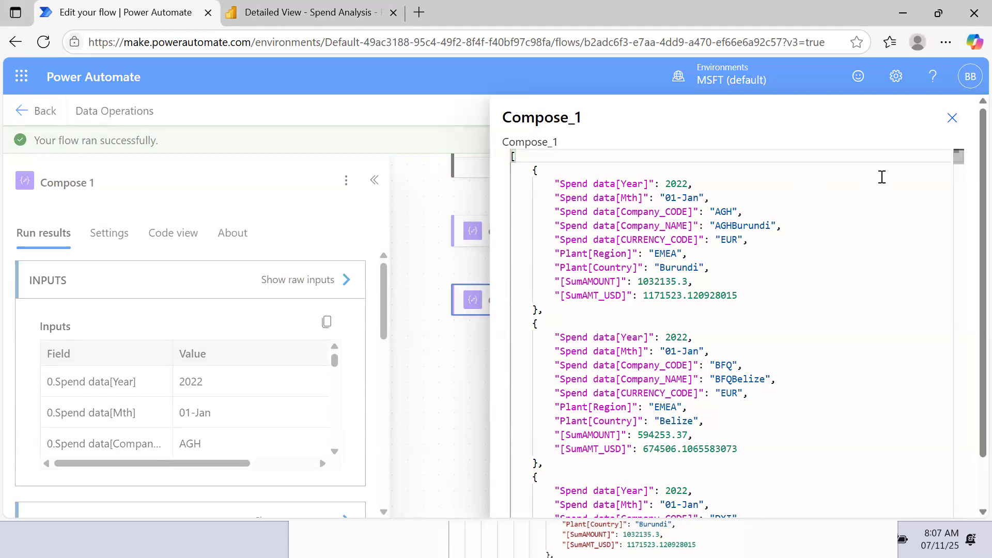
click(952, 118)
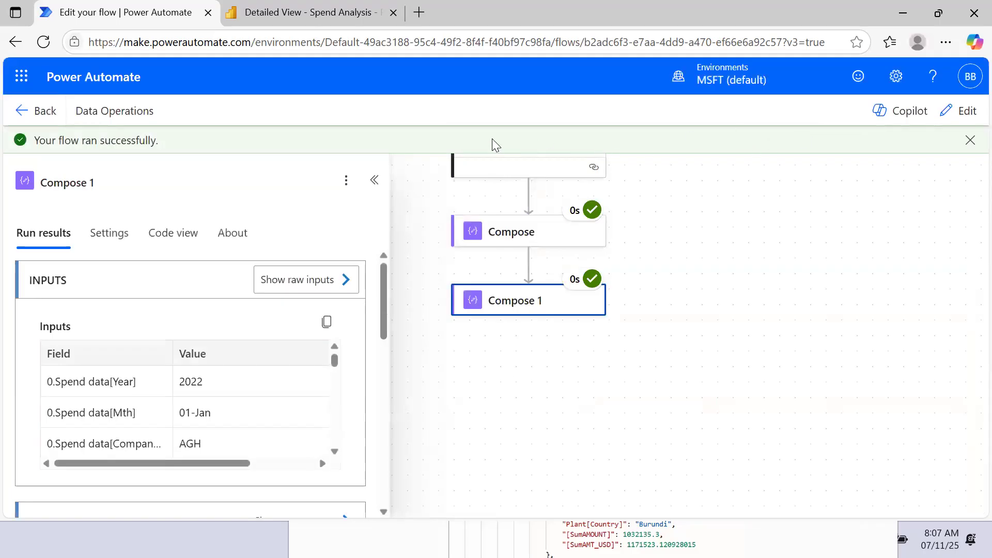
click(374, 181)
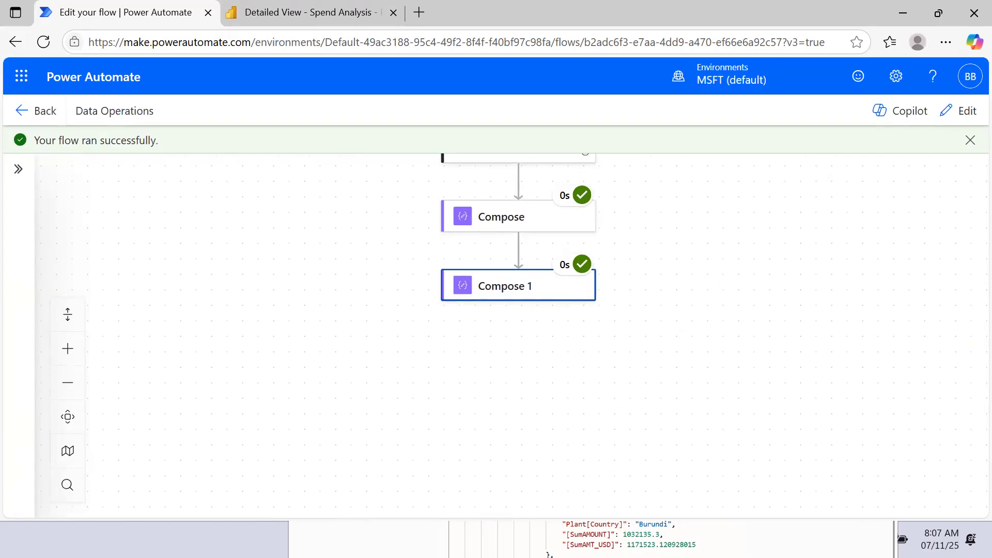
- Minimize the Snipping Tool window holding the JSON snip and switch to the PowerPoint slide show on the Compose operation
click(795, 540)
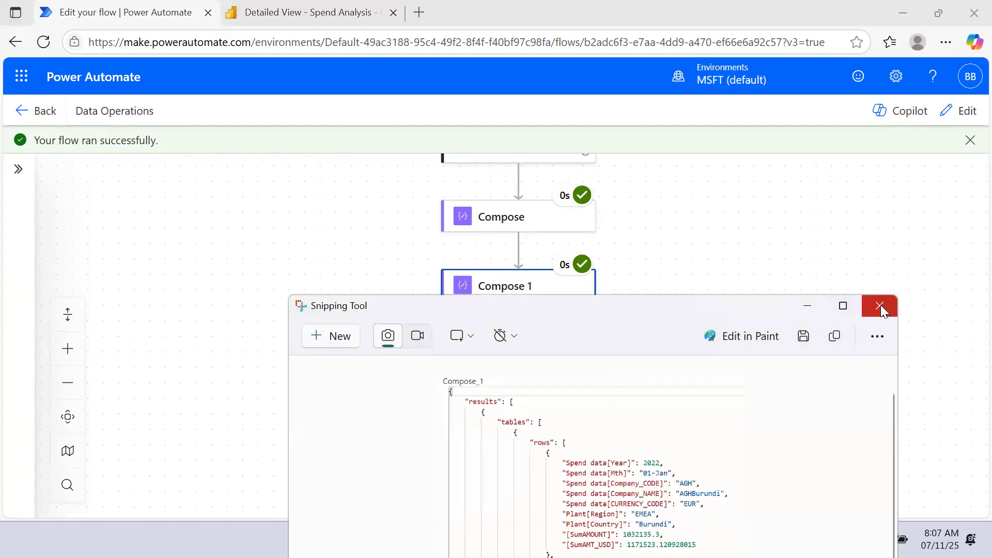
click(807, 312)
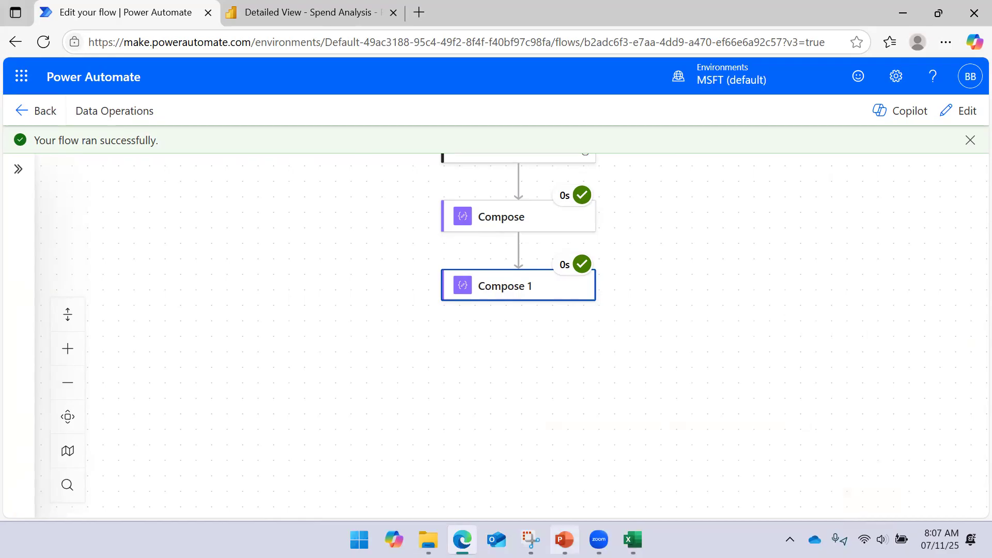
click(564, 539)
click(480, 274)
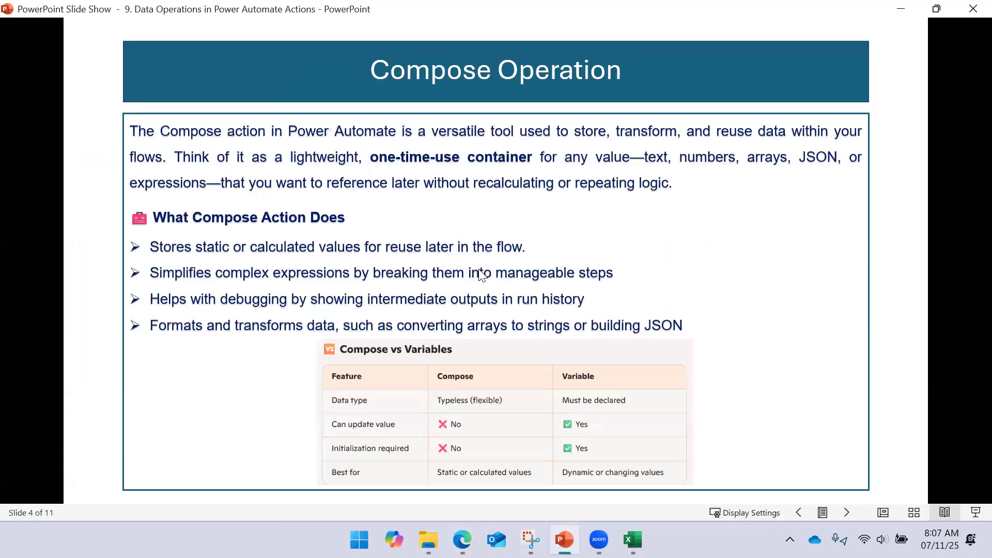
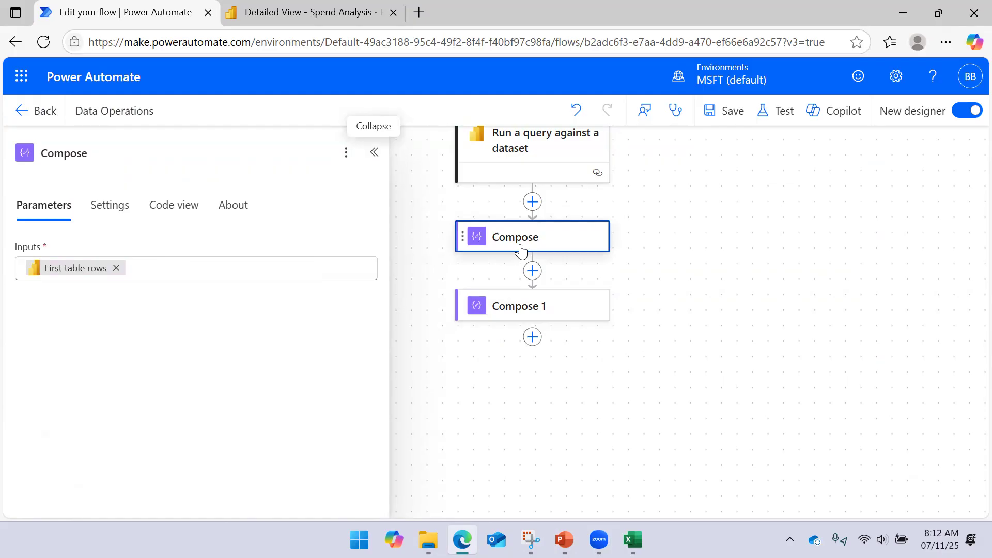
- Rename the Compose action that holds First table rows as FirstTableRows and collapse its details pane
click(76, 151)
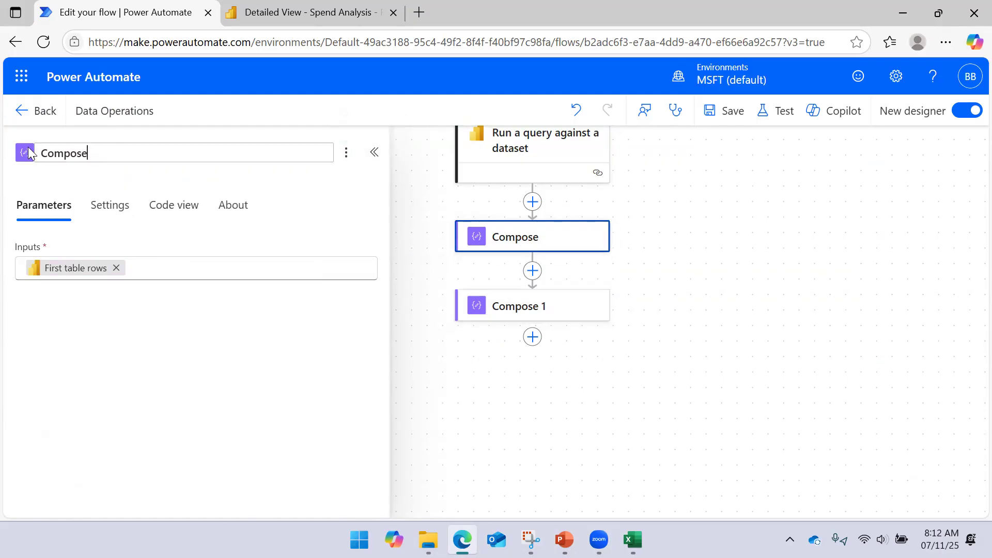
key(ctrl+a)
text(Fir)
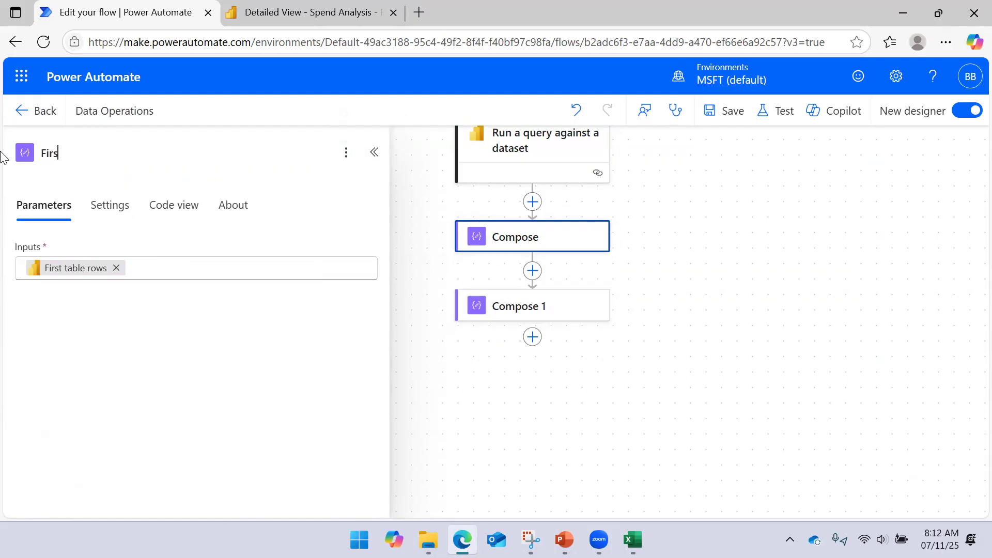
text(stTableRows)
click(725, 237)
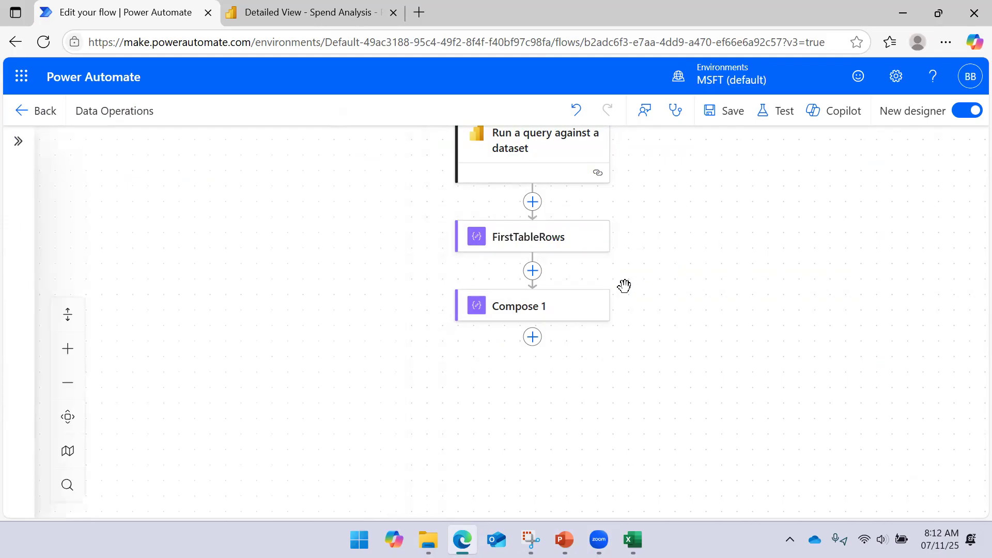
- Rename the Compose 1 action as PowerBITable and collapse its details pane
click(553, 305)
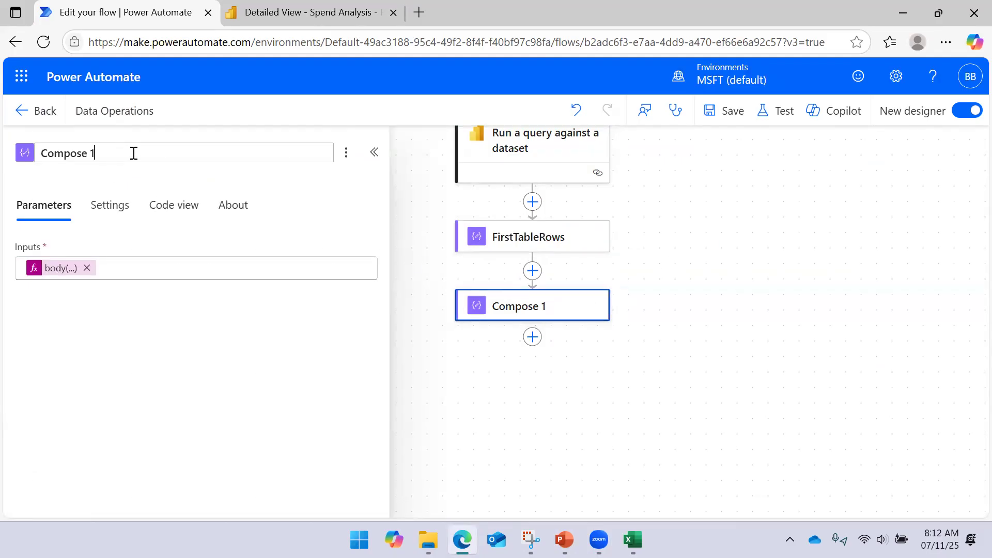
drag(133, 153, 2, 155)
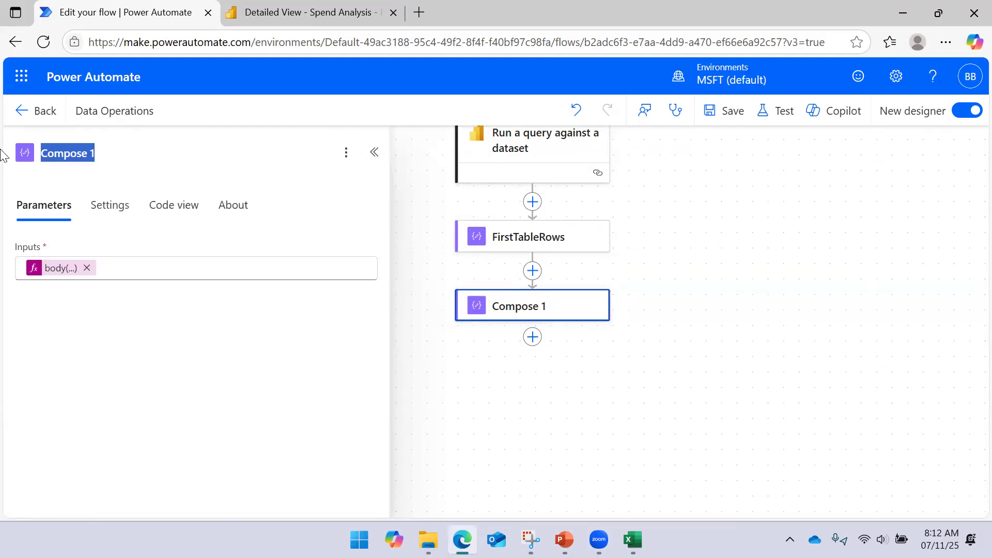
text(You)
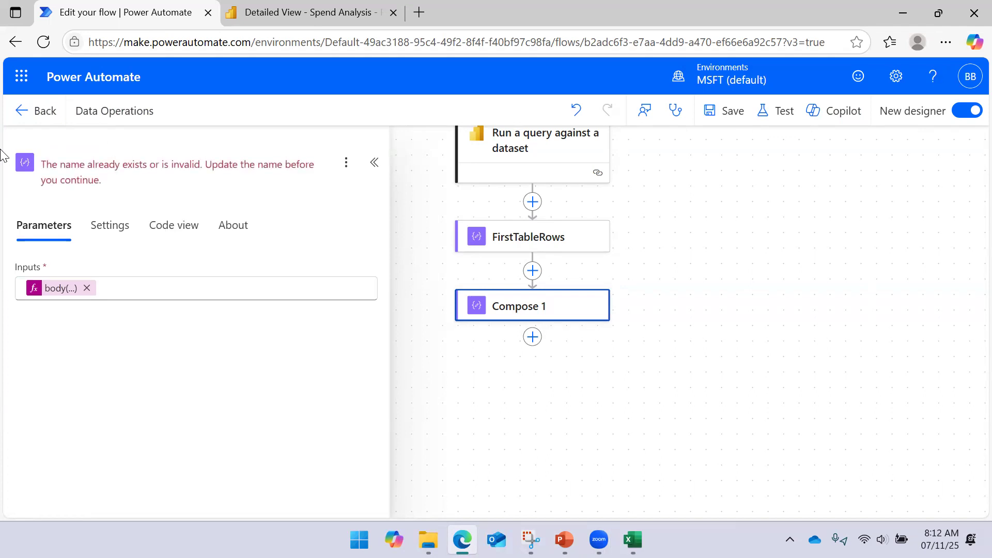
text(PowerBITable)
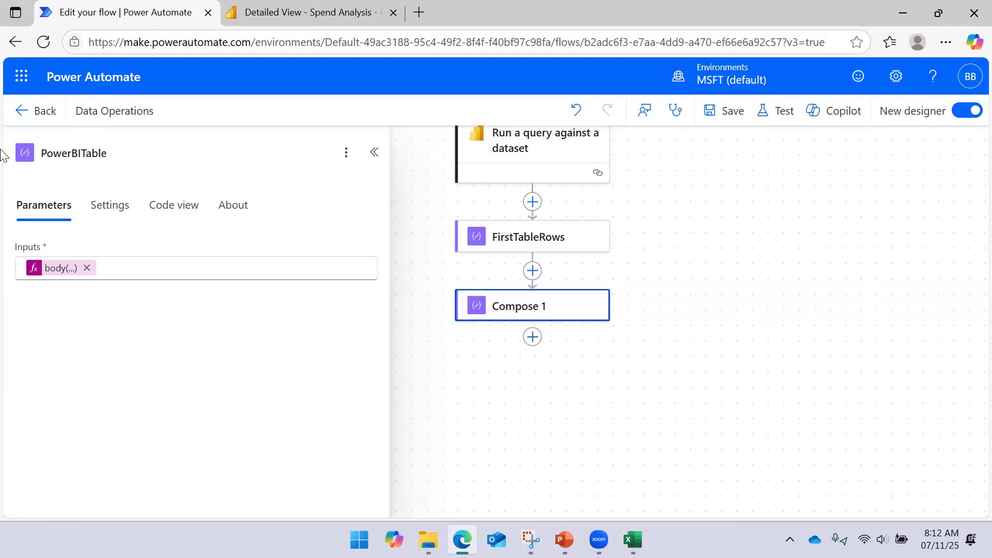
click(690, 220)
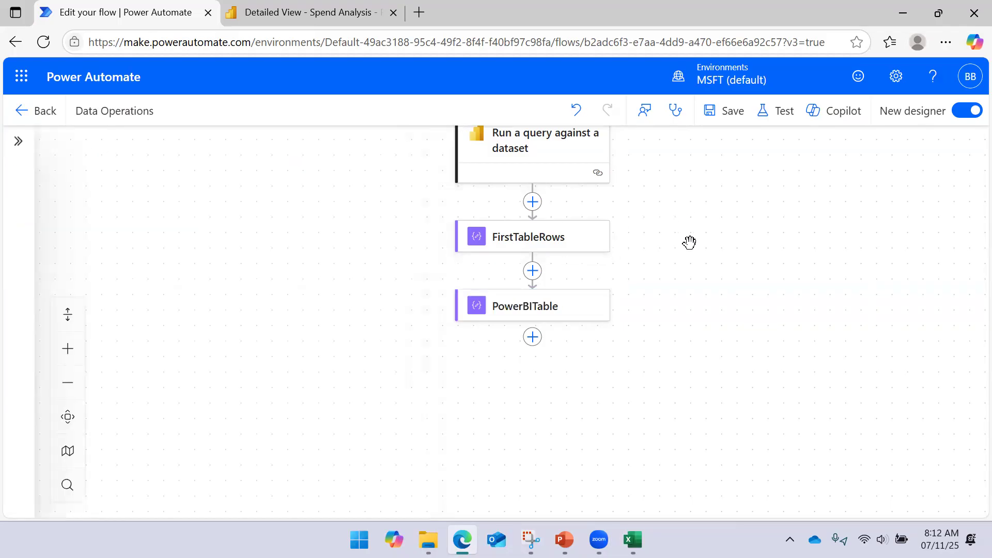
drag(721, 270, 693, 222)
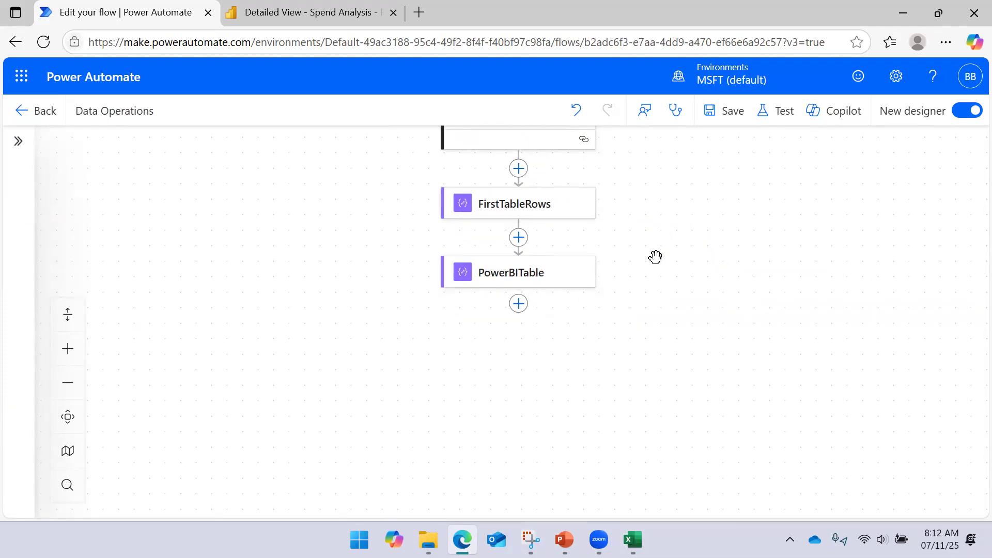
drag(658, 277, 661, 252)
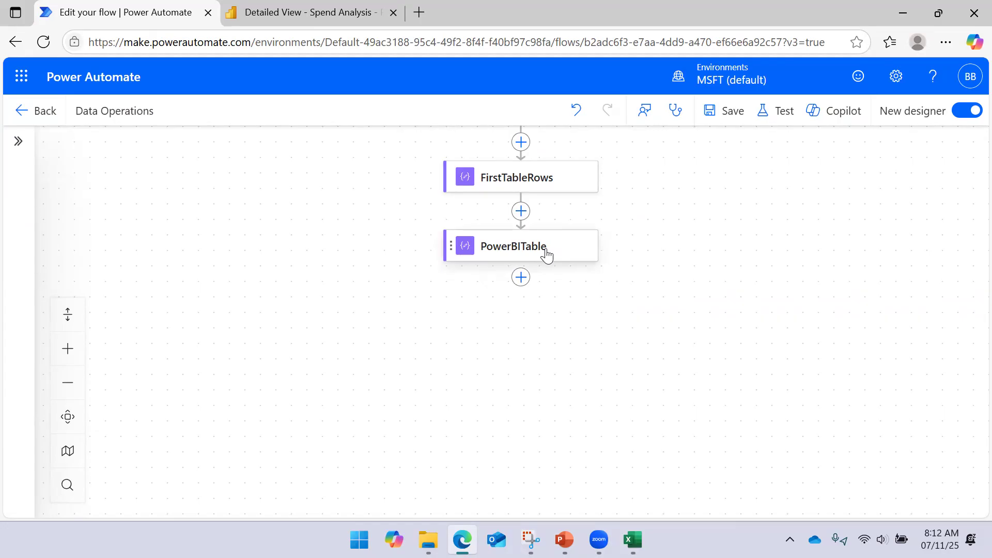
- Switch to the exported Excel workbook, select the header row of the Export sheet's table, and close the Queries & Connections pane
click(633, 539)
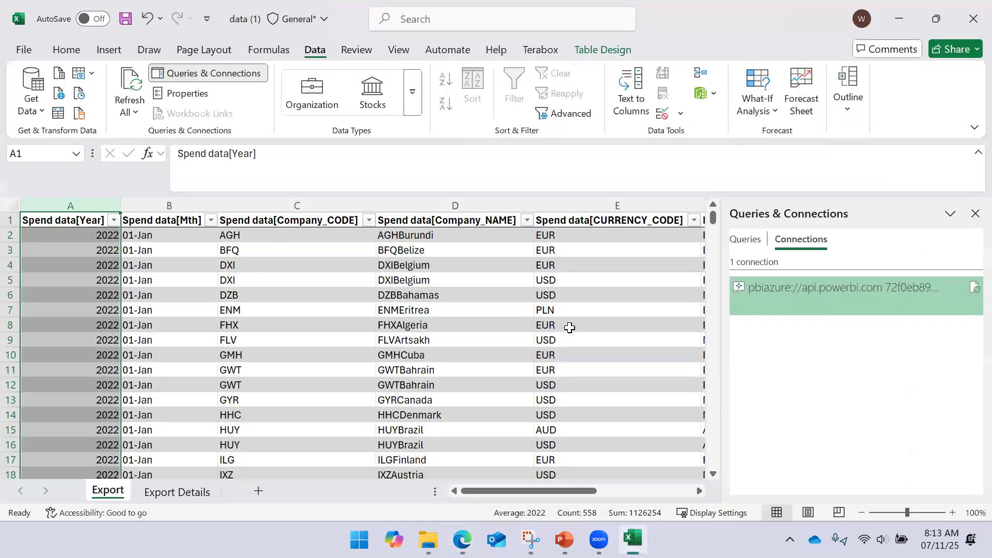
key(Down)
key(Up)
key(ctrl+shift+Right)
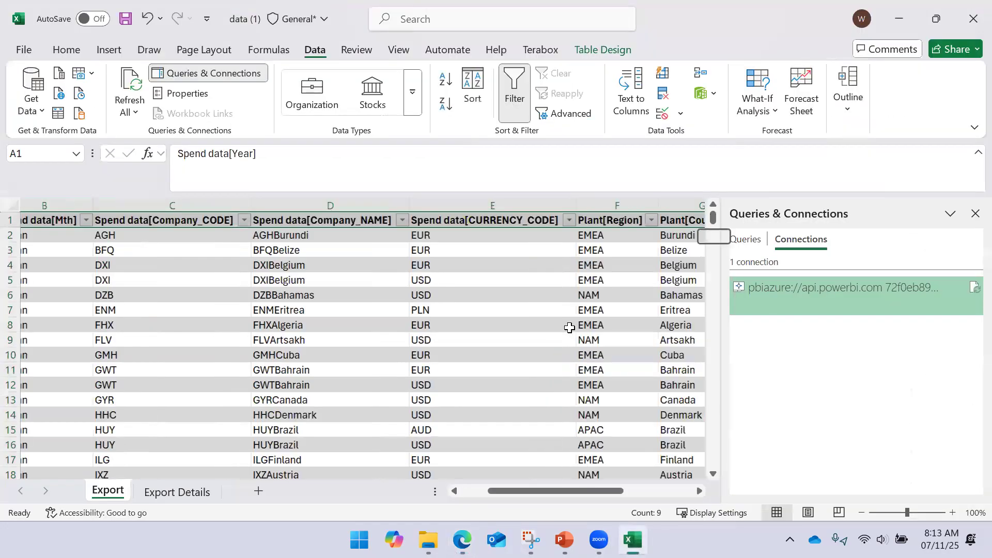
click(975, 213)
- Examine the Export table's column headers and go through the Plant[Region] column down to its last row
key(Left)
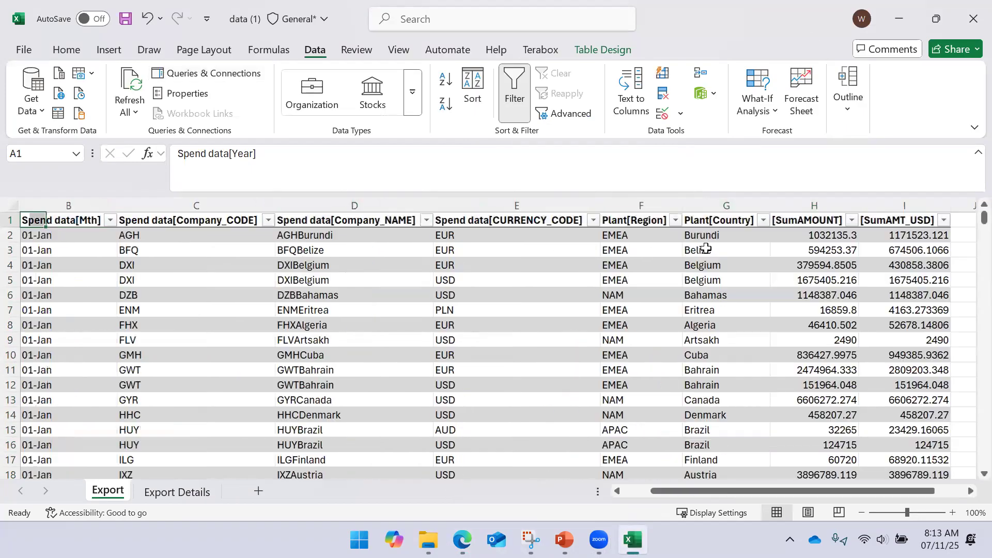
key(Right)
key(Right)
key(Right)
key(Left)
key(Left)
key(Left)
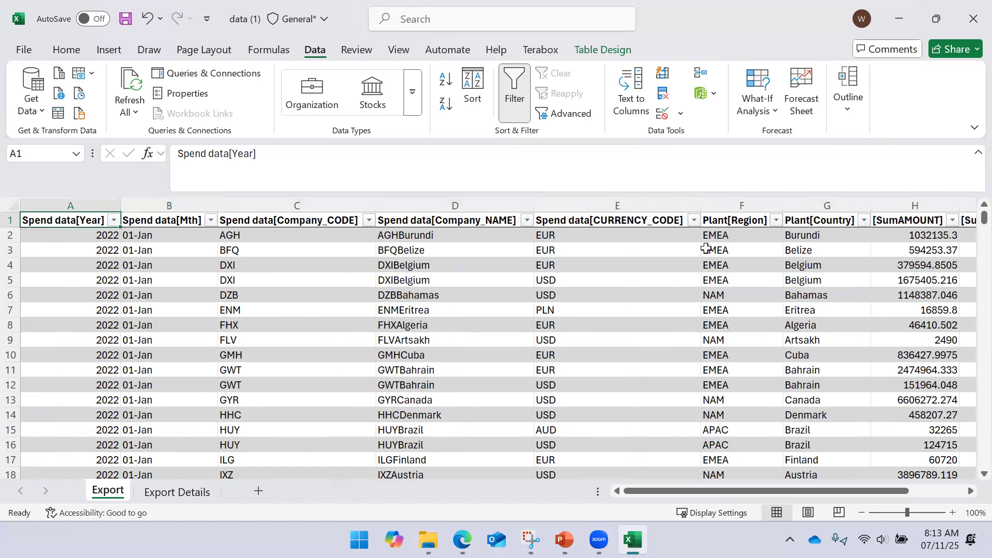
key(ctrl+Right)
key(Left)
key(Left)
key(Left)
key(Down)
key(Down)
key(Down)
key(Up)
key(Up)
key(Up)
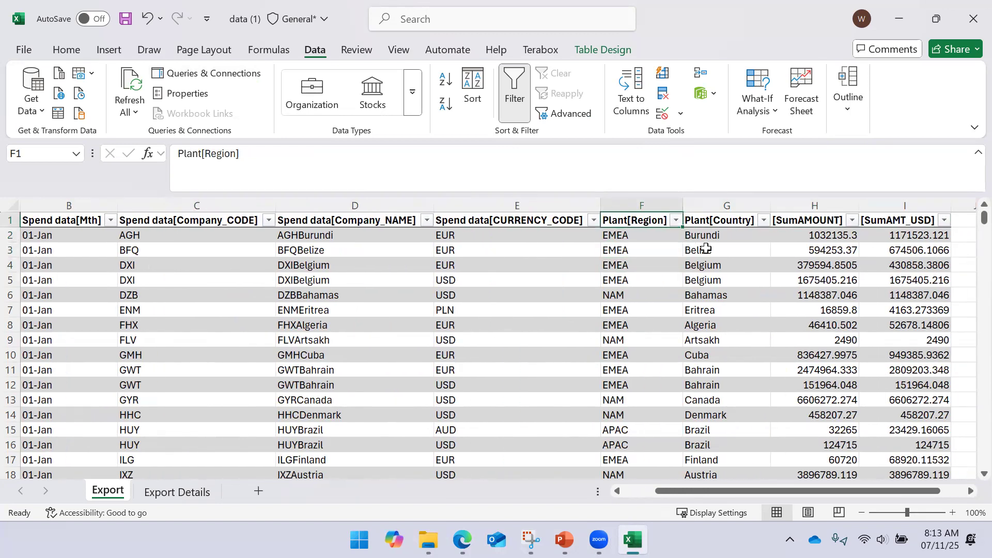
key(ctrl+shift+Down)
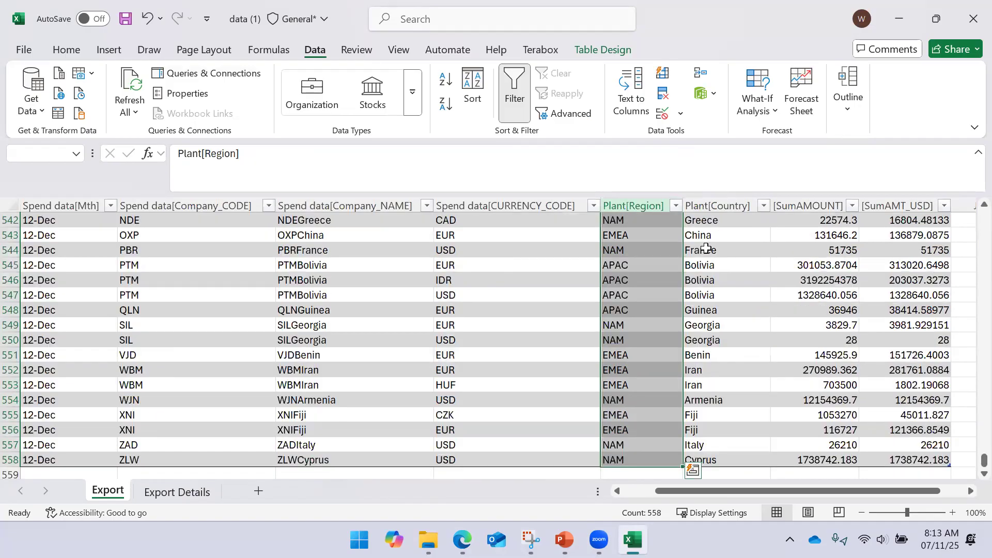
key(ctrl+Up)
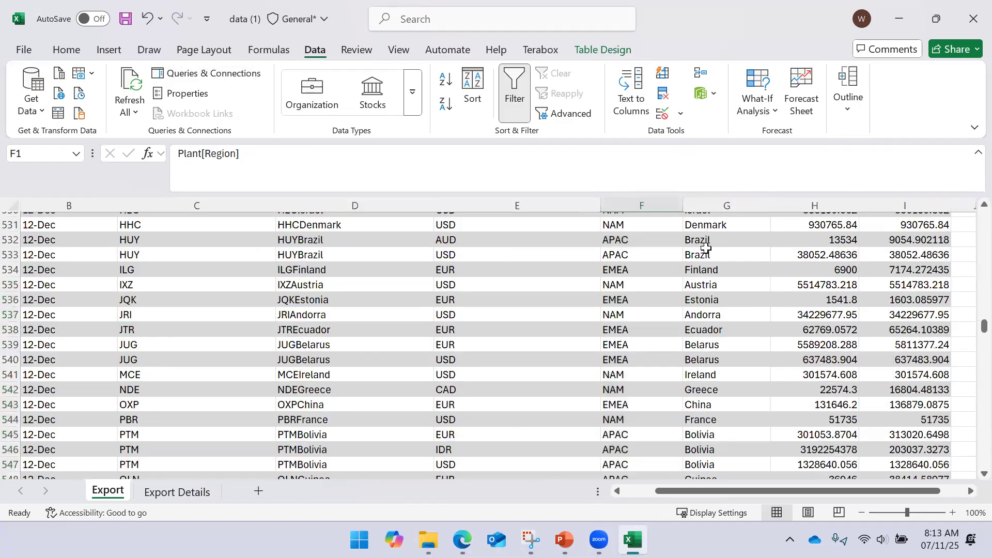
key(Left)
key(Right)
key(Right)
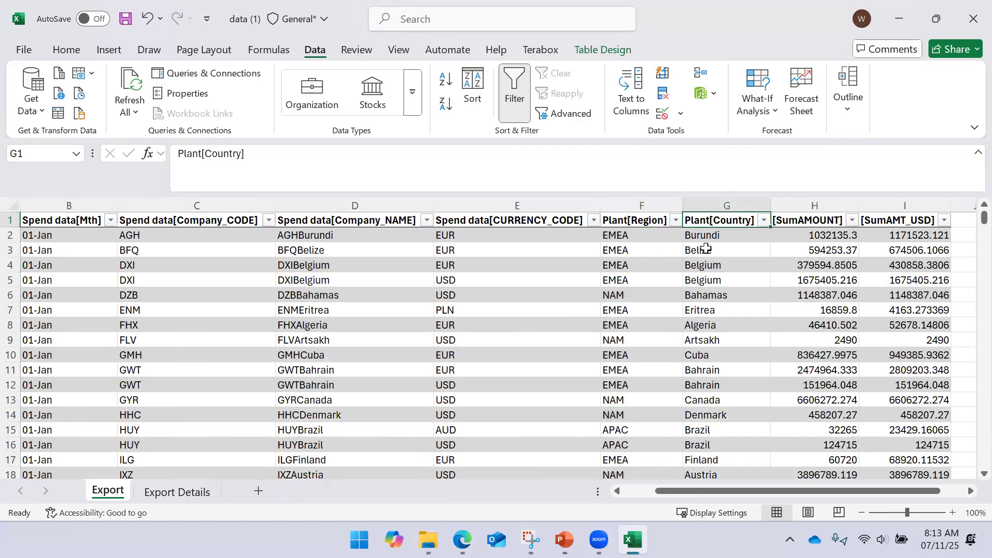
- Examine the month, company code and company name headers, and go through the Company_NAME column down to its last row
key(Left)
key(Left)
key(Left)
key(Left)
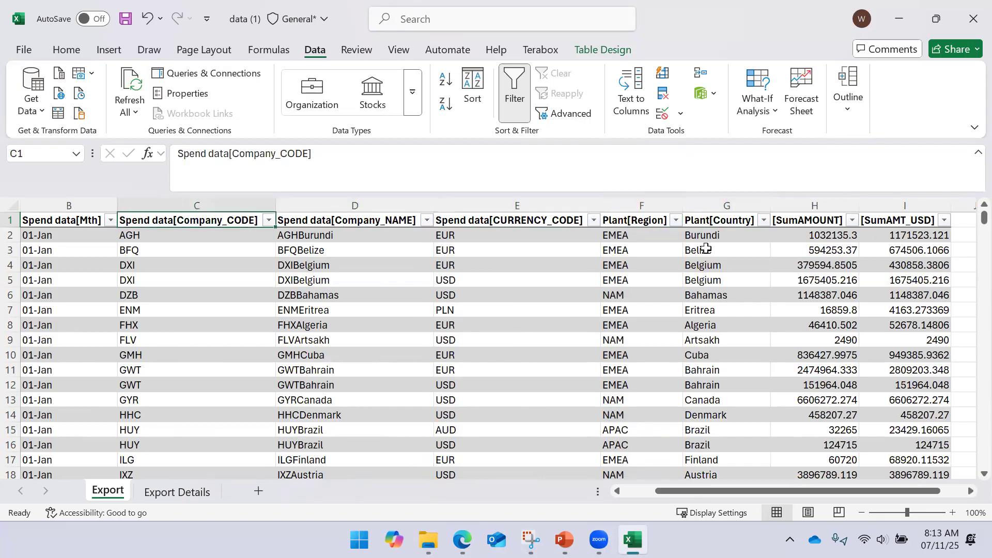
key(Right)
key(Left)
key(Left)
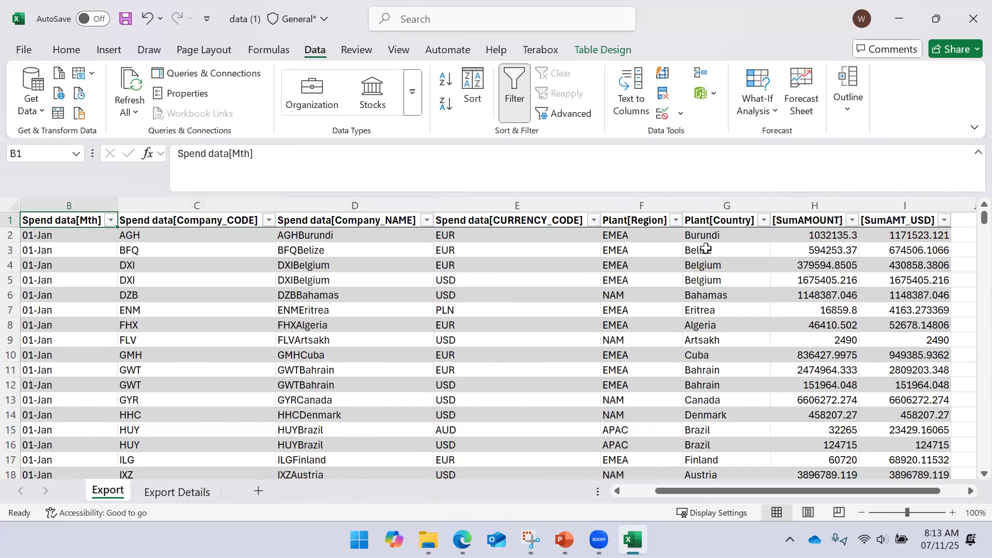
key(Right)
key(Left)
key(Left)
key(Right)
key(Right)
key(Right)
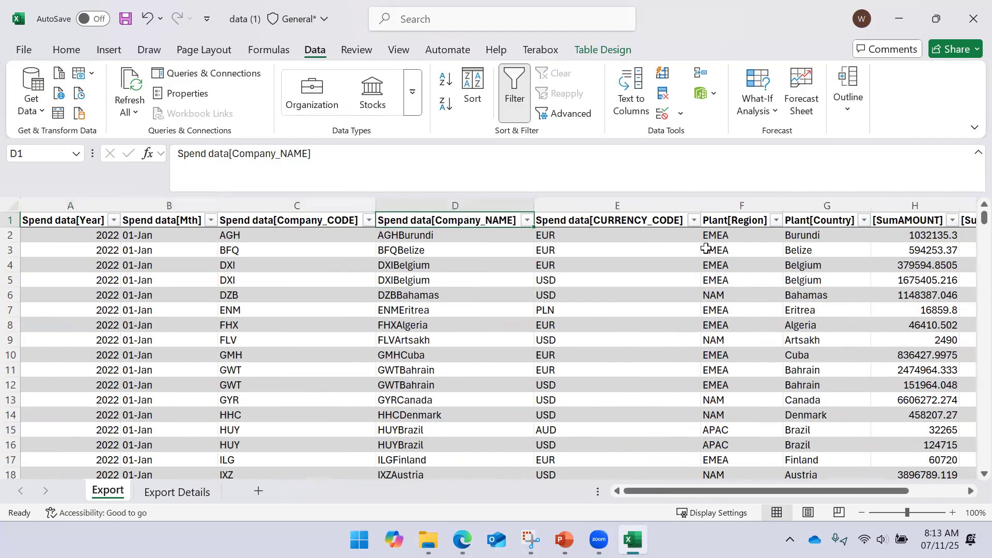
key(ctrl+shift+Down)
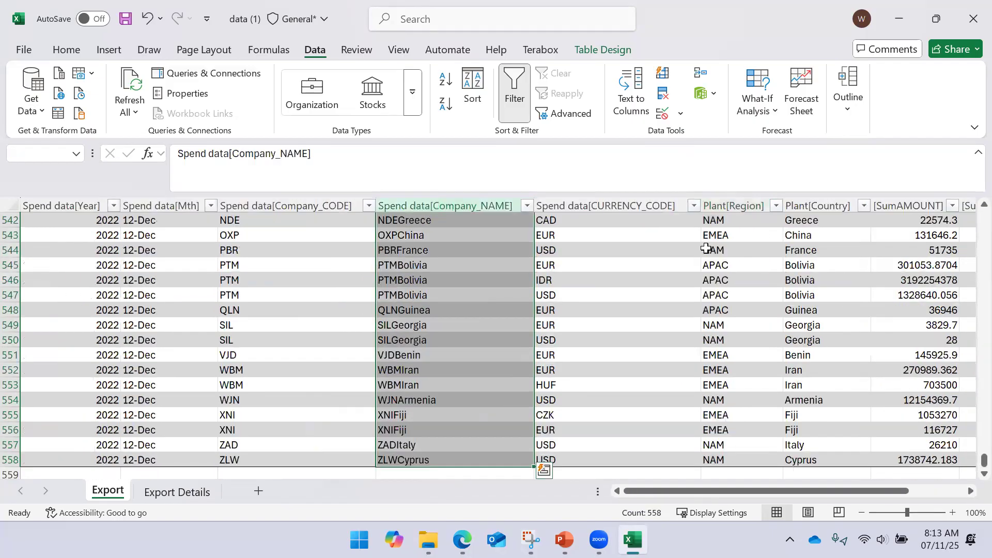
key(ctrl+Up)
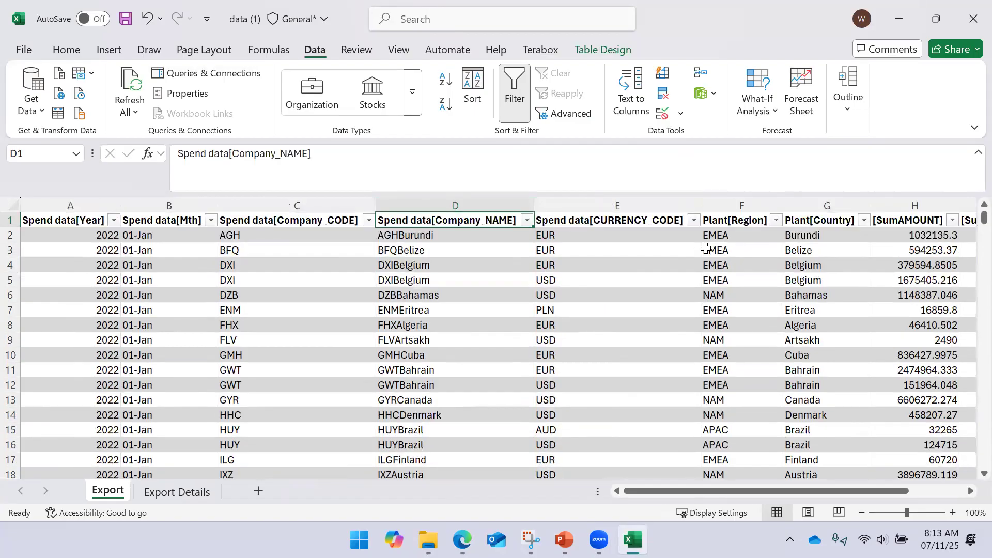
key(alt)
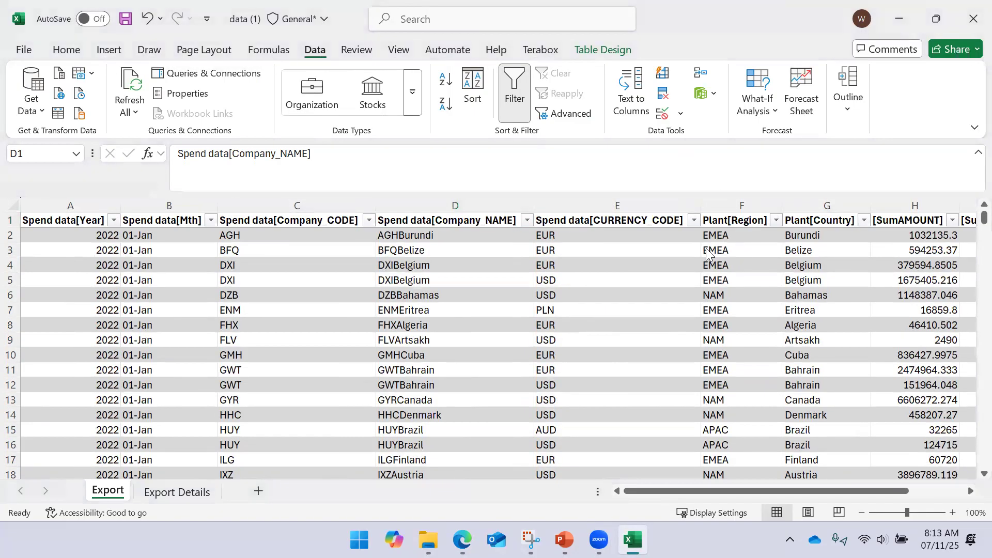
- Switch back to the Data Operations flow and list the Data Operation actions available to add after PowerBITable
key(alt+Tab)
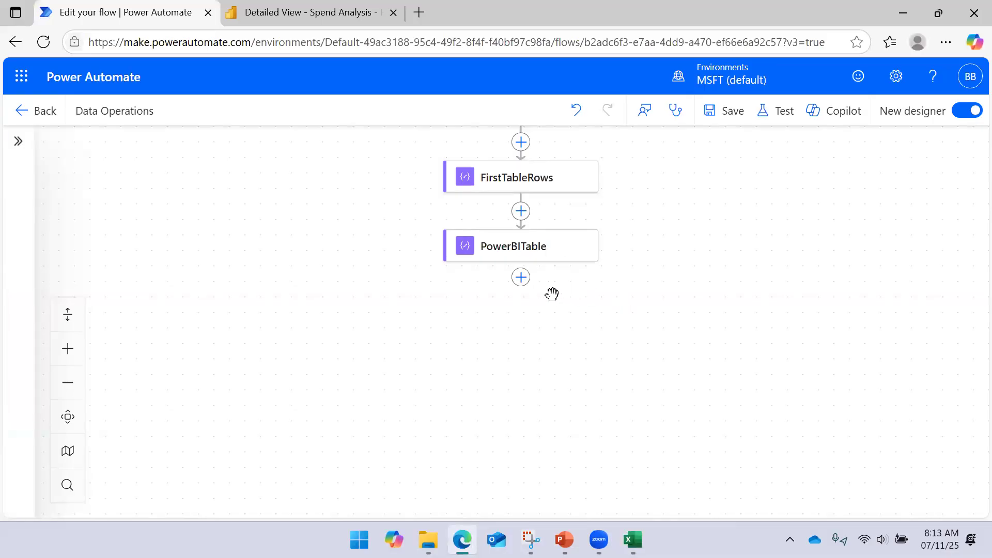
click(521, 277)
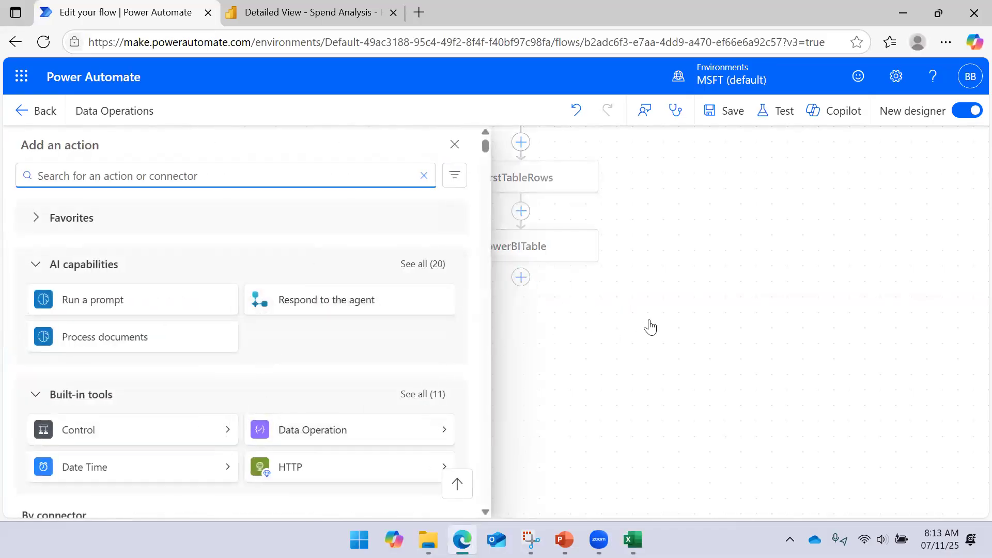
click(450, 430)
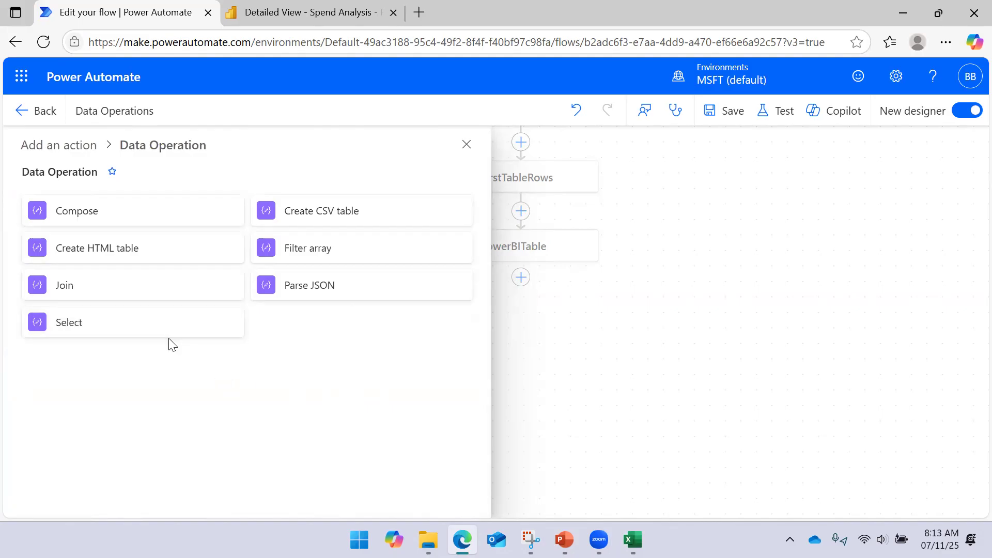
- Switch to the PowerPoint slide show, advance to the Select Operation slide, and minimize the presentation after viewing it
click(564, 539)
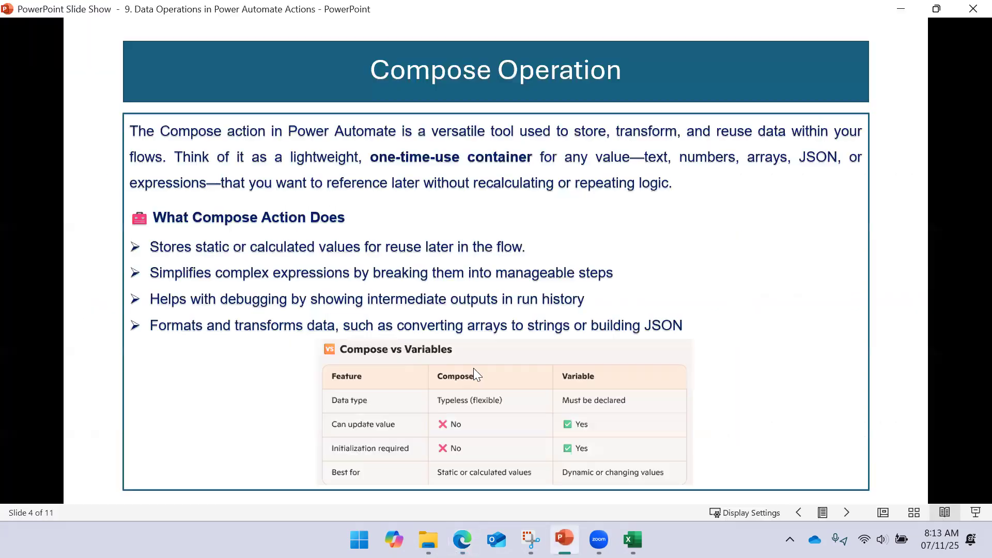
click(425, 290)
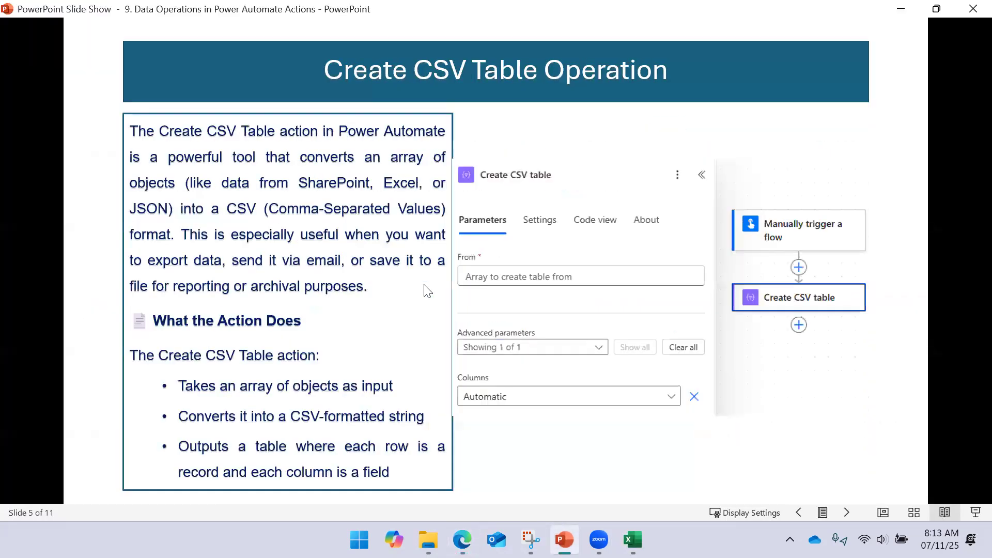
key(Right)
key(Right)
key(Right)
key(Right)
key(Right)
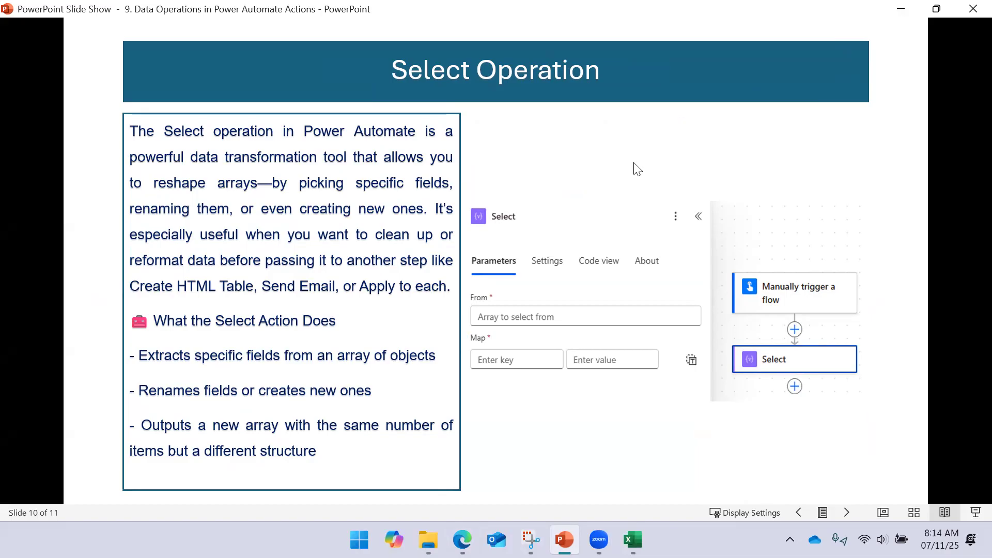
click(901, 7)
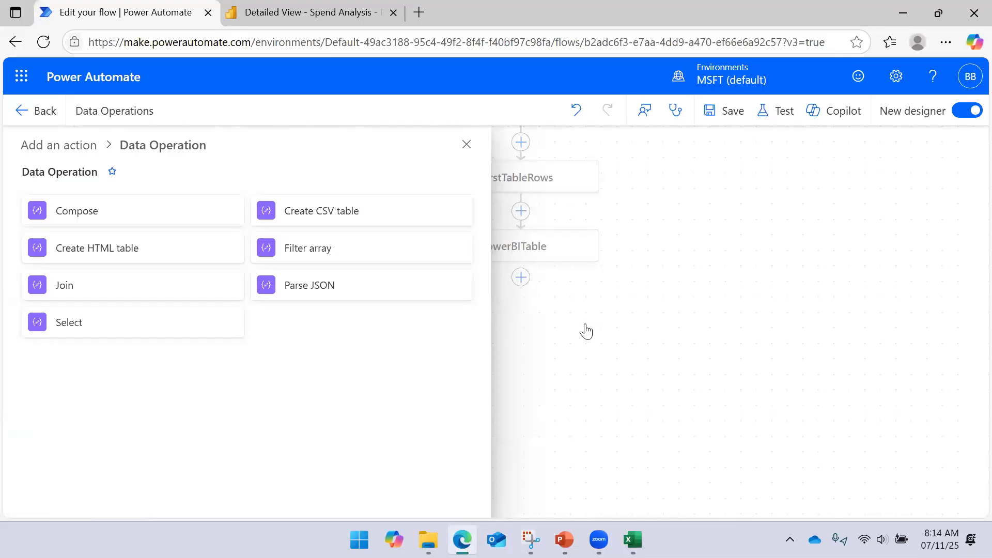
- Switch to the Excel export, check the currency code, company name, company code and month headers, and minimize the workbook
click(632, 540)
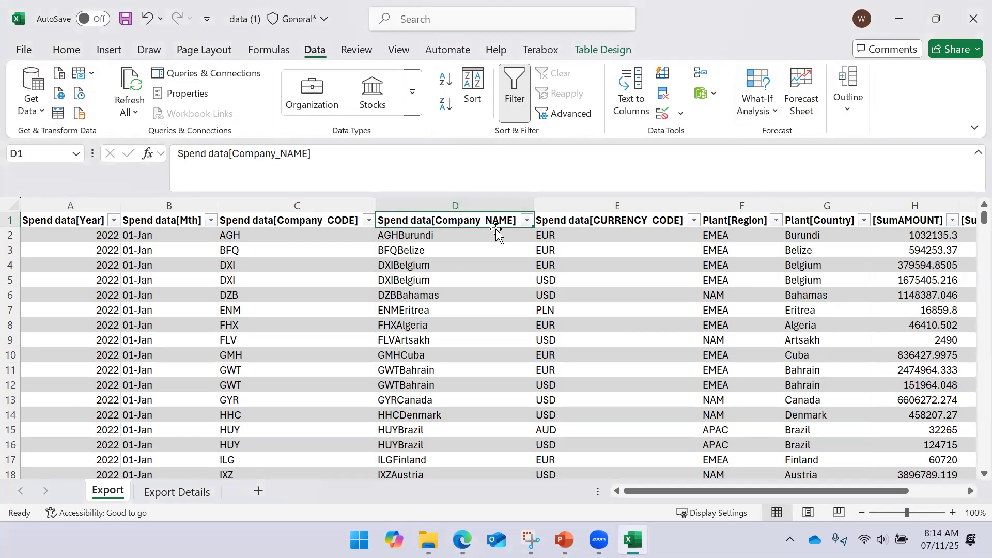
click(605, 221)
click(413, 219)
click(313, 219)
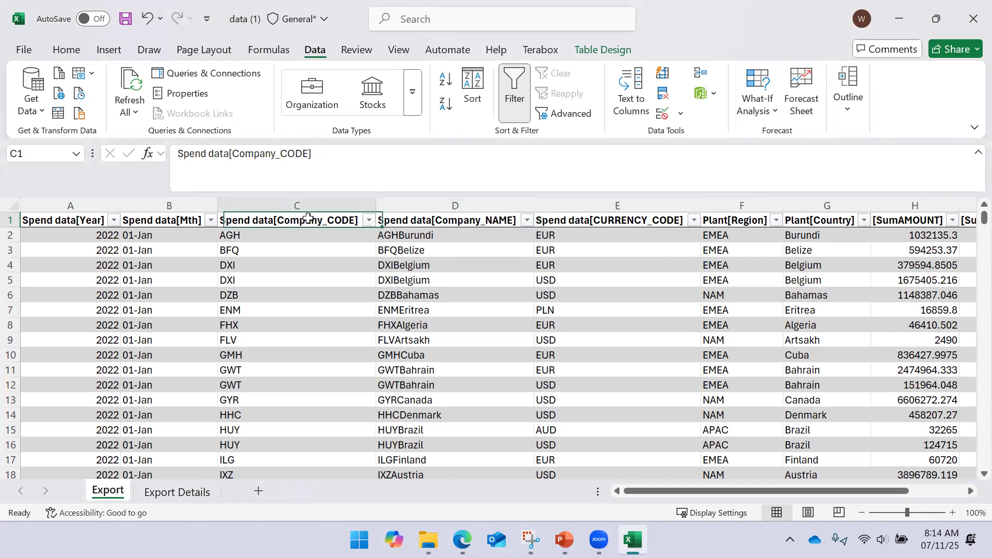
click(166, 212)
click(166, 219)
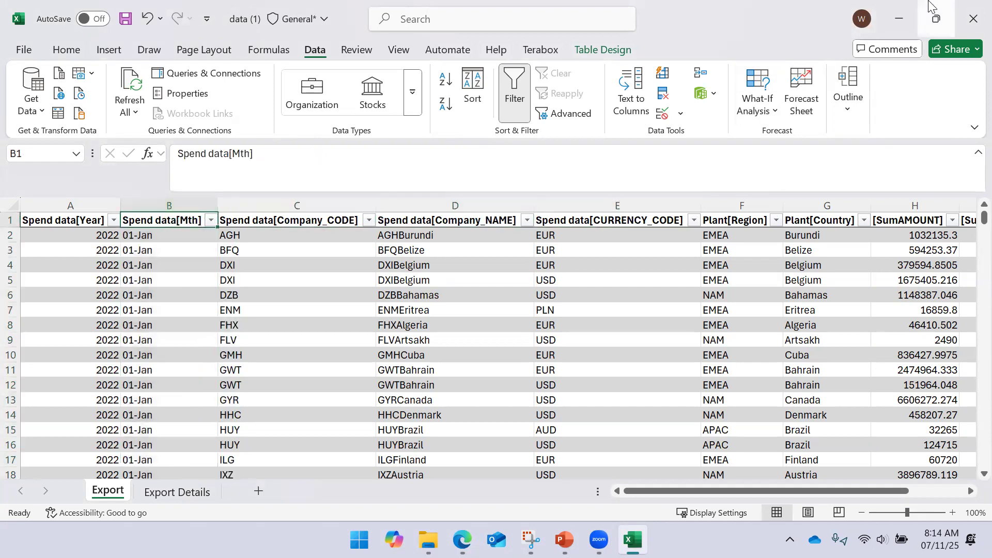
click(888, 20)
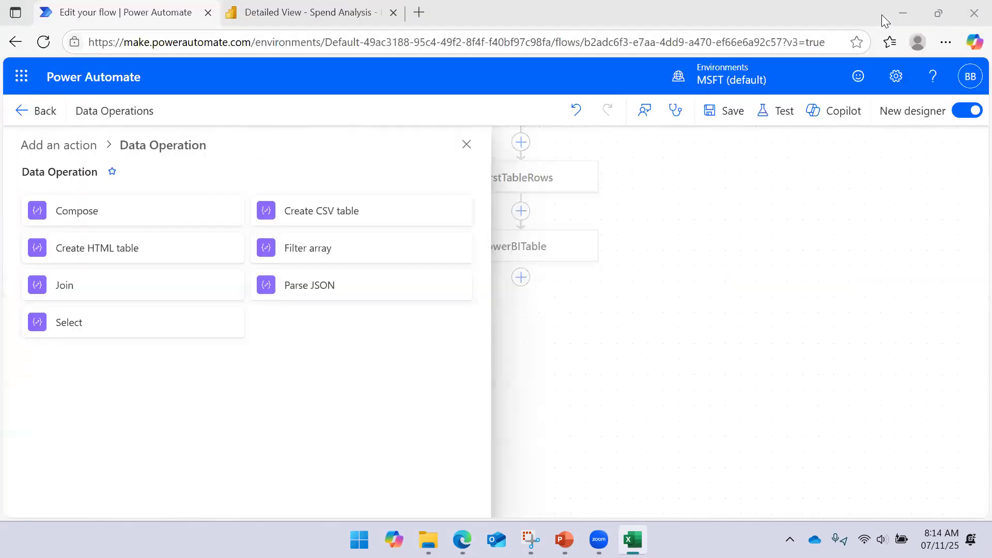
- Add a Select action after PowerBITable and set its From input to the Outputs of PowerBITable
click(131, 326)
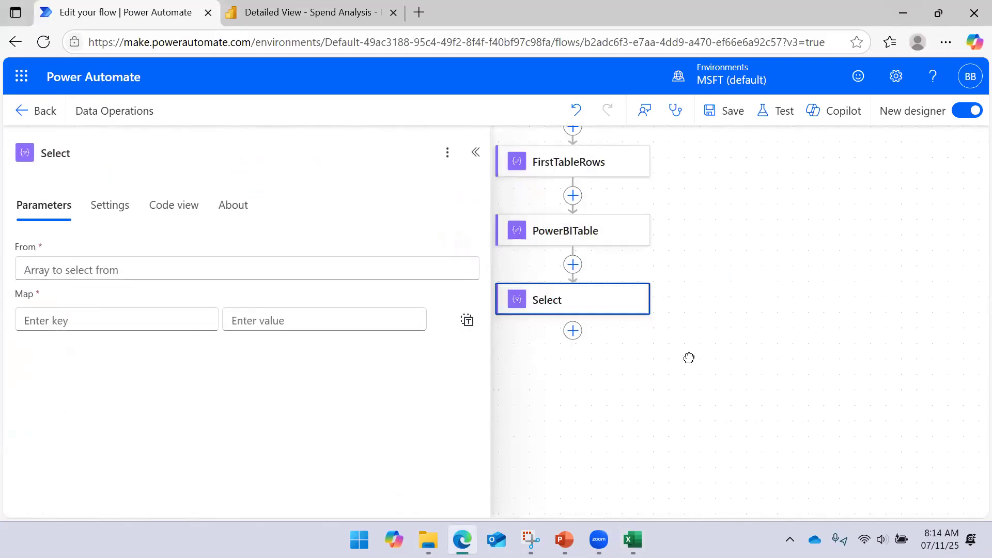
click(340, 264)
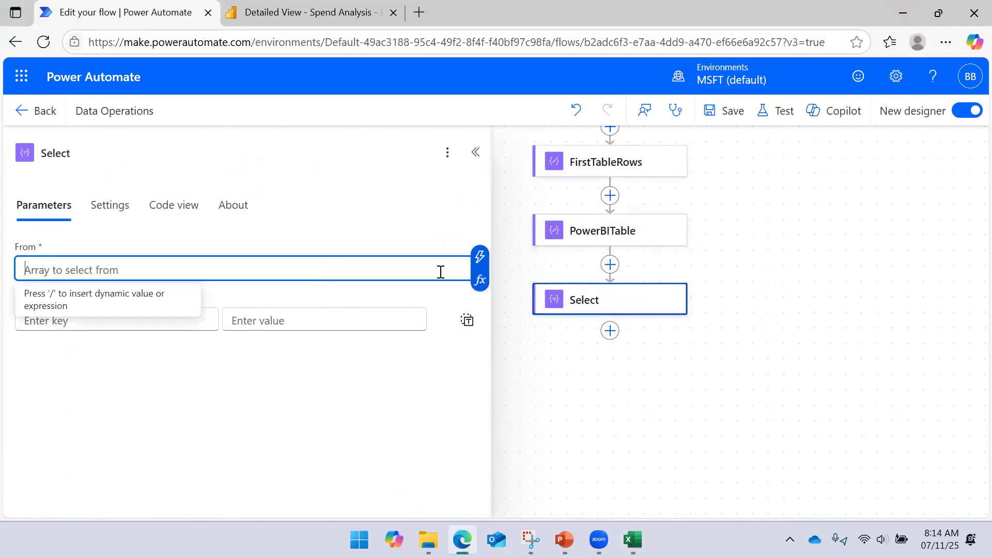
click(478, 257)
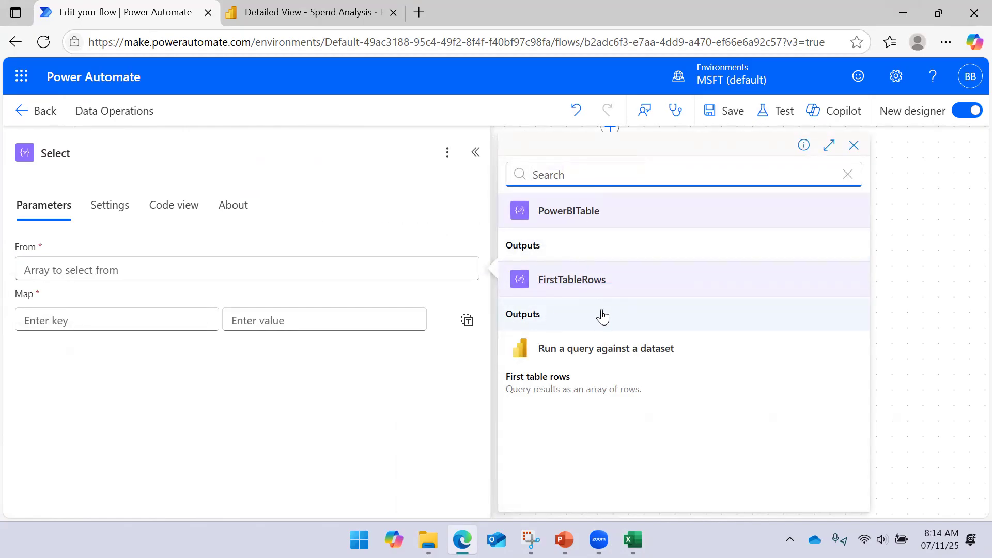
click(551, 257)
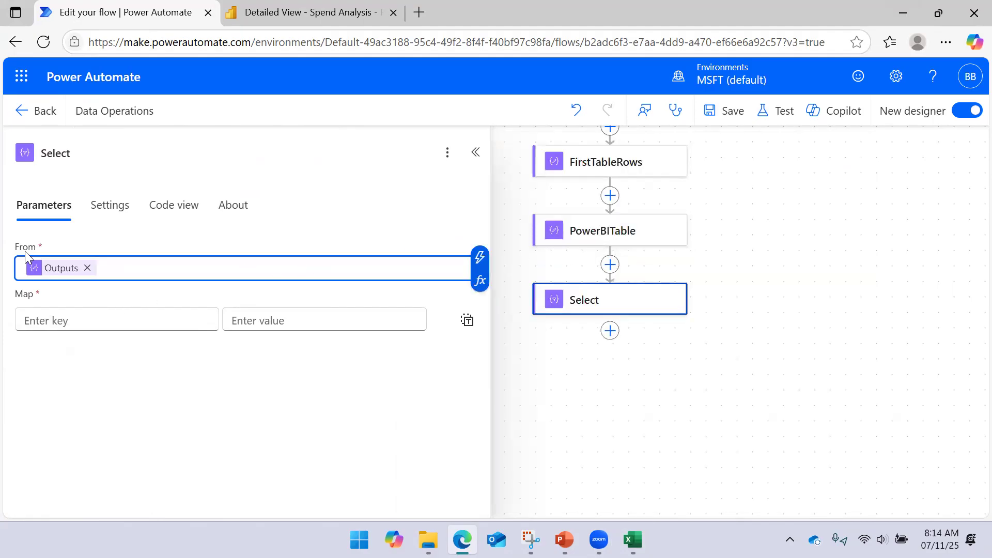
- Switch to the Excel export, check the company code column header, and minimize the workbook
click(59, 321)
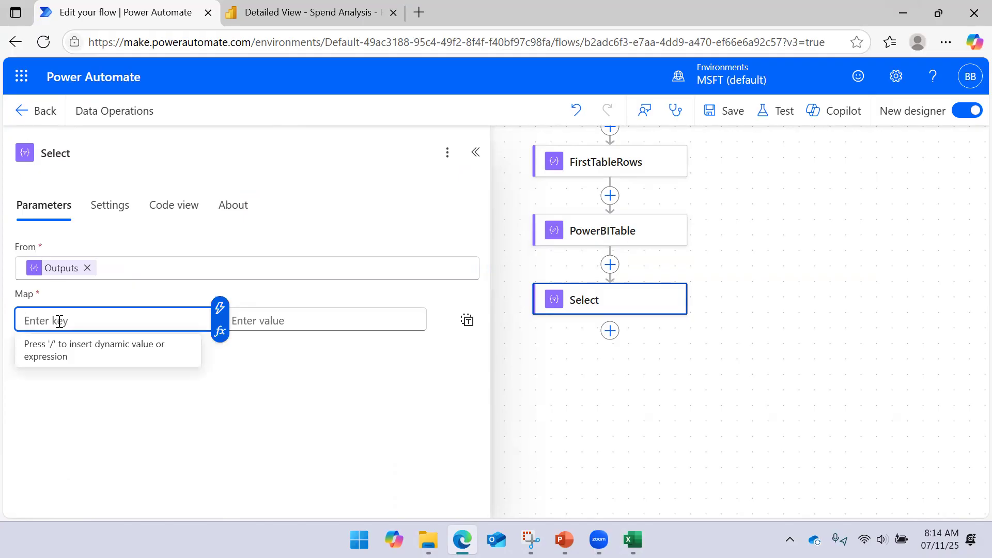
key(alt)
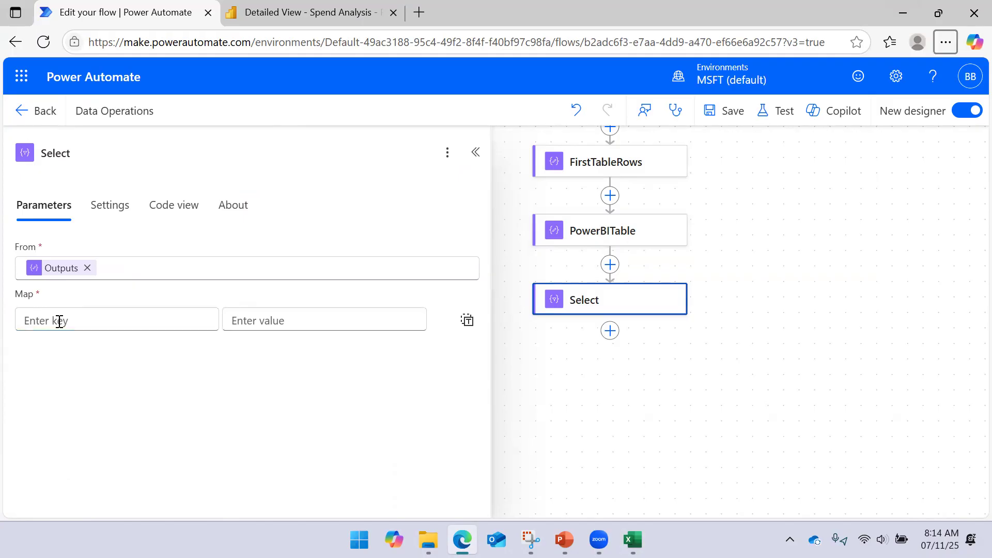
click(633, 540)
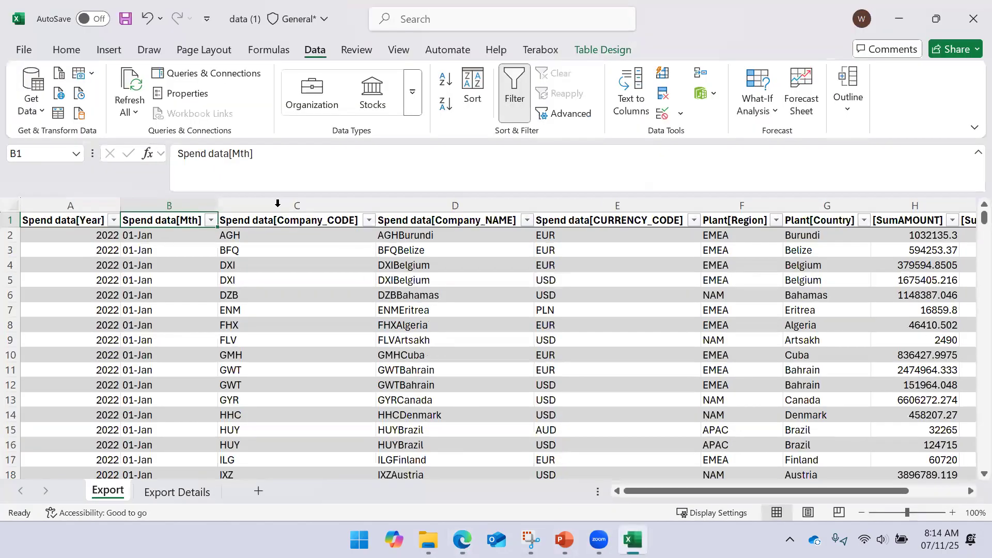
click(274, 220)
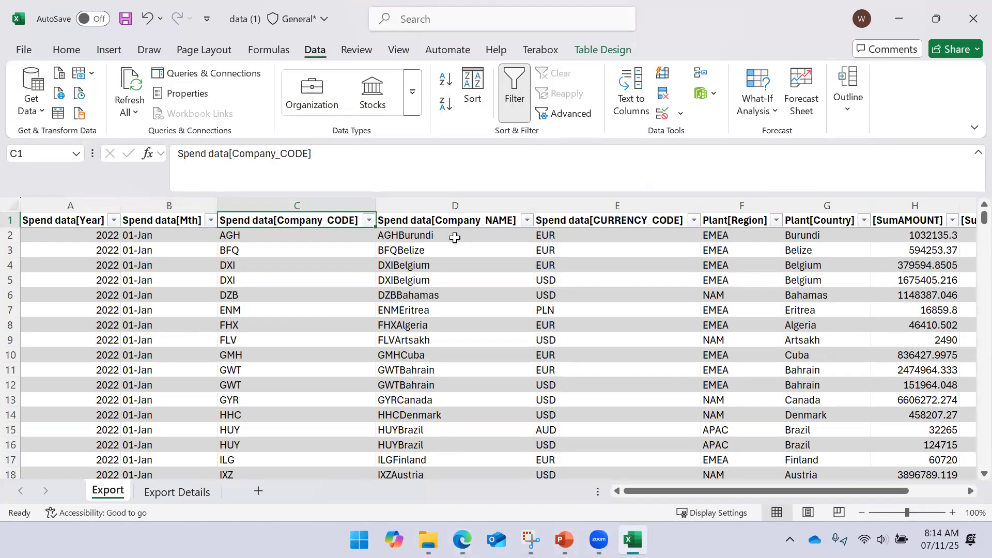
click(899, 21)
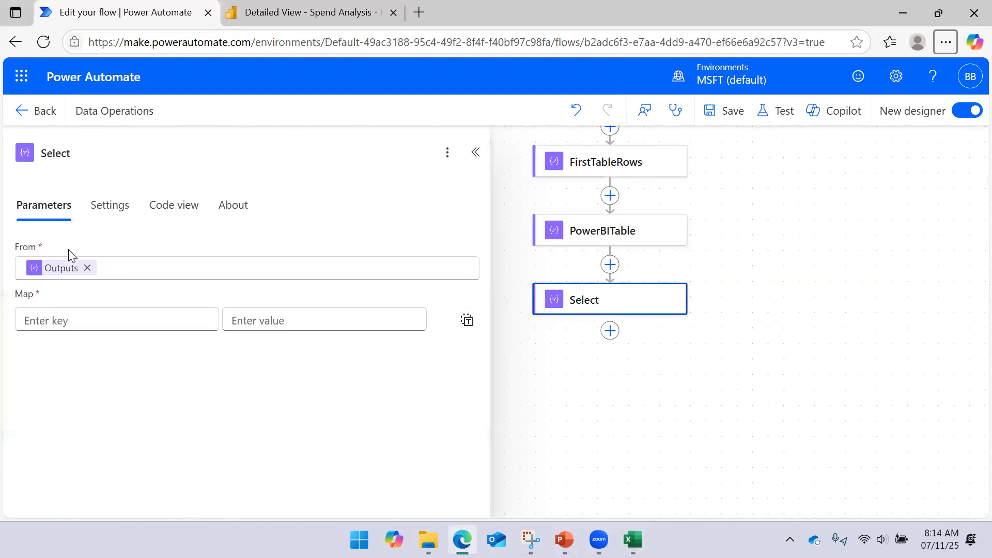
- Enter Plant Code as the first key in the Select action's Map
click(91, 317)
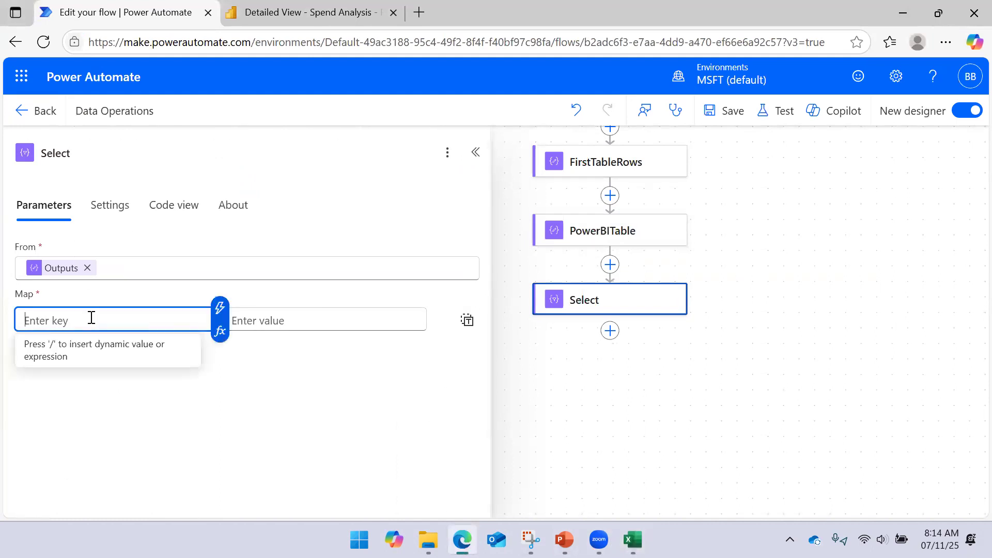
text(P)
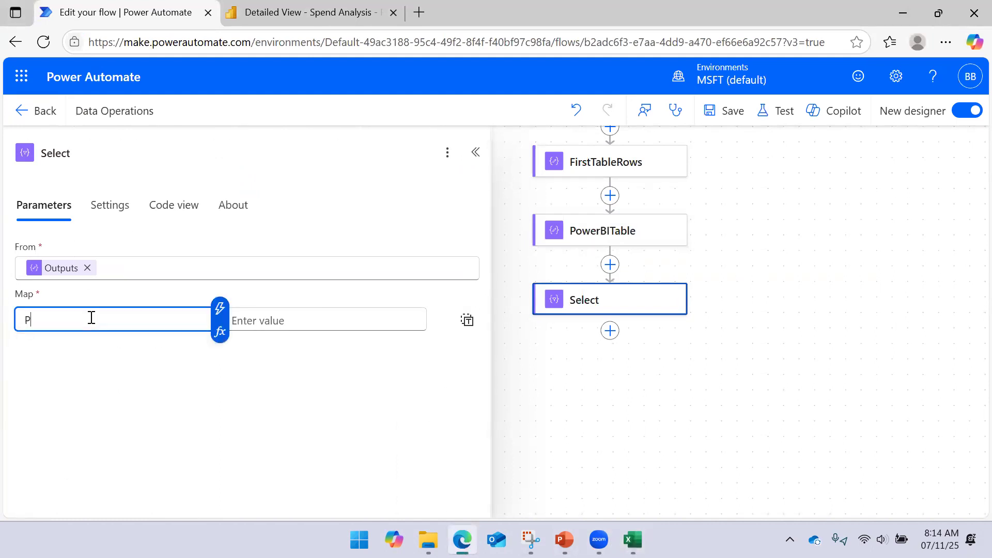
text(lant Code)
key(ctrl+a)
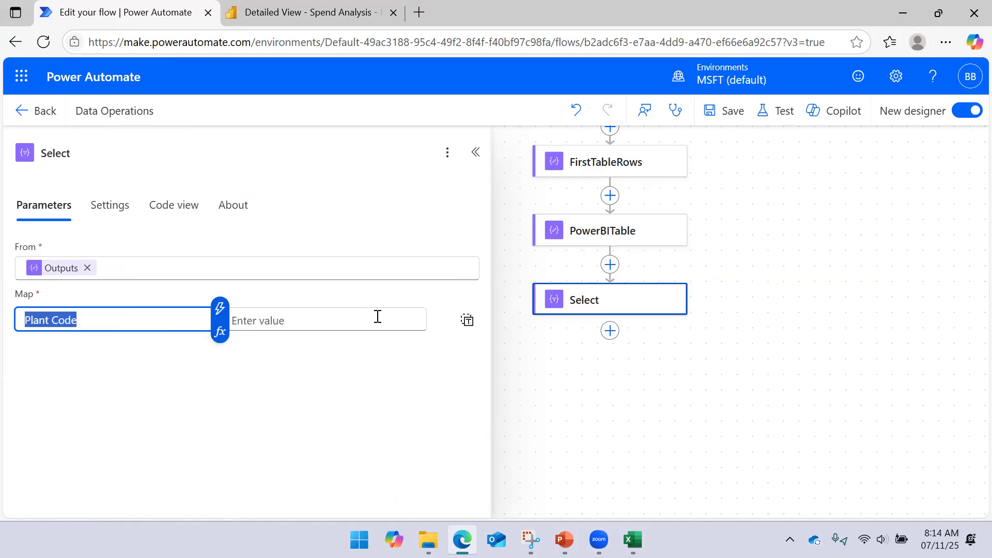
click(124, 315)
drag(125, 315, 7, 326)
- Copy the header text Spend data[Company_CODE] from the Excel export and return to the flow
click(277, 319)
click(428, 317)
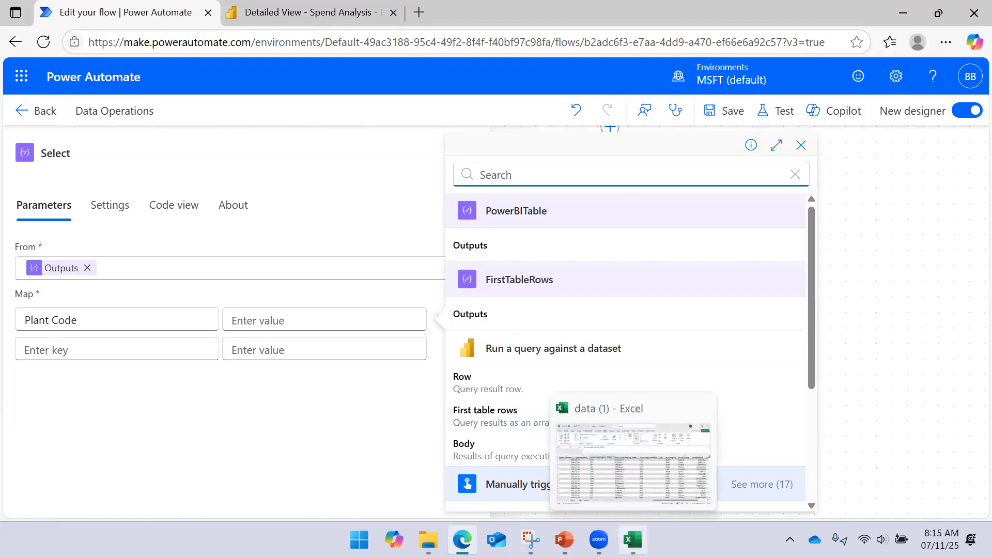
click(633, 540)
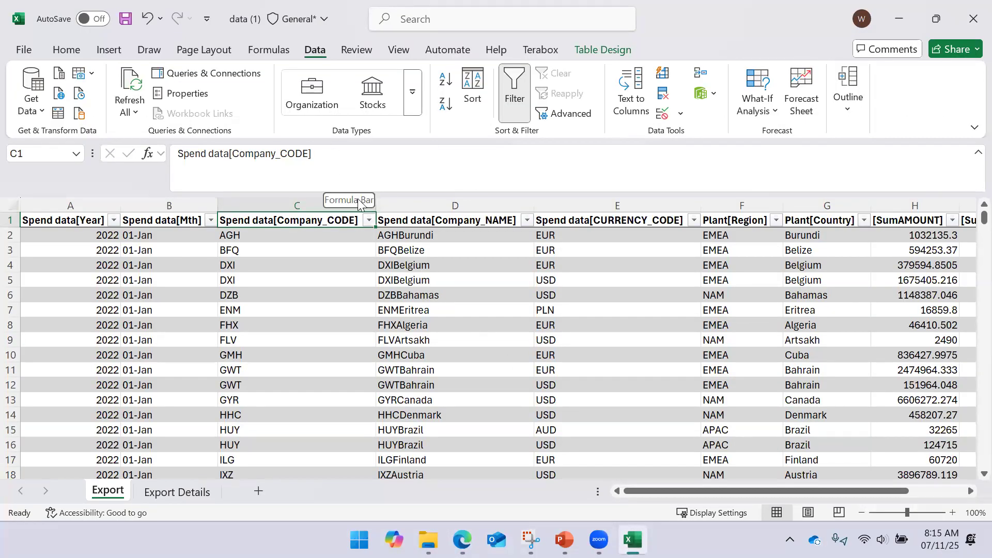
drag(324, 153, 67, 142)
key(ctrl+c)
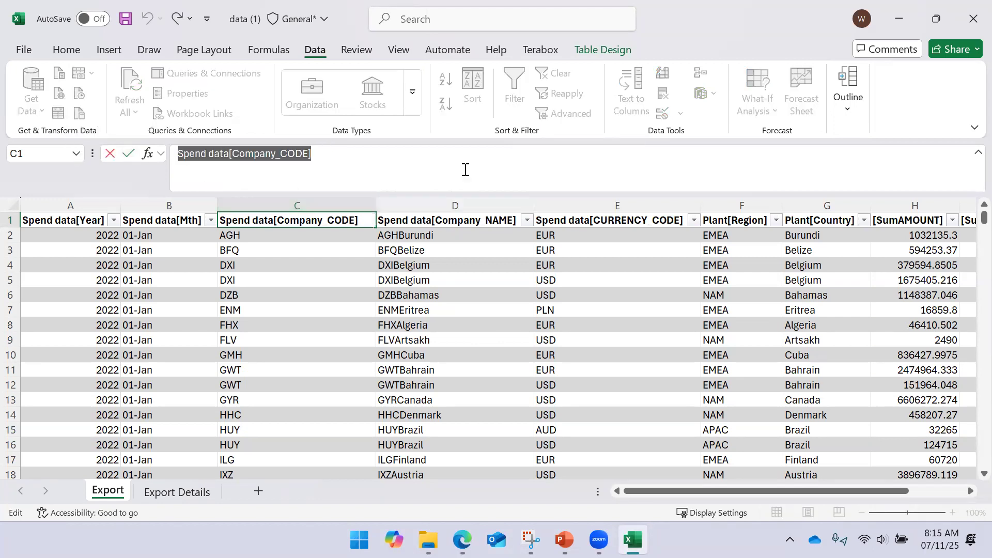
click(898, 21)
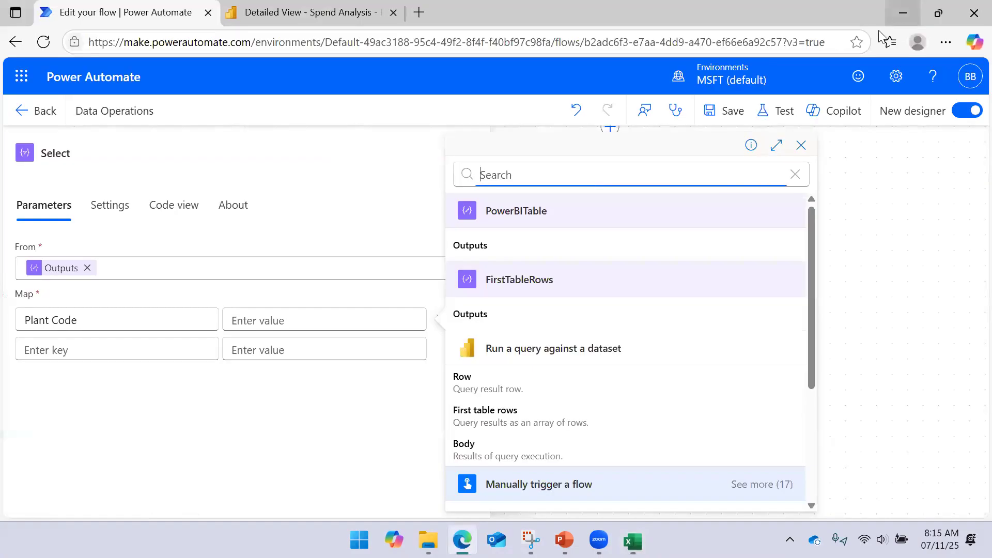
- Try writing the Plant Code value as the expression outputs('PowerBITable')['Spend data[Company_CODE]']
click(528, 252)
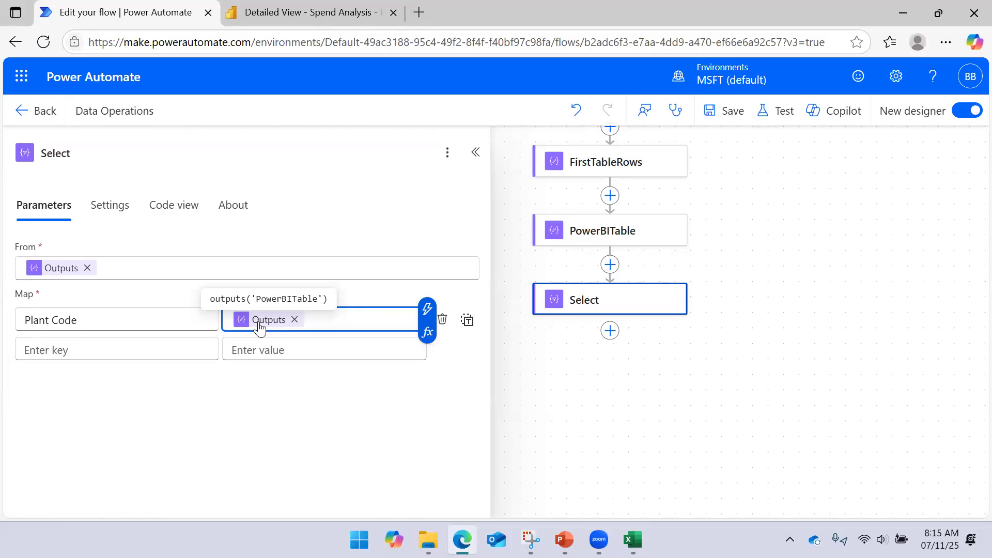
click(429, 330)
click(541, 370)
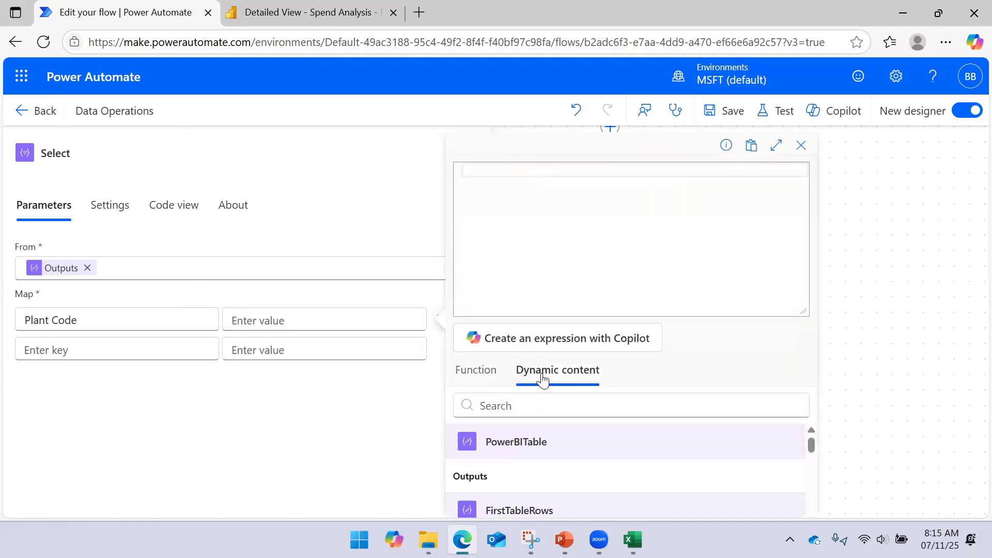
click(503, 469)
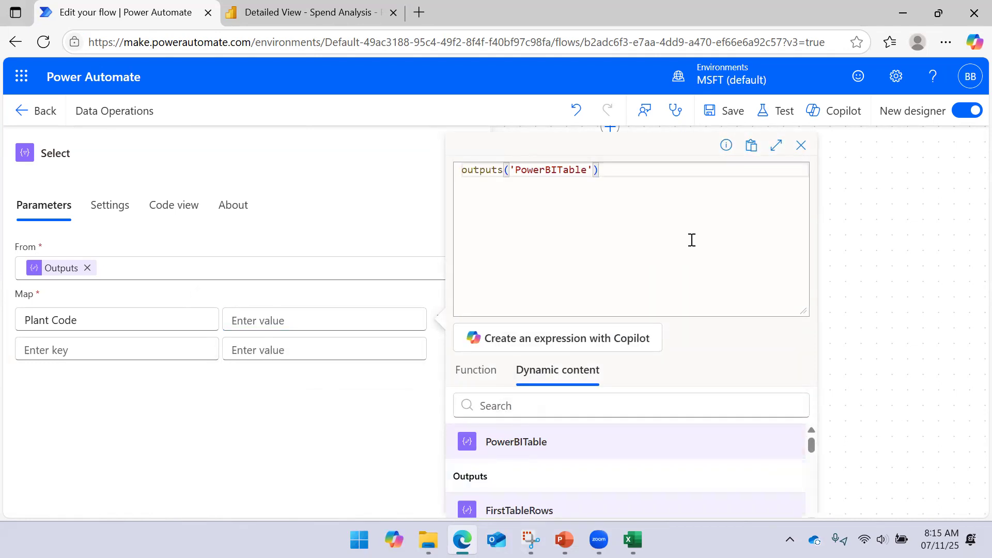
text([')
key(ctrl+v)
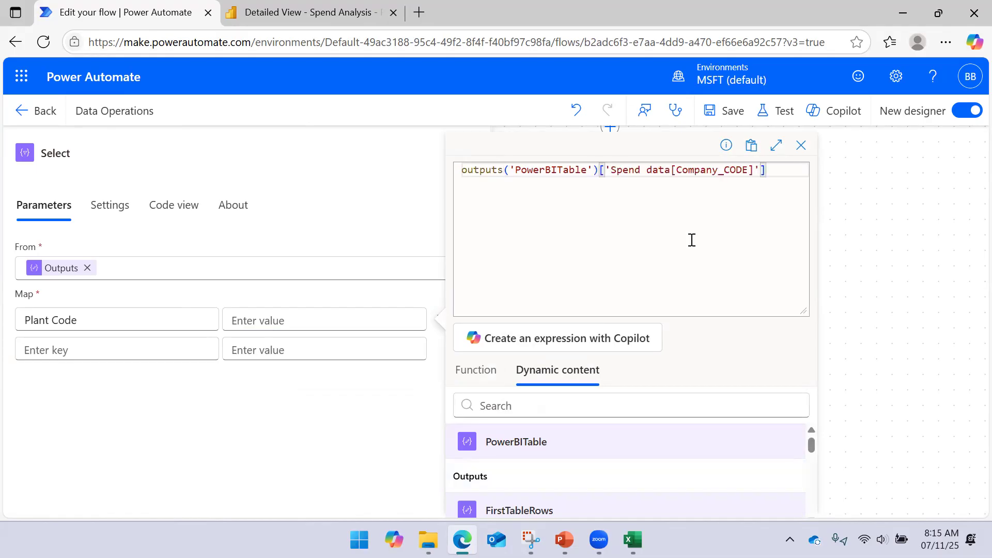
- Switch to the Snipping Tool capture, mark the rows array and its Company_CODE property in the JSON, and minimize the capture
drag(599, 171, 762, 173)
click(531, 539)
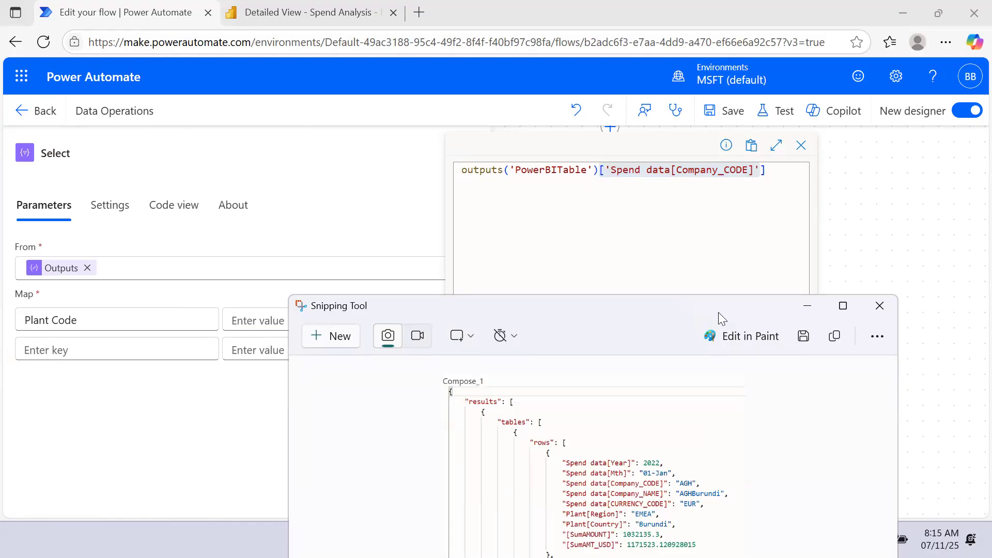
drag(718, 312, 641, 123)
click(764, 129)
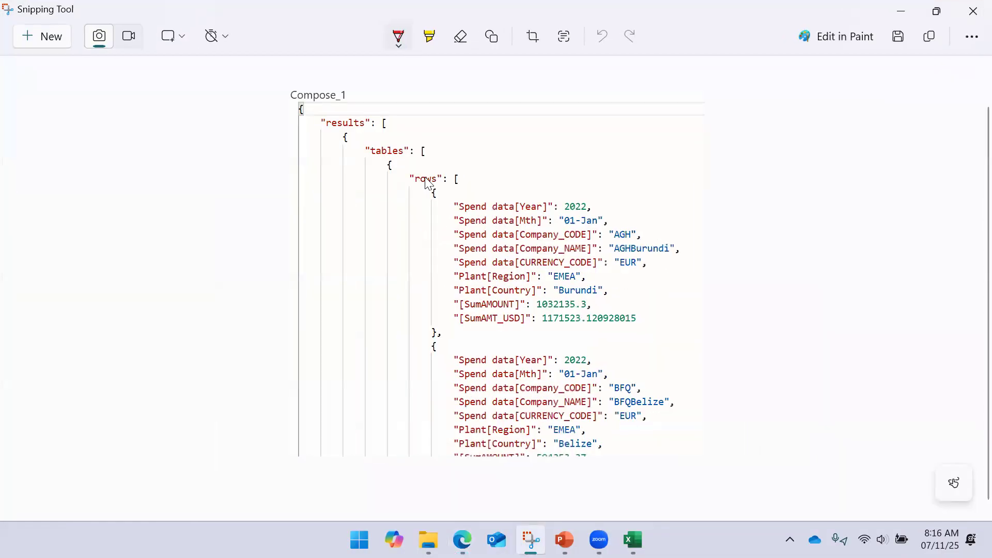
click(456, 177)
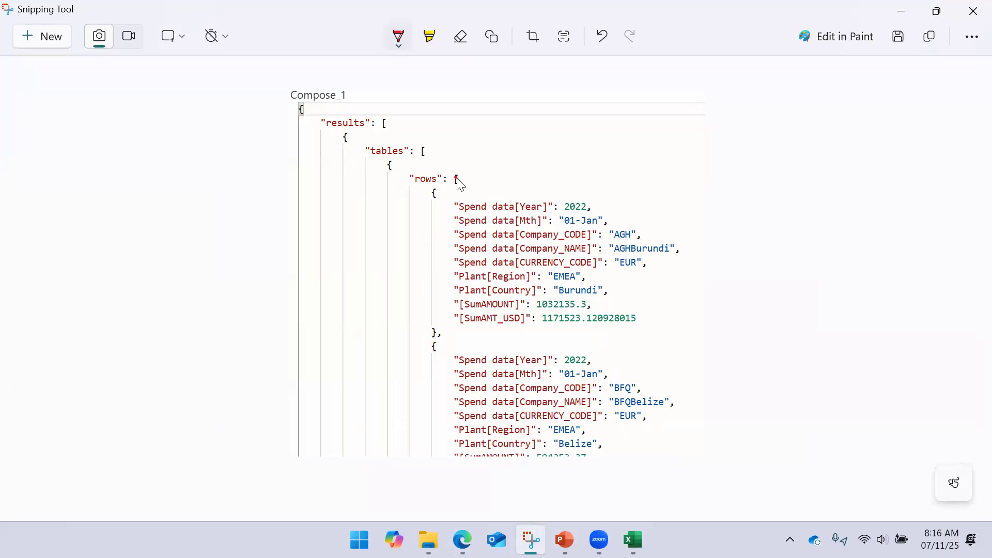
drag(460, 178, 446, 193)
drag(437, 239, 455, 233)
click(898, 14)
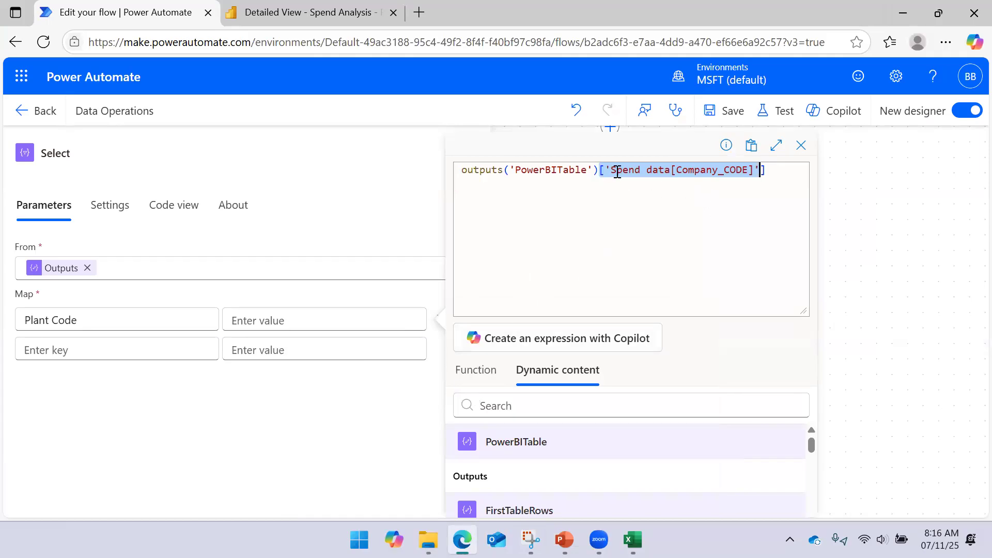
- Add the PowerBITable Company_CODE expression as the value mapped to the Plant Code key
click(770, 171)
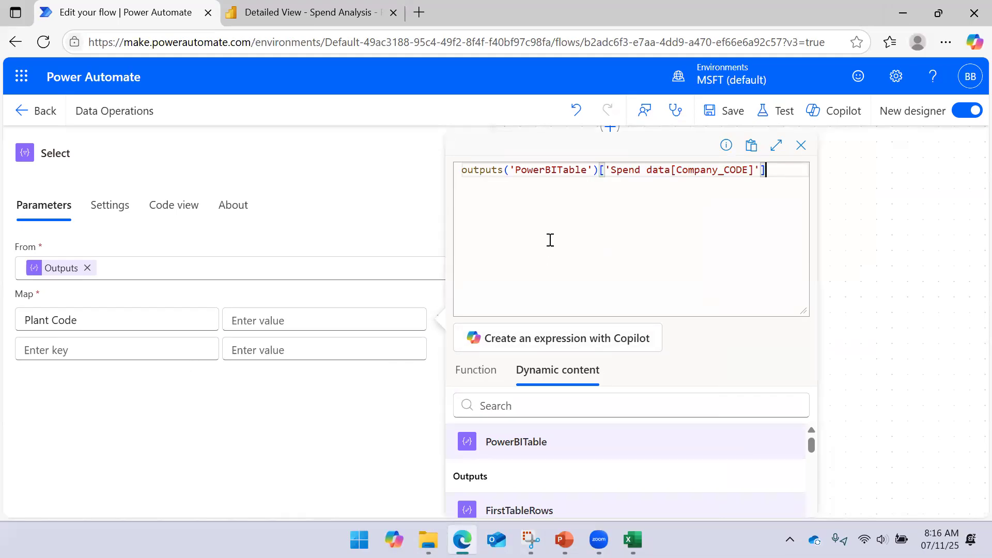
drag(601, 172, 769, 174)
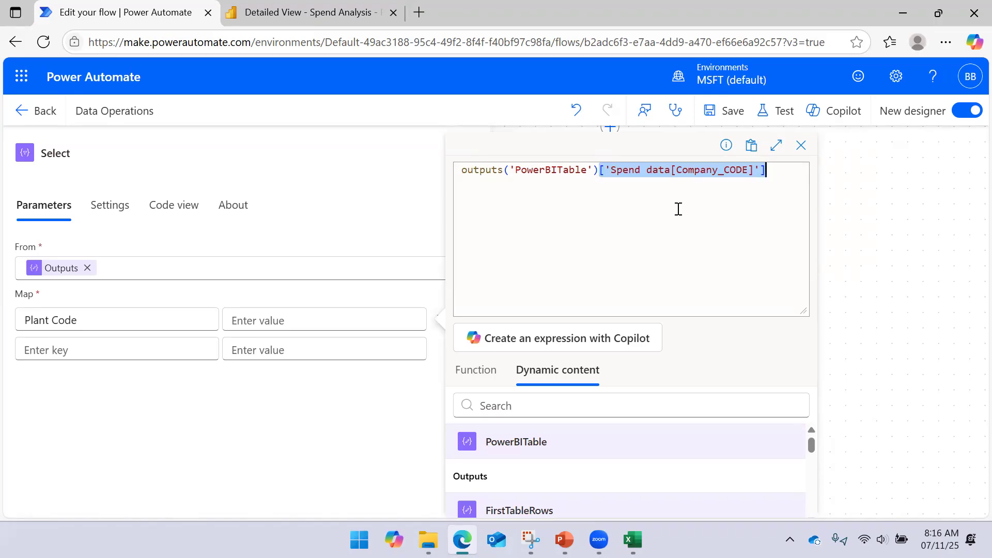
drag(802, 312, 804, 196)
click(489, 494)
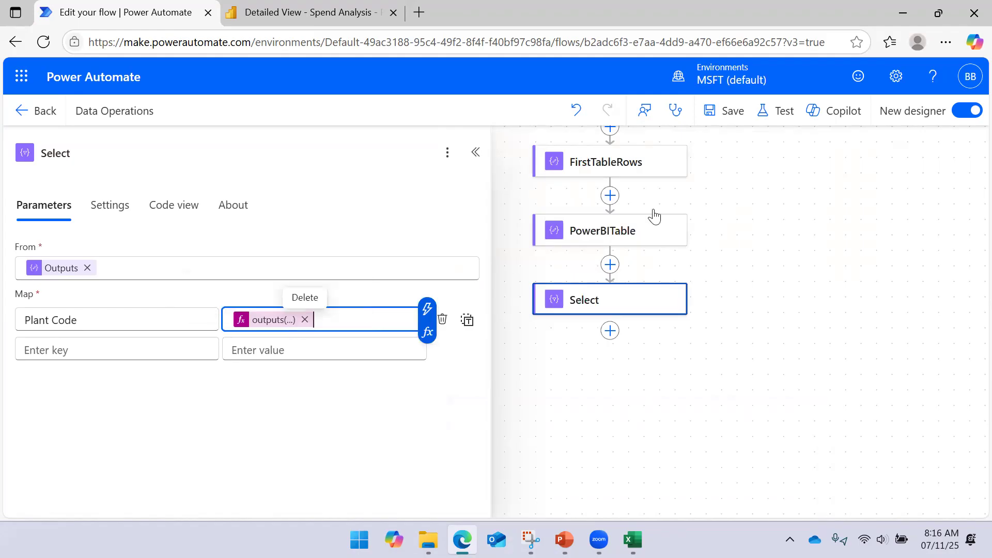
- Save the Data Operations flow and run a manual test of it
click(730, 113)
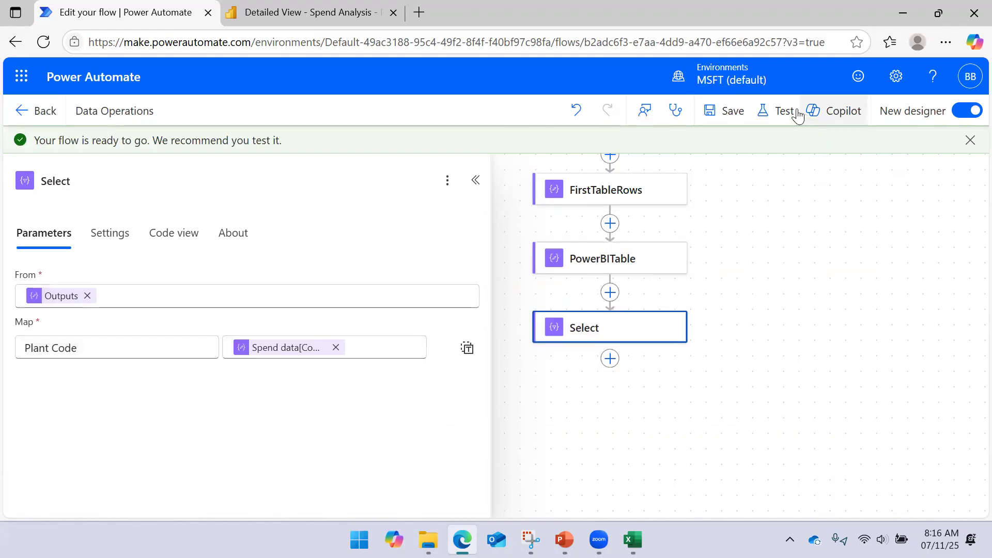
click(785, 111)
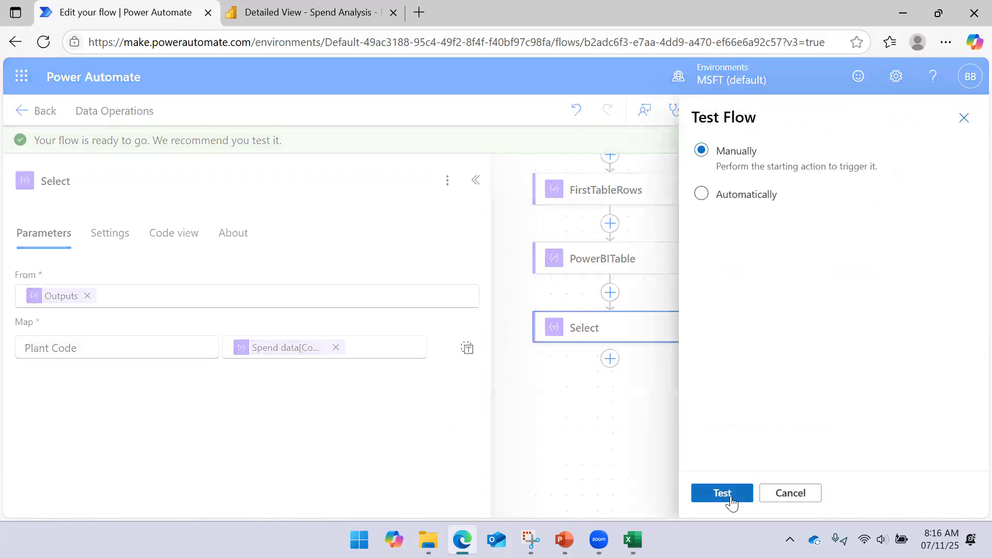
click(722, 494)
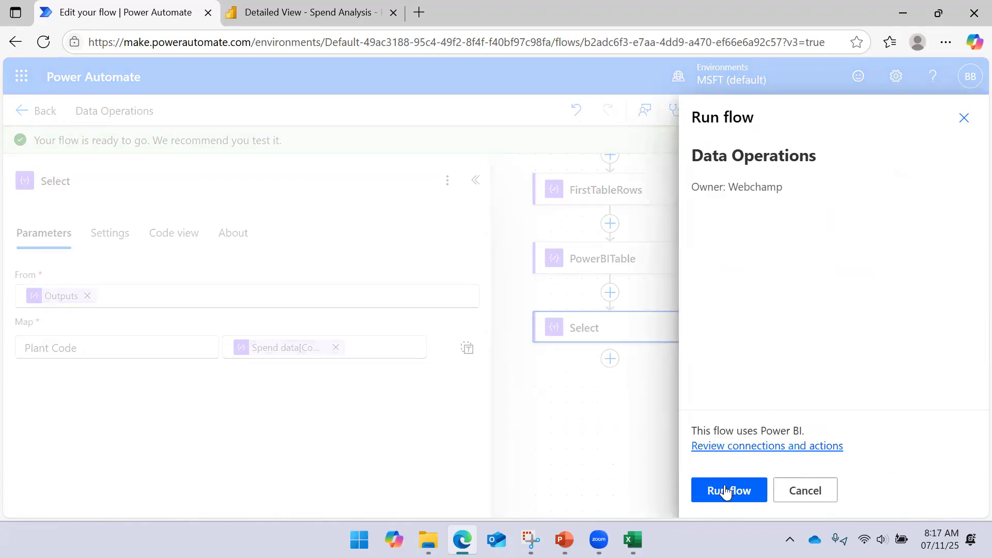
click(731, 489)
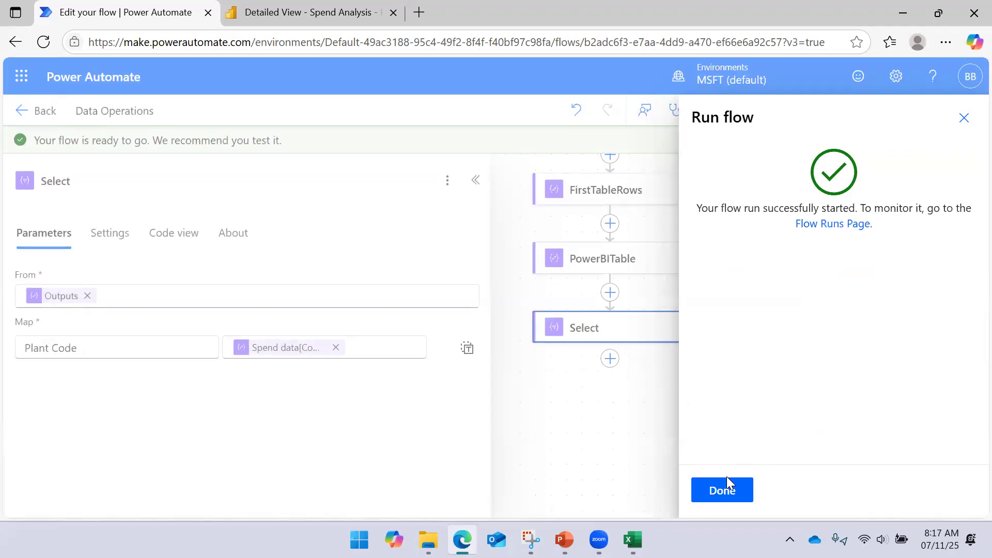
click(723, 488)
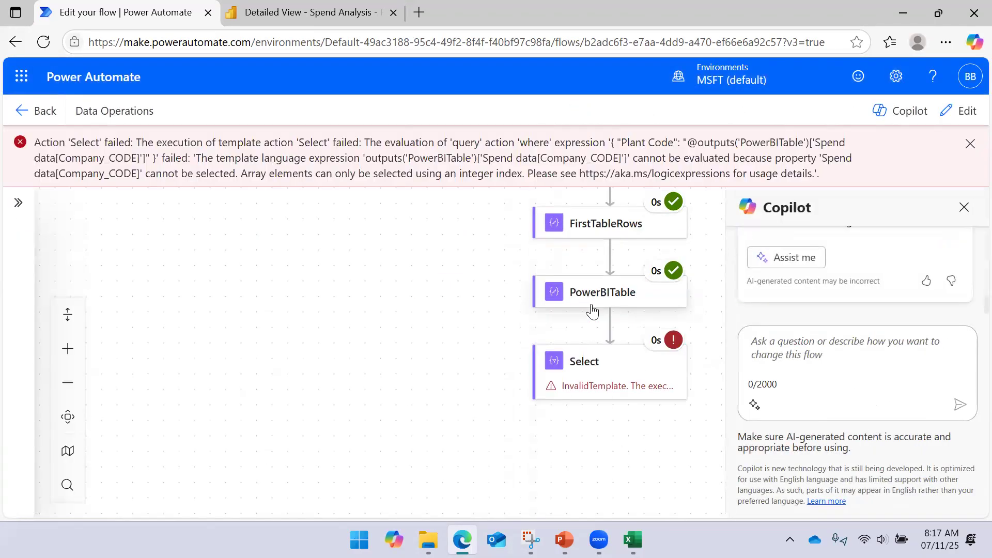
- Remove the value mapped to Plant Code in the Select action and start a new item()?[''] expression for it
click(582, 381)
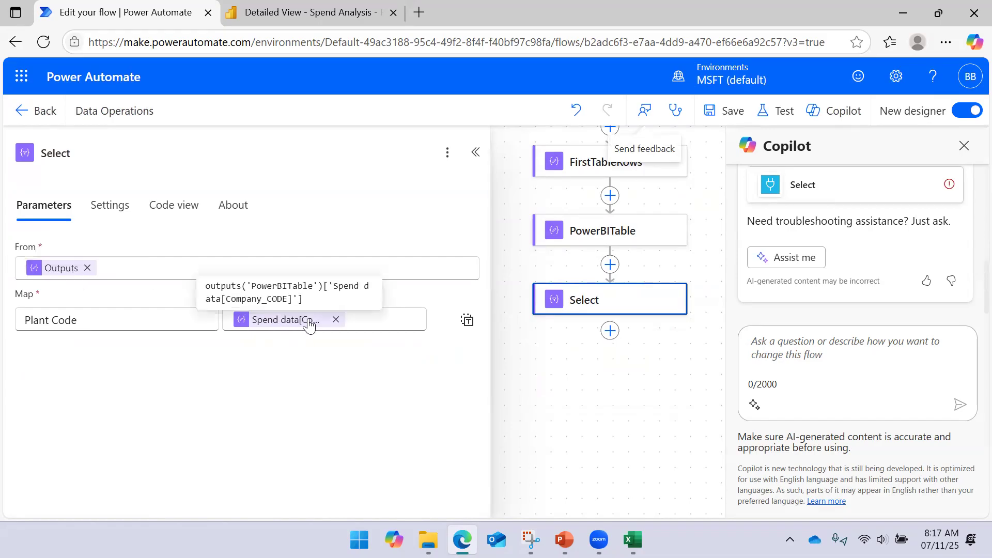
click(336, 319)
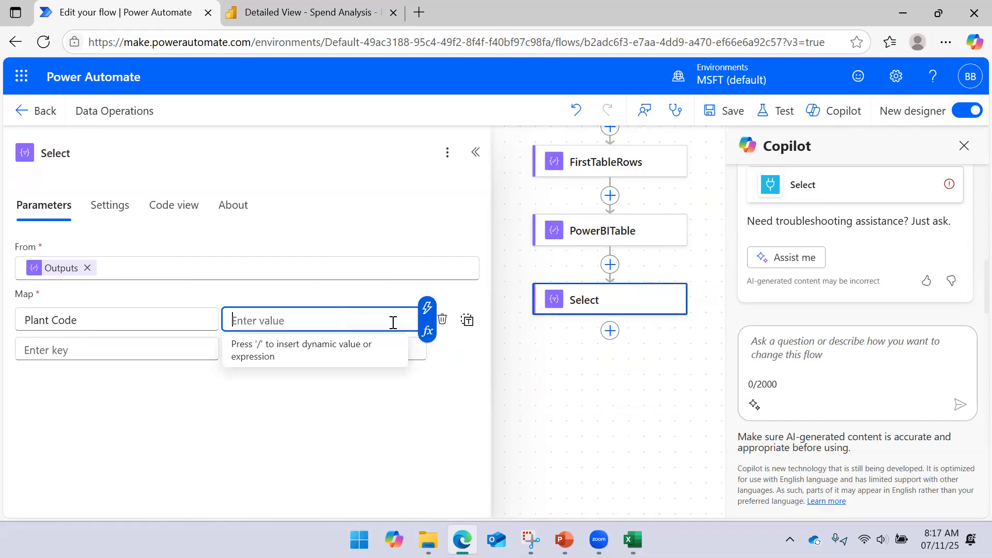
click(429, 333)
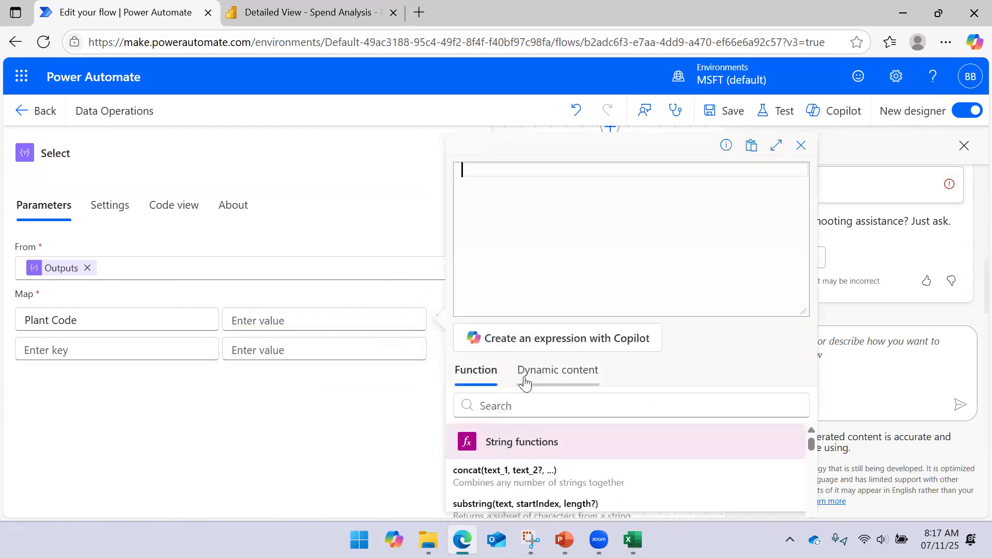
click(542, 373)
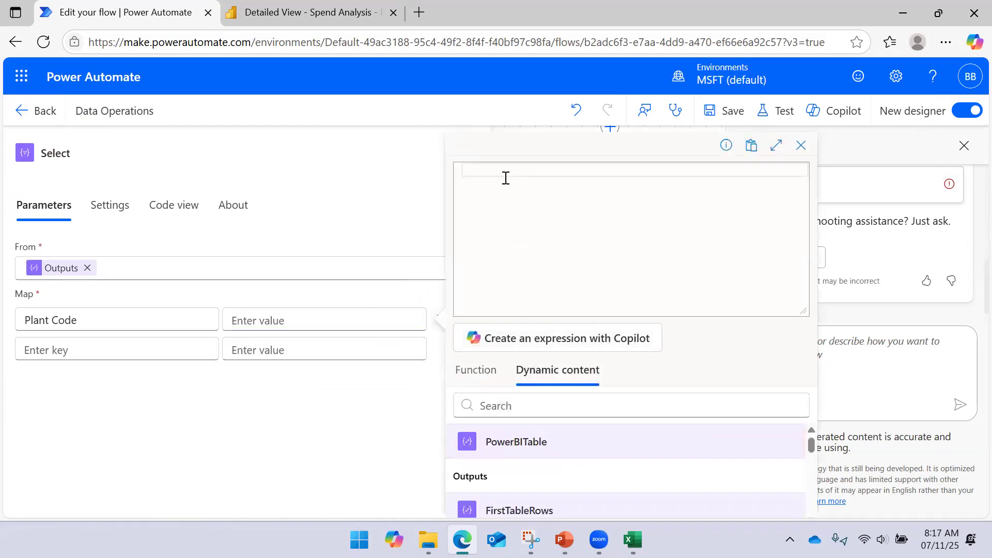
text(item()
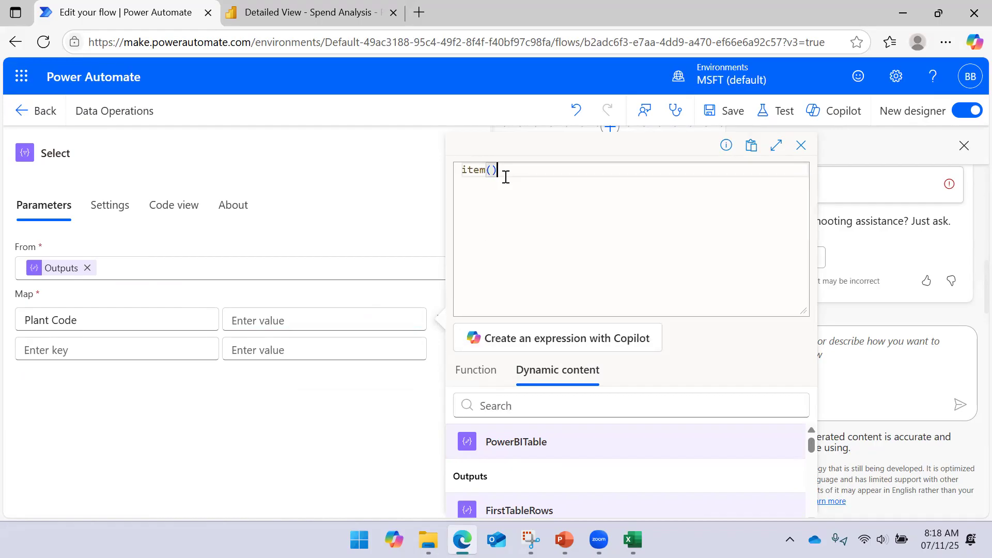
key(Return)
text(?[v)
key(BackSpace)
text(')
- Copy the Spend data[Company_CODE] header from the Excel sheet and add item()?['Spend data[Company_CODE]'] as the Plant Code value
click(631, 540)
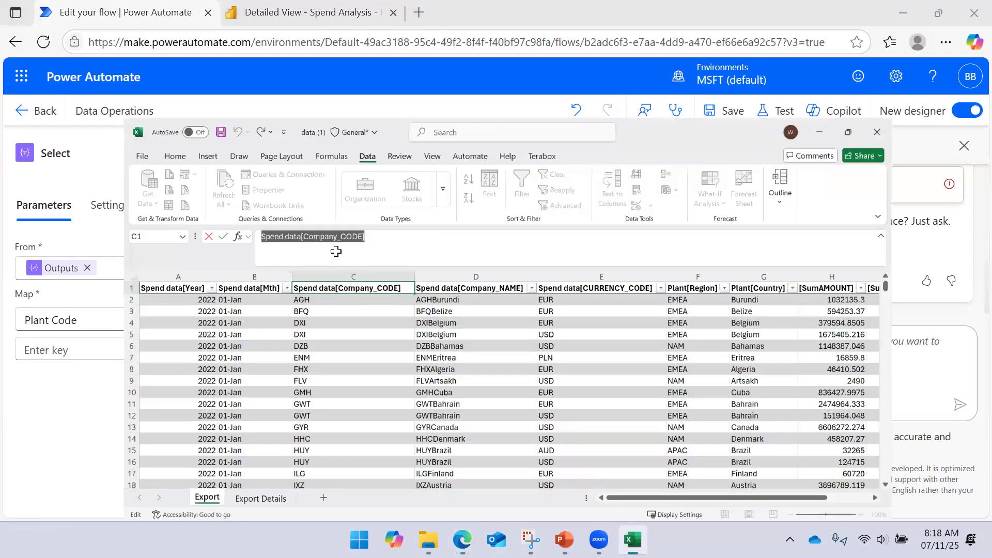
click(328, 148)
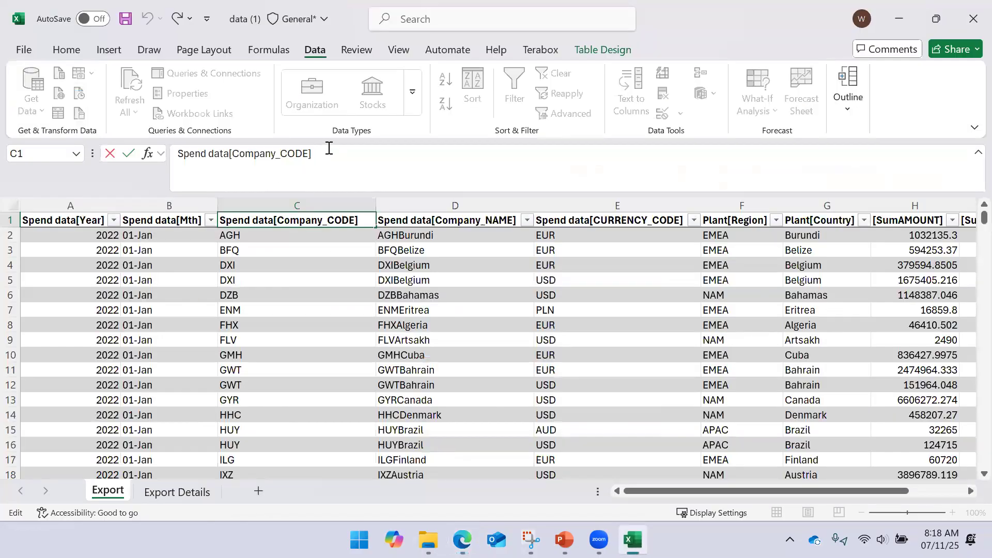
triple_click(259, 149)
key(ctrl+c)
key(alt+Tab)
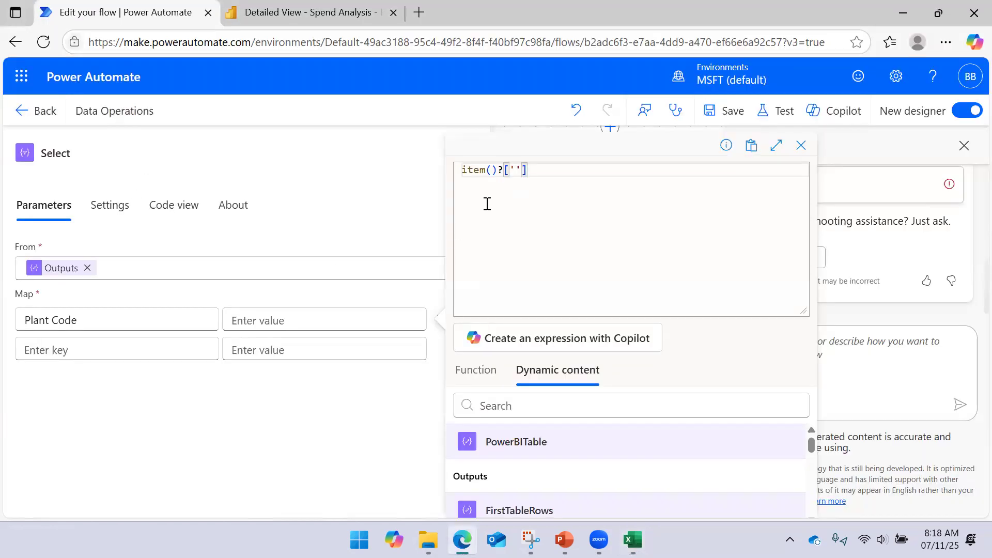
key(ctrl+v)
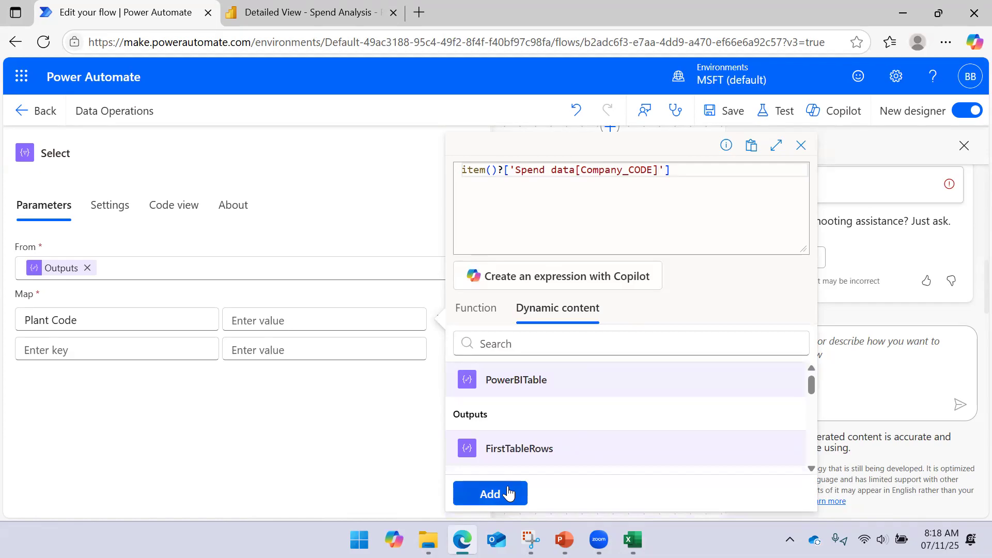
click(506, 493)
- Save the flow, close the Copilot pane and run the flow as a manual test
click(729, 111)
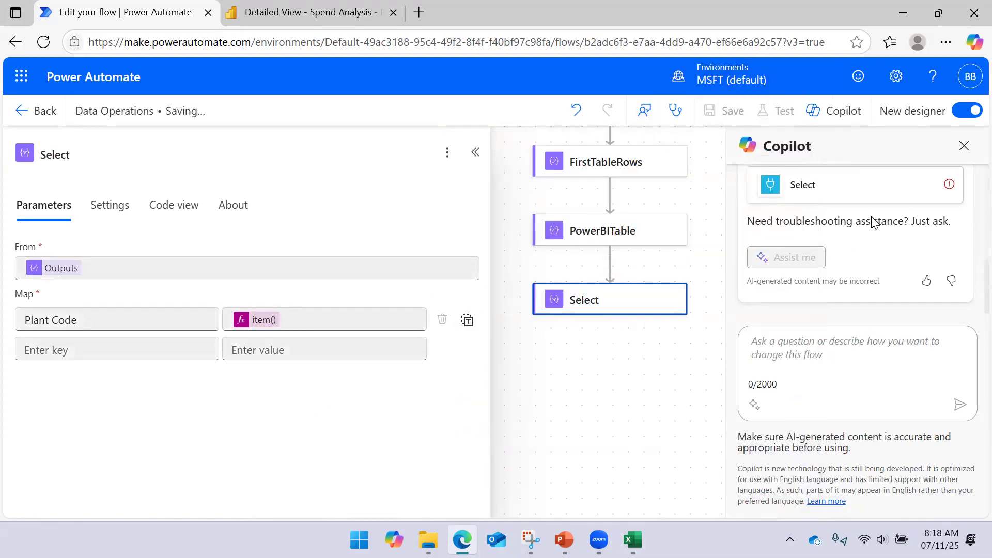
click(956, 177)
click(775, 111)
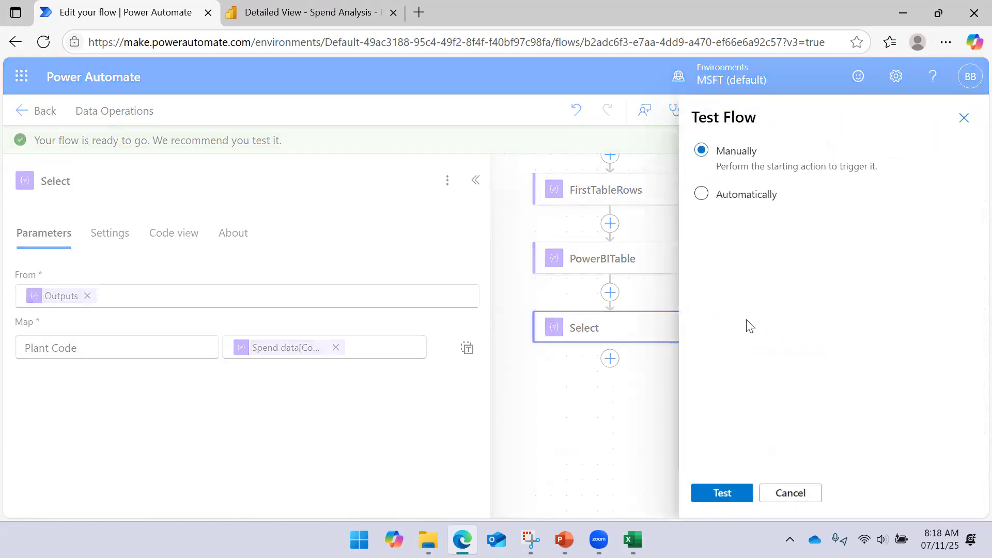
click(723, 493)
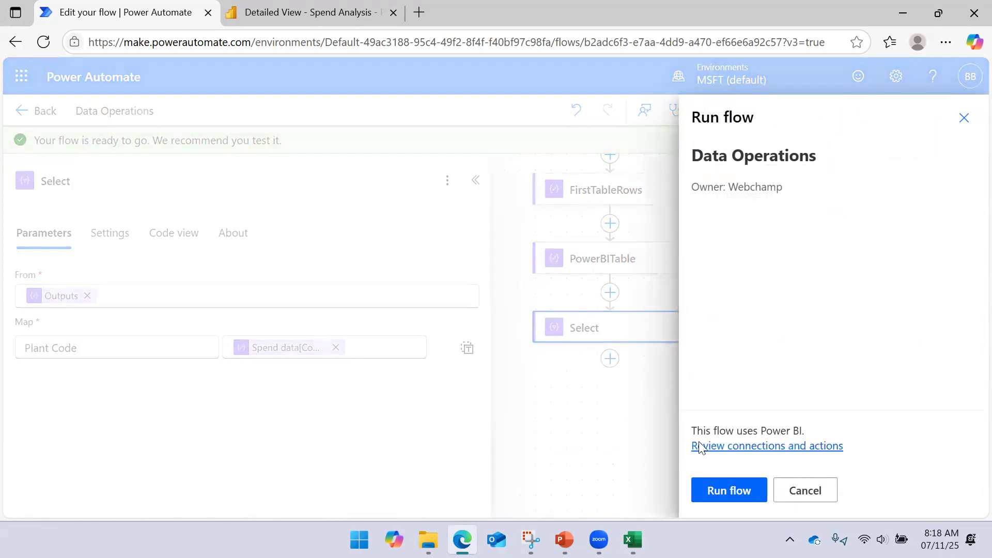
click(716, 492)
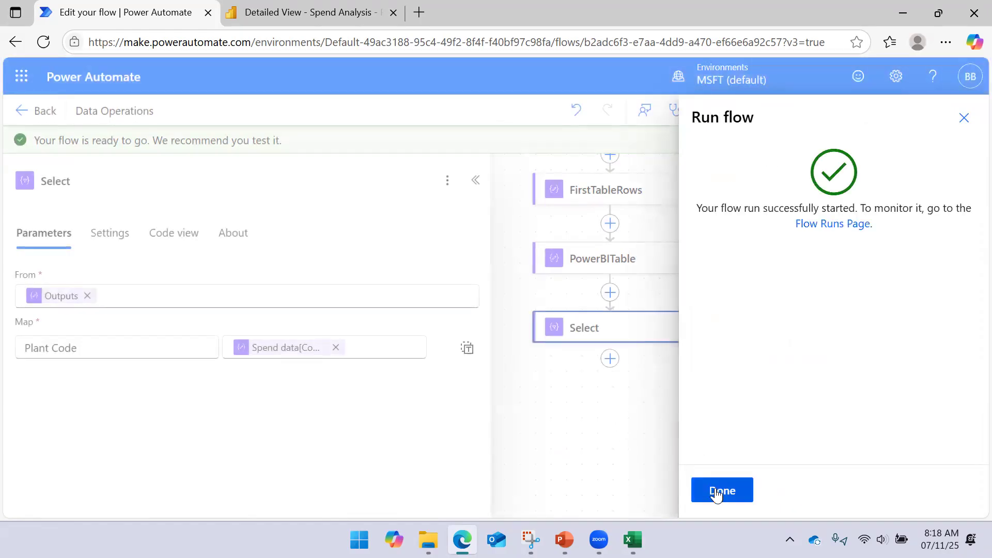
click(719, 491)
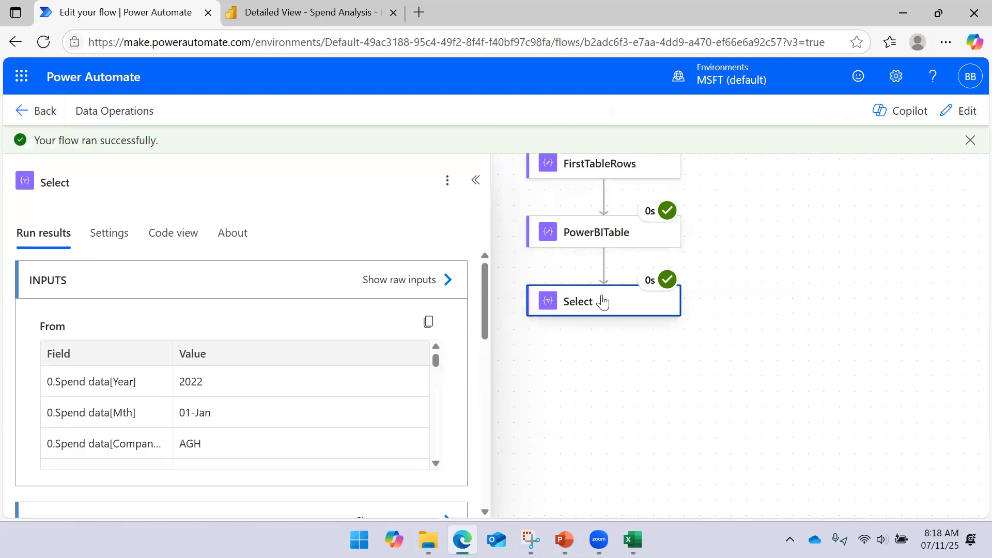
- Examine the raw inputs of the Select action in the run results
click(445, 281)
scroll(620, 236, down, 2)
scroll(635, 317, up, 2)
click(953, 118)
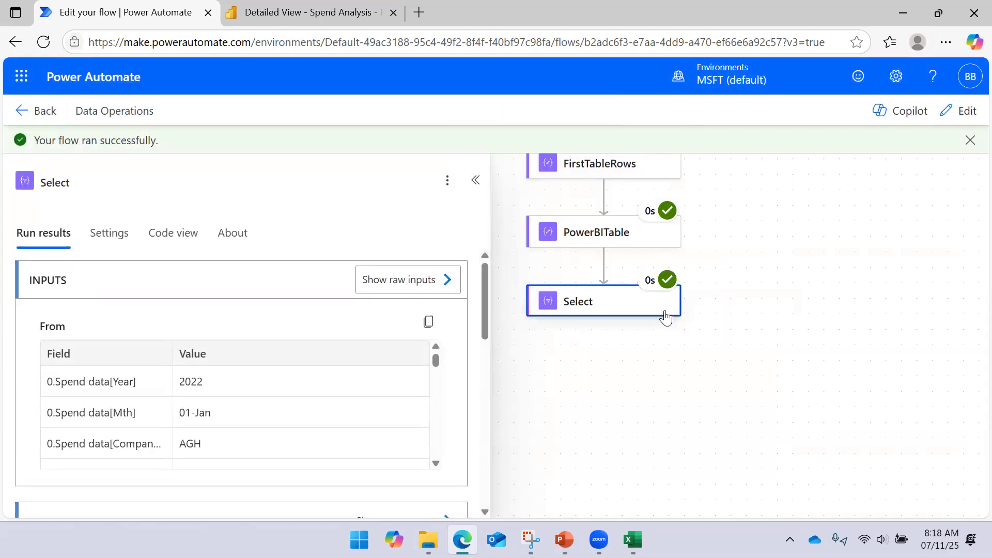
- Narrow the Select action's details pane and examine its outputs, including the raw Plant Code JSON
drag(488, 233, 349, 232)
click(573, 284)
click(582, 270)
scroll(260, 353, down, 4)
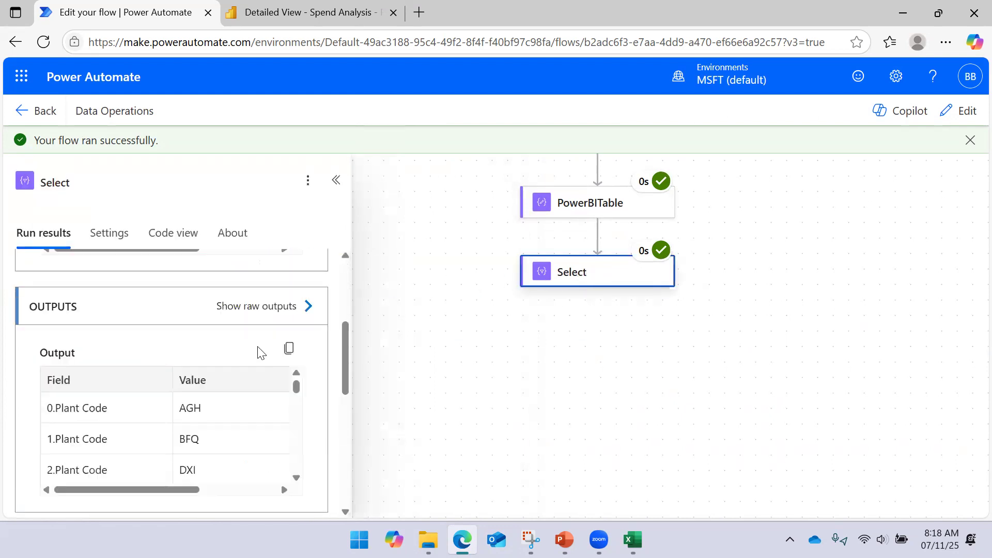
scroll(253, 359, down, 4)
scroll(249, 367, up, 7)
scroll(248, 369, down, 2)
scroll(261, 367, down, 3)
scroll(320, 370, down, 3)
click(309, 393)
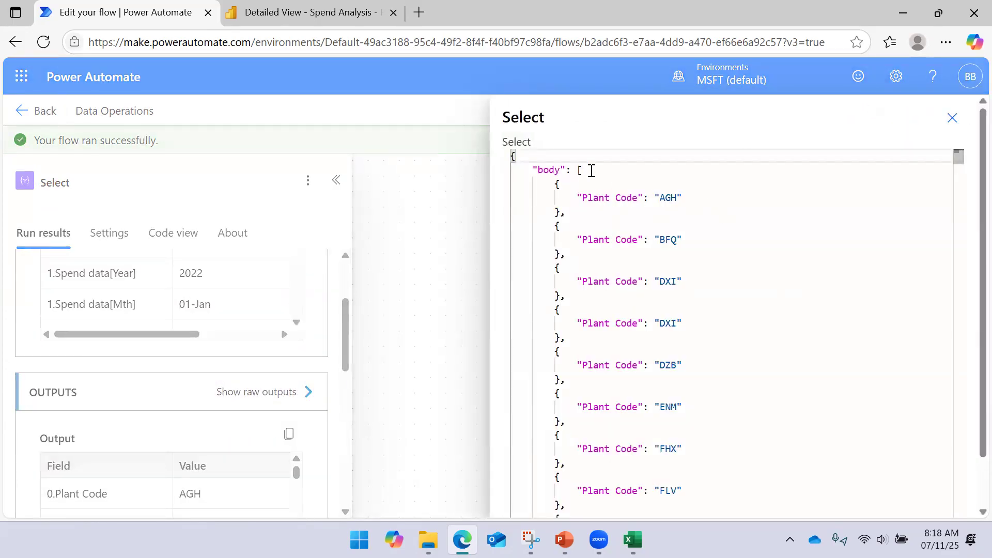
scroll(608, 228, down, 7)
scroll(610, 261, up, 4)
scroll(610, 261, up, 3)
click(952, 118)
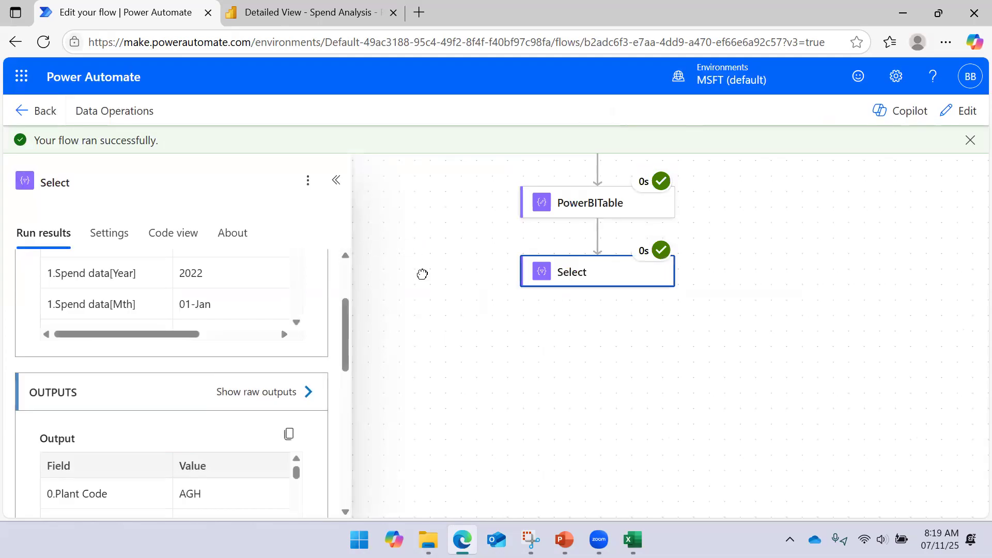
- Return the flow to editing and check the expressions behind the Select action's From source and Plant Code value
click(432, 317)
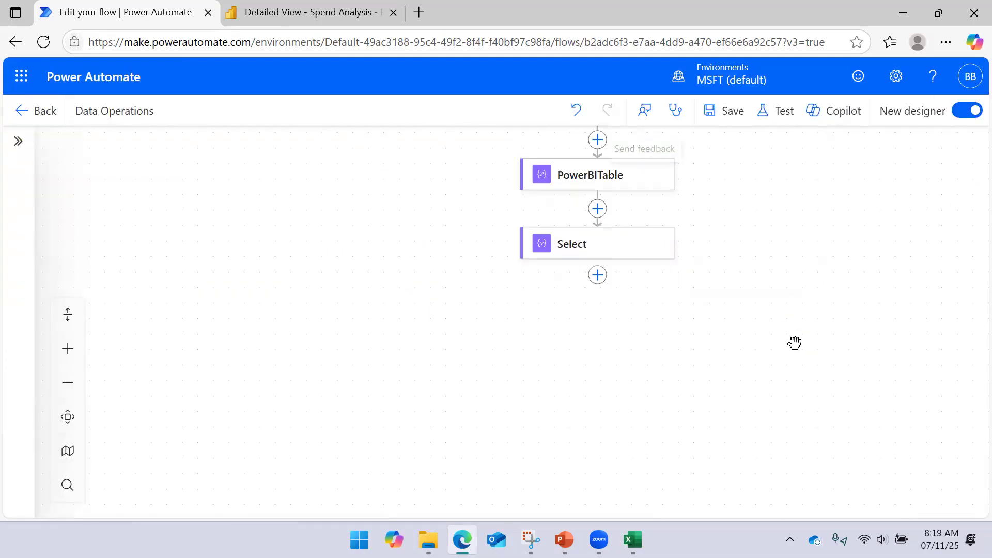
click(557, 282)
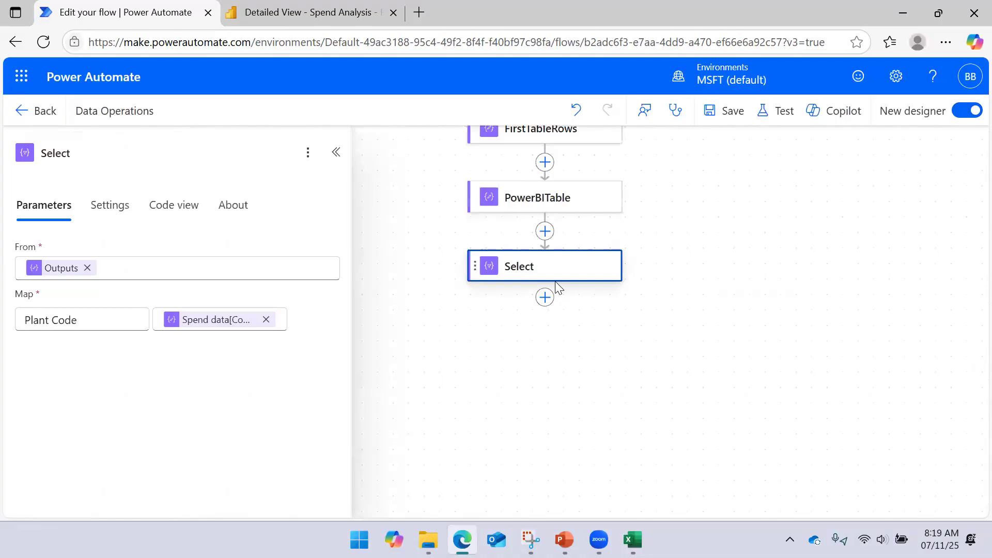
mouse_move(65, 275)
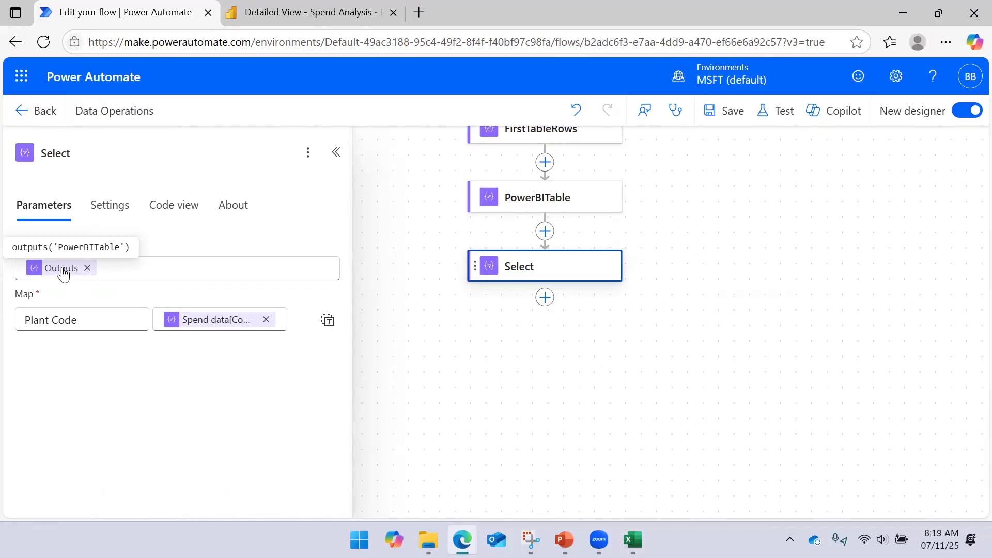
mouse_move(205, 327)
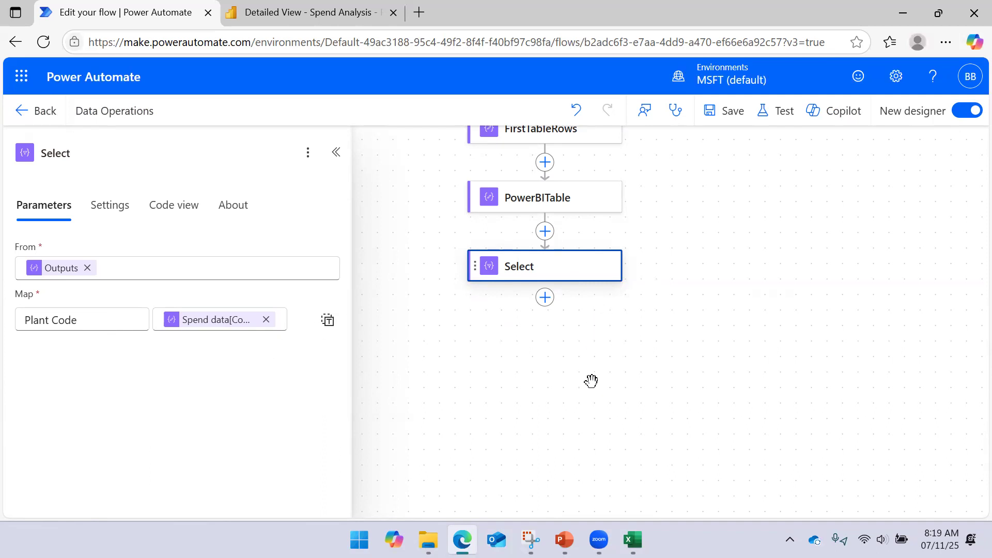
- Switch to PowerPoint to read the Select Operation slide, minimize it and collapse the Select action's details in the flow
click(564, 540)
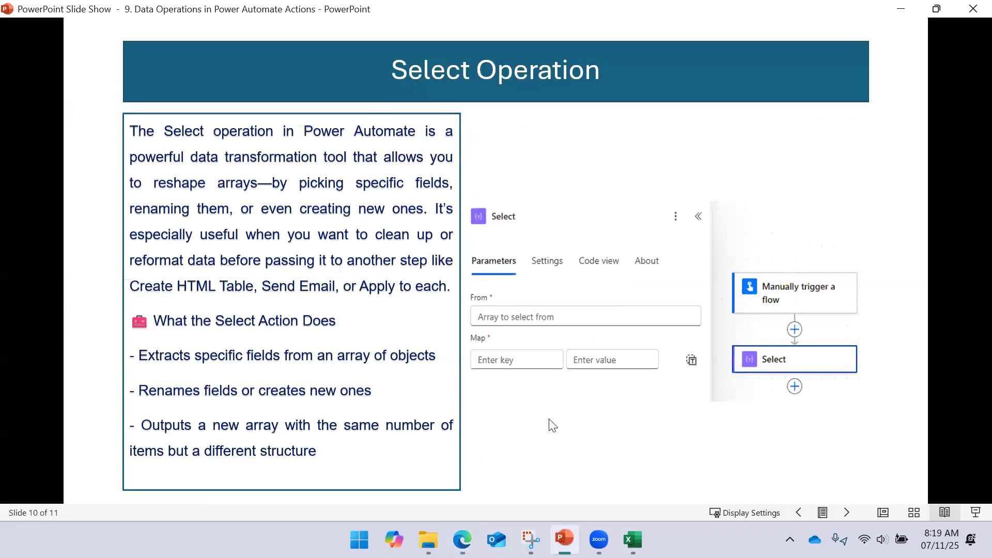
click(903, 12)
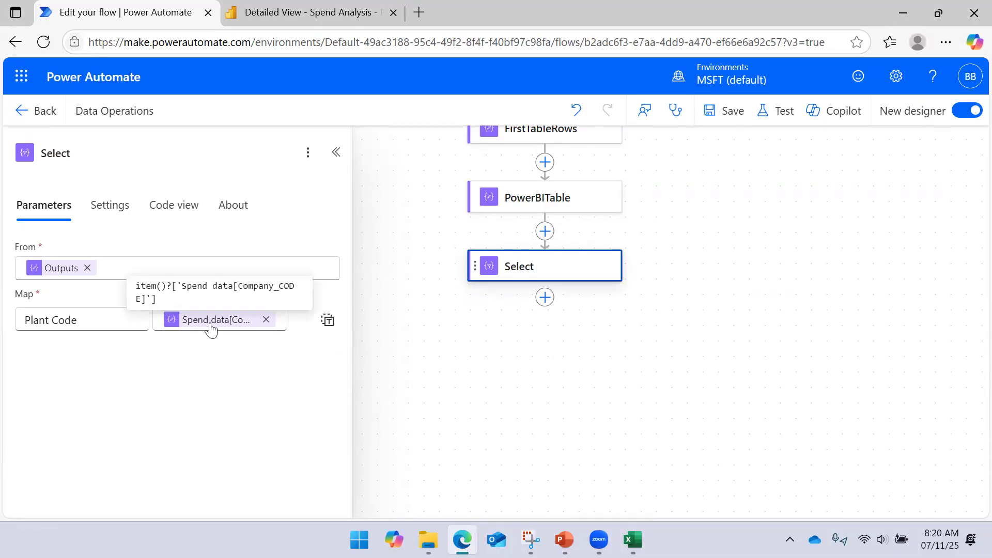
click(649, 336)
- Run the Data Operations flow again as a manual test
click(777, 110)
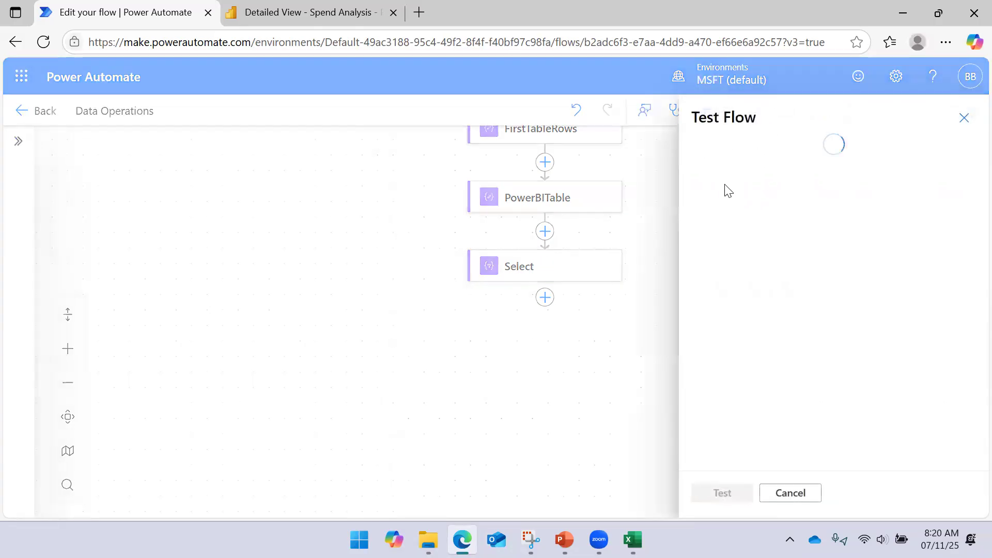
click(718, 158)
click(721, 494)
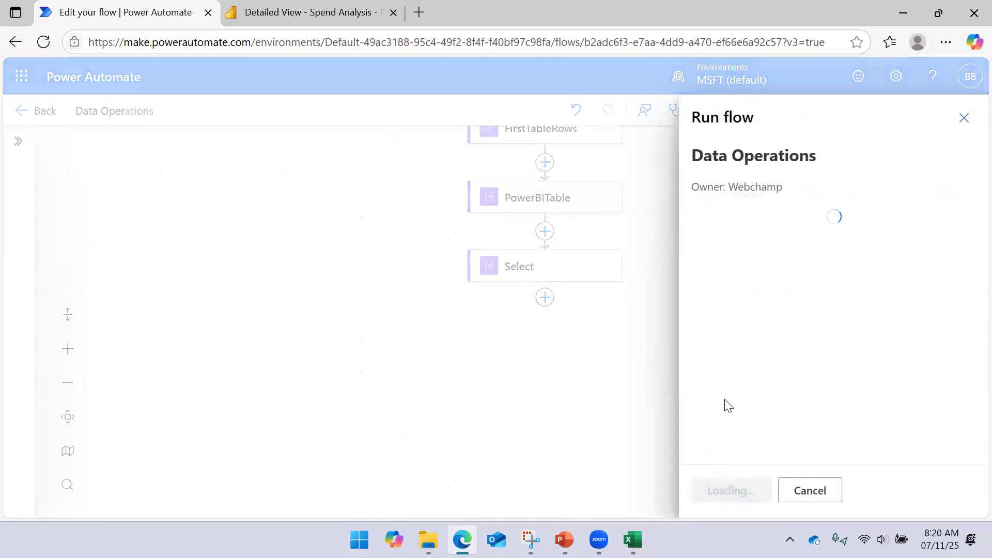
click(730, 490)
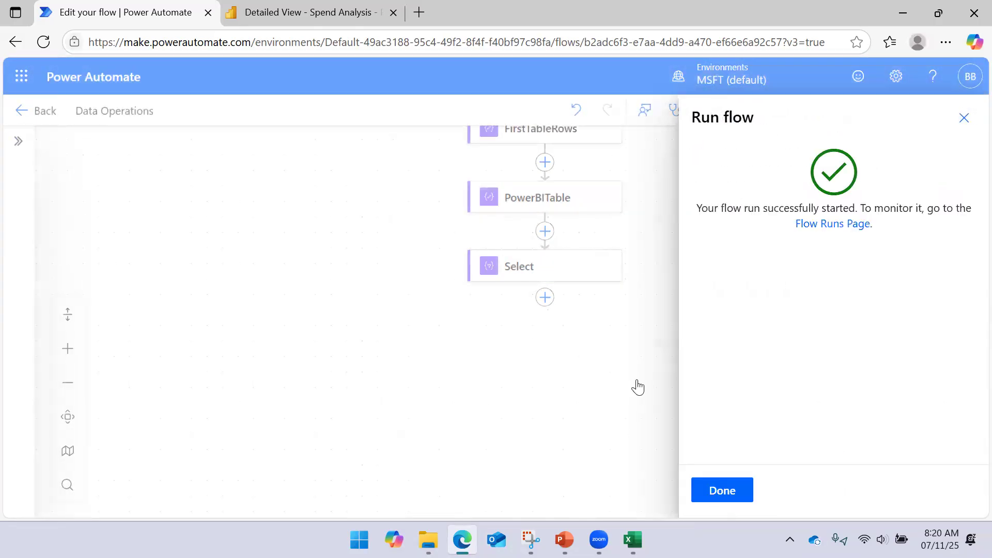
click(708, 489)
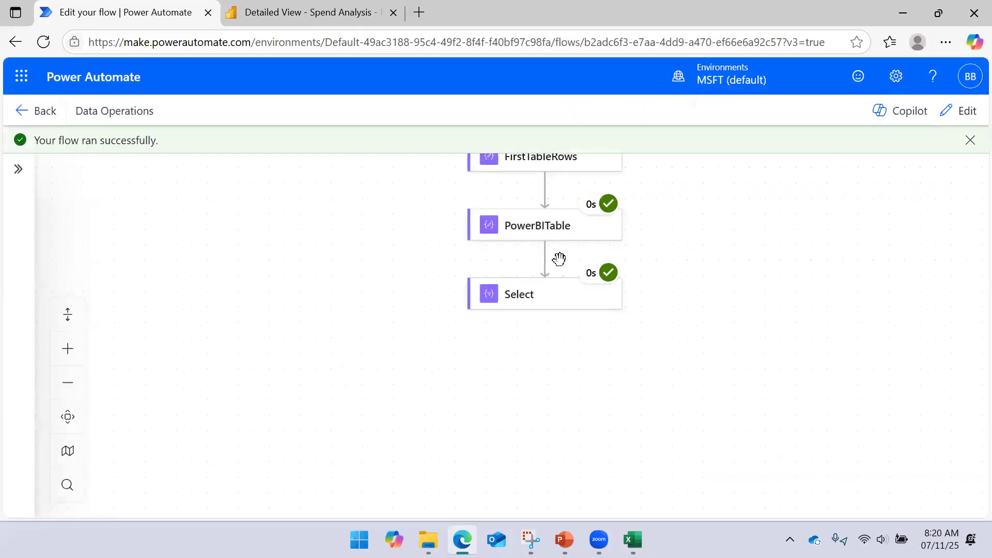
- Inspect the Select action's raw output from the new run and highlight the first Plant Code key
click(556, 299)
scroll(252, 366, down, 2)
scroll(252, 365, down, 2)
scroll(321, 370, down, 3)
click(307, 391)
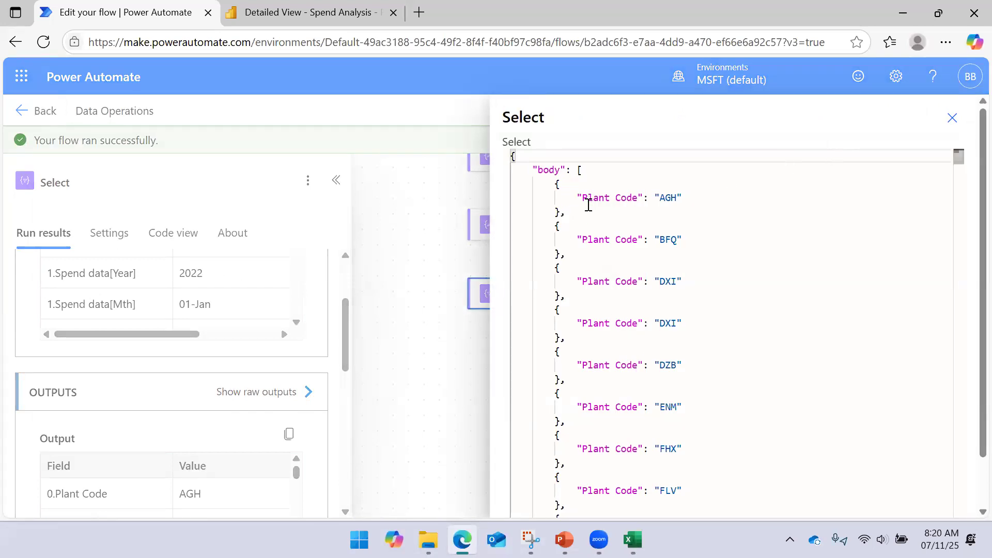
drag(585, 197, 637, 199)
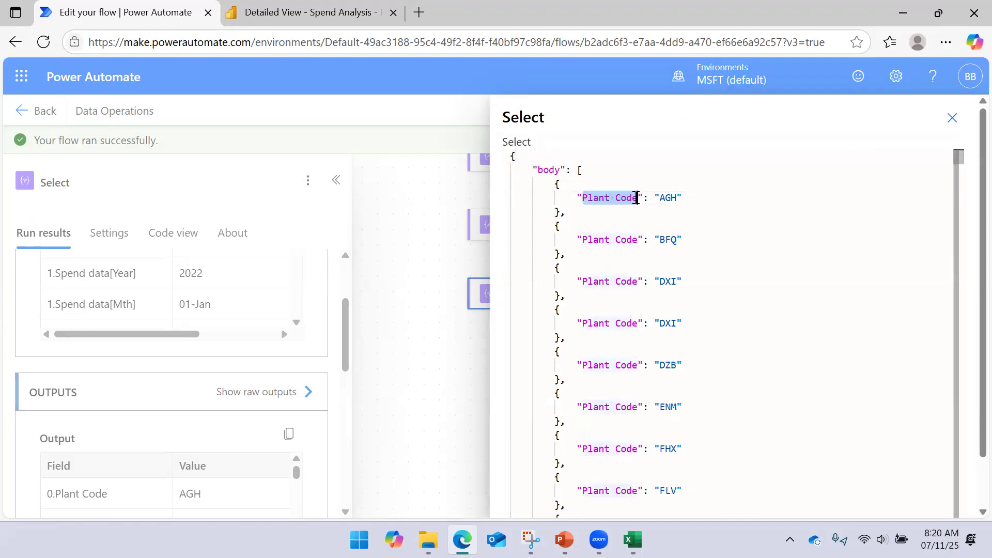
click(954, 119)
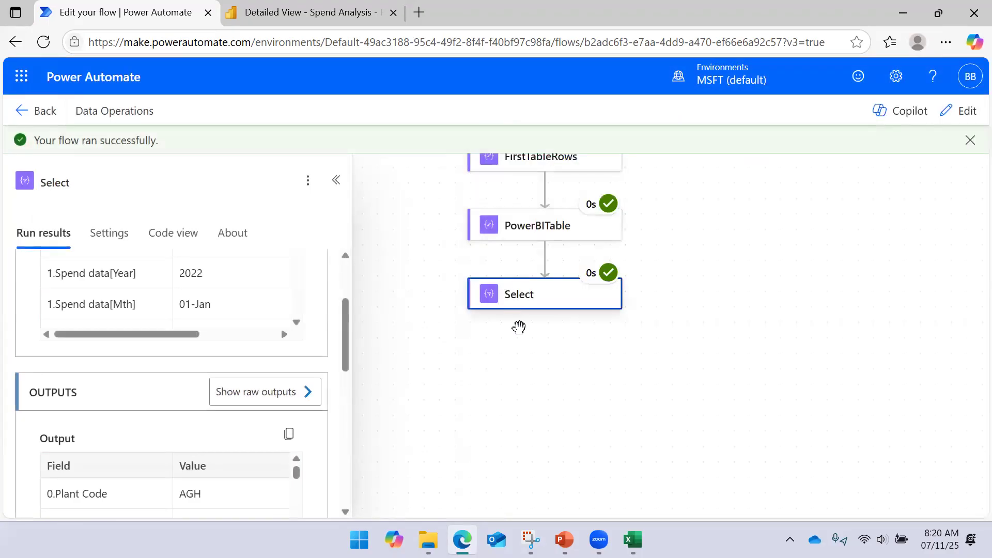
- Reopen the flow for editing and consult the Select Operation slide in PowerPoint once more before minimizing it
click(958, 111)
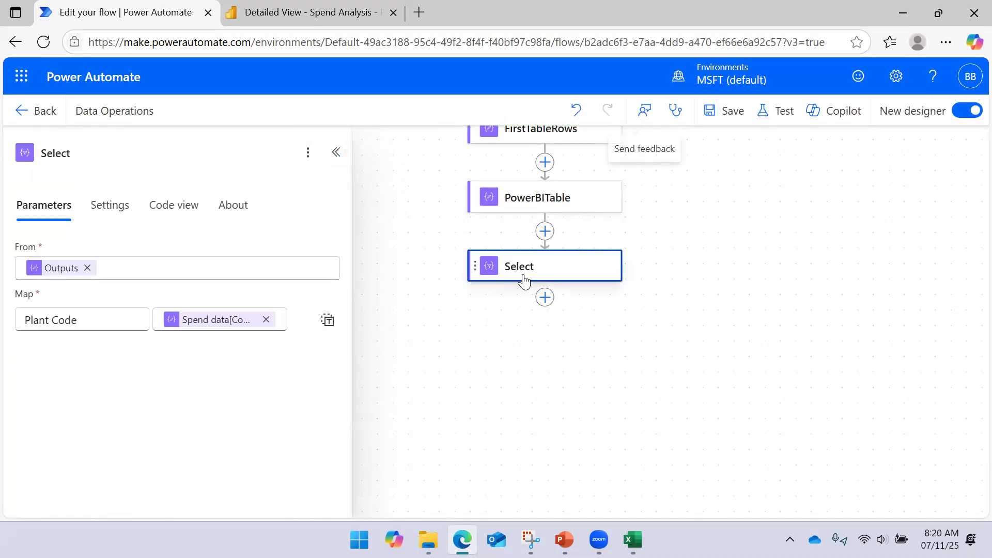
click(565, 540)
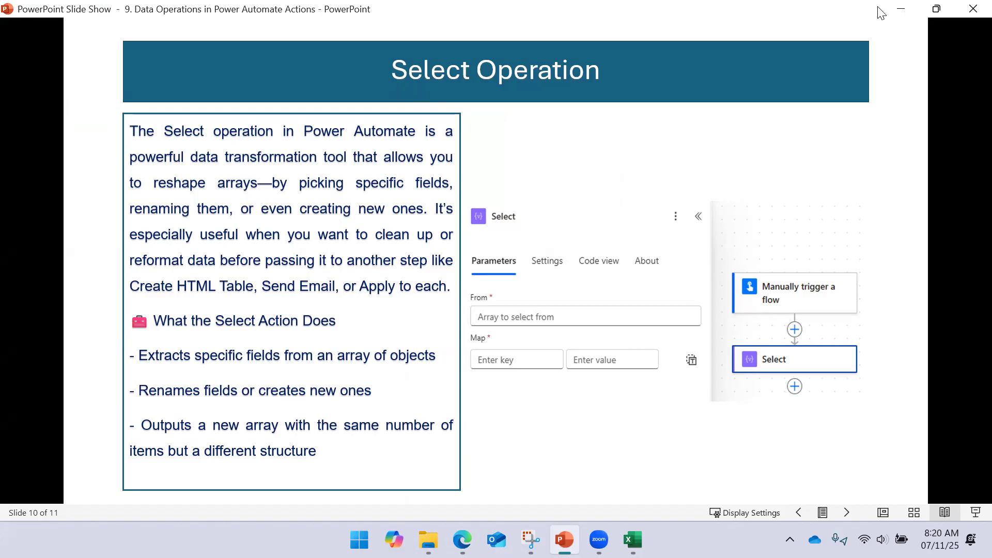
click(899, 9)
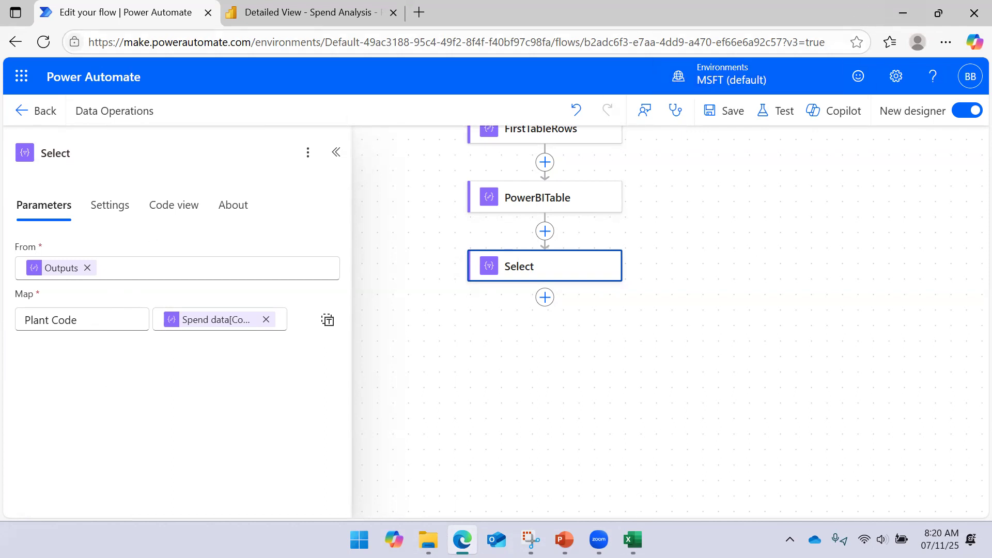
- Check the exported column headers in Excel, return to the flow and add a Company key to the Select action's mapping
click(633, 539)
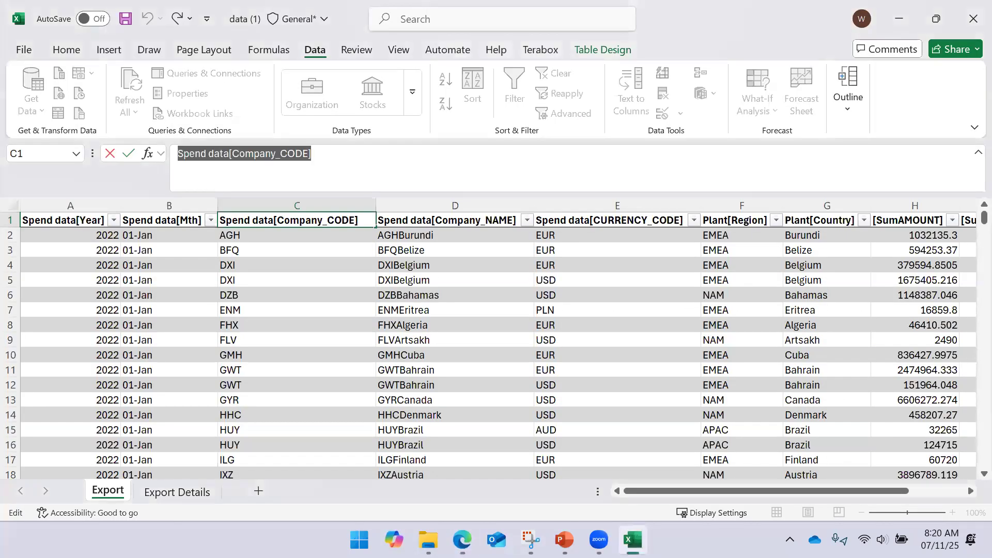
key(alt+Tab)
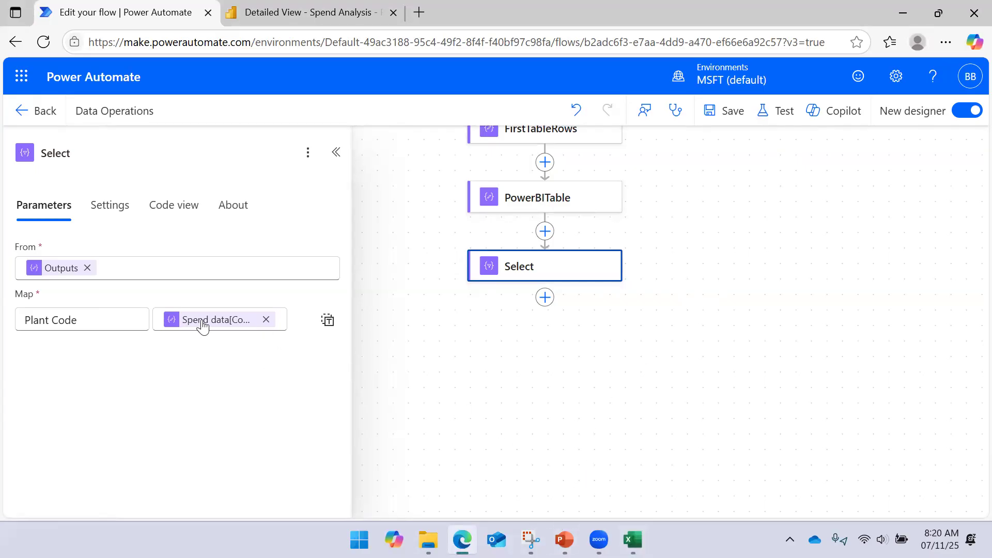
click(118, 321)
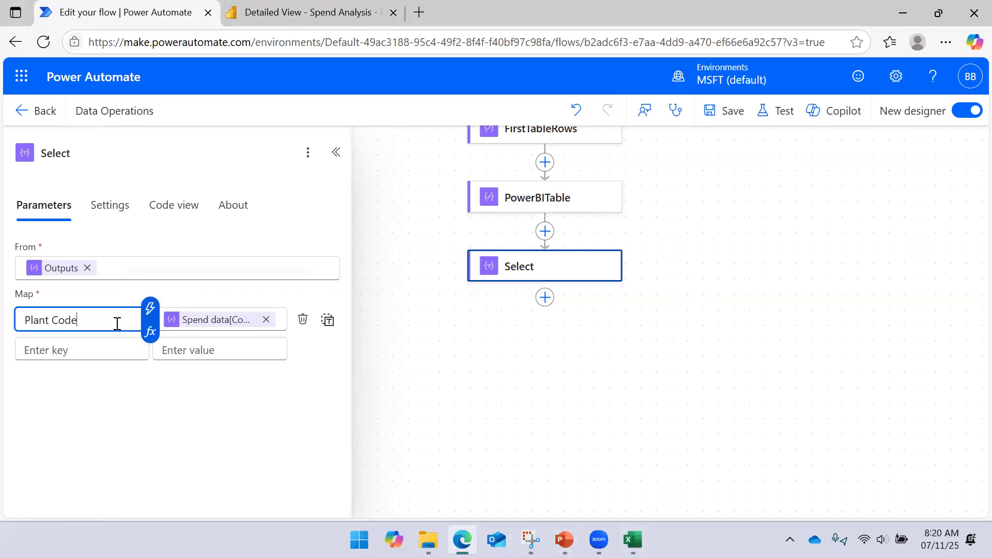
click(96, 349)
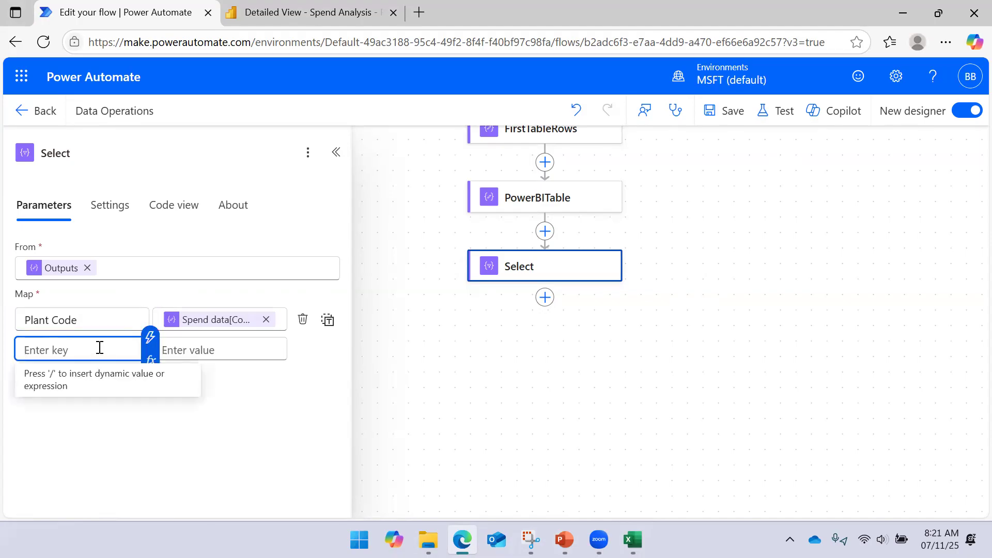
text(Pl)
key(BackSpace)
text(Pla)
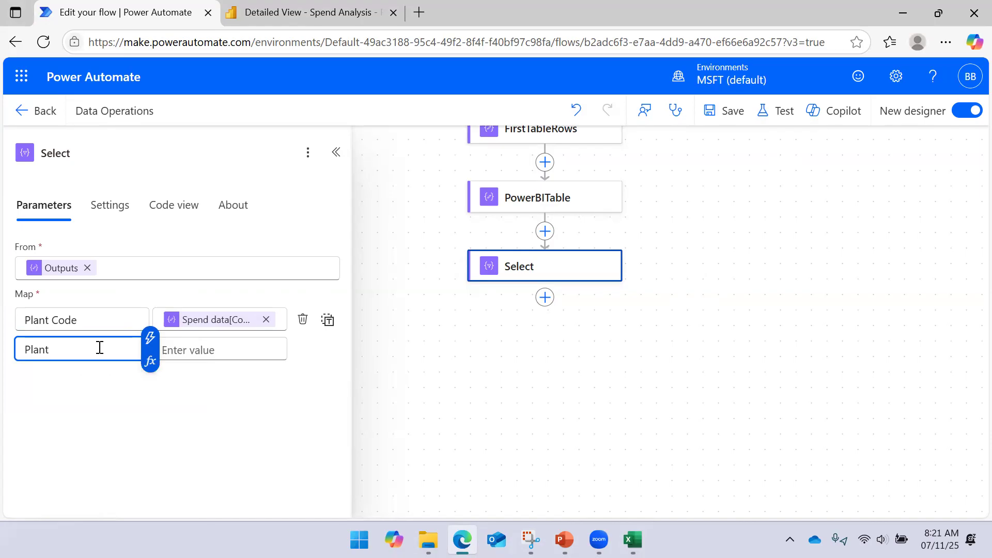
key(BackSpace)
key(BackSpace)
text(Compan)
- Begin an item()?[''] expression as the value for the Company key
click(187, 352)
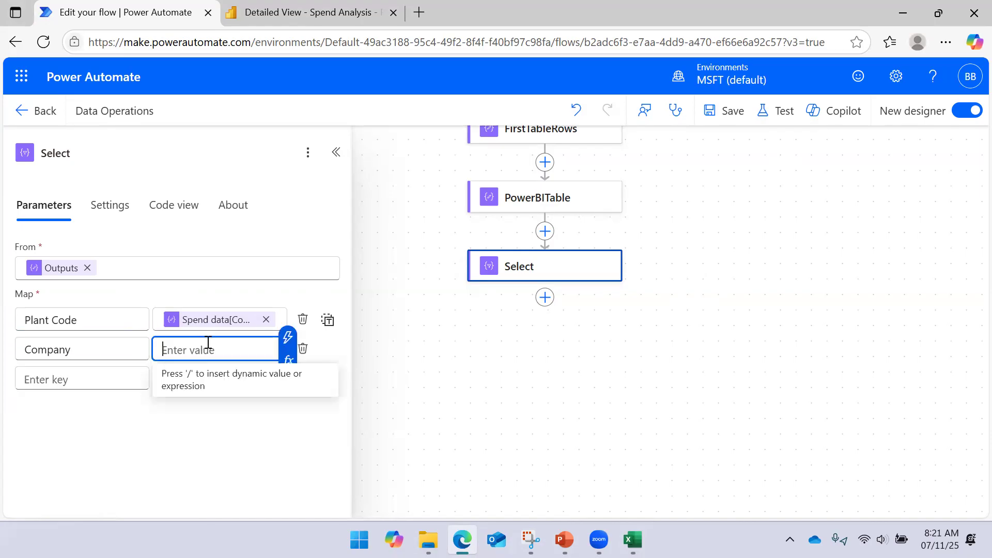
click(318, 367)
text(it)
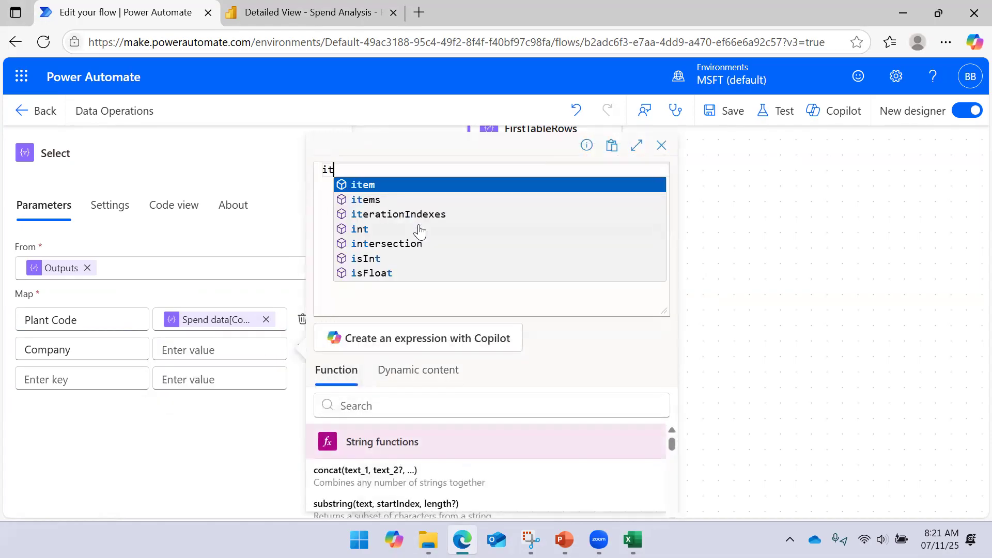
key(Return)
text(?[')
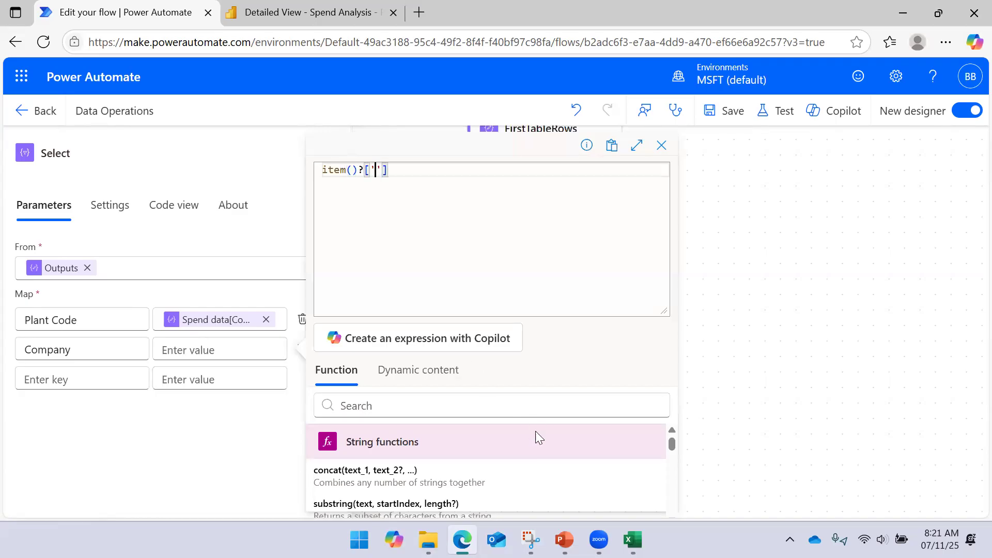
- Copy the Spend data[Company_NAME] header from the Excel export into the expression's quotes and add the expression as the Company value
mouse_move(633, 539)
click(637, 481)
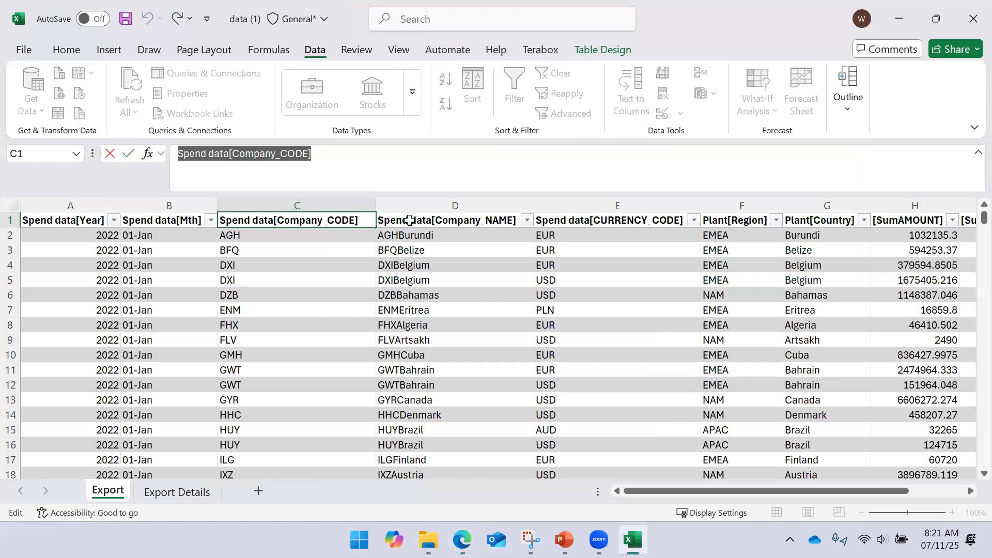
click(409, 220)
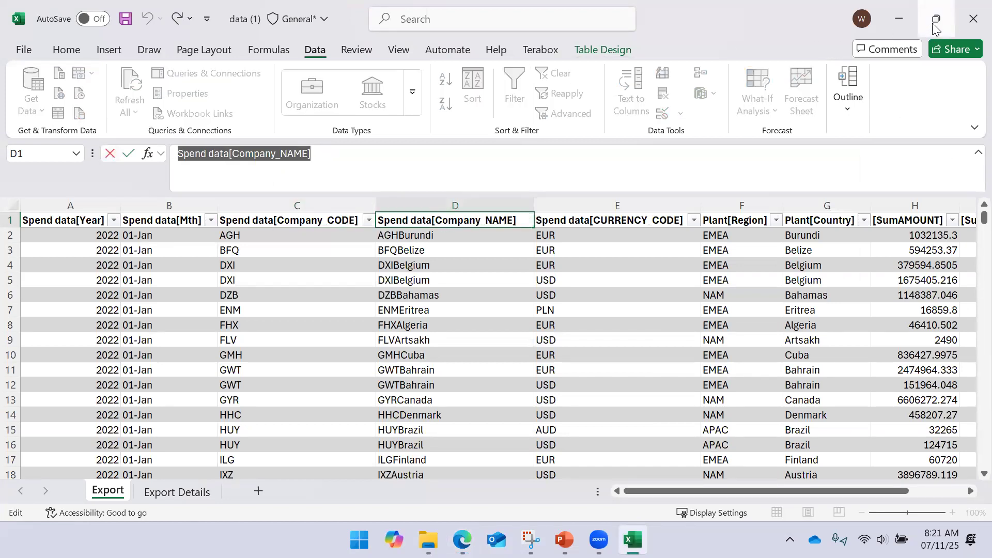
click(899, 19)
text(Spend data[Company_NAME])
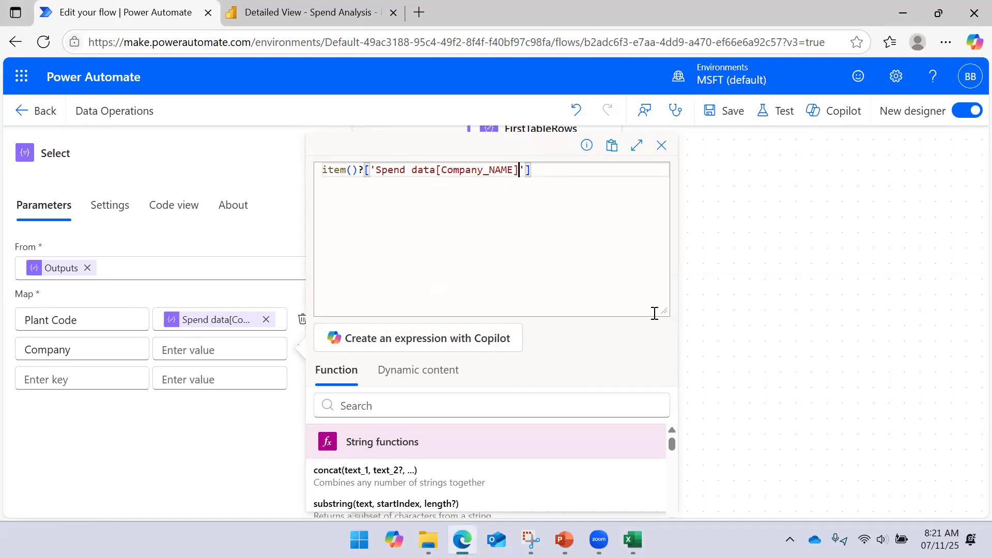
drag(661, 311, 639, 164)
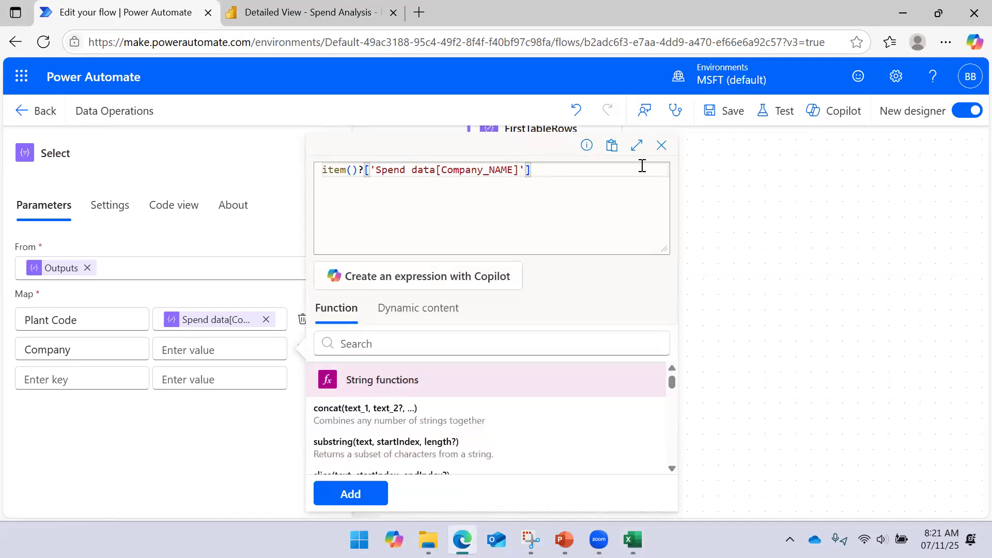
click(350, 493)
- Save the Data Operations flow and run it as a manual test
click(719, 122)
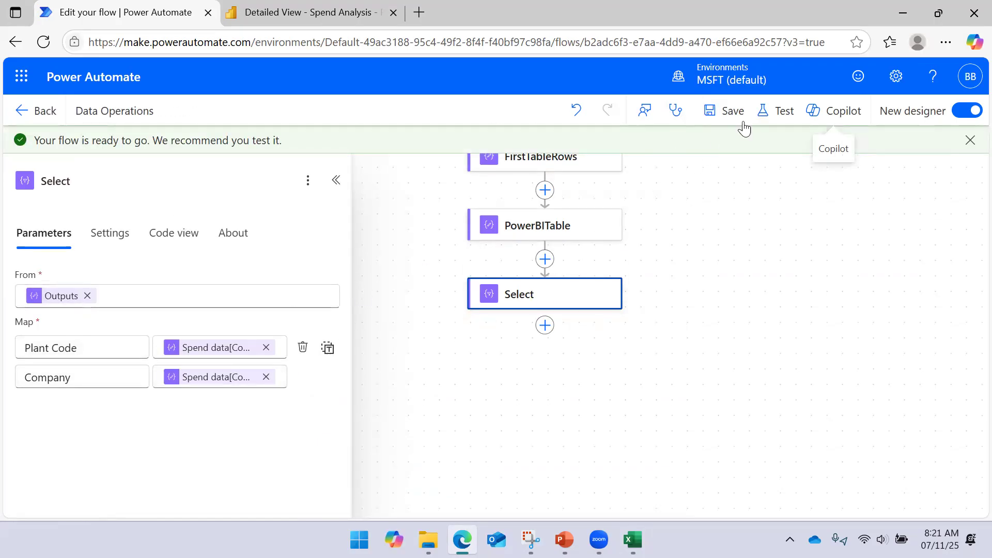
click(764, 109)
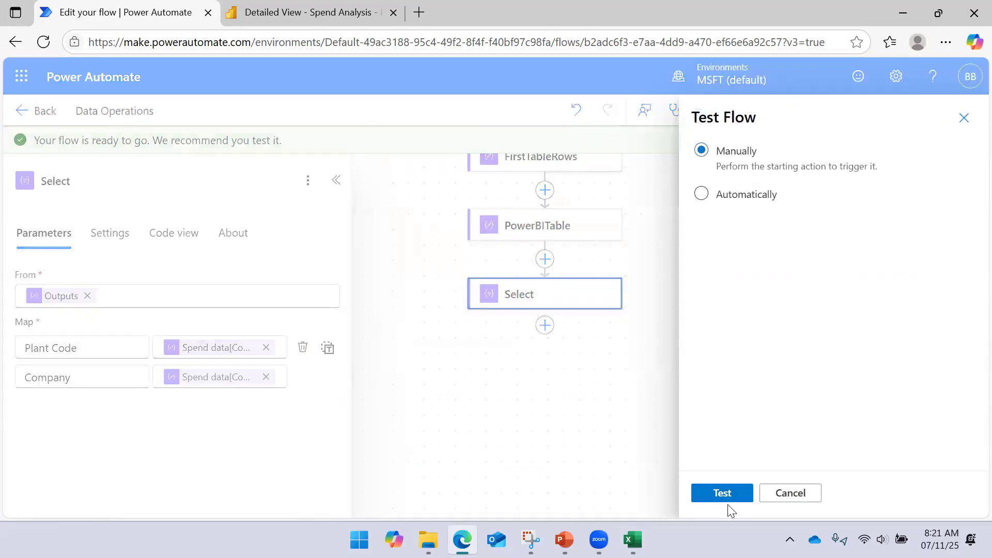
click(727, 491)
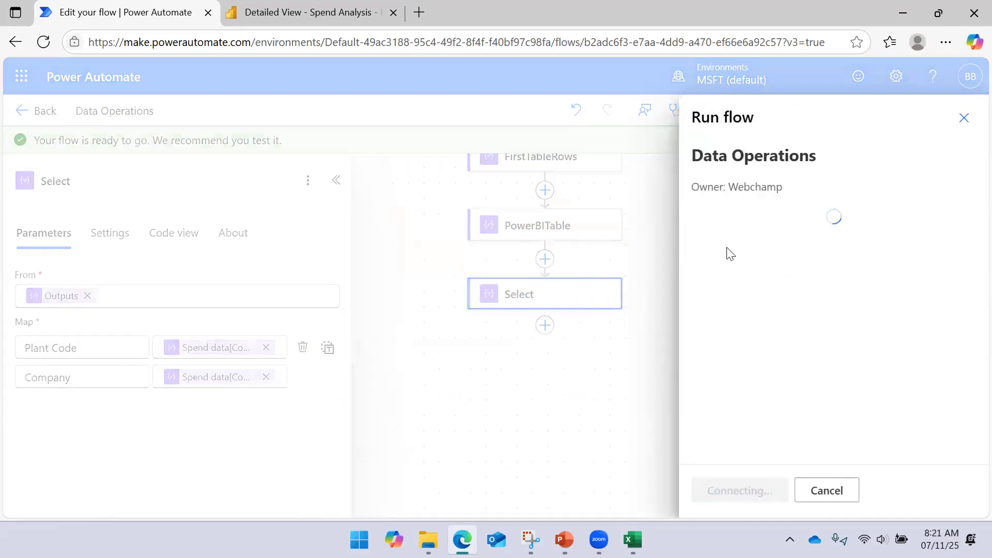
click(734, 491)
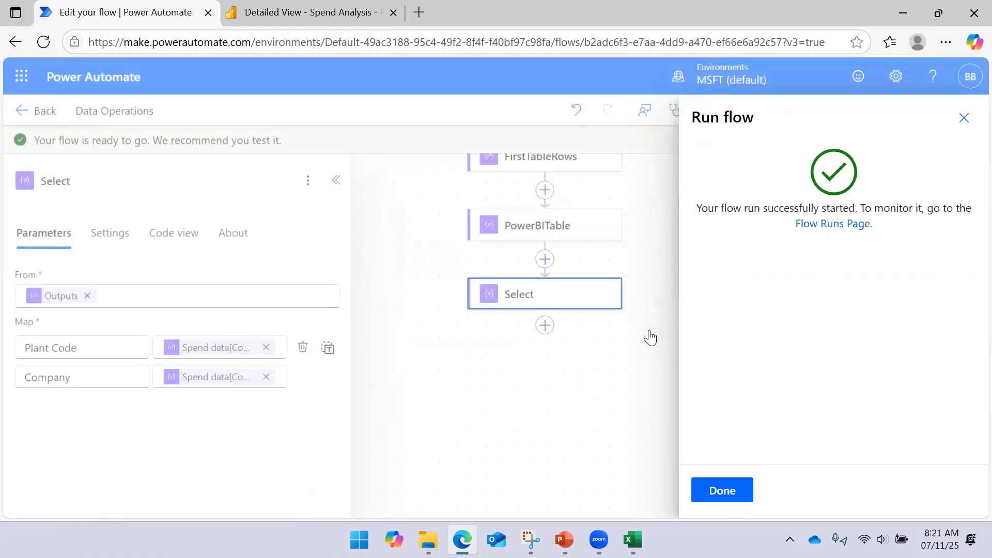
click(717, 484)
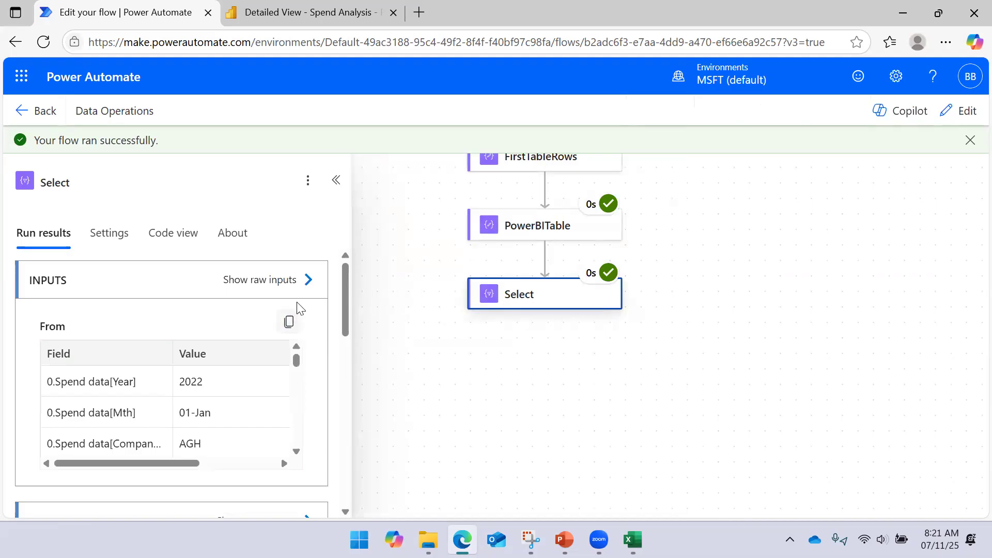
- Examine the Select action's raw output for the Plant Code and Company pairs, highlighting the first Plant Code entry, and close it
scroll(284, 336, down, 3)
click(304, 394)
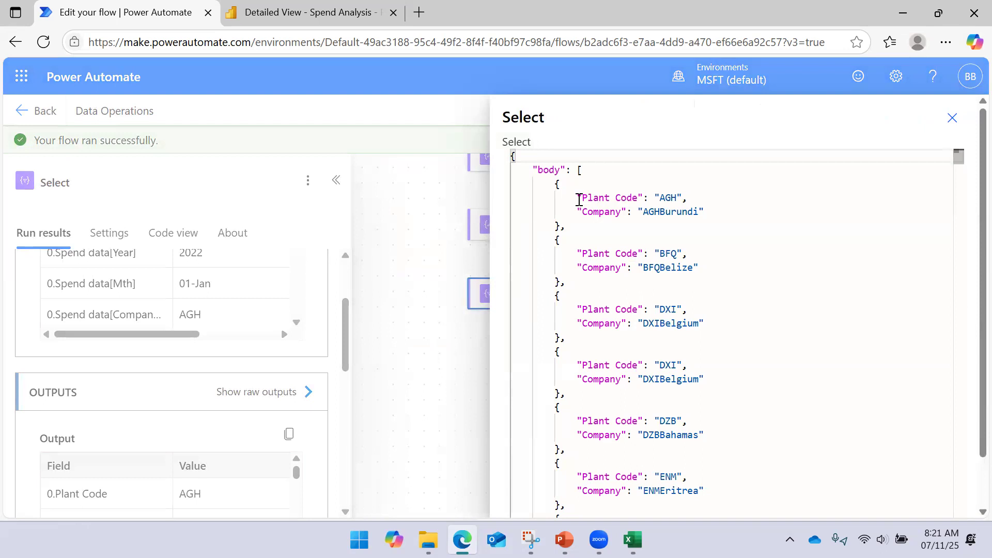
drag(577, 198, 688, 197)
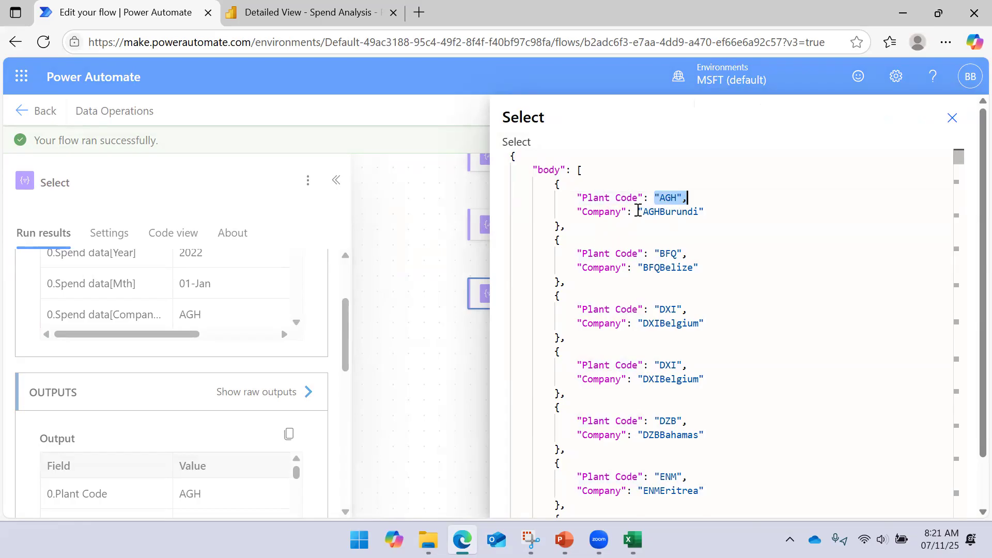
scroll(683, 251, down, 1)
scroll(687, 232, up, 1)
click(953, 119)
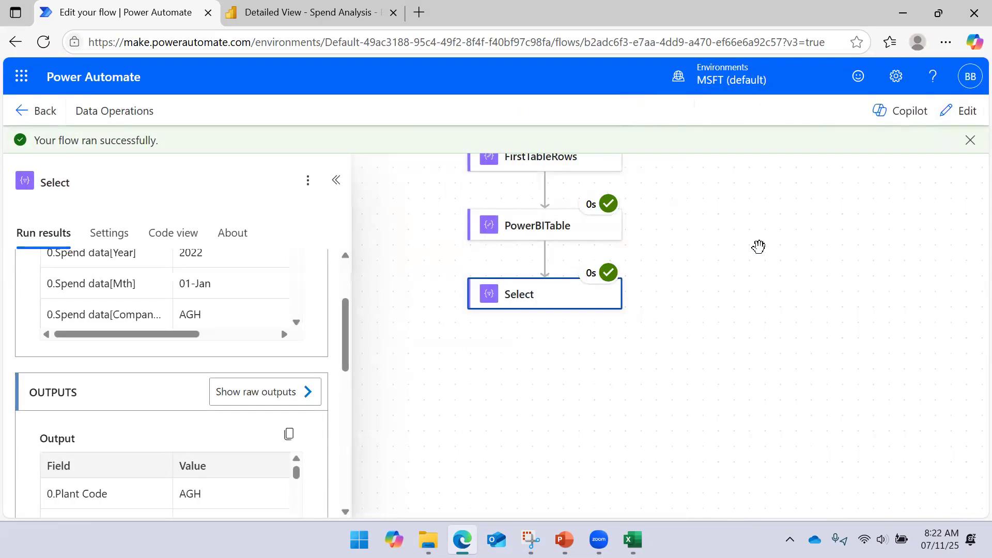
- Collapse and reopen the Select action's run details, and switch to PowerPoint to view the Select Operation slide
click(556, 298)
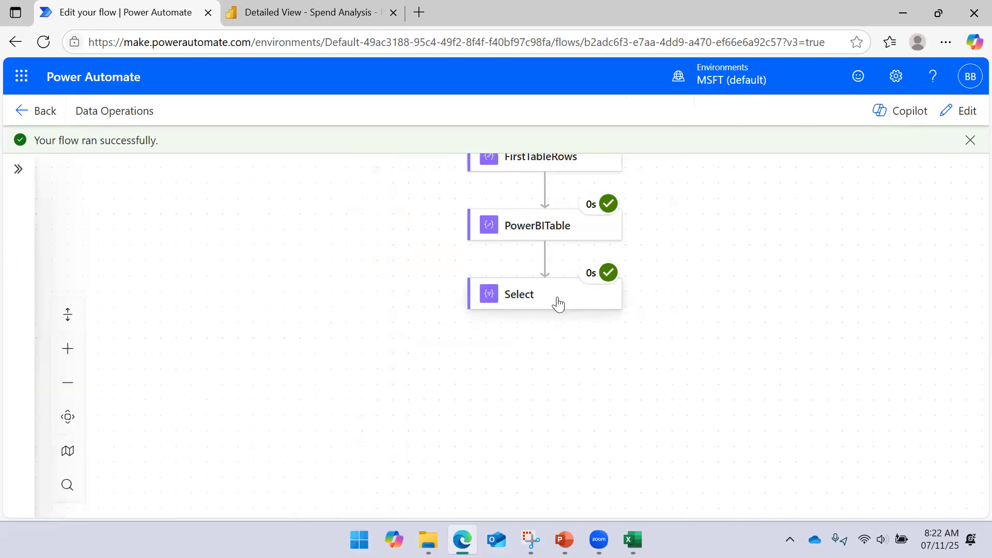
click(558, 304)
click(564, 539)
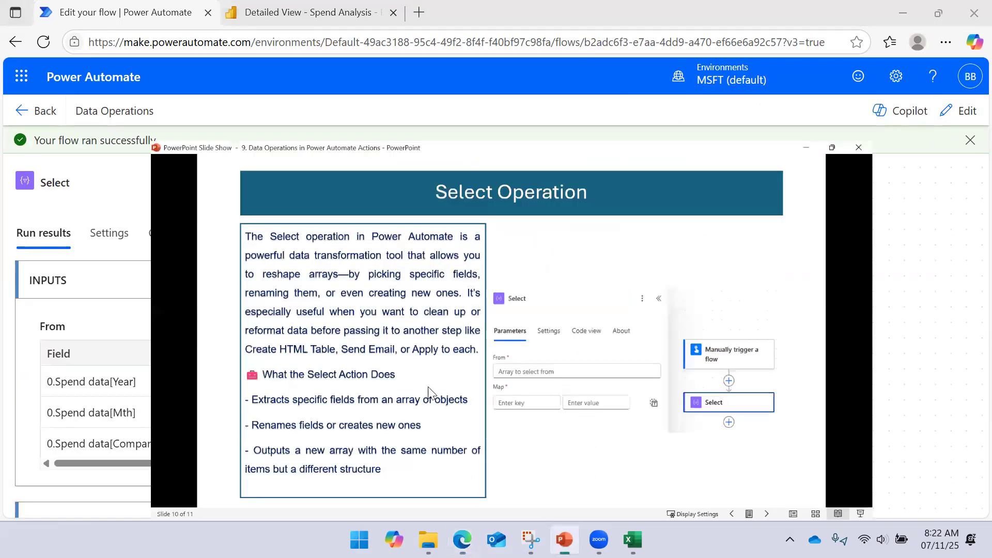
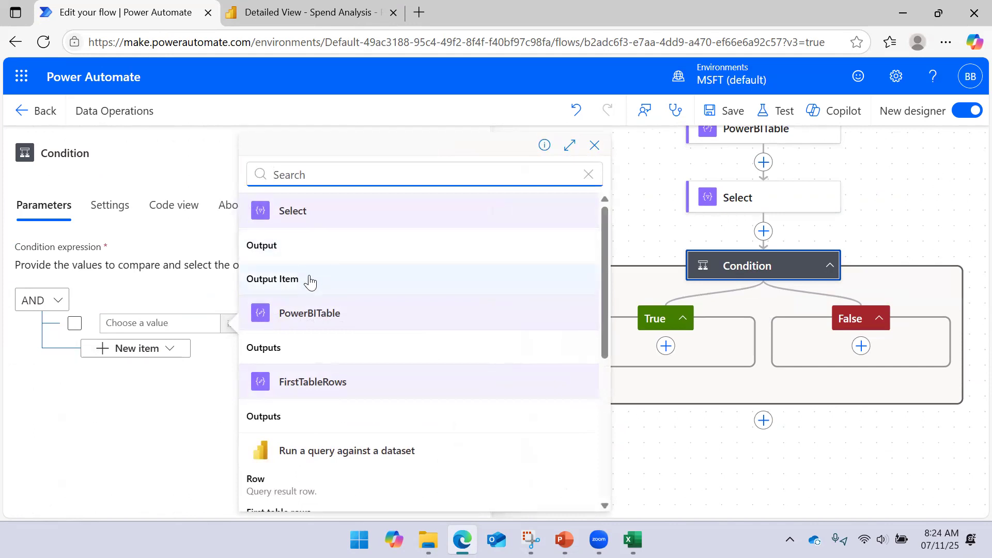
- Examine the dynamic content offered for the Condition's first value and the parameters of the PowerBITable and Select actions
scroll(311, 258, down, 6)
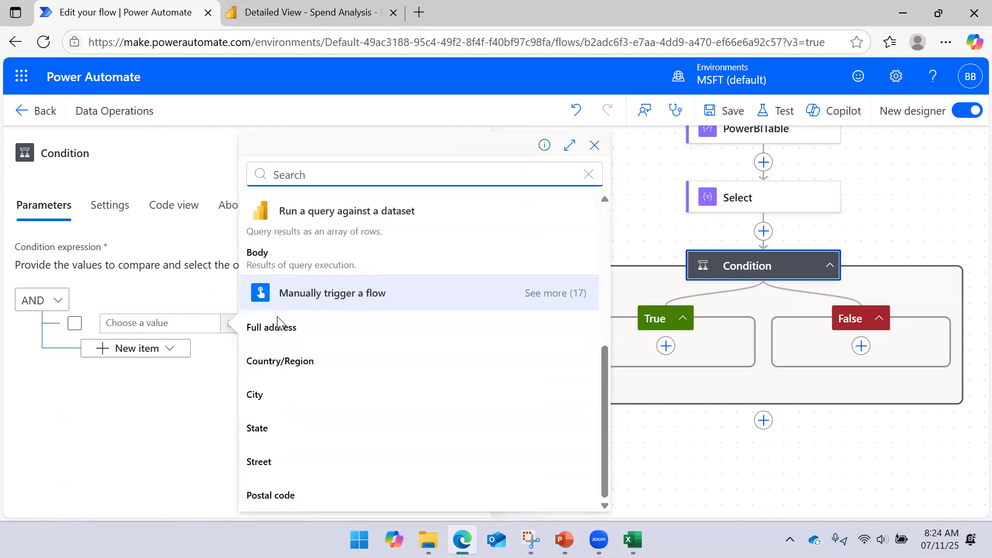
scroll(520, 493, up, 6)
click(655, 443)
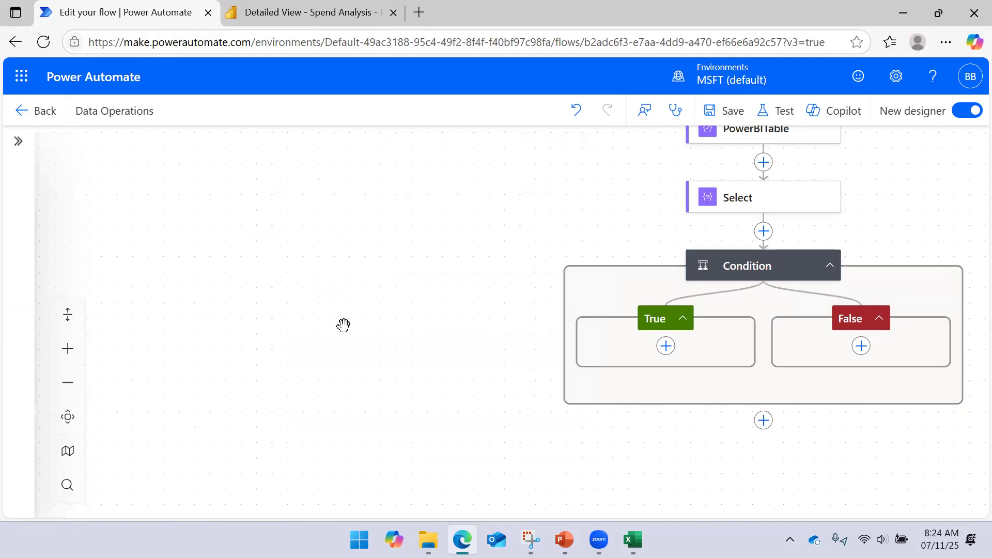
drag(343, 326, 242, 341)
drag(368, 248, 337, 296)
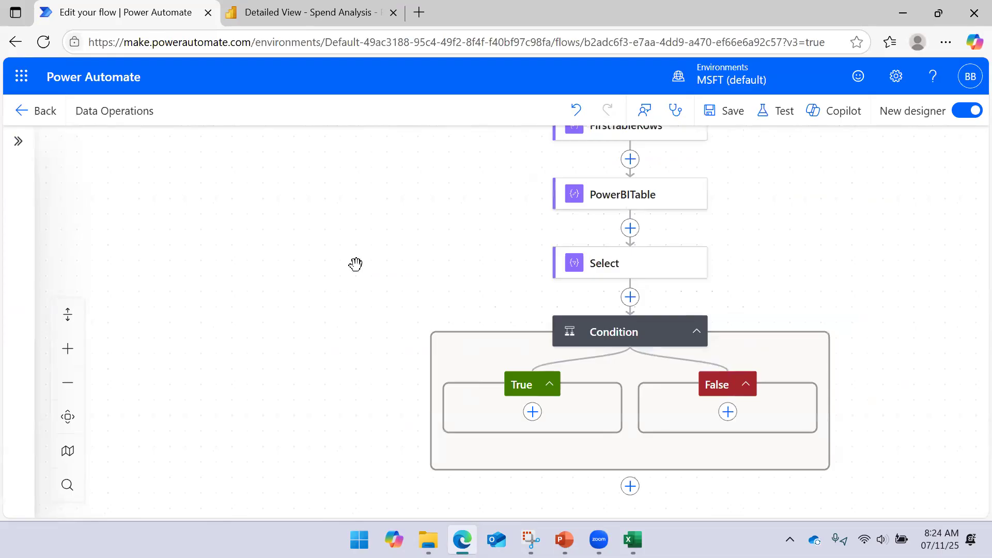
drag(355, 264, 335, 297)
mouse_move(766, 253)
mouse_down()
mouse_move(752, 290)
mouse_move(739, 264)
mouse_move(735, 305)
mouse_move(735, 220)
mouse_up()
drag(717, 297, 731, 241)
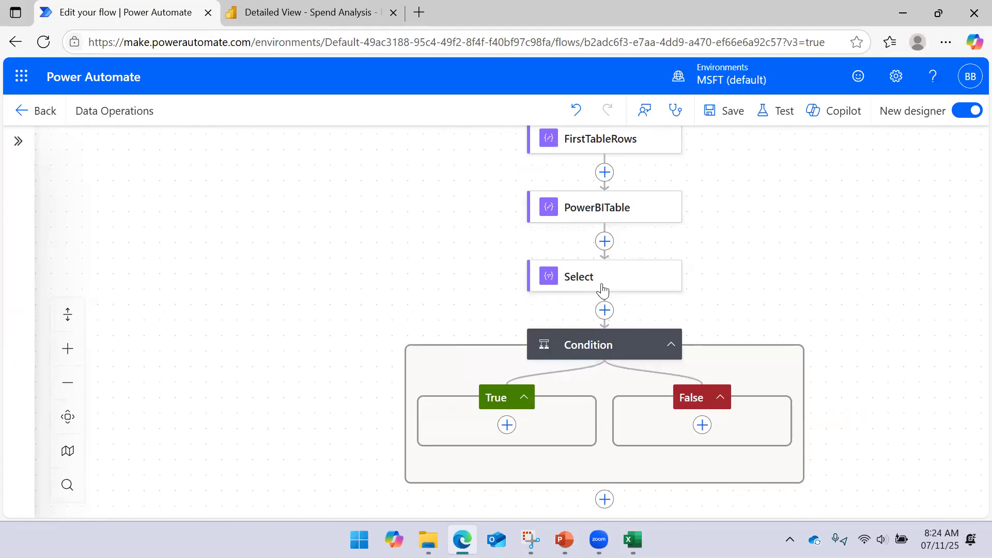
click(613, 223)
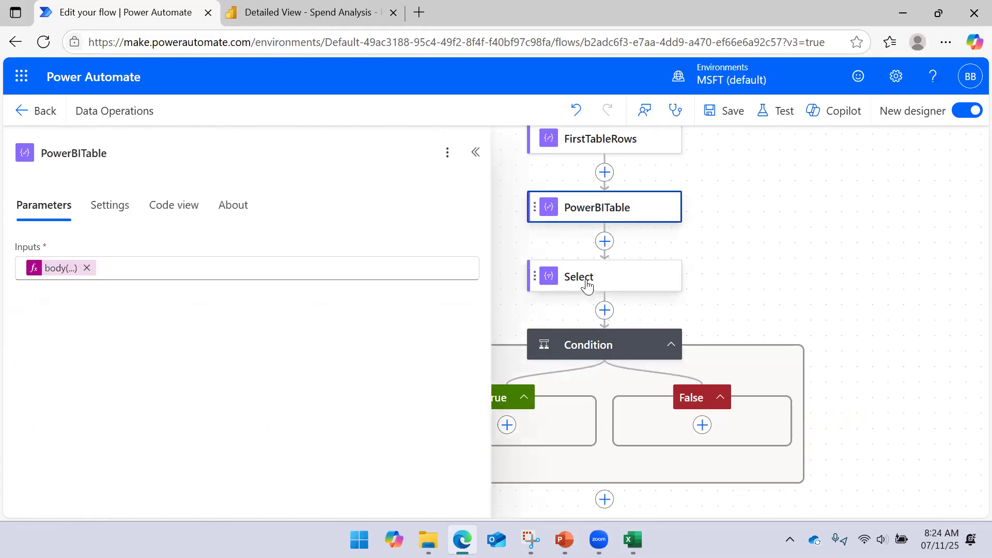
click(587, 284)
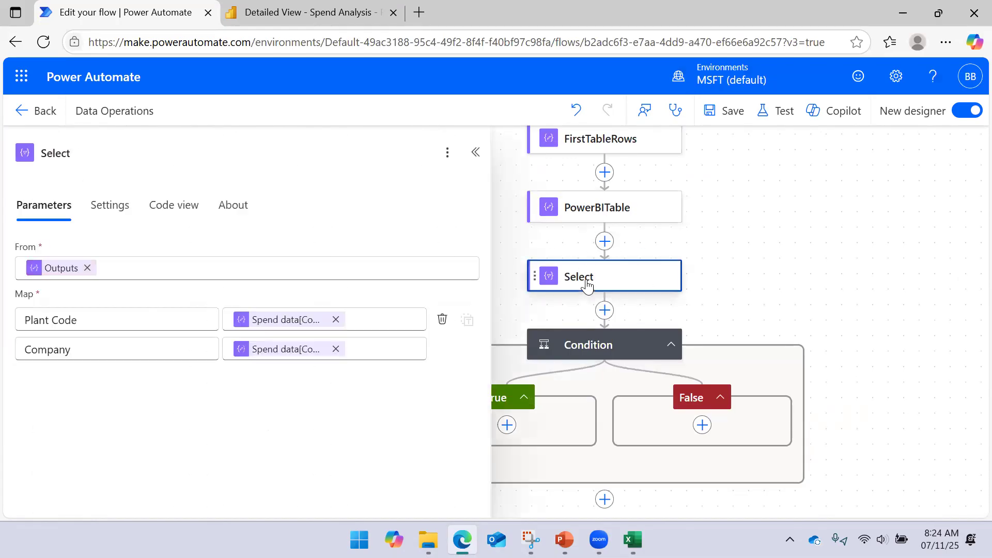
click(766, 261)
- Delete the Select action from the Data Operations flow
right_click(627, 271)
click(665, 287)
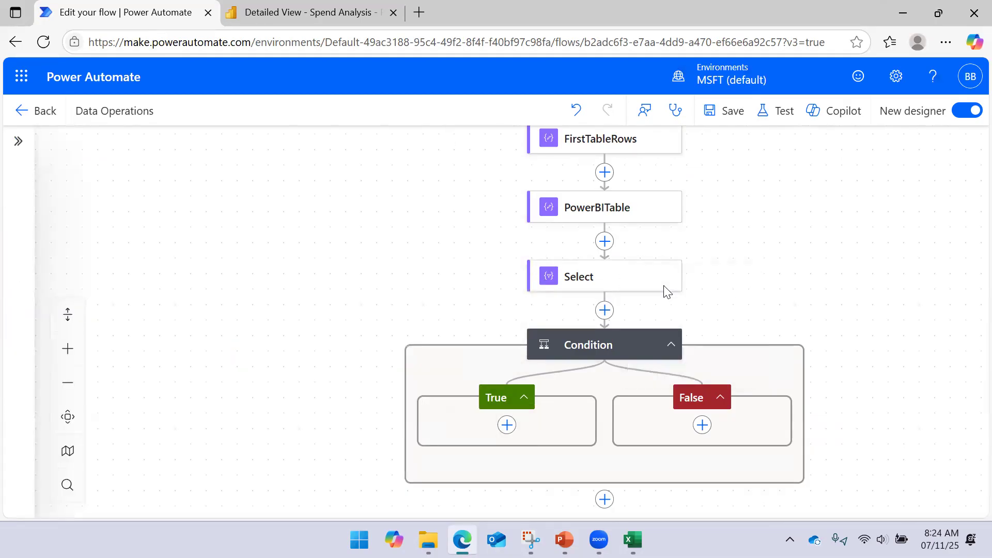
click(663, 325)
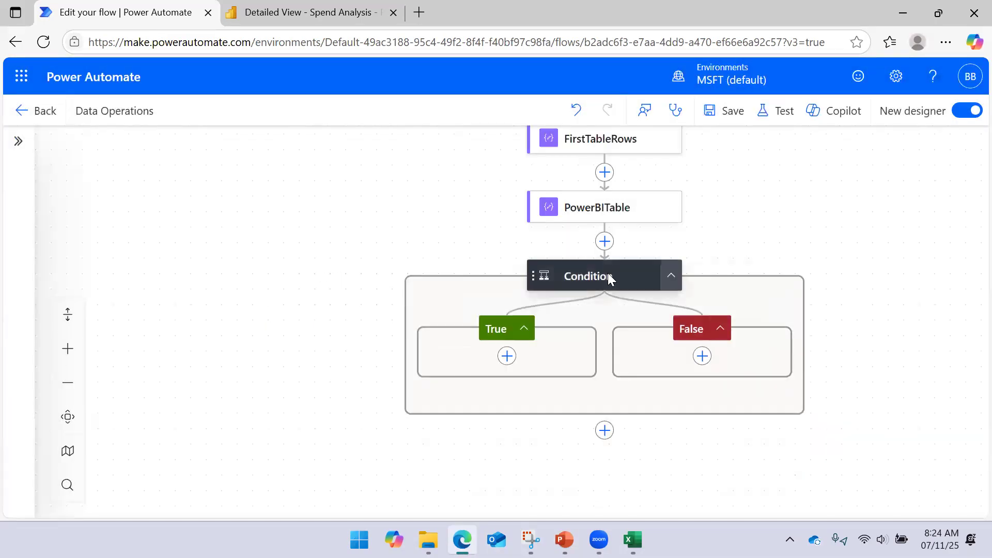
- Try to delete the Condition action from the flow
right_click(607, 273)
click(647, 288)
click(647, 326)
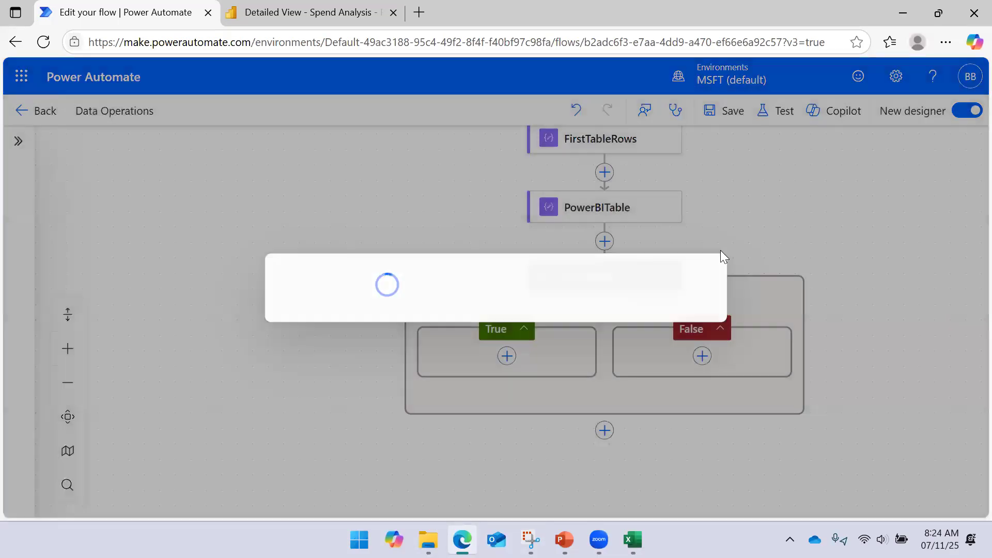
- Examine the dynamic content offered for the Condition's first value and compare it with the column headers in the Excel export
click(587, 285)
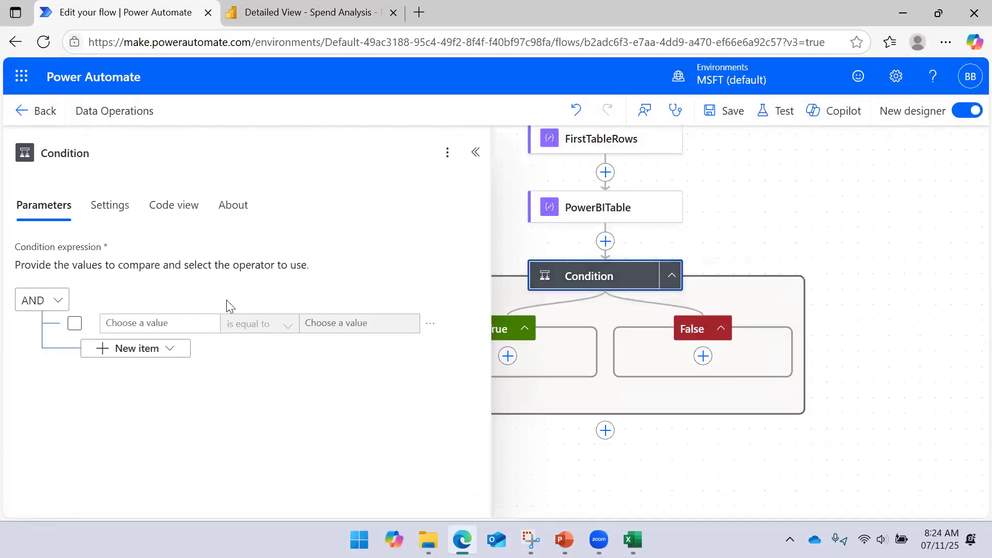
click(182, 322)
click(219, 313)
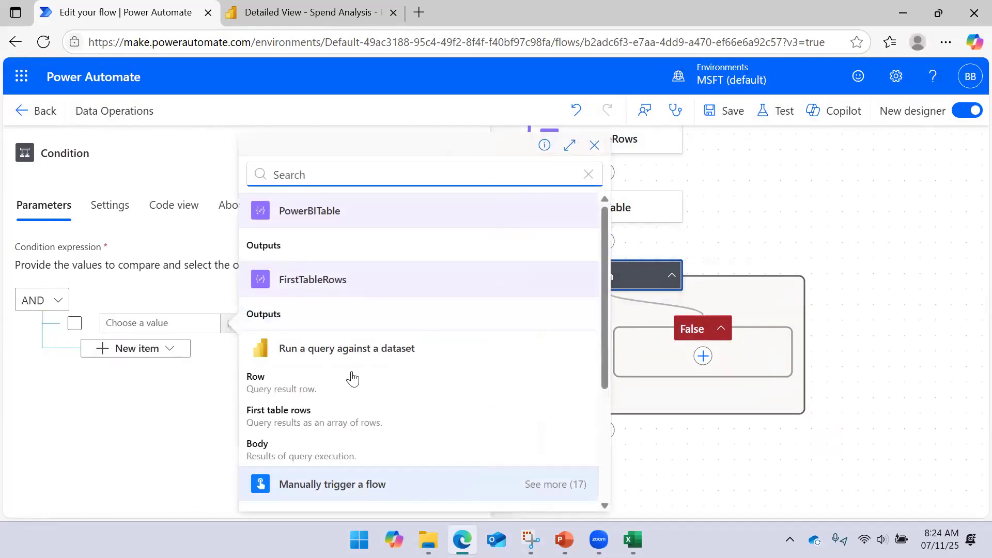
click(722, 477)
click(632, 540)
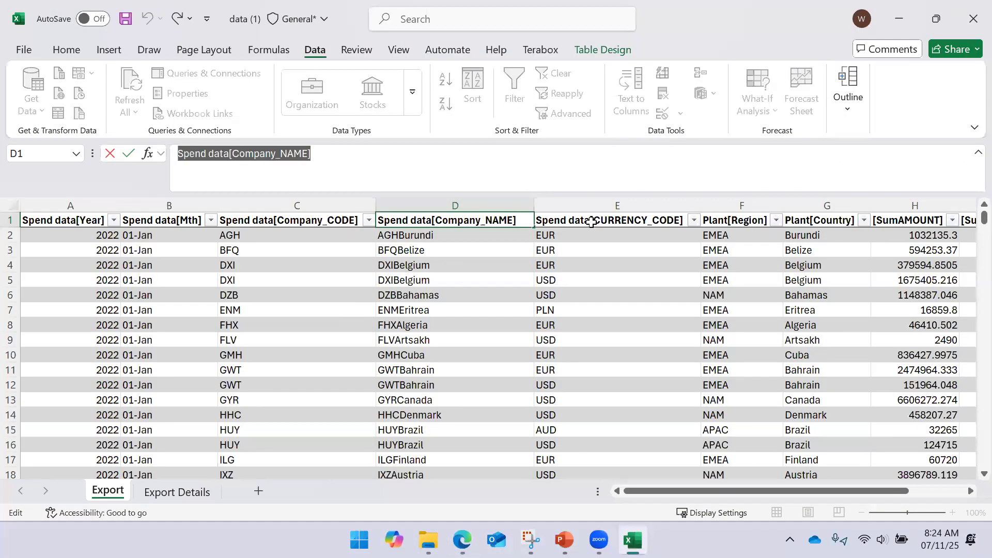
click(902, 20)
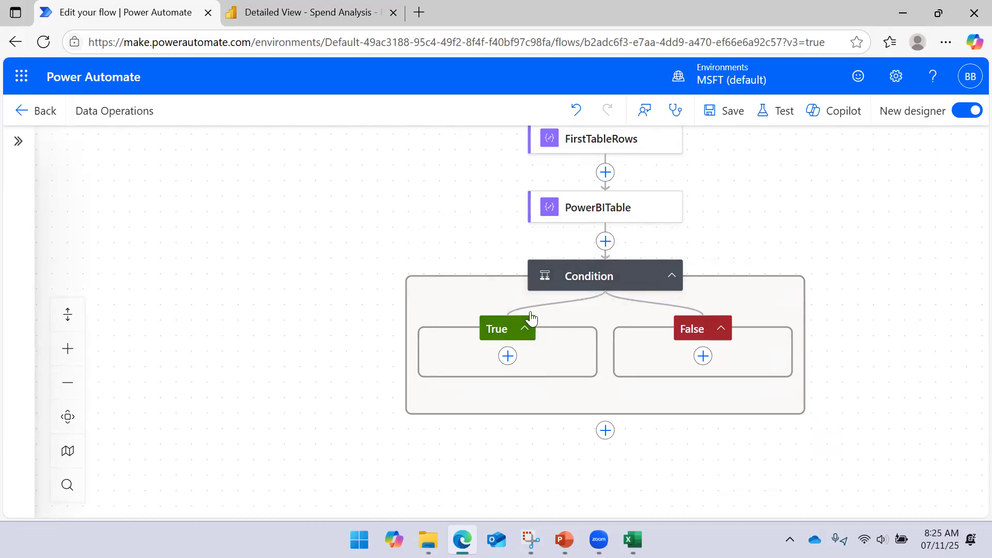
click(595, 270)
click(197, 320)
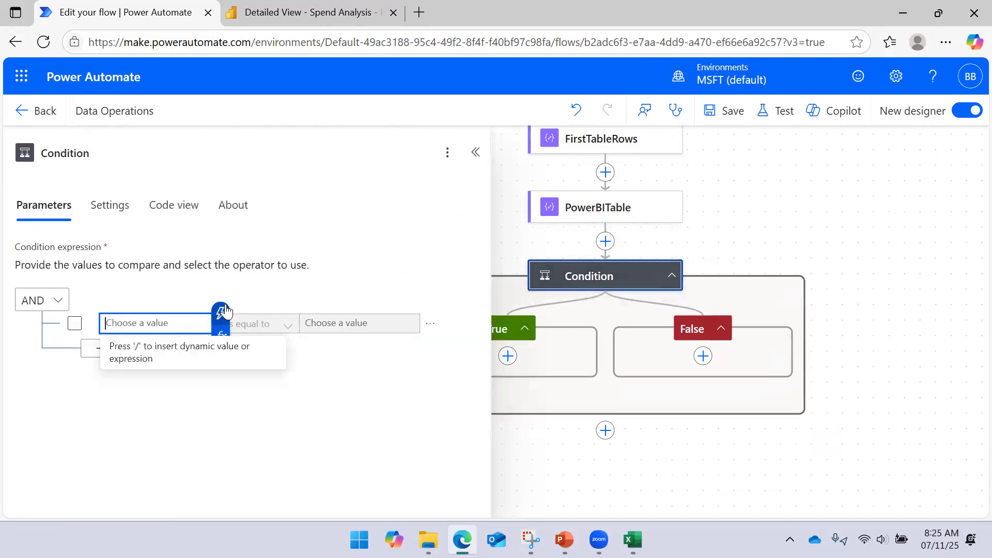
click(222, 319)
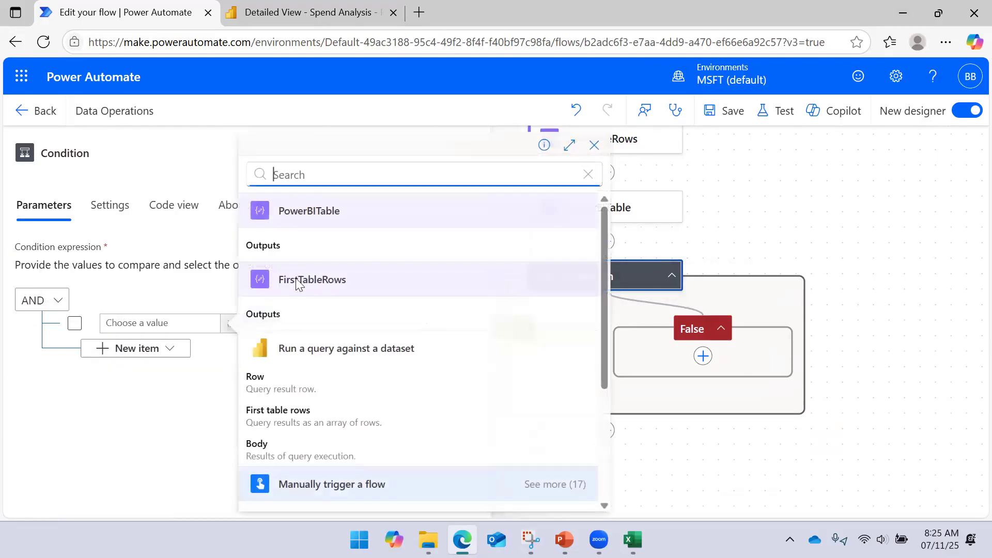
scroll(320, 310, down, 3)
scroll(320, 333, up, 3)
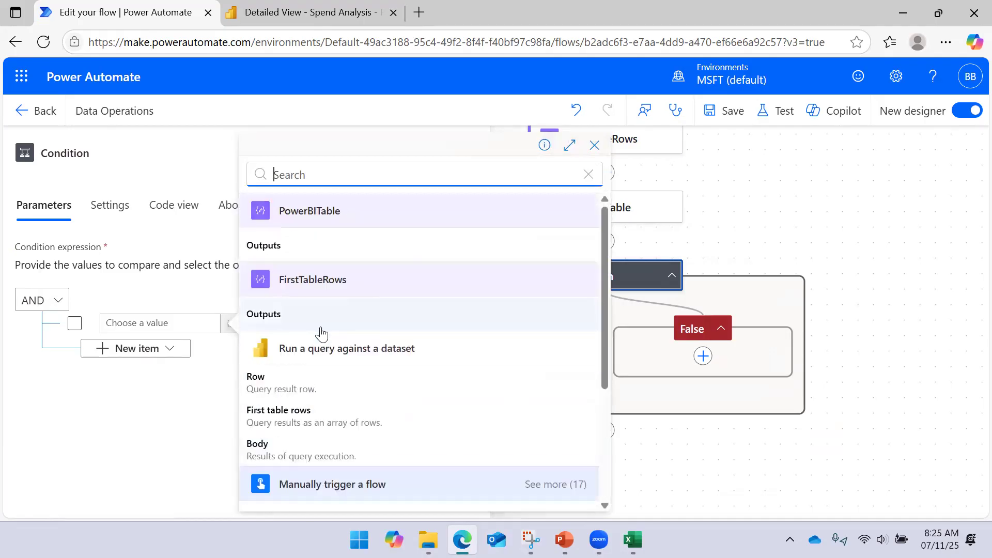
click(826, 271)
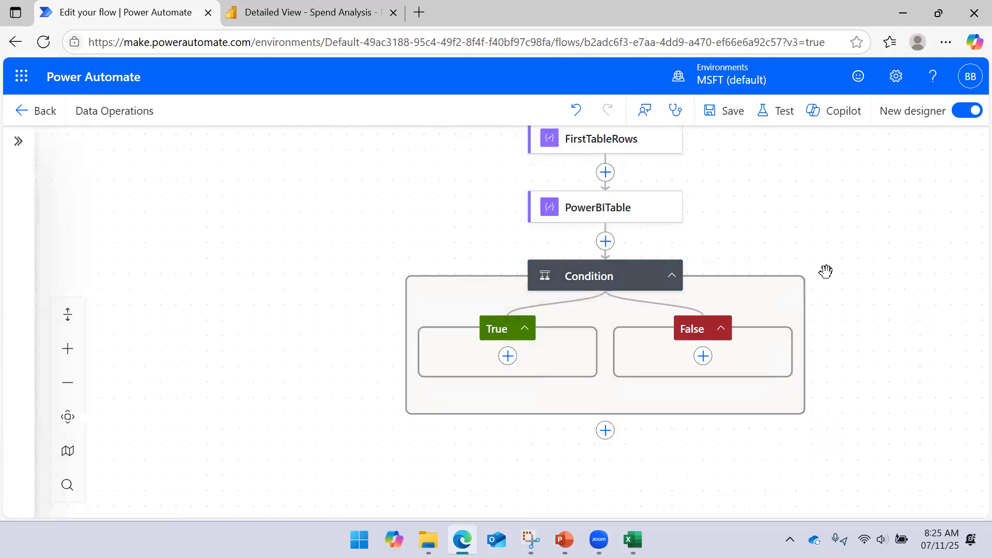
click(632, 540)
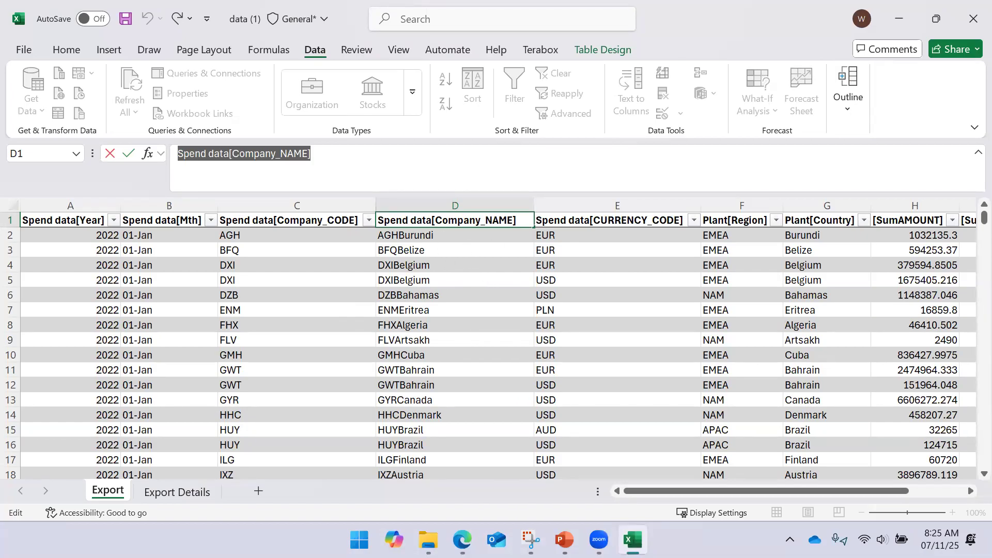
click(899, 18)
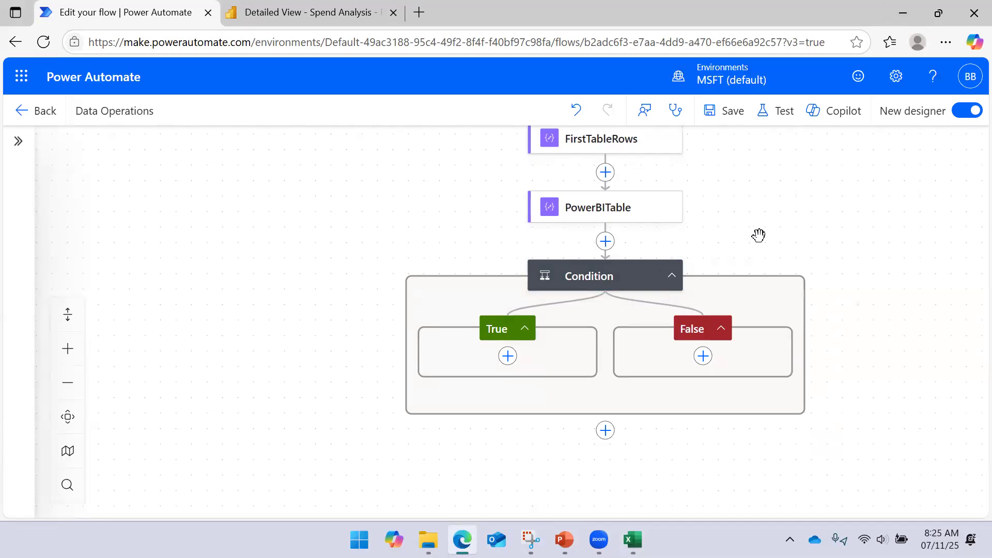
- Delete the Condition action together with its True and False branches
right_click(611, 280)
click(641, 295)
click(671, 330)
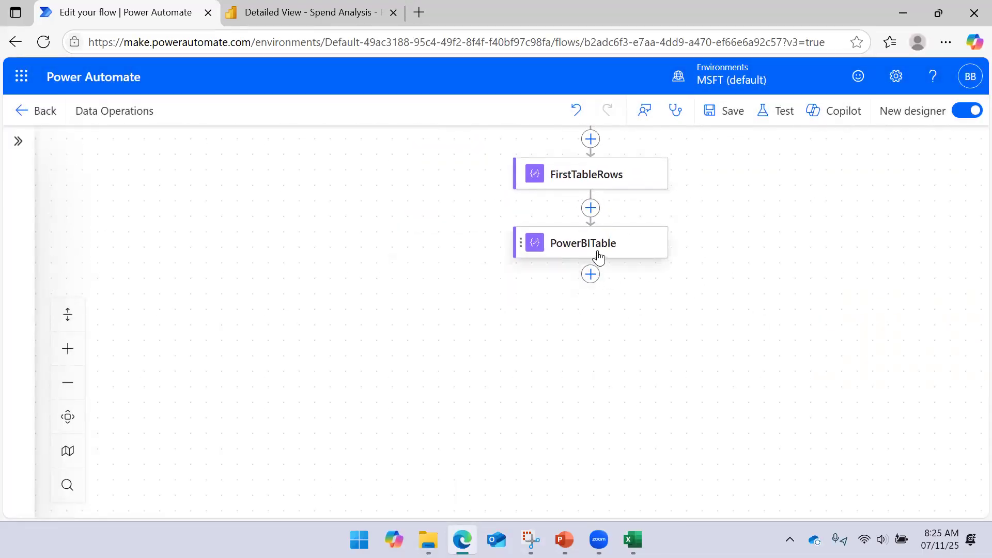
- Check the inputs of the PowerBITable and FirstTableRows actions, and delete the PowerBITable action
click(598, 256)
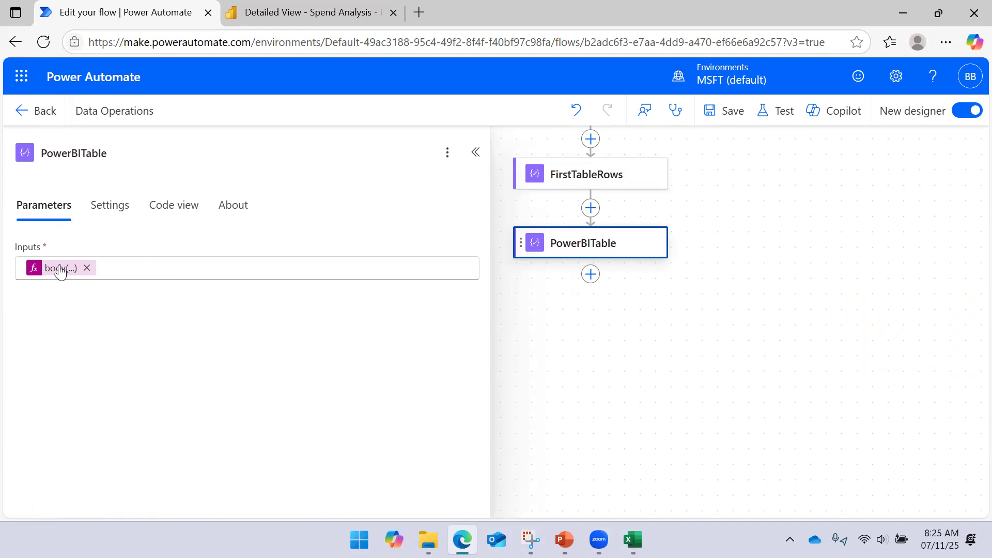
click(587, 175)
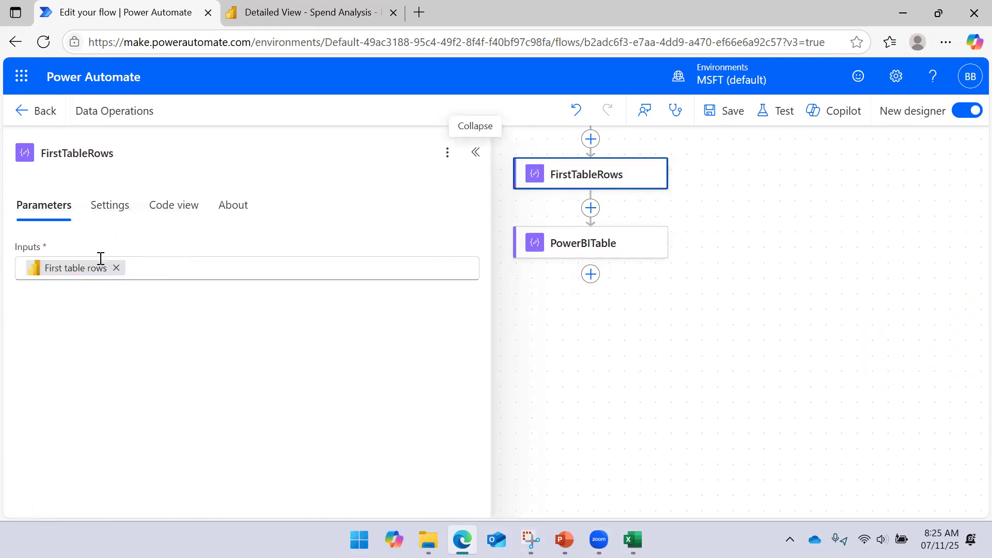
click(755, 257)
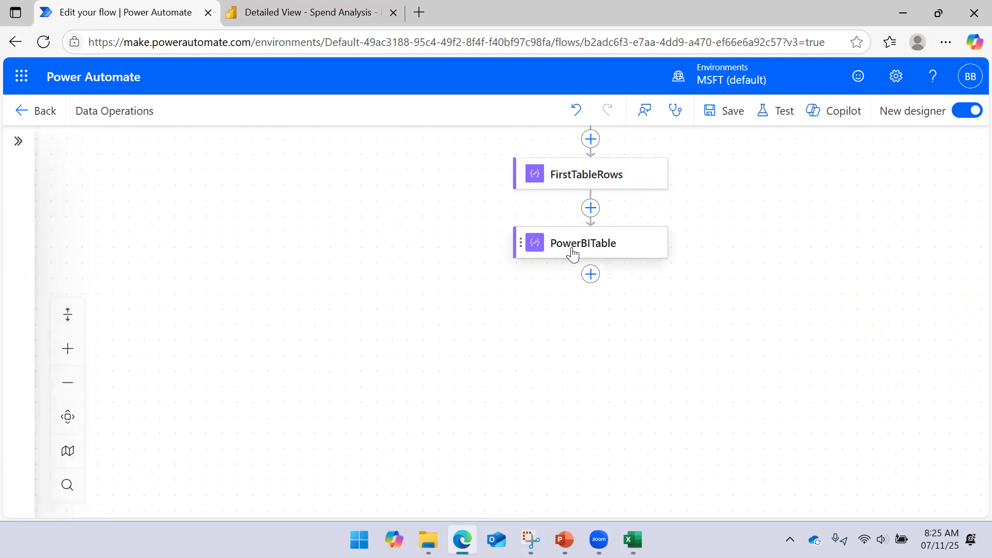
click(572, 253)
right_click(574, 251)
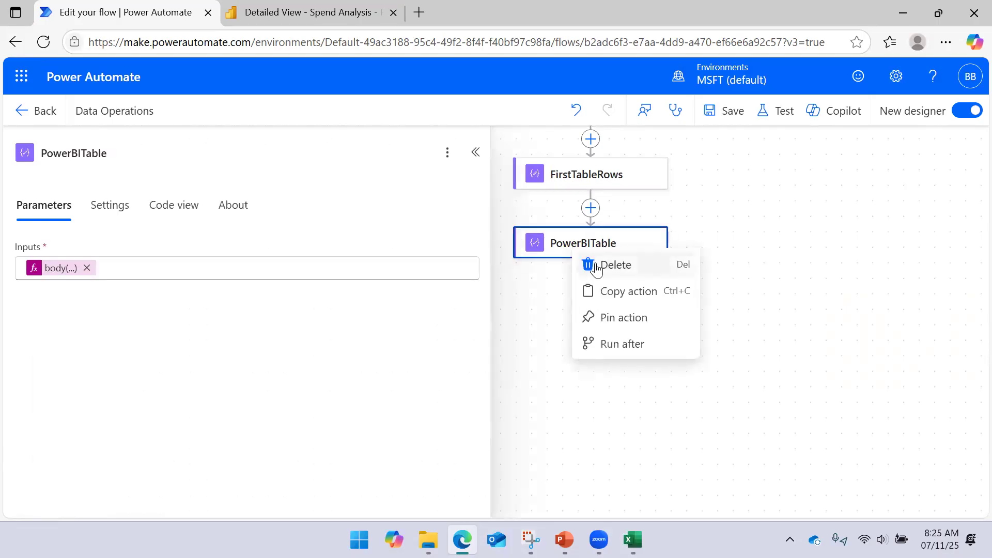
click(596, 265)
click(647, 332)
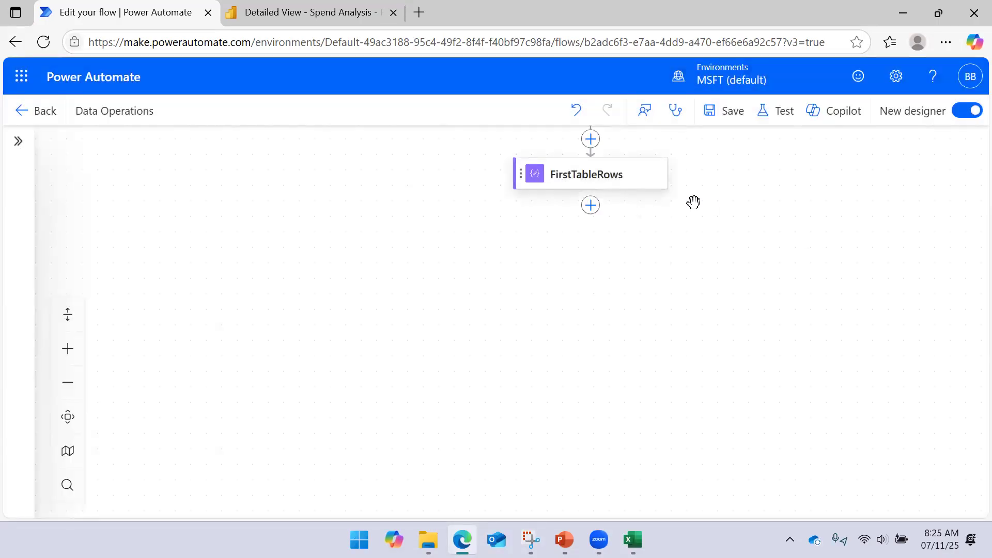
- Check the FirstTableRows input, and save and run the flow as a manual test
click(592, 246)
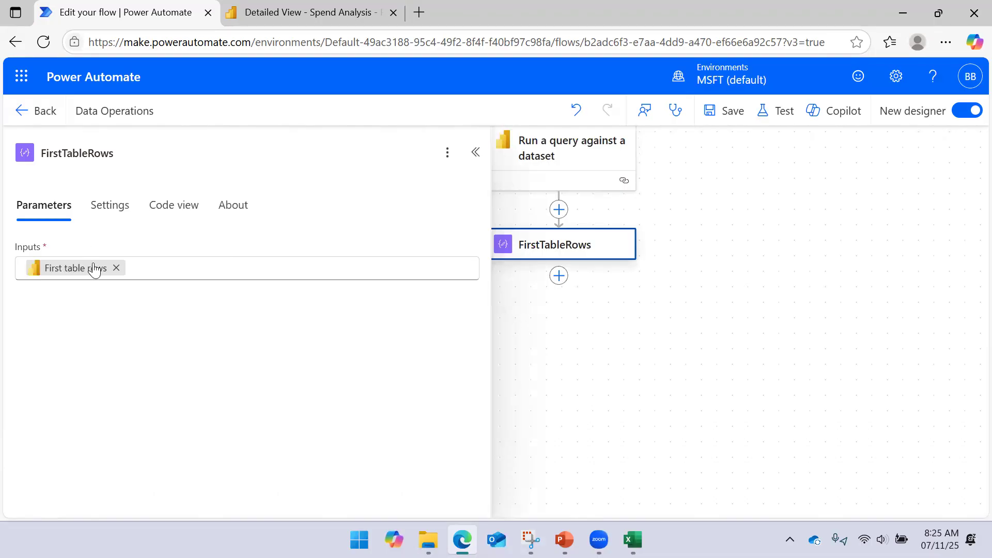
click(784, 119)
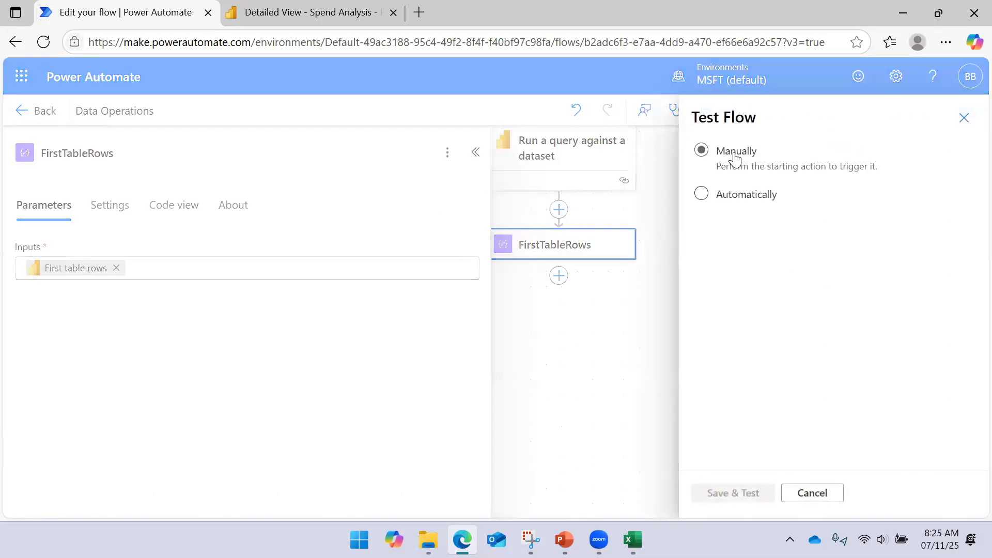
click(716, 495)
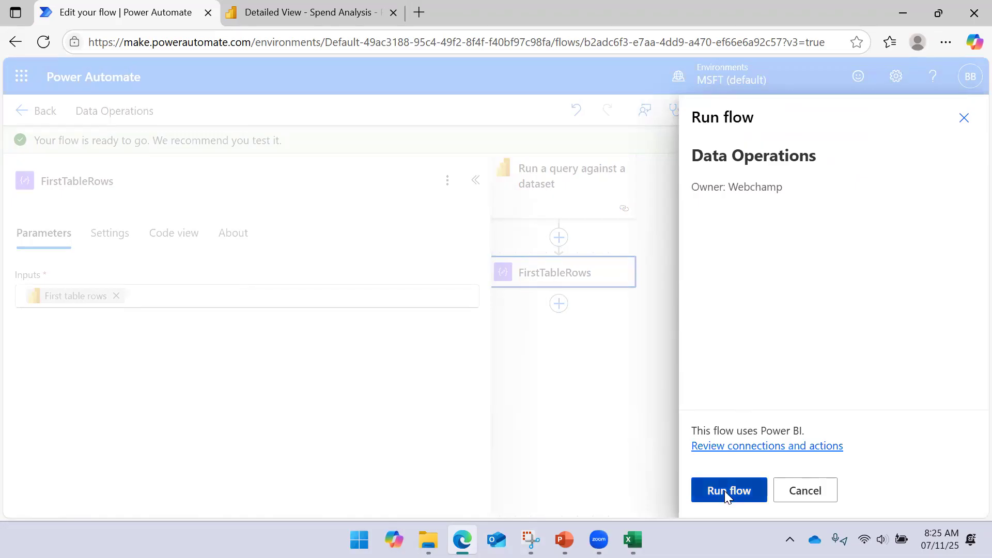
click(725, 492)
click(721, 490)
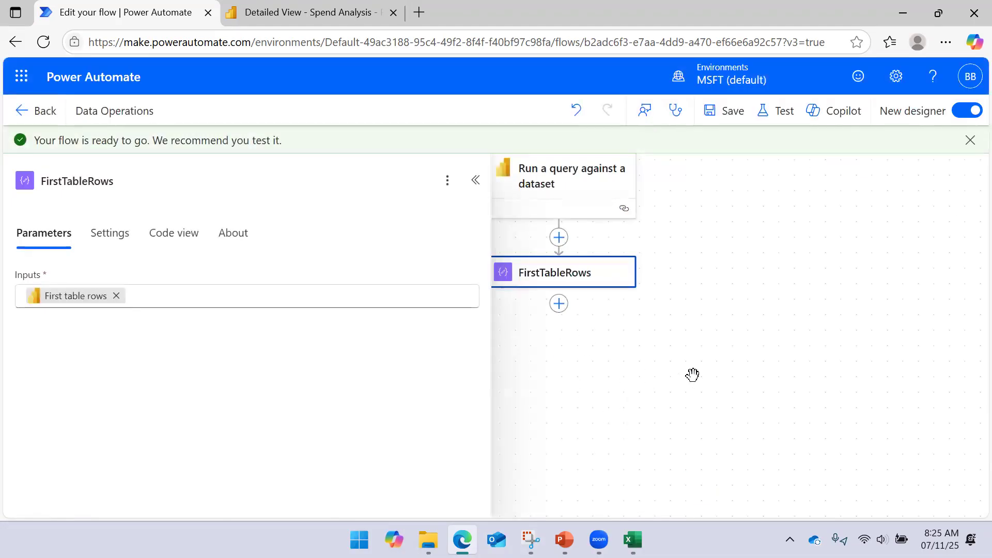
- Examine the raw inputs of the FirstTableRows action in the run results, and close its details
click(537, 272)
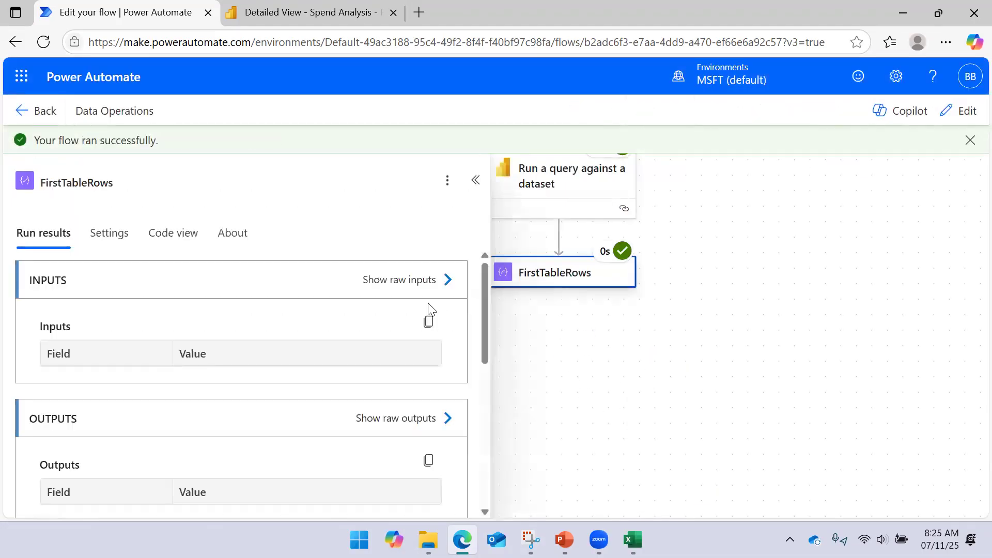
click(447, 280)
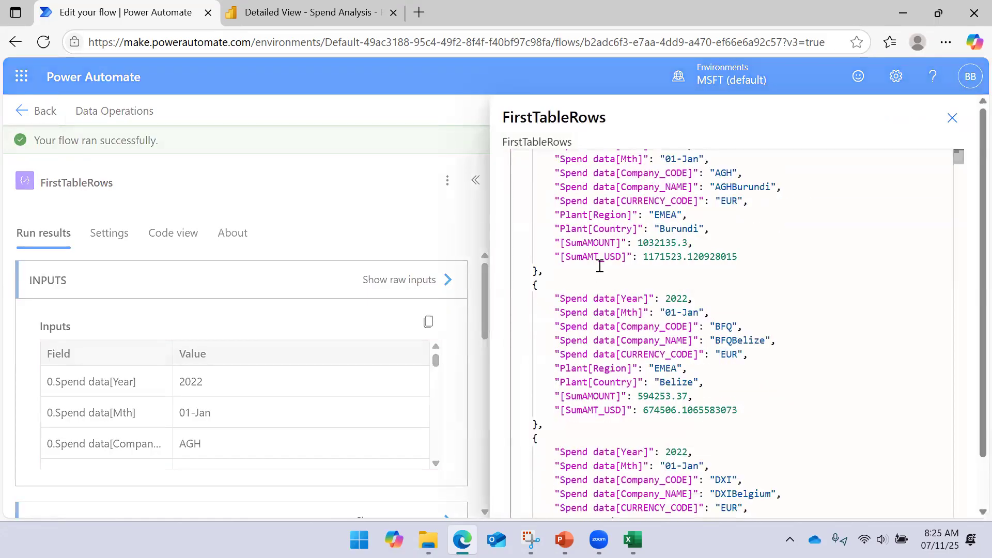
click(953, 117)
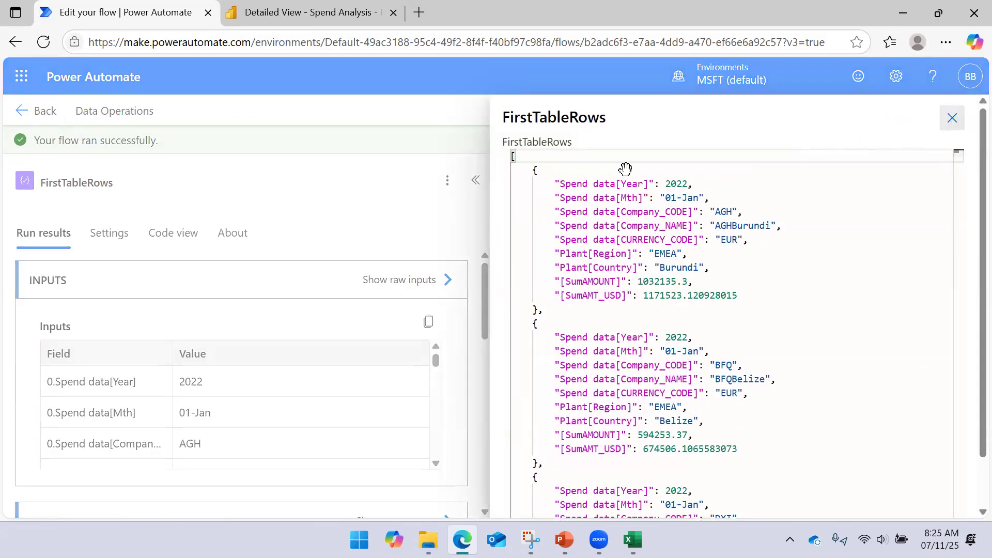
click(474, 181)
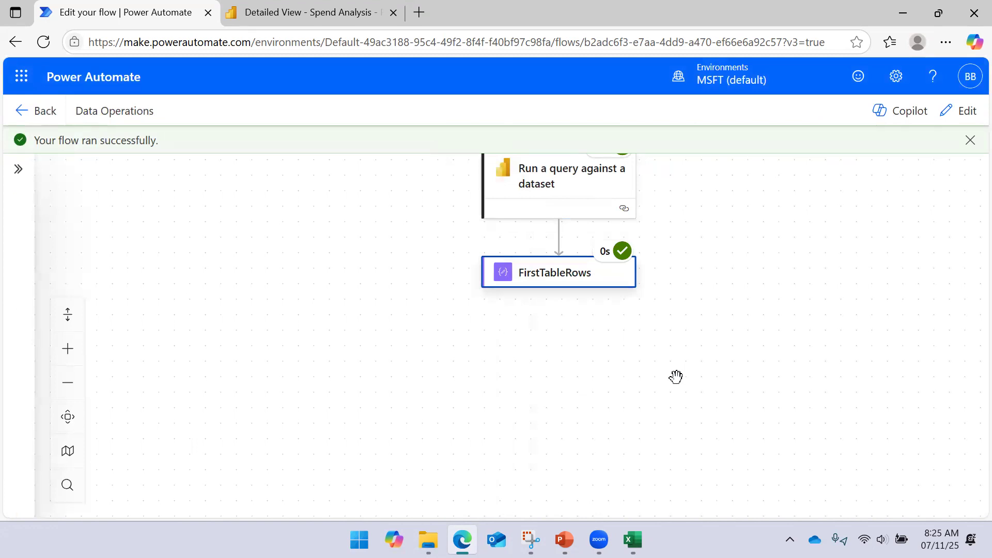
click(957, 113)
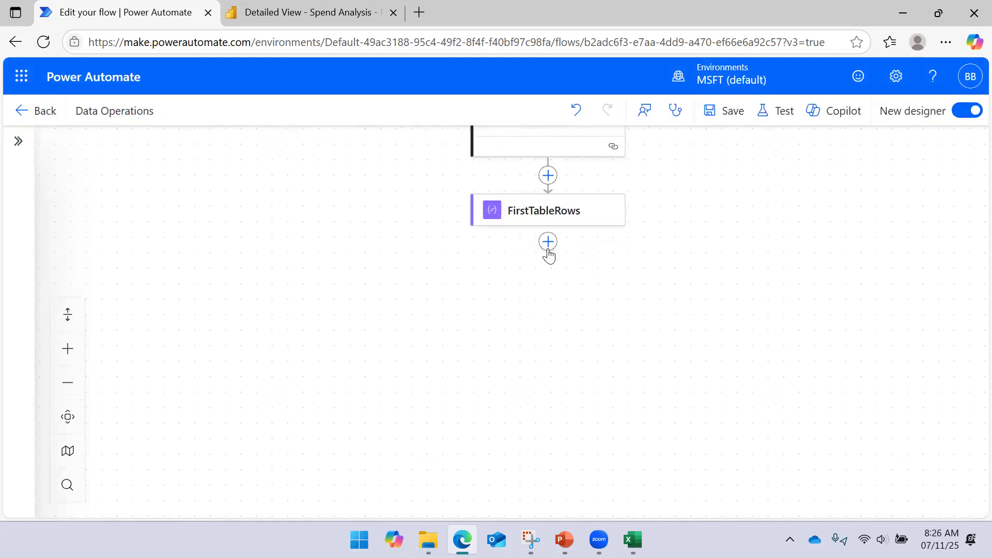
click(548, 241)
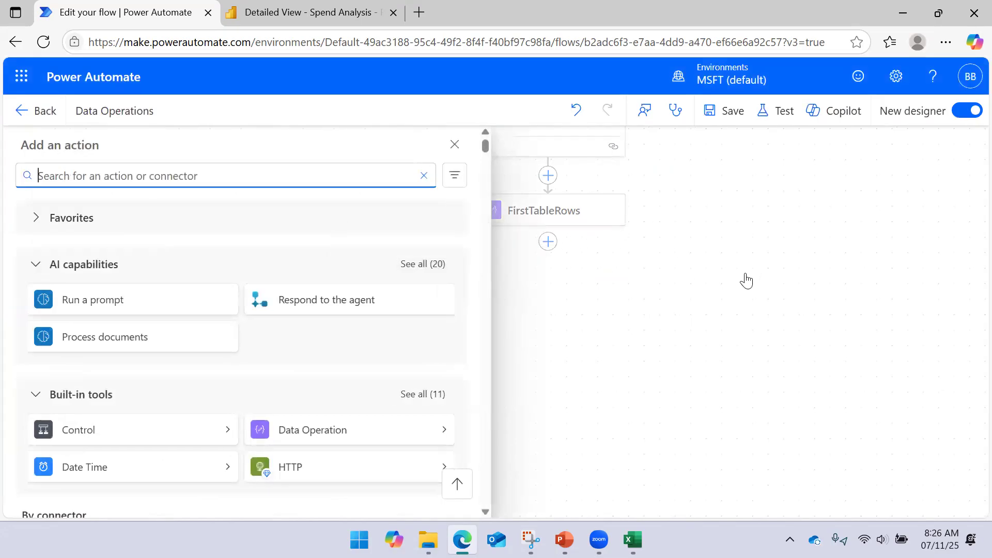
click(702, 271)
click(553, 222)
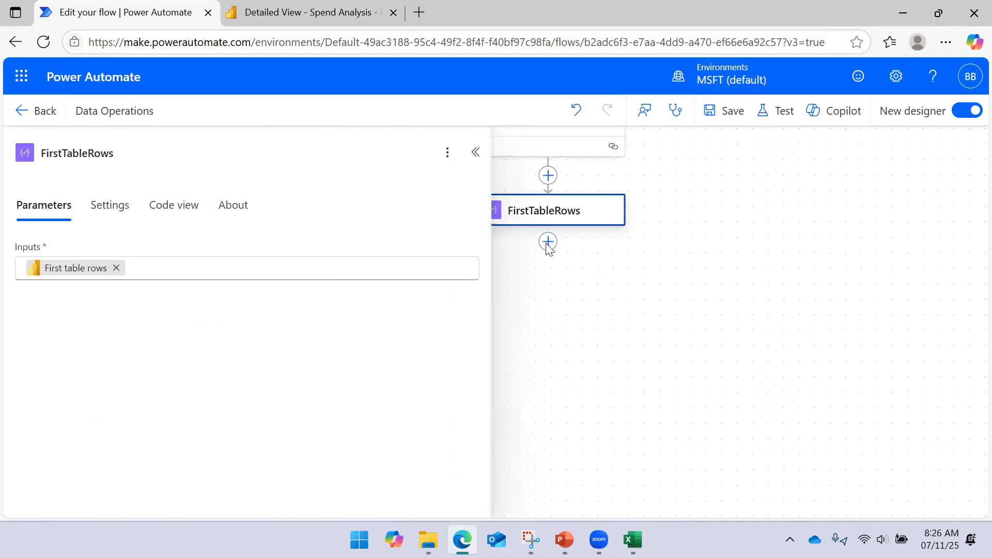
click(549, 245)
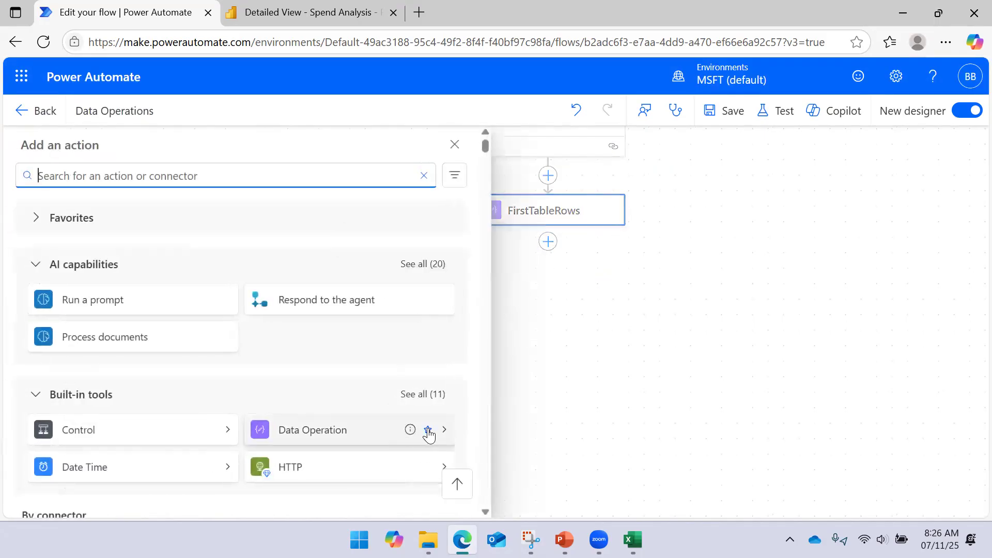
- Run the Data Operations flow again as a manual test
click(776, 112)
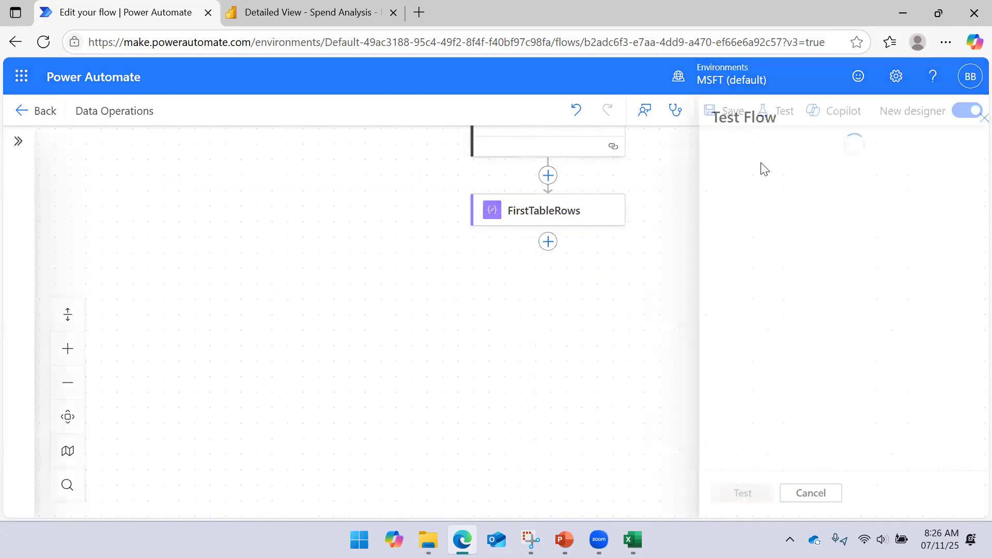
click(734, 173)
click(723, 493)
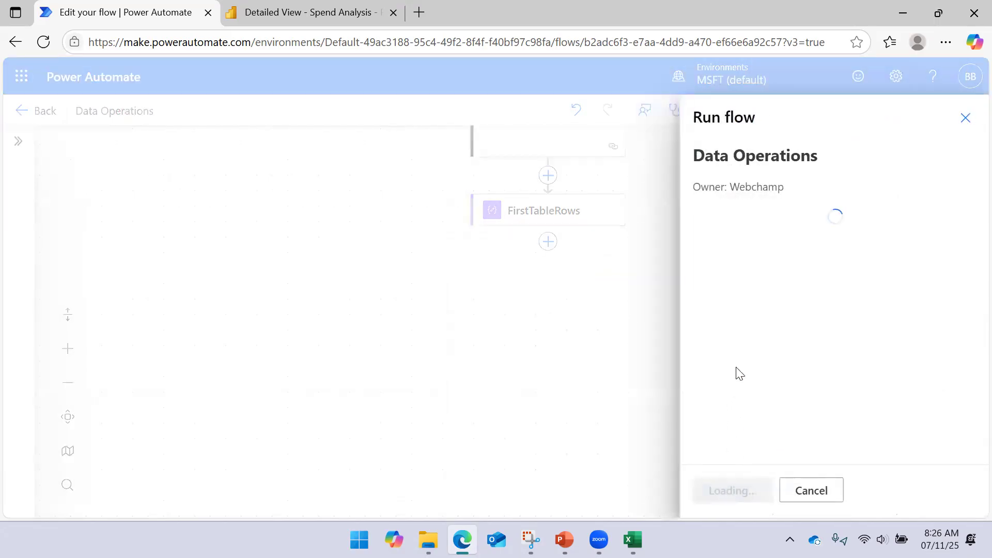
click(743, 483)
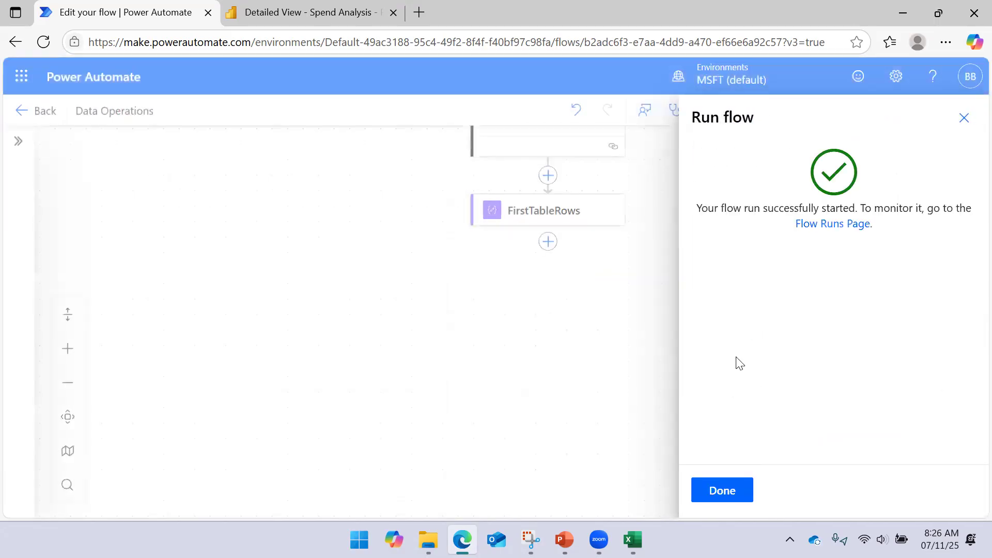
click(732, 490)
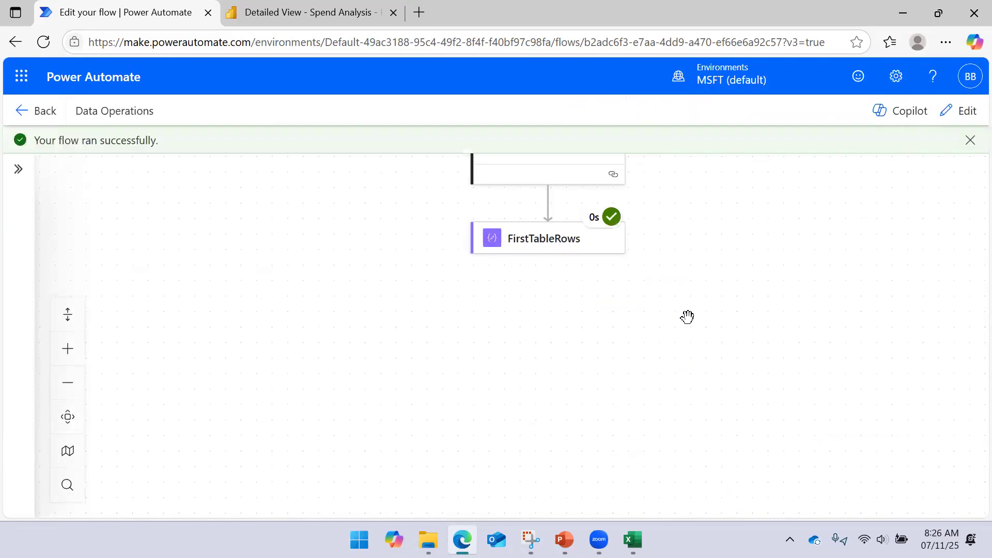
- Copy the opening bracket and first two records from the raw inputs of FirstTableRows, and close its run details
click(553, 252)
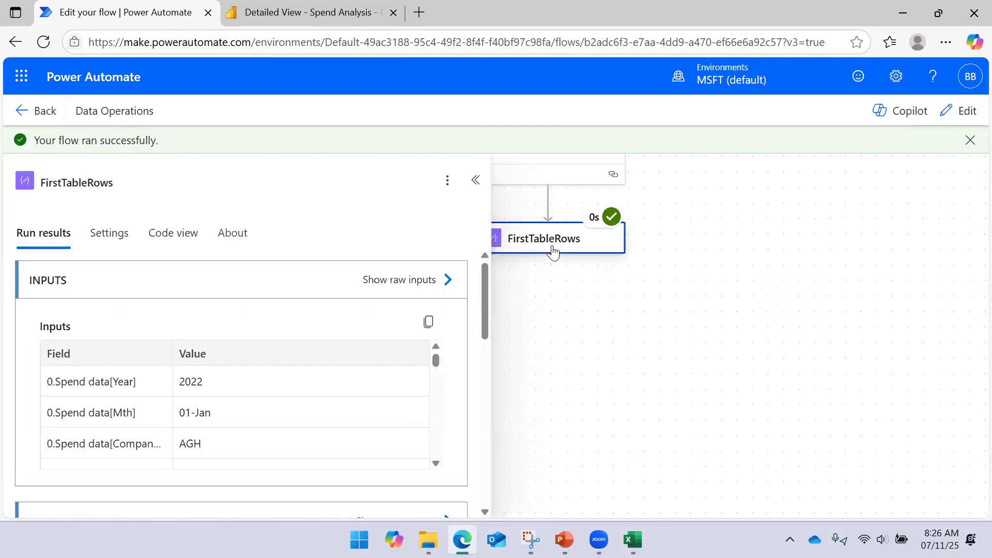
click(445, 280)
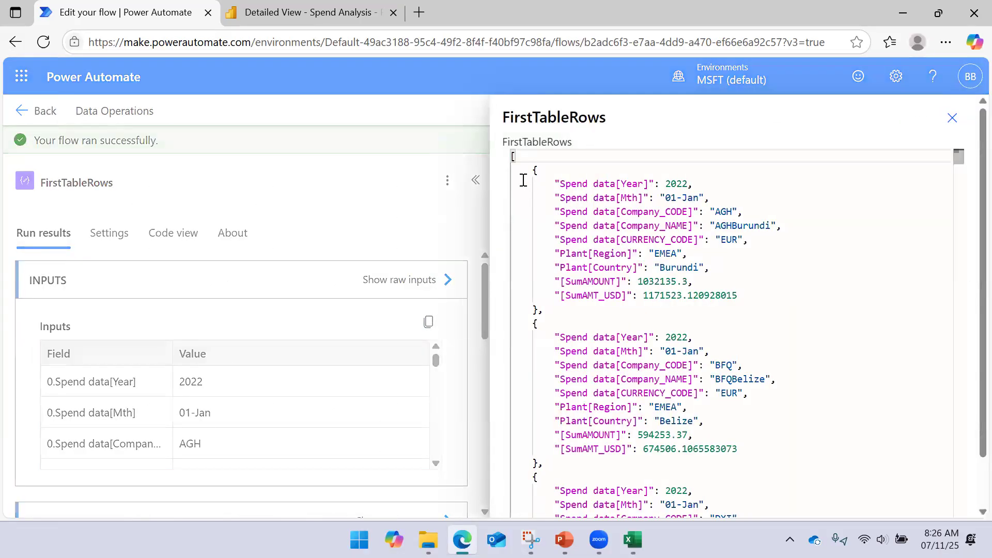
drag(513, 158, 540, 460)
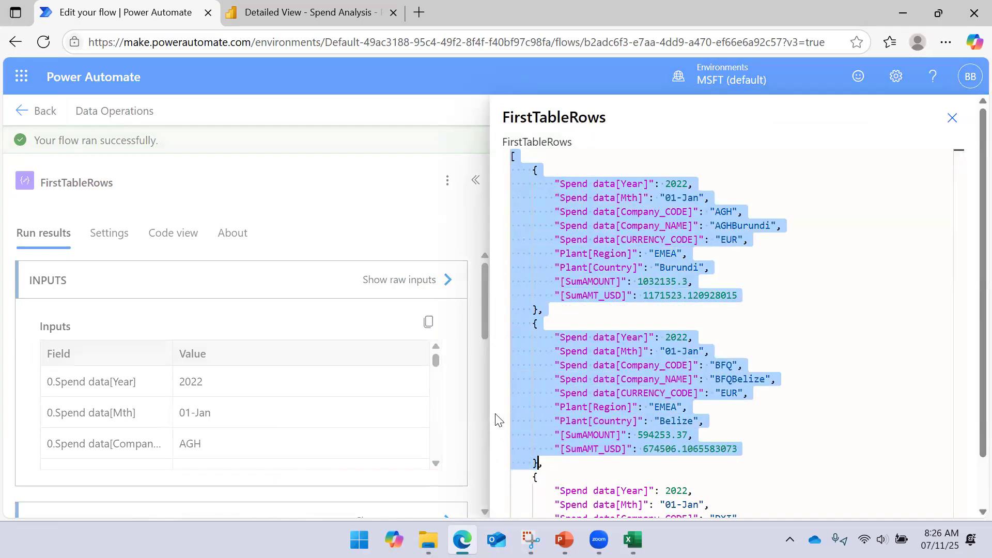
click(953, 118)
click(747, 287)
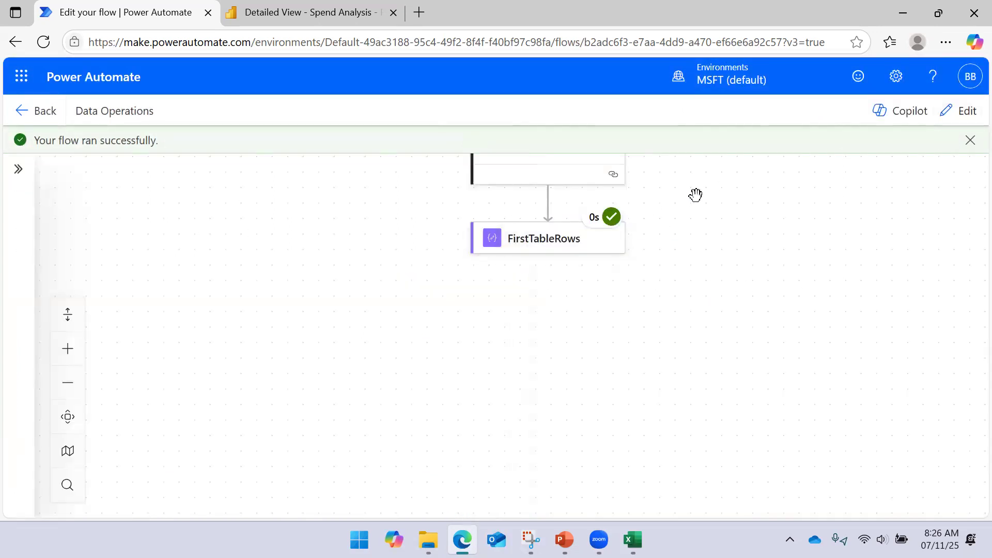
- Return to editing the flow and add a Parse JSON data operation after FirstTableRows
click(960, 113)
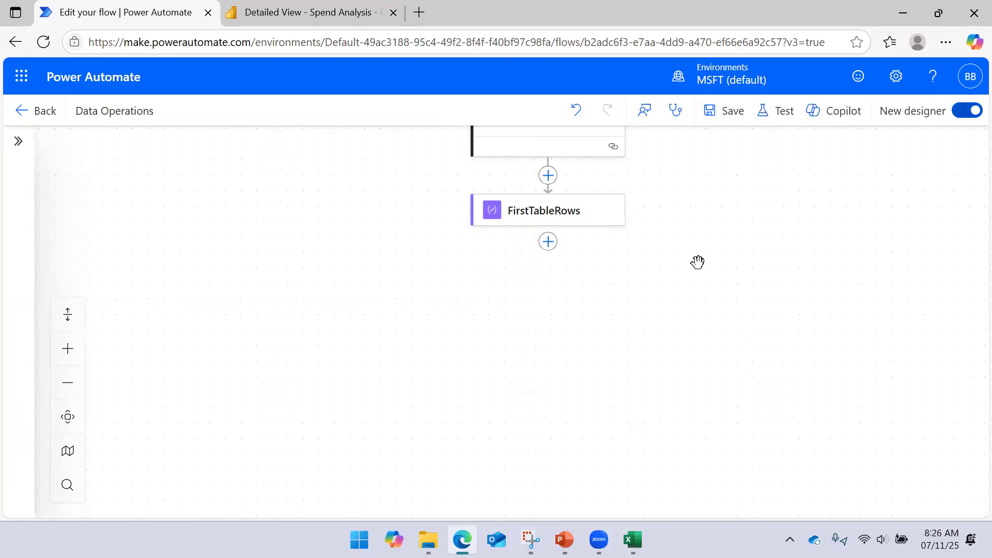
click(549, 246)
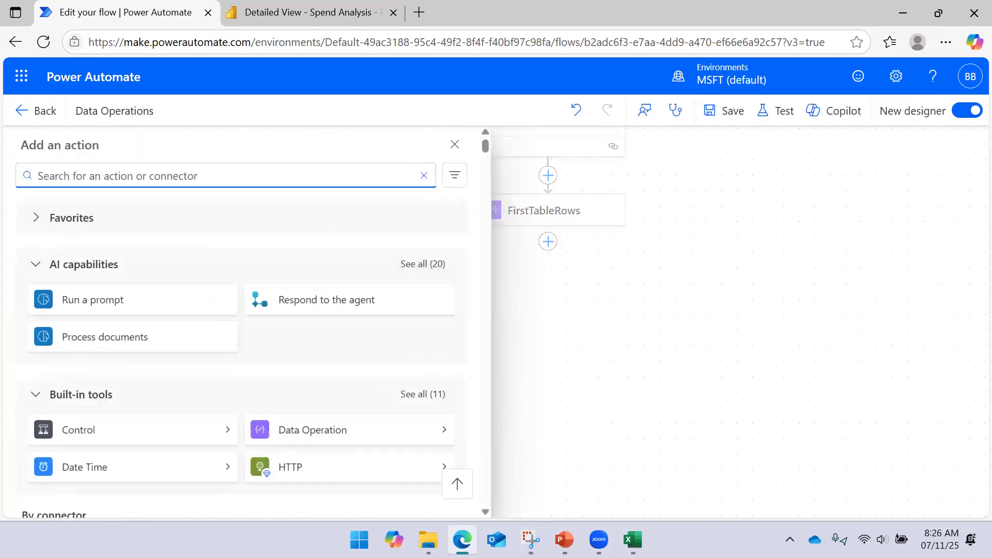
click(442, 433)
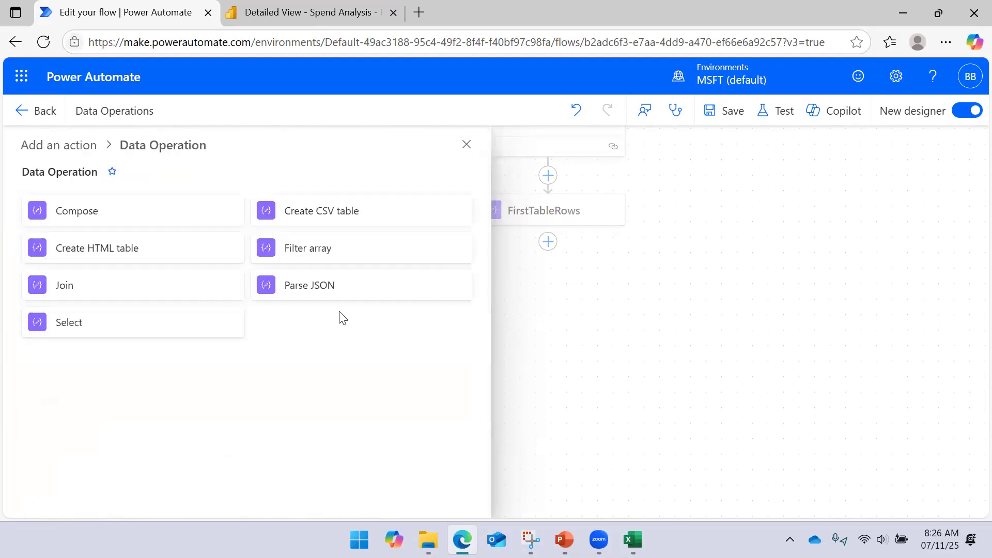
click(311, 285)
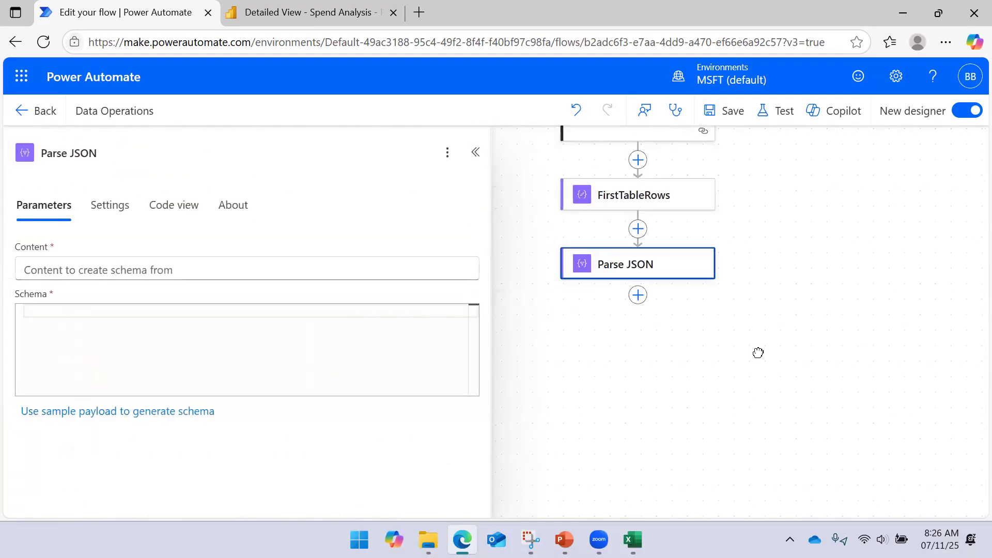
- Set the Parse JSON content to the Outputs of FirstTableRows
click(364, 268)
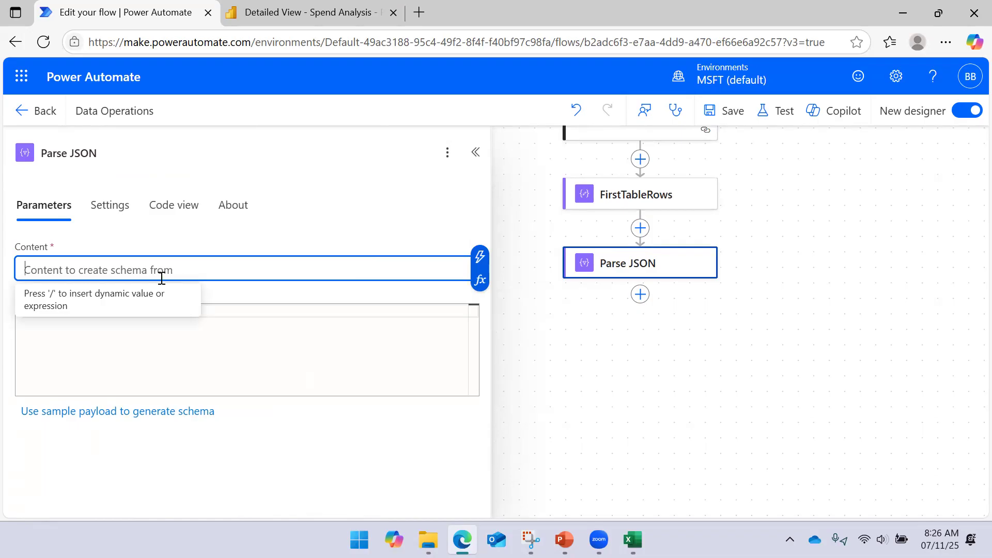
click(480, 257)
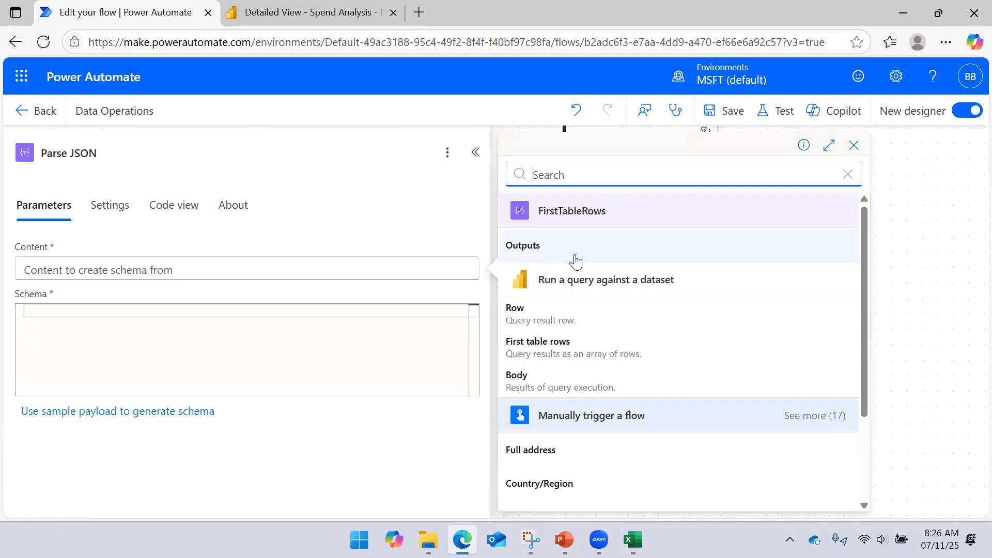
click(575, 262)
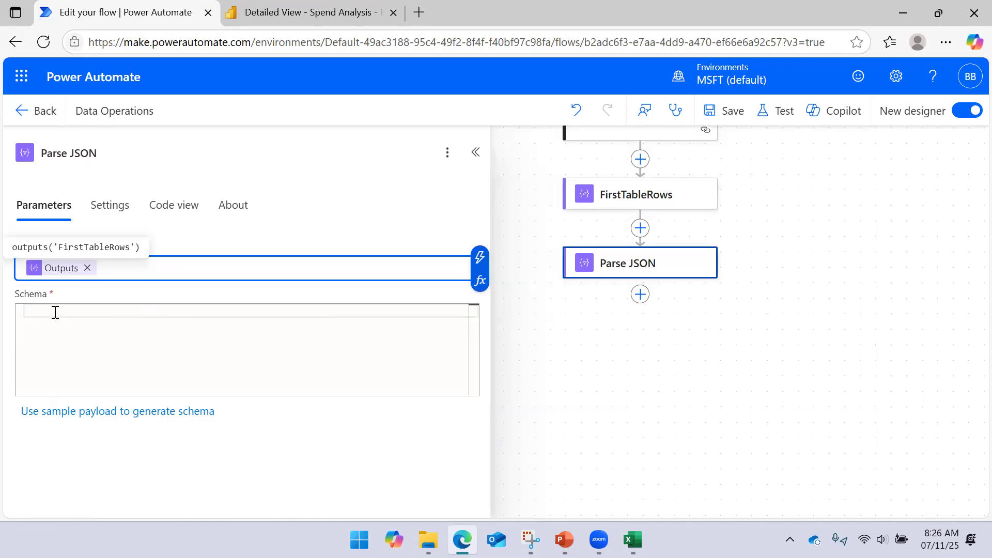
- Paste the two copied records as the sample payload for the schema and close the array with "]"
click(60, 335)
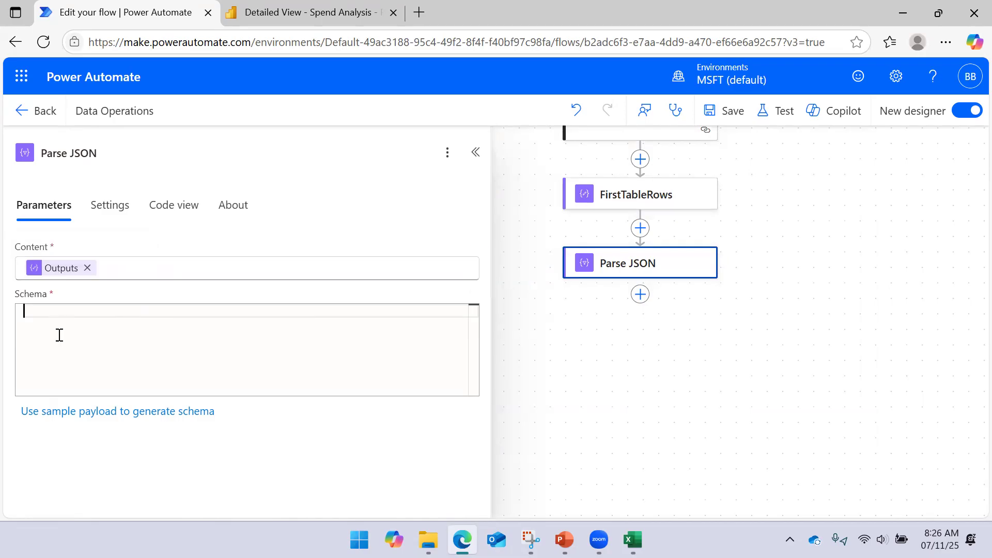
click(79, 413)
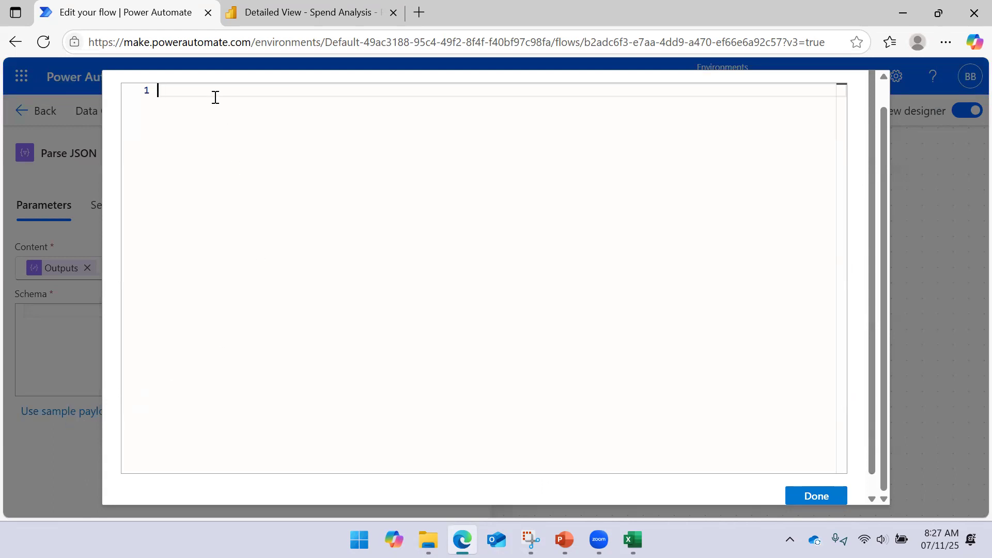
text([     {         "Spend data[Year]": 2022,         "Spend data[Mth]": "01-Jan",         "Spend data[Company_CODE]": "AGH",         "Spend data[Company_NAME]": "AGHBurundi",         "Spend data[CURRENCY_CODE]": "EUR",         "Plant[Region]": "EMEA",         "Plant[Country]": "Burundi",         "[SumAMOUNT]": 1032135.3,         "[SumAMT_USD]": 1171523.120928015     },     {         "Spend data[Year]": 2022,         "Spend data[Mth]": "01-Jan",         "Spend data[Company_CODE]": "BFQ",         "Spend data[Company_NAME]": "BFQBelize",         "Spend data[CURRENCY_CODE]": "EUR",         "Plant[Region]": "EMEA",         "Plant[Country]": "Belize",         "[SumAMOUNT]": 594253.37,         "[SumAMT_USD]": 674506.1065583073     })
key(Return)
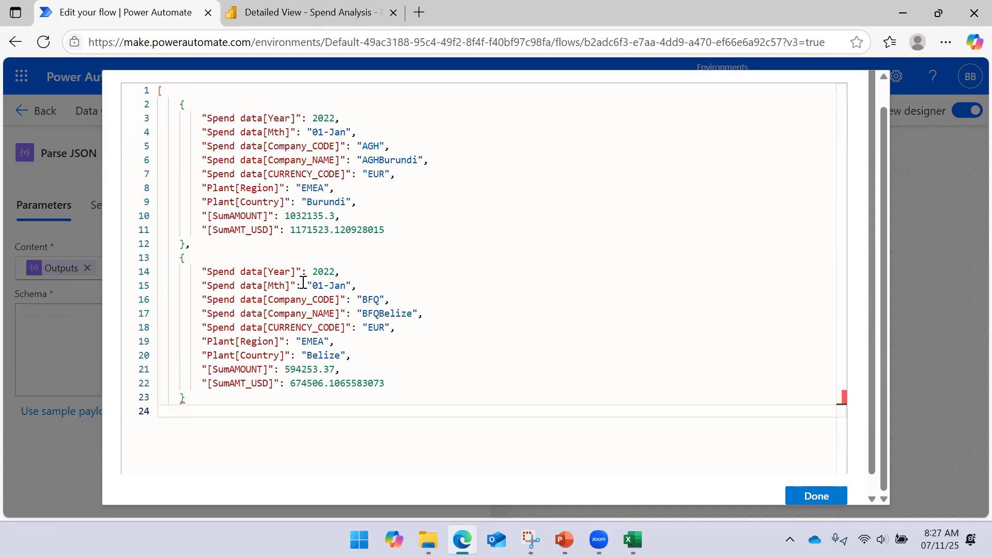
text(])
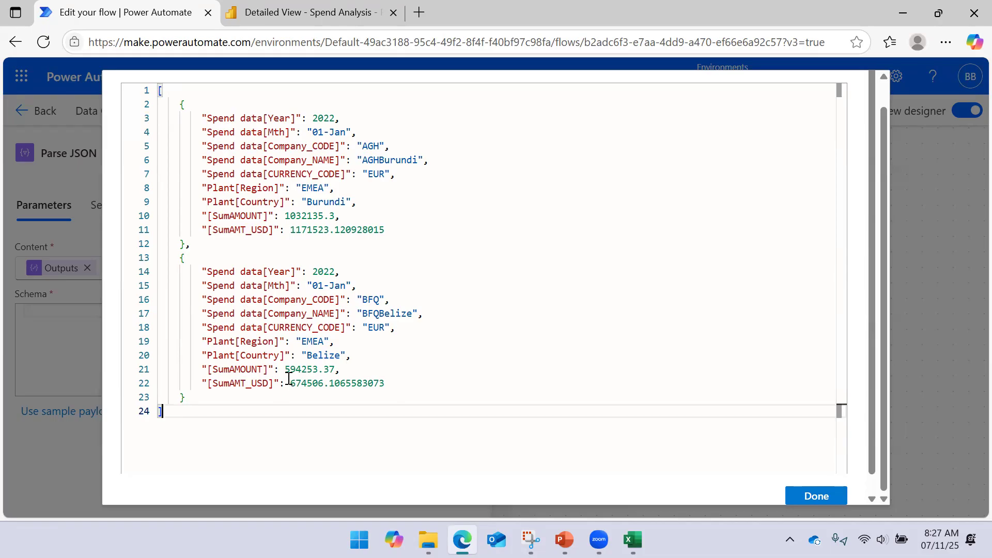
- Outdent both records in the sample payload by one level and generate the Parse JSON schema from it
drag(225, 400, 179, 104)
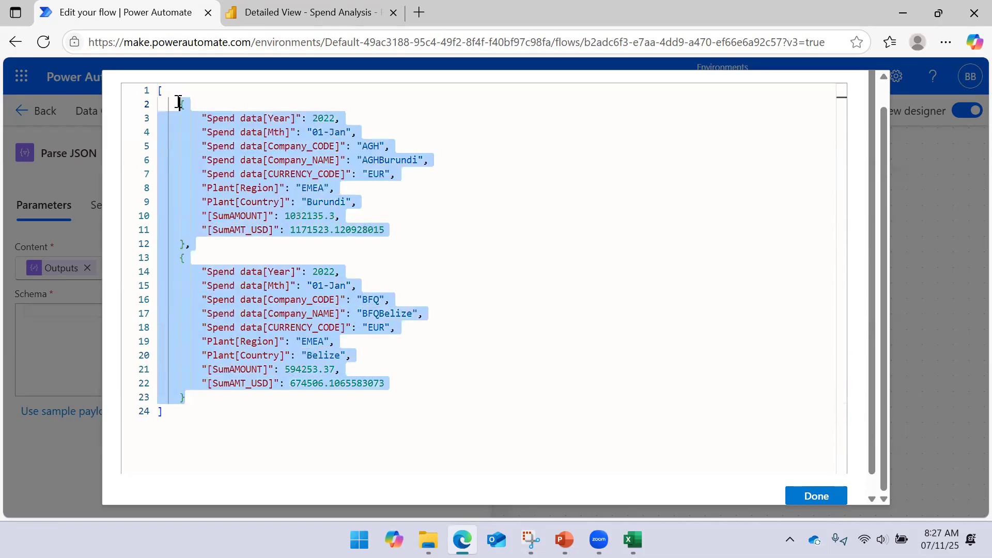
key(shift+Tab)
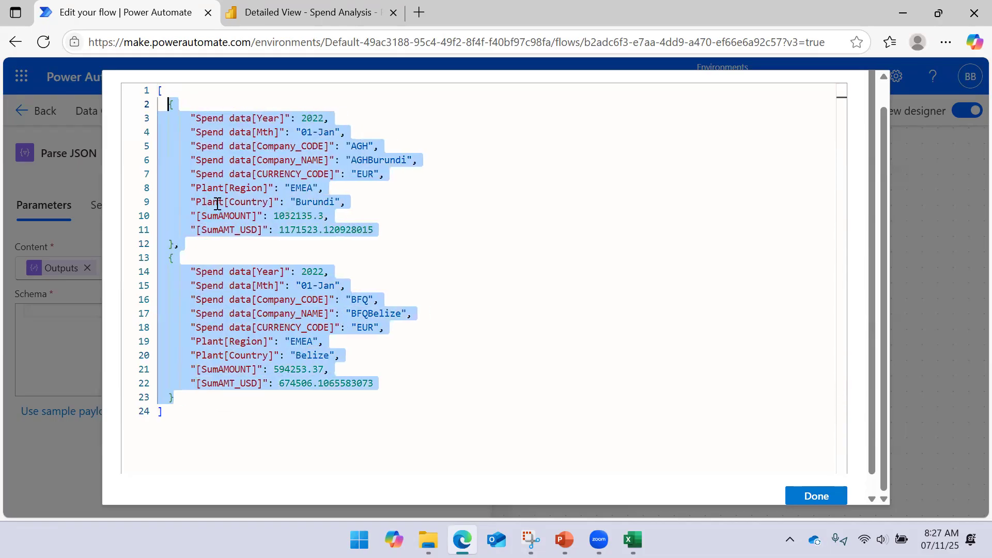
click(223, 255)
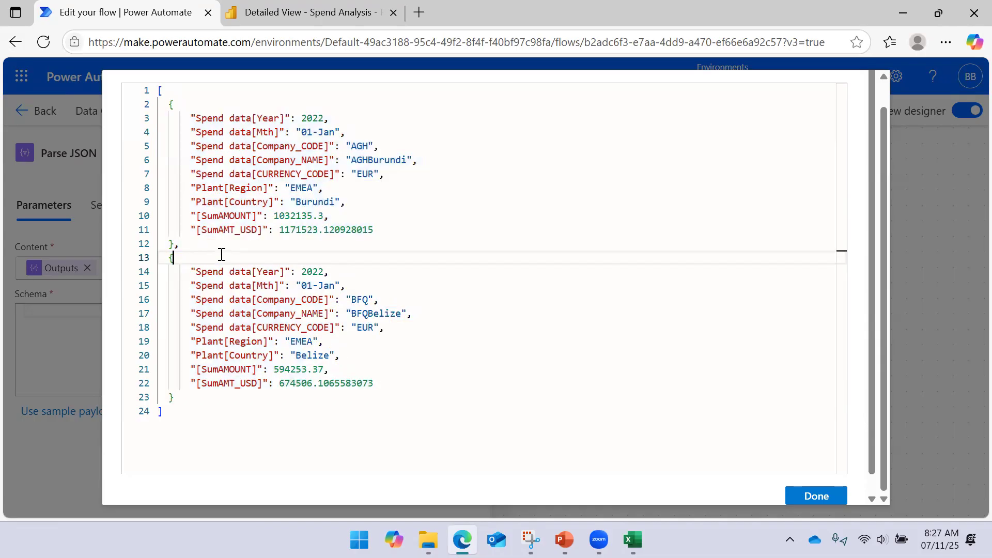
click(809, 497)
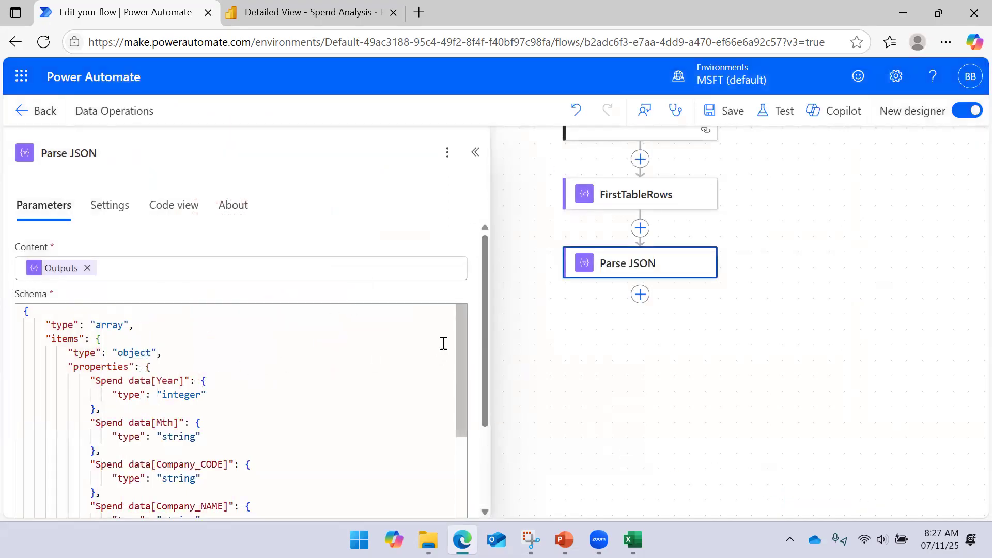
- Examine the property types and required fields in the generated Parse JSON schema, and collapse the action's details
drag(458, 336, 436, 460)
drag(483, 342, 472, 470)
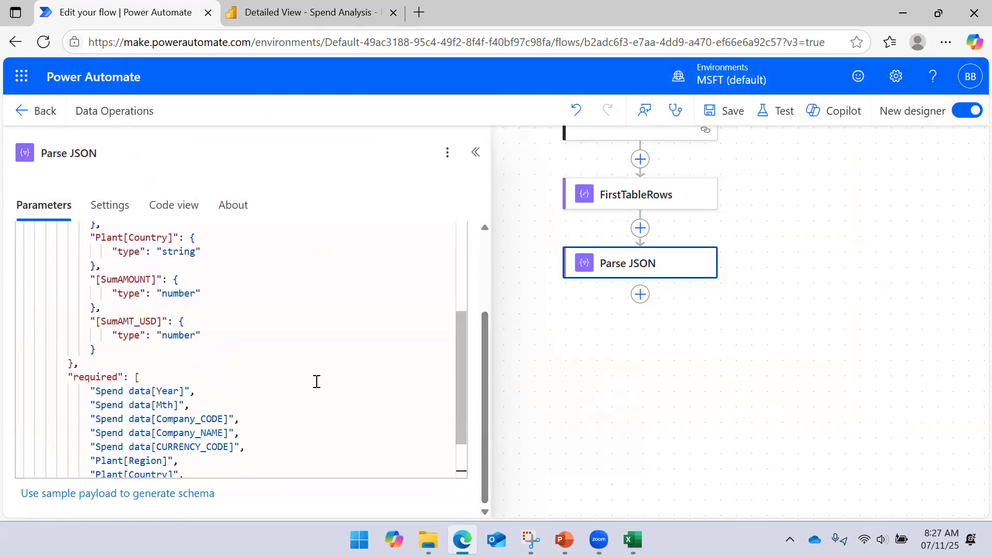
scroll(310, 342, up, 1)
scroll(282, 335, down, 3)
scroll(235, 372, up, 2)
scroll(228, 372, up, 6)
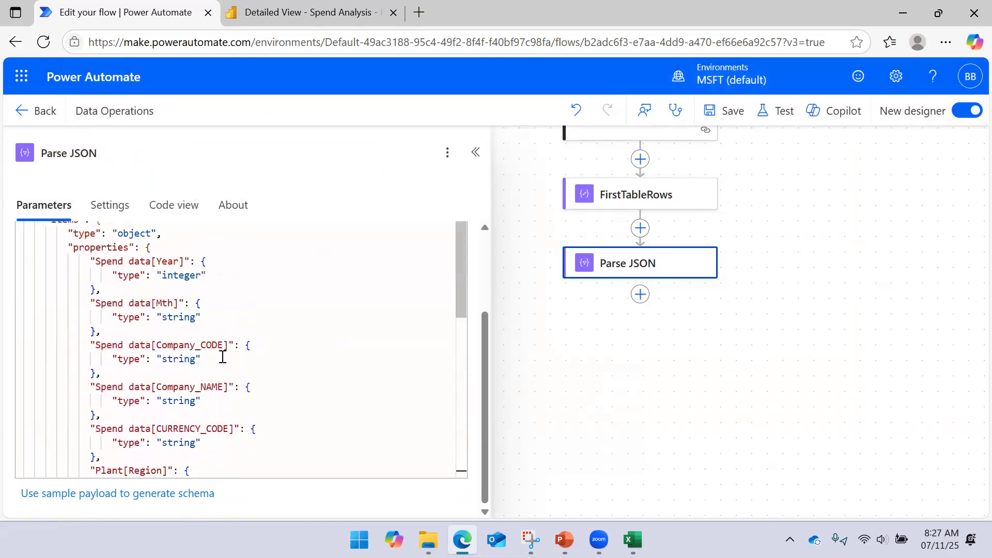
click(475, 153)
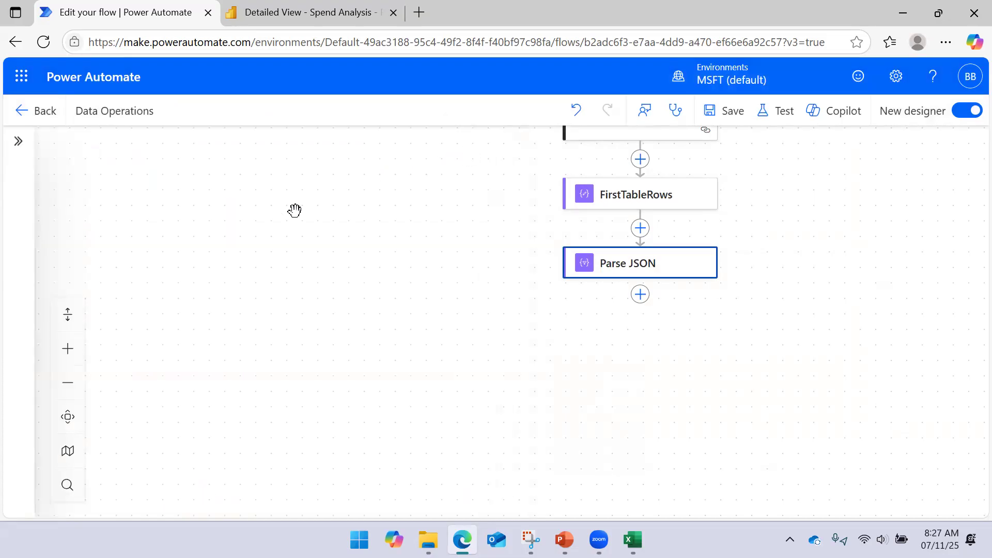
- Save the flow with the Parse JSON action and run it as a manual test
click(736, 112)
drag(831, 255, 759, 246)
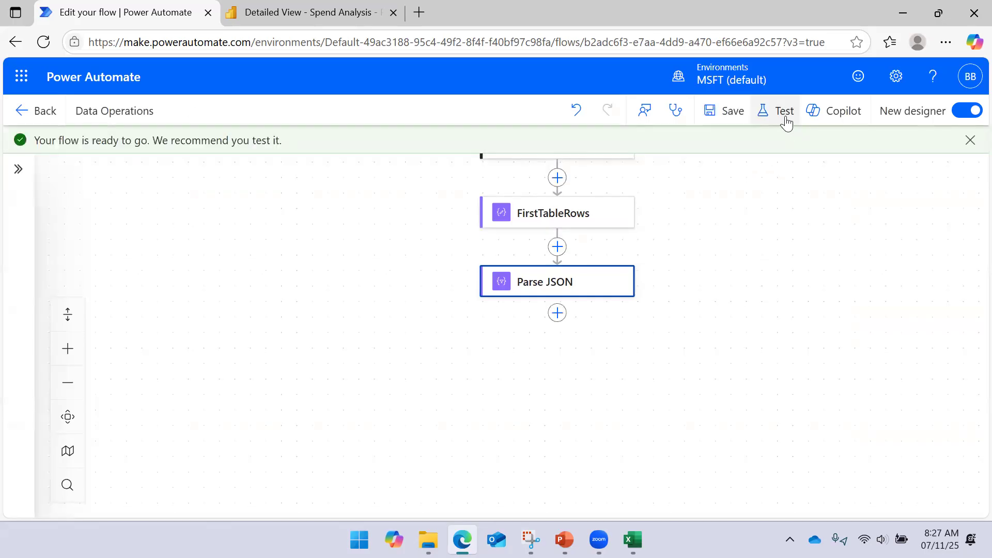
click(779, 112)
click(718, 495)
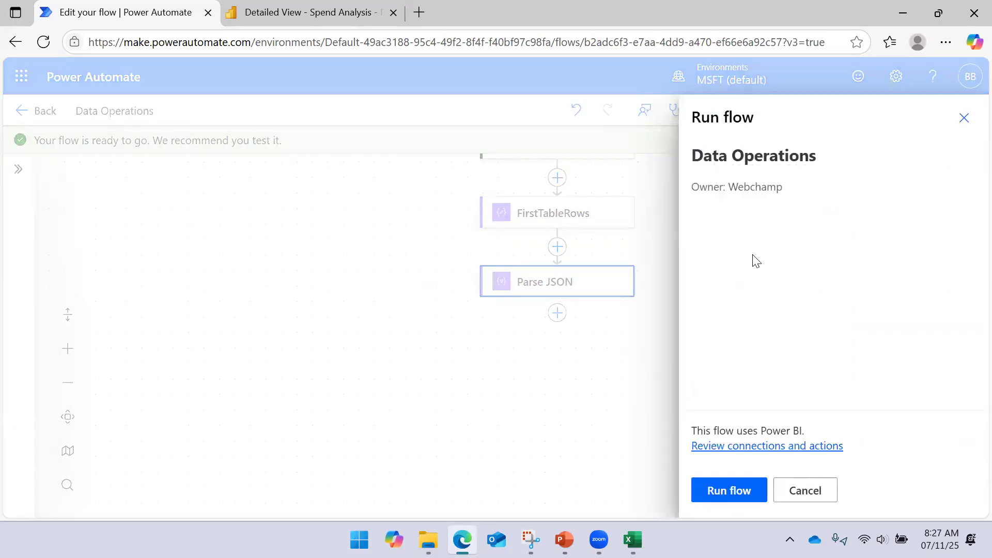
click(724, 494)
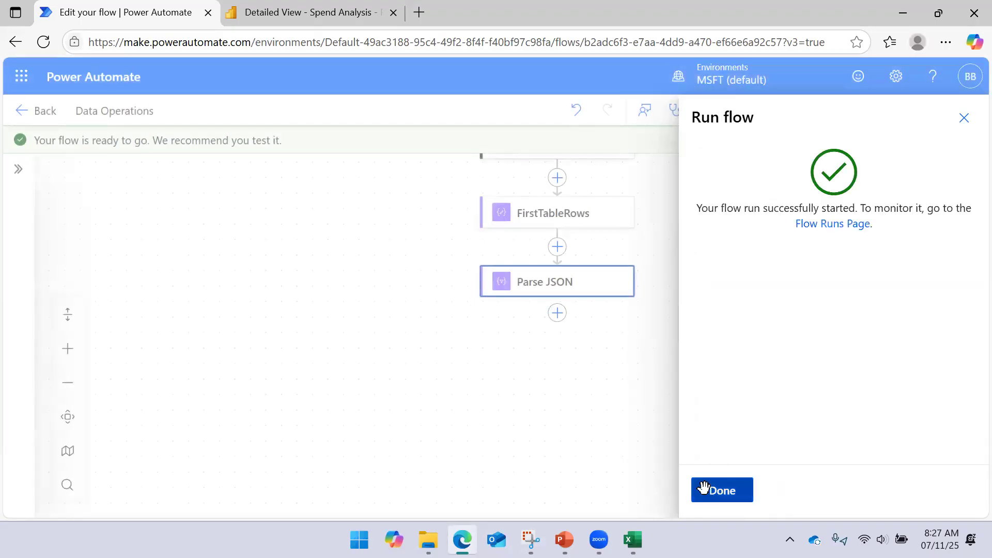
click(700, 488)
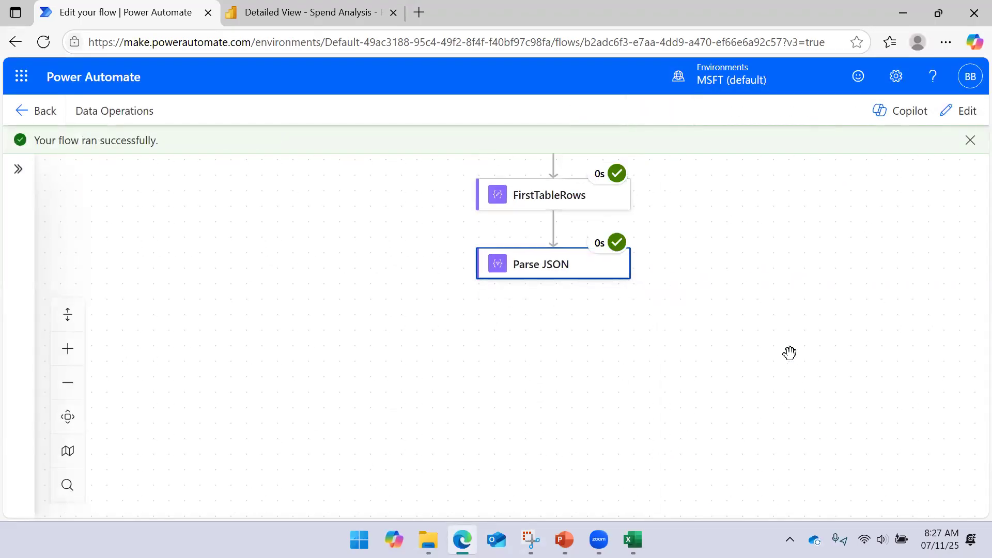
- Examine the raw inputs of the Parse JSON action in the run results, focusing on the content array
click(548, 280)
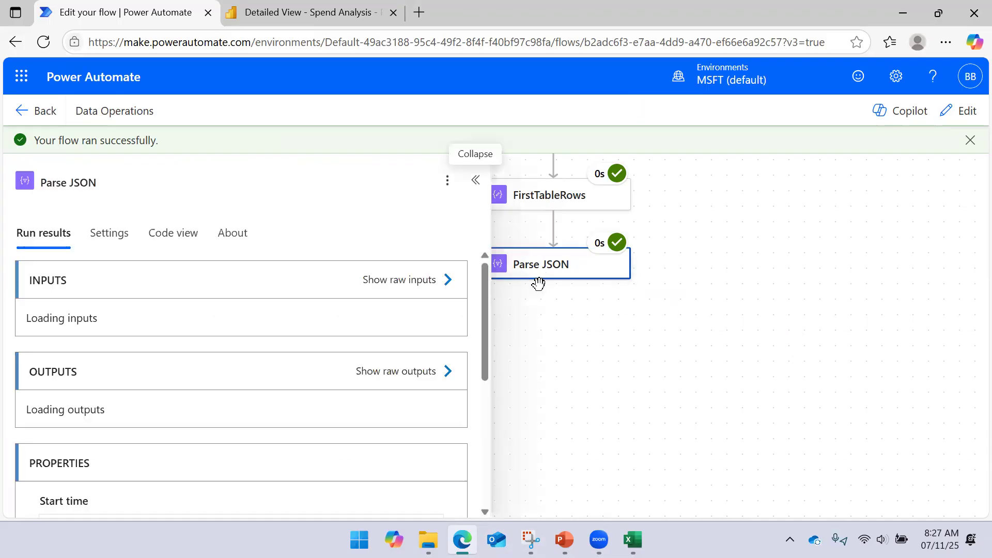
click(448, 282)
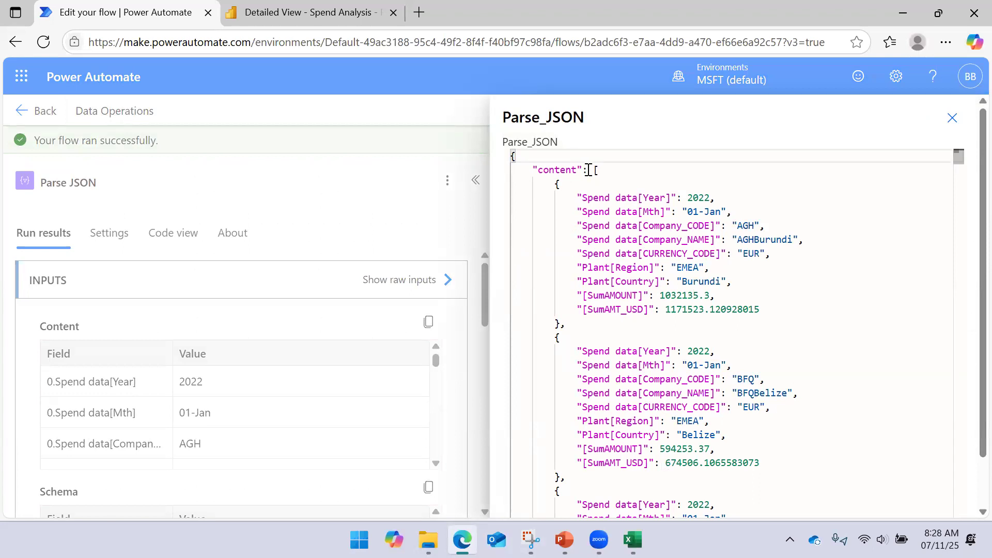
drag(588, 170, 447, 155)
drag(596, 169, 596, 393)
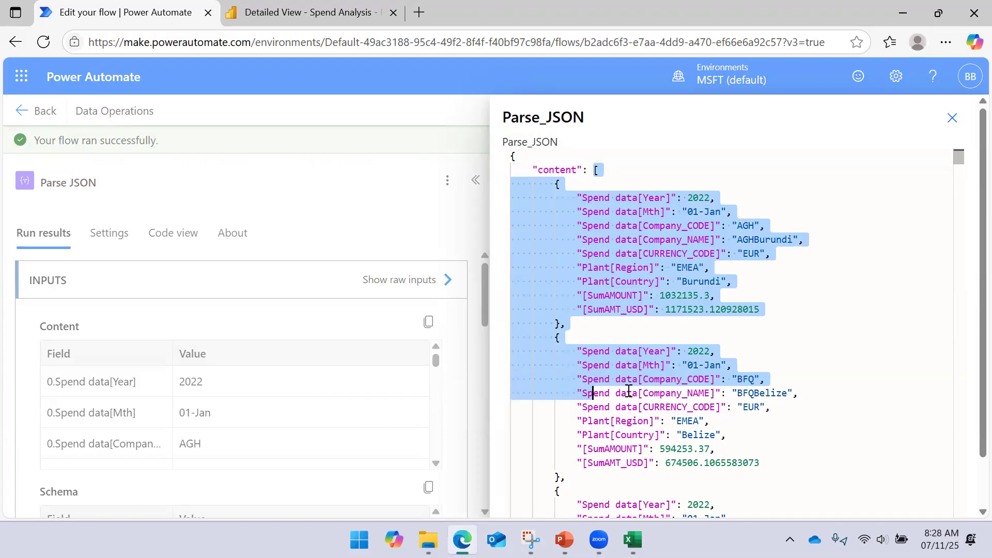
click(952, 118)
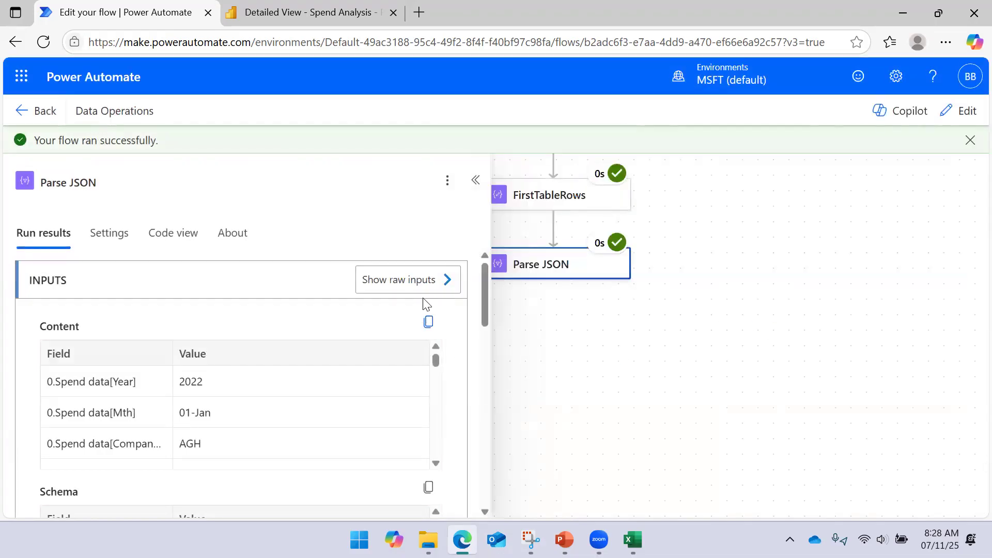
- Review the Parse JSON content and schema in the run results, examine the raw output body, and collapse the action's details
scroll(390, 347, down, 3)
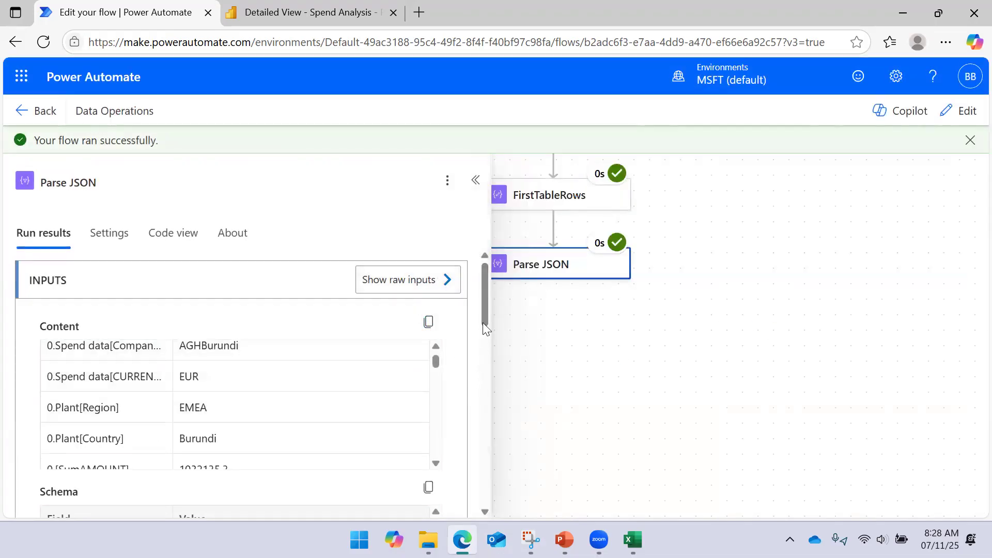
scroll(485, 328, down, 2)
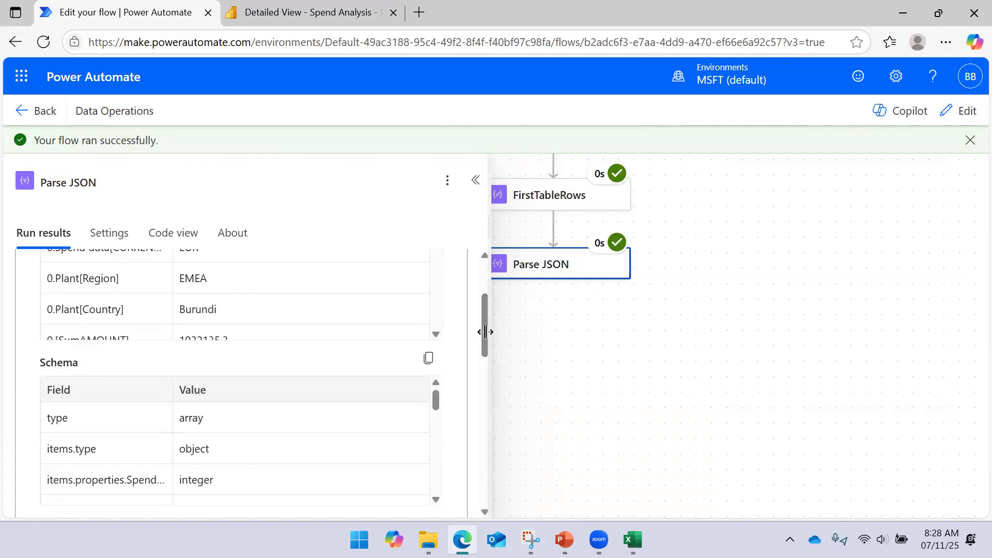
scroll(483, 328, down, 4)
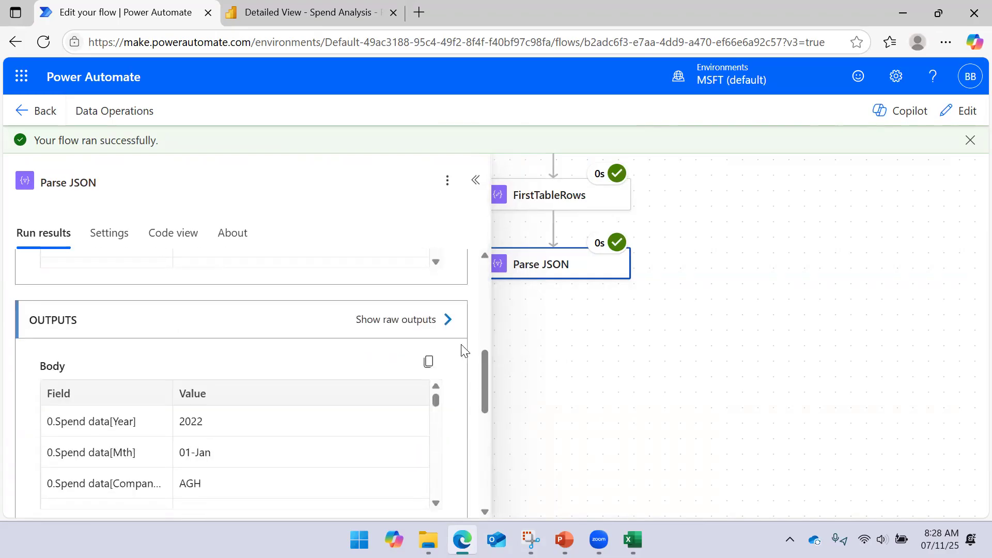
click(447, 320)
drag(533, 169, 577, 170)
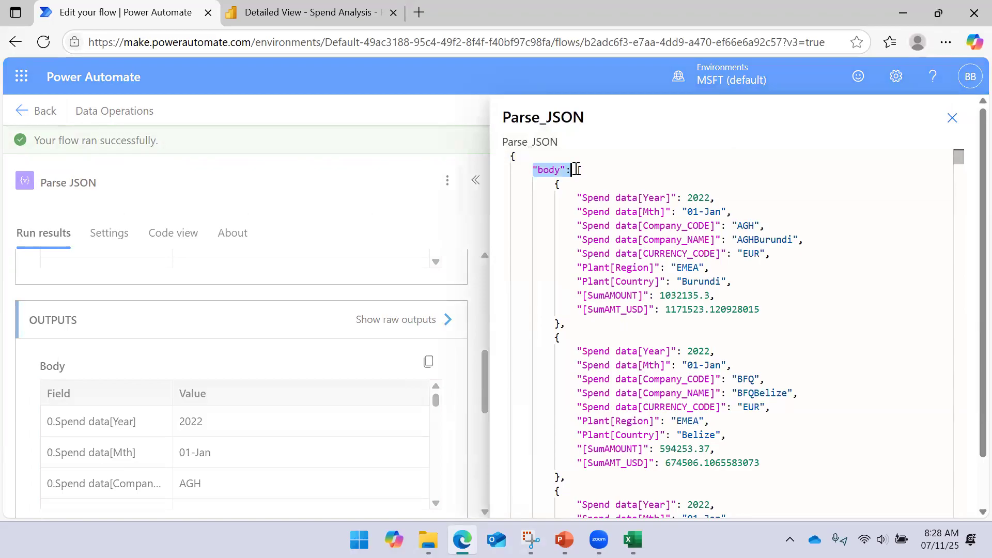
click(952, 118)
click(471, 183)
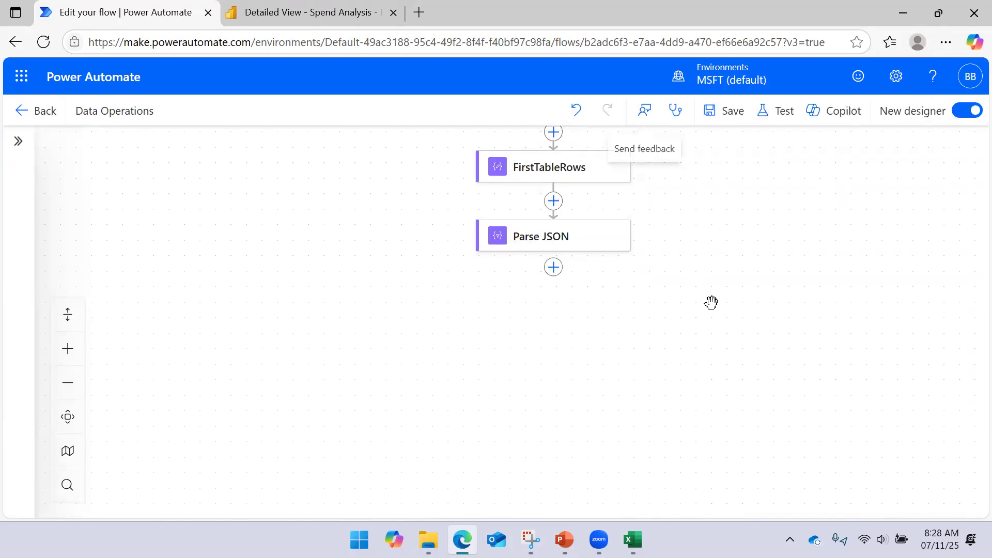
- Add a Condition control after the Parse JSON action
click(552, 270)
click(231, 435)
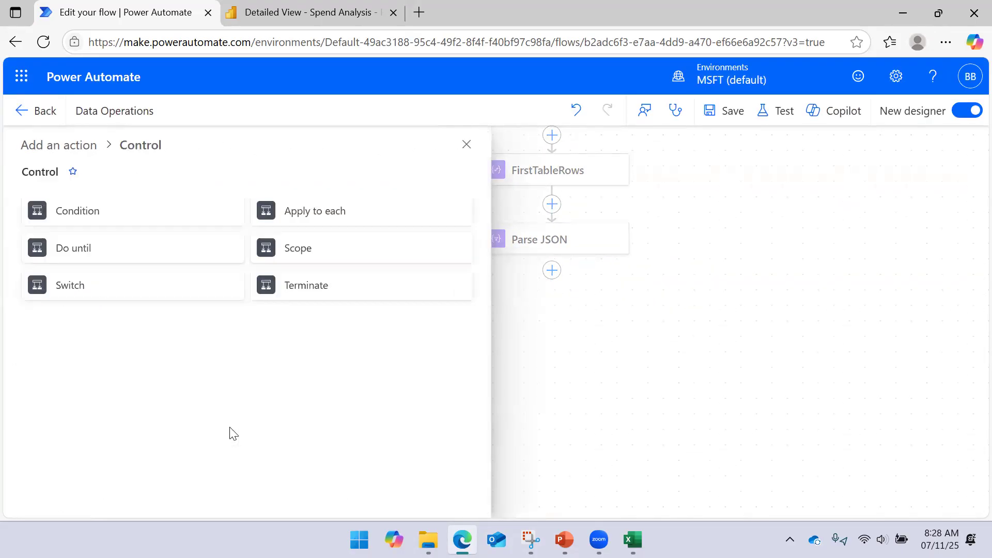
click(124, 211)
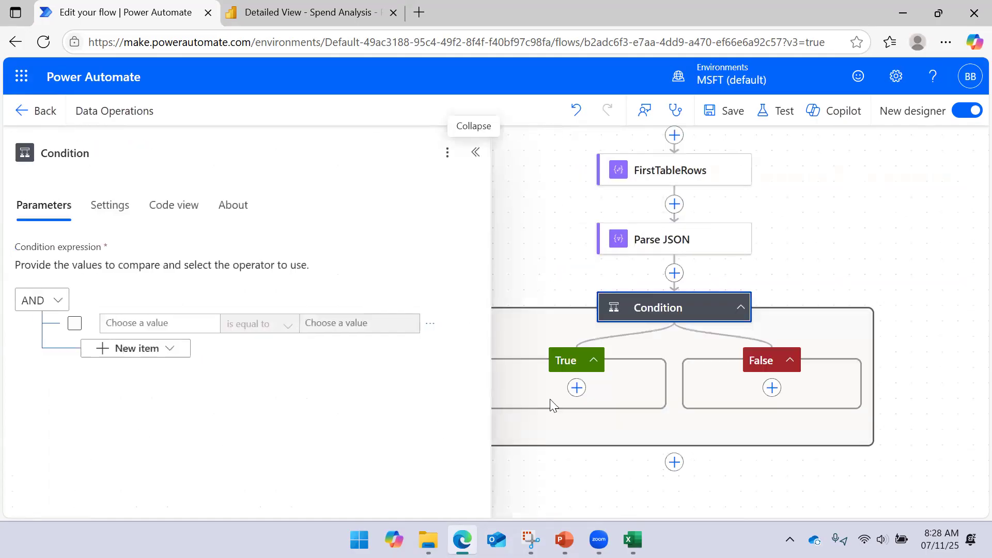
- Examine all Parse JSON fields offered as dynamic content for the condition's first value, leaving it empty, and collapse the condition's details
click(161, 323)
click(221, 318)
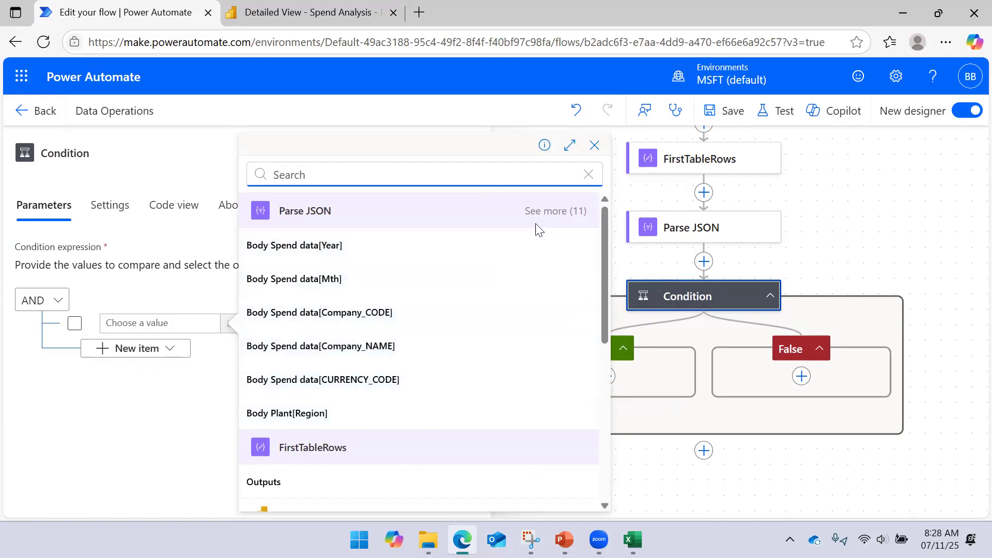
click(544, 212)
scroll(351, 342, down, 2)
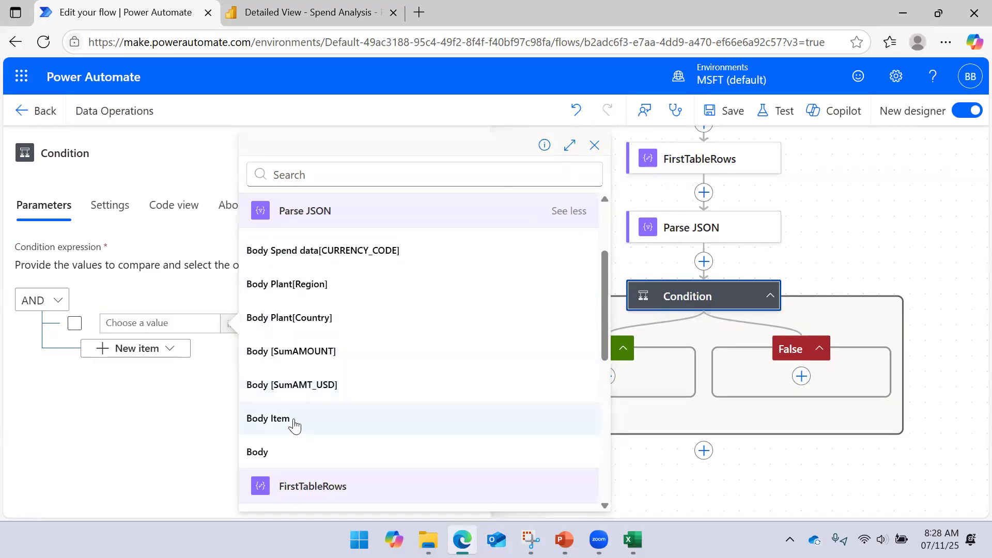
scroll(516, 268, up, 2)
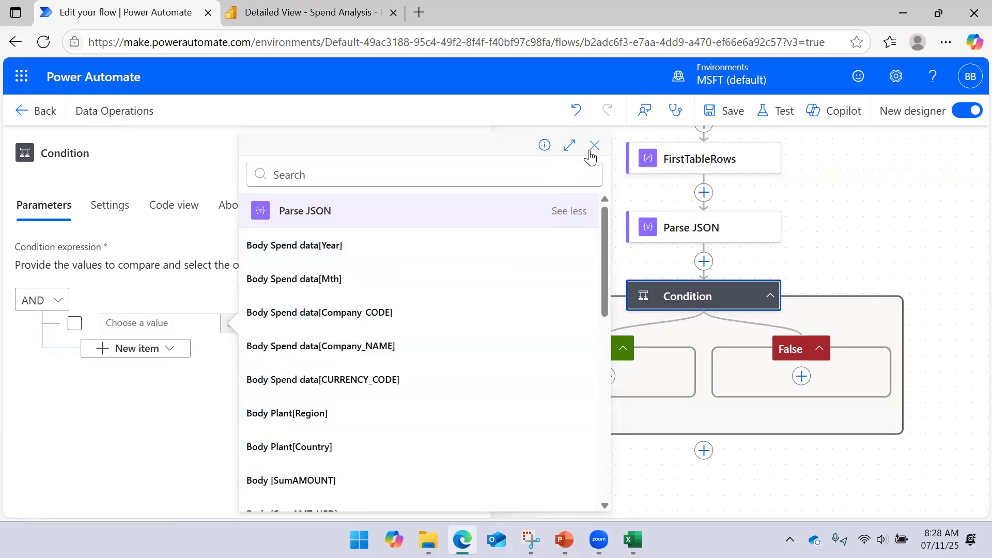
click(594, 145)
click(906, 239)
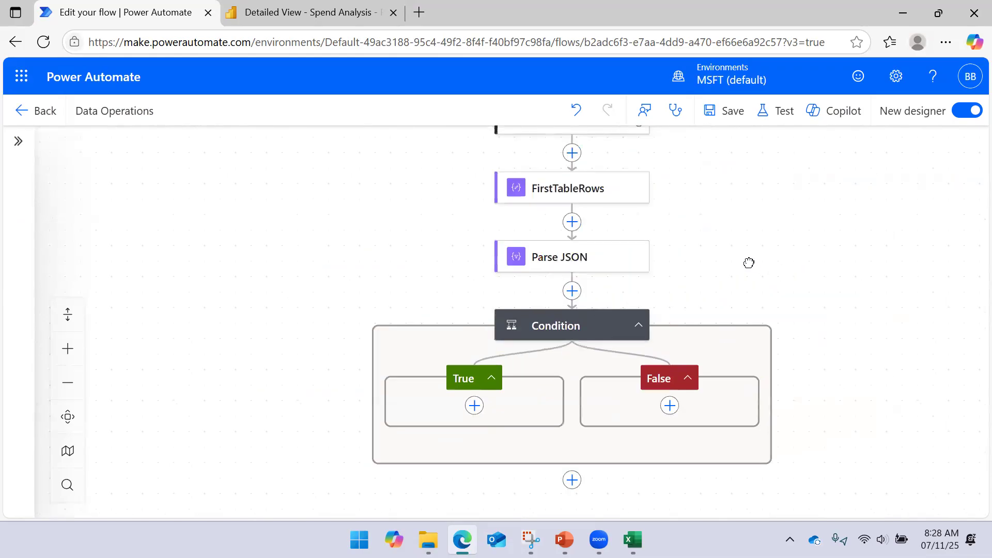
- Switch to the PowerPoint slide show and go back to the Parse JSON Operation slide
click(564, 540)
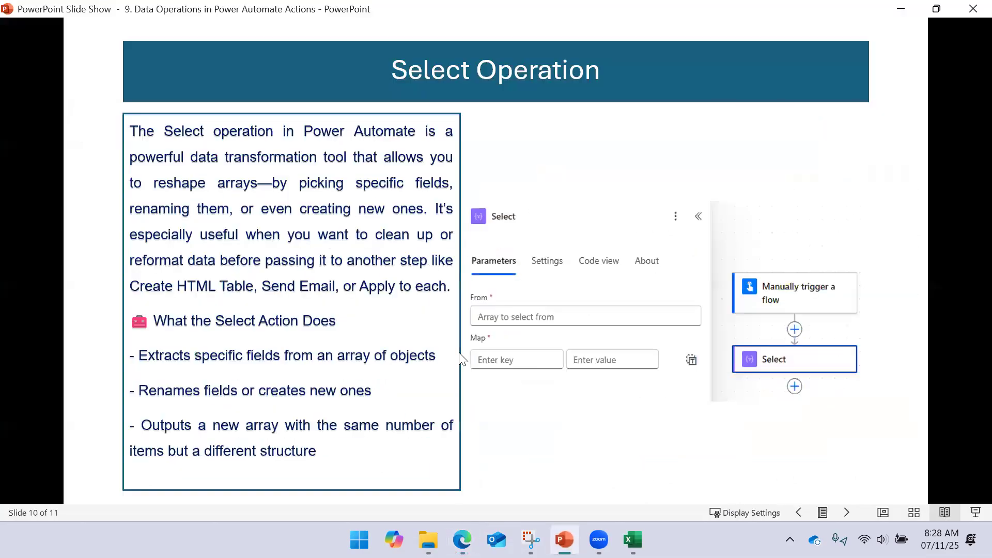
key(Left)
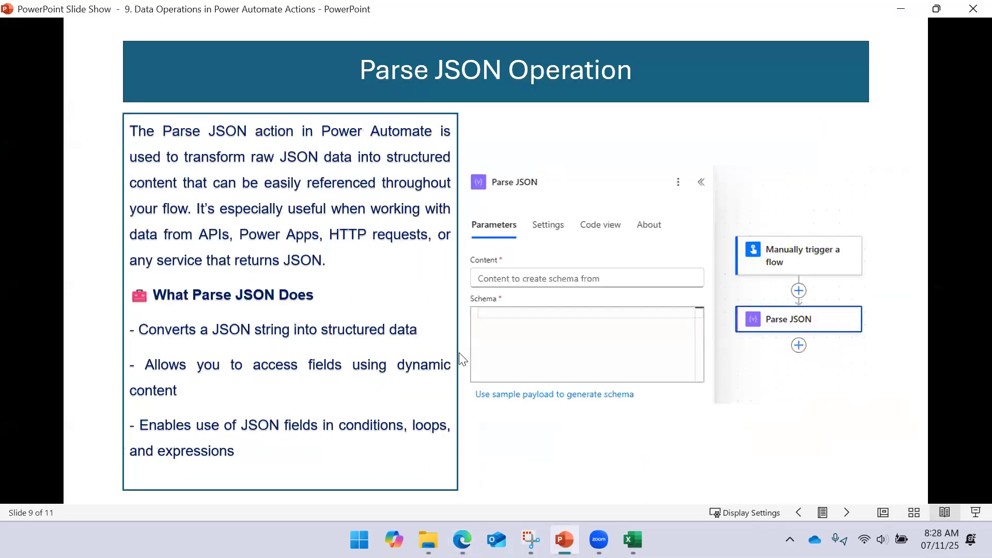
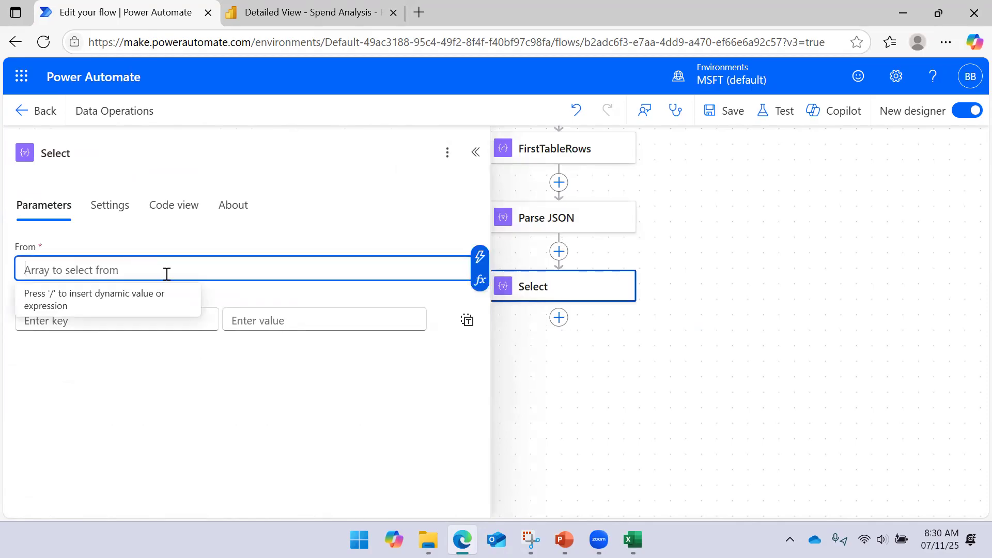
- Set the Select action's From array to the Body output of Parse JSON
click(480, 258)
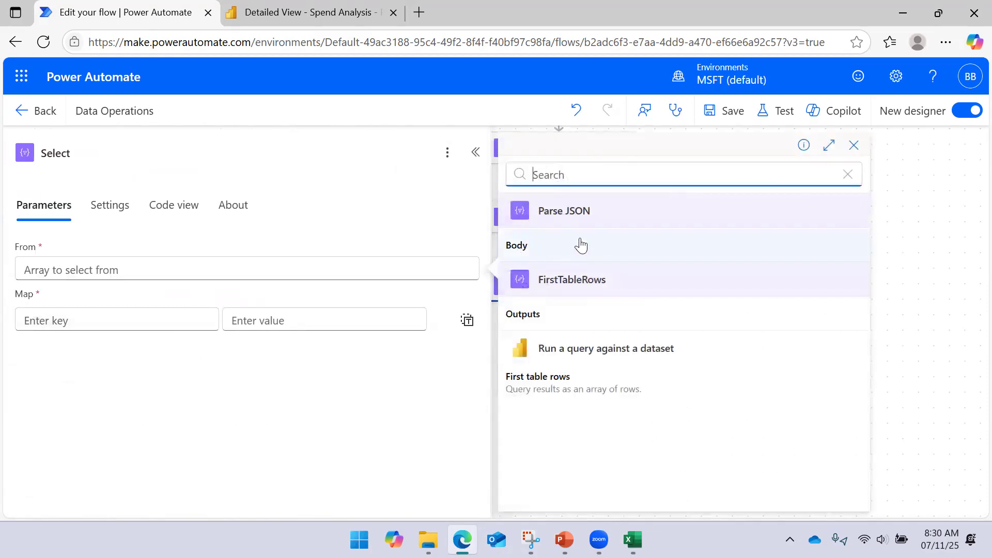
click(581, 245)
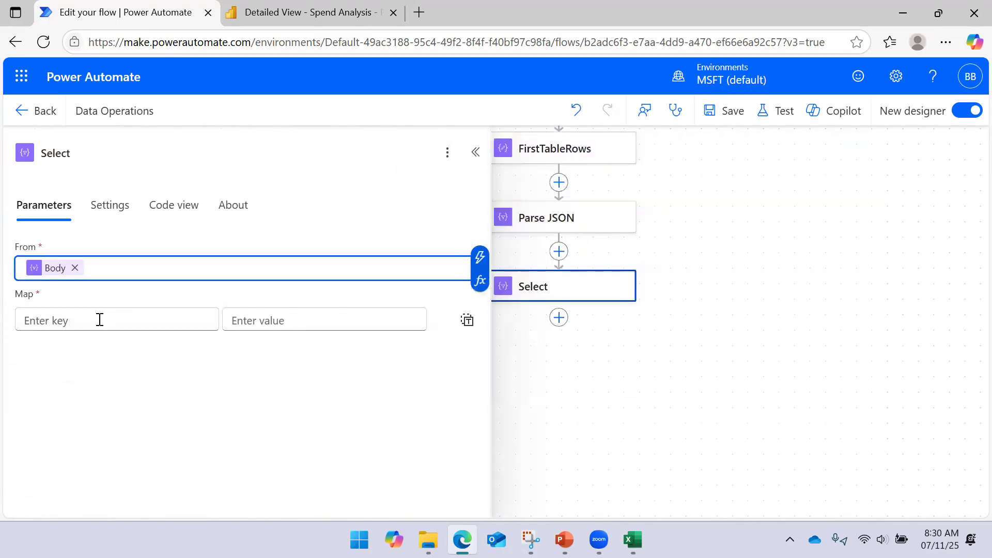
click(99, 320)
click(222, 309)
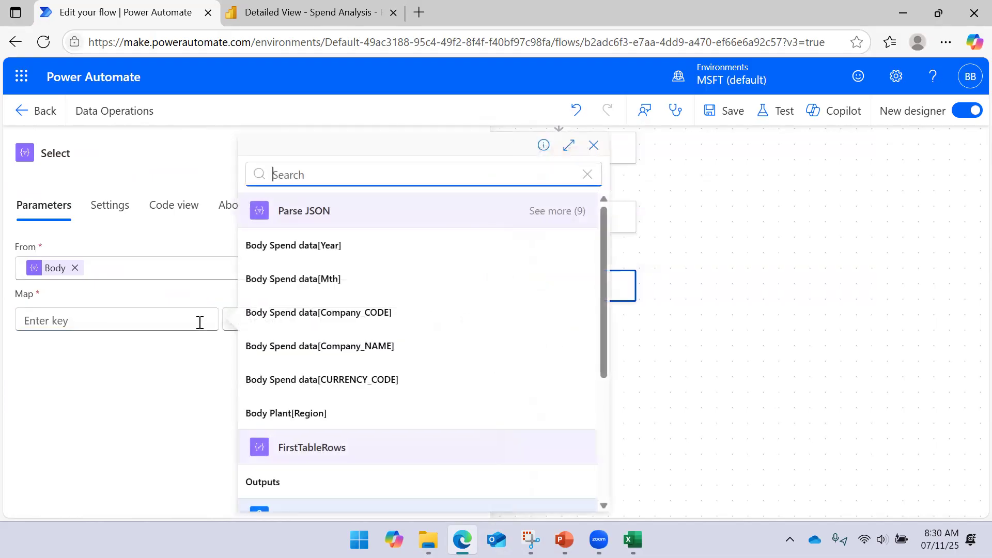
click(117, 320)
click(220, 309)
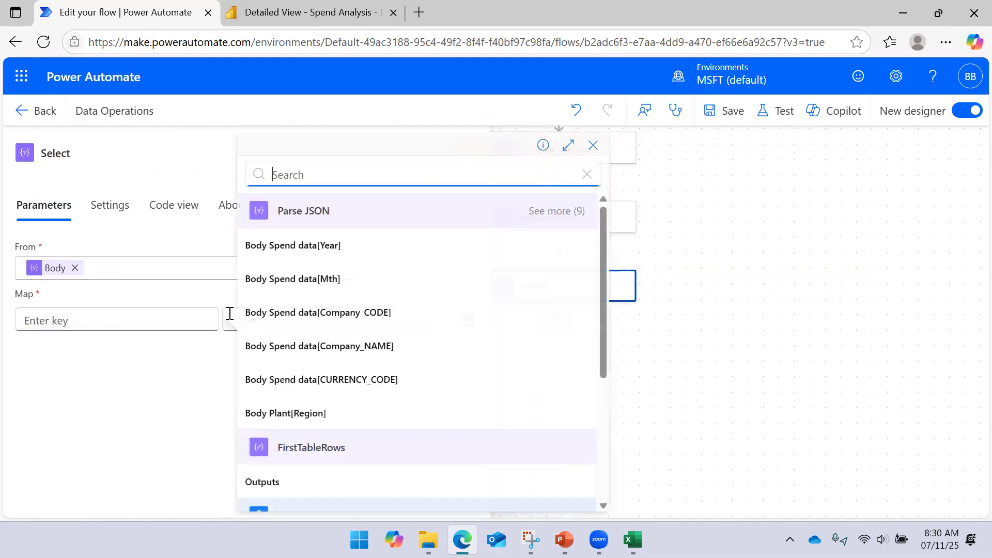
- Map a key named Mth to the Parse JSON field Body Spend data[Mth] in the Select action
click(73, 317)
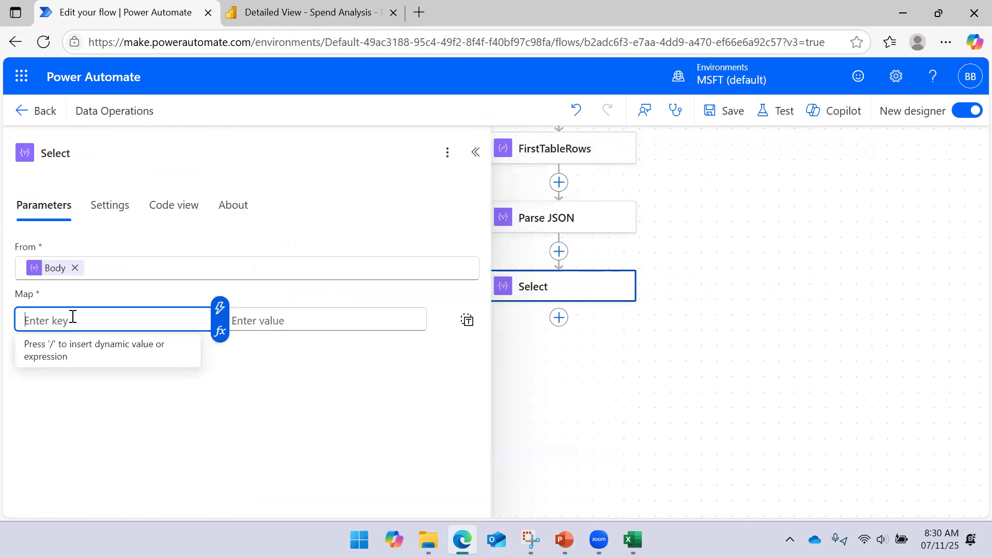
text(m)
key(BackSpace)
text(M)
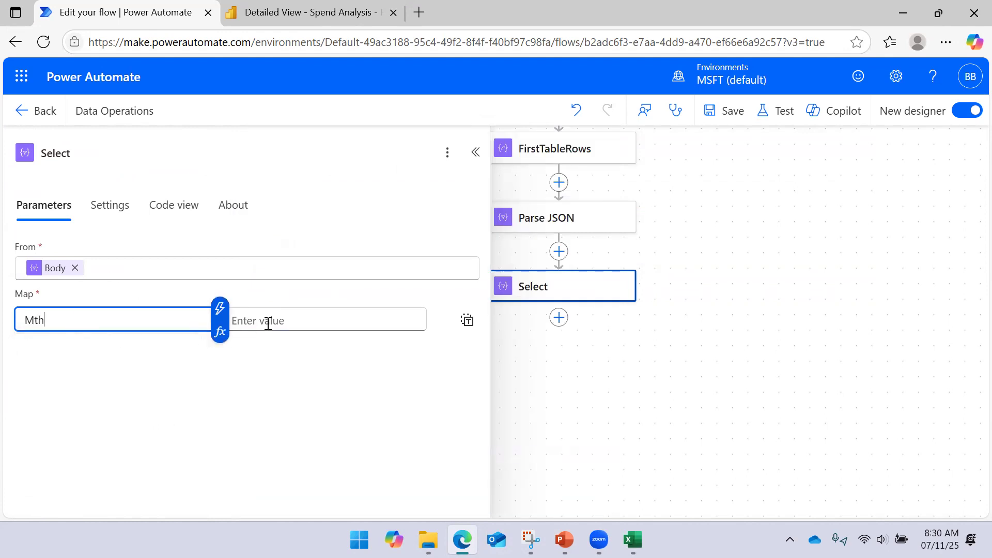
text(th)
click(268, 322)
click(426, 308)
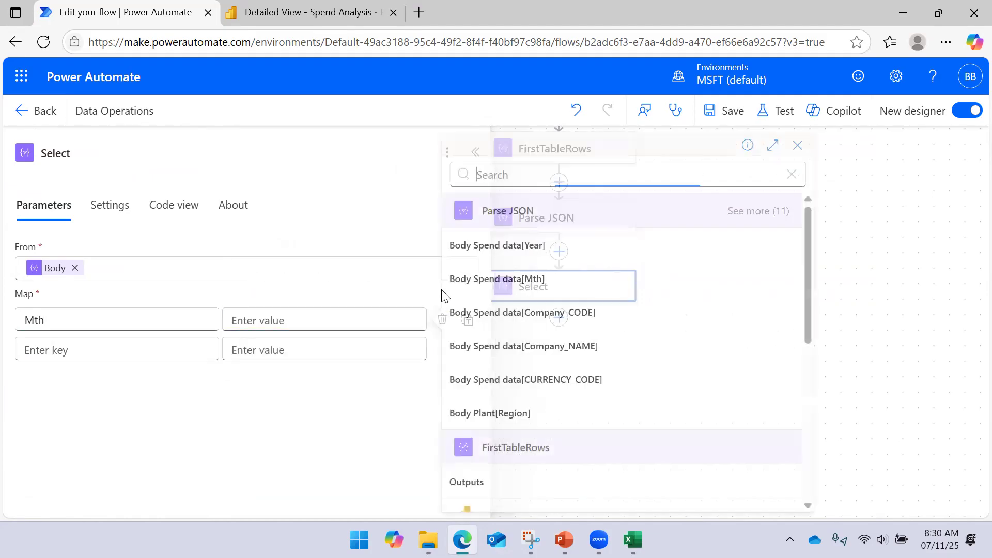
click(519, 284)
- Add a second mapping with the key Company Code and the value Body Spend data[Company_CODE]
click(112, 349)
text(Plant Code)
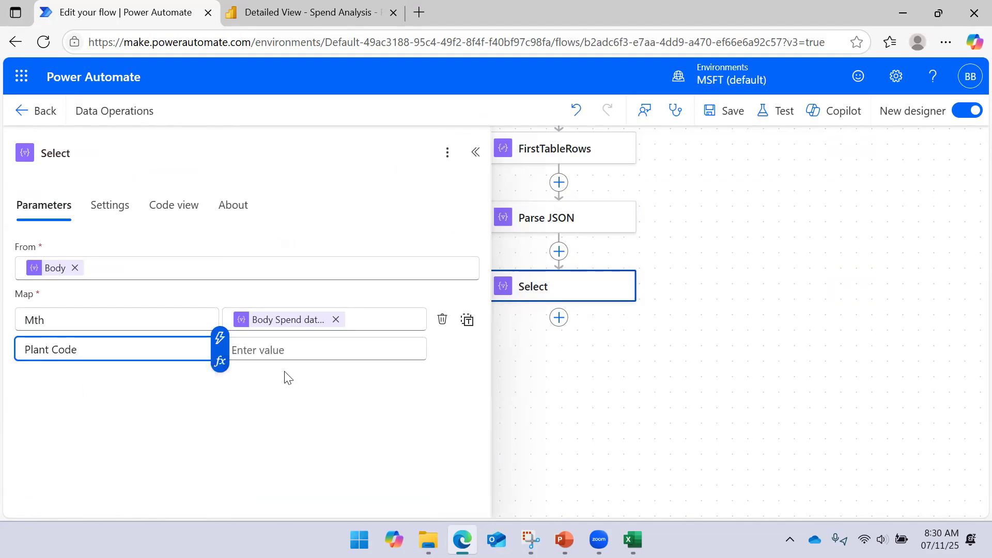
drag(52, 350, 3, 356)
text(C)
text(omap)
key(BackSpace)
key(BackSpace)
text(pany)
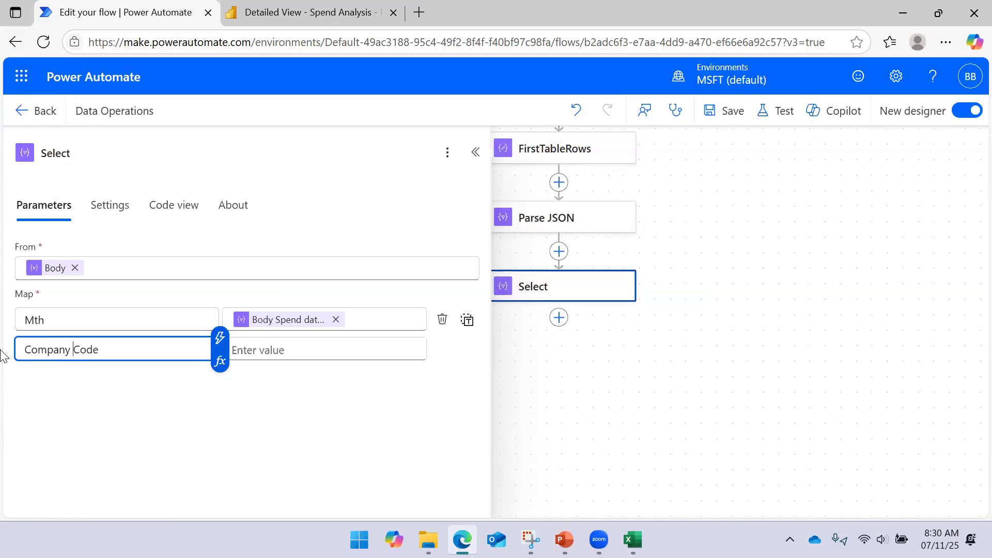
click(287, 349)
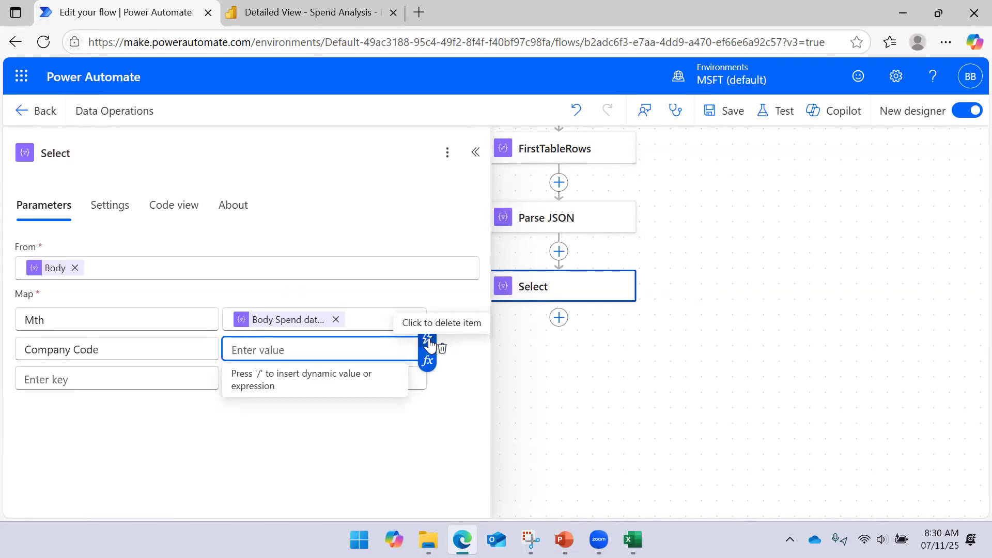
click(425, 338)
click(566, 313)
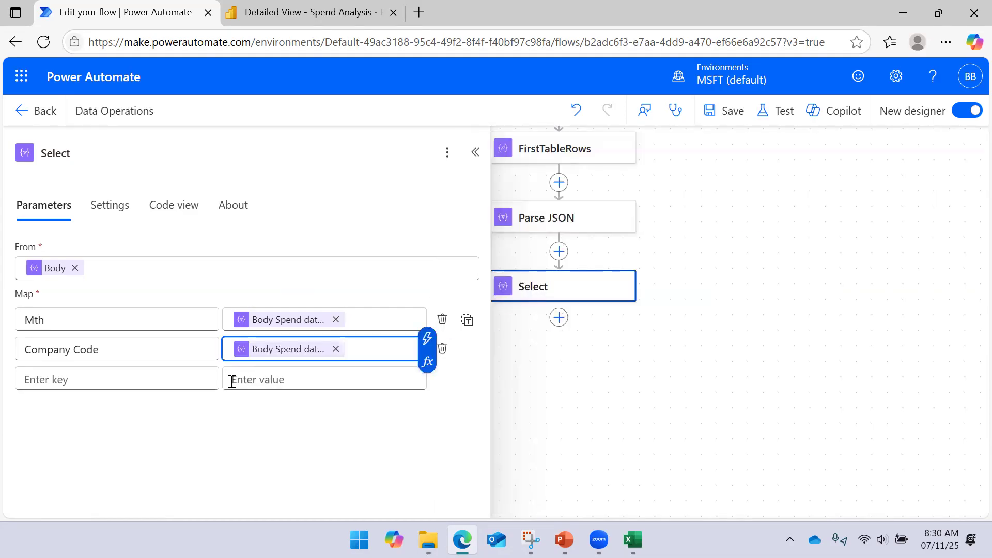
- Add a third mapping with the key Amount and the Parse JSON value Body [SumAMOUNT]
click(80, 379)
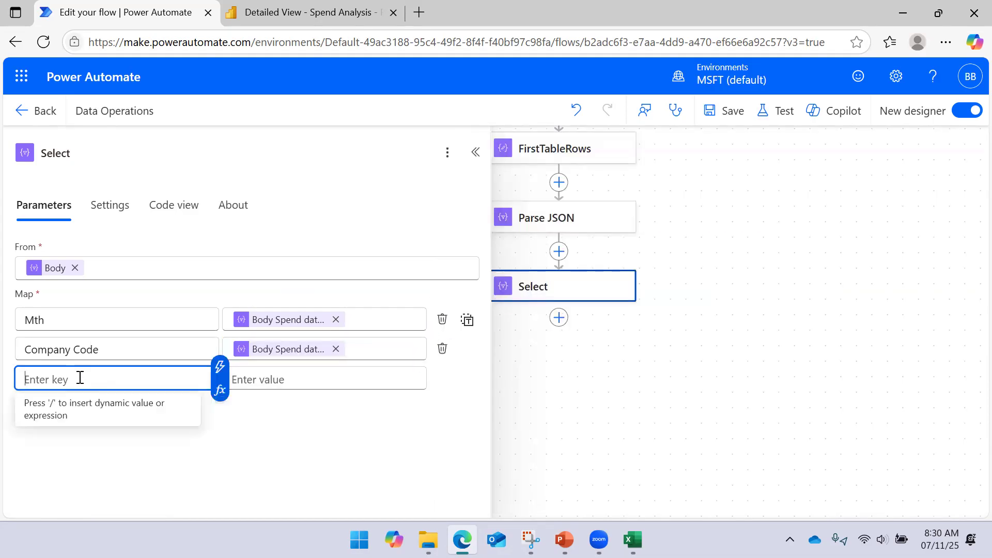
text(Amount)
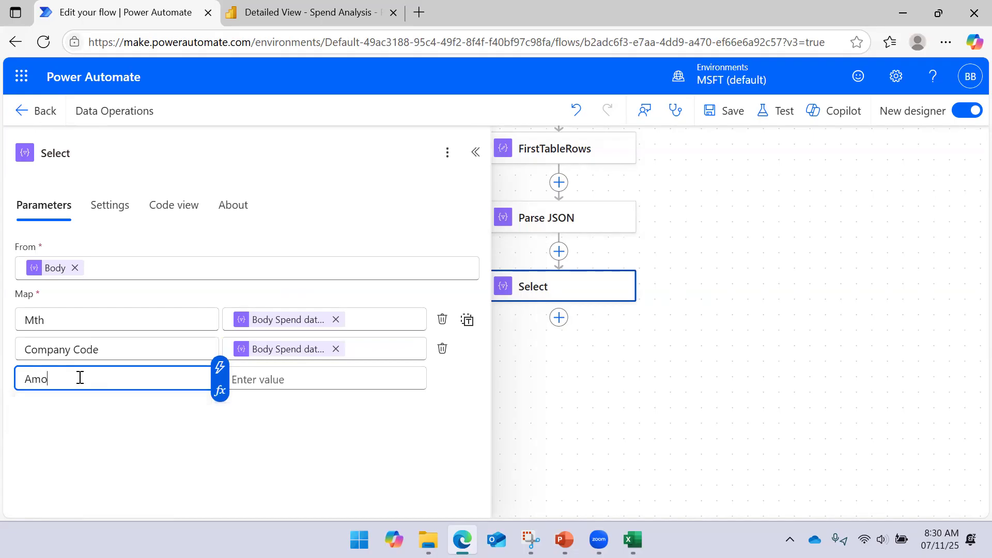
click(306, 387)
click(425, 368)
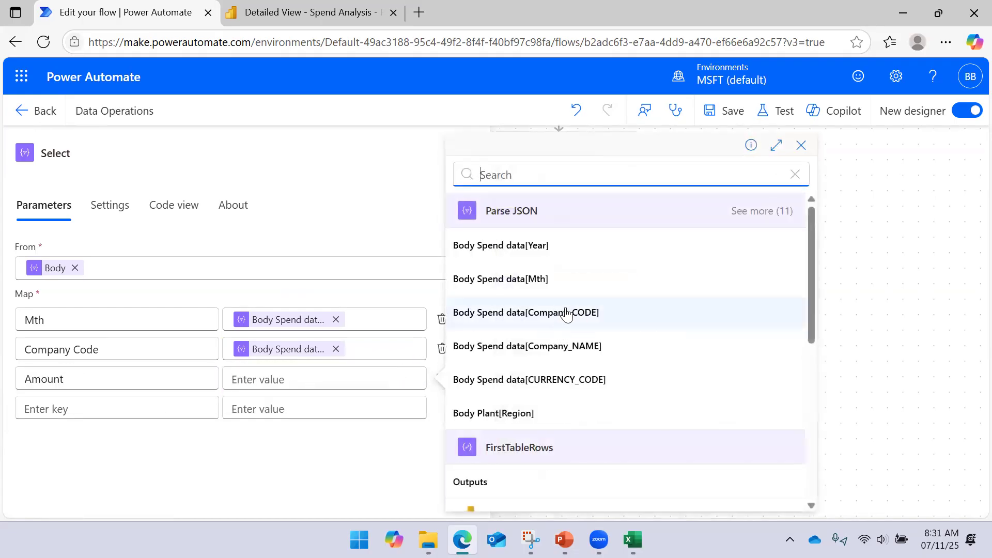
scroll(564, 312, down, 3)
scroll(722, 252, up, 3)
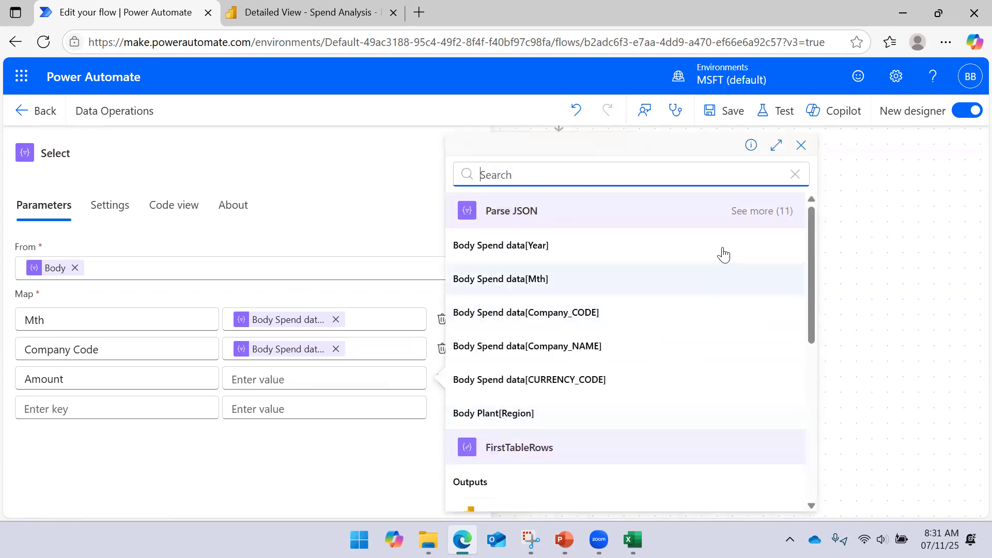
click(747, 217)
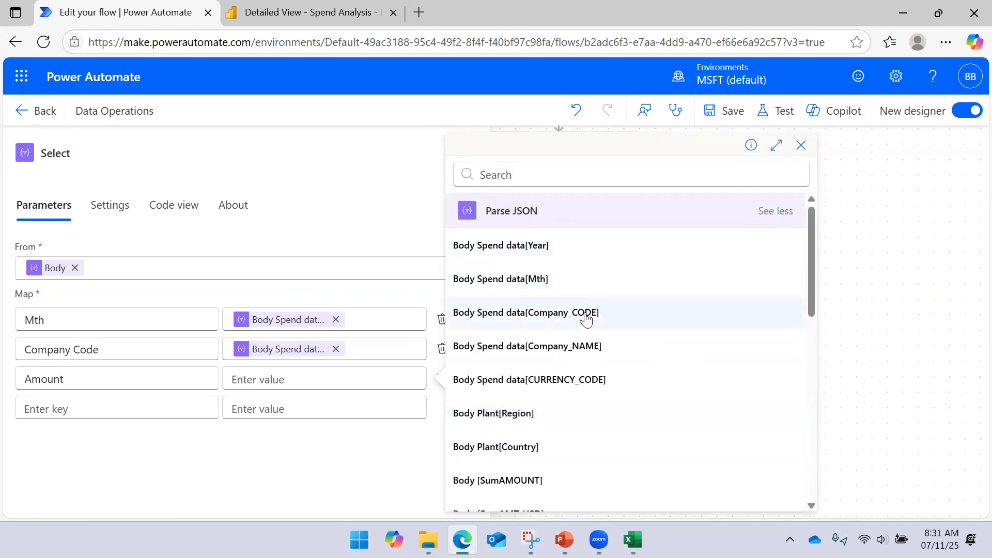
scroll(535, 349, down, 3)
click(530, 357)
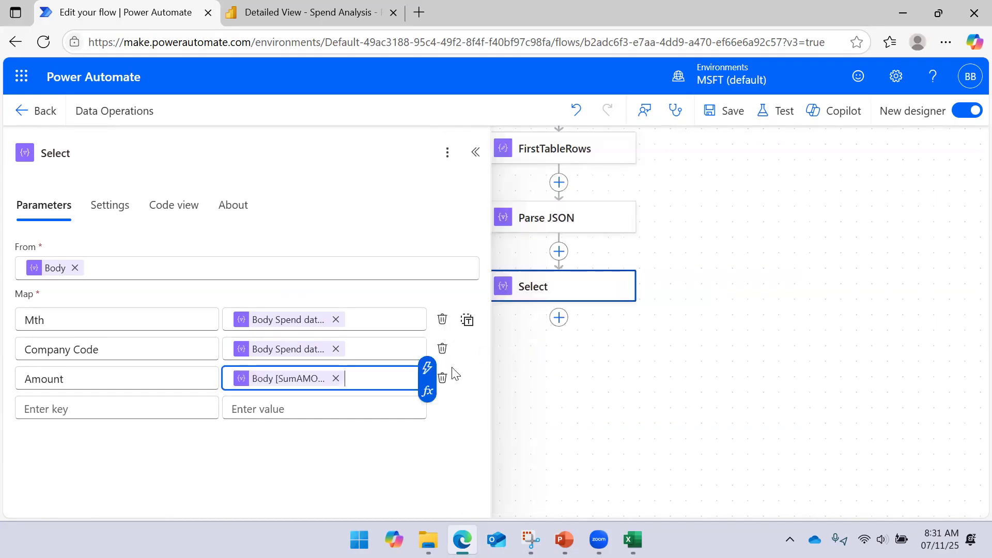
- Collapse the Select action's details and save the flow
click(475, 152)
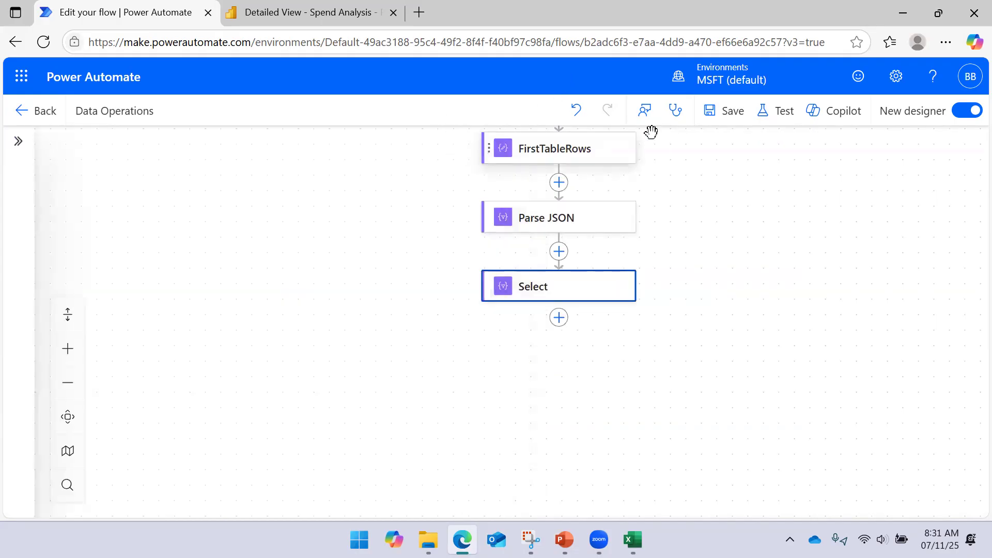
click(723, 110)
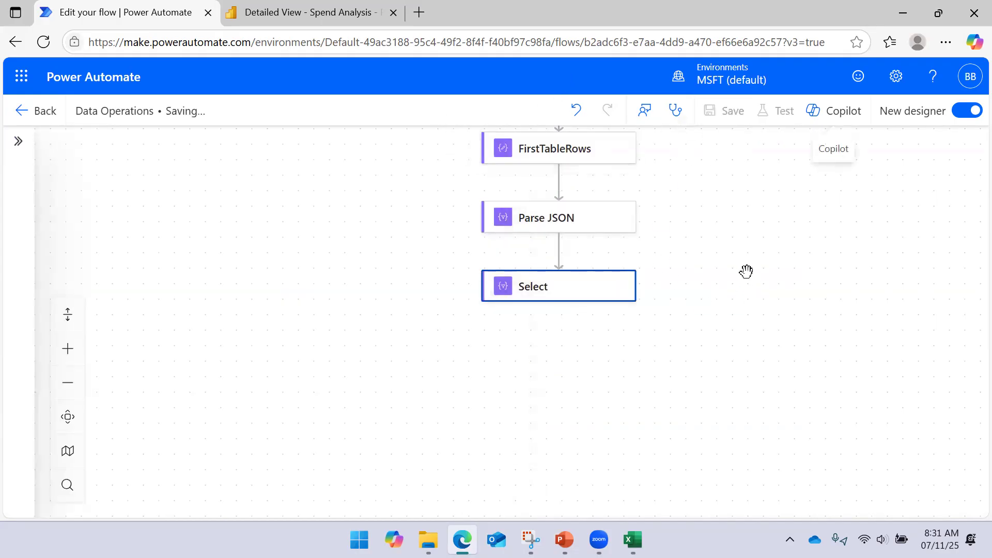
drag(757, 283, 666, 289)
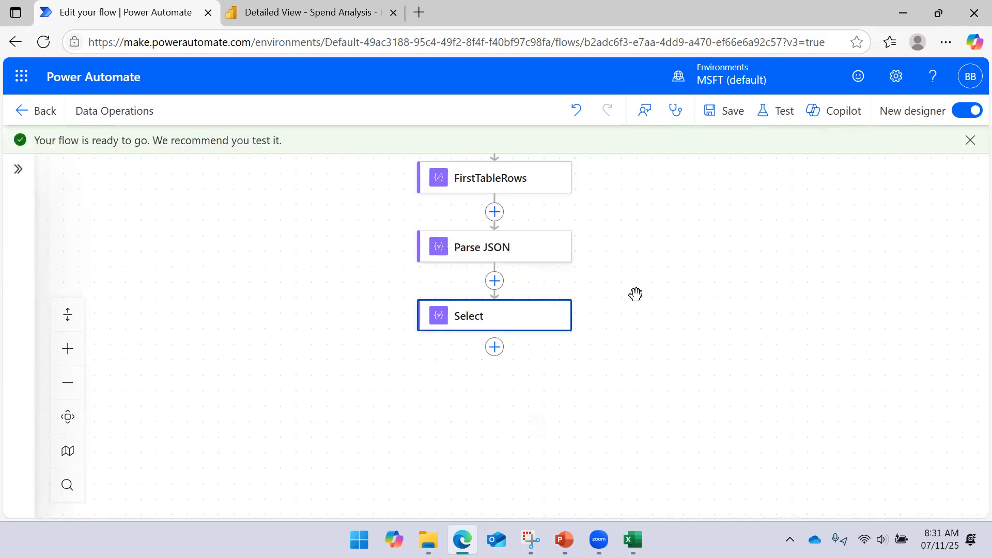
- Review the key and value mappings of the Select action, including the expression behind the Mth value, and collapse its details
click(532, 248)
click(526, 313)
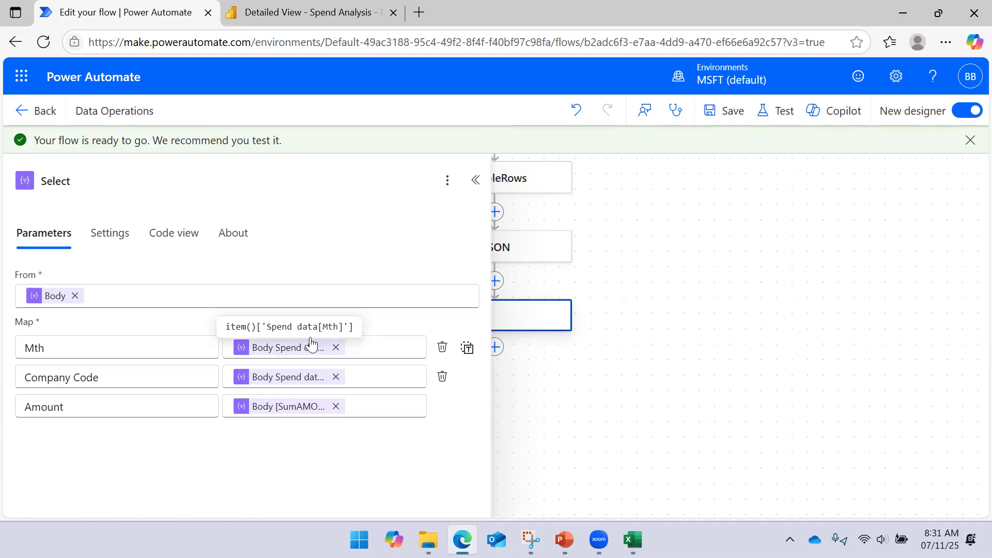
click(476, 180)
click(654, 317)
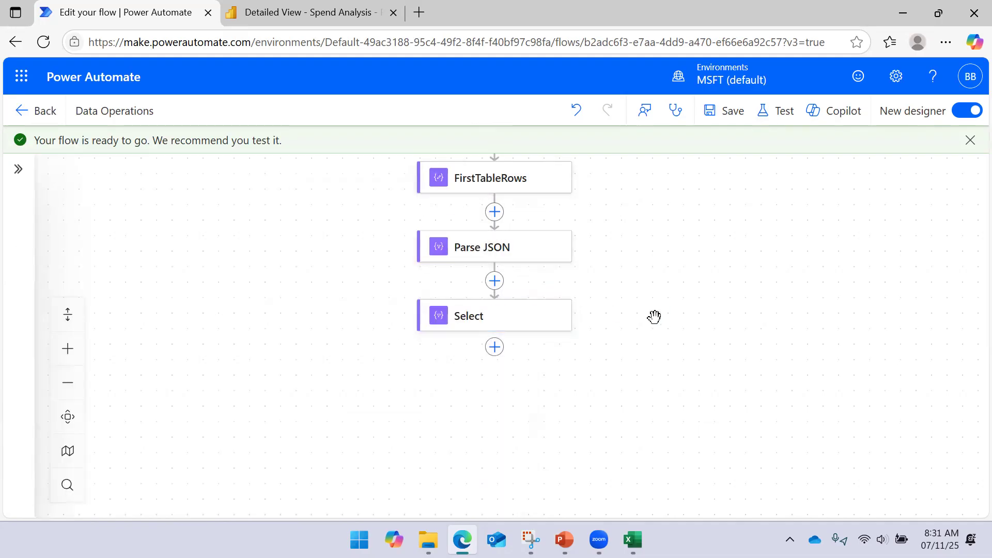
- Test the Data Operations flow manually and run it
click(780, 111)
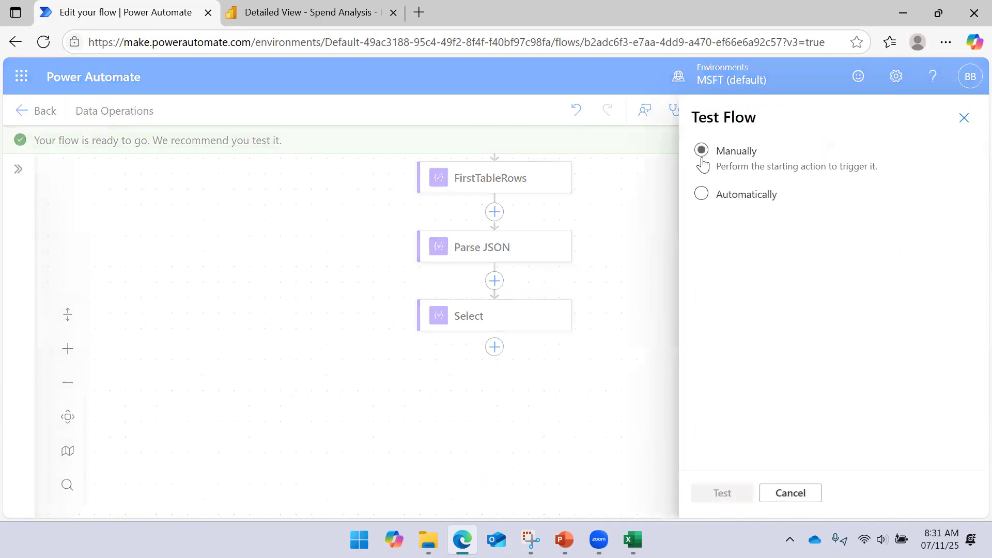
click(712, 494)
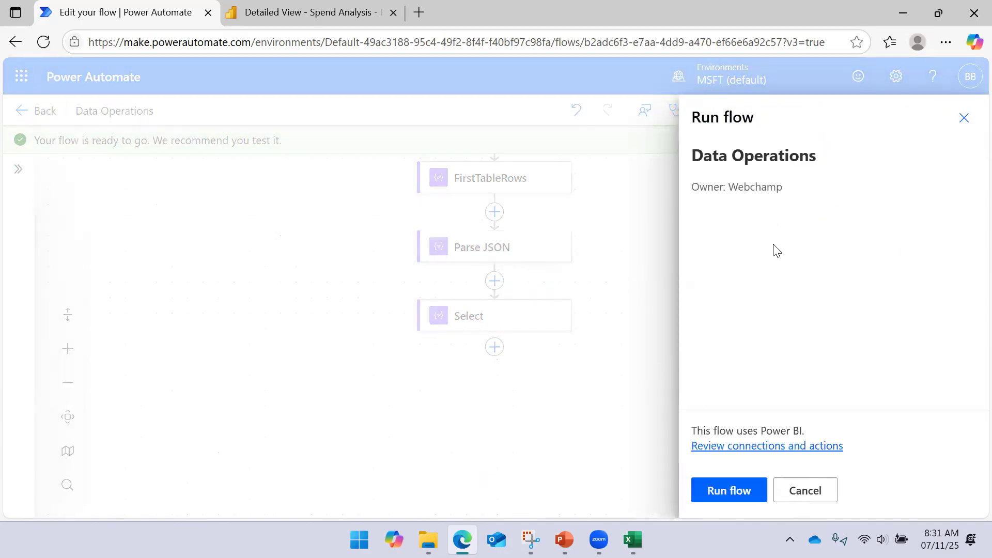
click(705, 479)
click(716, 489)
- Examine the raw inputs of the Select action in the run results
drag(665, 383, 715, 314)
click(514, 250)
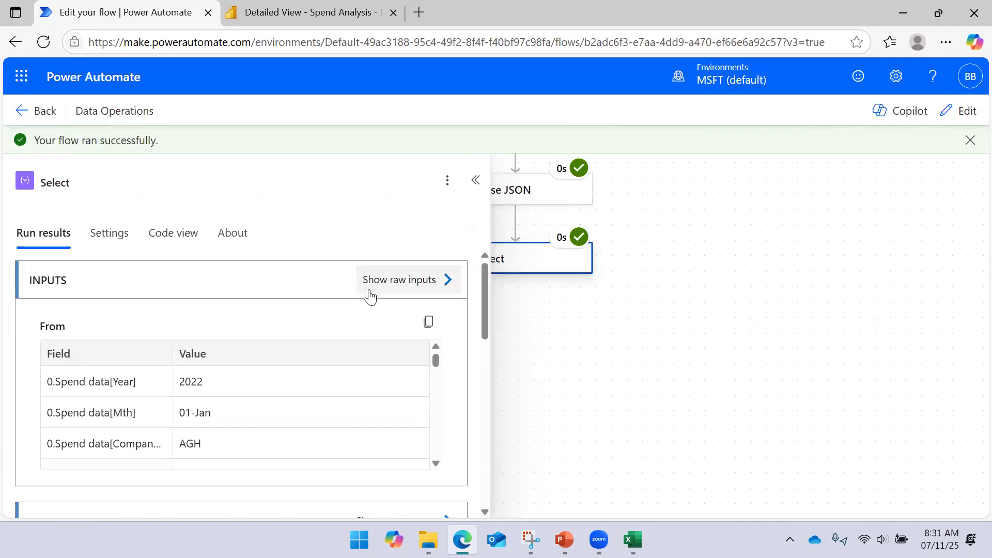
click(441, 279)
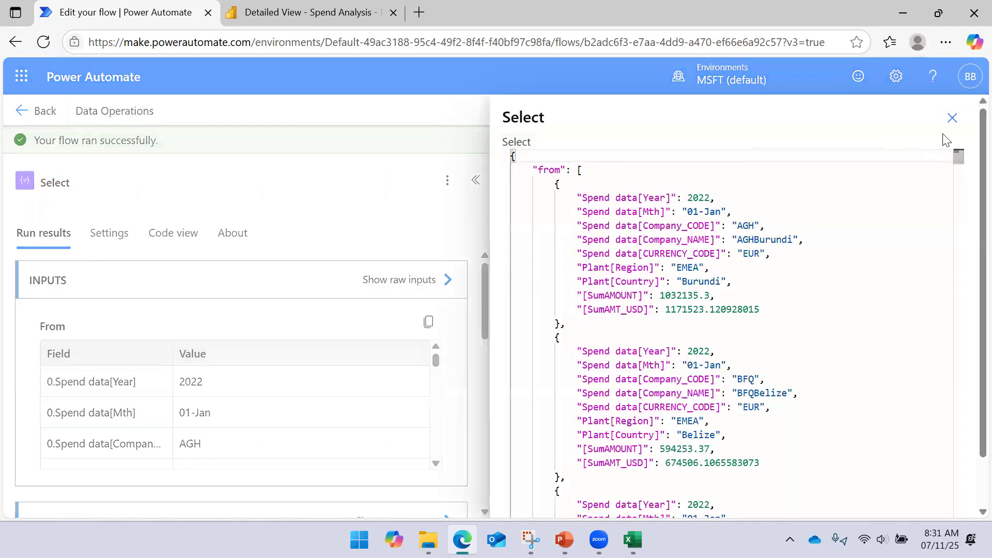
click(952, 117)
- Examine the Select action's raw outputs, highlight the Mth entry of the first record, and collapse the action's details
scroll(406, 341, down, 5)
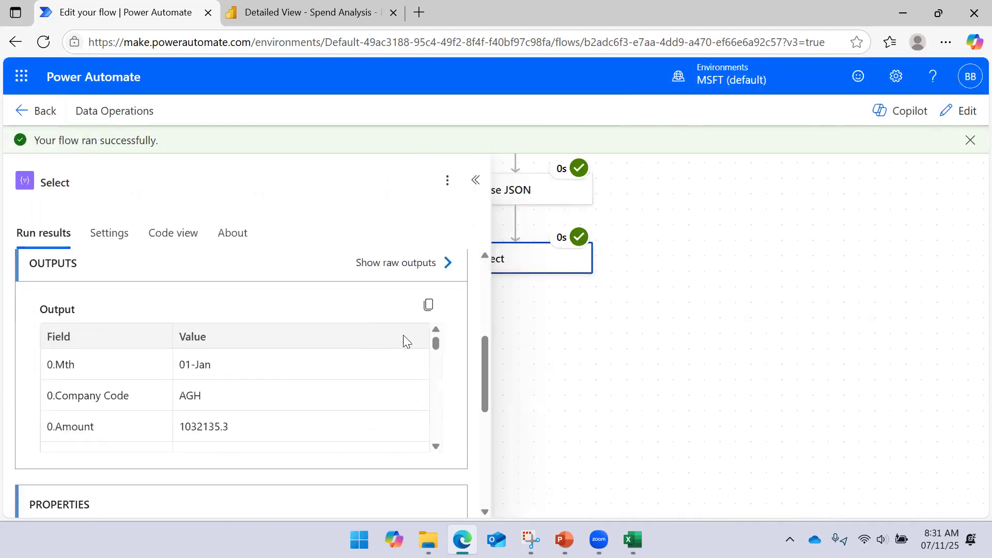
click(443, 268)
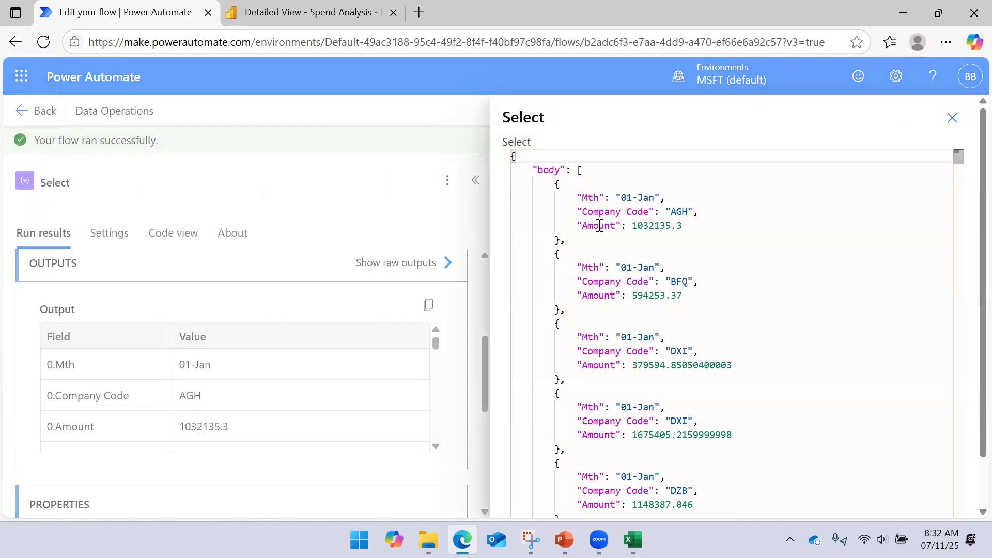
drag(577, 200, 667, 197)
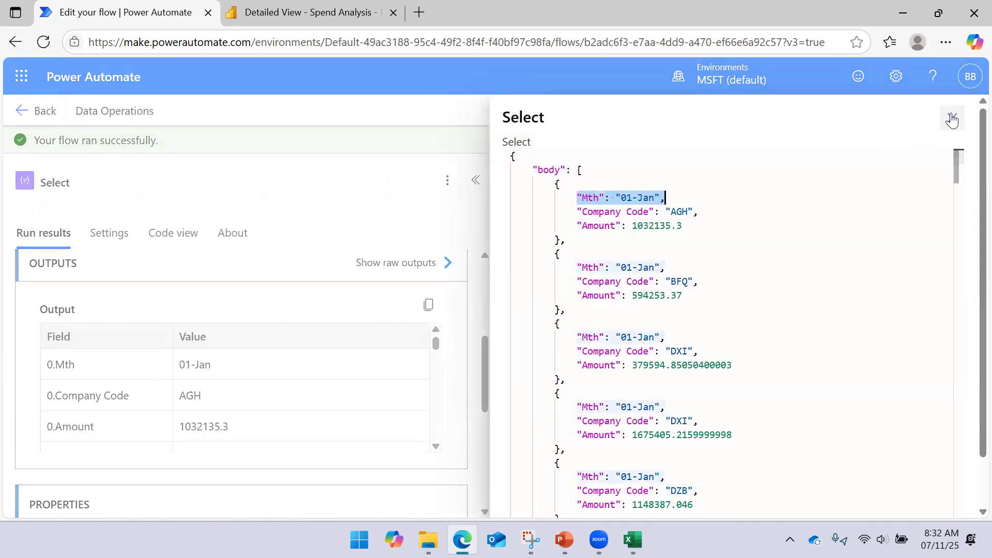
click(952, 118)
click(475, 181)
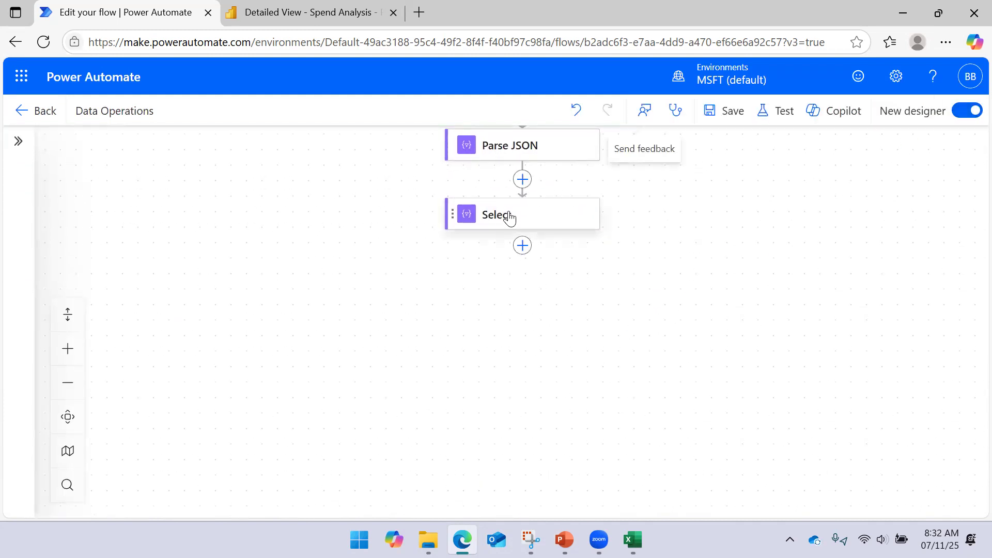
- Add a Condition control after the Select action
click(511, 217)
click(538, 254)
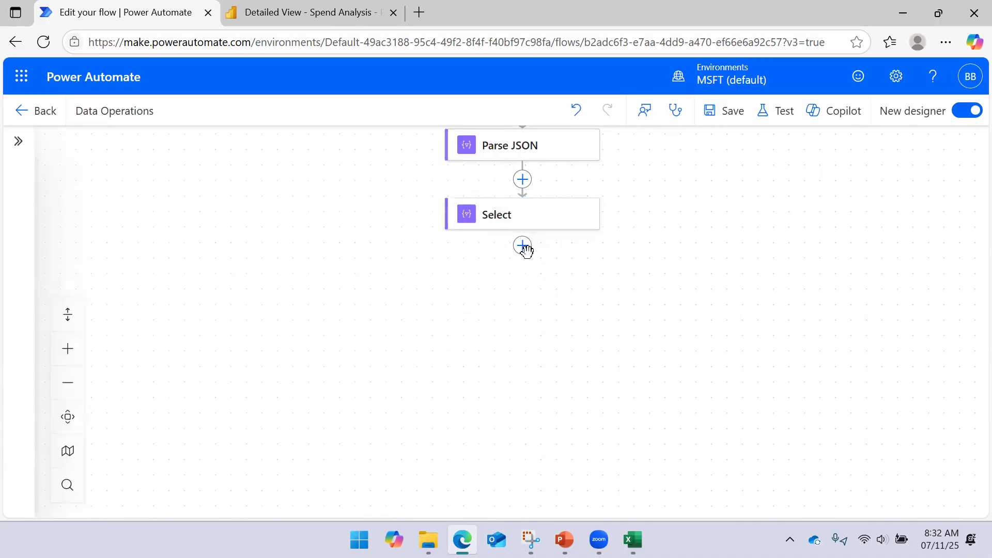
click(523, 246)
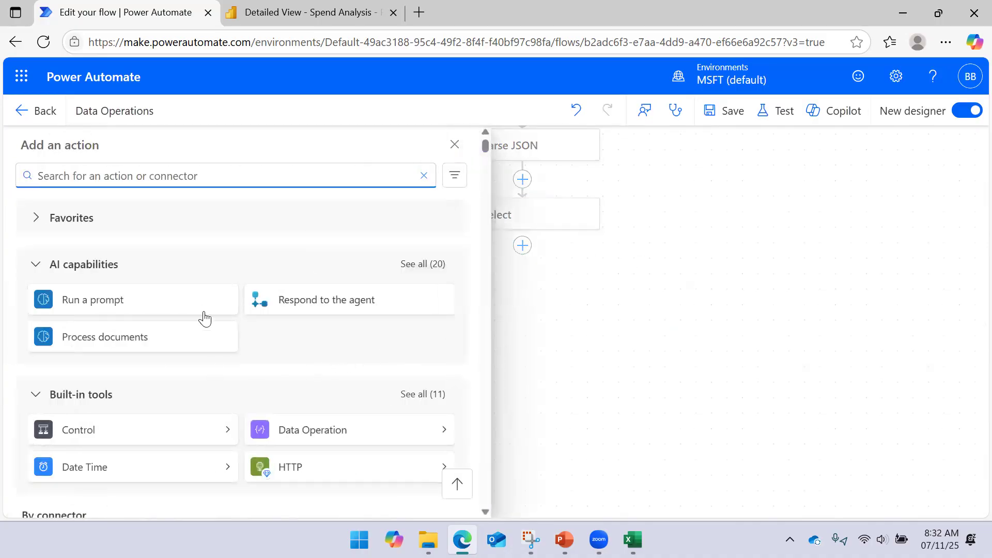
click(228, 439)
click(149, 224)
- Examine the Select outputs offered as dynamic content for the condition's first value, leaving the value empty
click(155, 321)
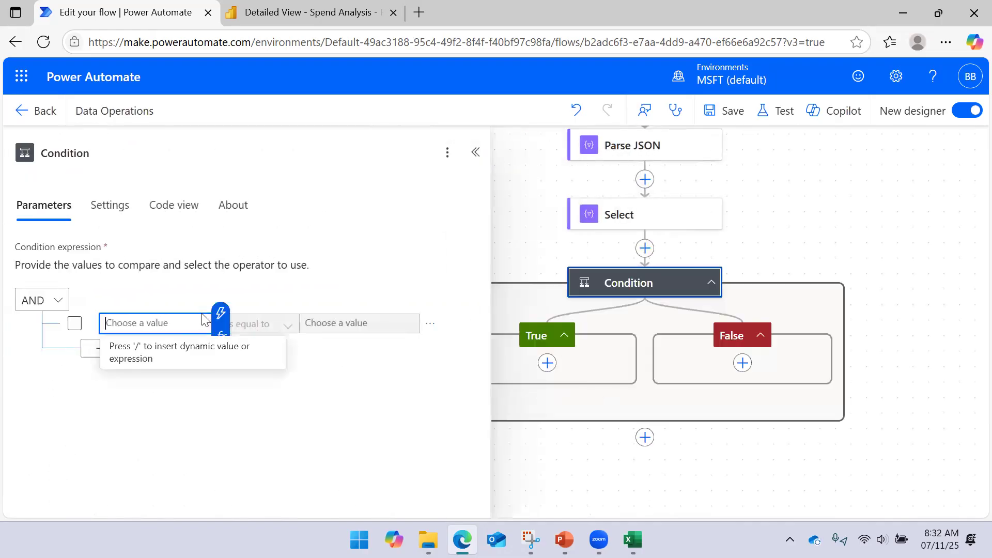
click(217, 325)
scroll(333, 264, down, 2)
scroll(329, 282, up, 2)
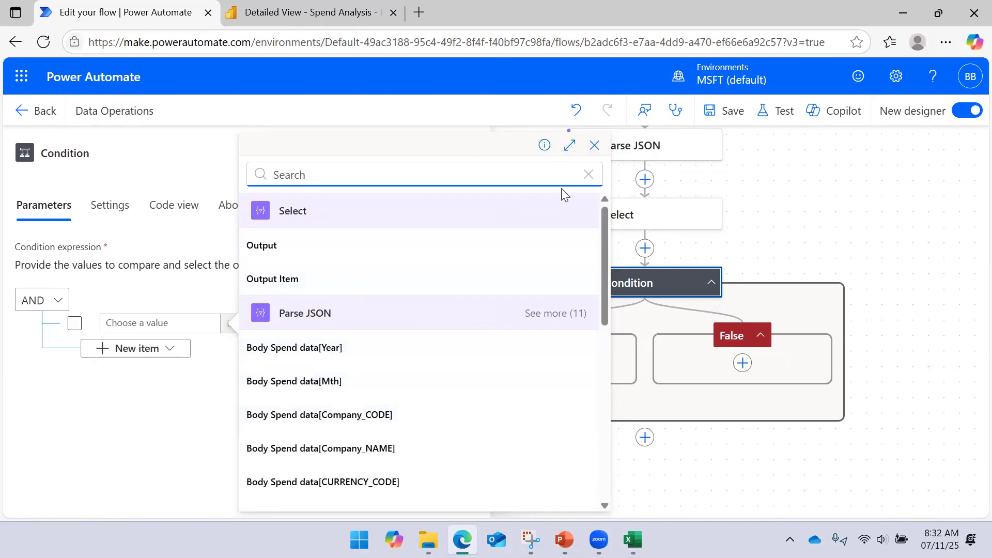
click(595, 146)
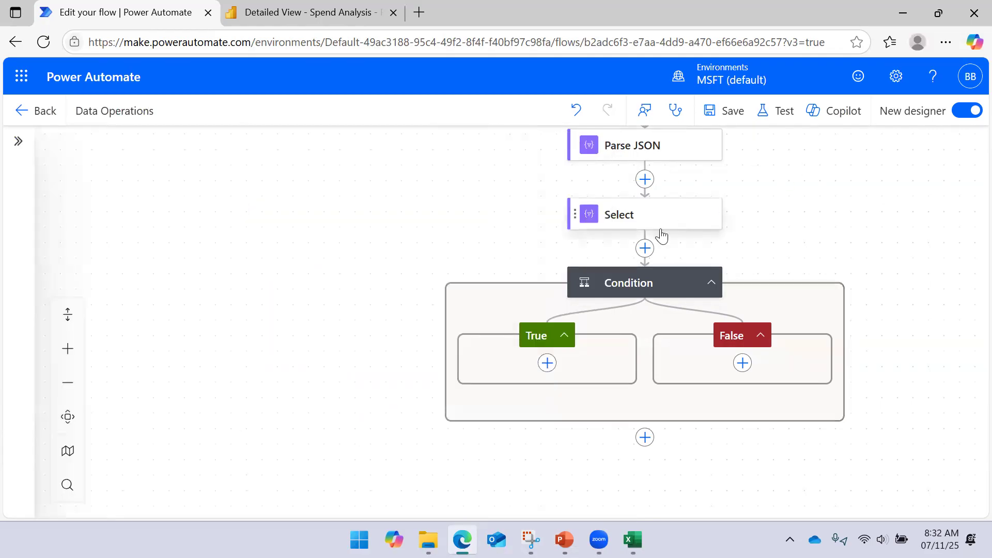
- Delete the Condition control placed after the Select action
click(634, 217)
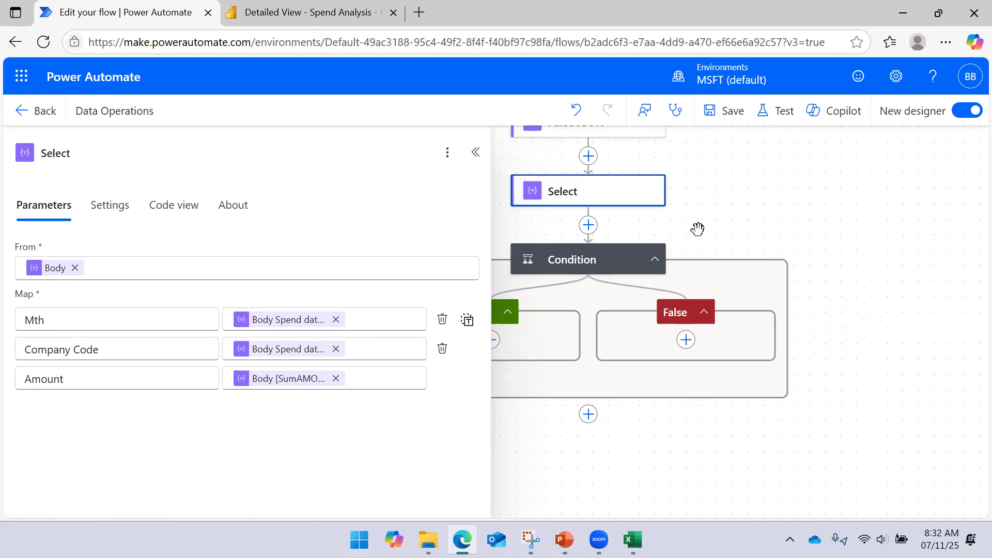
click(619, 258)
right_click(619, 257)
click(631, 275)
click(672, 328)
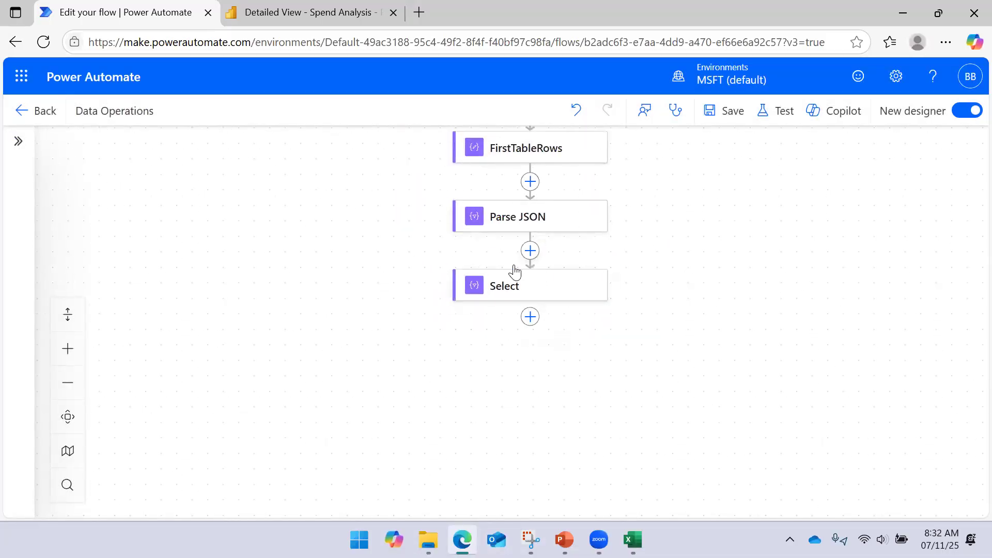
- Review the Select action's field mapping and the Parse JSON Operation slide in PowerPoint, and return to the flow in Edge
click(513, 287)
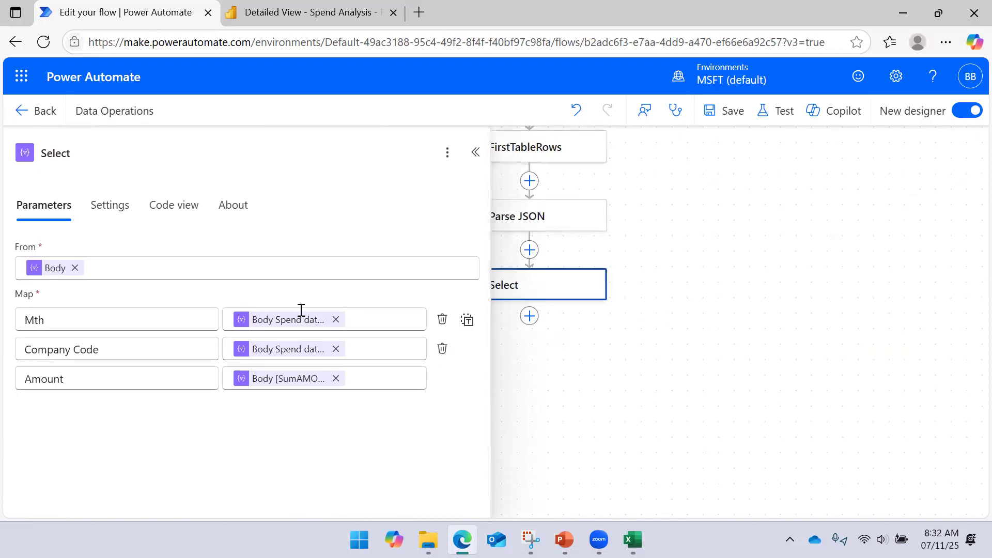
click(677, 309)
mouse_move(564, 539)
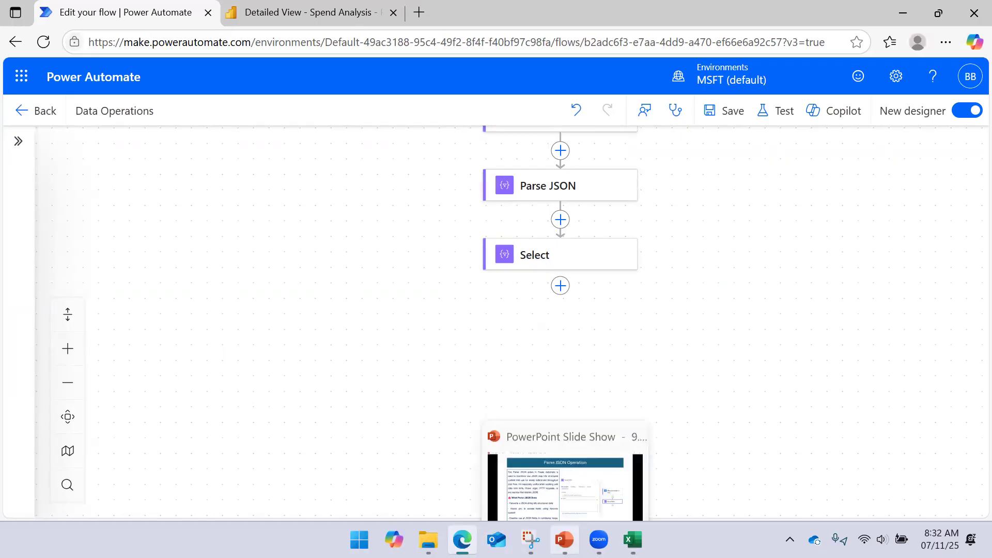
click(587, 490)
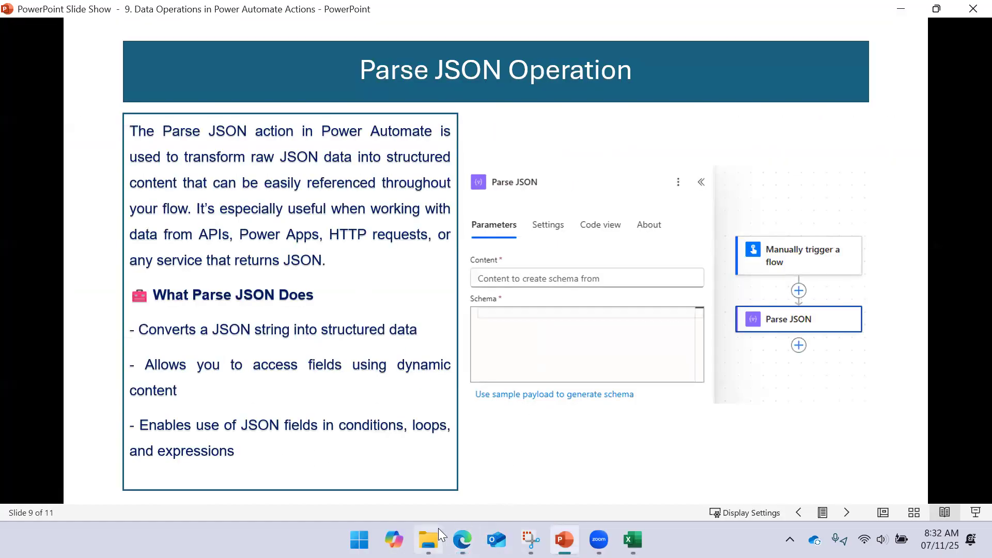
click(462, 538)
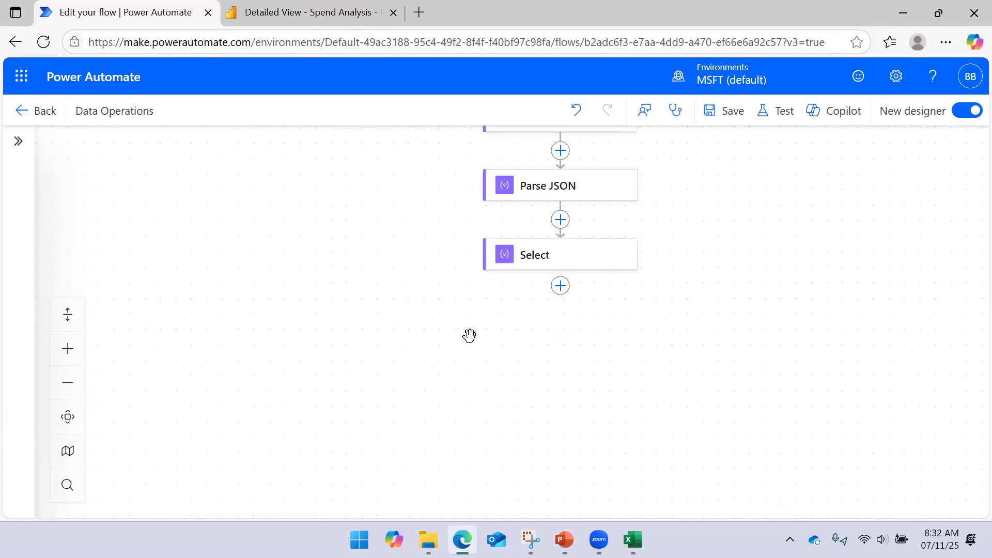
- Review the available Data Operation actions and the Filter Array Operation slide in PowerPoint, and return to the flow
click(561, 287)
click(444, 432)
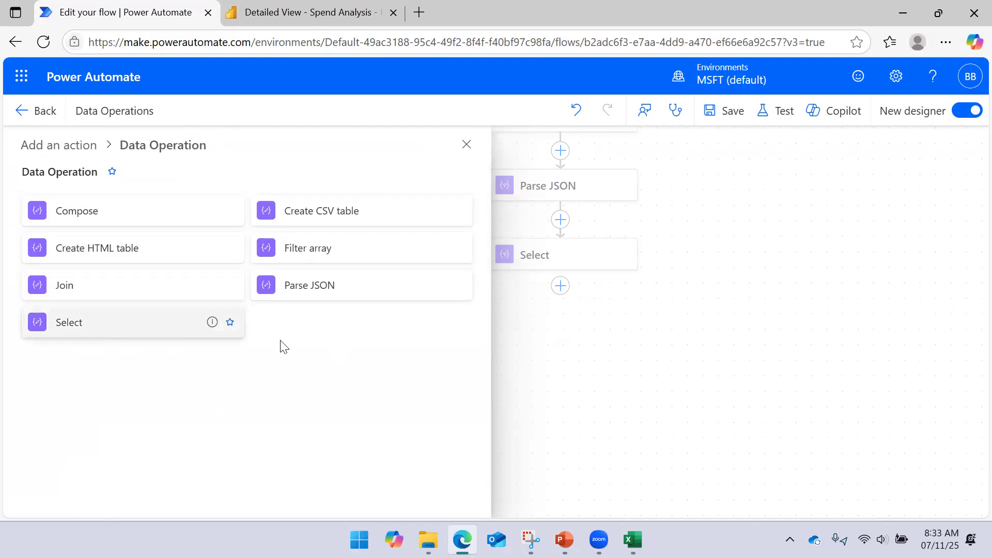
click(664, 352)
click(565, 540)
scroll(561, 352, down, 3)
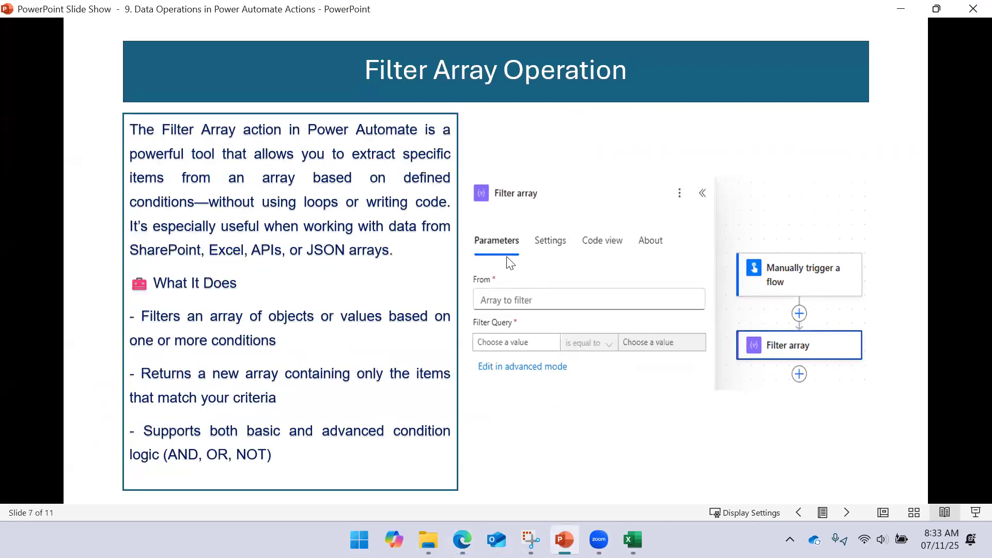
click(901, 9)
- Review the settings of the FirstTableRows and Parse JSON actions
drag(705, 200, 682, 273)
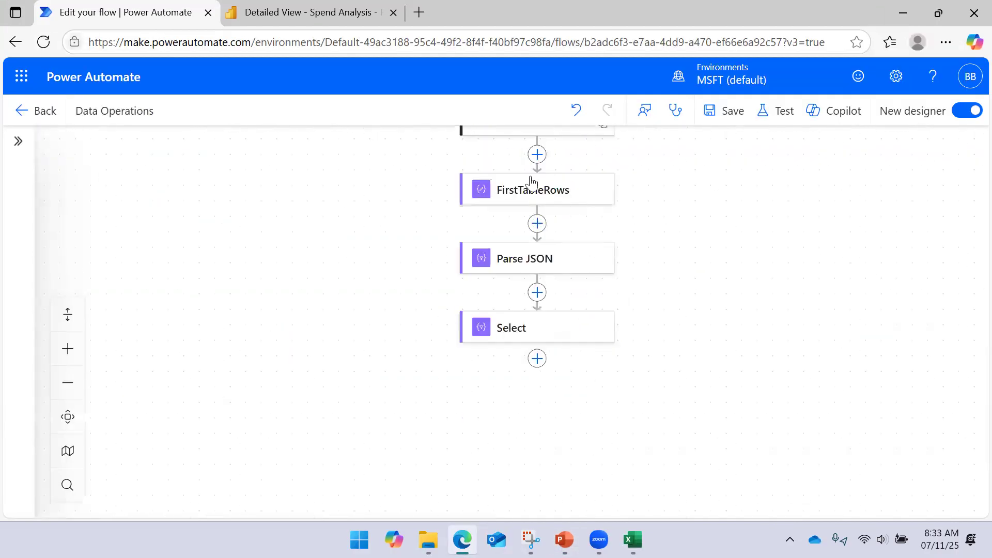
click(532, 188)
click(645, 264)
click(541, 259)
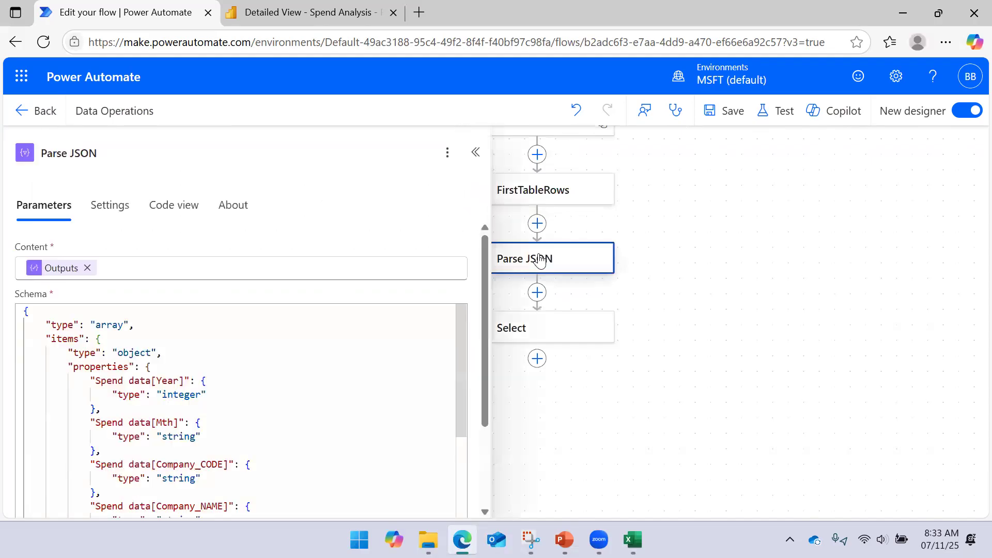
click(854, 294)
- Delete the Select action after Parse JSON
right_click(598, 337)
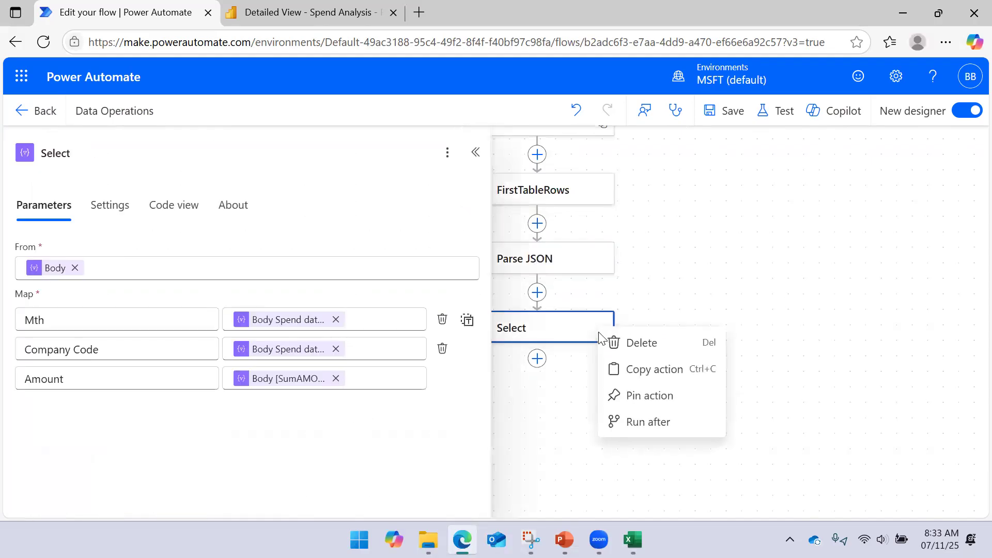
click(627, 345)
click(666, 328)
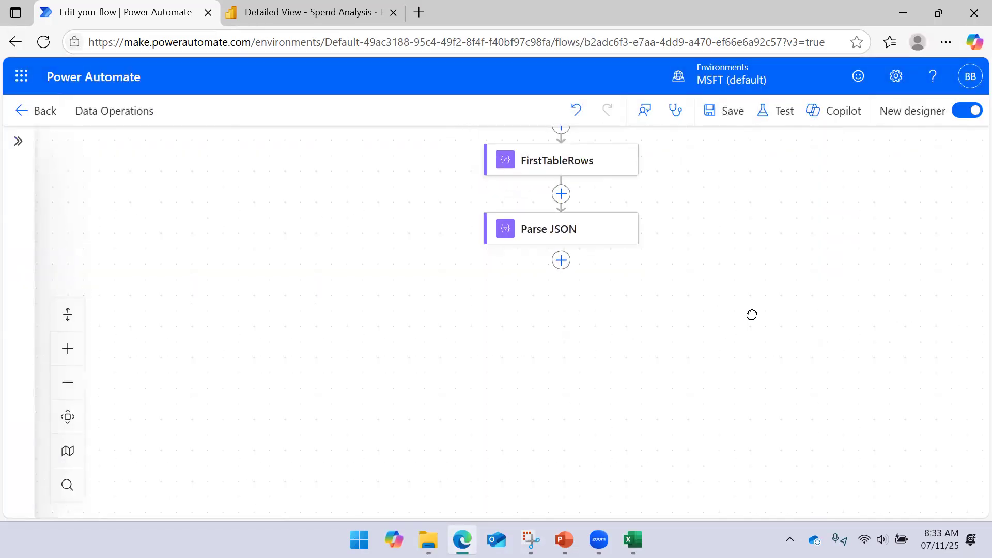
- Add a Filter array data operation after Parse JSON and set its From input to the Parse JSON Body
click(563, 248)
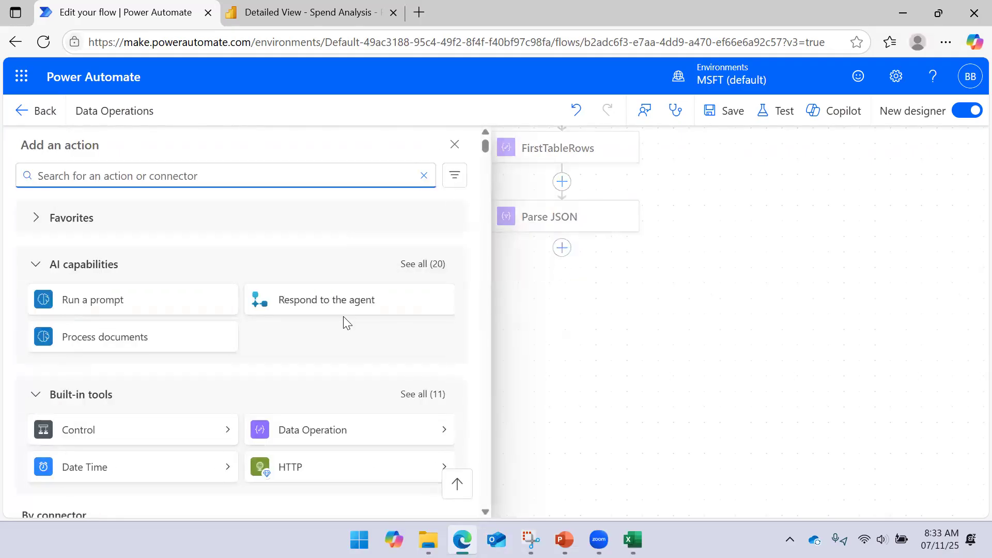
click(444, 433)
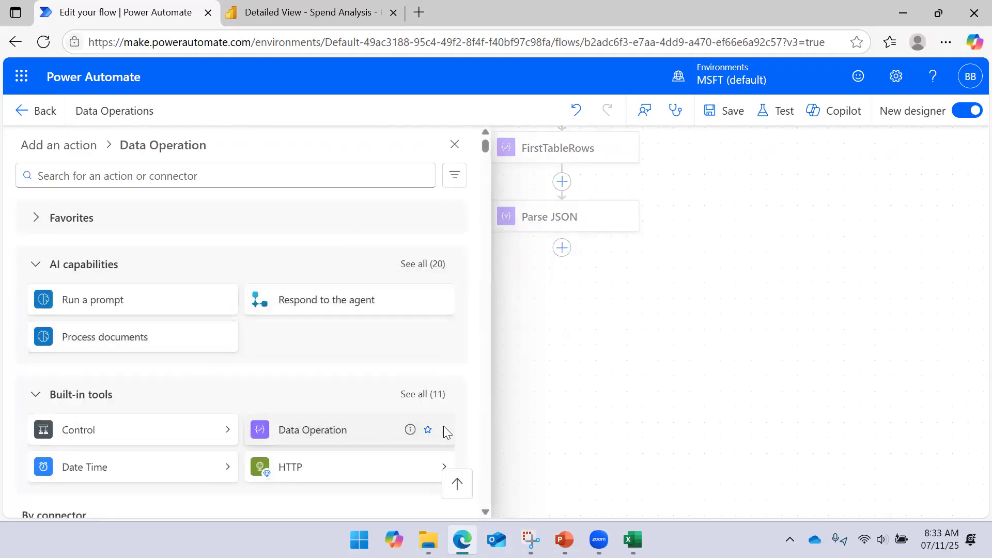
click(334, 249)
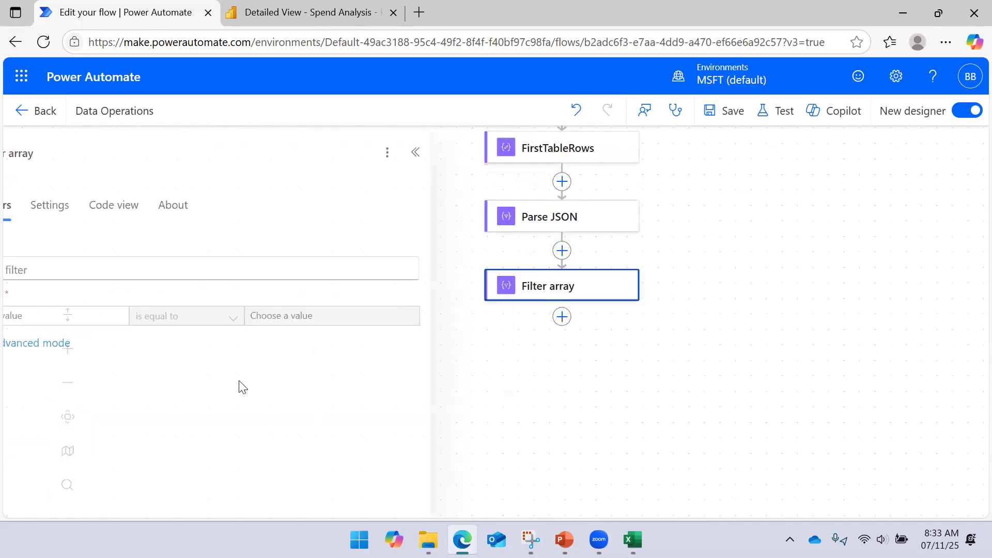
click(170, 267)
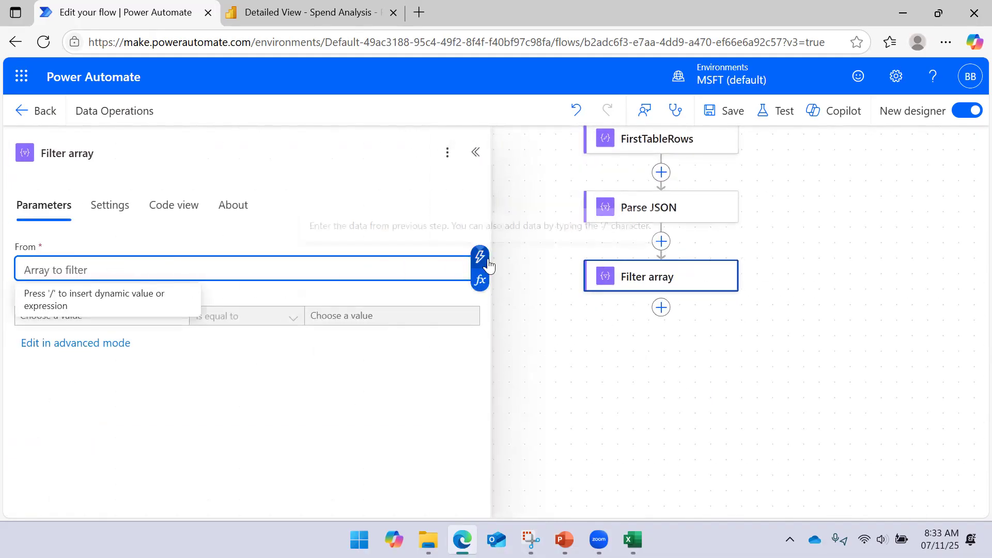
click(483, 264)
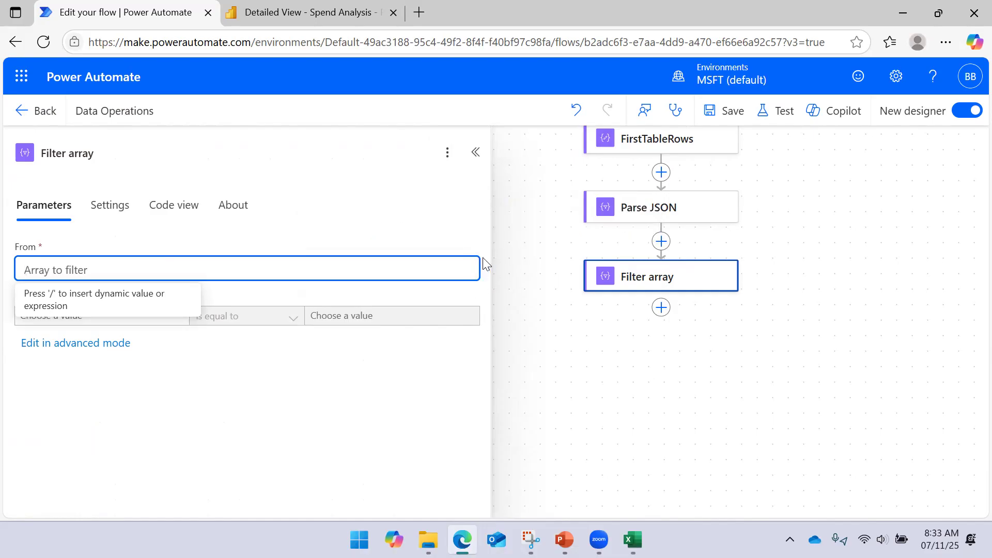
click(554, 248)
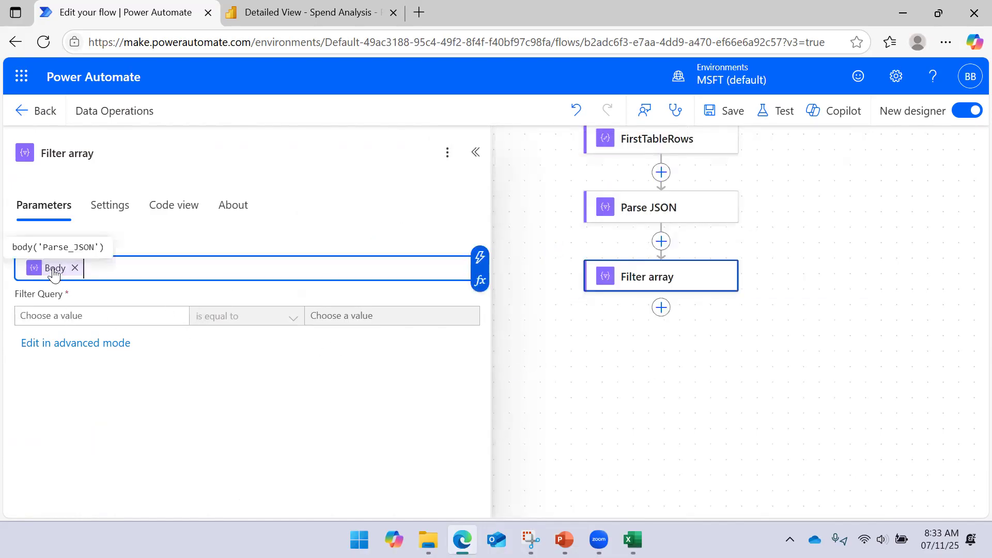
- Try to save the flow with an empty filter query, and dismiss the error message and flow checker
click(728, 111)
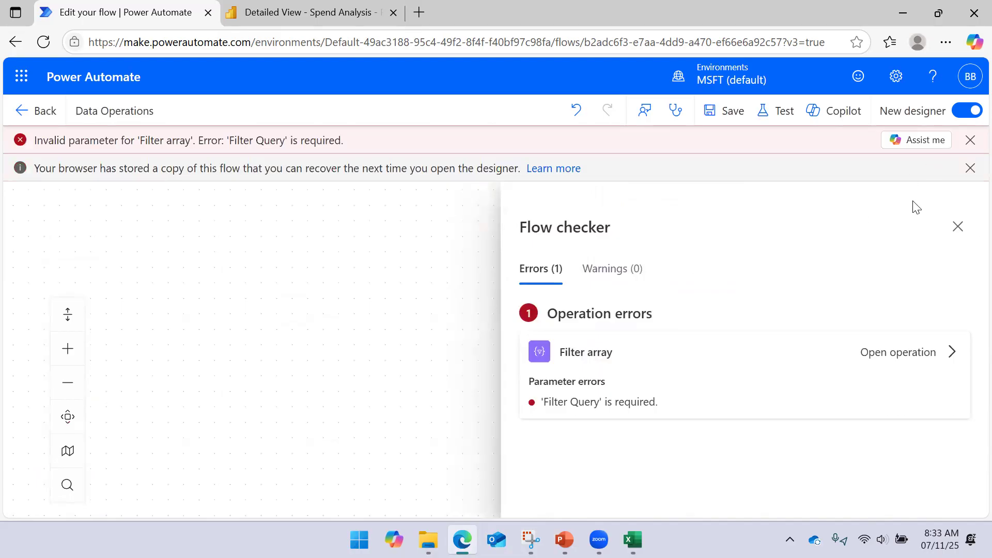
click(970, 140)
click(969, 140)
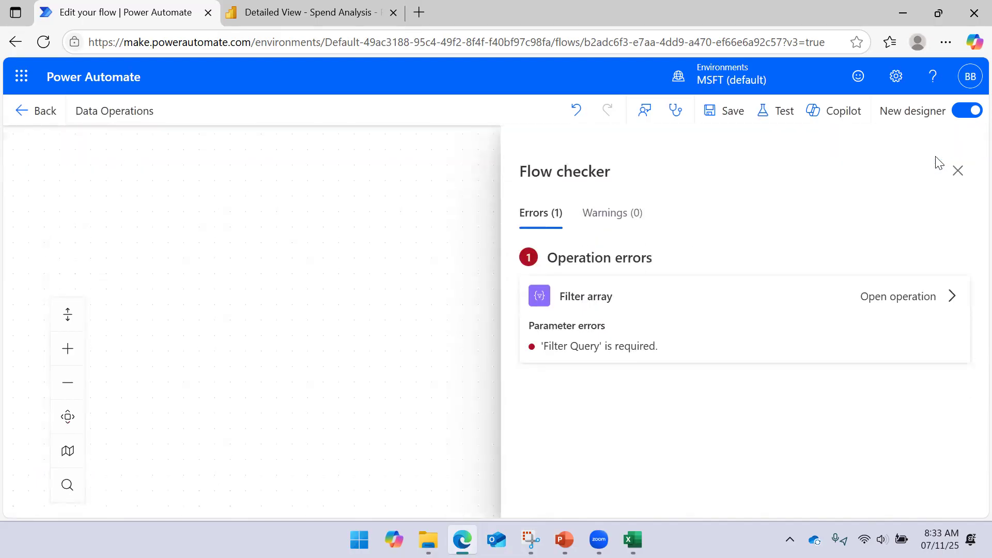
click(742, 329)
click(96, 314)
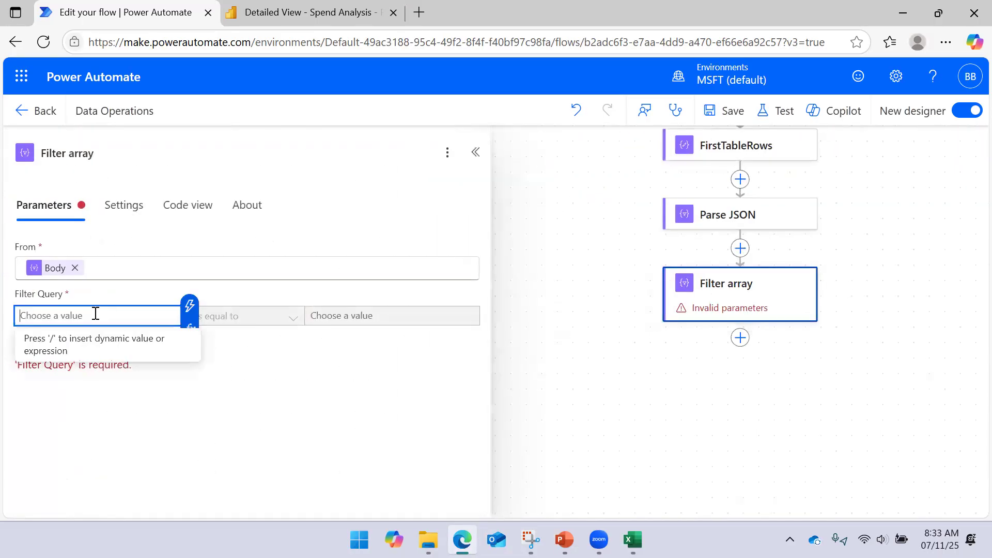
click(190, 306)
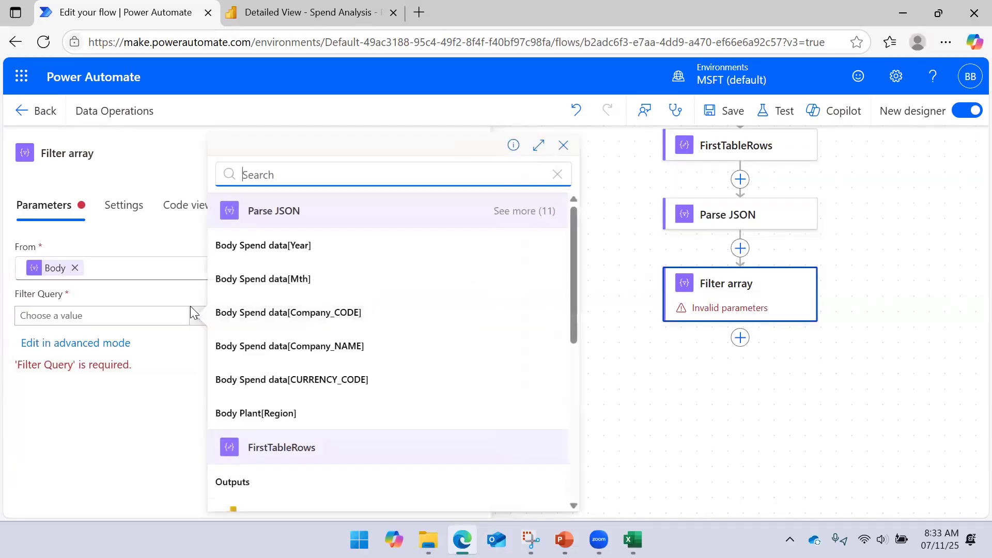
click(328, 259)
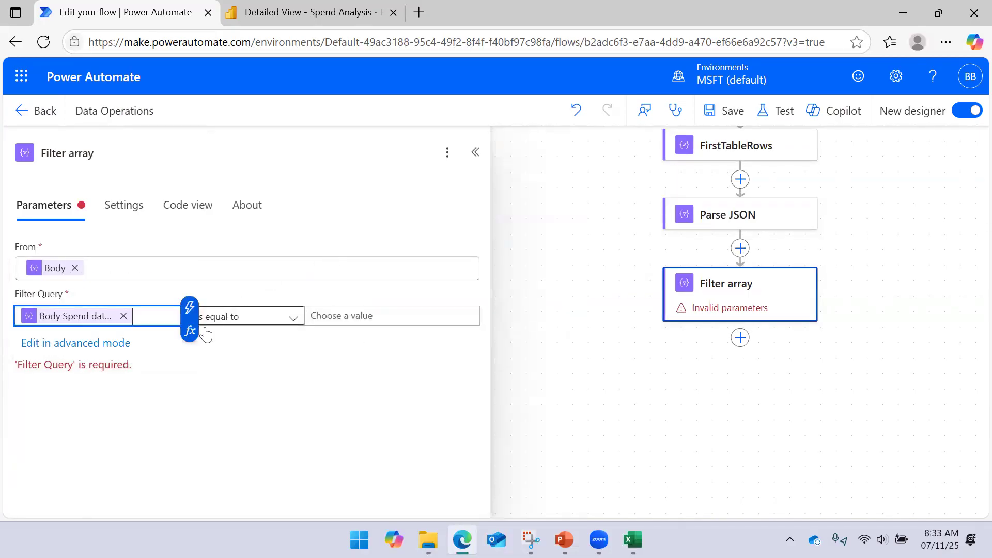
click(123, 317)
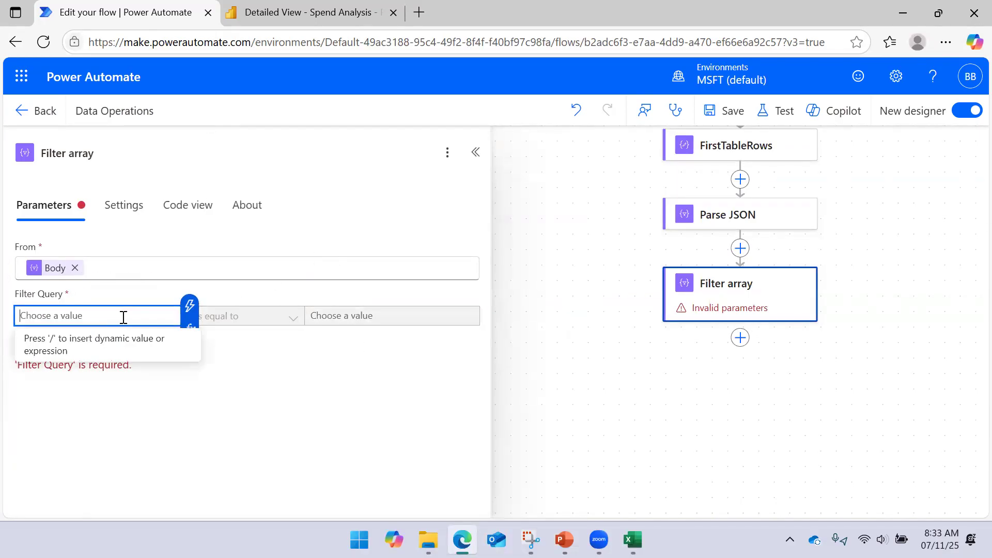
- Set the filter query to Body Spend data[Mth] is equal to 01-Jan, copying the value from cell B2 in Excel, and save the flow
click(191, 306)
click(316, 286)
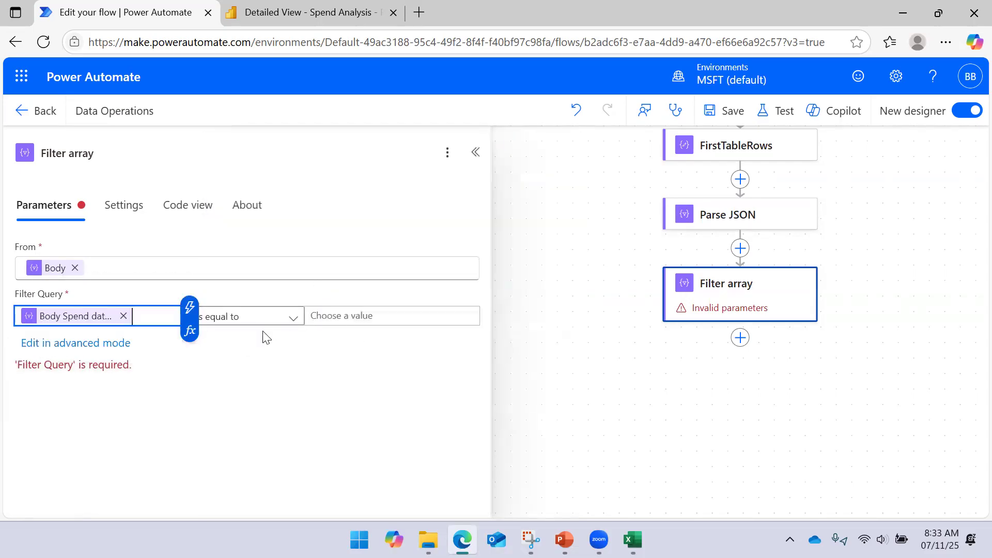
key(alt+Tab)
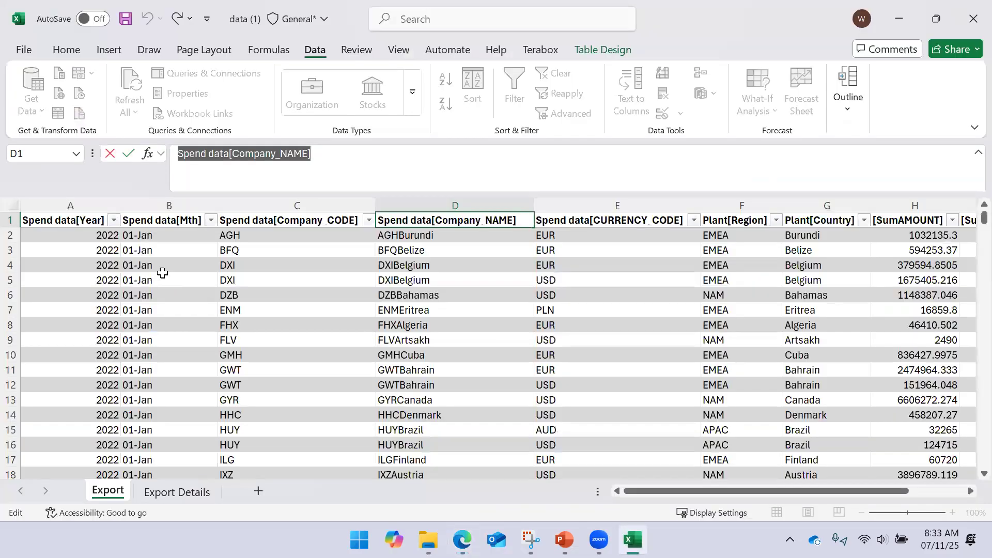
click(150, 237)
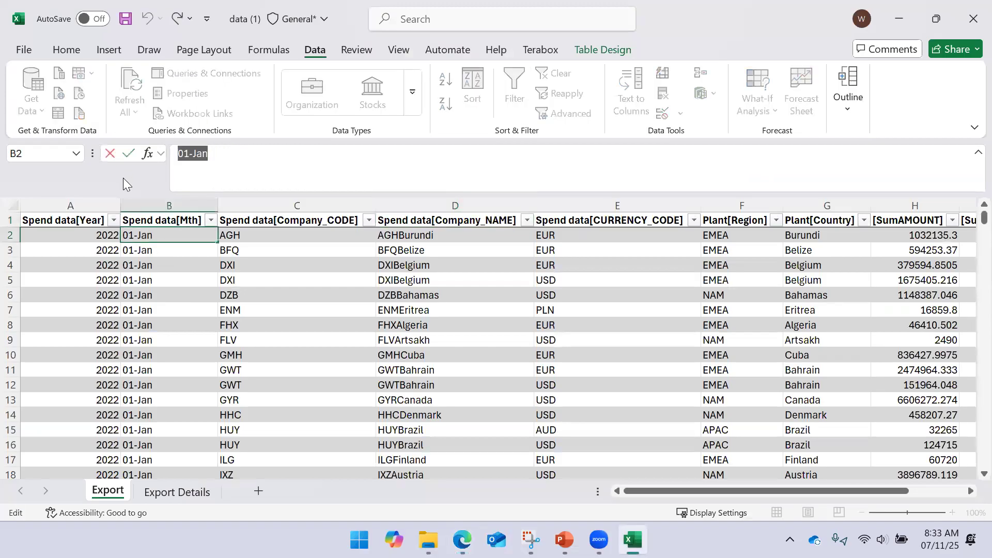
key(alt)
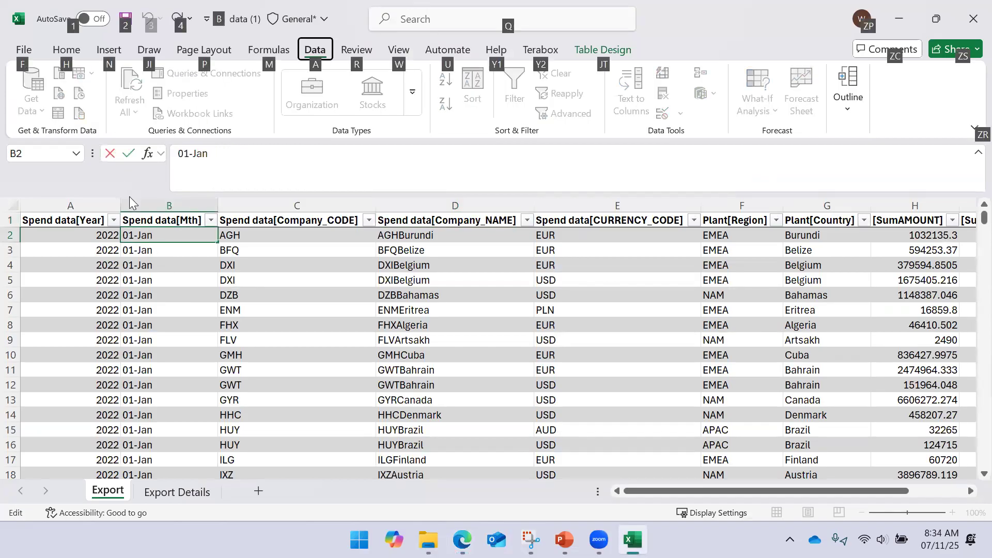
click(899, 21)
click(366, 315)
text(01-Jan)
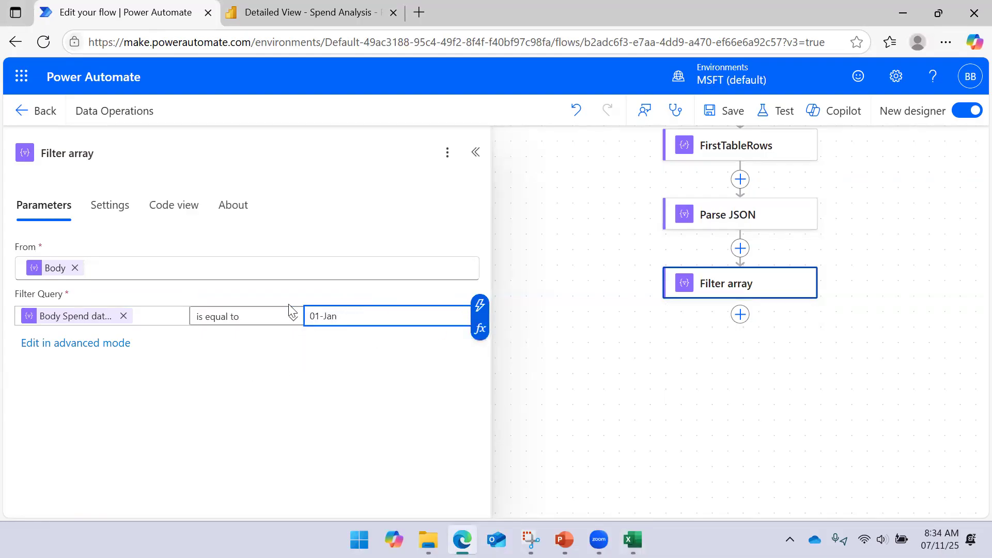
click(726, 110)
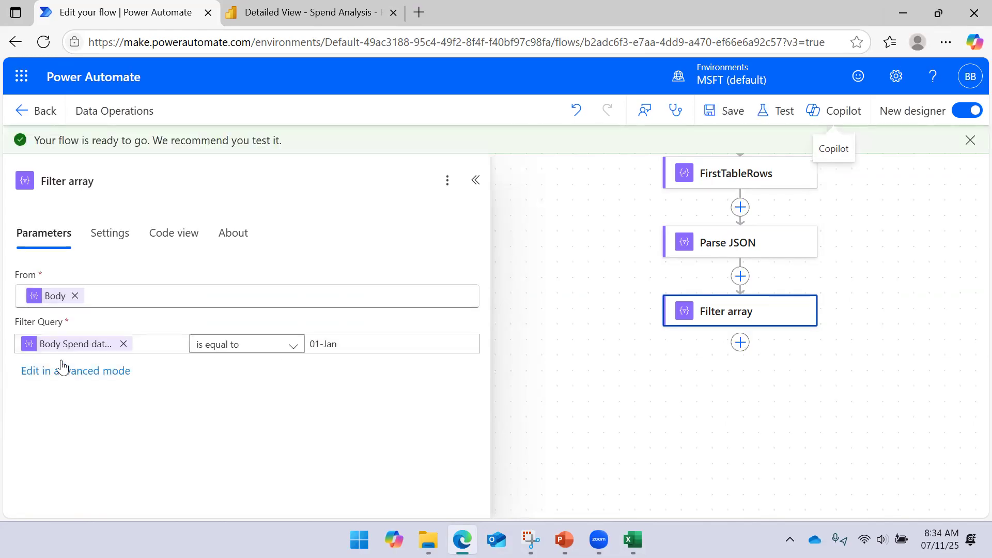
- Examine the comparison operators offered for the filter query, keeping "is equal to", and collapse the Filter array details
click(162, 344)
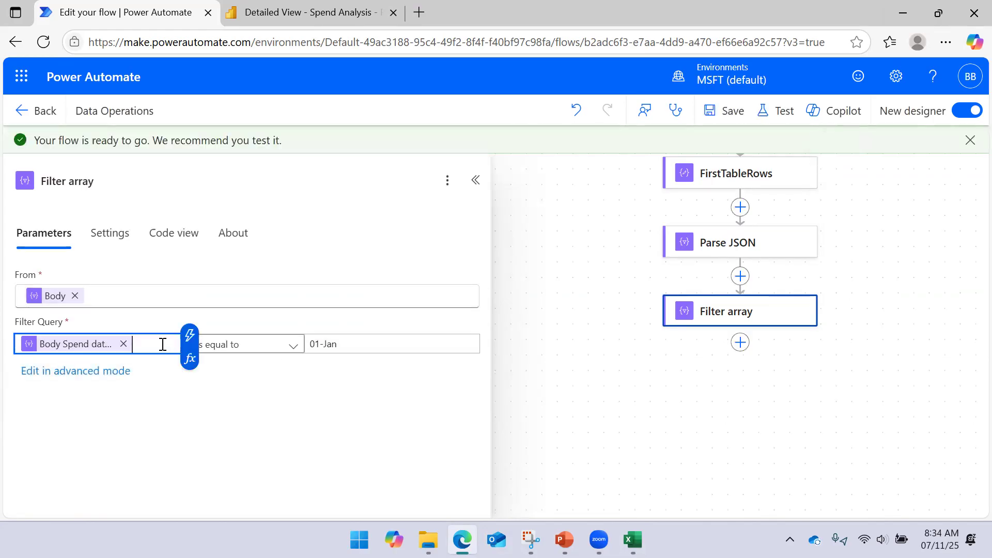
click(295, 398)
click(284, 348)
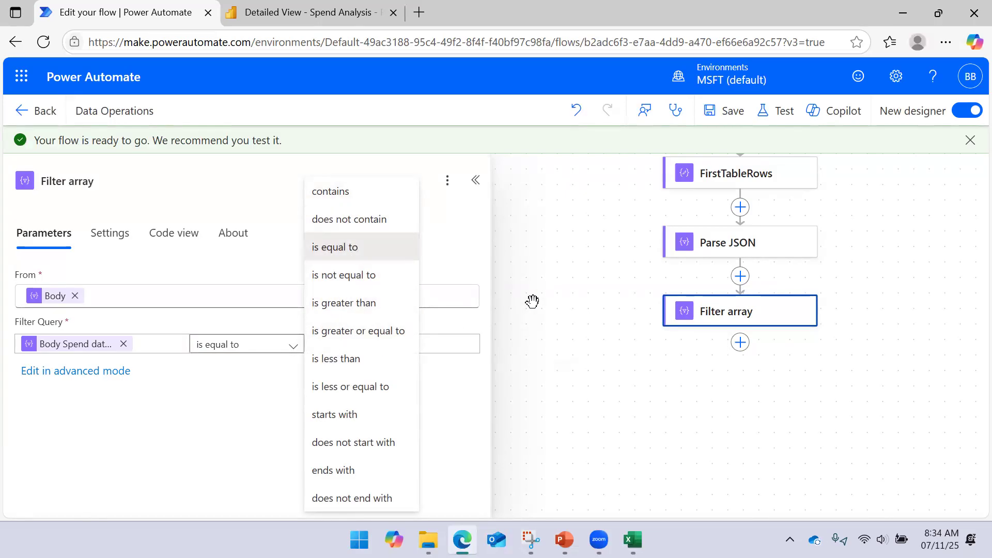
click(515, 298)
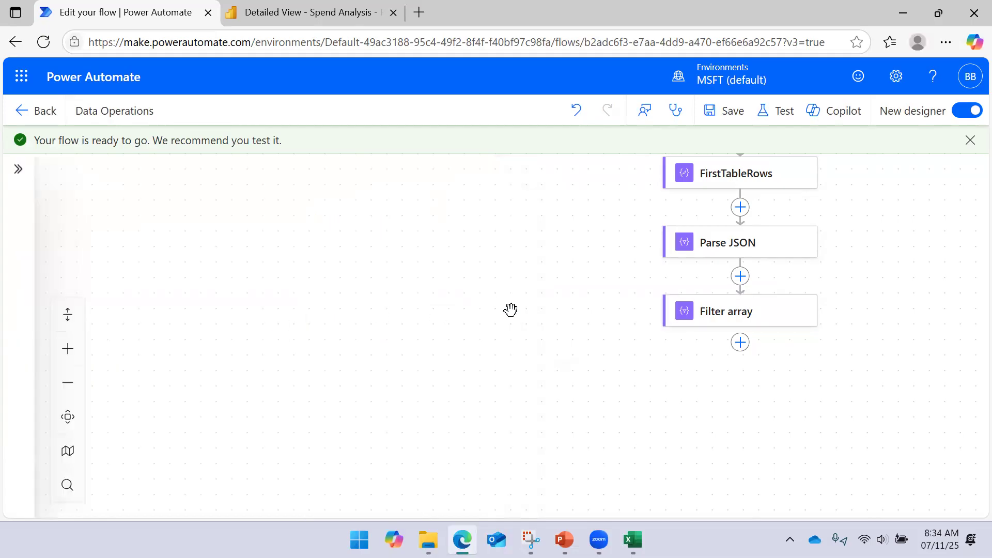
- Run a manual test of the Data Operations flow
drag(508, 307, 322, 303)
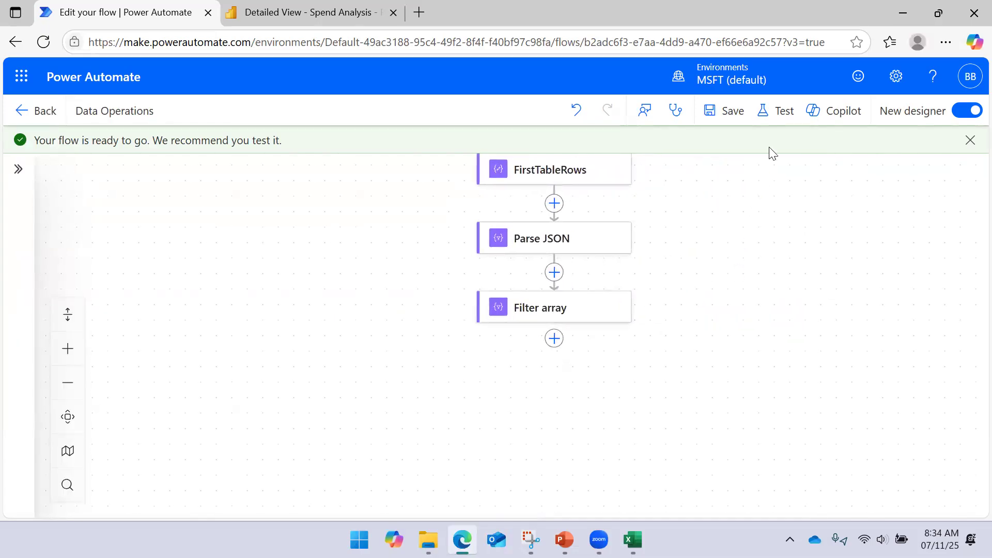
click(768, 118)
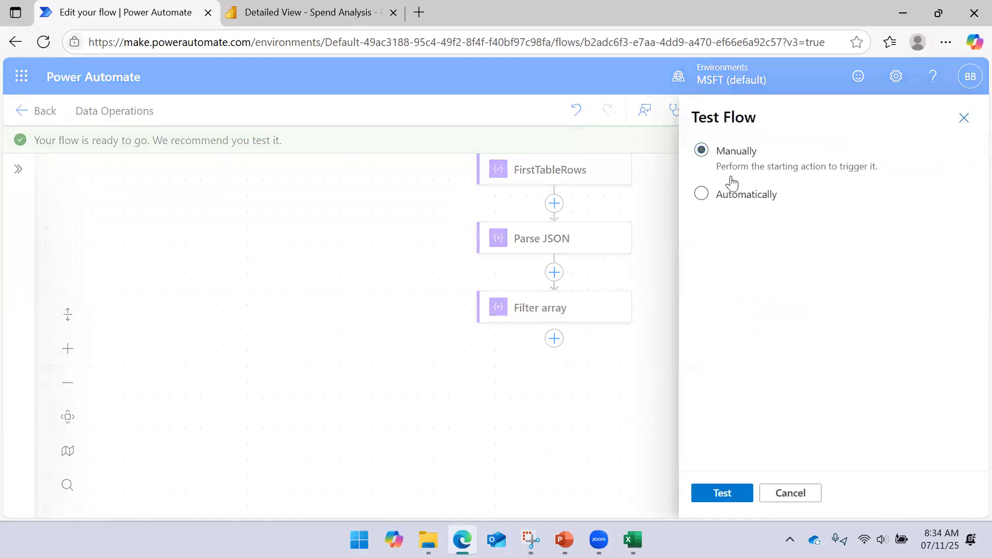
click(719, 493)
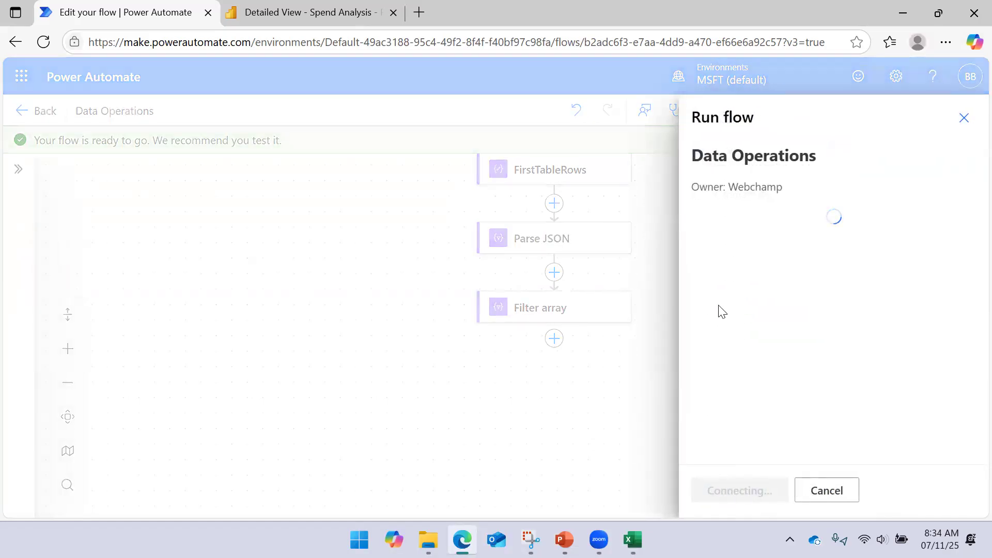
click(740, 497)
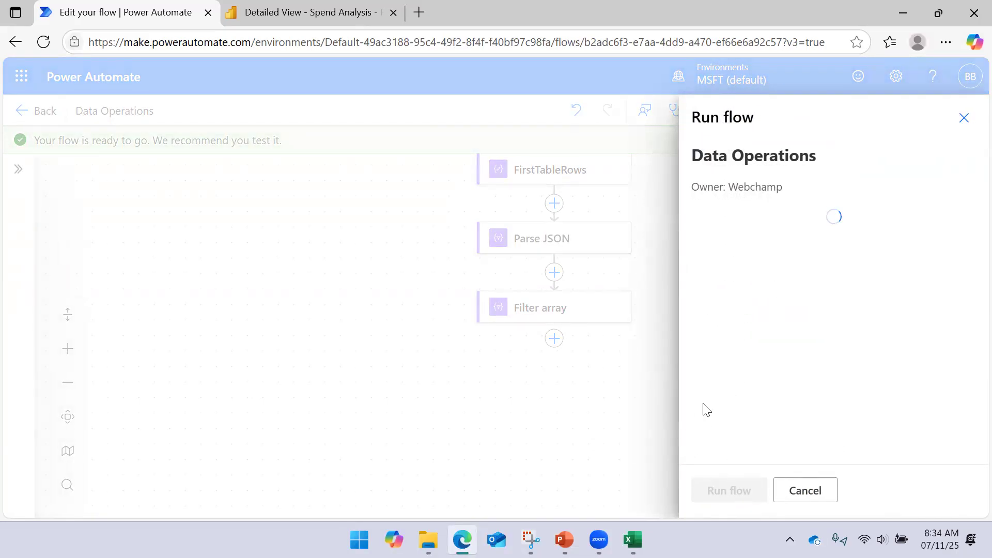
click(727, 494)
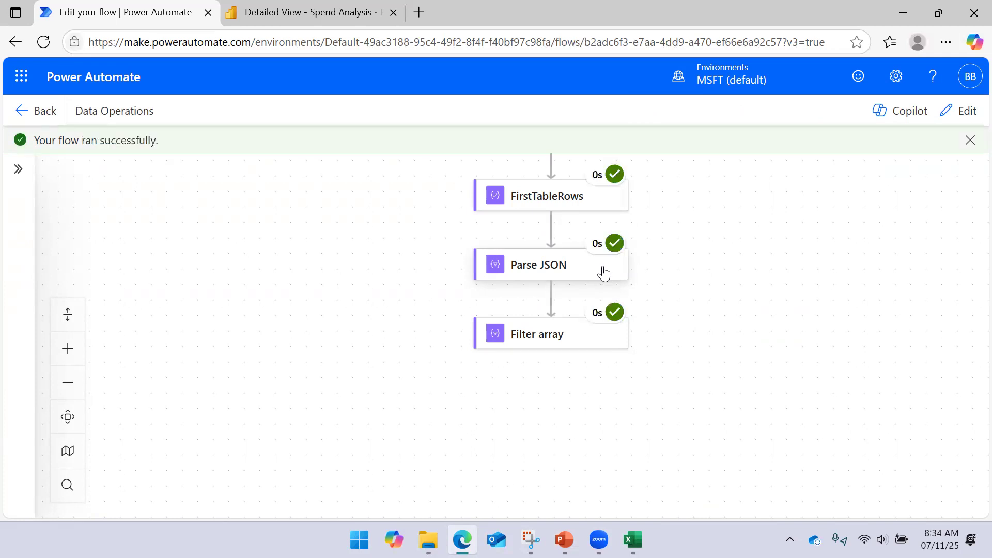
- Examine the Parse JSON run results and the records in its raw outputs, and close the raw outputs
click(562, 276)
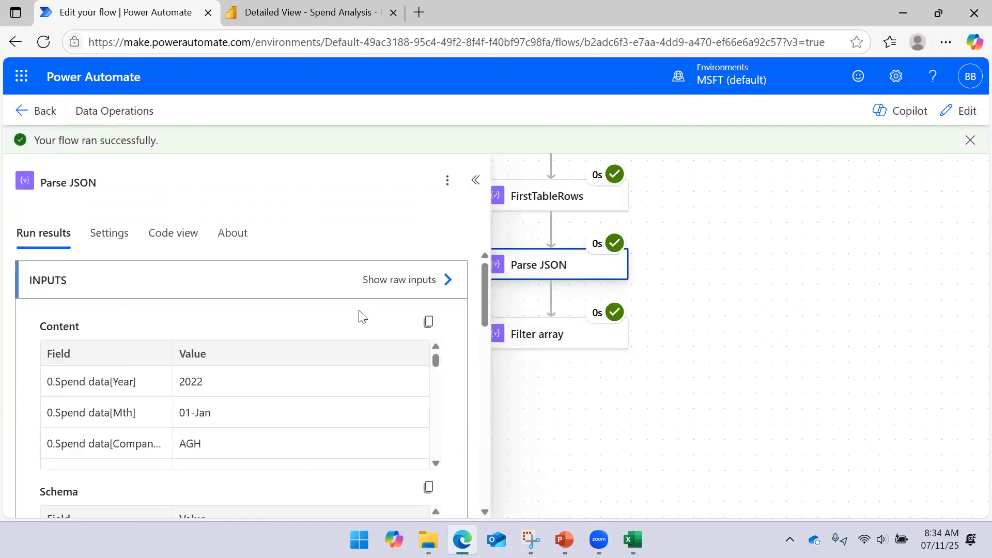
scroll(372, 362, down, 3)
scroll(362, 400, down, 5)
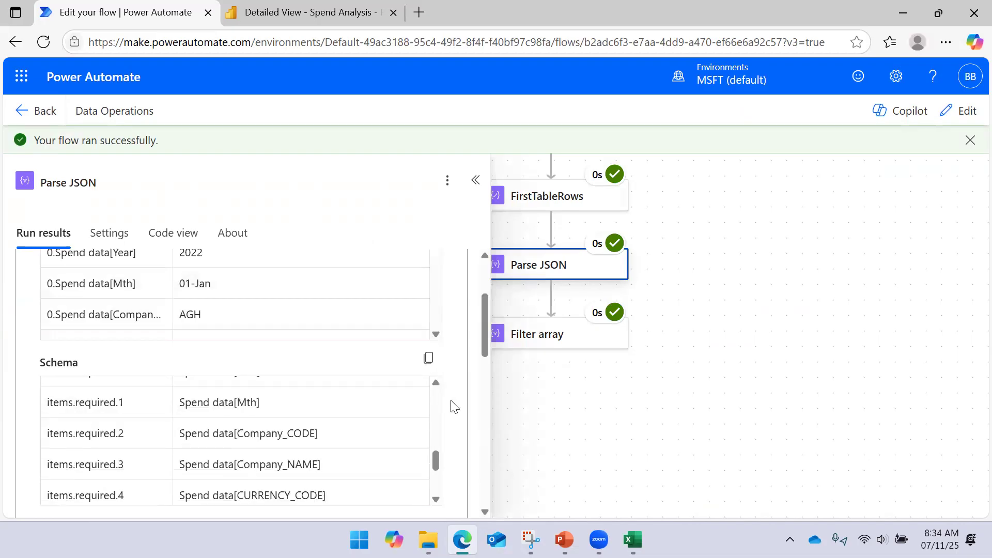
scroll(447, 401, down, 4)
click(443, 312)
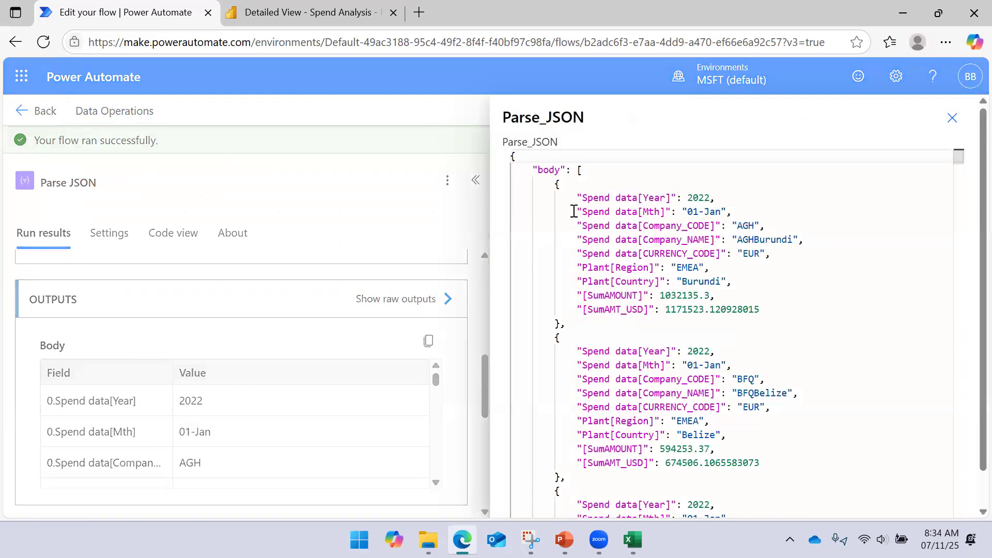
drag(578, 174, 572, 212)
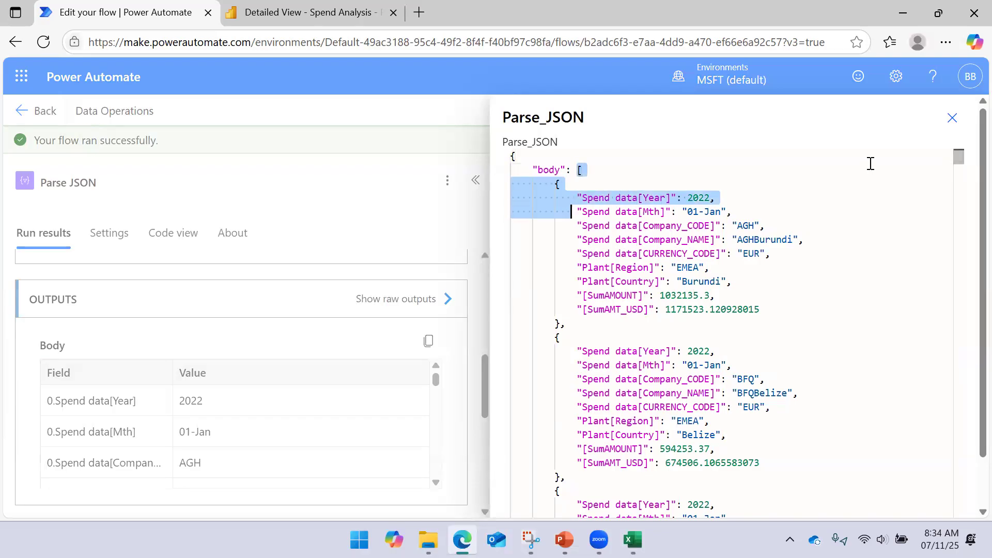
click(949, 120)
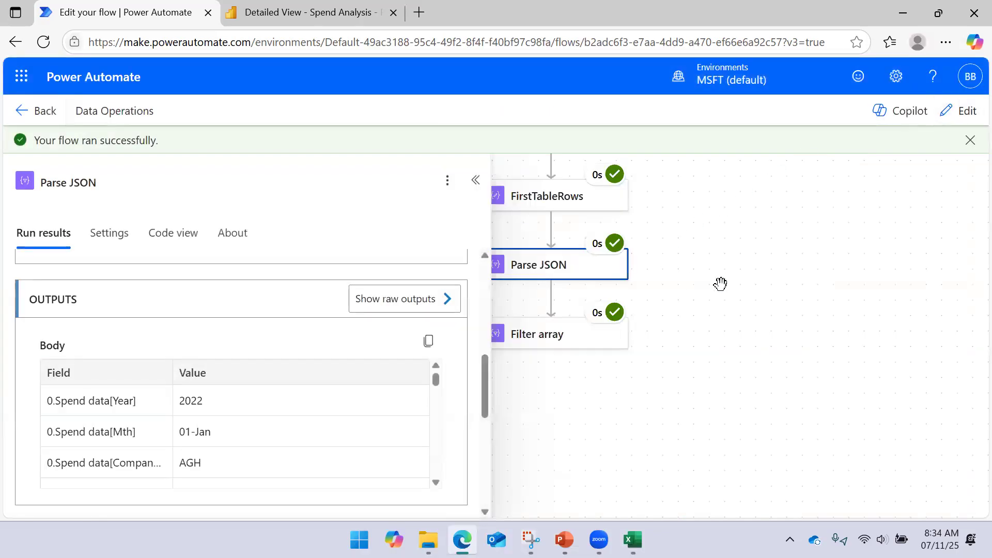
- Examine the raw inputs of the Filter array run and close them
click(555, 340)
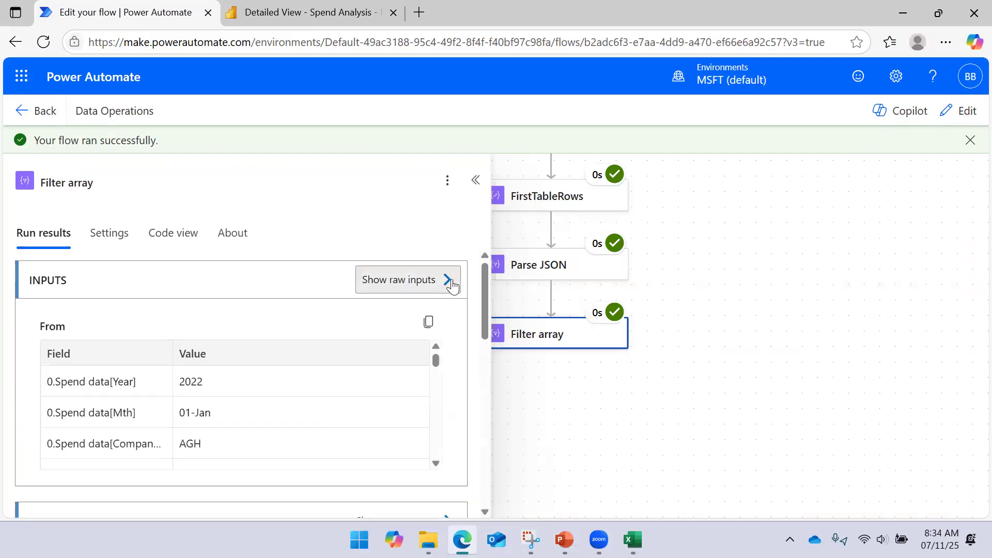
click(447, 281)
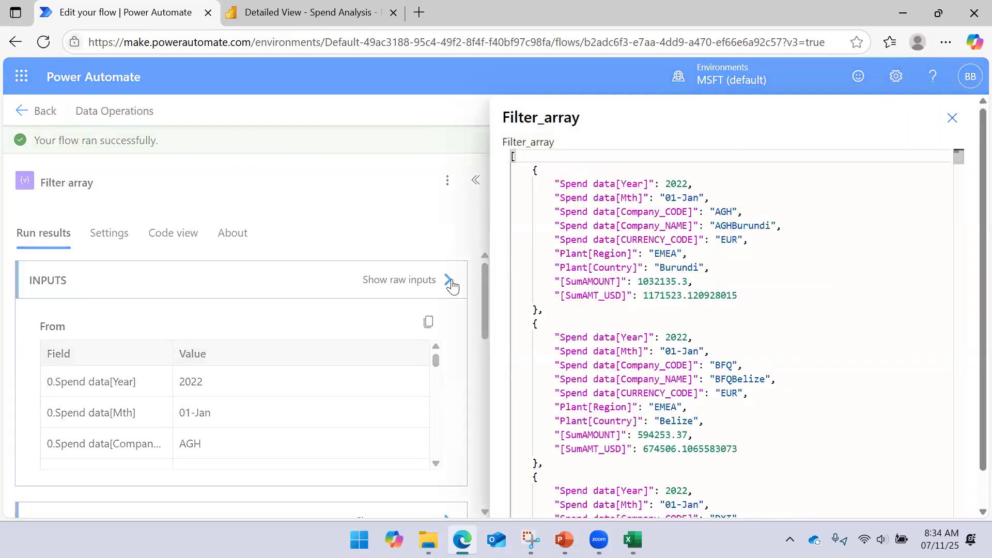
click(949, 120)
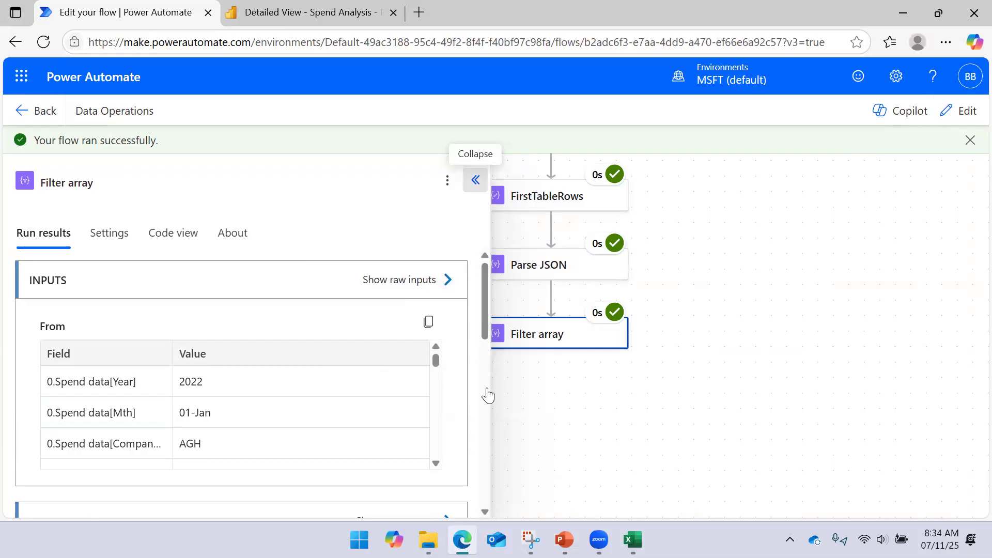
click(515, 354)
- Review the Filter array raw outputs from the first to the last record, checking the Spend data[Mth] values
scroll(336, 339, down, 3)
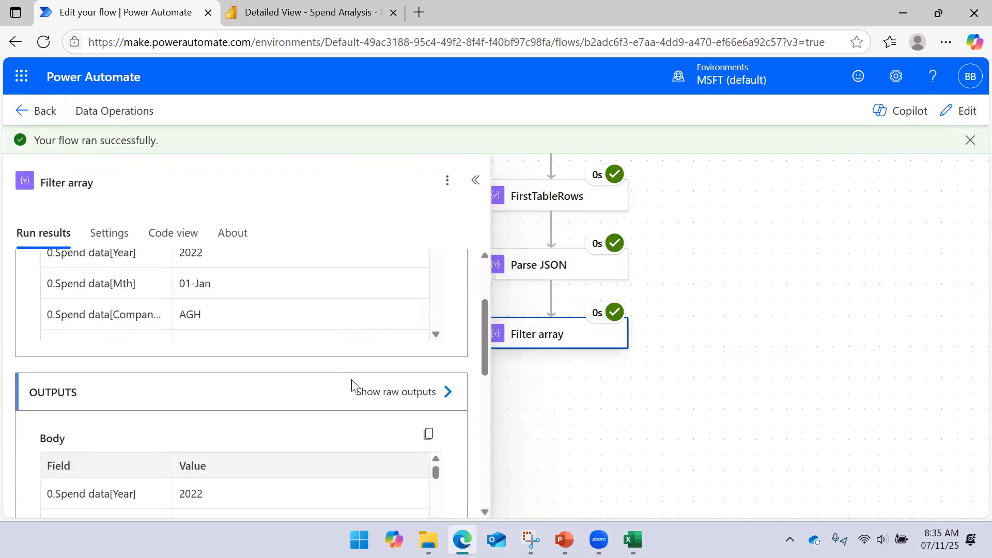
click(449, 393)
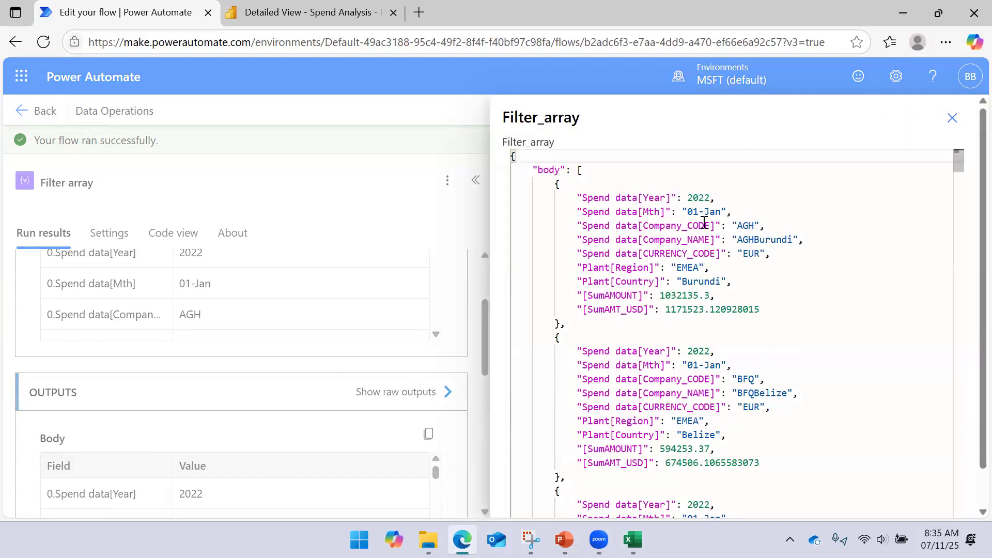
scroll(732, 237, down, 1)
scroll(731, 240, up, 1)
drag(959, 160, 910, 527)
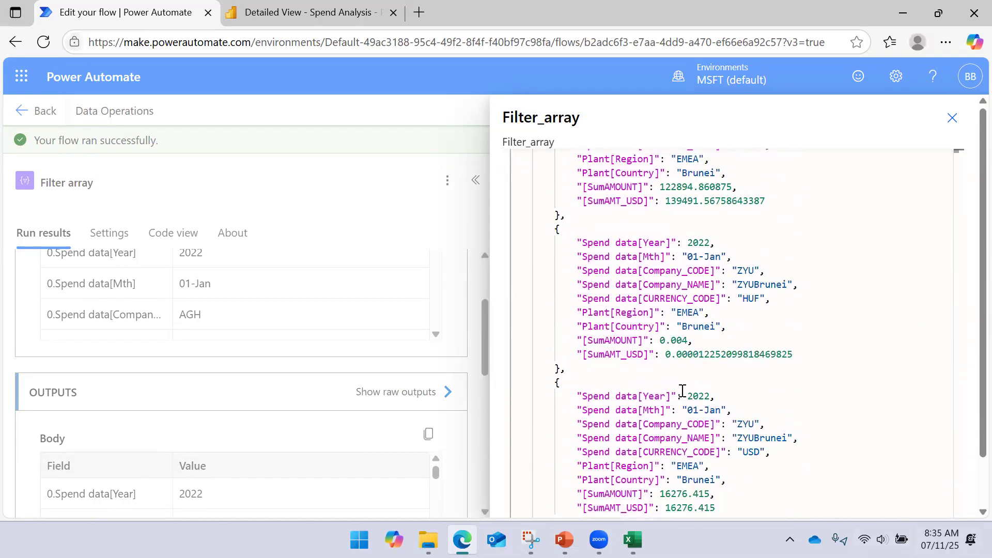
scroll(679, 410, up, 5)
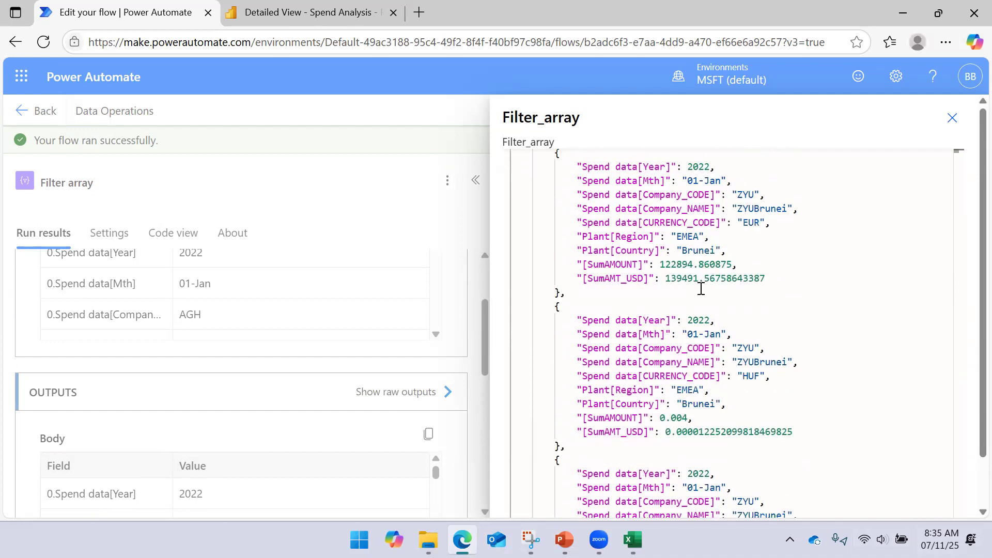
scroll(711, 259, up, 3)
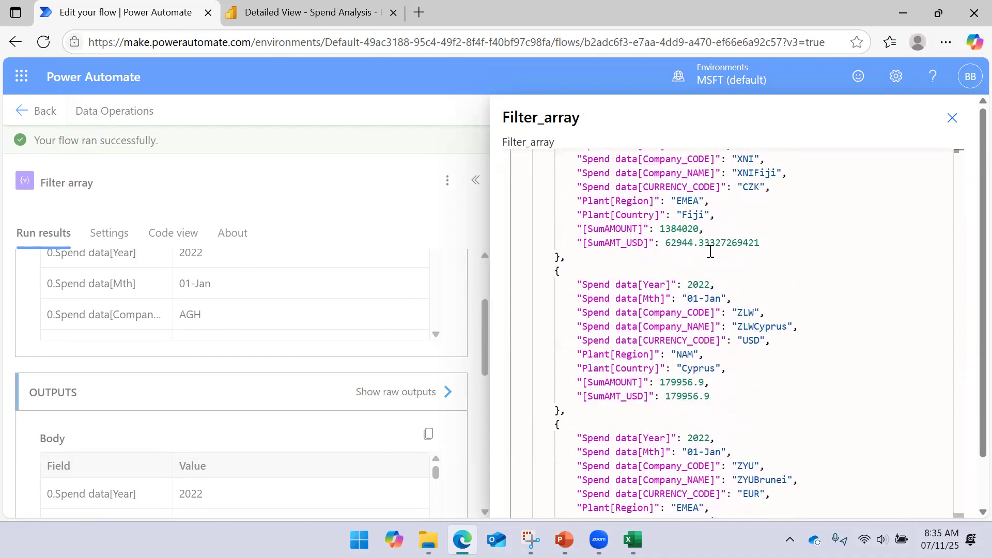
- Switch to Excel, review the months in the Spend data[Mth] column filter, cancel it and minimize the workbook
click(633, 540)
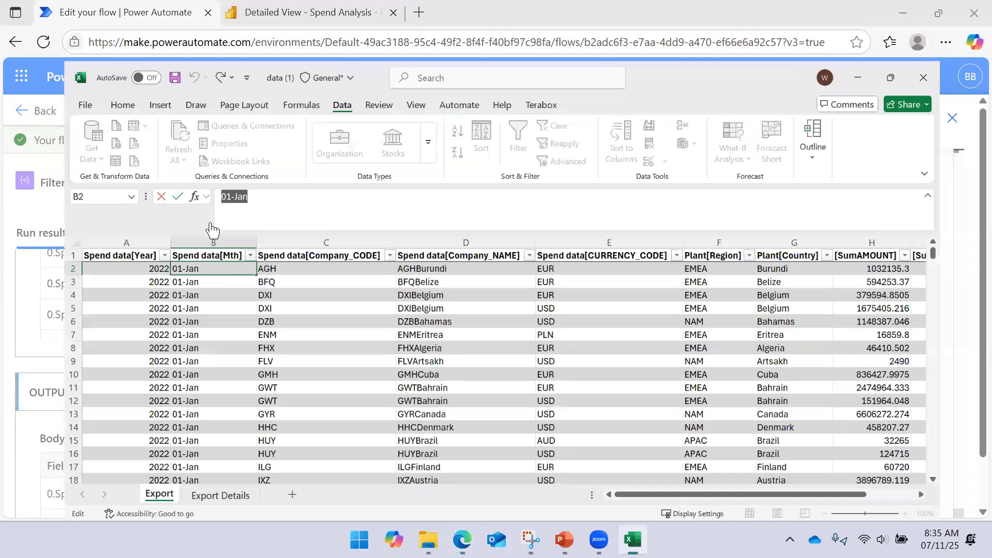
scroll(284, 429, down, 3)
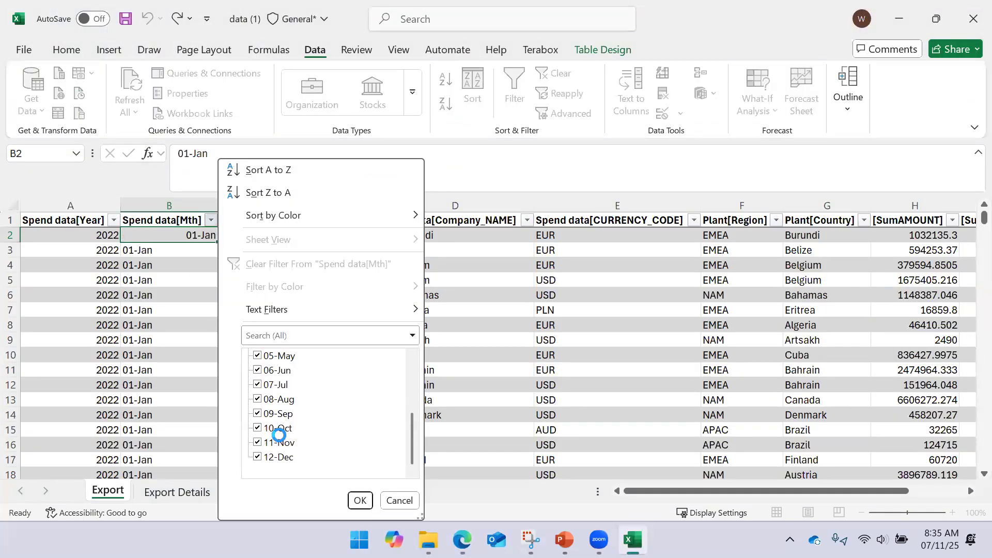
scroll(291, 413, up, 3)
scroll(290, 409, down, 3)
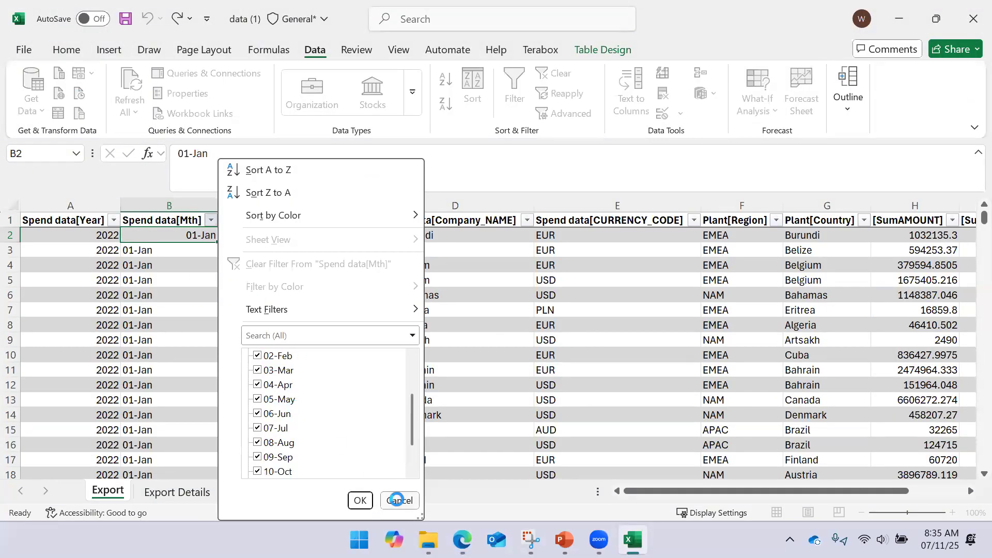
click(399, 500)
click(899, 18)
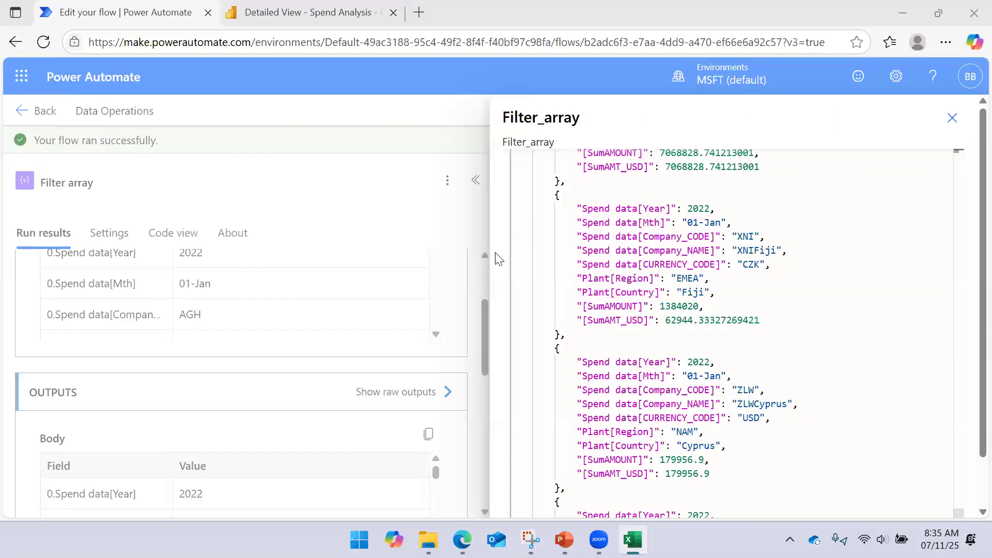
- Close the Filter array raw outputs and collapse its run details
click(952, 117)
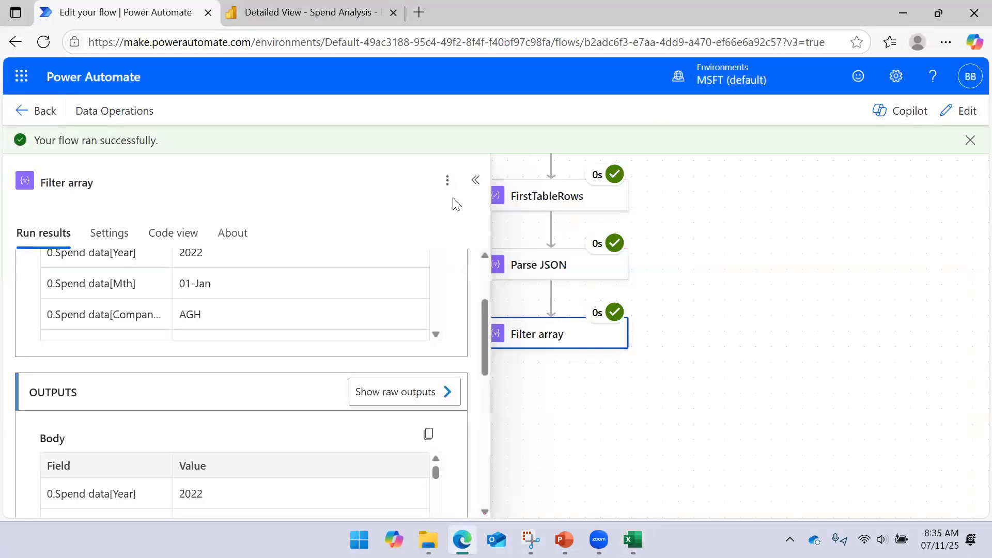
click(475, 180)
drag(819, 324, 772, 287)
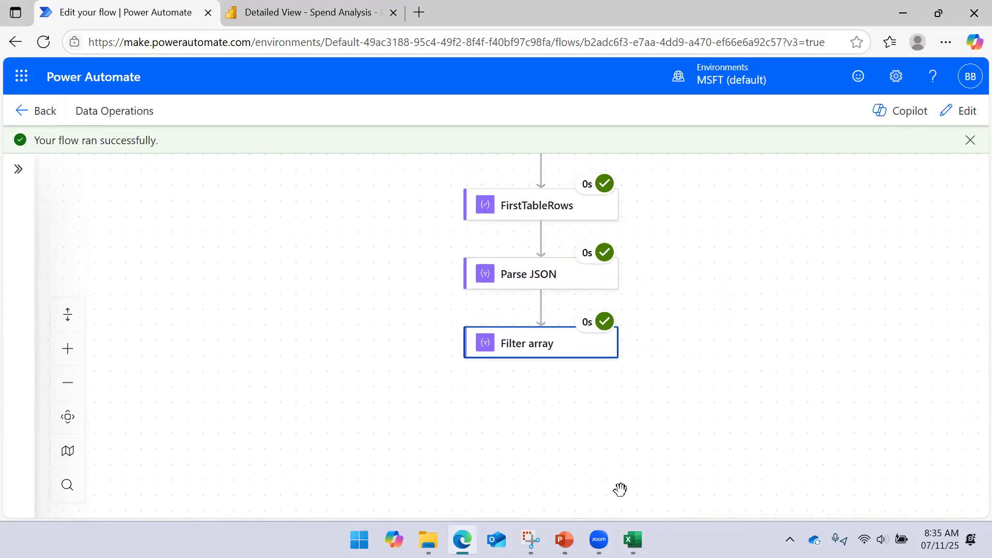
mouse_move(633, 540)
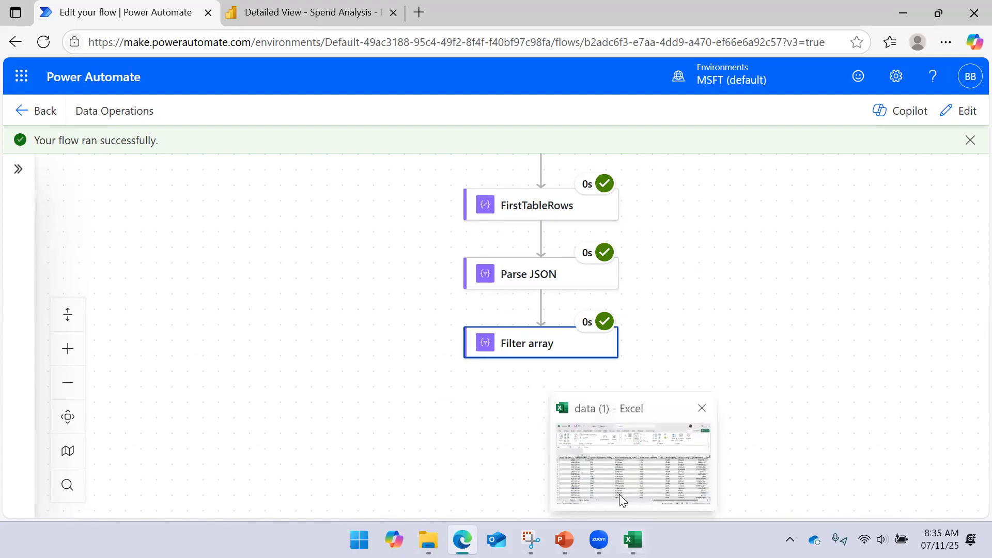
click(500, 428)
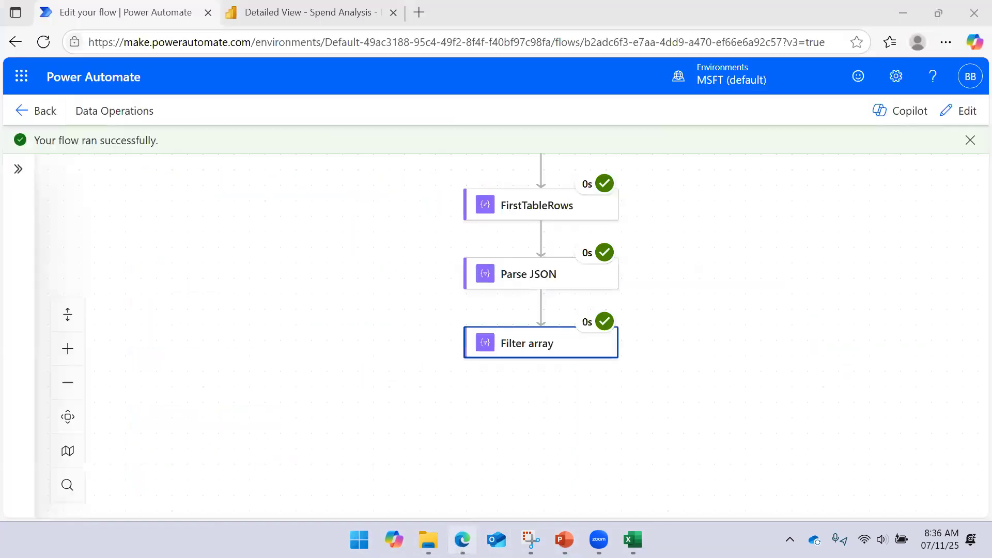
- Return the flow to editing, show the Filter array query in advanced mode and collapse the action's details
click(527, 357)
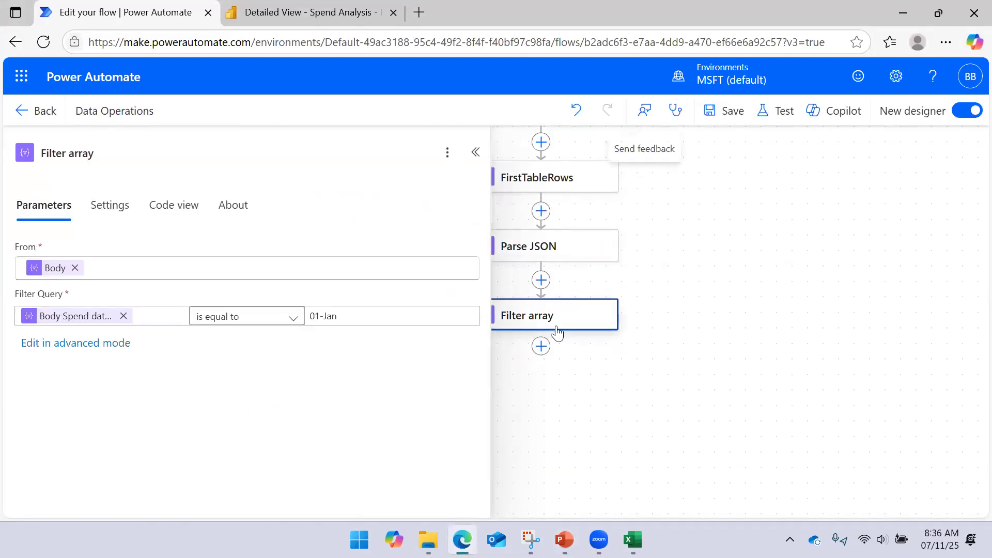
click(82, 343)
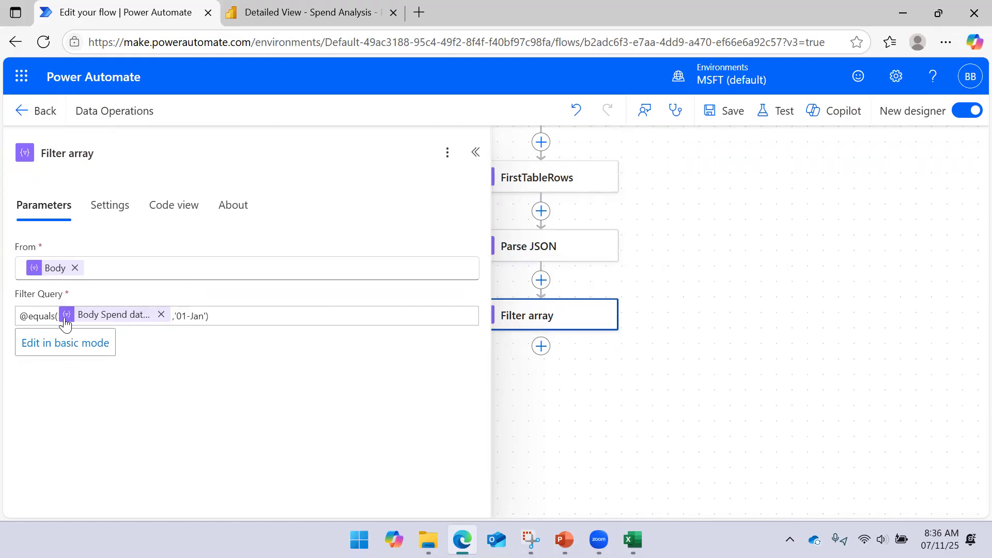
click(217, 316)
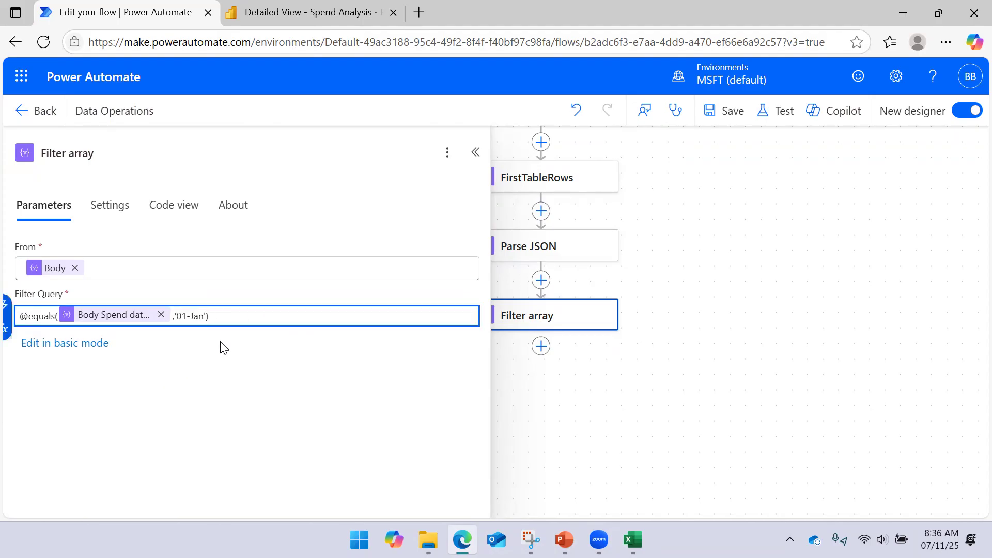
click(475, 153)
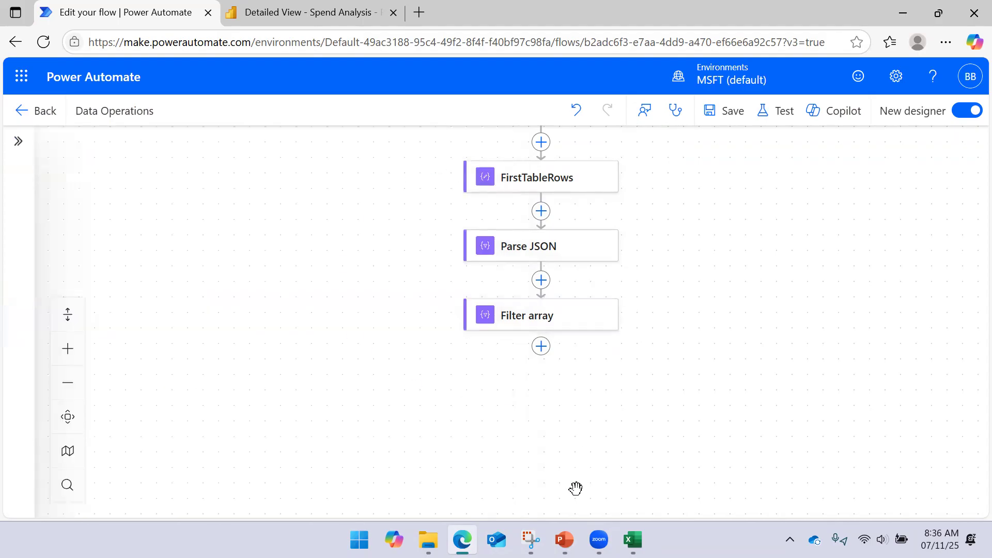
- Switch to PowerPoint to view the Filter Array Operation slide and return to the flow in Edge
click(564, 539)
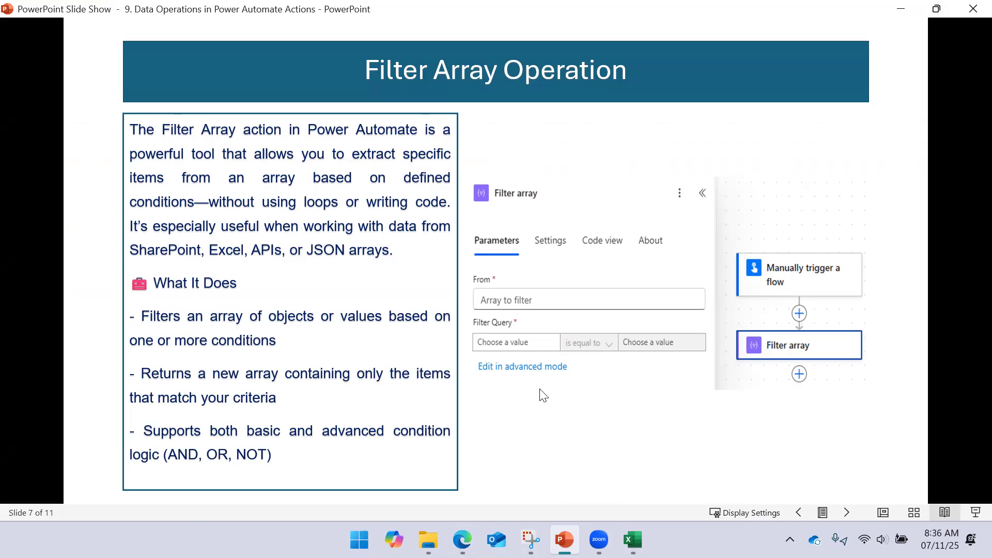
mouse_move(463, 540)
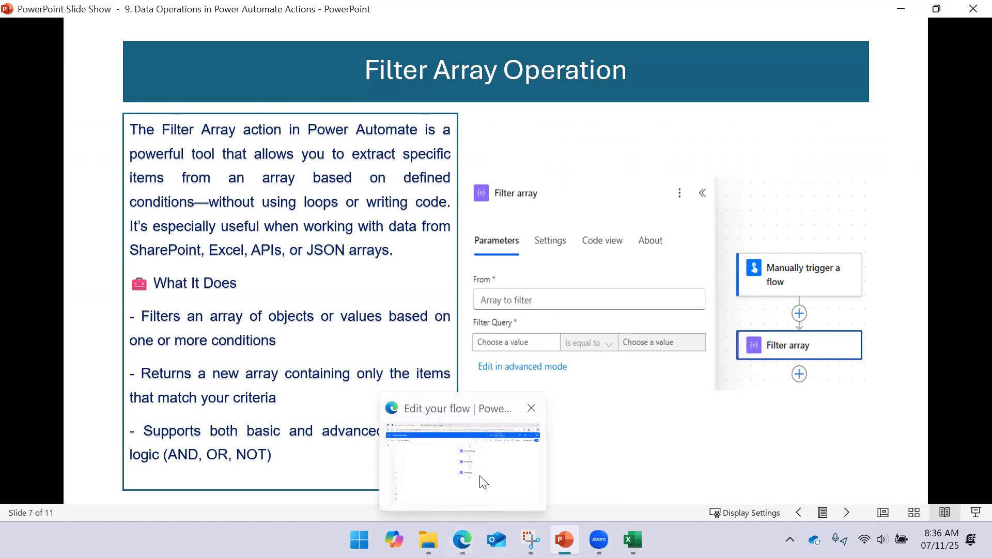
click(483, 482)
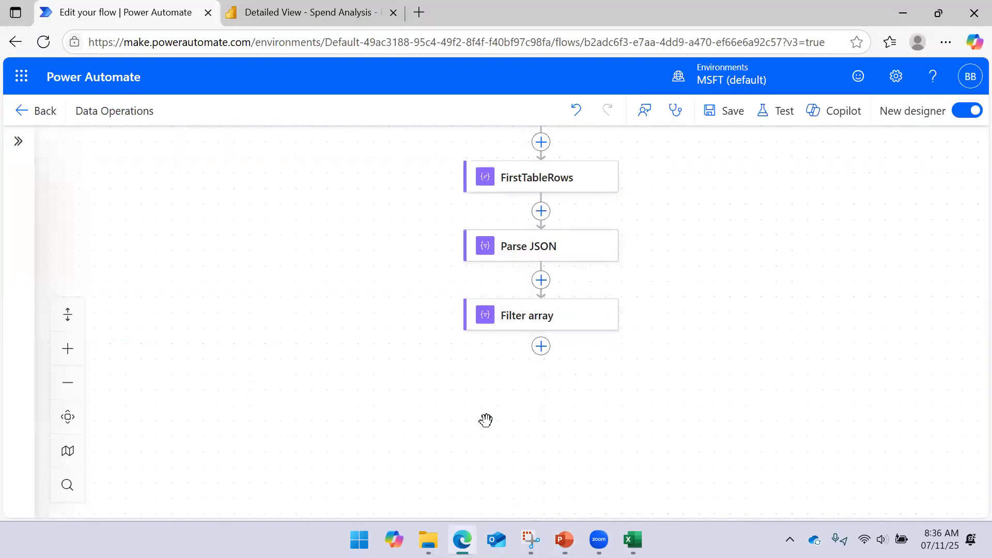
click(541, 349)
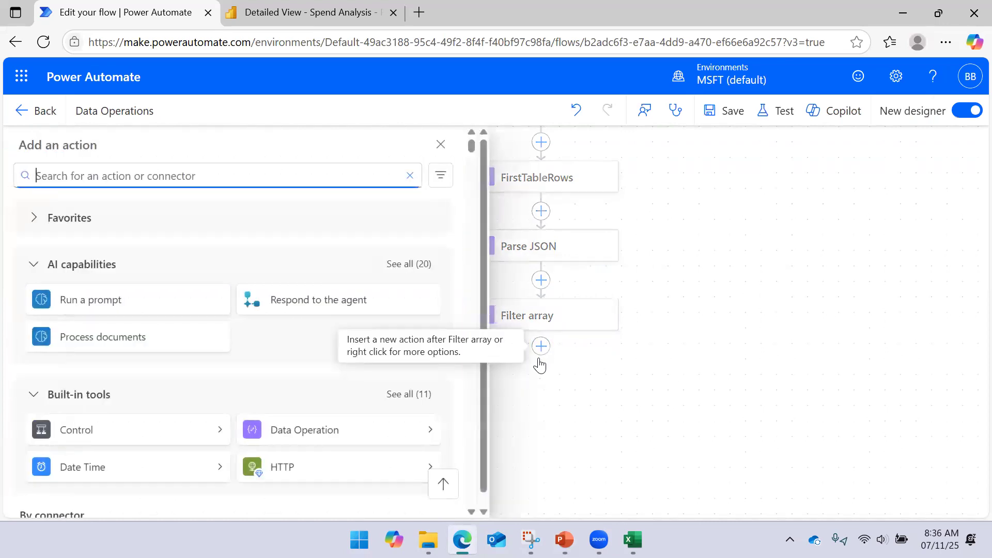
click(442, 432)
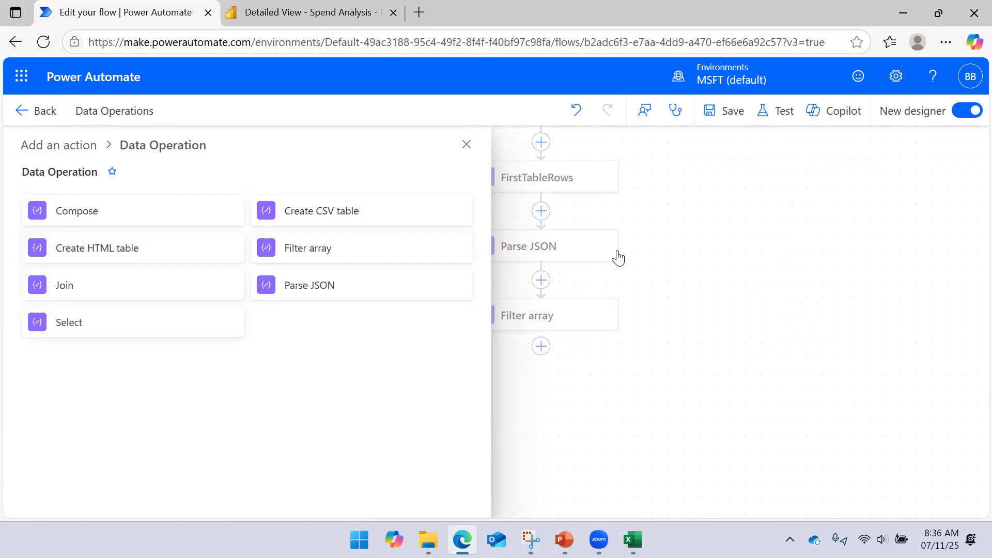
click(713, 239)
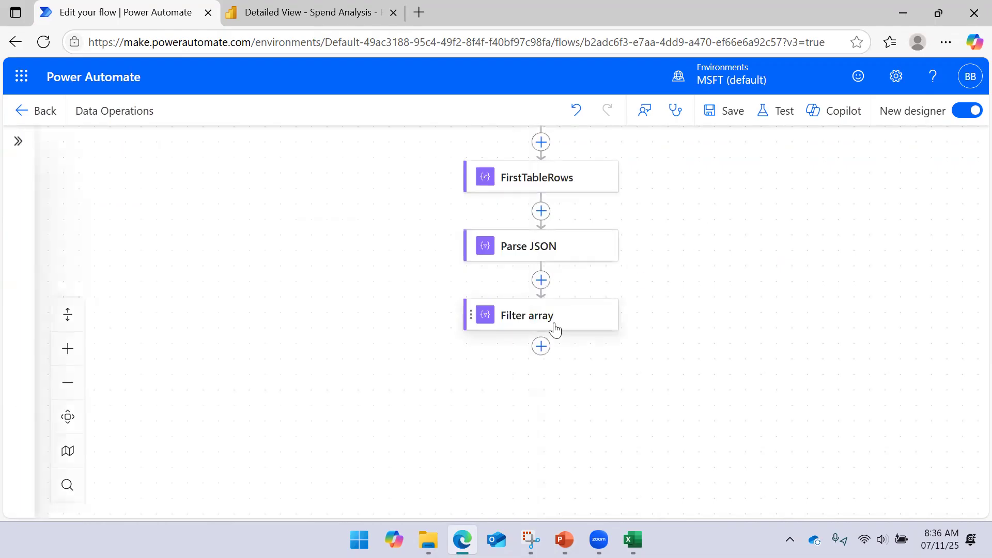
- Delete the Filter array action from the end of the flow
click(567, 321)
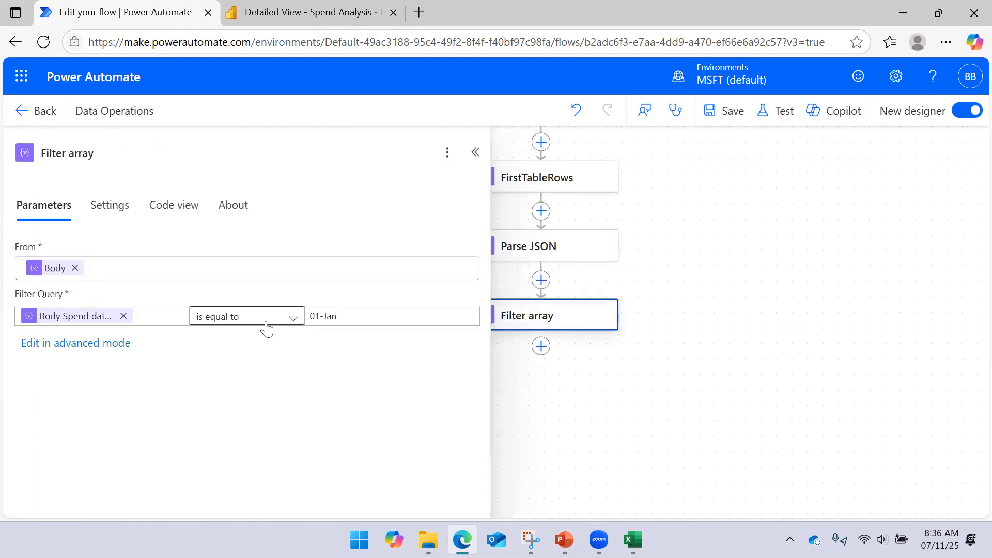
click(753, 290)
right_click(541, 313)
click(593, 321)
click(683, 329)
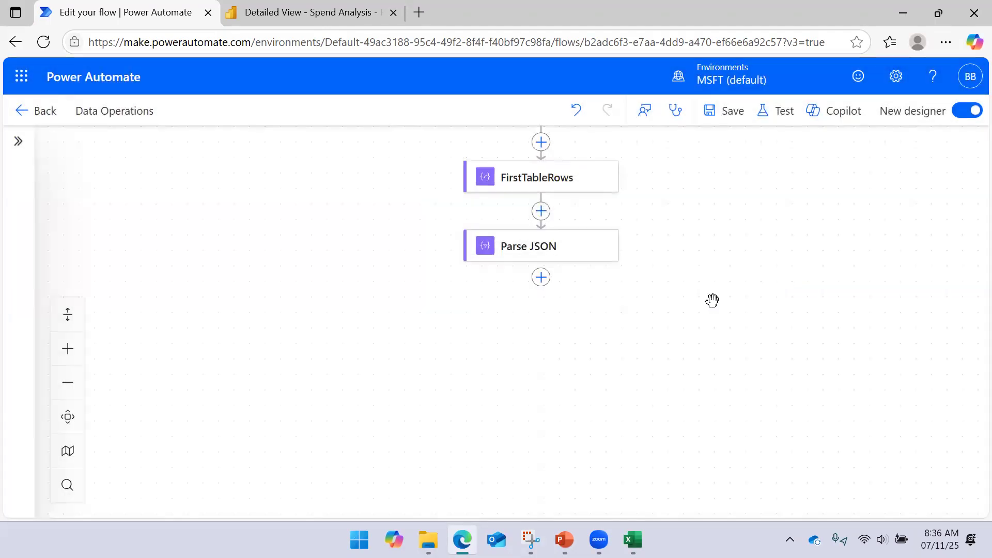
- Add a Join data operation after the Parse JSON action
click(541, 277)
click(448, 433)
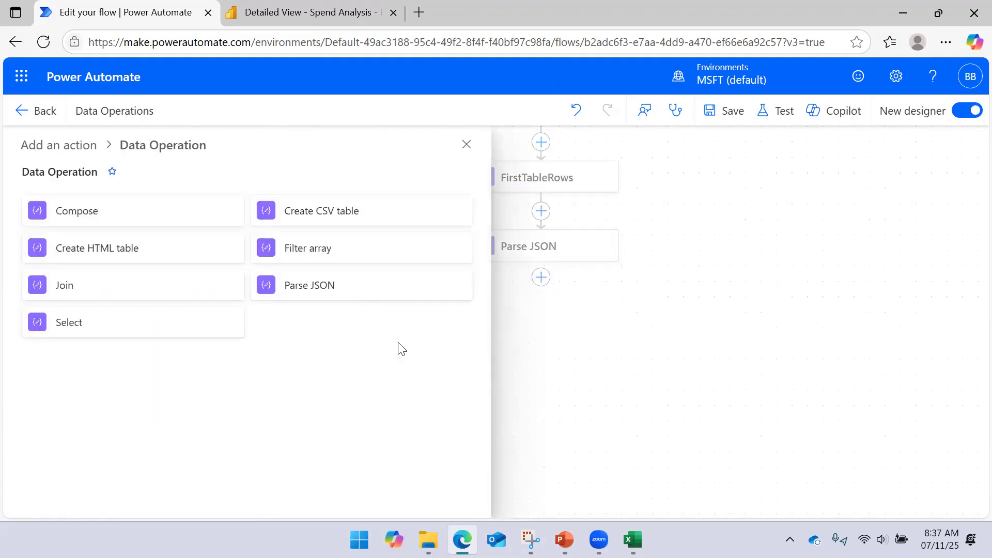
click(104, 304)
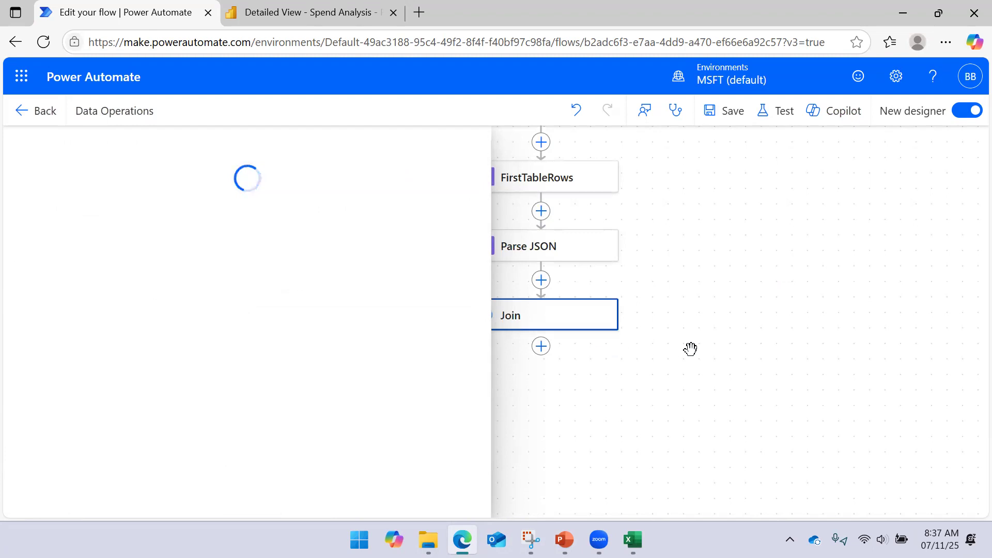
drag(691, 348, 748, 351)
- Set Join's From input to the Parse JSON Body and its Join with separator to |
click(247, 265)
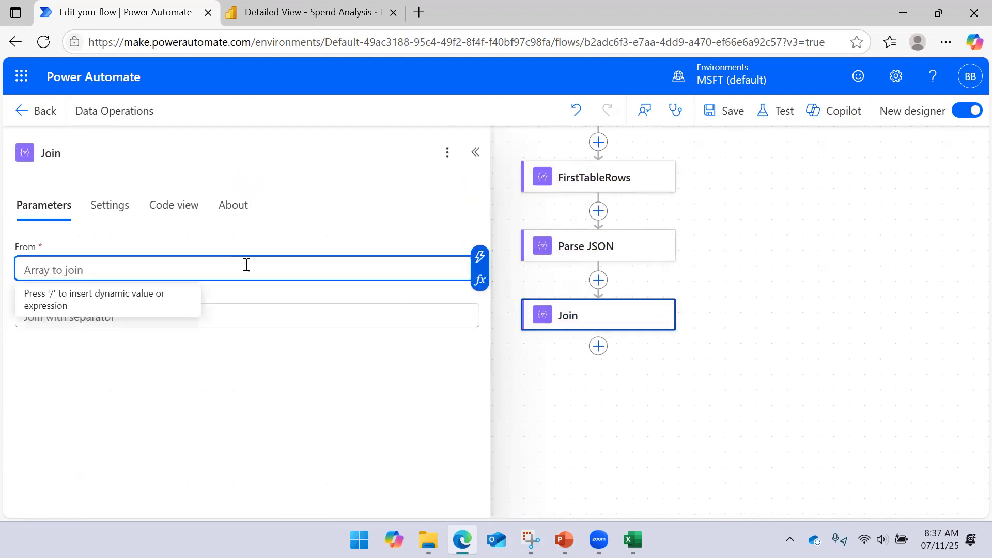
click(480, 257)
click(526, 254)
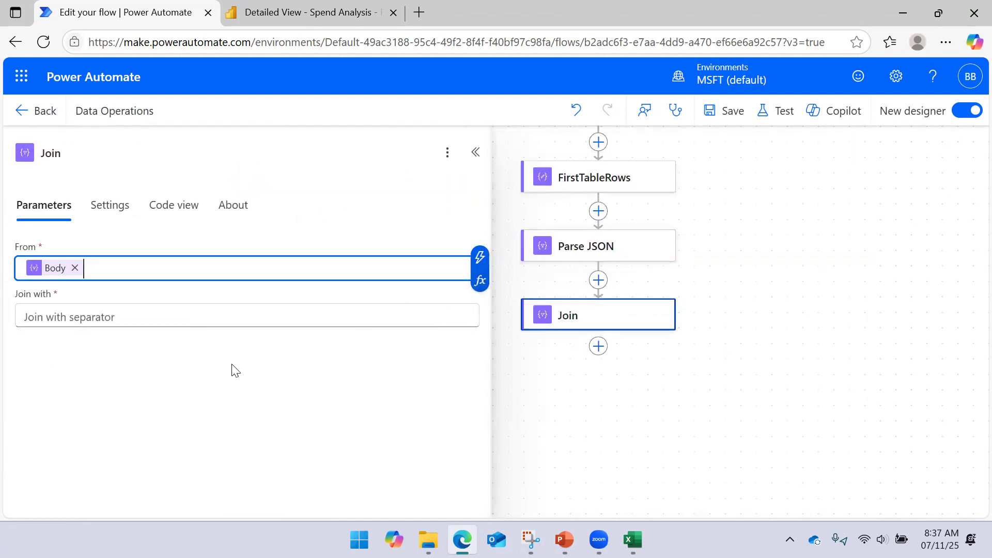
click(182, 319)
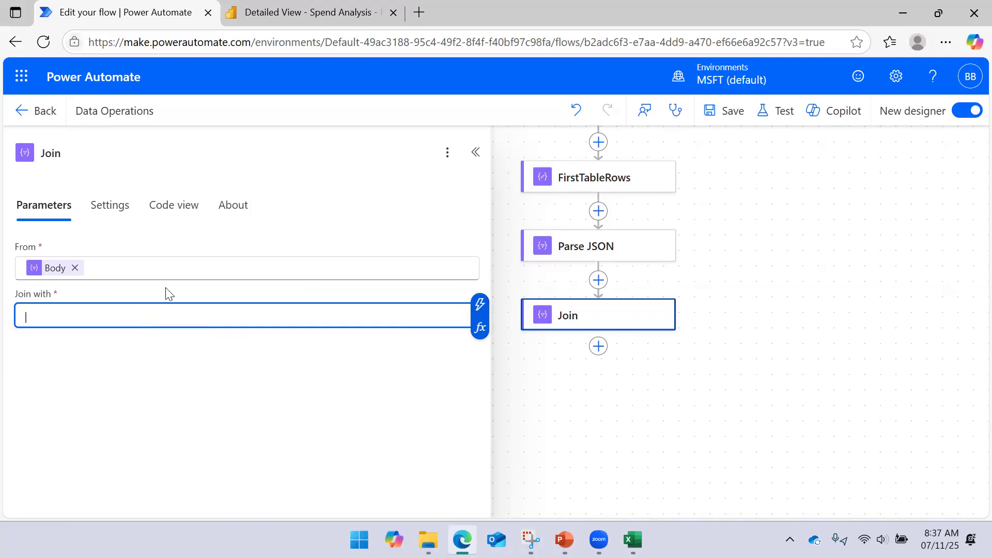
- Save the flow and run a manual test of it
click(723, 111)
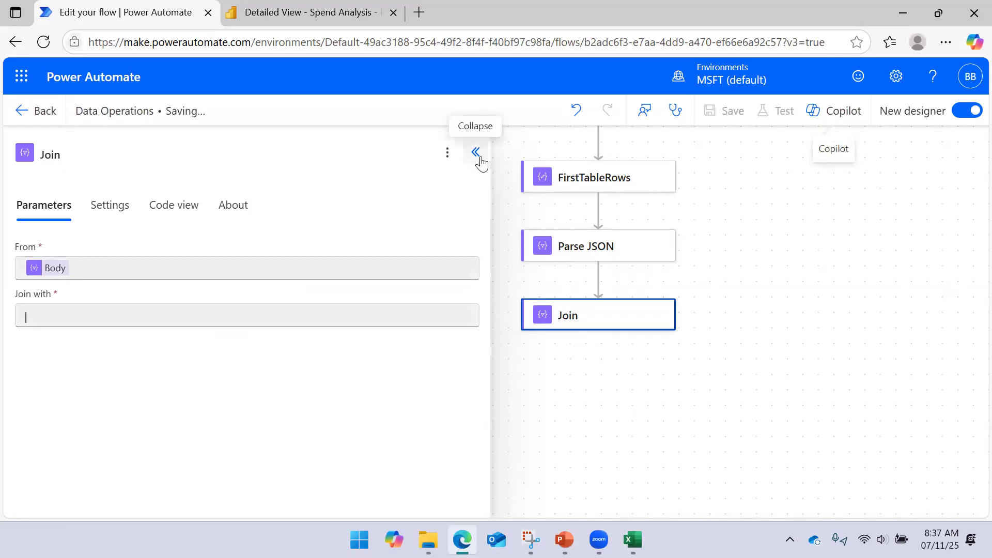
click(778, 111)
click(723, 170)
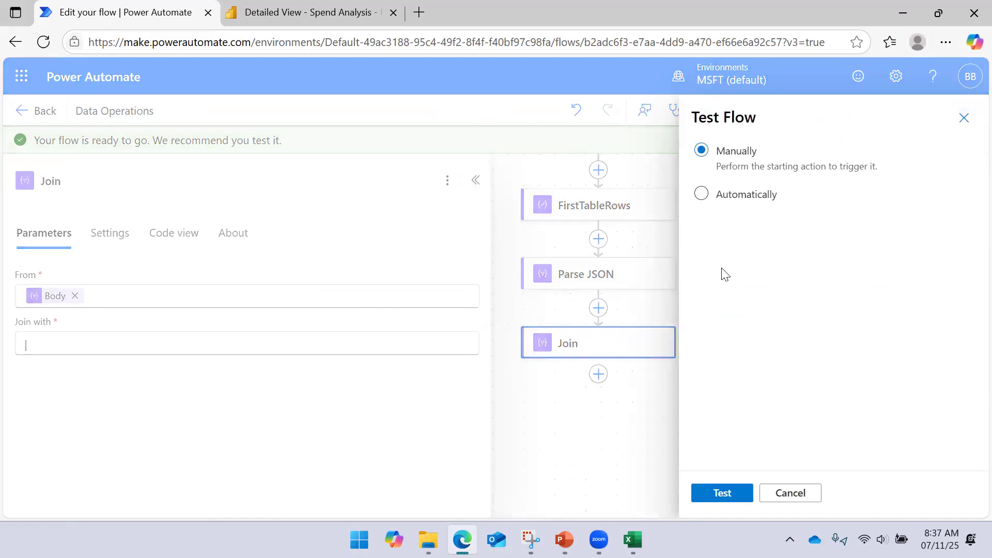
click(723, 494)
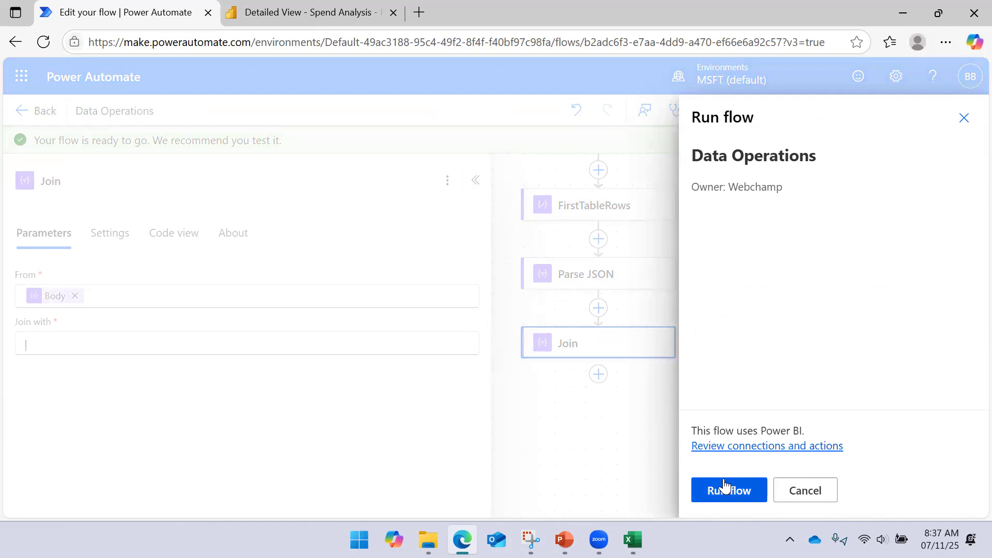
click(728, 489)
click(705, 491)
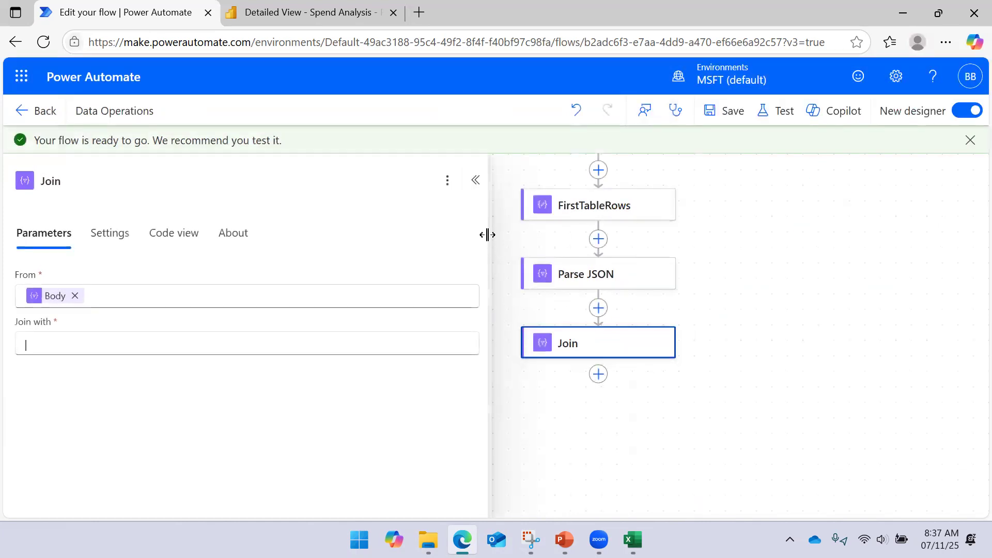
- Narrow the action details pane and open the Join action's run results
drag(480, 235, 303, 241)
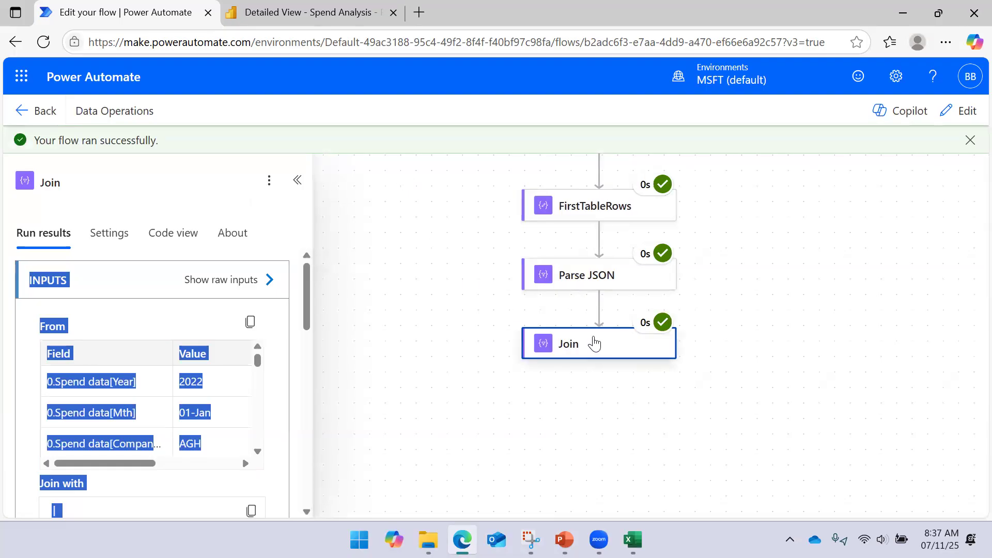
click(425, 239)
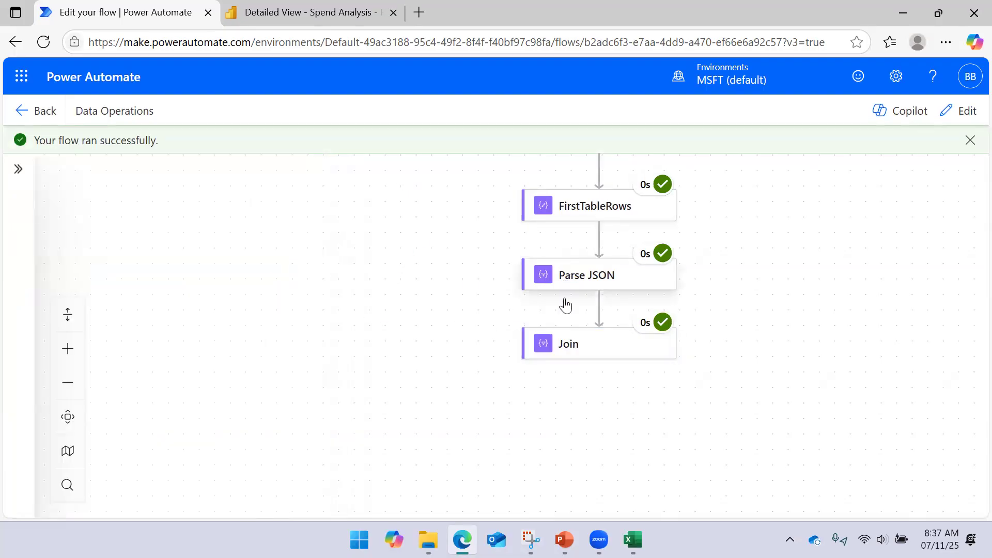
click(566, 286)
click(562, 347)
- Review the records in Join's raw inputs and close them
click(270, 283)
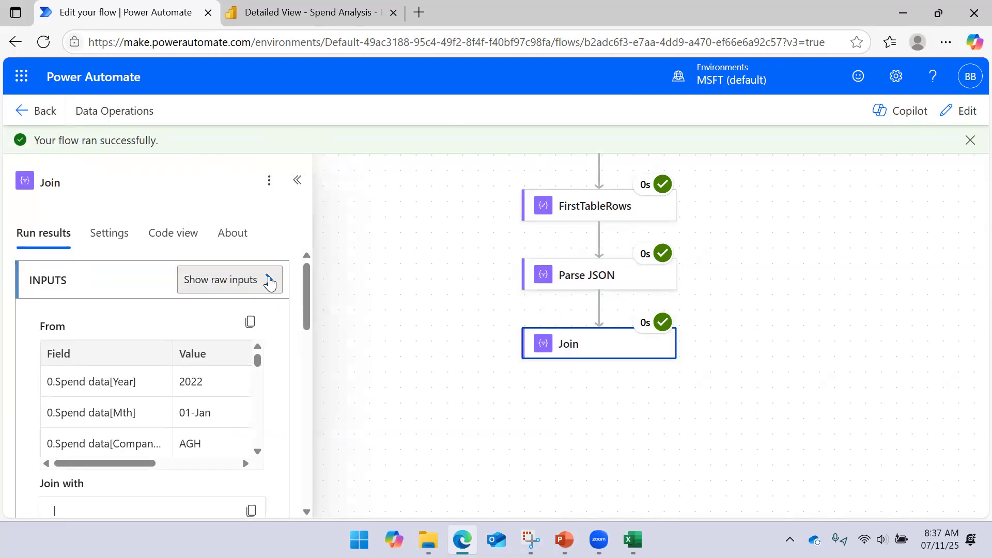
scroll(572, 202, down, 3)
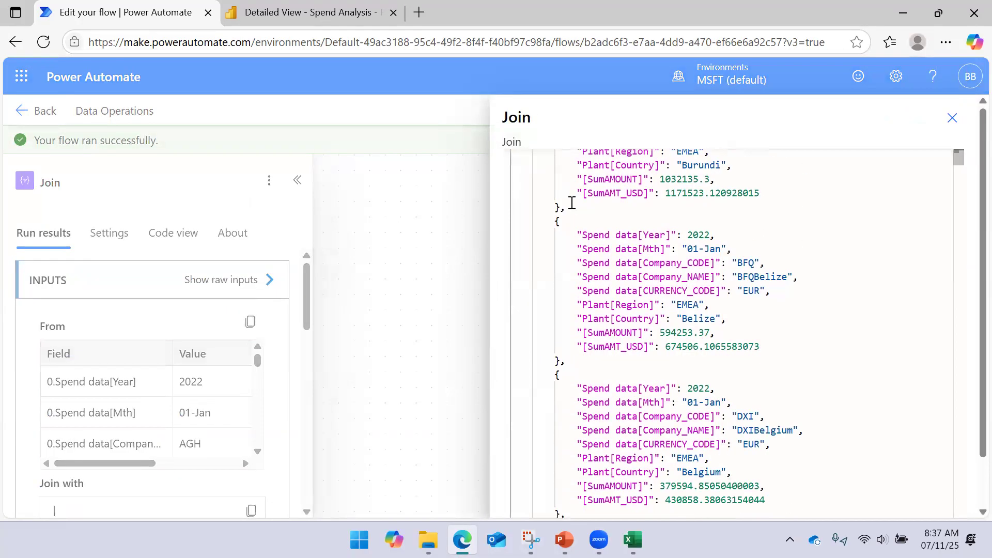
scroll(572, 202, up, 2)
scroll(570, 206, down, 2)
scroll(569, 210, up, 2)
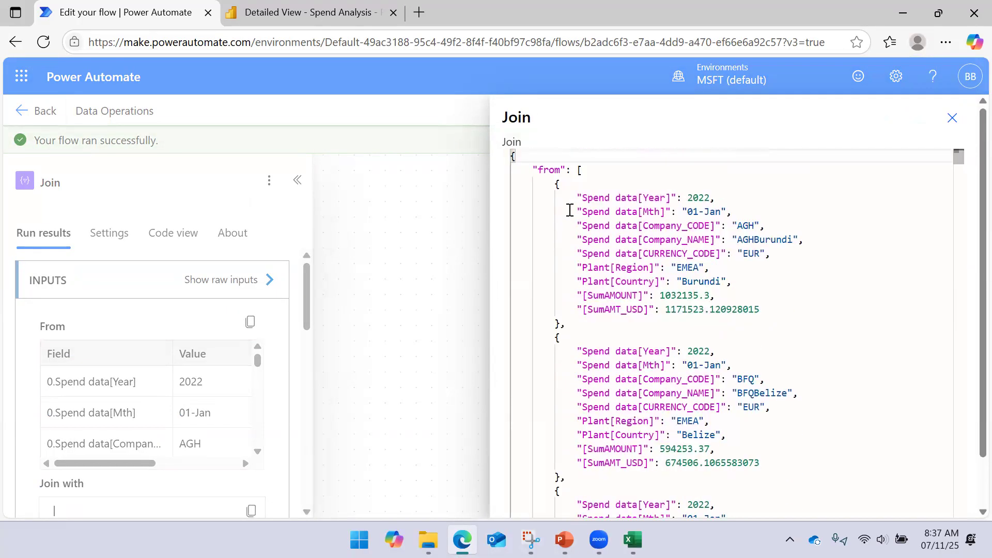
click(951, 118)
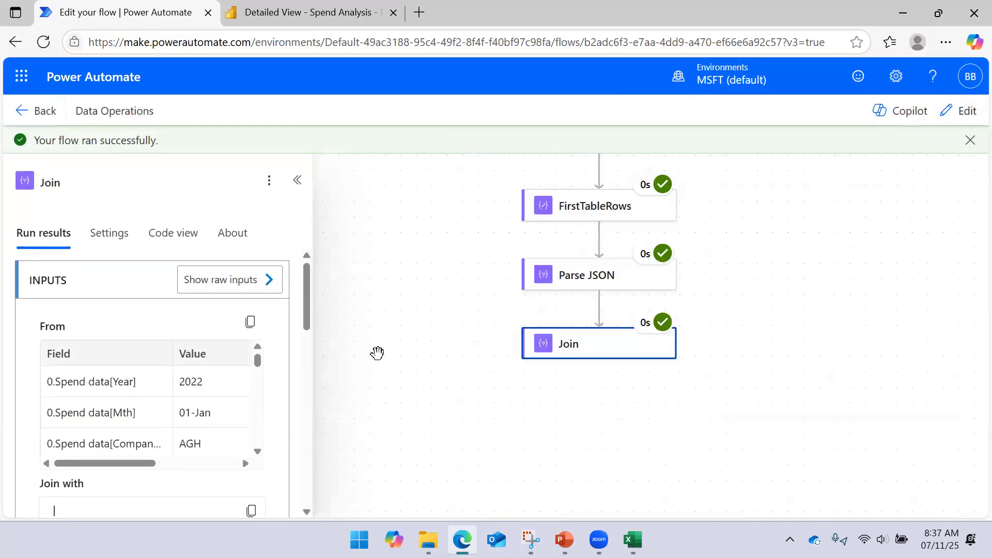
- Show Join's raw outputs and highlight the first record in the body string through the start of the second record
scroll(250, 325, down, 5)
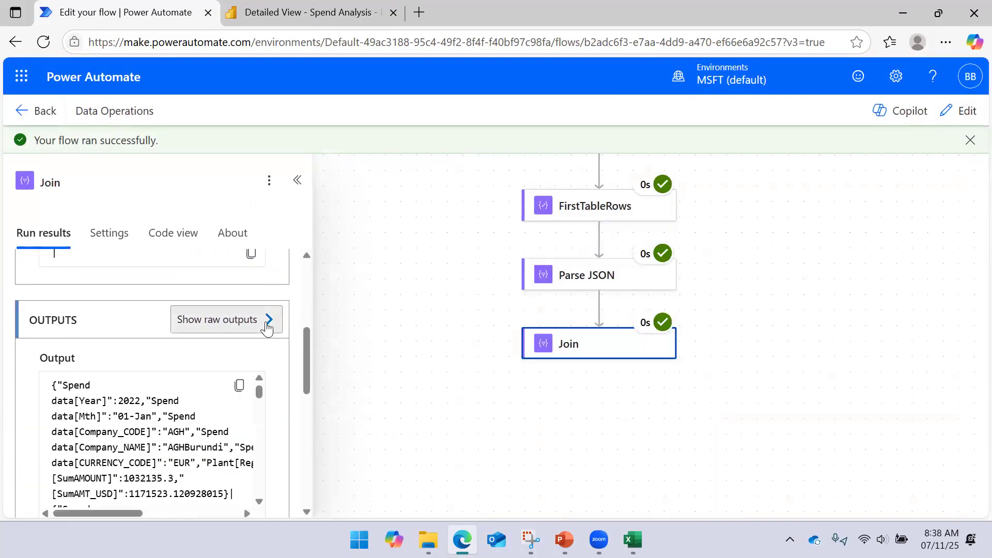
click(268, 319)
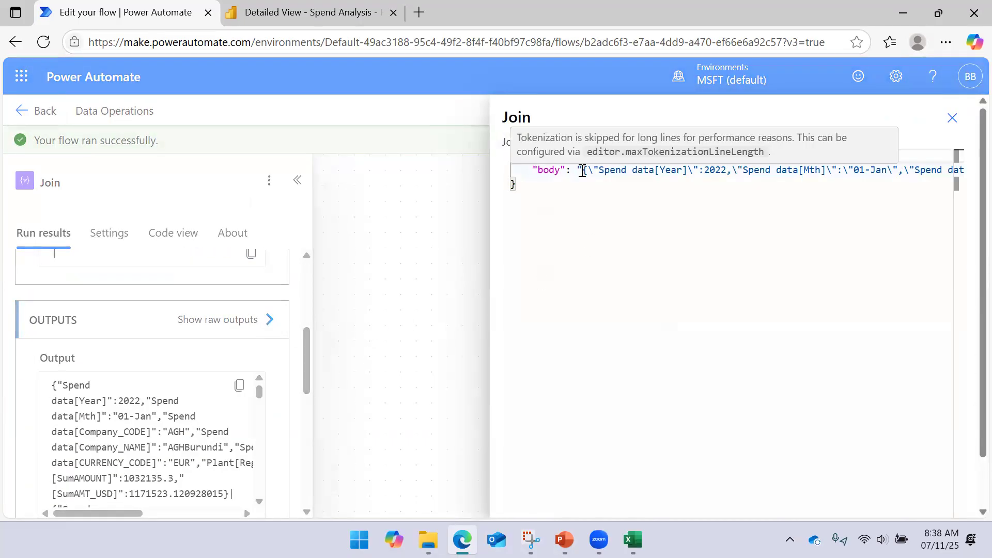
drag(583, 171, 920, 171)
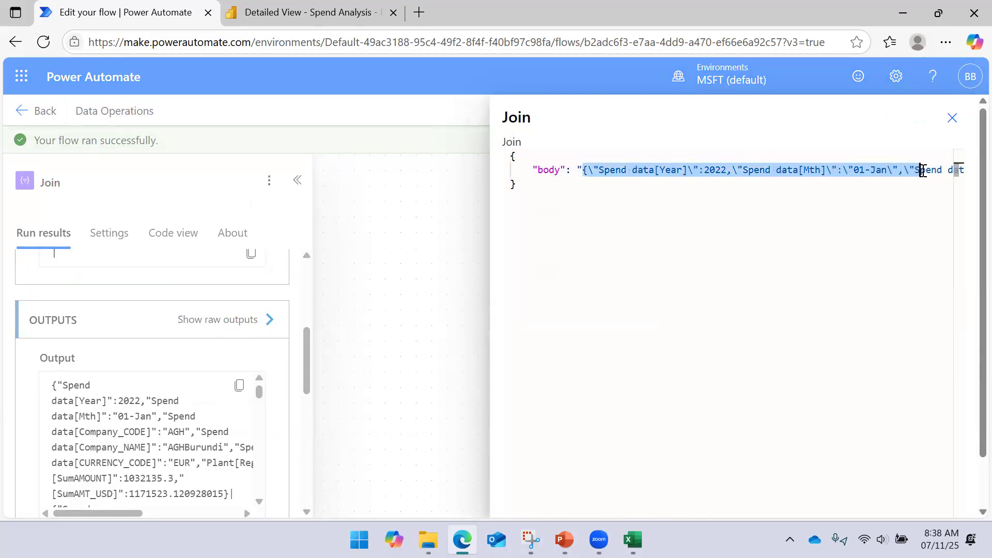
click(582, 172)
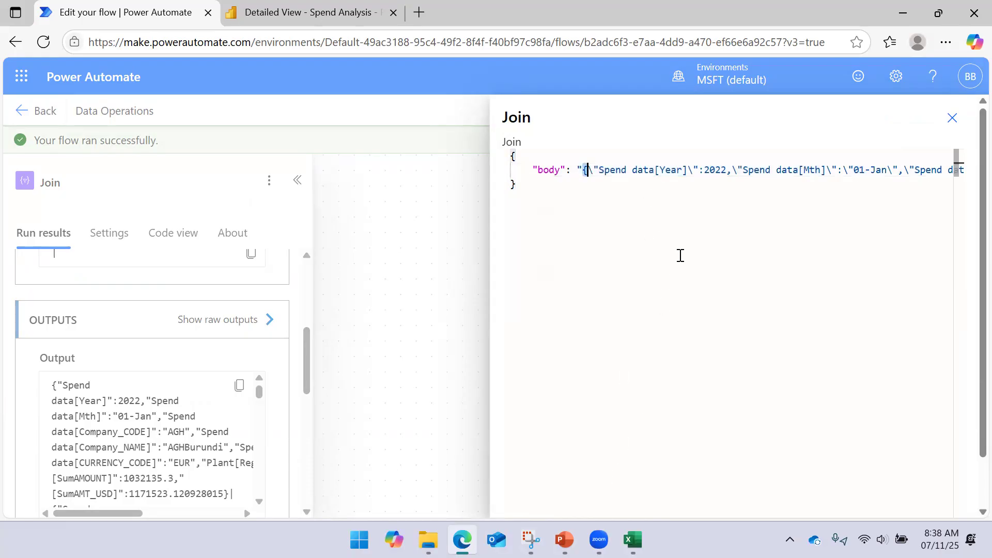
key(shift+Right)
key(shift+Right)
key(shift+Right)
key(shift+Right)
key(shift+Right)
key(shift+Right)
key(shift+Right)
key(shift+Right)
key(shift+Right)
key(shift+Right)
key(shift+Right)
key(shift+Right)
key(shift+Right)
key(shift+Right)
key(shift+Right)
key(shift+Right)
key(shift+Right)
key(shift+Right)
key(shift+Right)
key(shift+Right)
key(shift+Right)
key(shift+Right)
key(shift+Right)
key(shift+Right)
key(shift+Right)
key(shift+Right)
key(shift+Right)
key(shift+Right)
key(shift+Right)
key(shift+Right)
key(shift+Right)
key(shift+Right)
key(shift+Right)
key(shift+Right)
key(shift+Right)
key(shift+Right)
key(shift+Right)
key(shift+Right)
key(shift+Right)
key(shift+Right)
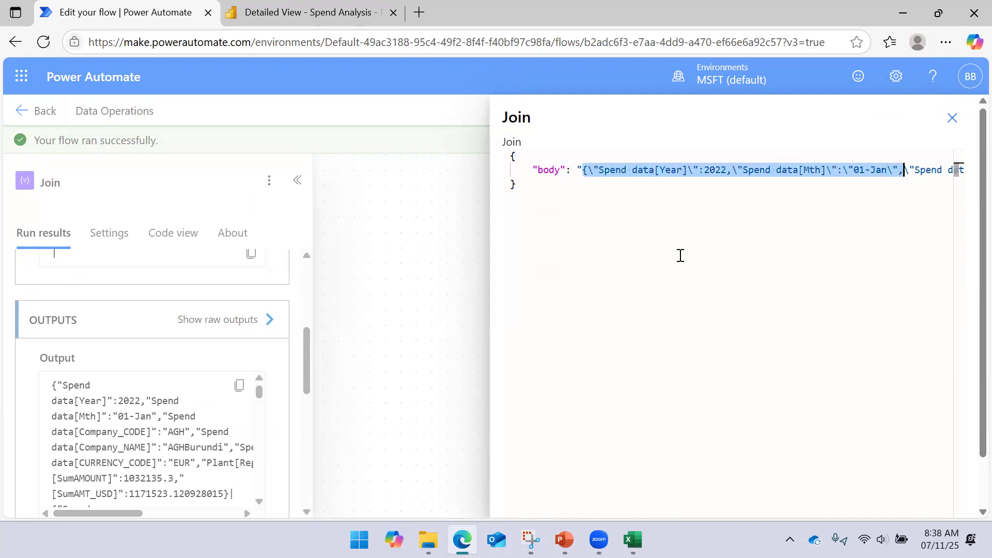
key(shift+Right)
key(shift+Right)
key(shift+Right)
key(shift+Right)
key(shift+Right)
key(shift+Right)
key(shift+Right)
key(shift+Right)
key(shift+Right)
key(shift+Right)
key(shift+Right)
key(shift+Right)
key(shift+Right)
key(shift+Right)
key(shift+Right)
key(shift+Right)
key(shift+Right)
key(shift+Right)
key(shift+Right)
key(shift+Right)
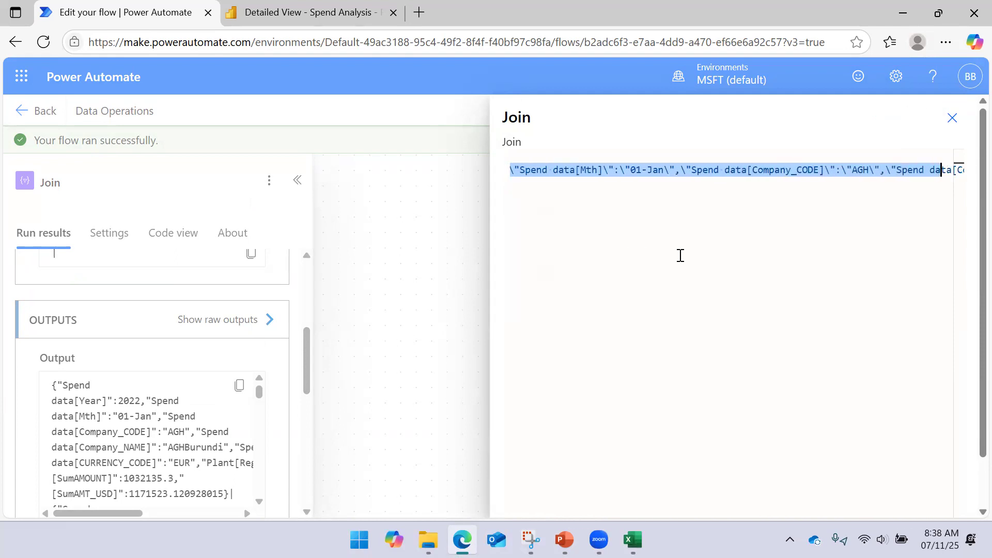
key(shift+Right)
key(shift+Right)
key(shift+Right)
key(shift+Right)
key(shift+Right)
key(shift+Right)
key(shift+Right)
key(shift+Right)
key(shift+Right)
key(shift+Right)
key(shift+Right)
key(shift+Right)
key(shift+Right)
key(shift+Right)
key(shift+Right)
key(shift+Right)
key(shift+Right)
key(shift+Right)
key(shift+Right)
key(shift+Right)
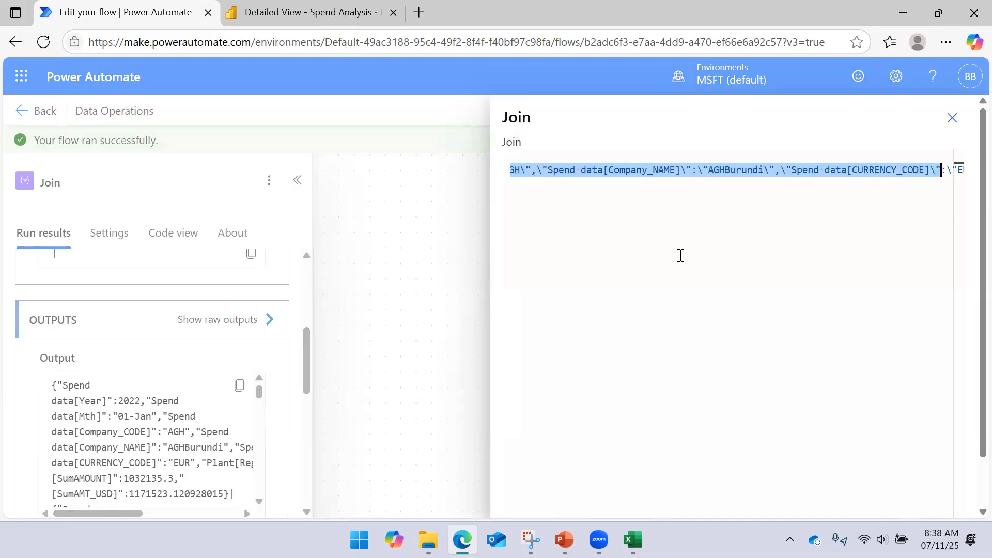
key(shift+Right)
key(shift+Right)
key(shift+Right)
key(shift+Right)
key(shift+Right)
key(shift+Right)
key(shift+Right)
key(shift+Right)
key(shift+Right)
key(shift+Right)
key(shift+Right)
key(shift+Right)
key(shift+Right)
key(shift+Right)
key(shift+Right)
key(shift+Right)
key(shift+Right)
key(shift+Right)
key(shift+Right)
key(shift+Right)
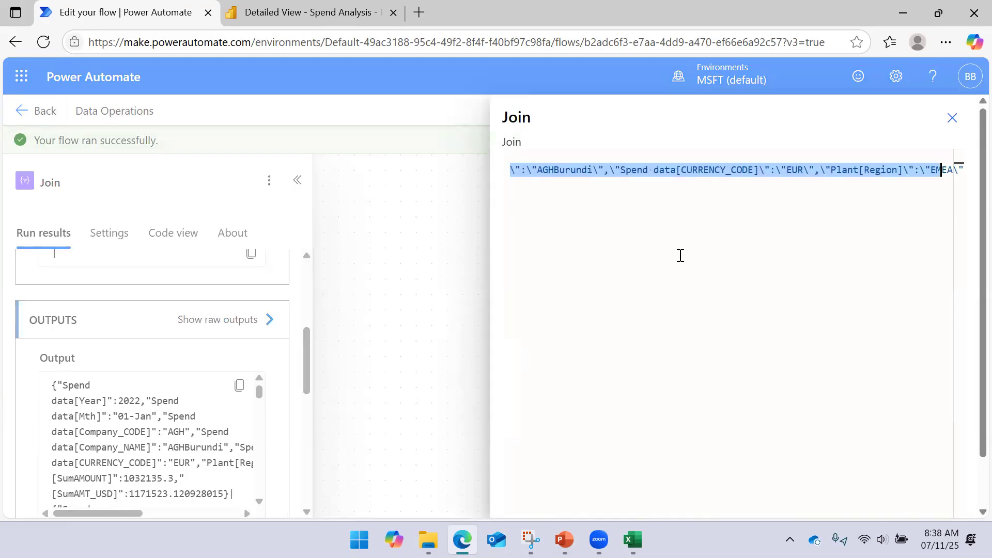
key(shift+Right)
key(shift+Right)
key(shift+Right)
key(shift+Right)
key(shift+Right)
key(shift+Right)
key(shift+Right)
key(shift+Right)
key(shift+Right)
key(shift+Right)
key(shift+Right)
key(shift+Right)
key(shift+Right)
key(shift+Right)
key(shift+Right)
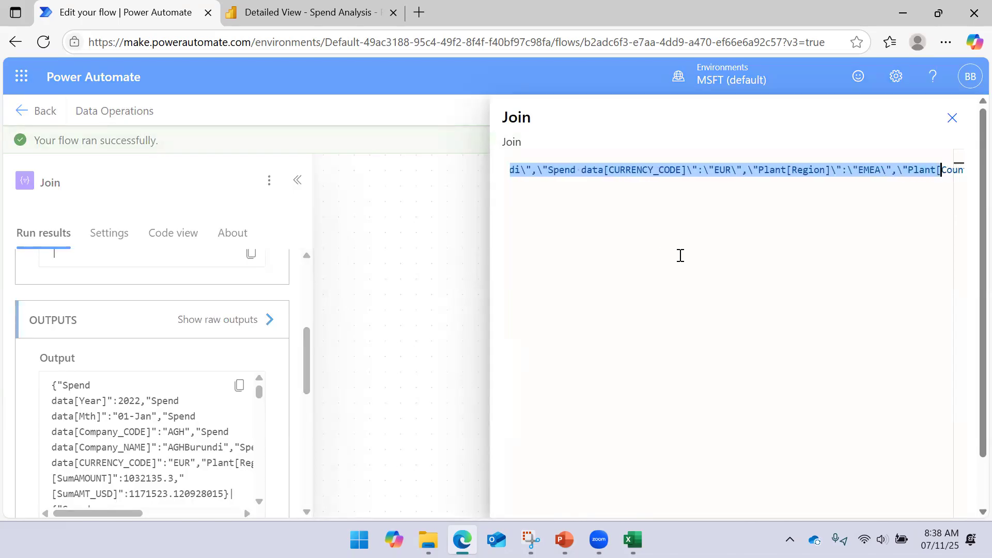
key(shift+Right)
key(shift+Right)
key(shift+Right)
key(shift+Right)
key(shift+Right)
key(shift+Right)
key(shift+Right)
key(shift+Right)
key(shift+Right)
key(shift+Right)
key(shift+Right)
key(shift+Right)
key(shift+Right)
key(shift+Right)
key(shift+Right)
key(shift+Right)
key(shift+Right)
key(shift+Right)
key(shift+Right)
key(shift+Right)
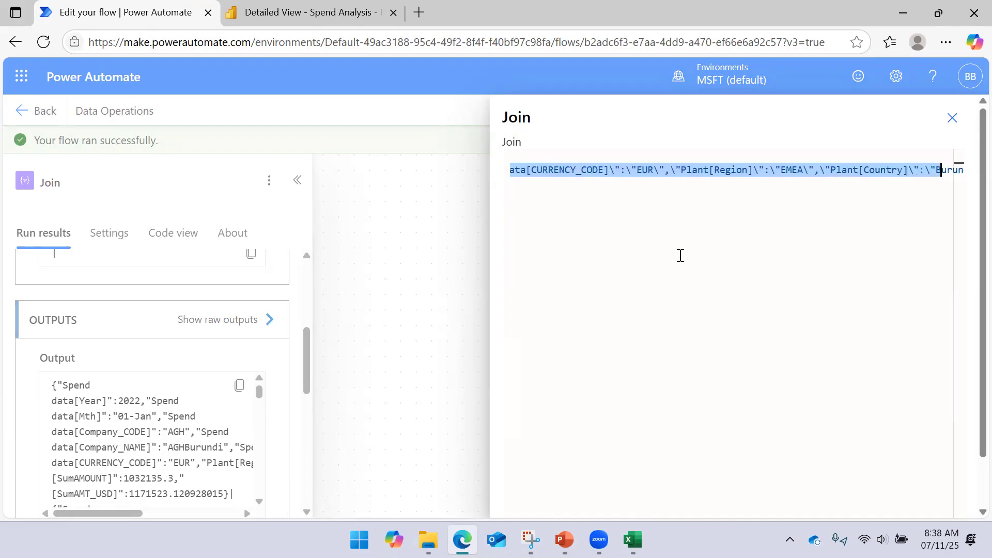
key(shift+Right)
key(shift+Right)
key(shift+Right)
key(shift+Right)
key(shift+Right)
key(shift+Right)
key(shift+Right)
key(shift+Right)
key(shift+Right)
key(shift+Right)
key(shift+Right)
key(shift+Right)
key(shift+Right)
key(shift+Right)
key(shift+Right)
key(shift+Right)
key(shift+Right)
key(shift+Right)
key(shift+Right)
key(shift+Right)
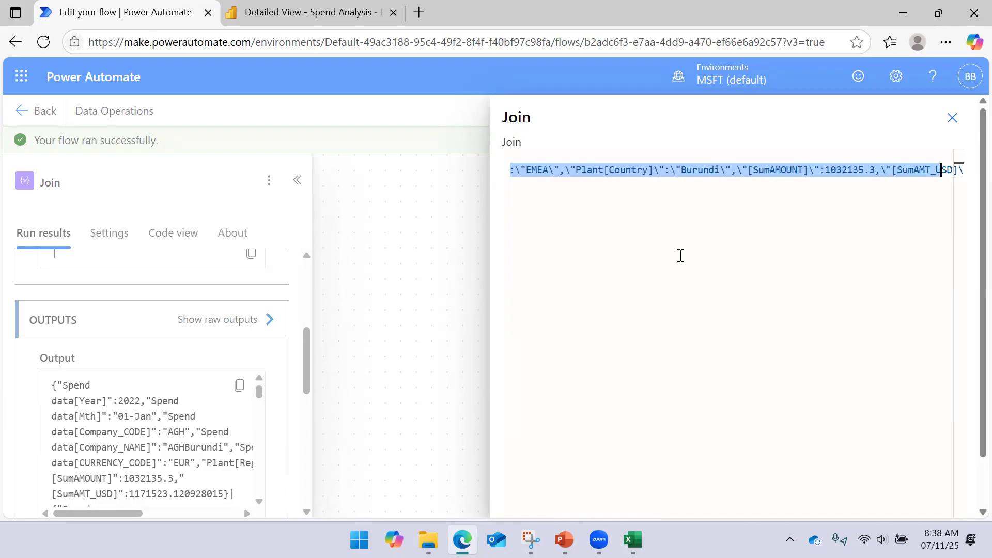
key(shift+Right)
key(shift+Right)
key(shift+Right)
key(shift+Right)
key(shift+Right)
key(shift+Right)
key(shift+Right)
key(shift+Right)
key(shift+Right)
key(shift+Right)
key(shift+Right)
key(shift+Right)
key(shift+Right)
key(shift+Right)
key(shift+Right)
key(shift+Right)
key(shift+Right)
key(shift+Right)
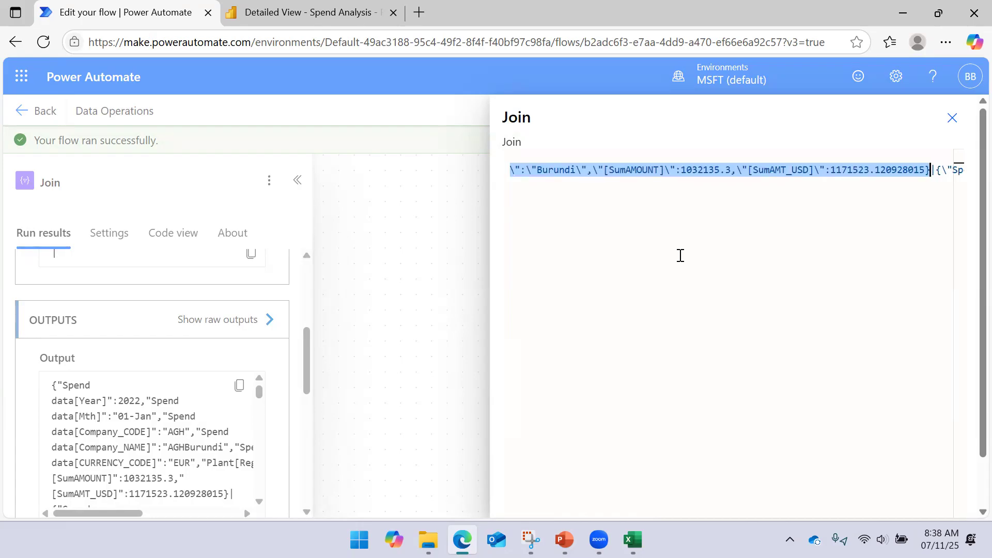
key(shift+Right)
key(shift+Right)
key(shift+Right)
key(shift+Right)
key(shift+Right)
key(shift+Right)
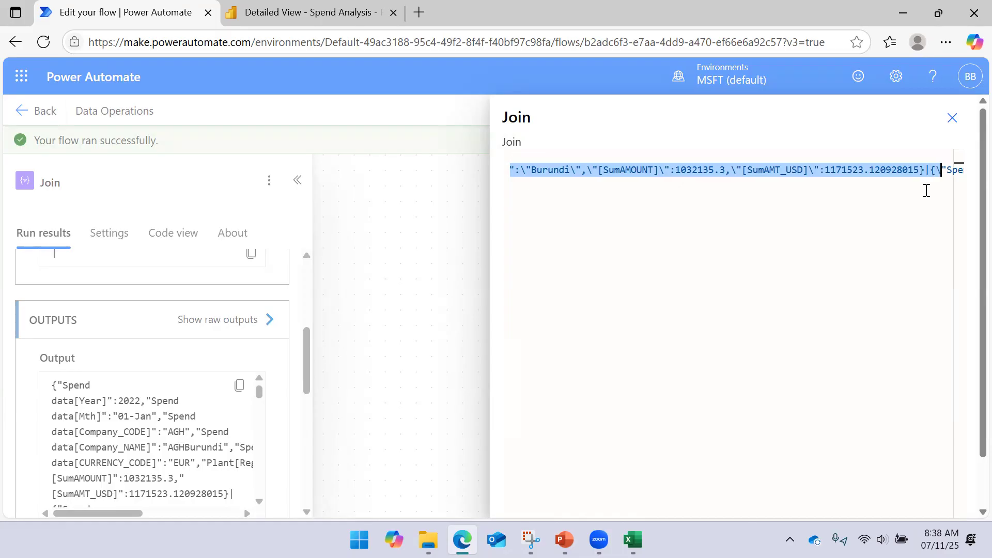
- Highlight the | separator between the first two joined records and close the raw outputs
click(912, 171)
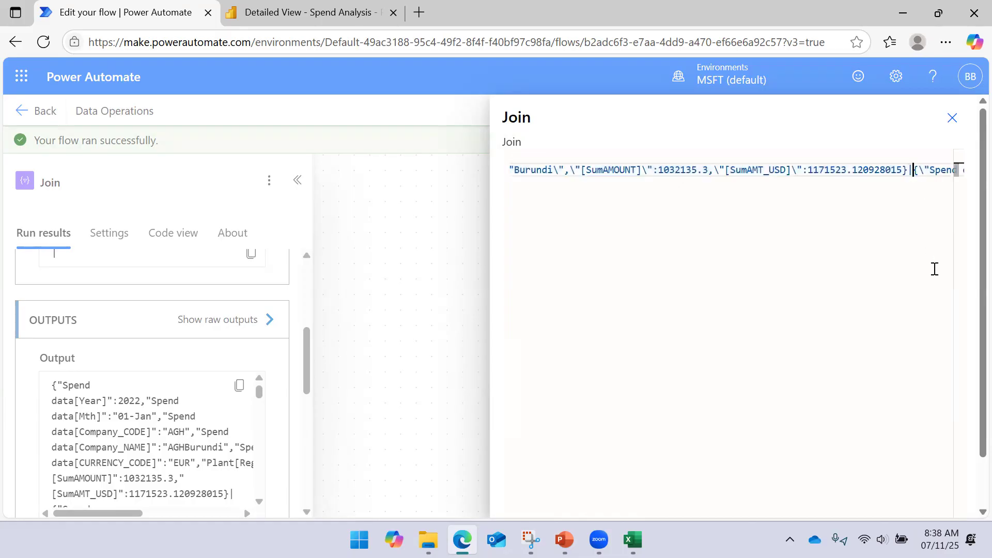
key(shift+Left)
key(shift+Right)
click(884, 183)
click(953, 119)
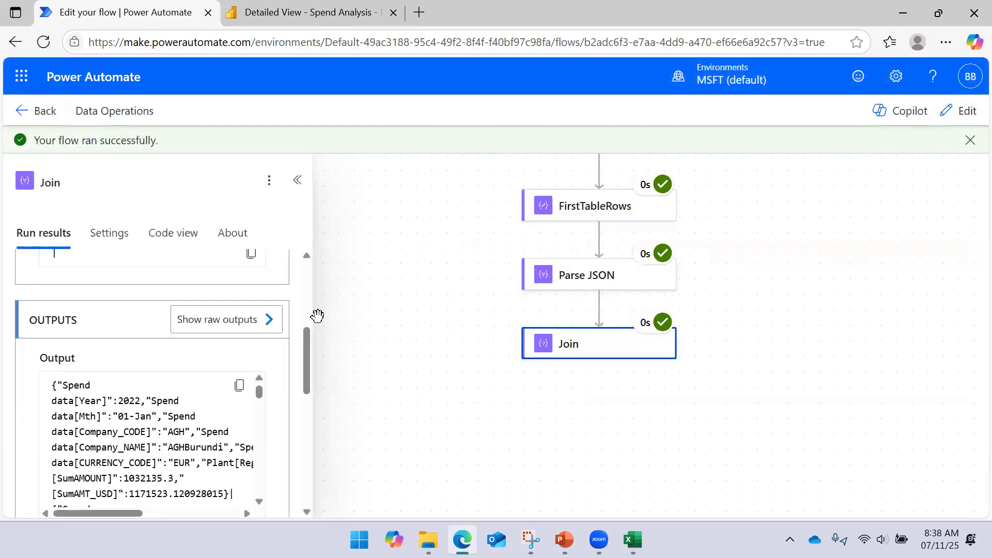
- Recheck Join's run results, close them, and return the Data Operations flow to editing
click(296, 180)
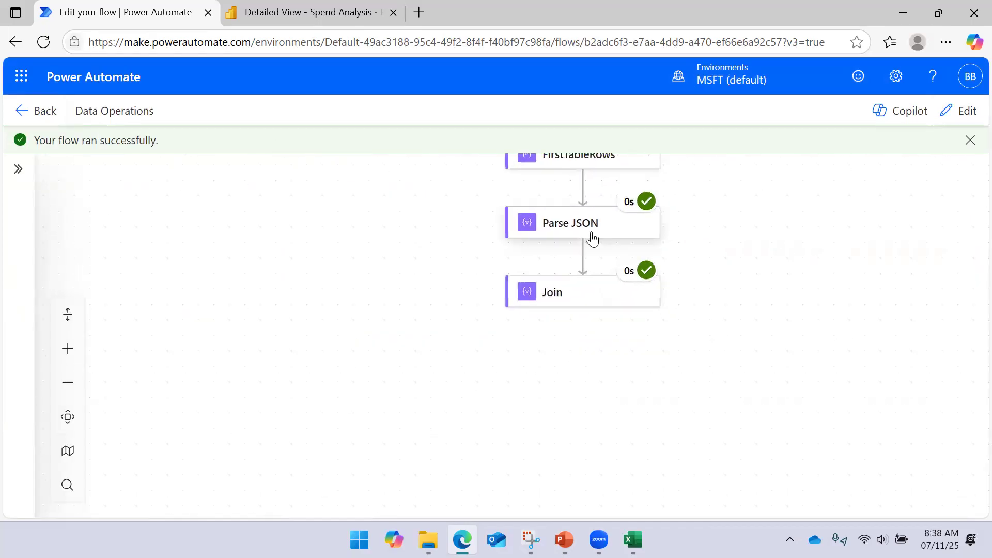
click(592, 239)
click(741, 273)
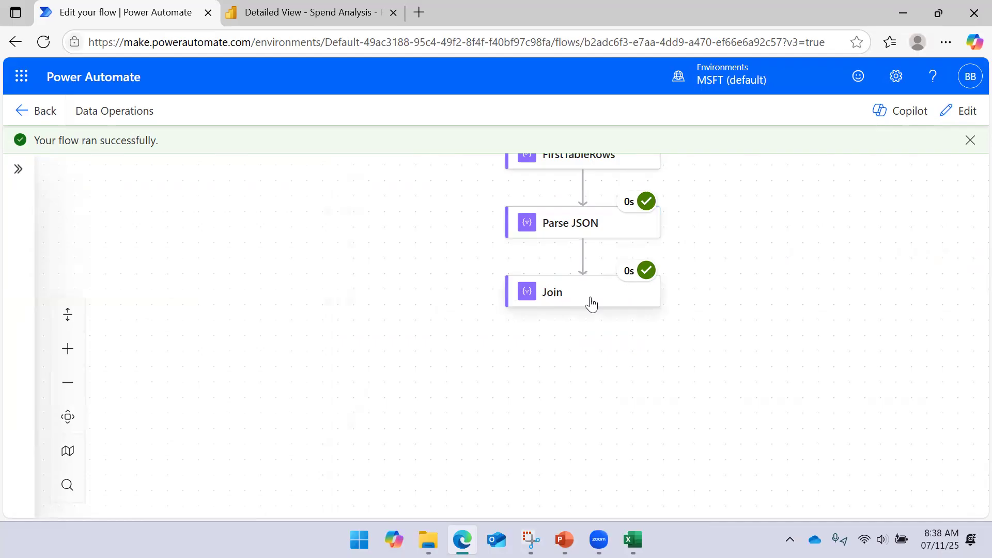
click(592, 304)
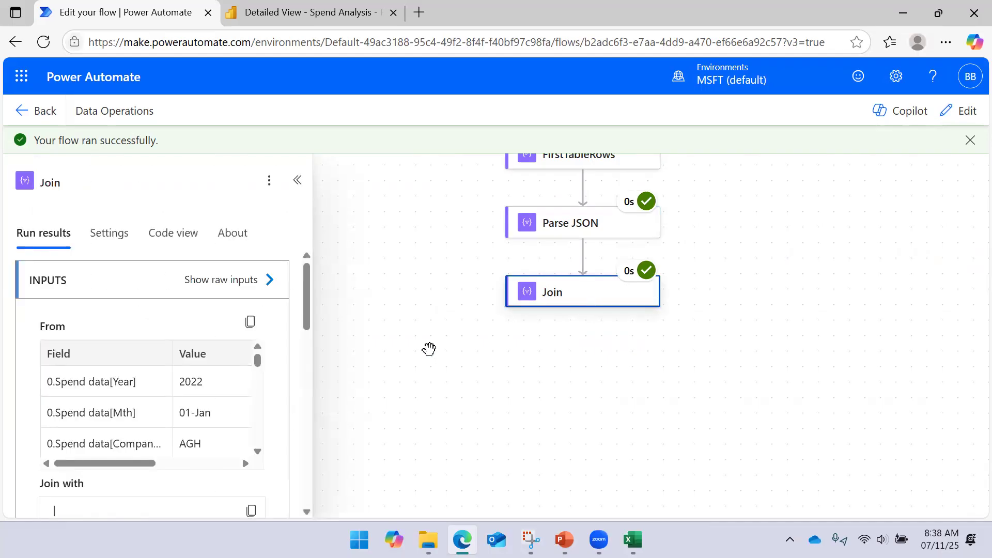
click(593, 373)
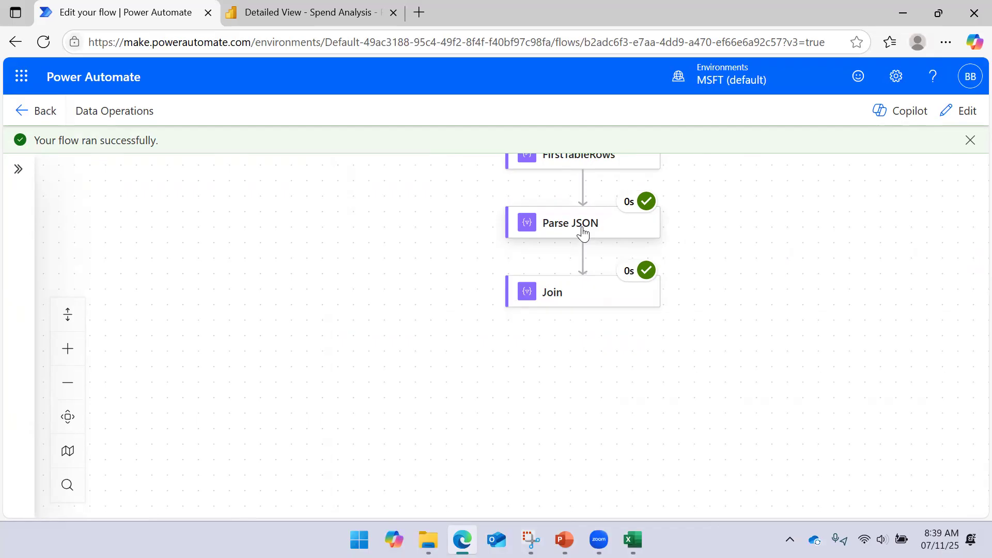
click(595, 310)
click(959, 114)
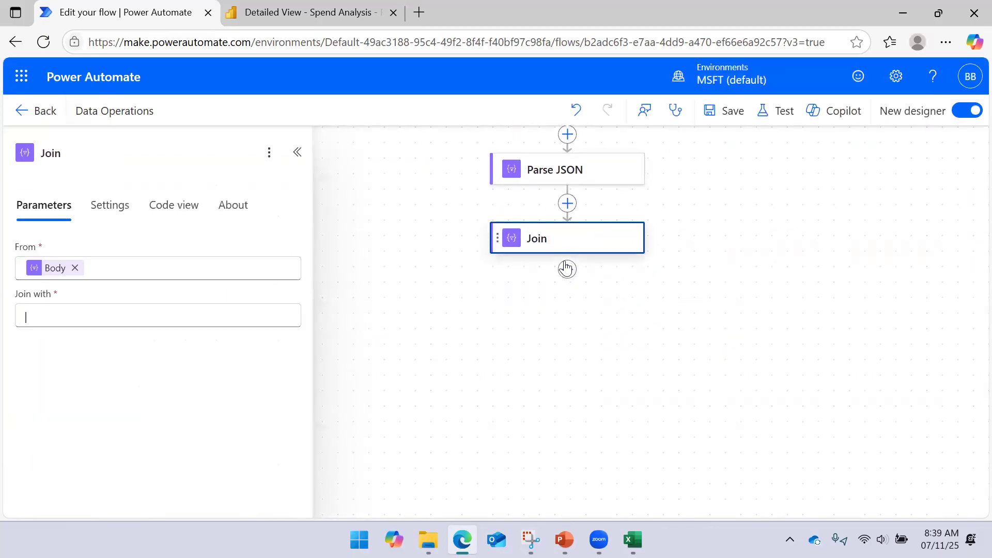
- Add a Compose data operation after Join and start editing its Inputs
click(566, 269)
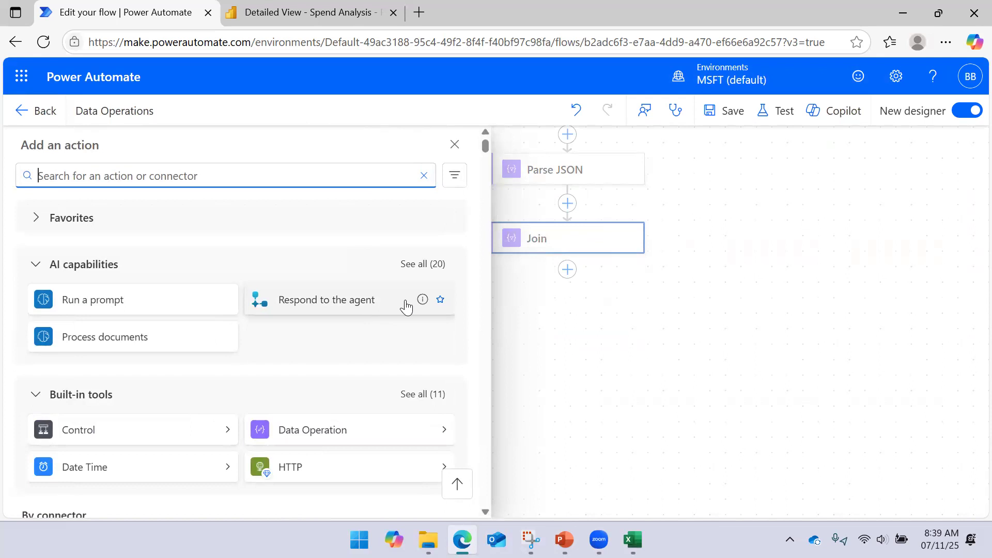
click(442, 432)
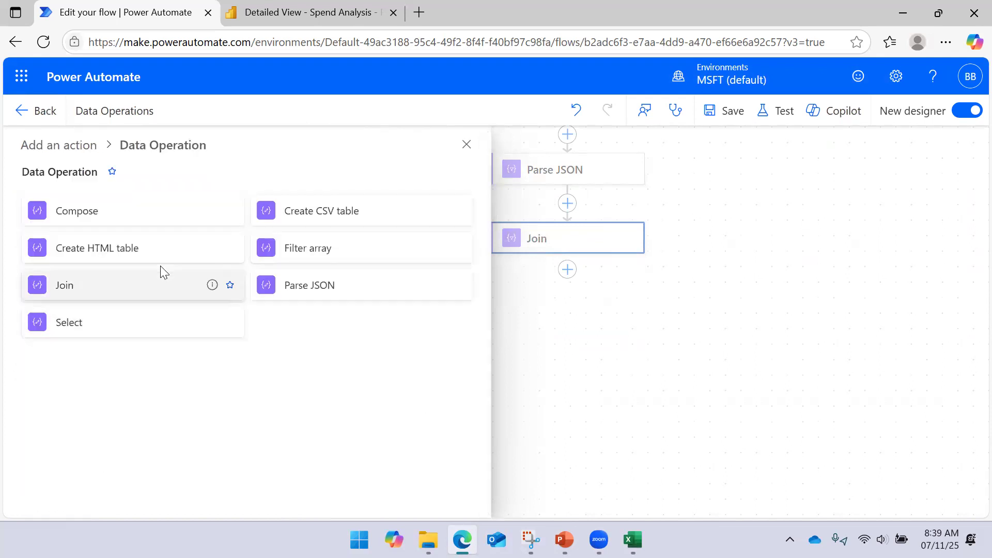
click(111, 212)
click(146, 268)
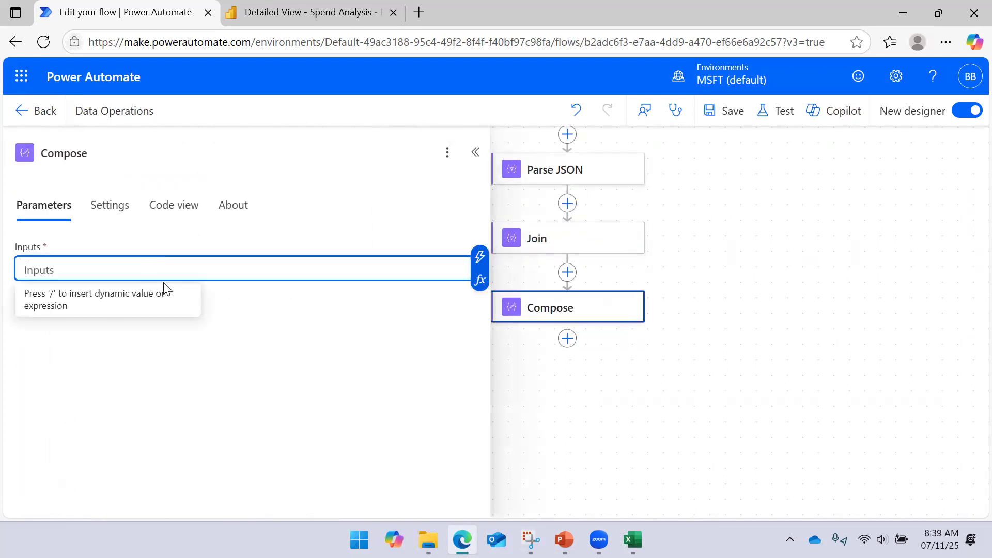
- Set Compose's Inputs to the expression json(body('Join')), try to save the flow, and collapse the action details
click(480, 280)
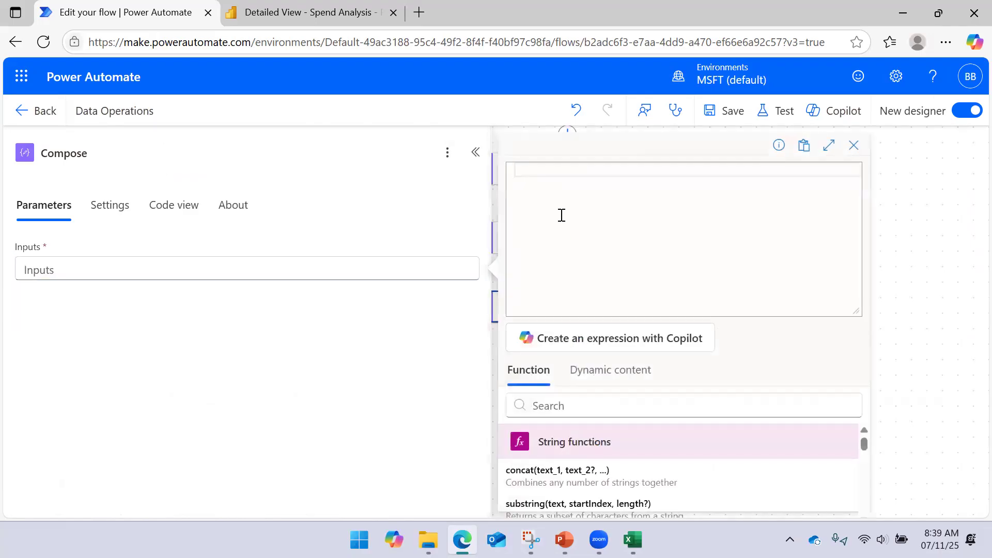
text(join)
key(BackSpace)
key(BackSpace)
key(BackSpace)
text(jso)
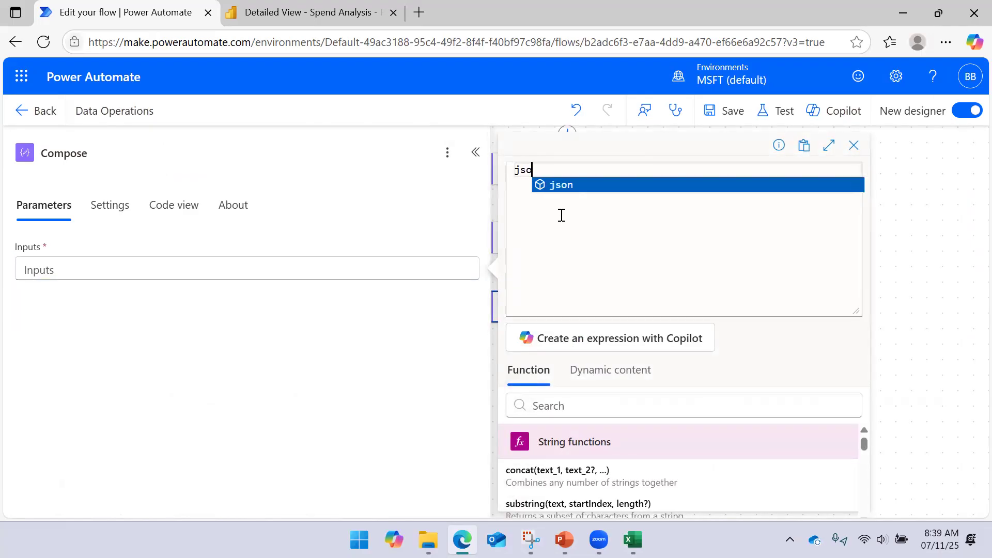
text(n()
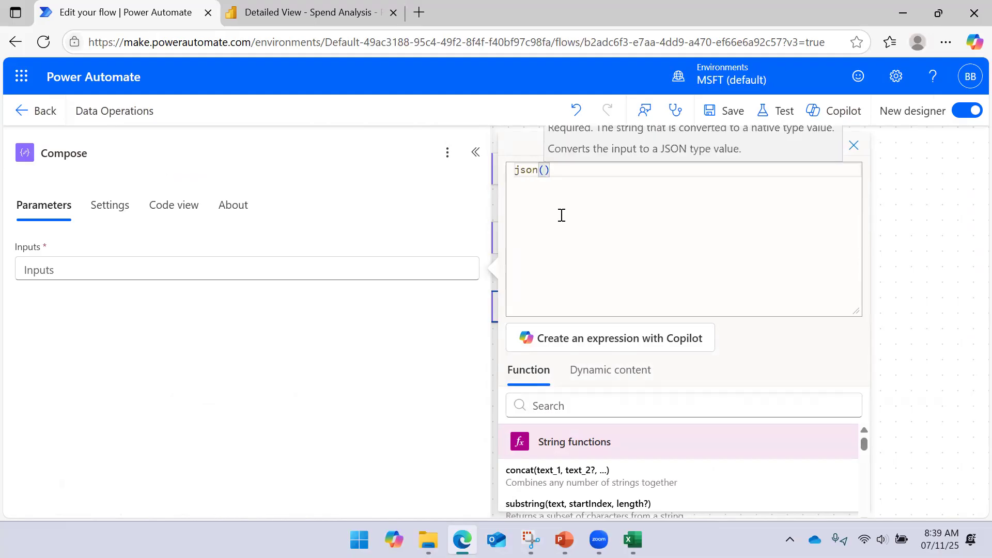
click(577, 369)
click(564, 474)
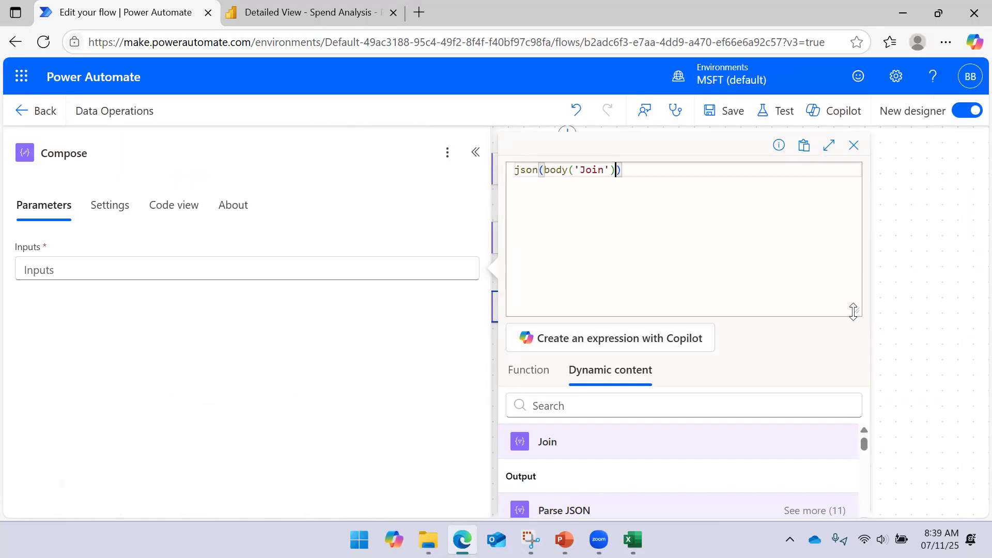
drag(853, 312, 853, 250)
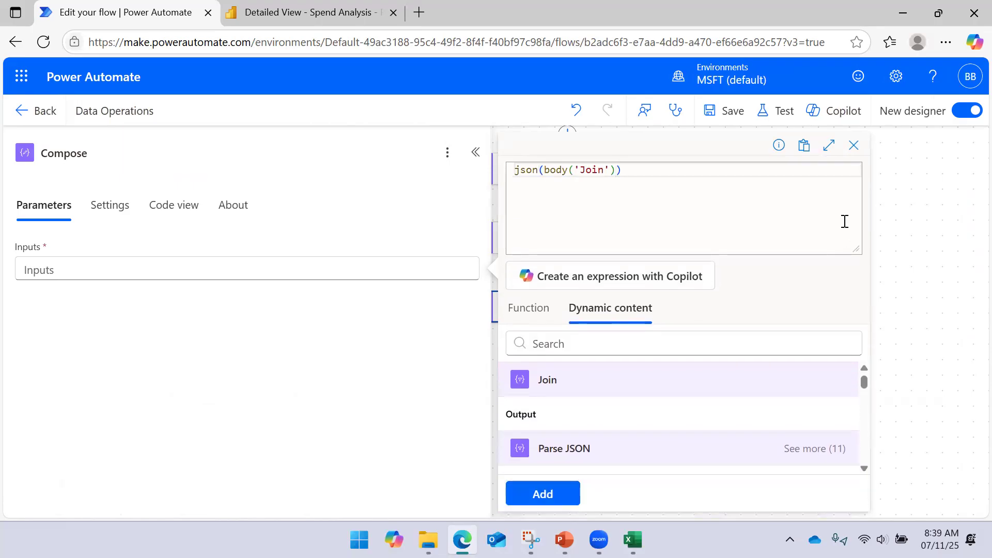
click(542, 493)
click(716, 116)
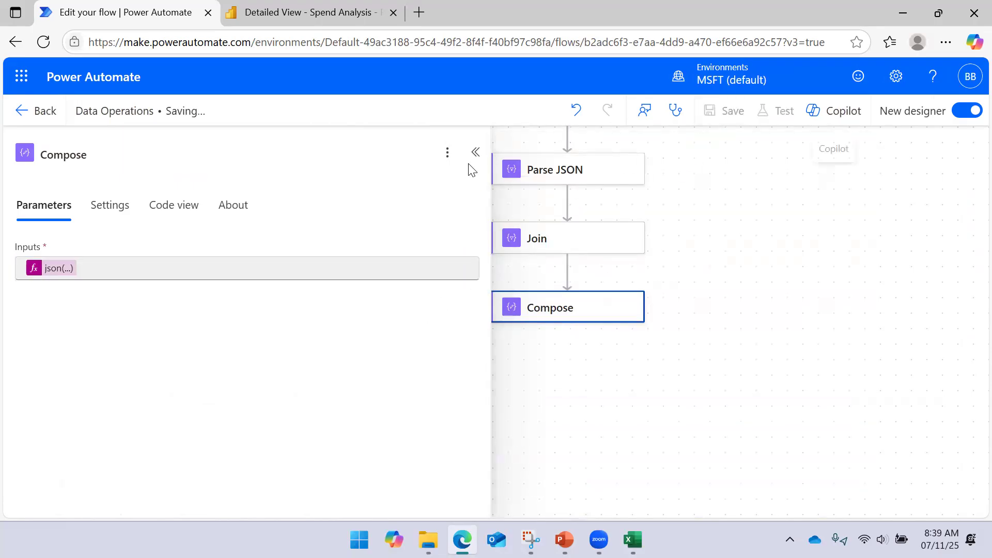
click(473, 154)
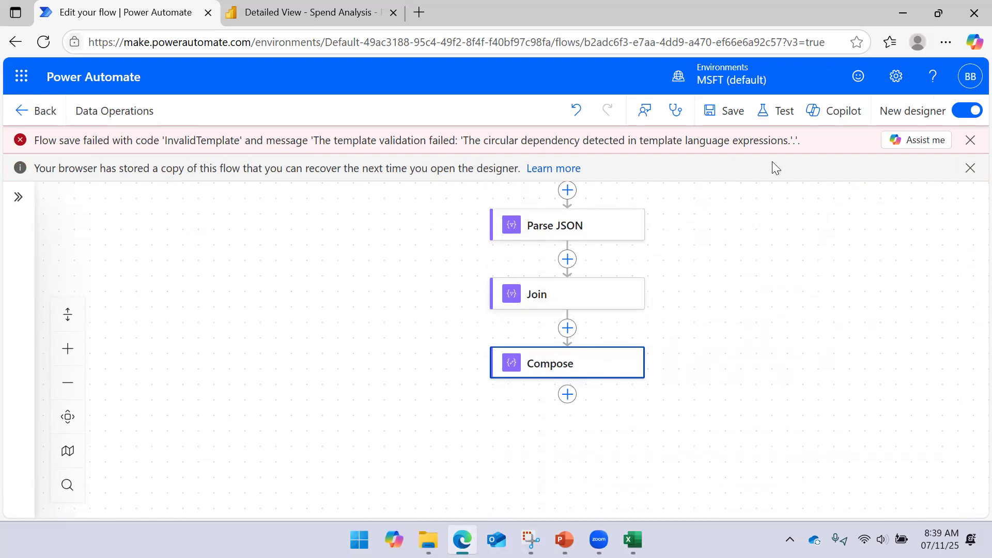
- Dismiss the save notifications and delete the Compose action after Join
click(589, 370)
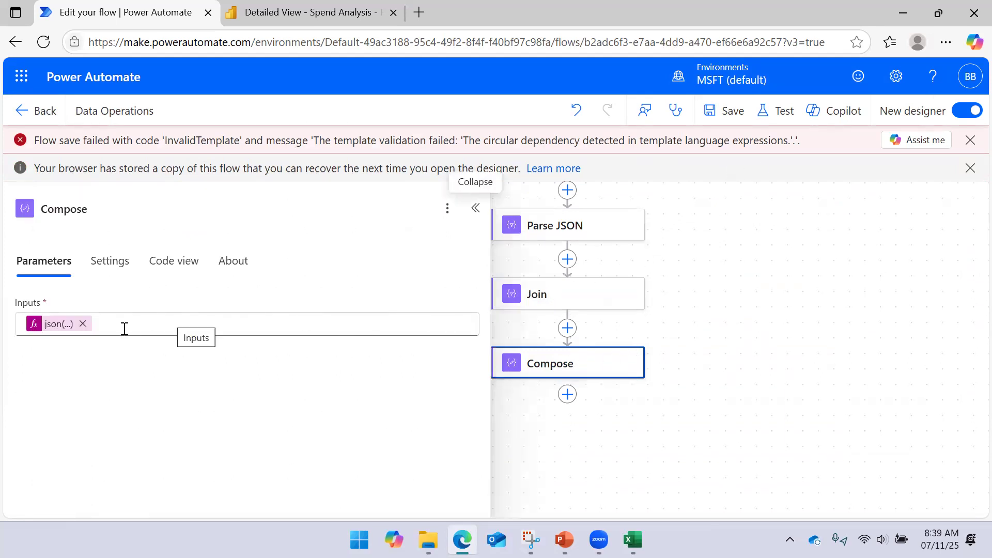
click(971, 140)
click(969, 140)
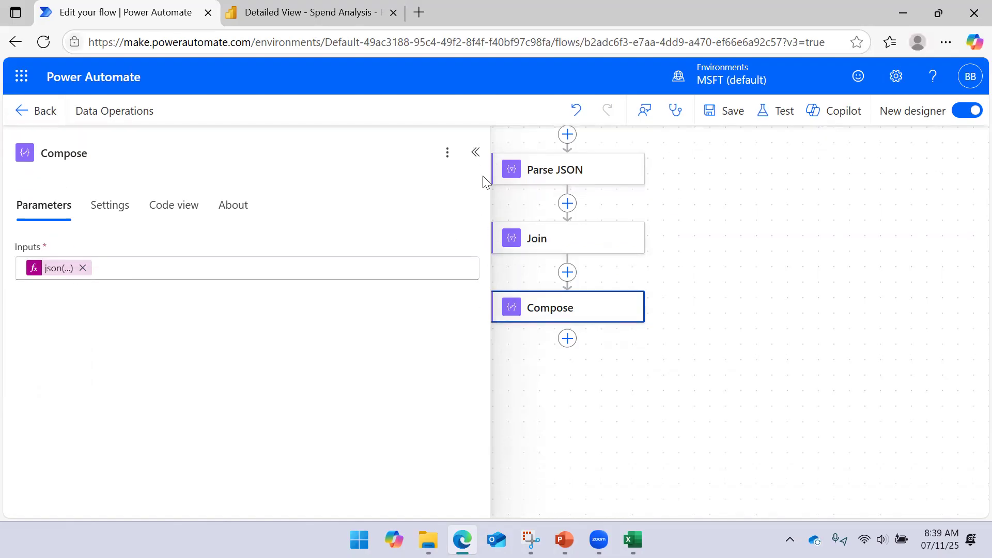
click(474, 153)
right_click(531, 312)
click(562, 324)
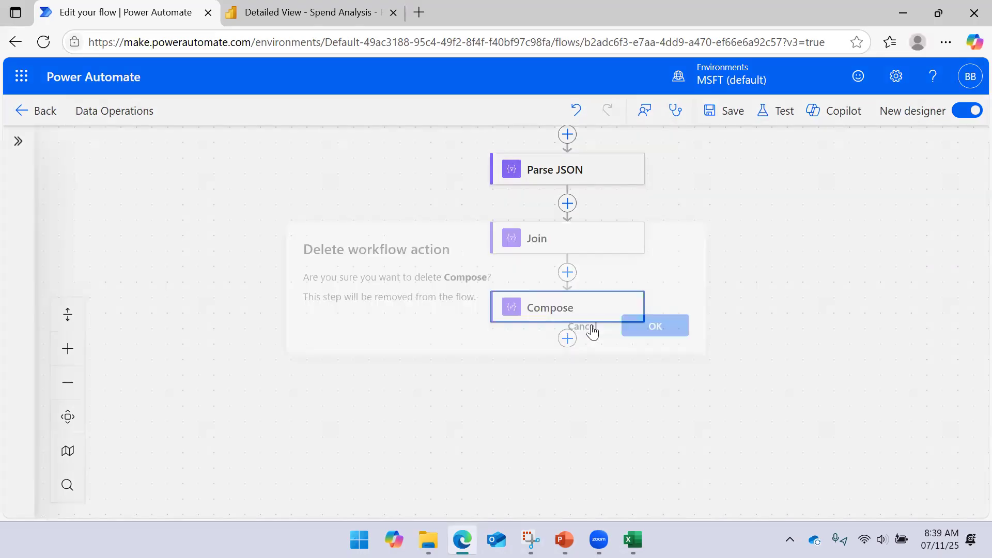
click(671, 331)
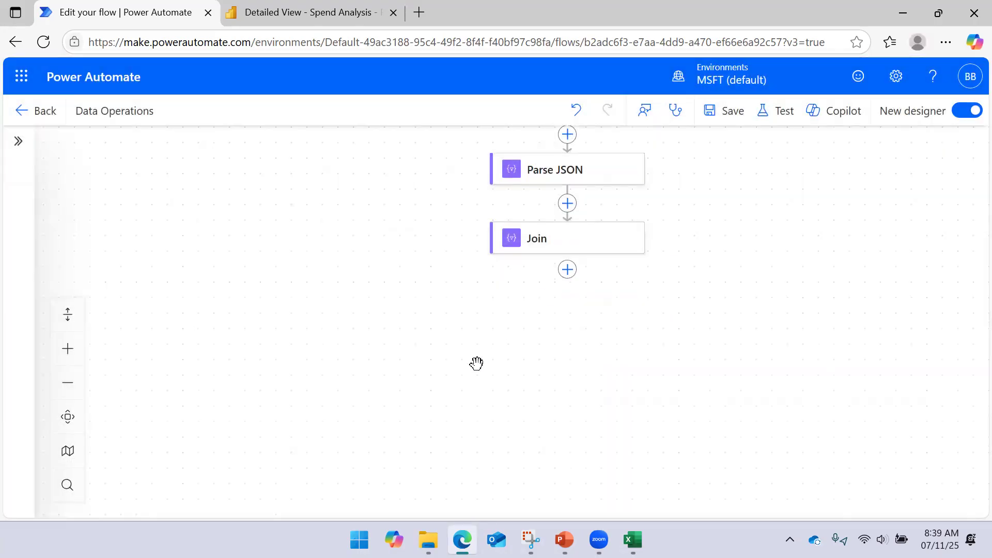
- Switch to the PowerPoint slide show and go back to the Compose Operation slide
mouse_move(564, 539)
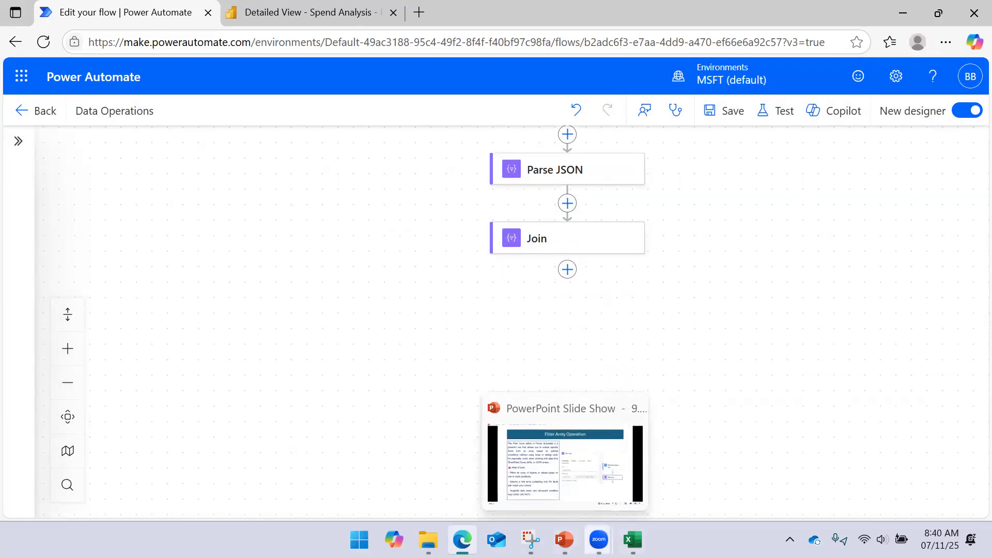
click(527, 454)
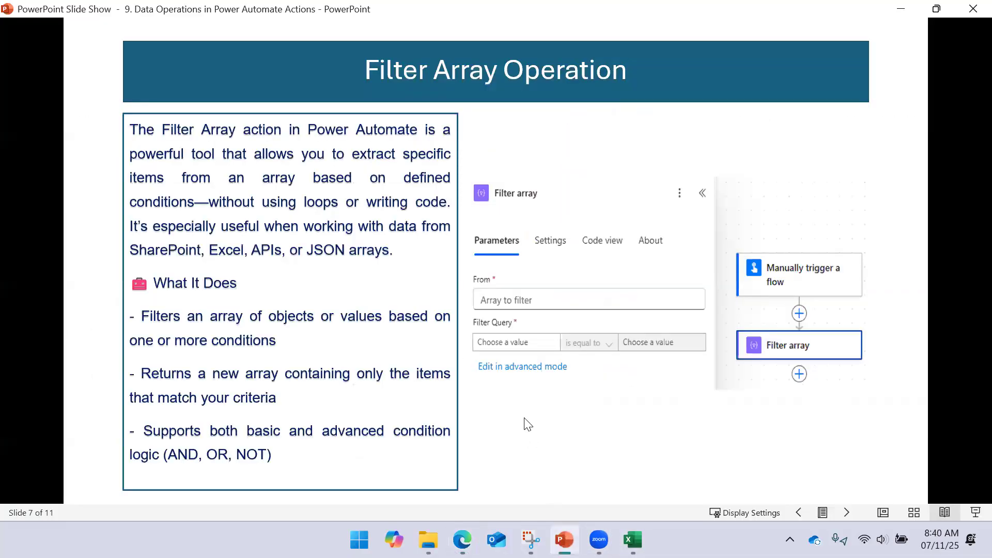
key(Left)
key(Left)
key(Left)
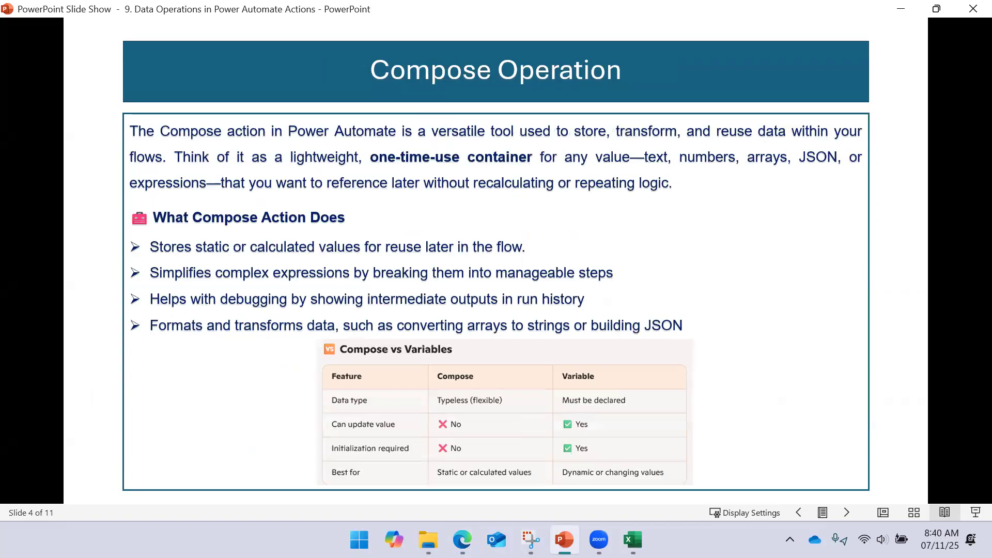
- Glance at the flow in Power Automate, return to the PowerPoint slide show, and advance to the Join Operation slide
click(462, 539)
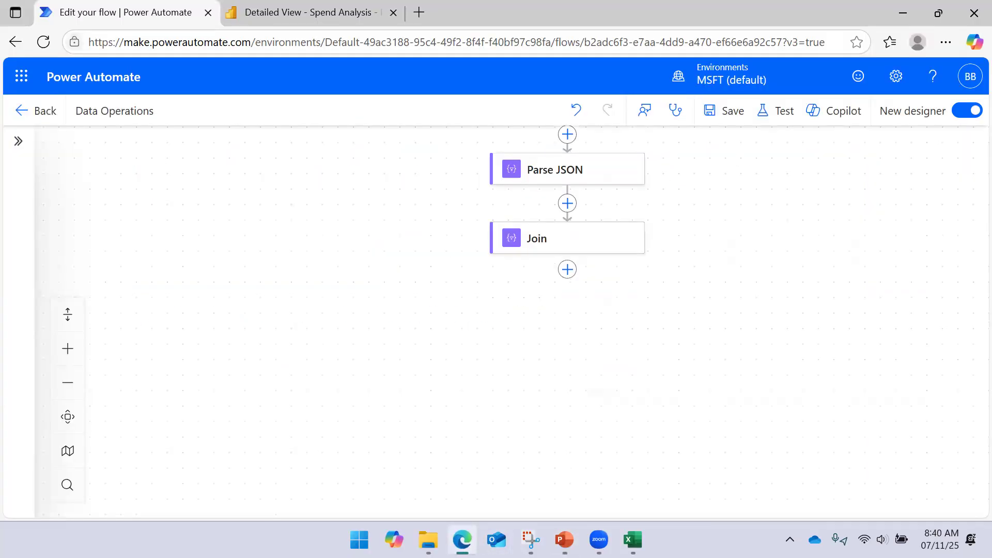
key(alt+Tab)
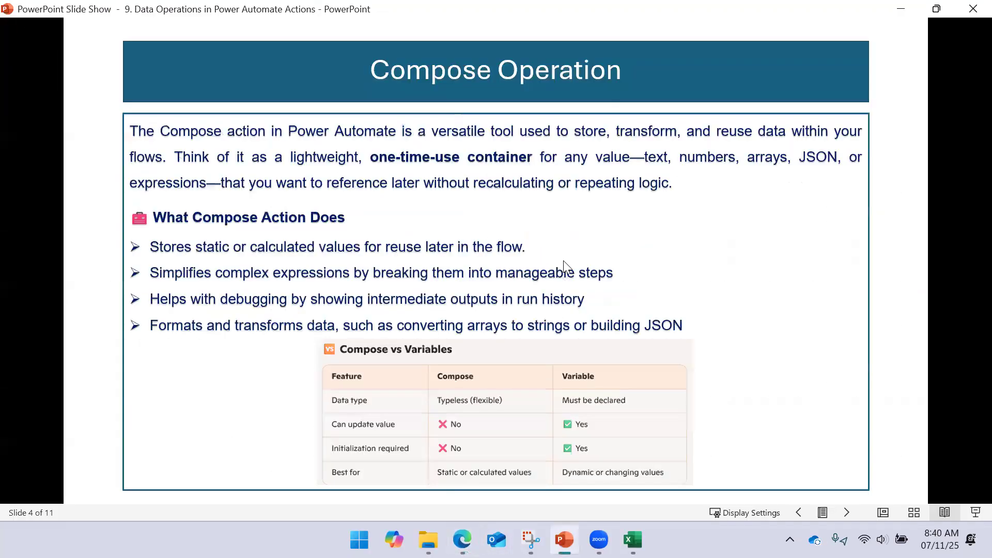
scroll(564, 261, down, 4)
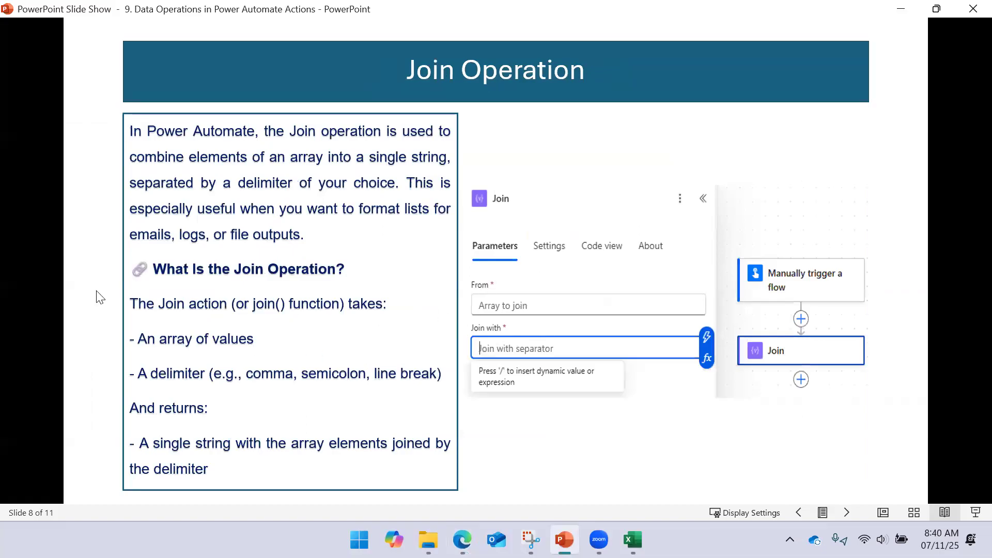
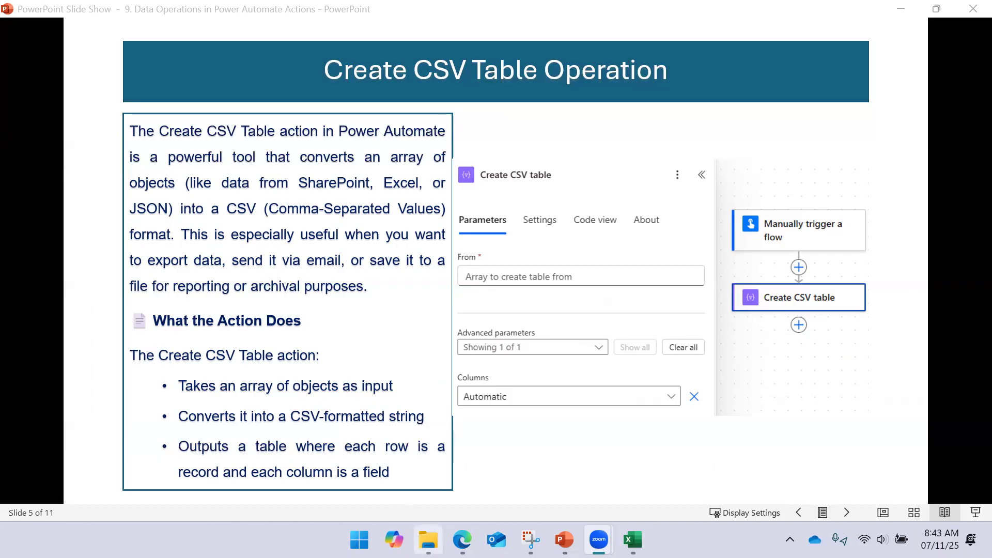
- Switch to the flow in Power Automate and add a Create CSV table data operation after Parse JSON
click(462, 539)
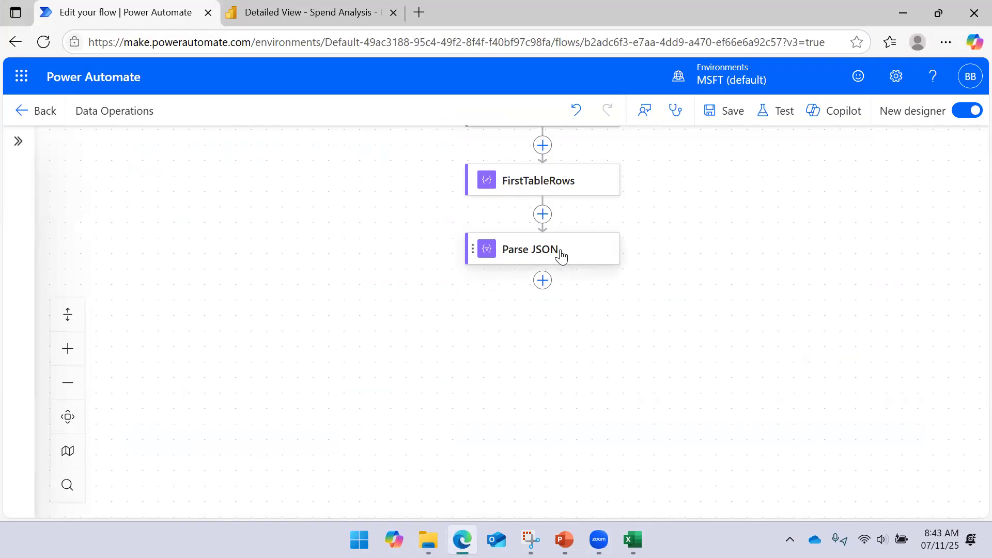
click(548, 288)
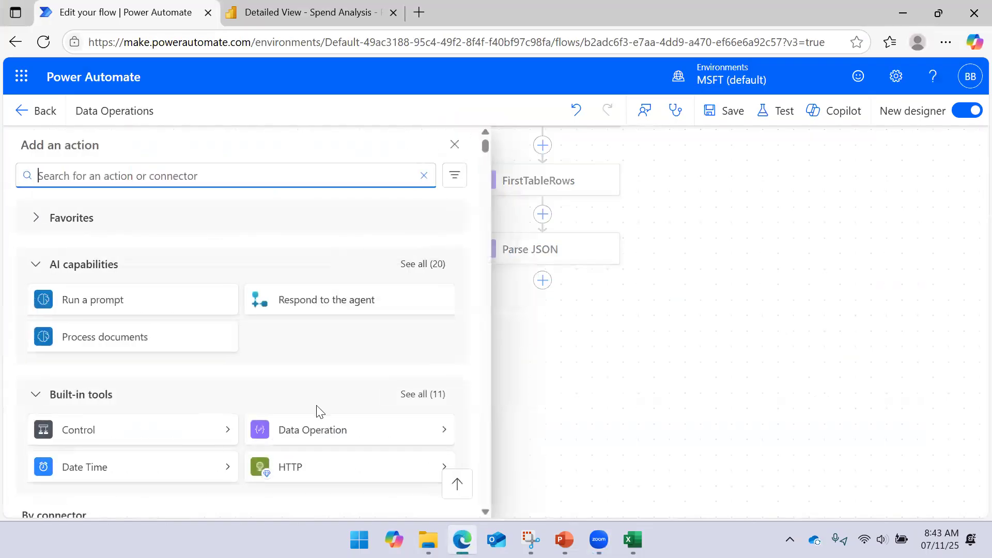
click(443, 433)
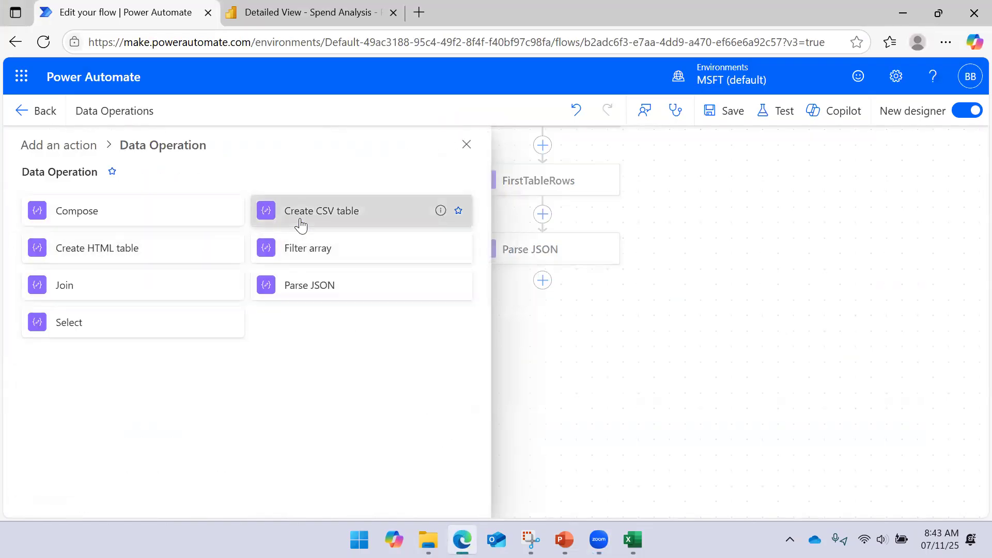
click(269, 214)
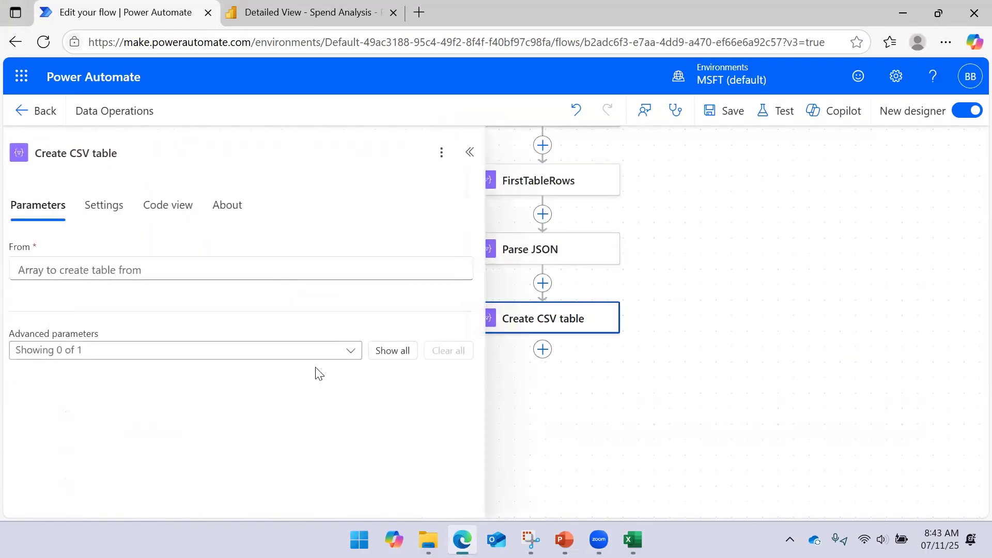
- Set the Create CSV table's From input to the Body output of Parse JSON and save the flow
click(241, 272)
click(479, 257)
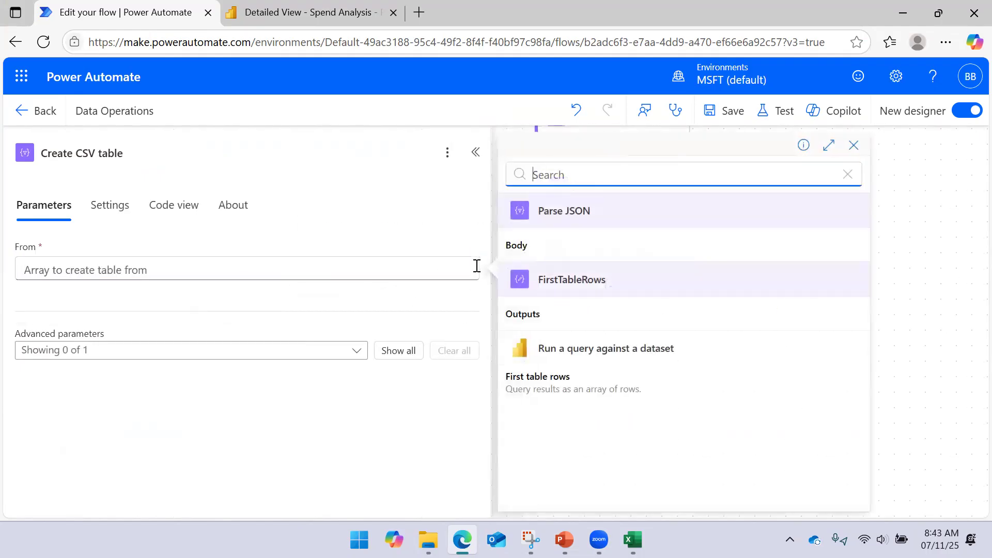
click(579, 260)
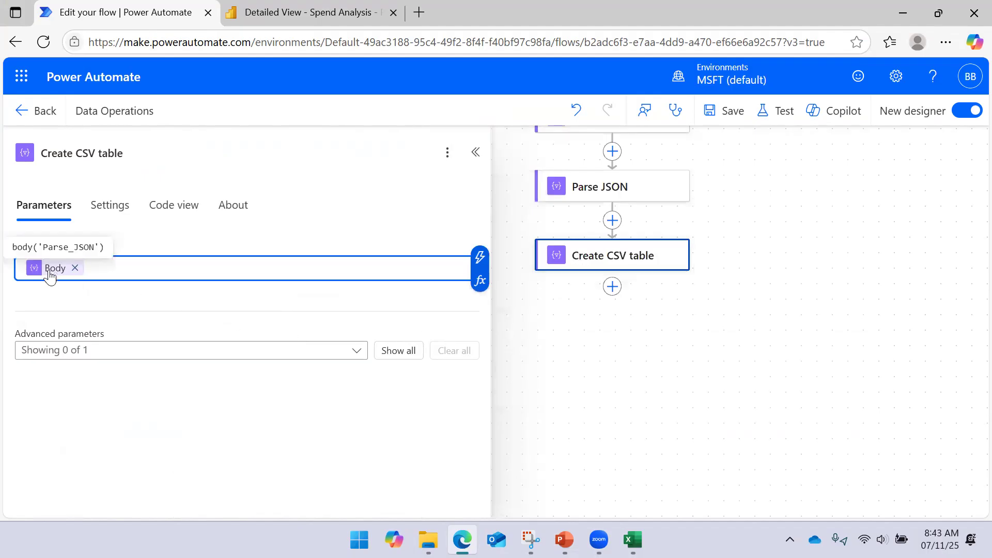
click(721, 124)
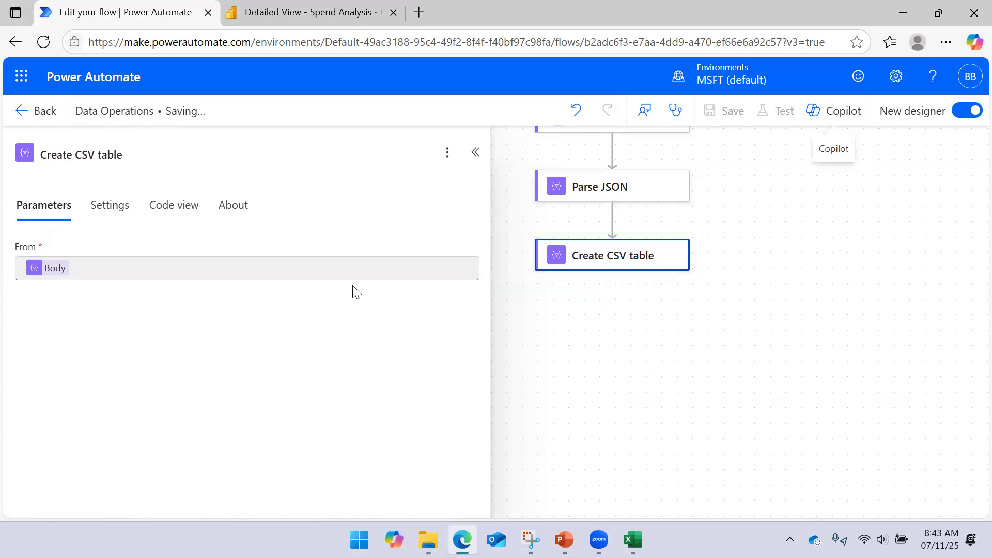
- Show the advanced Columns parameter of Create CSV table with the Automatic option, and save the flow
click(150, 385)
click(89, 408)
click(204, 350)
click(114, 412)
click(131, 388)
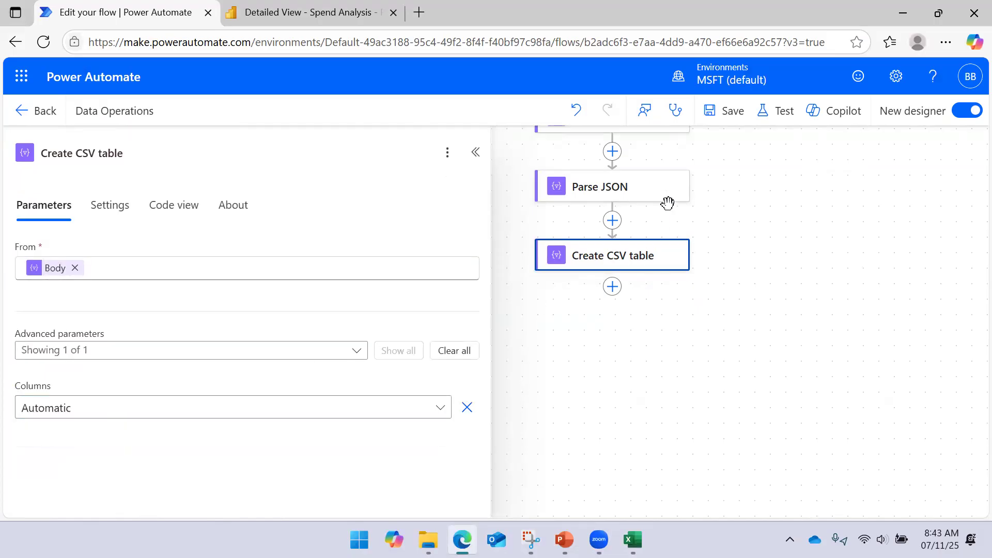
click(728, 120)
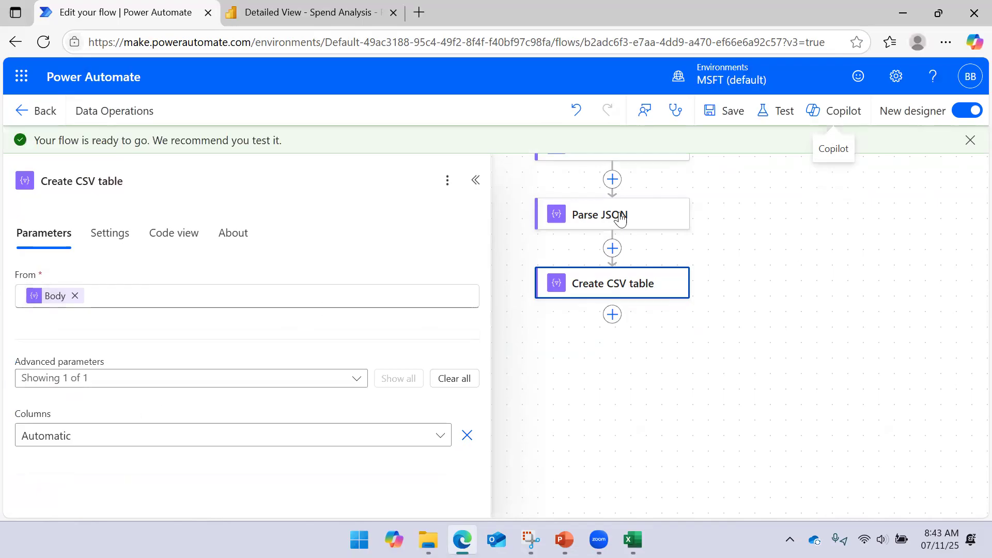
- Test the Data Operations flow manually and run it
click(778, 111)
click(729, 158)
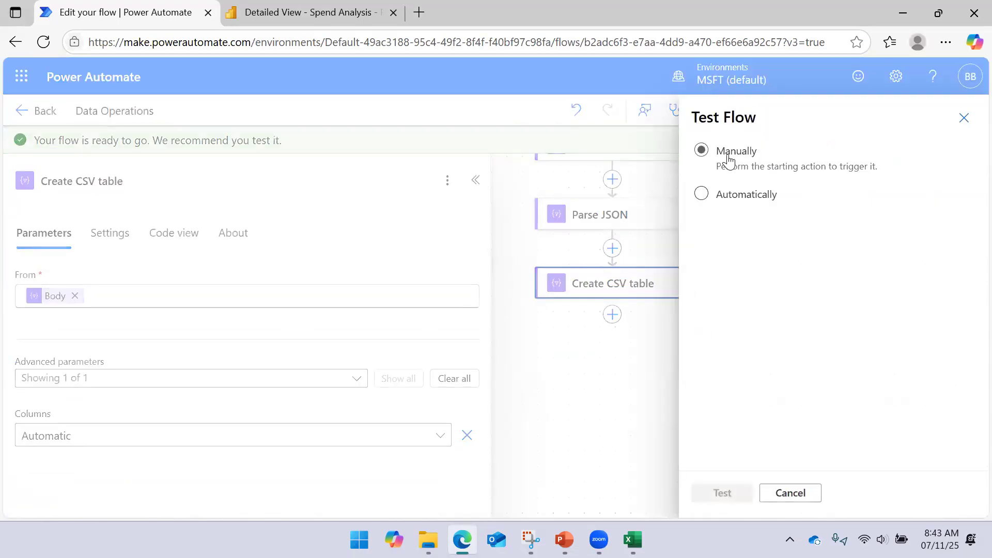
click(724, 493)
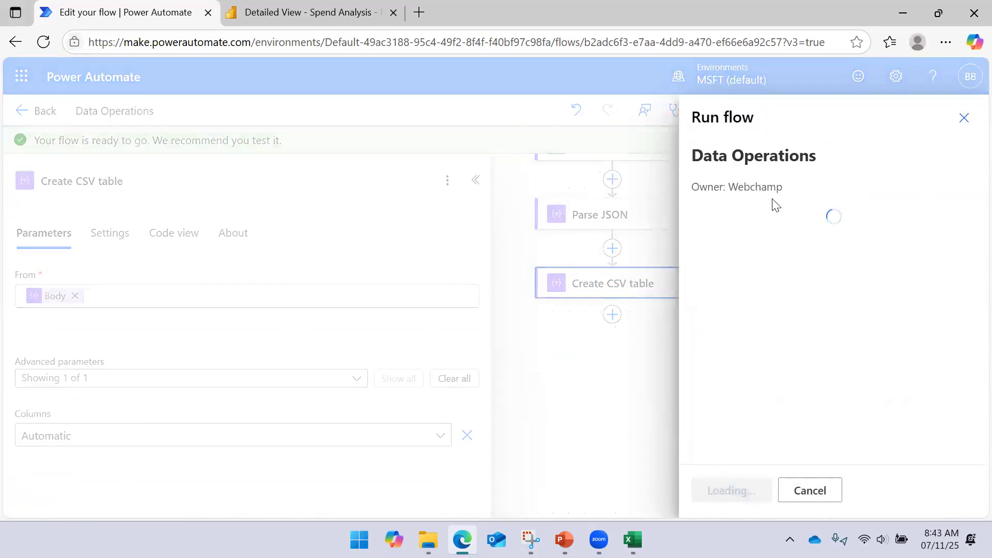
click(711, 497)
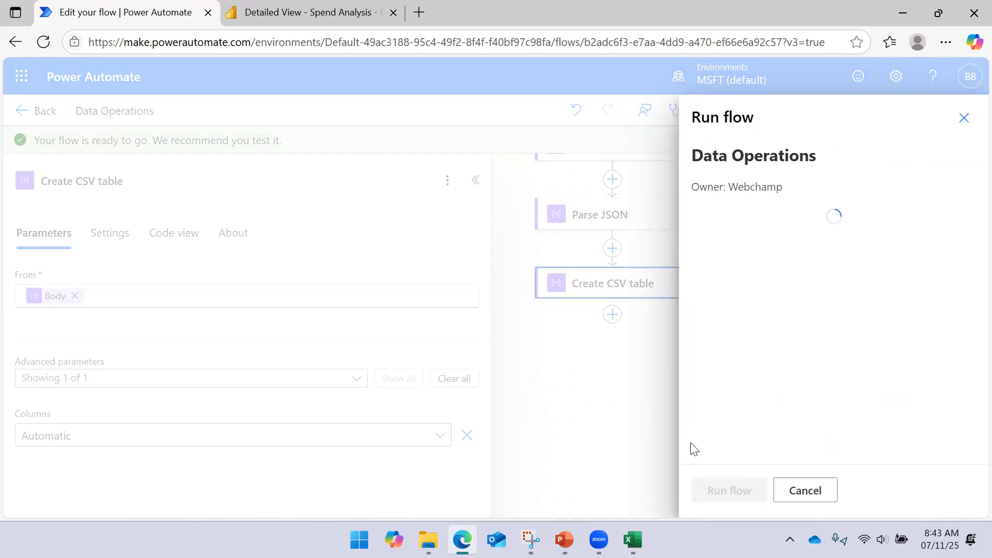
click(722, 488)
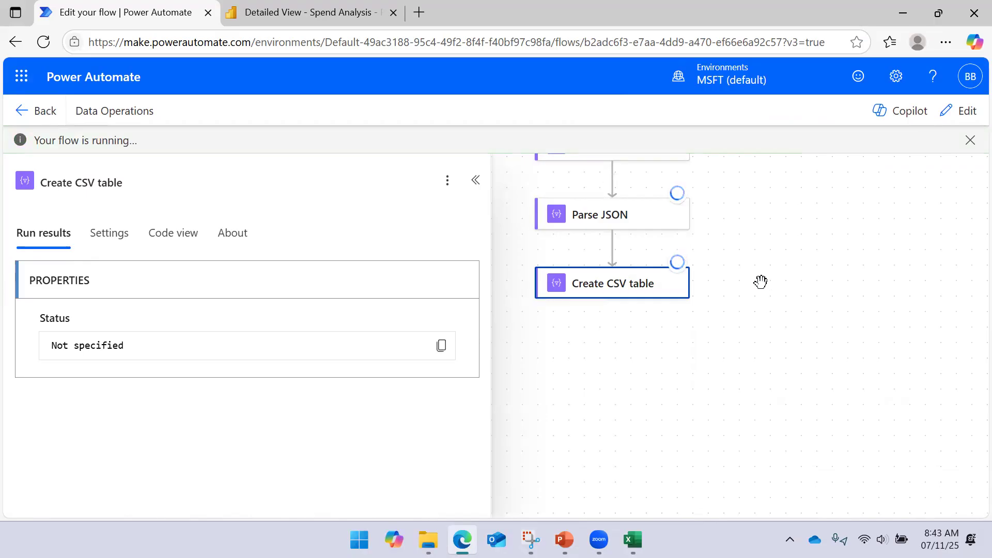
- Examine the raw inputs of the Create CSV table run, including the fields of the first records, and close them
drag(748, 366, 733, 337)
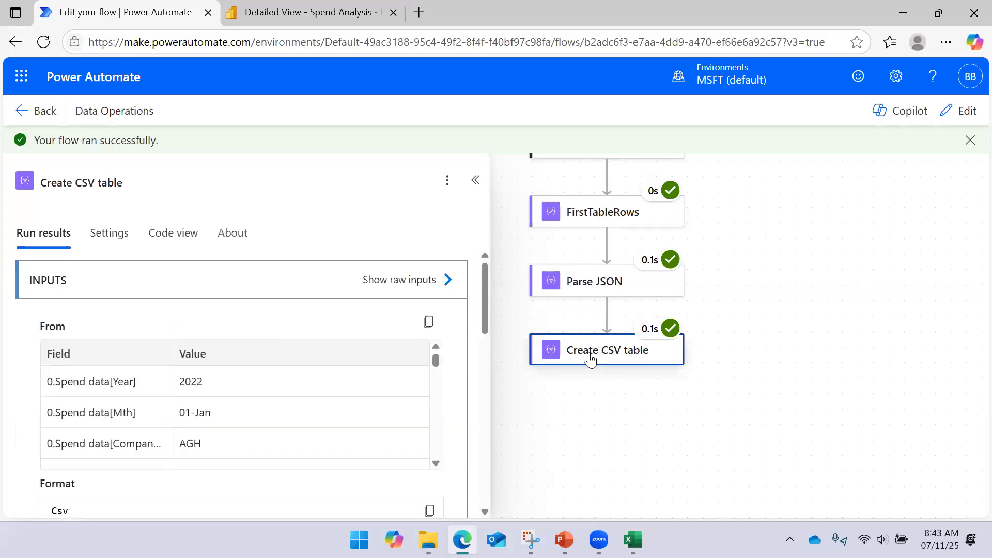
click(453, 282)
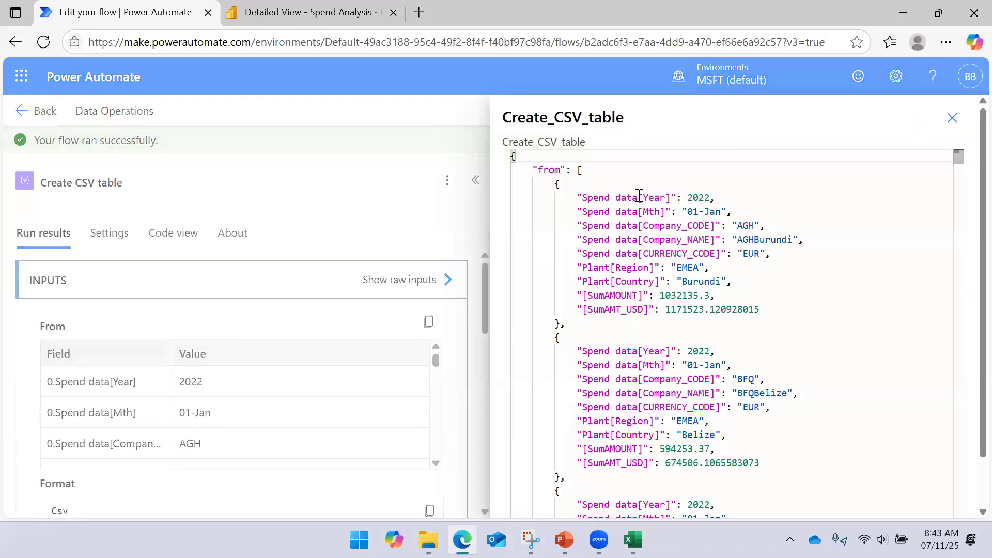
scroll(580, 217, down, 3)
scroll(595, 233, up, 2)
scroll(611, 229, up, 1)
drag(580, 172, 560, 365)
click(953, 118)
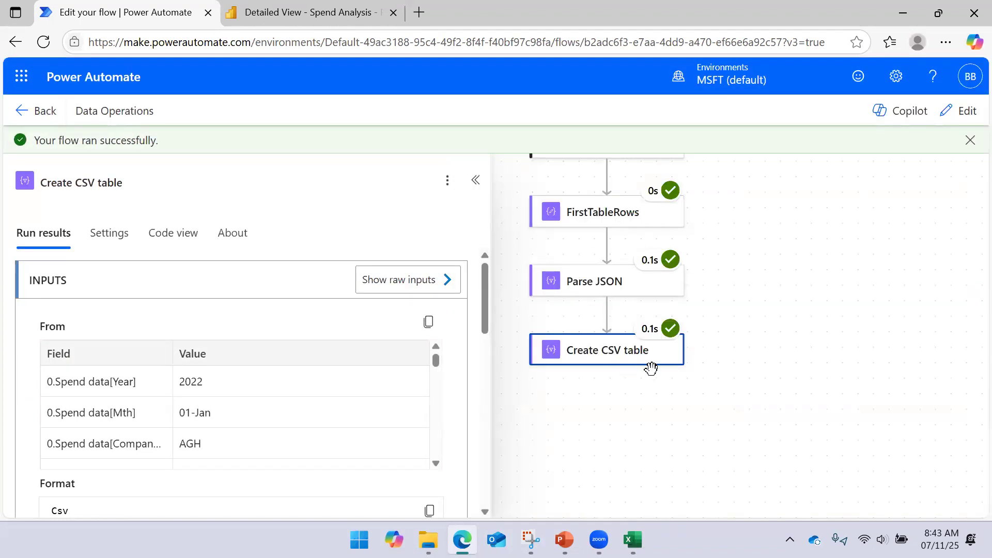
- Open the raw outputs of the Create CSV table run and highlight the body text
click(615, 368)
click(572, 348)
scroll(376, 279, down, 5)
scroll(394, 307, up, 1)
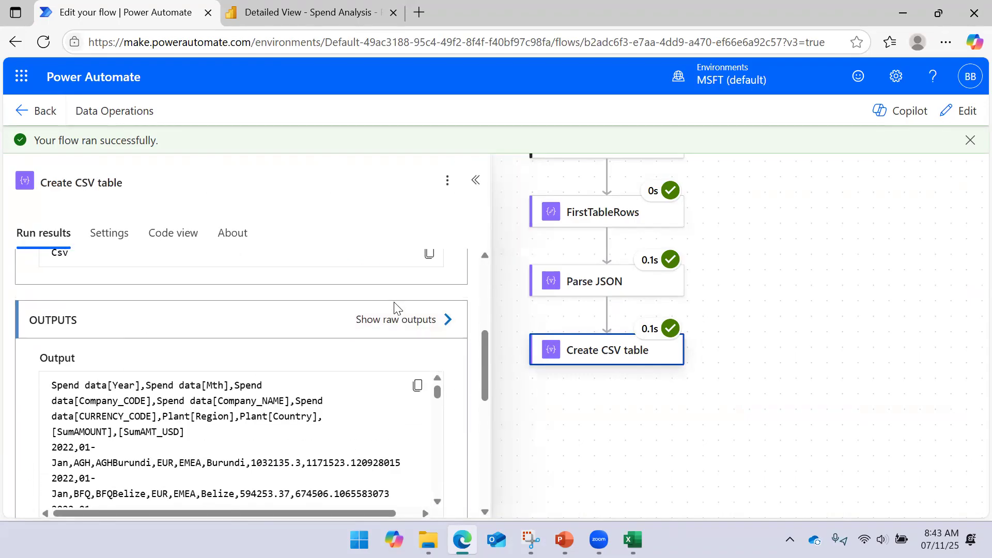
click(443, 317)
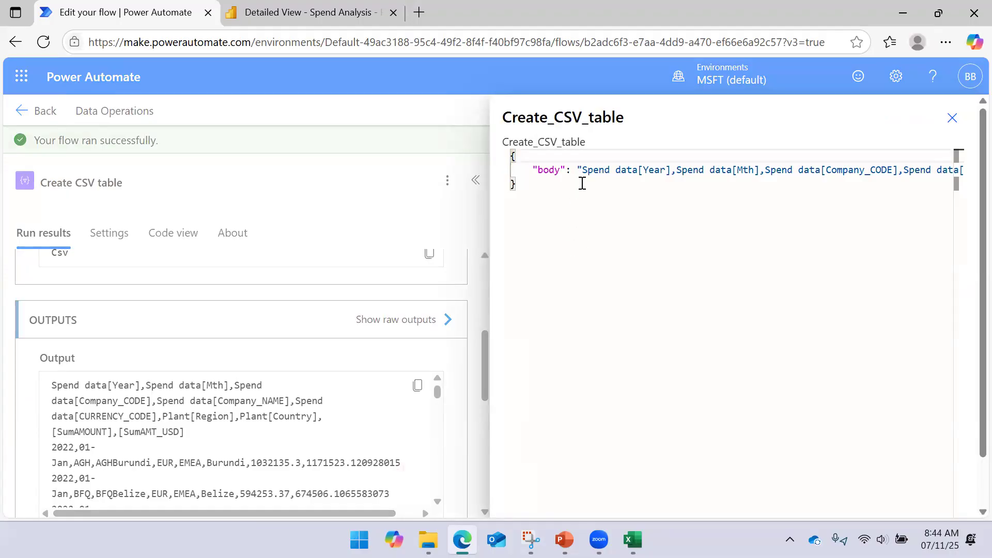
drag(579, 169, 971, 173)
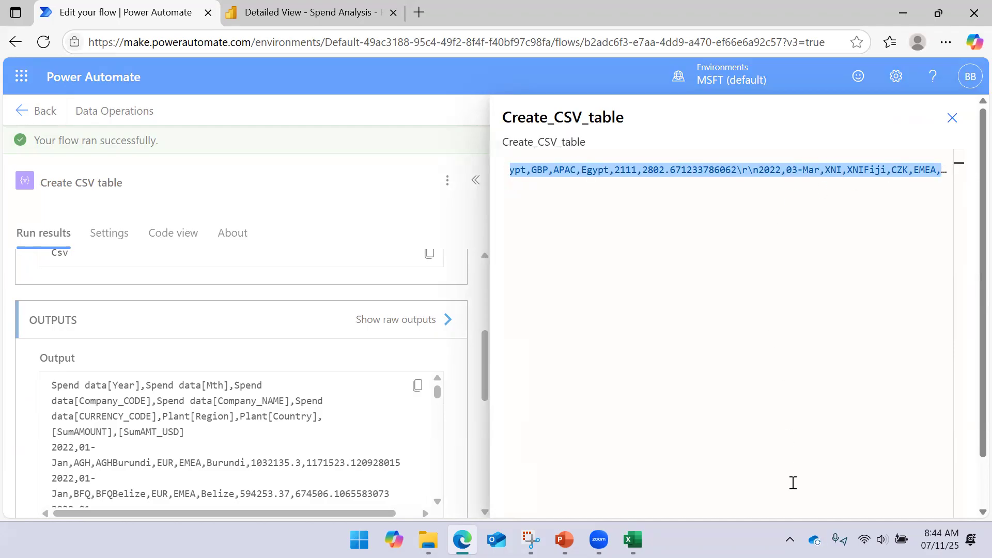
- Read along the CSV body's column headers, first row's values and line-break characters, and close the raw outputs
key(Left)
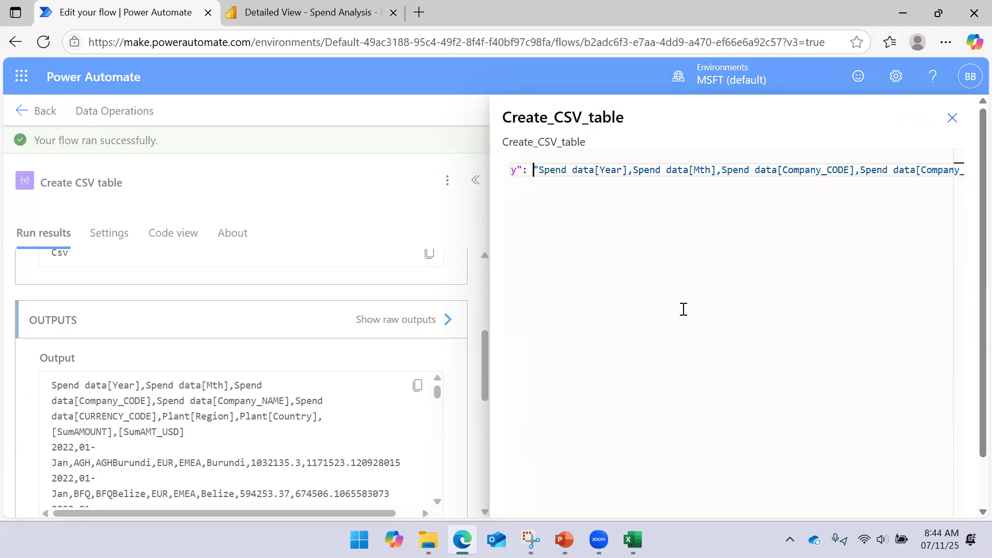
key(Right)
key(Right)
key(Right)
key(Right)
key(Right)
key(Right)
key(Right)
key(Right)
key(Right)
key(Right)
key(Right)
key(Right)
key(Right)
key(Right)
key(Right)
key(Right)
key(Right)
key(Right)
key(Right)
key(Right)
key(Right)
key(Right)
key(Right)
key(Right)
key(Right)
key(Right)
key(Right)
key(Right)
key(Right)
key(Right)
key(Right)
key(Right)
key(Right)
key(Right)
key(Right)
key(Right)
key(Right)
key(Right)
key(Right)
key(Right)
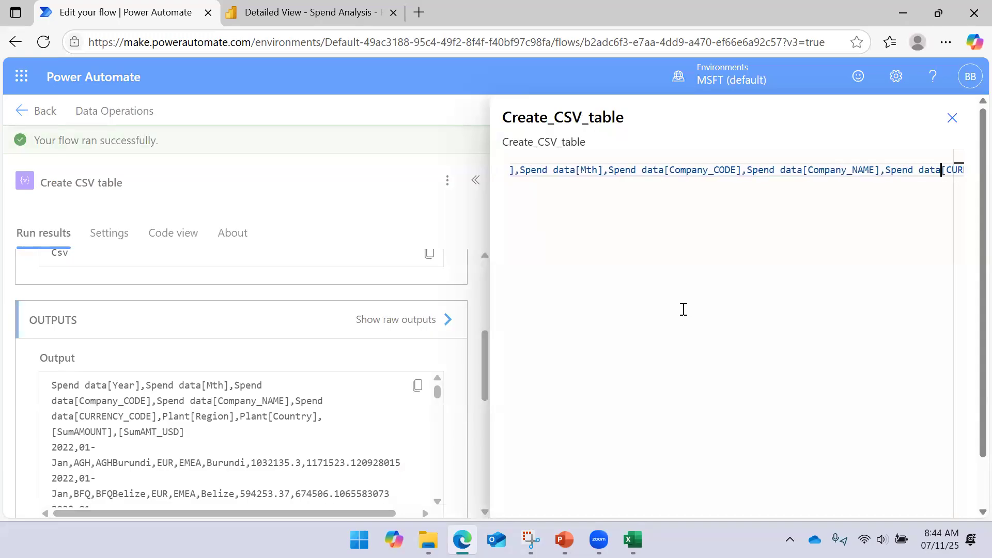
key(Right)
key(Right)
key(Right)
key(Right)
key(Right)
key(Right)
key(Right)
key(Right)
key(Right)
key(Right)
key(Right)
key(Right)
key(Right)
key(Right)
key(Right)
key(Right)
key(Right)
key(Right)
key(Right)
key(Right)
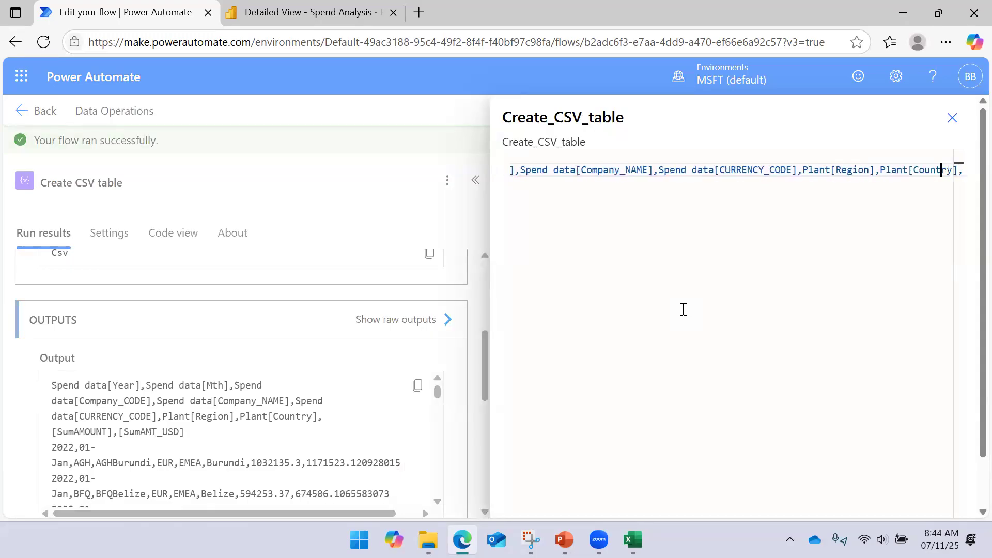
key(Right)
key(Right)
key(Right)
key(Right)
key(Right)
key(Right)
key(Right)
key(Right)
key(Right)
key(Right)
key(Right)
key(Right)
key(Right)
key(Right)
key(Right)
key(Right)
key(Right)
key(Right)
key(Right)
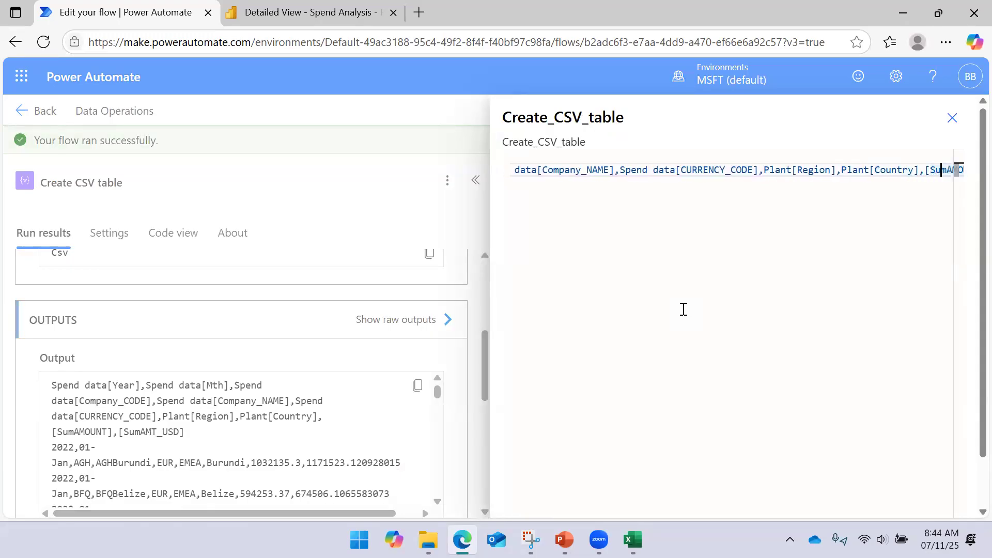
key(Right)
key(Right)
key(Right)
key(Right)
key(Right)
key(Right)
key(Right)
key(Right)
key(Right)
key(Right)
key(Right)
key(Right)
key(Right)
key(Right)
key(Right)
key(Right)
key(Right)
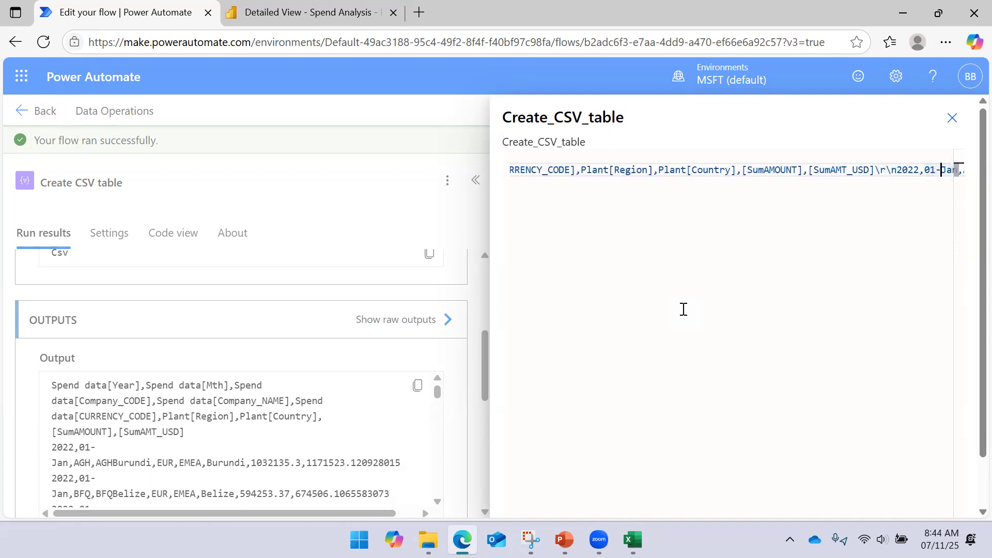
key(Left)
key(Left)
key(Left)
key(Left)
key(Left)
key(Right)
key(Right)
key(Right)
key(Right)
key(Right)
key(Right)
key(Right)
key(Right)
key(Right)
key(Right)
key(Right)
key(Right)
key(Right)
key(Right)
key(Right)
key(Right)
key(Right)
key(Right)
key(Right)
key(Right)
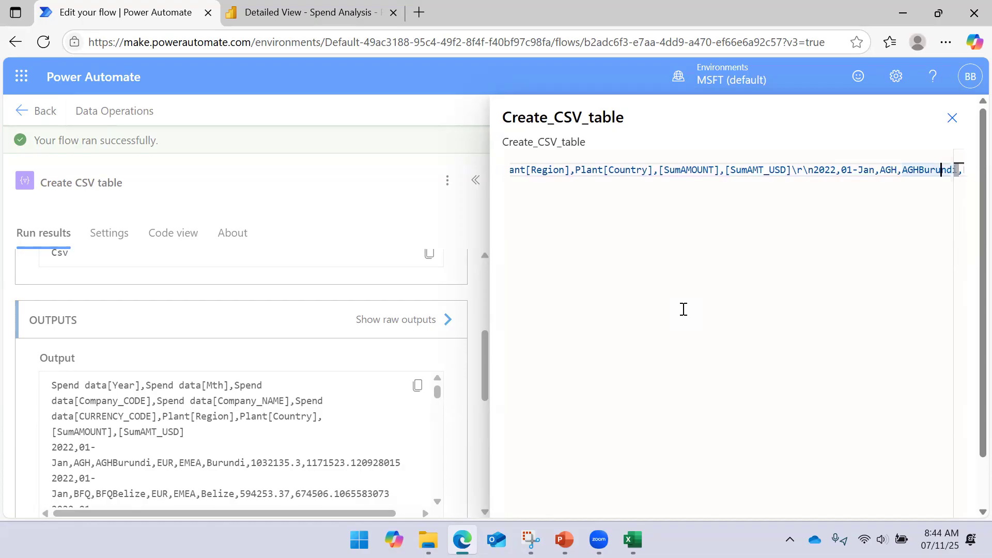
key(Right)
key(Right)
key(Right)
key(Right)
key(Right)
key(Right)
key(Right)
key(Right)
key(Right)
key(Right)
key(Right)
key(Right)
key(Right)
key(Right)
key(Right)
key(Right)
key(Right)
key(Right)
key(Right)
key(Right)
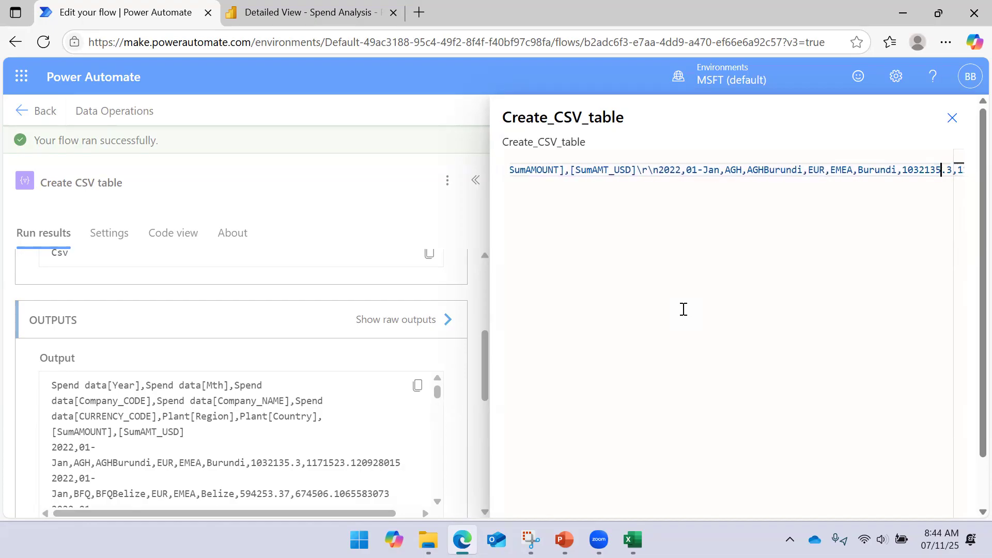
key(Right)
key(Right)
key(Right)
key(Right)
key(Right)
key(Right)
key(Right)
key(Right)
key(Right)
key(Right)
key(Right)
key(Left)
key(Left)
key(Left)
key(Left)
key(Left)
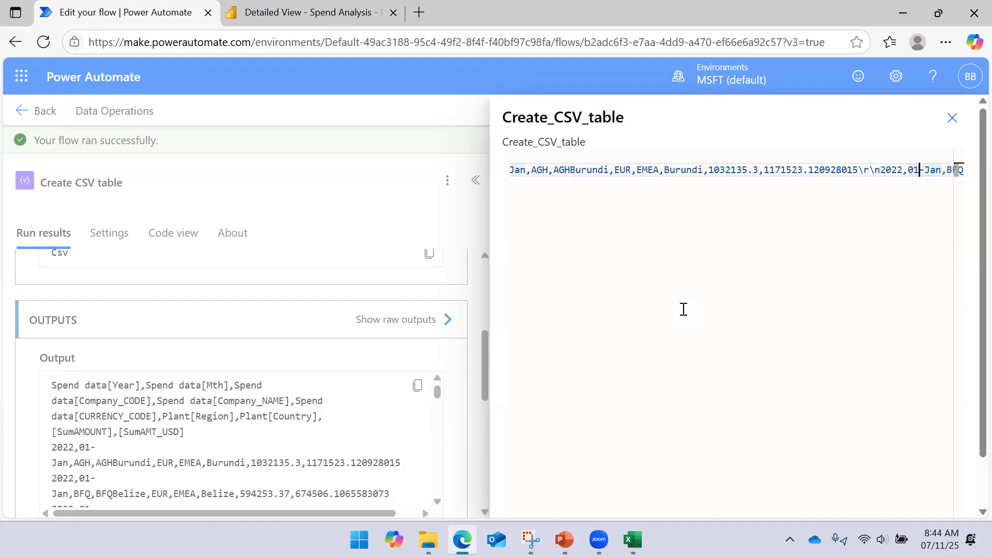
key(shift+Right)
key(shift+Right)
key(Left)
key(shift+Right)
key(Right)
key(Left)
key(Left)
key(Left)
key(Left)
key(Left)
key(Left)
key(Left)
key(Left)
key(Left)
key(Left)
key(Left)
key(Left)
key(Left)
key(Left)
key(Left)
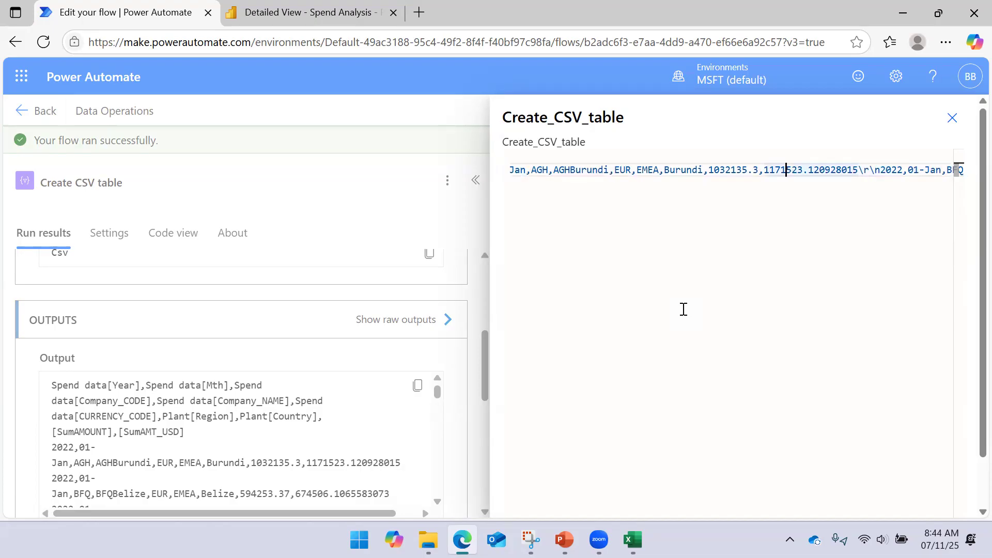
click(952, 119)
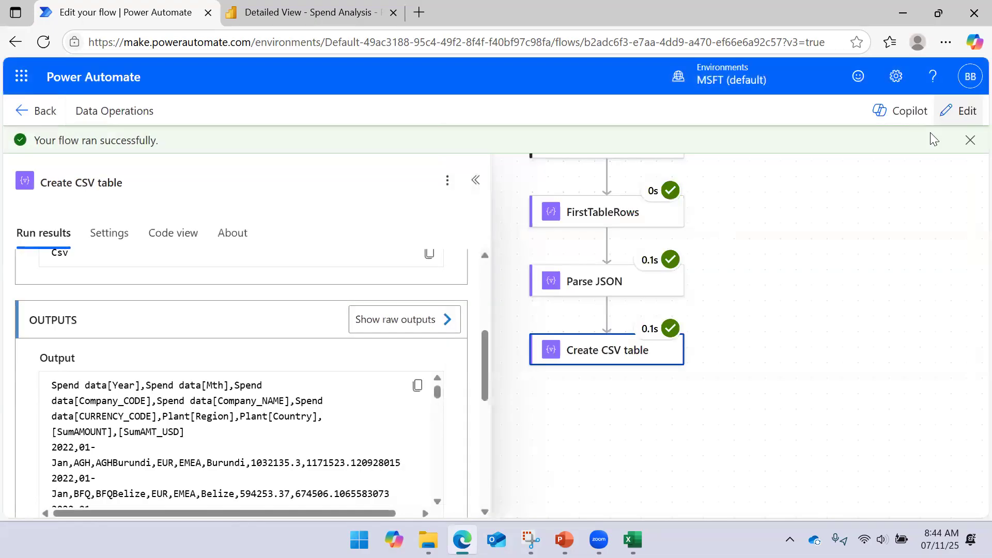
- Collapse the Create CSV table run details and return the flow to edit mode
click(475, 180)
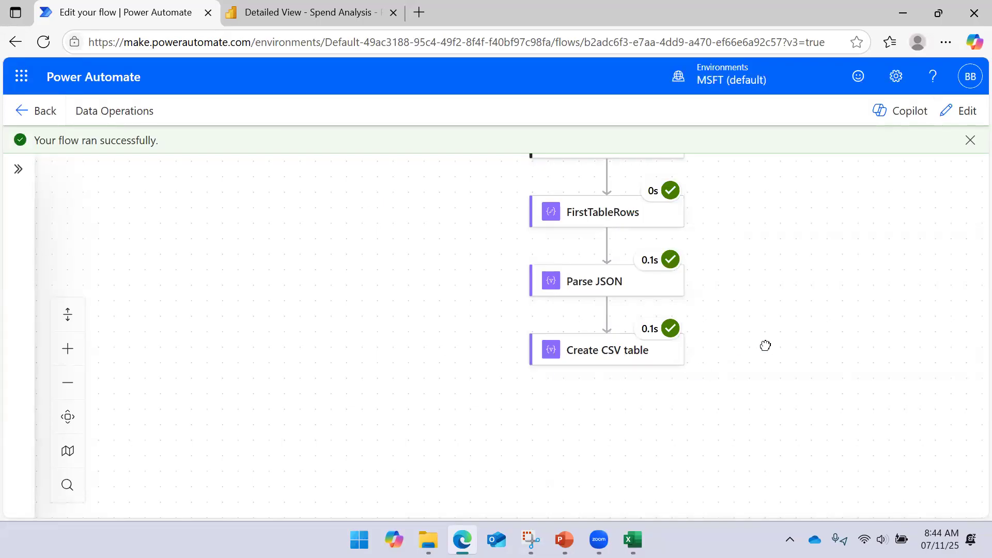
click(577, 310)
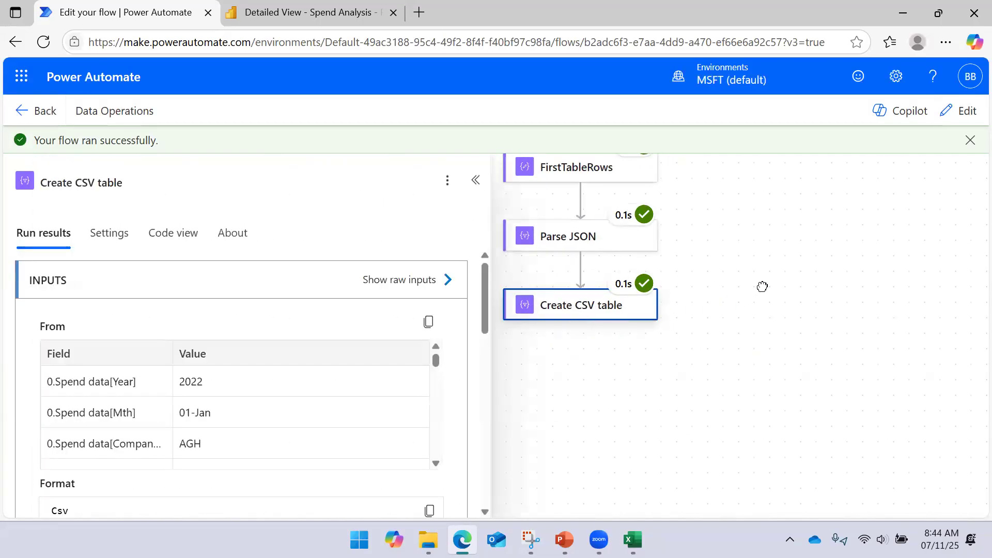
click(475, 179)
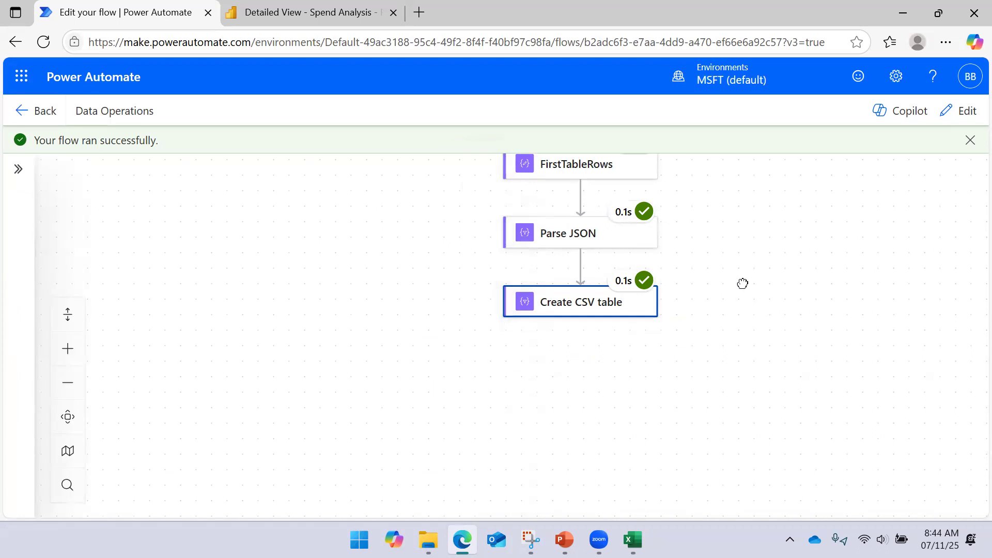
click(959, 111)
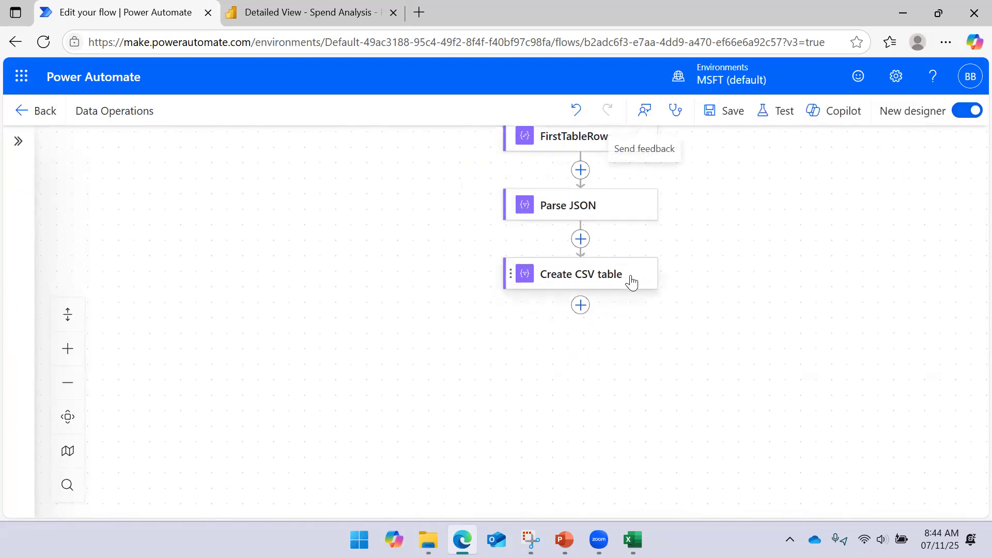
- Add the OneDrive for Business Create file action after the Create CSV table action
click(581, 306)
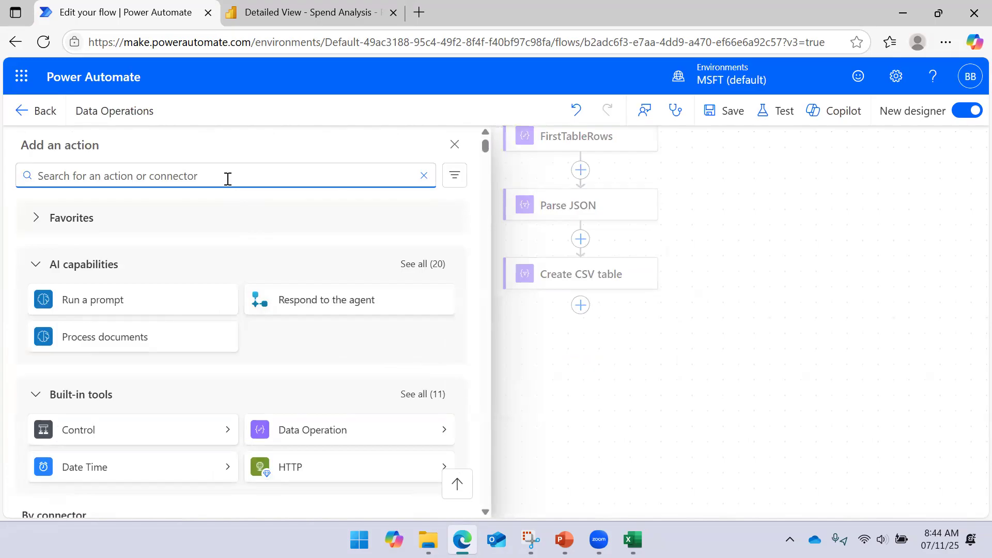
text(create file)
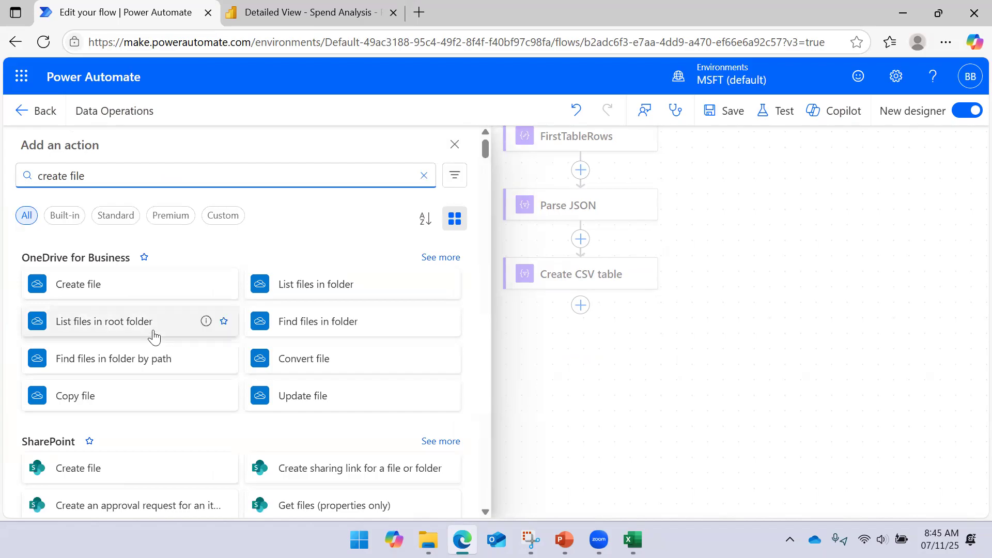
scroll(129, 333, down, 2)
scroll(158, 314, up, 2)
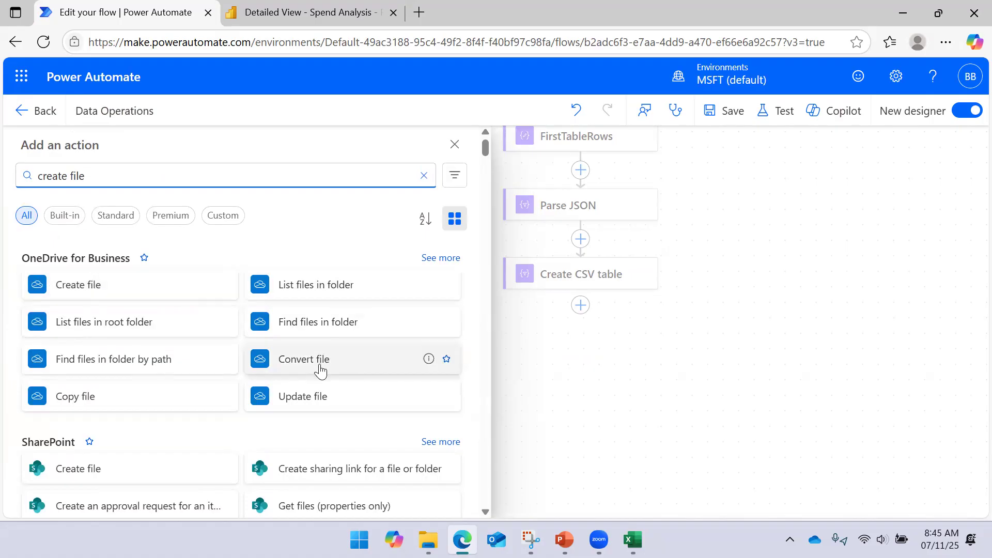
click(110, 292)
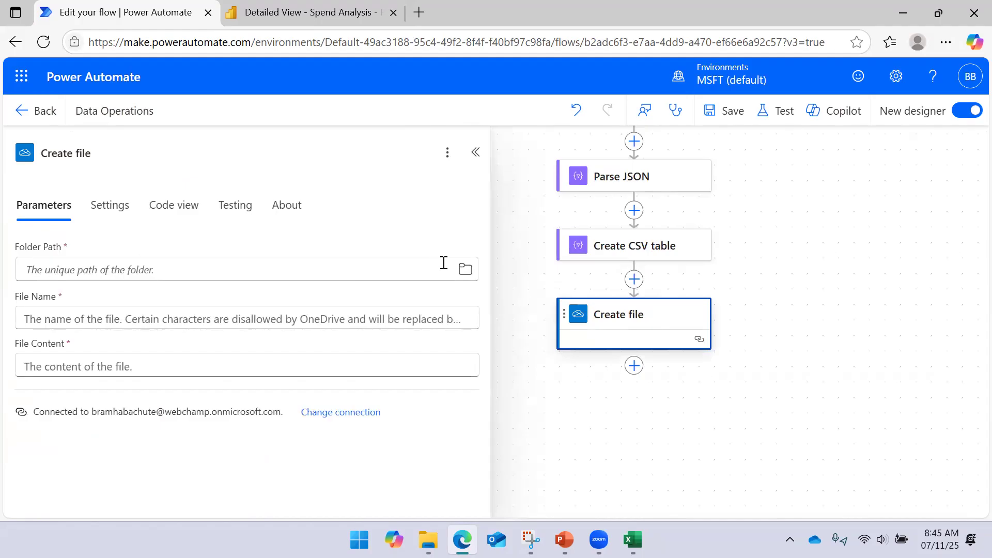
- Set the Create file folder path to the root folder and the file name to Test Data from Power BI.csv
click(465, 269)
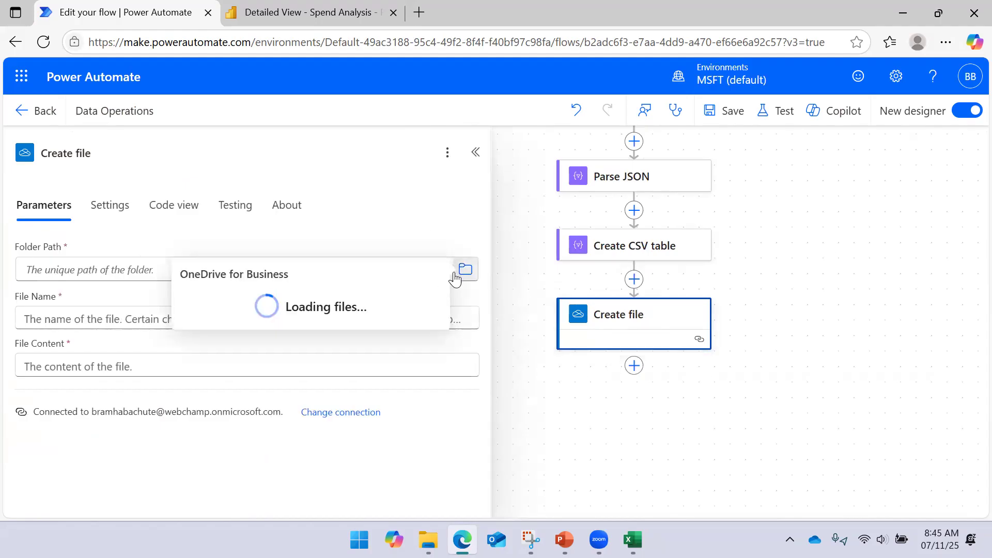
click(209, 298)
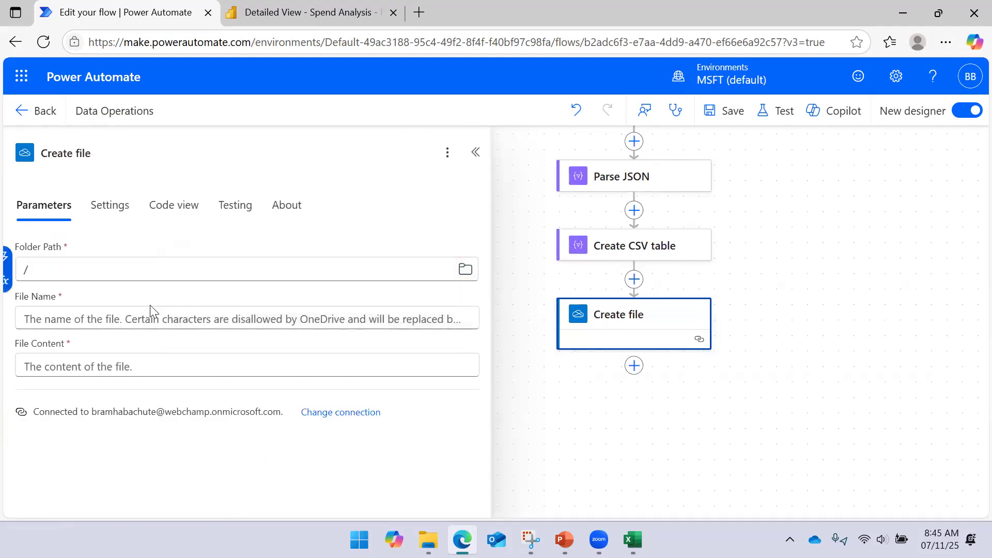
click(105, 318)
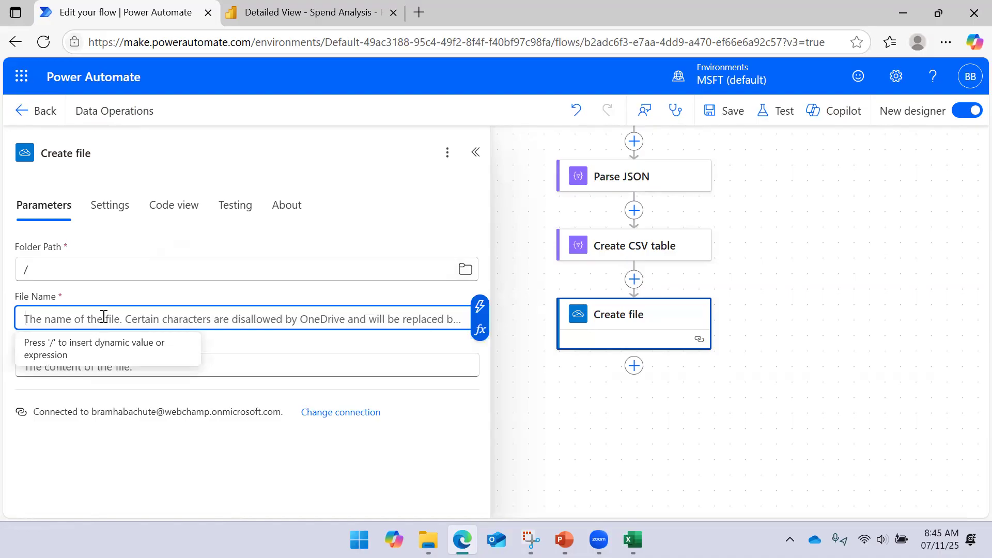
text(Test Data from Power BI.csv)
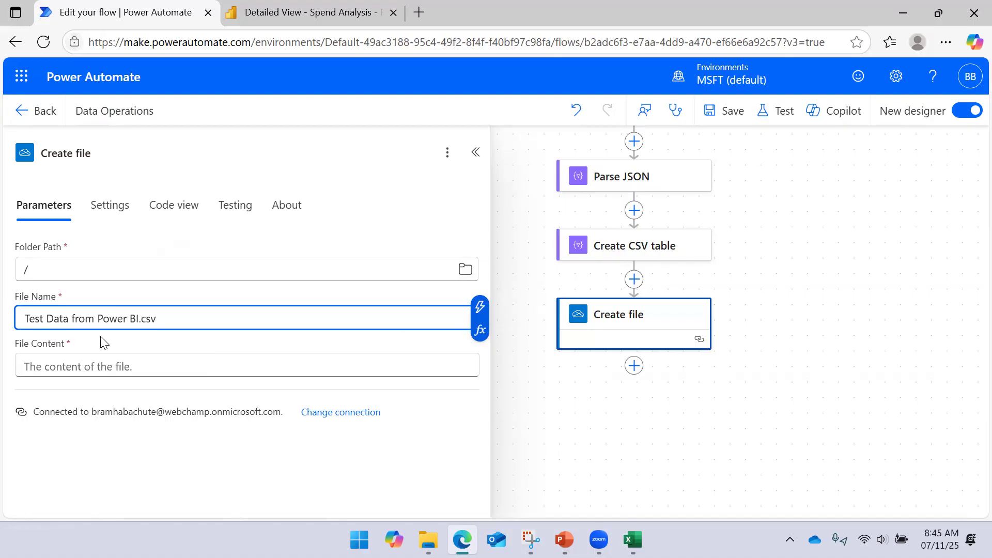
- Insert the Create CSV table output as the file content and save the flow
click(109, 366)
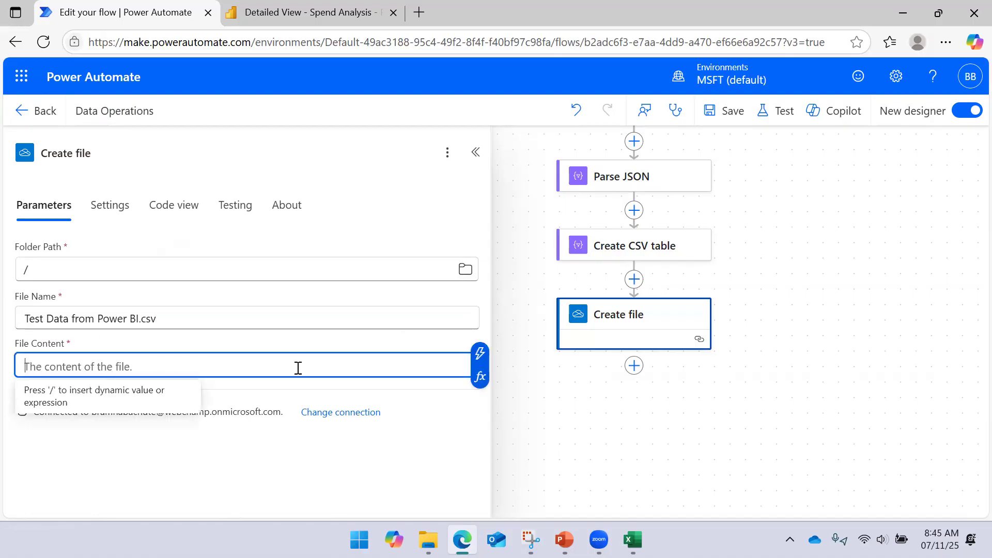
click(480, 354)
click(542, 251)
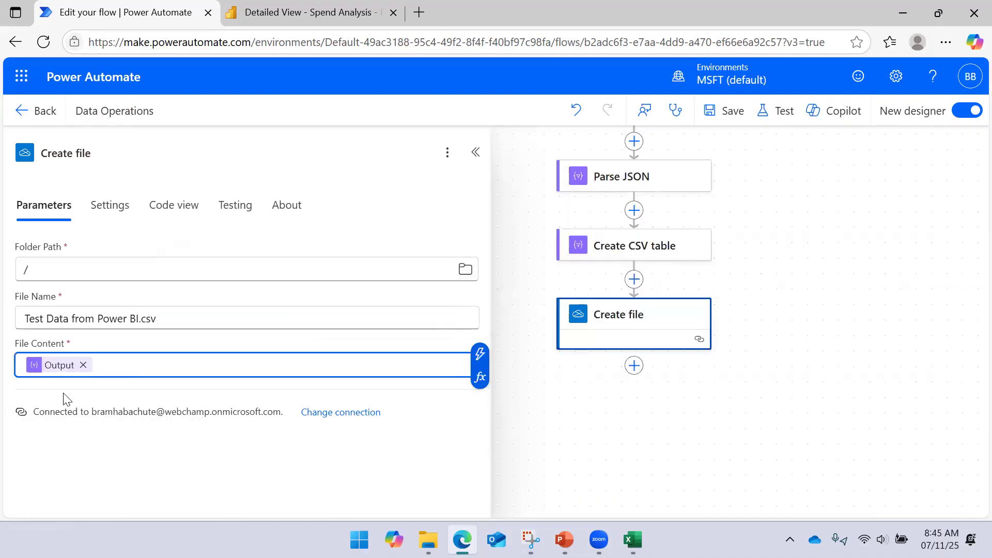
click(730, 111)
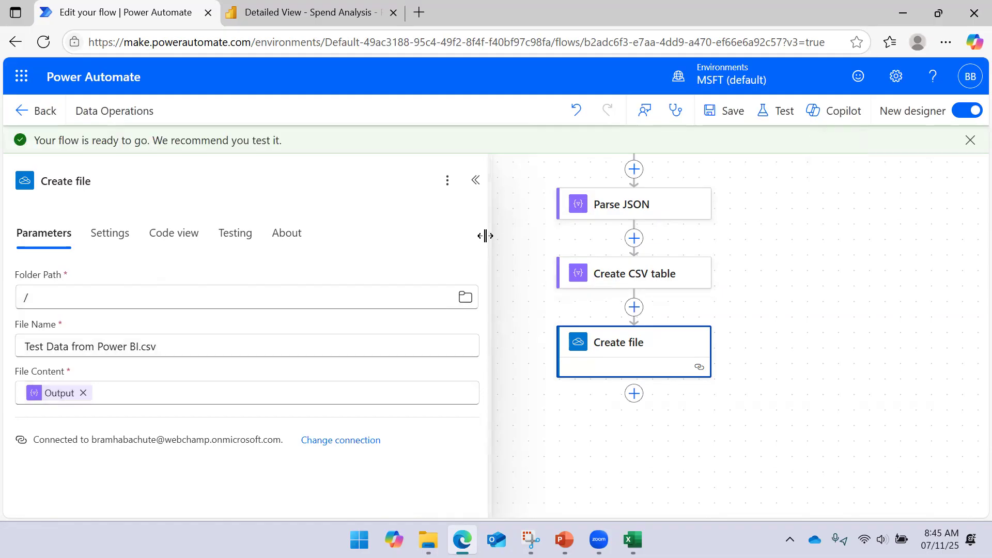
- Narrow the Create file details pane and run a manual test of the Data Operations flow through to its last action
drag(489, 234, 393, 239)
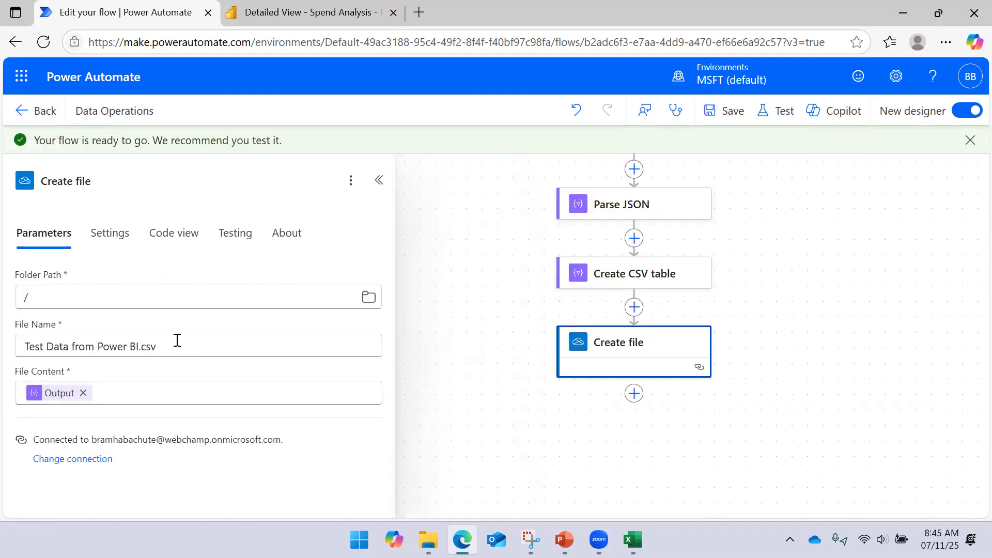
click(781, 112)
click(726, 155)
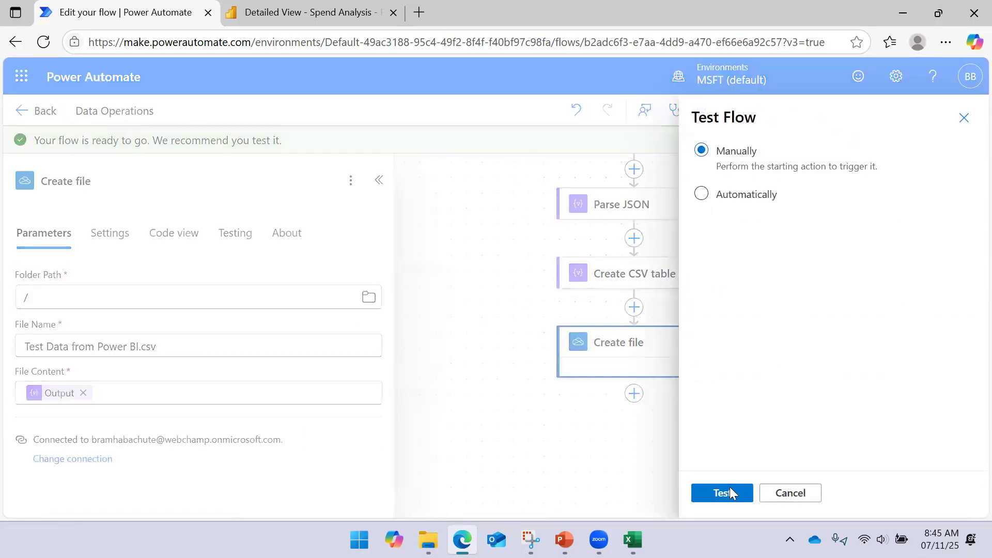
click(731, 494)
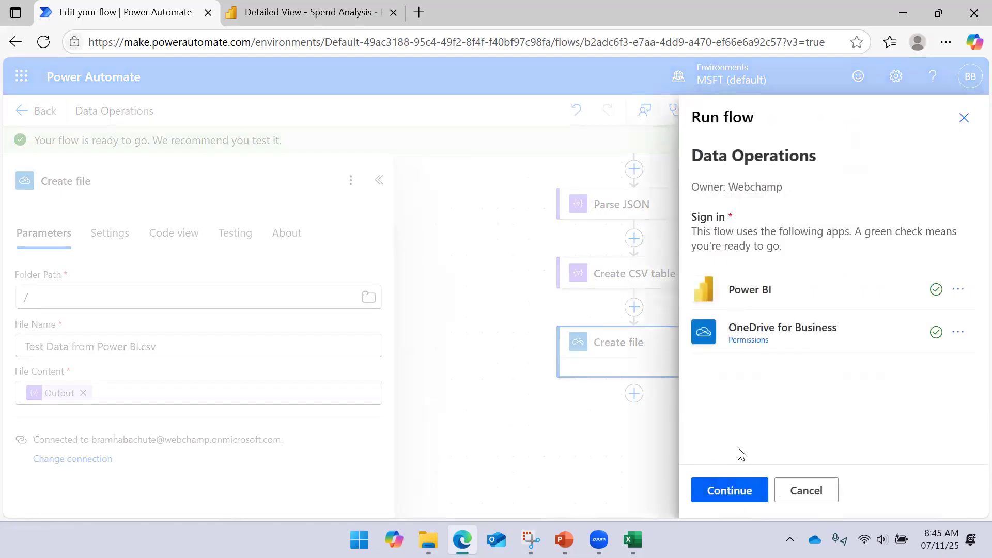
click(730, 494)
click(732, 494)
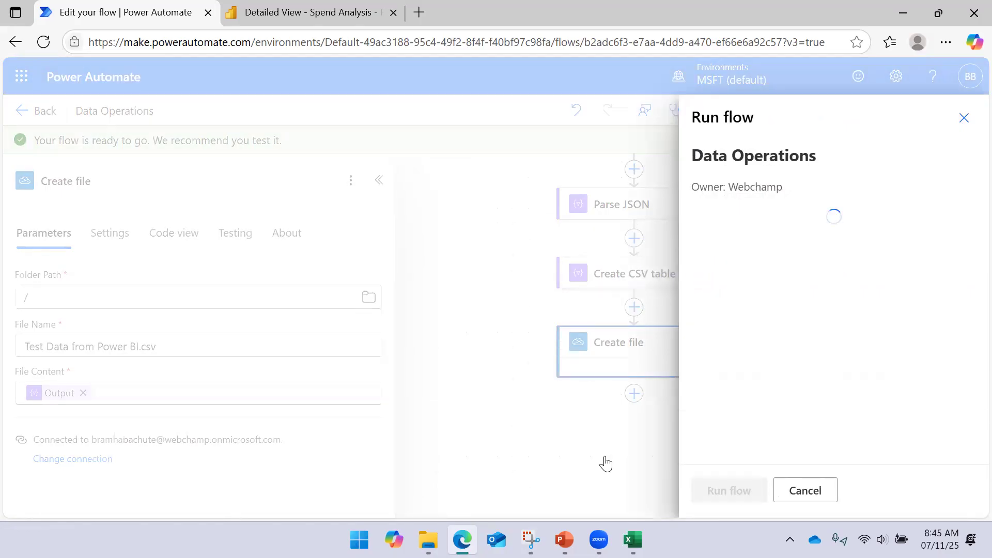
click(710, 489)
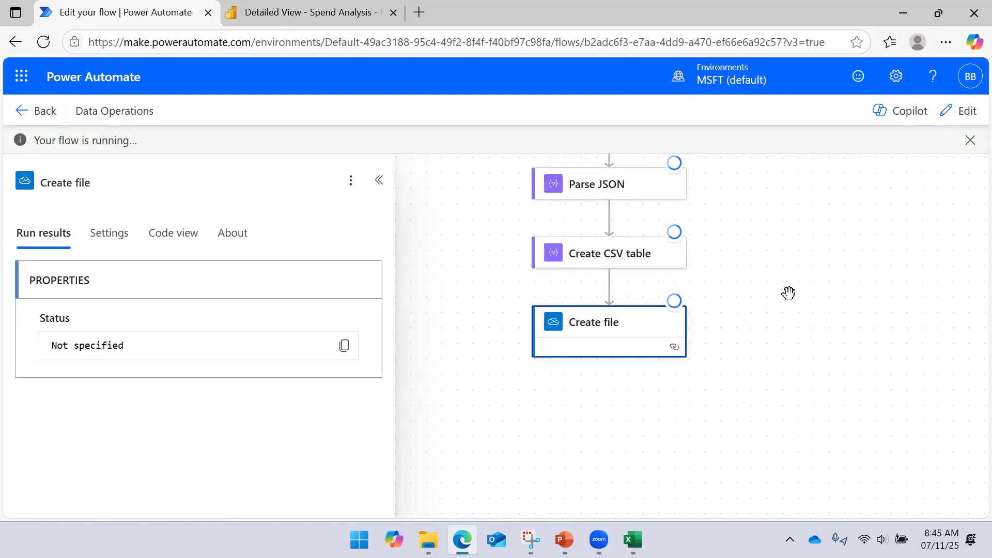
drag(768, 242, 731, 268)
drag(712, 338, 716, 299)
drag(709, 341, 706, 311)
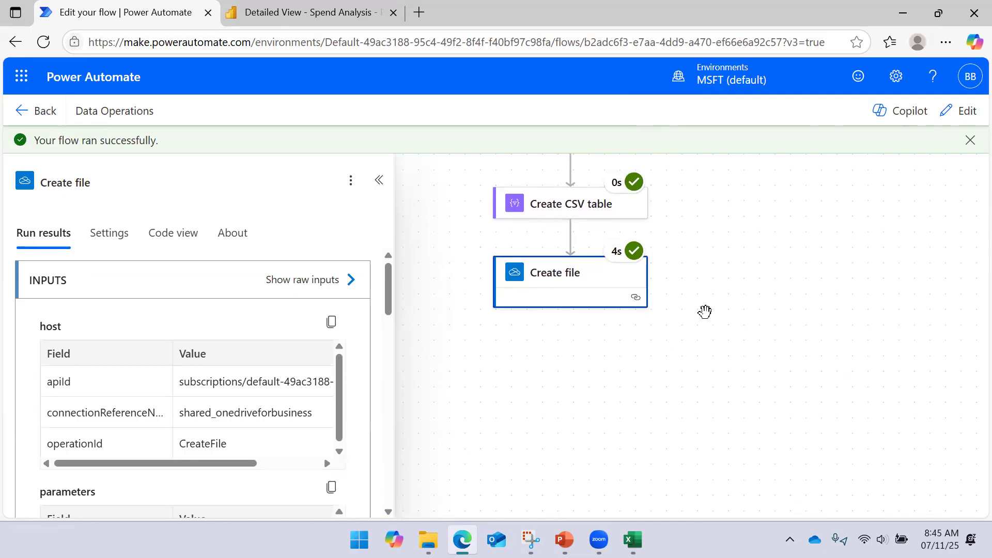
- Switch to File Explorer and look for the new CSV file in the business OneDrive root and its Documents folder
mouse_move(428, 540)
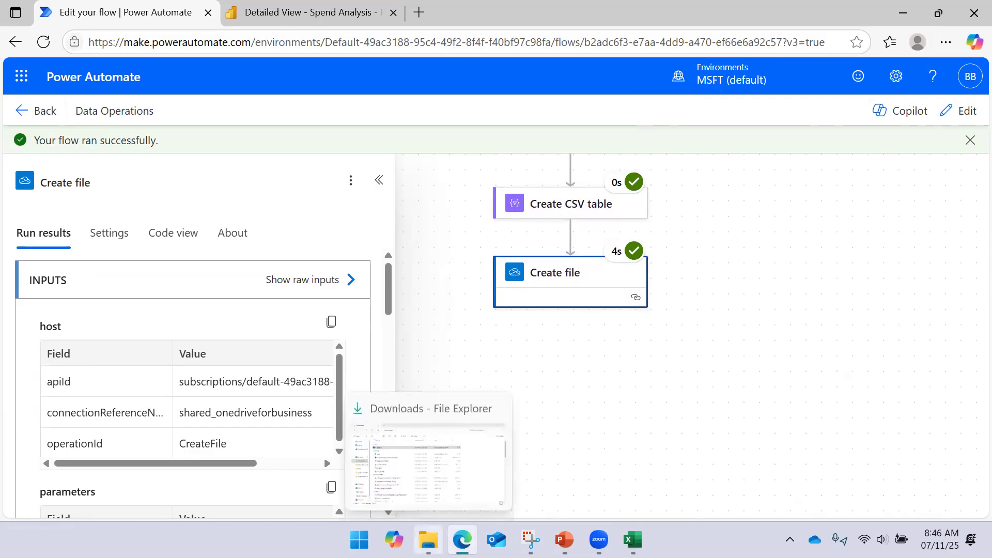
click(439, 475)
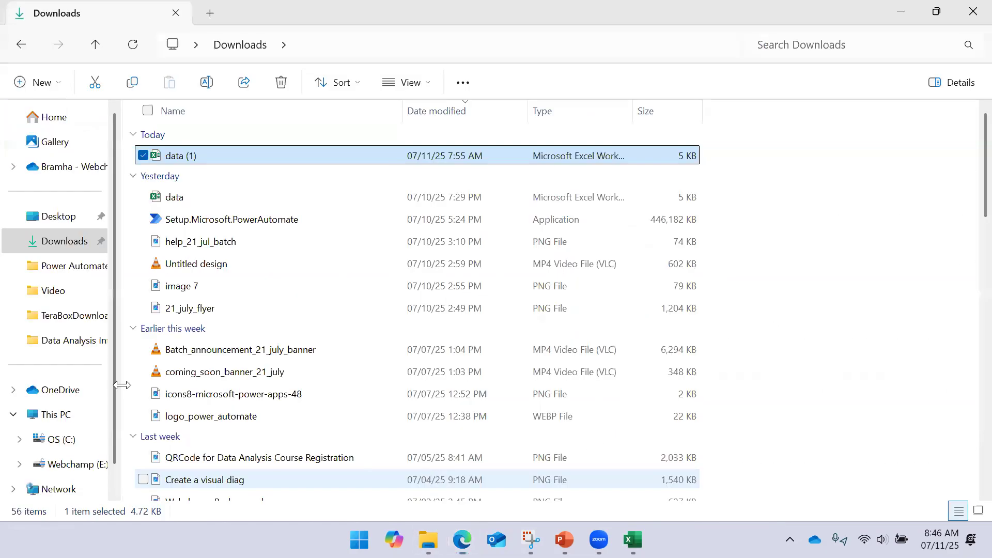
click(49, 391)
click(78, 170)
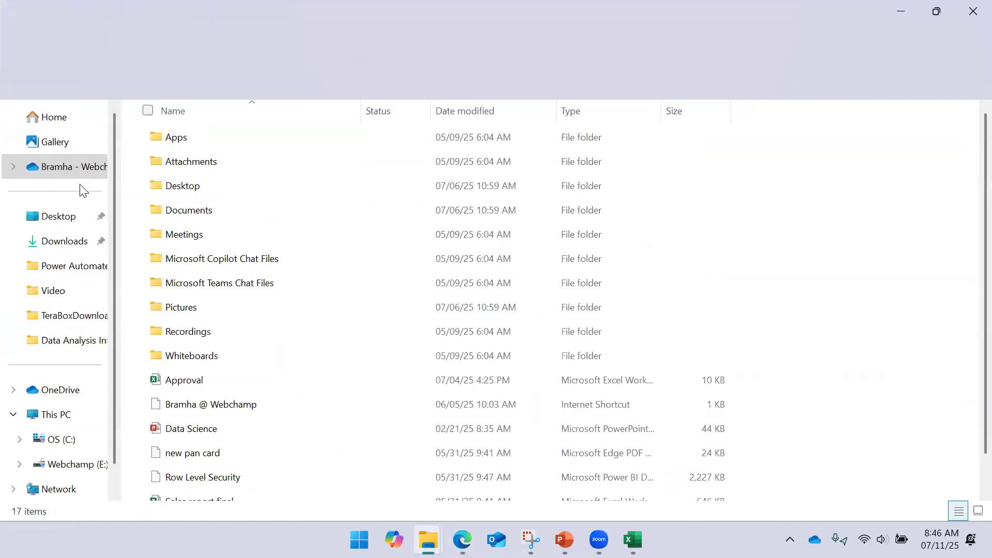
scroll(259, 312, down, 1)
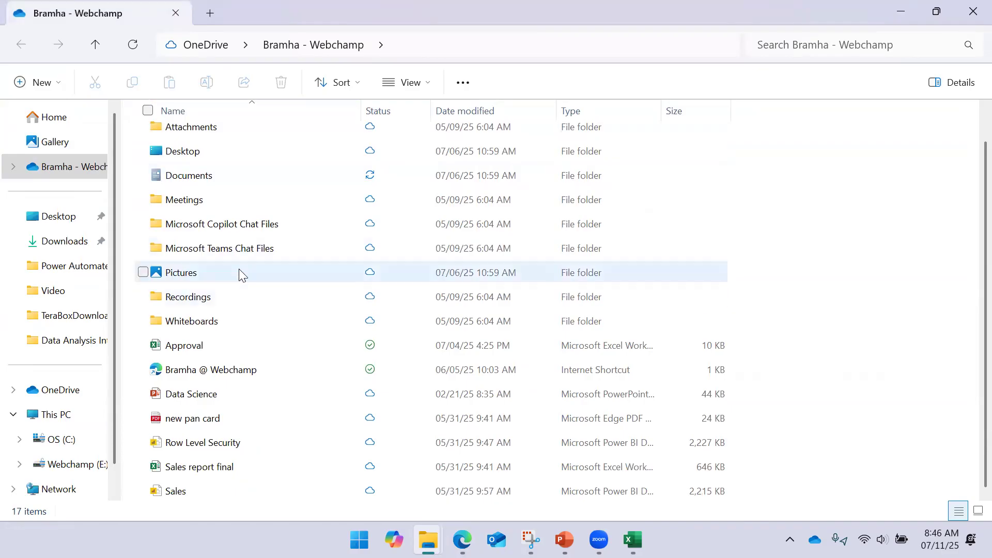
scroll(239, 271, up, 1)
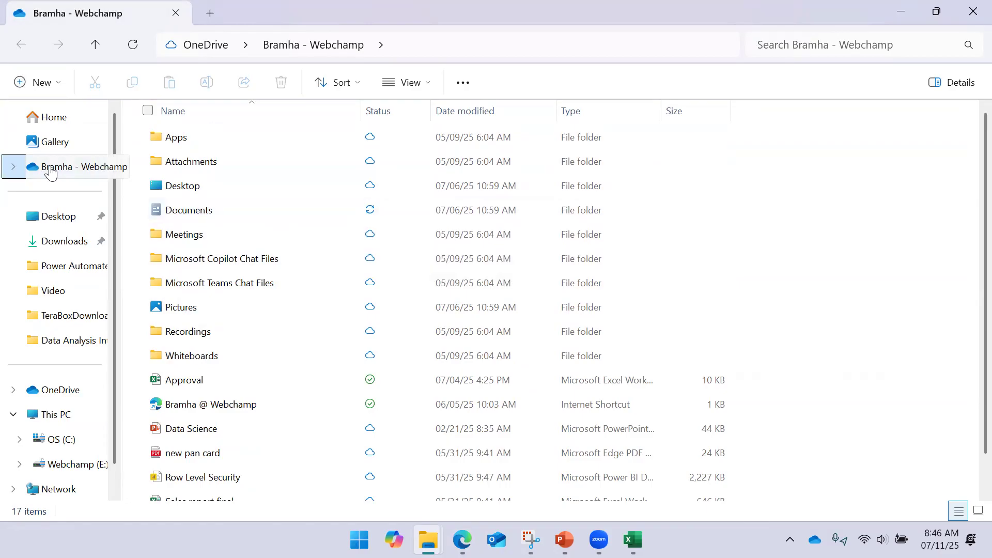
click(243, 209)
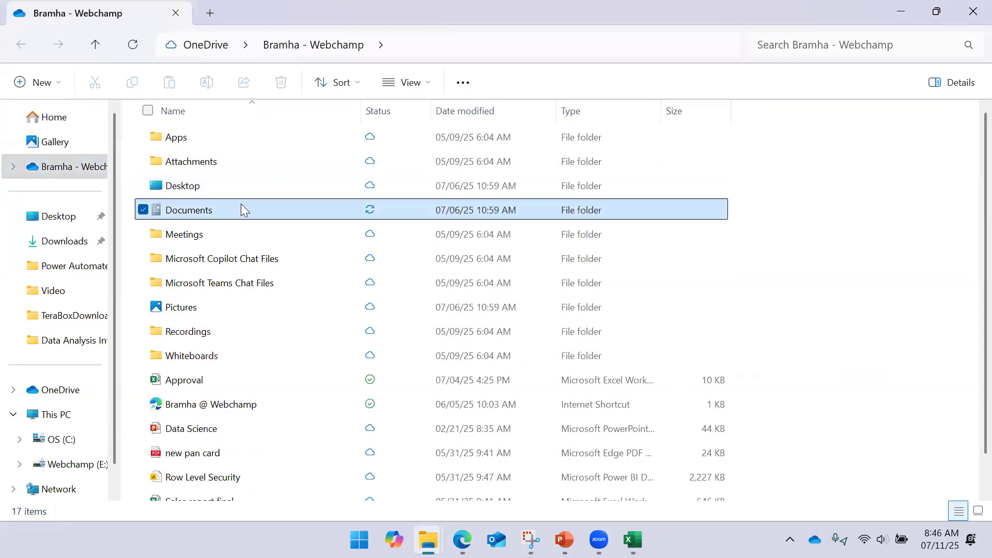
double_click(240, 209)
scroll(240, 209, down, 2)
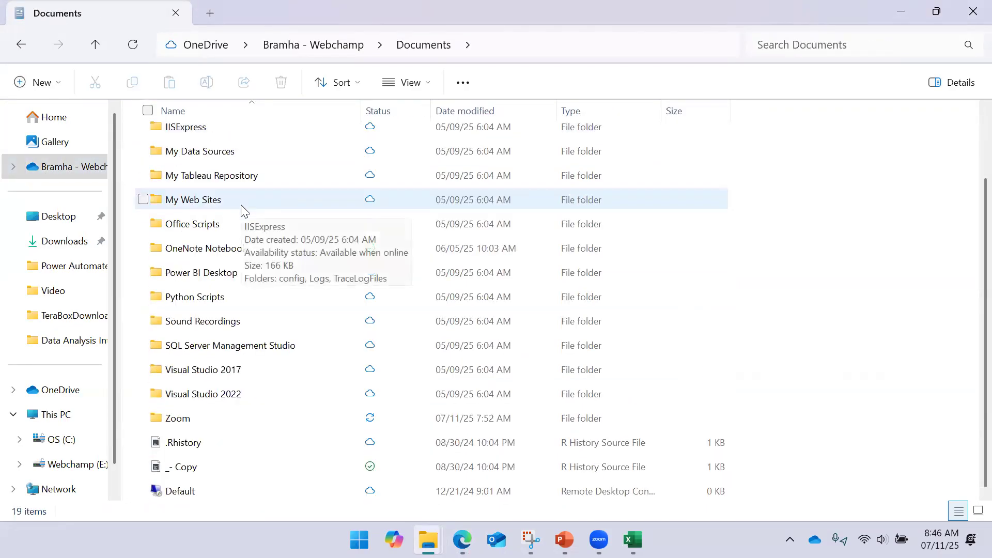
scroll(242, 205, up, 2)
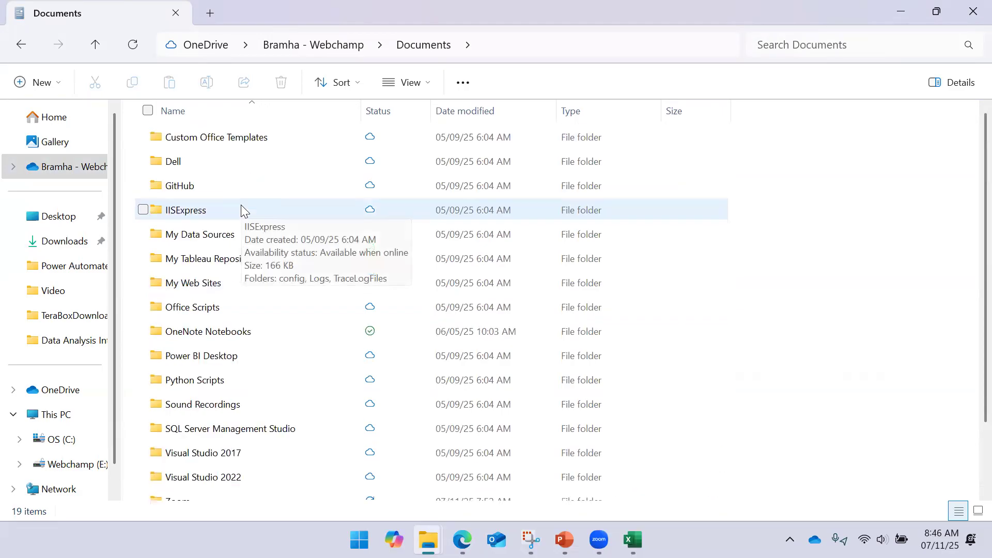
click(317, 47)
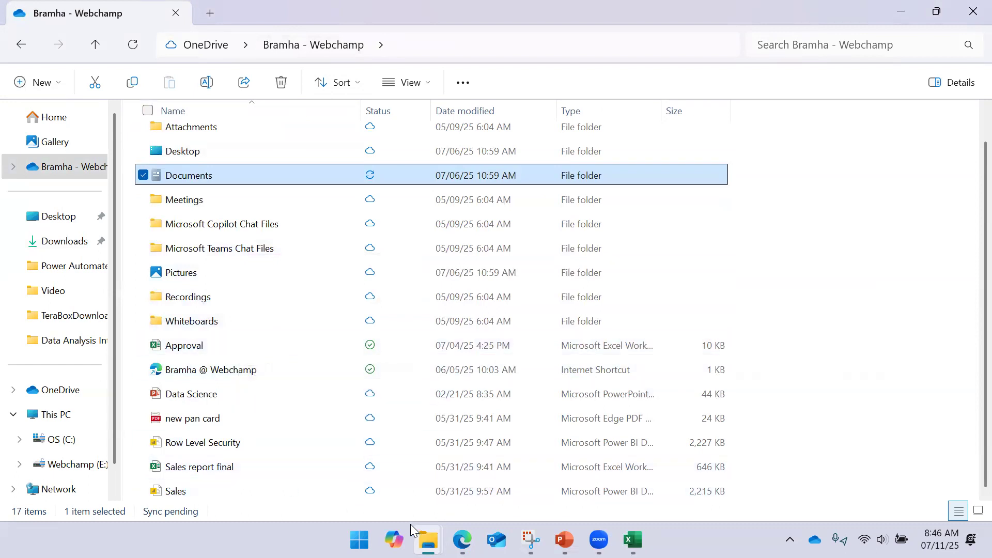
- Switch back to the flow run in Edge and check the folder path and file name in the Create file raw inputs
click(463, 540)
click(720, 401)
click(588, 290)
click(343, 281)
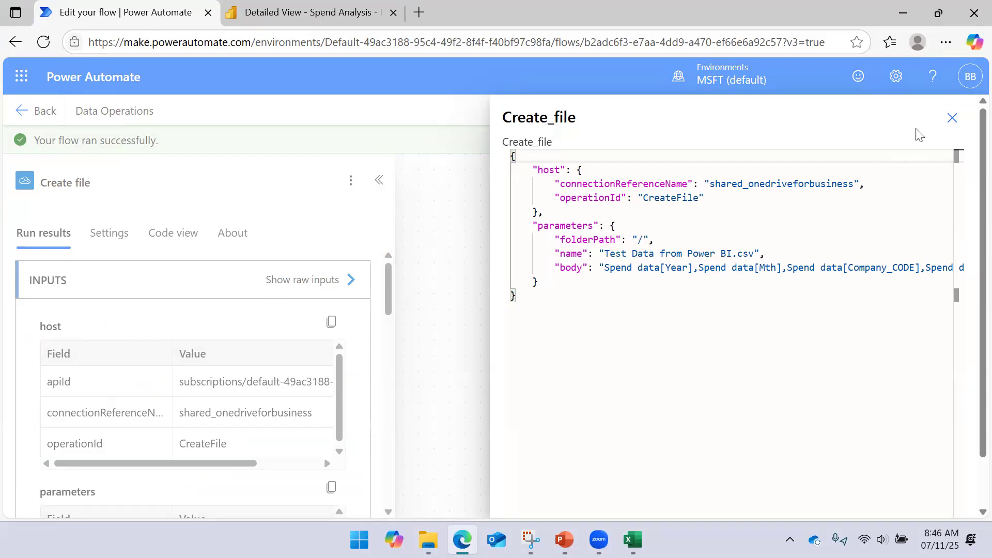
click(952, 120)
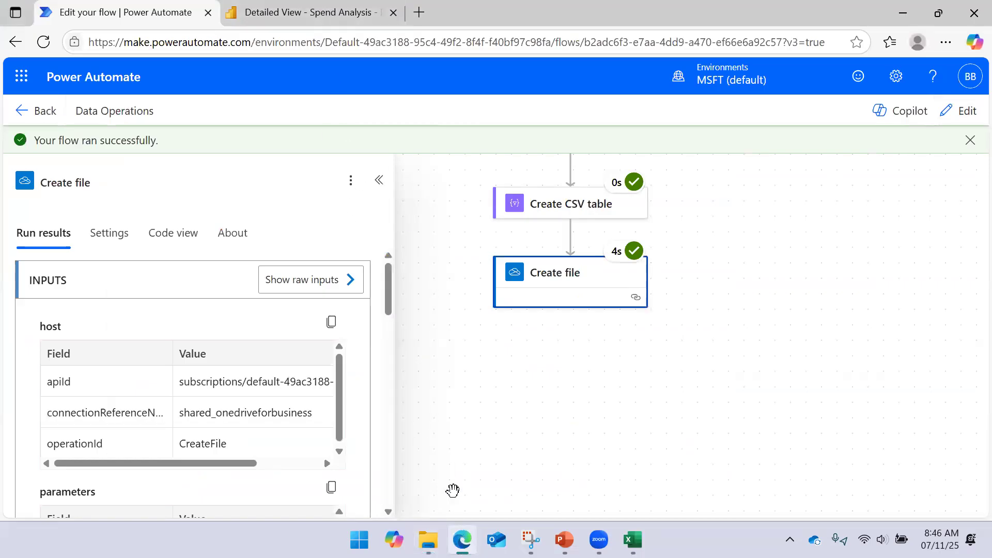
- Switch to the business OneDrive window in File Explorer and look for the CSV file in its Documents folder and root
mouse_move(428, 540)
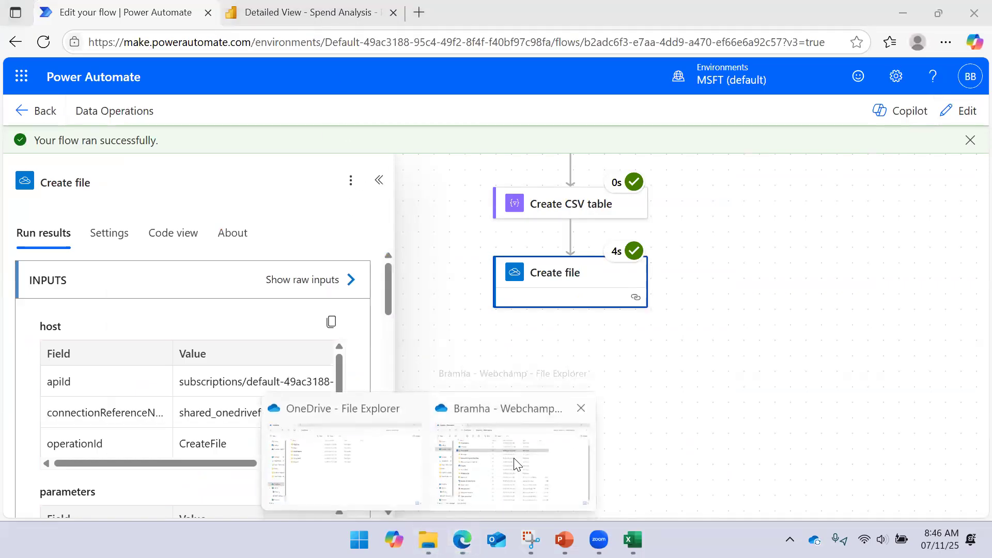
click(509, 455)
double_click(236, 177)
scroll(240, 258, down, 2)
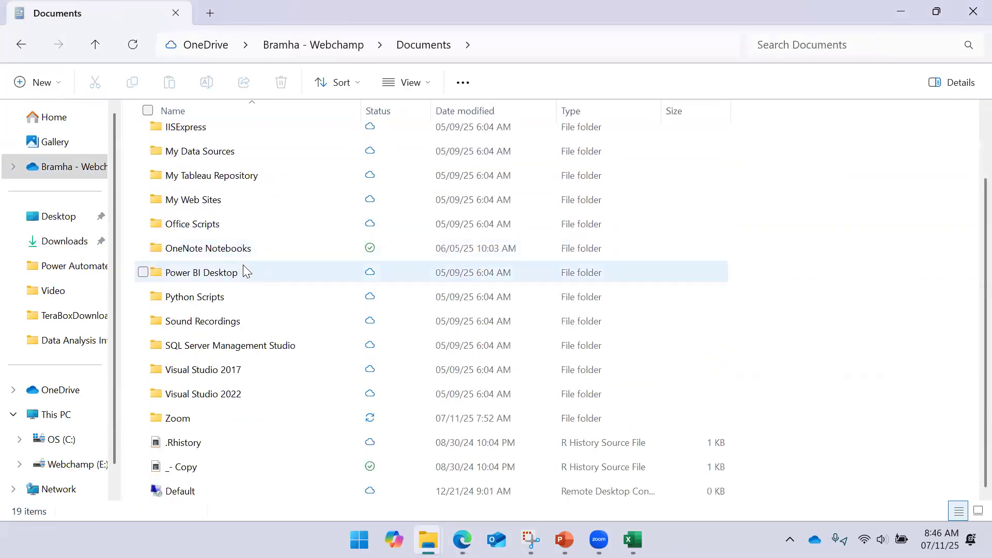
scroll(261, 357, up, 2)
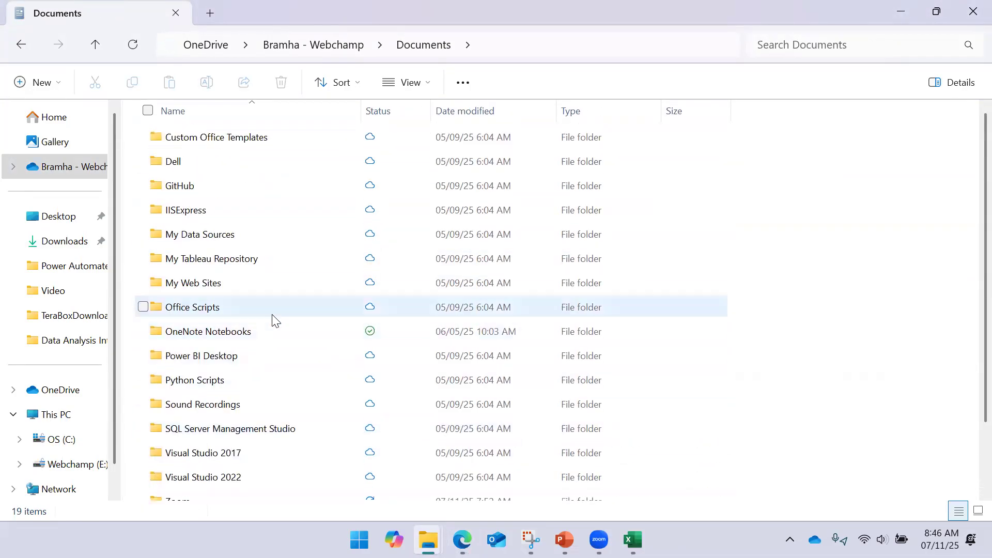
click(326, 44)
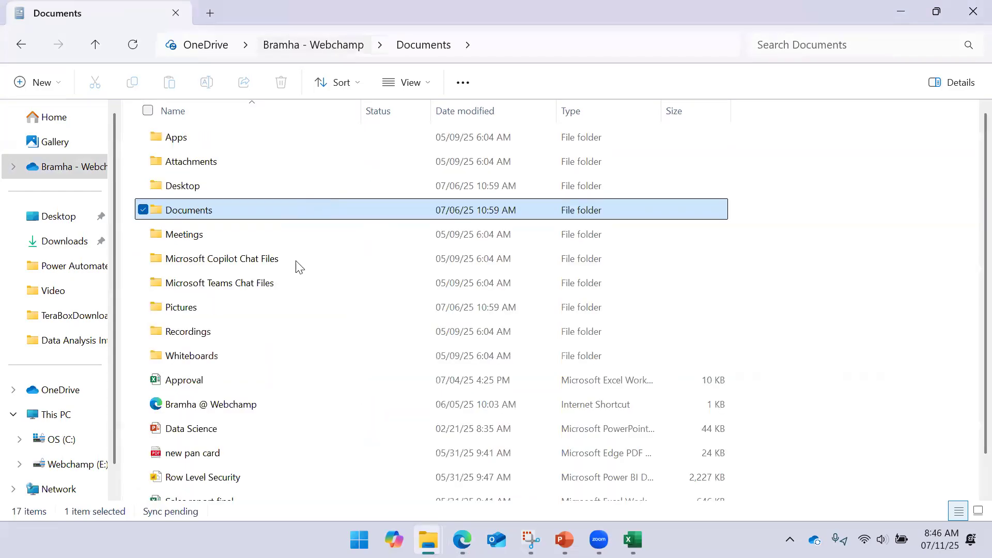
scroll(243, 310, down, 1)
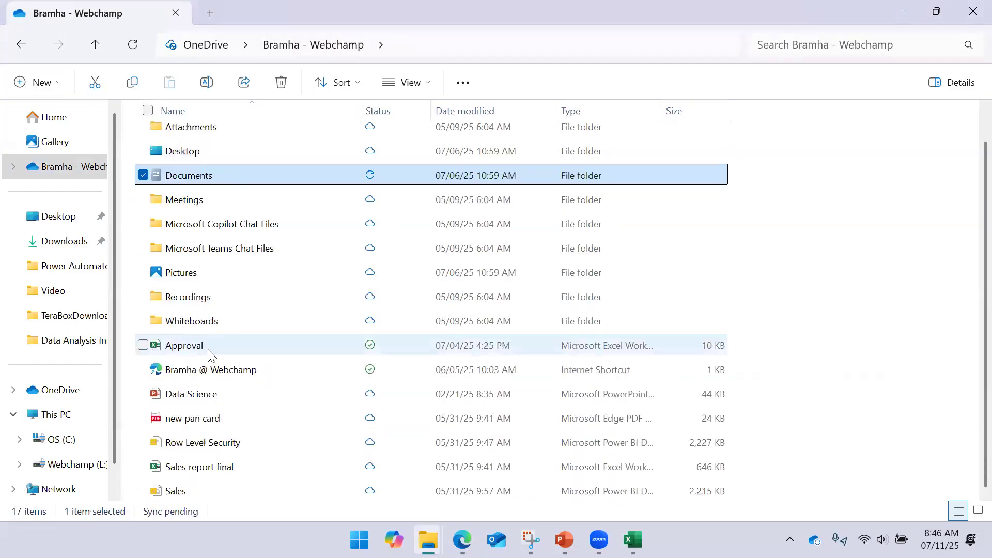
click(808, 196)
right_click(805, 191)
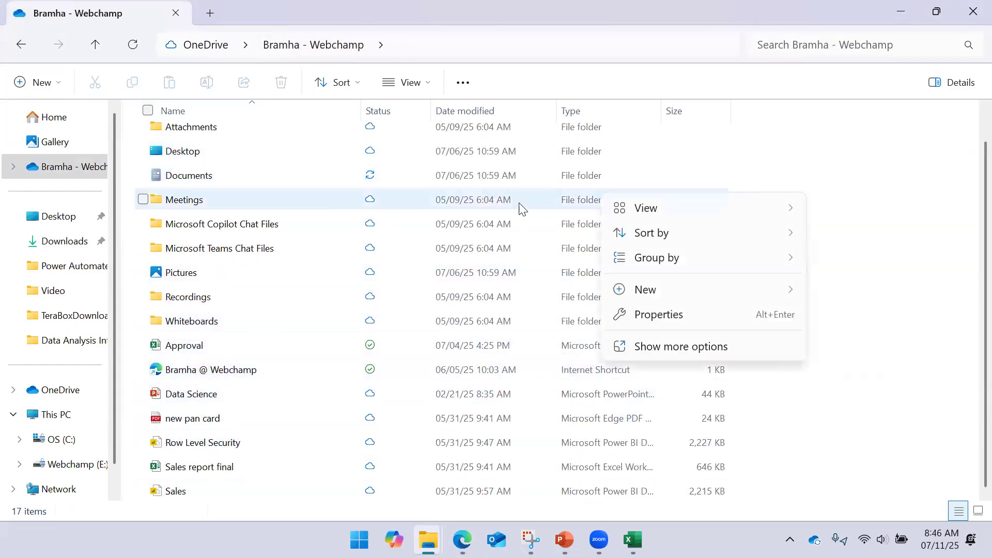
right_click(303, 48)
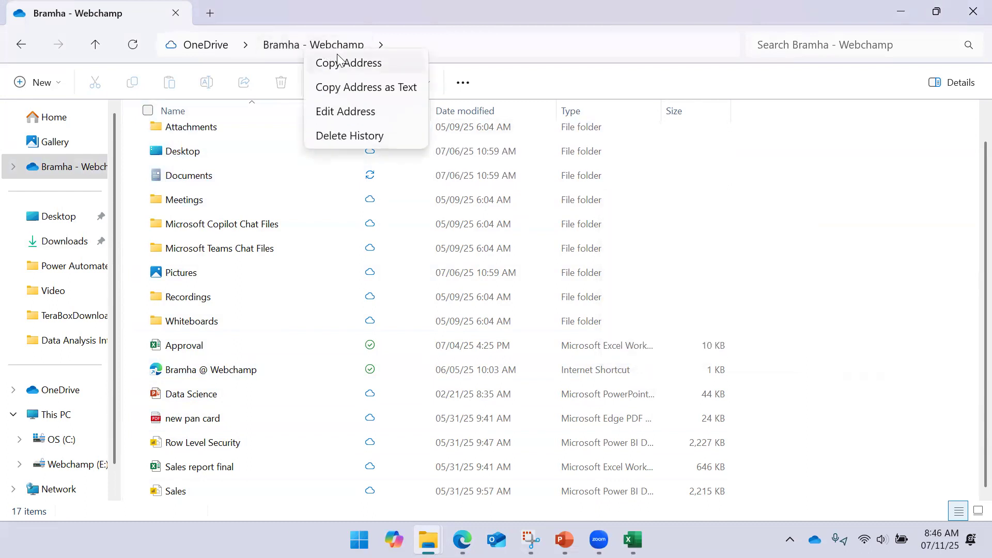
click(823, 187)
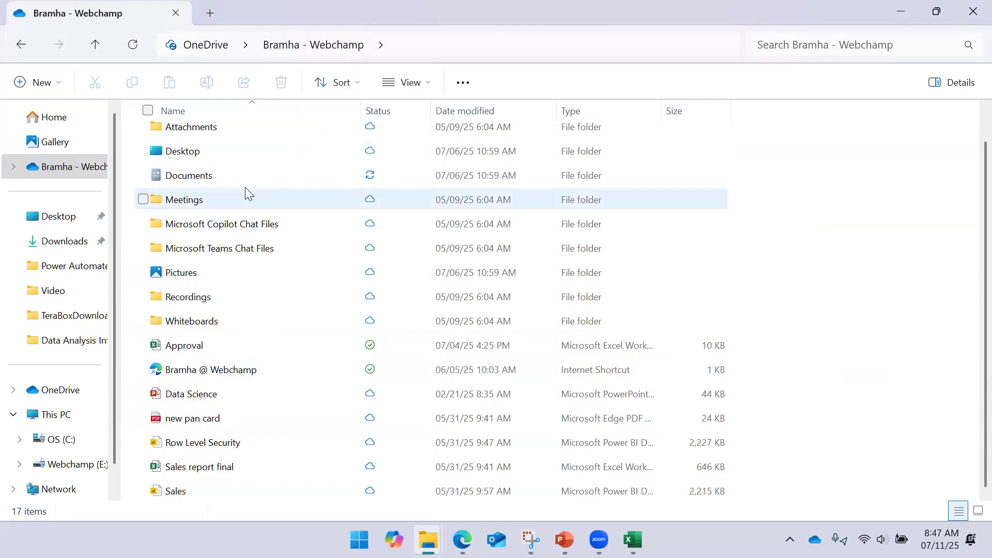
- View the OneDrive Documents folder online from File Explorer
click(178, 175)
right_click(195, 182)
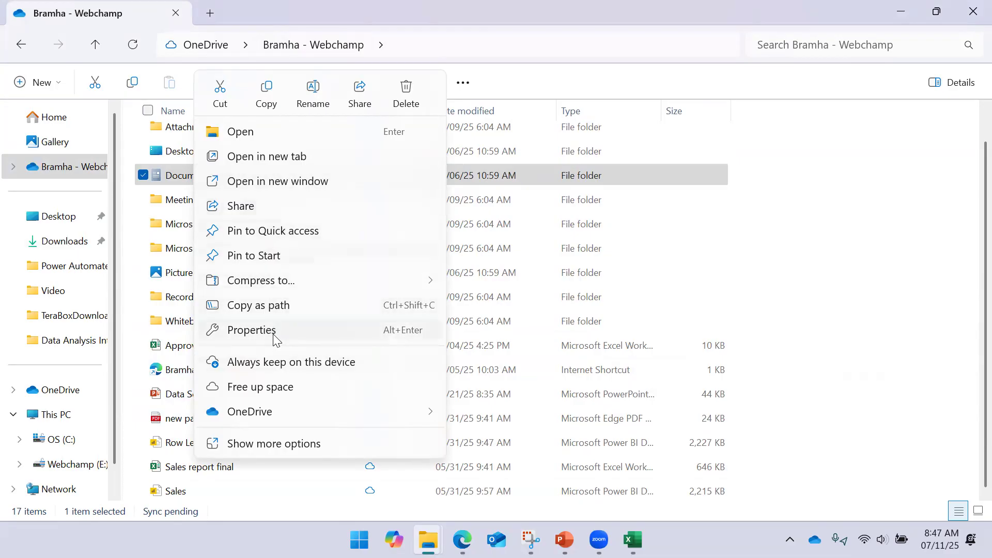
mouse_move(265, 413)
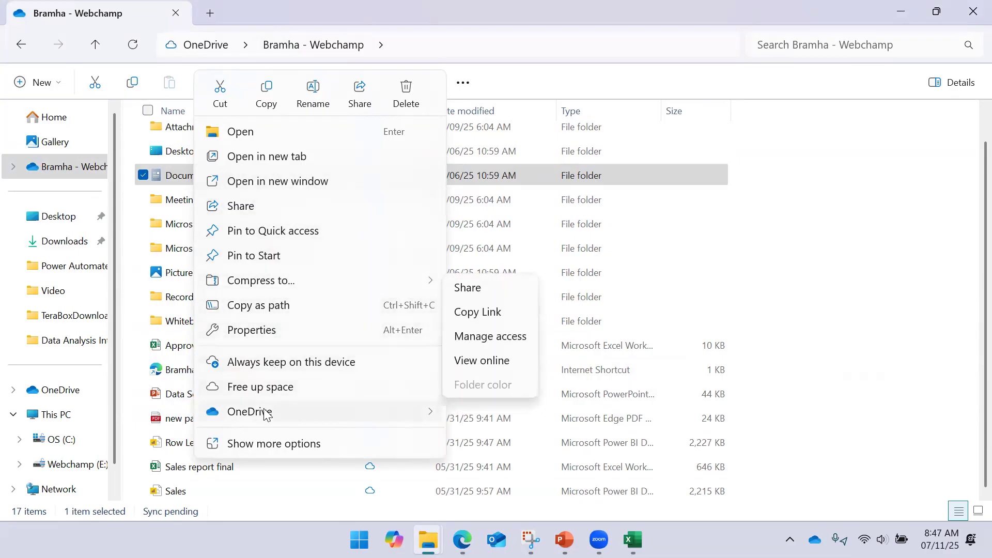
click(477, 362)
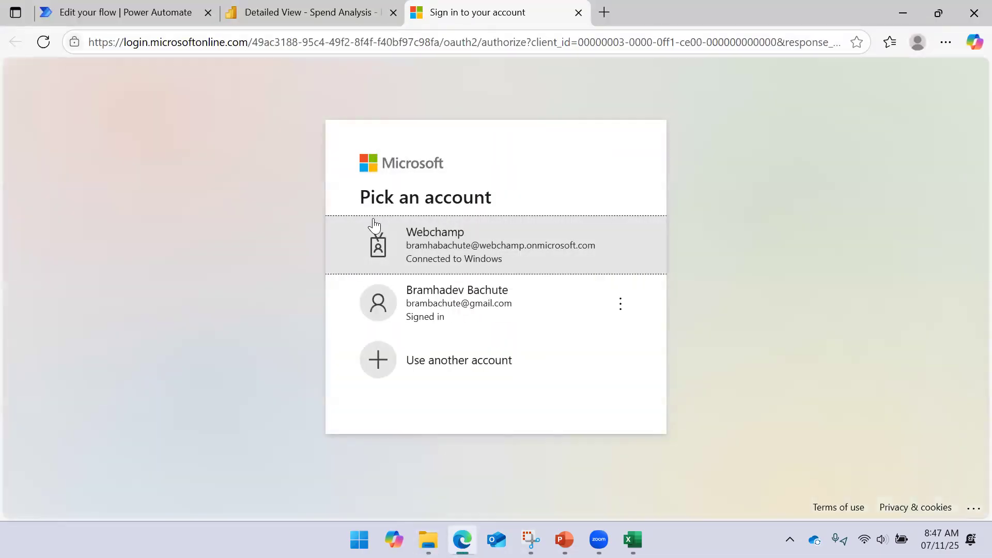
click(450, 254)
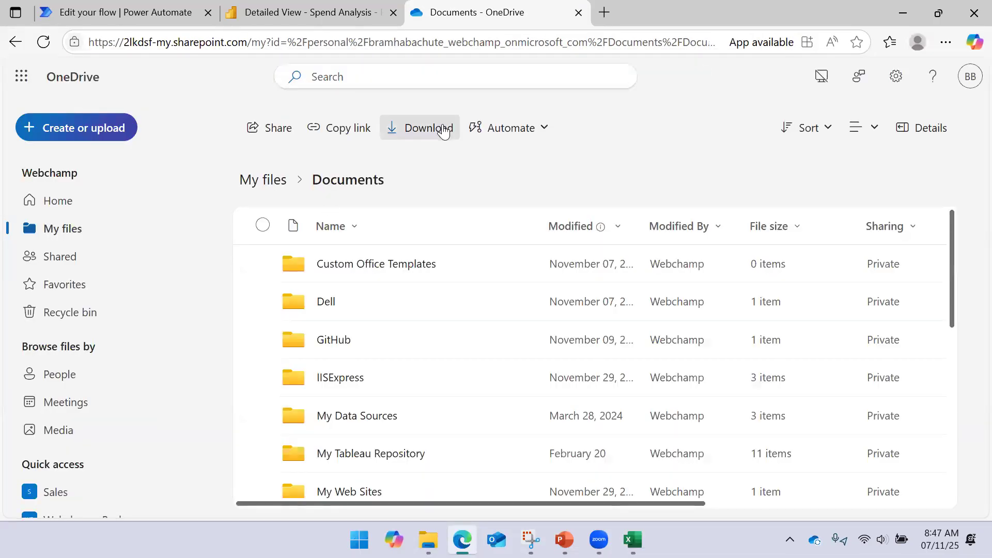
- Look for Test Data from Power BI.csv in the online Documents folder and My files, and close the OneDrive page
scroll(408, 289, down, 5)
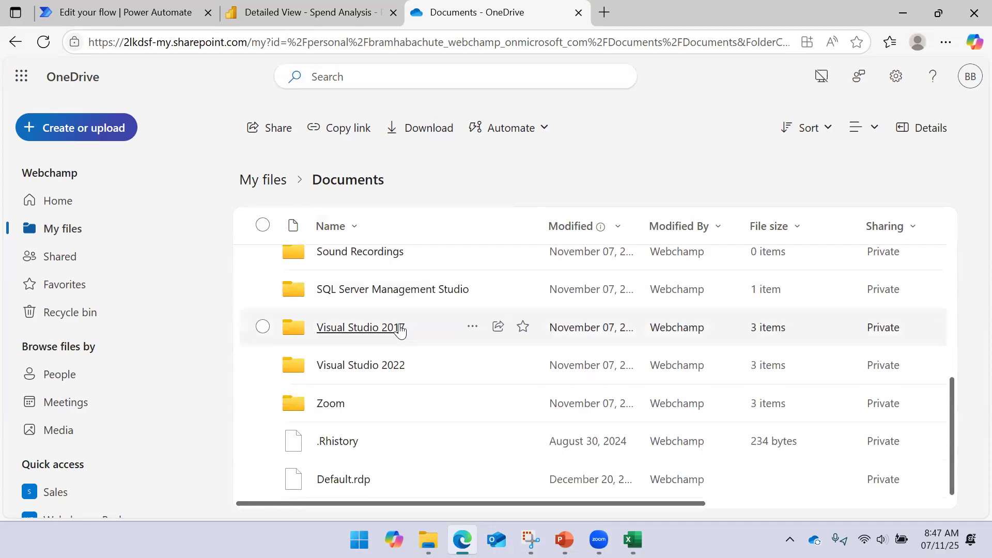
scroll(405, 320, up, 5)
scroll(377, 308, down, 5)
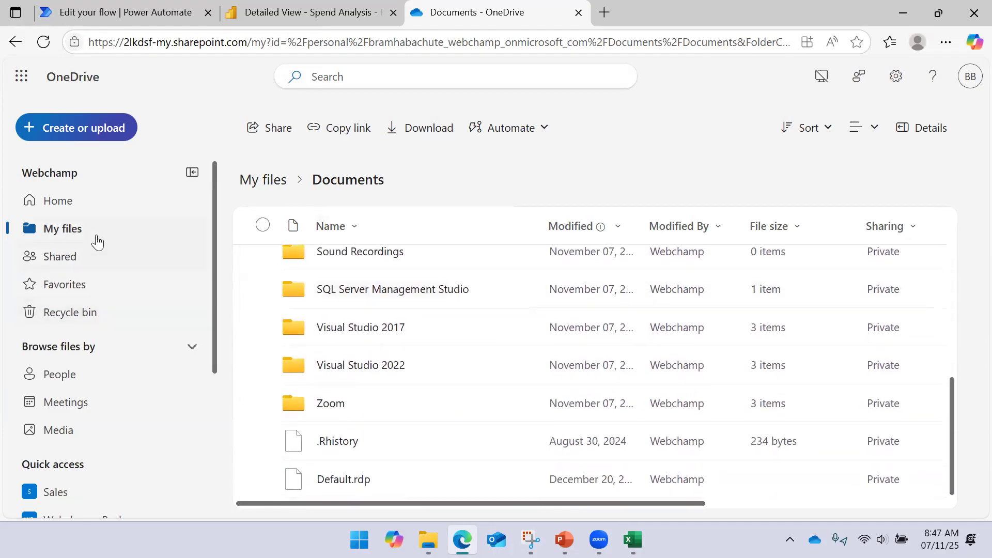
click(80, 231)
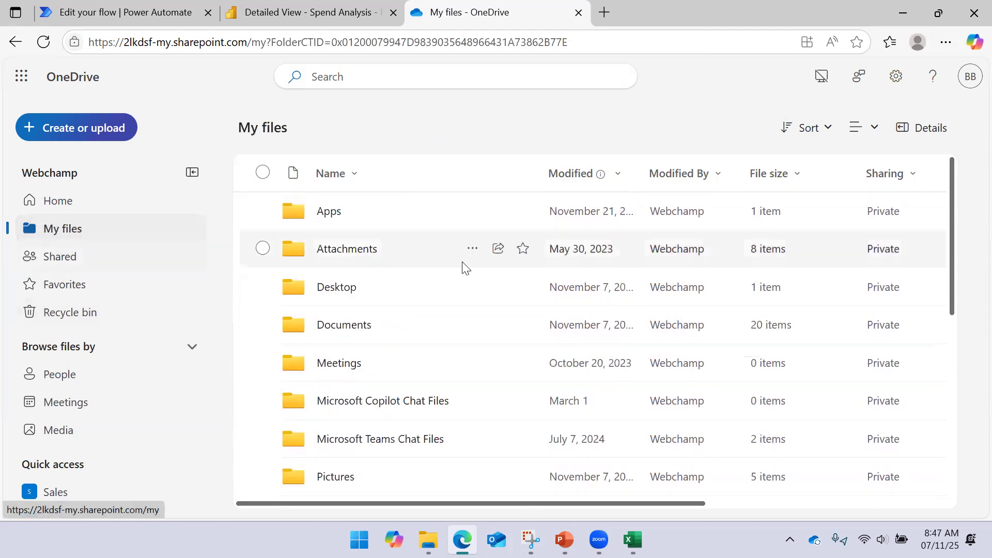
scroll(457, 273, down, 5)
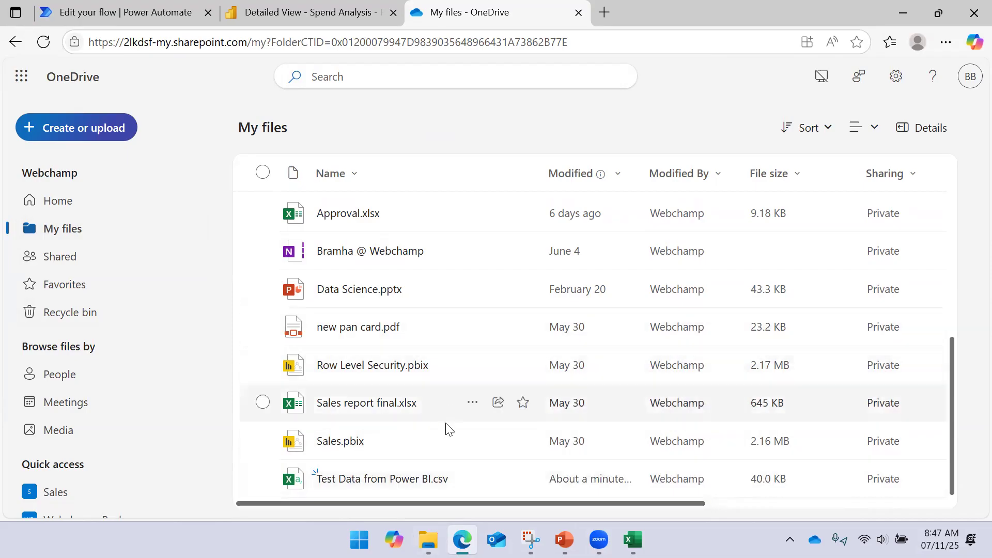
click(578, 13)
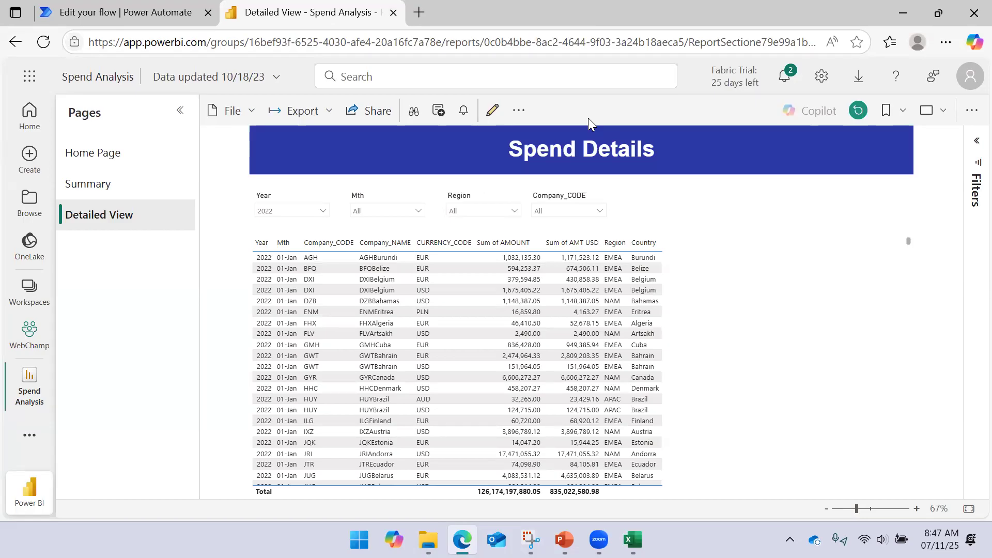
- Switch to the PowerPoint slide show, advance to the Create HTML Table Operation slide, and minimize the show
mouse_move(564, 539)
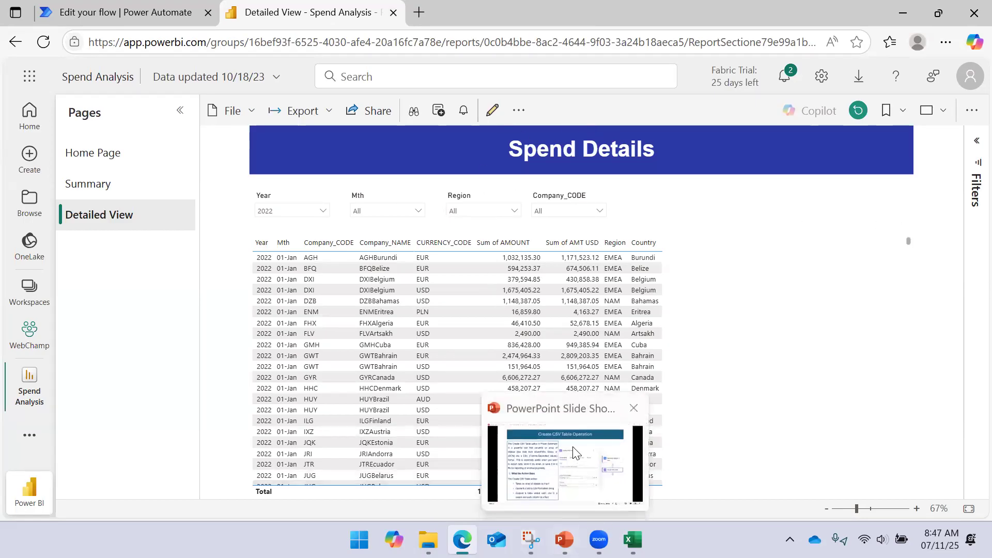
click(575, 429)
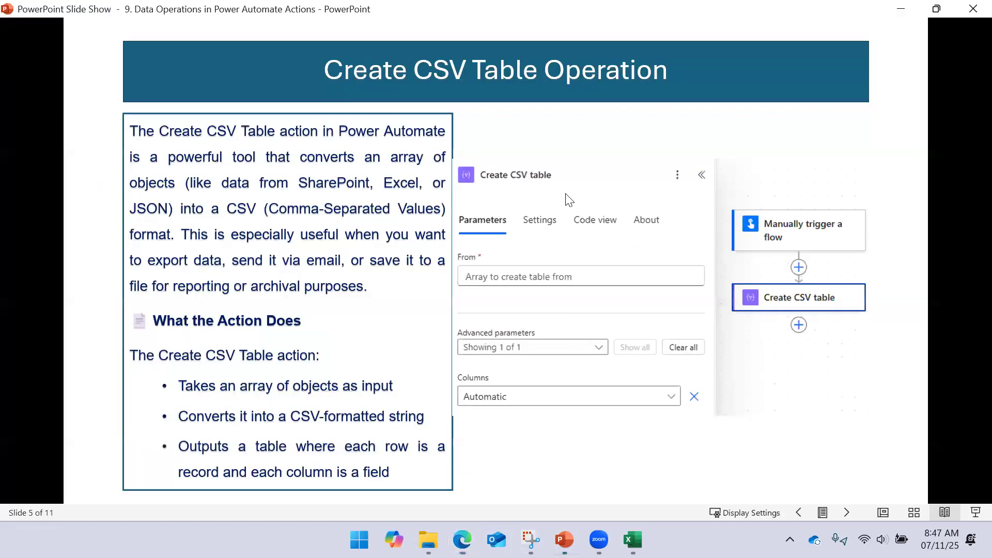
click(603, 189)
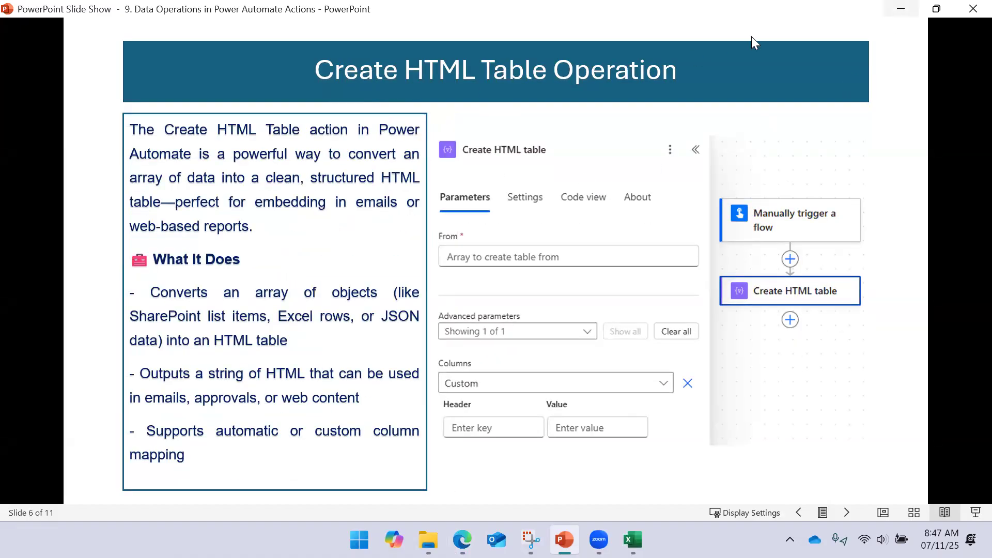
click(900, 15)
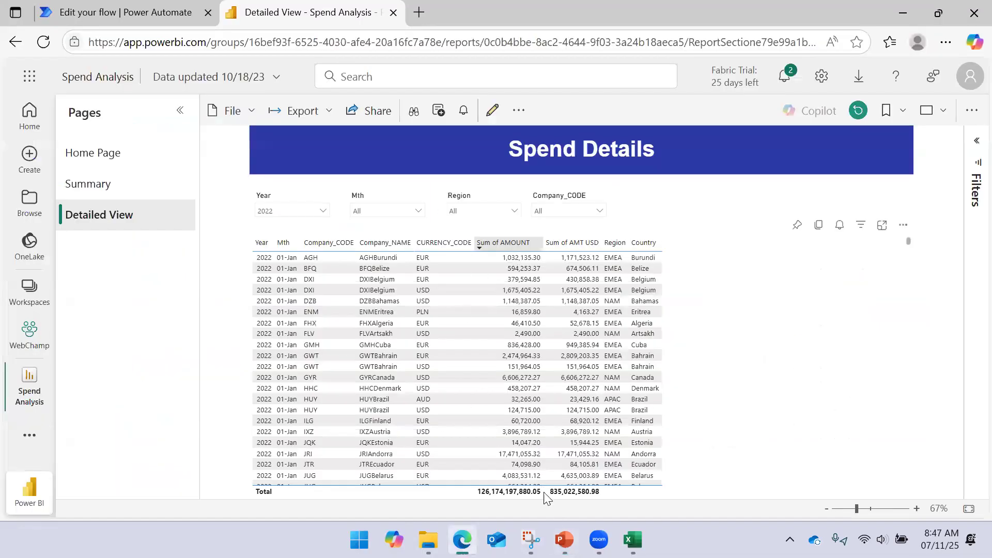
- Open the Data Operations flow for editing in Power Automate and review the Create HTML Table Operation slide in PowerPoint
click(139, 13)
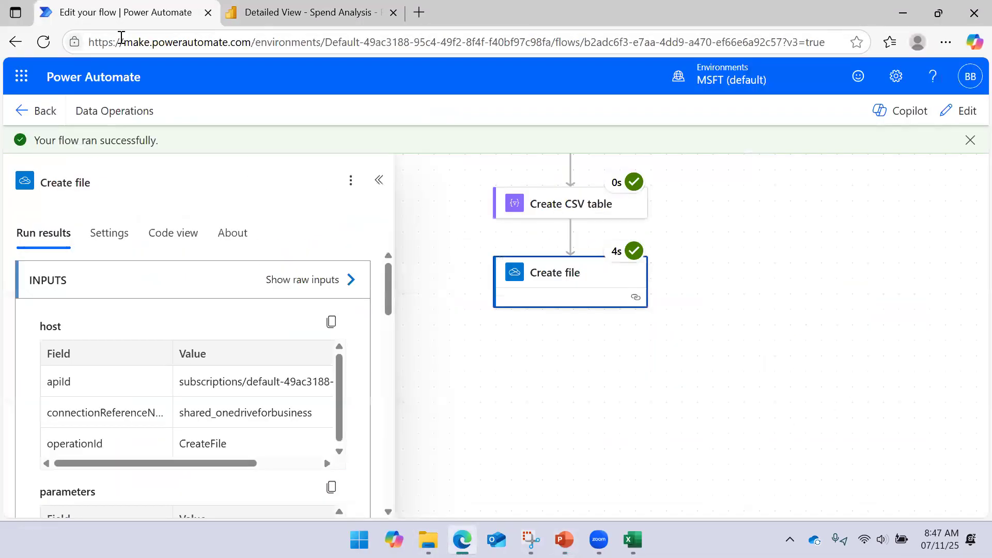
click(535, 272)
click(968, 112)
key(alt+Tab)
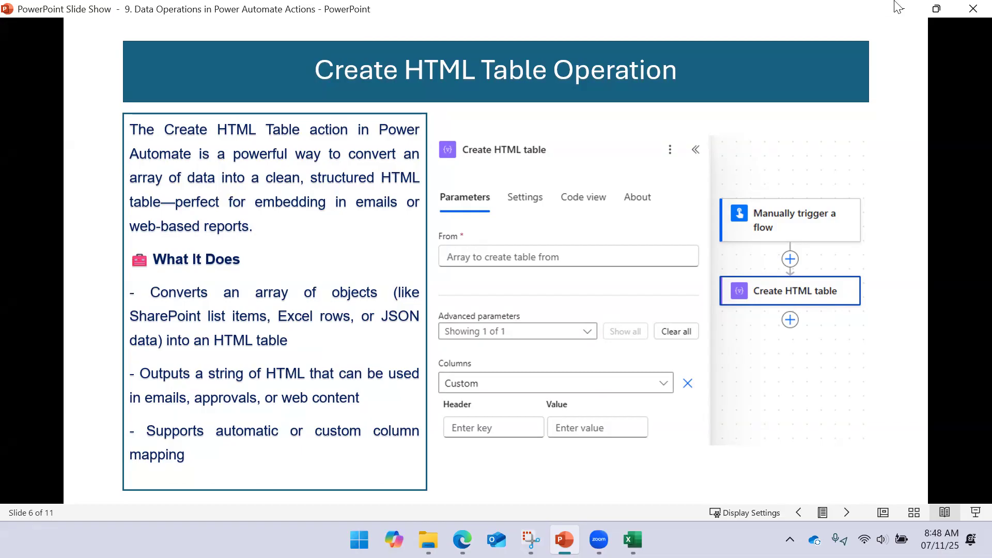
click(936, 8)
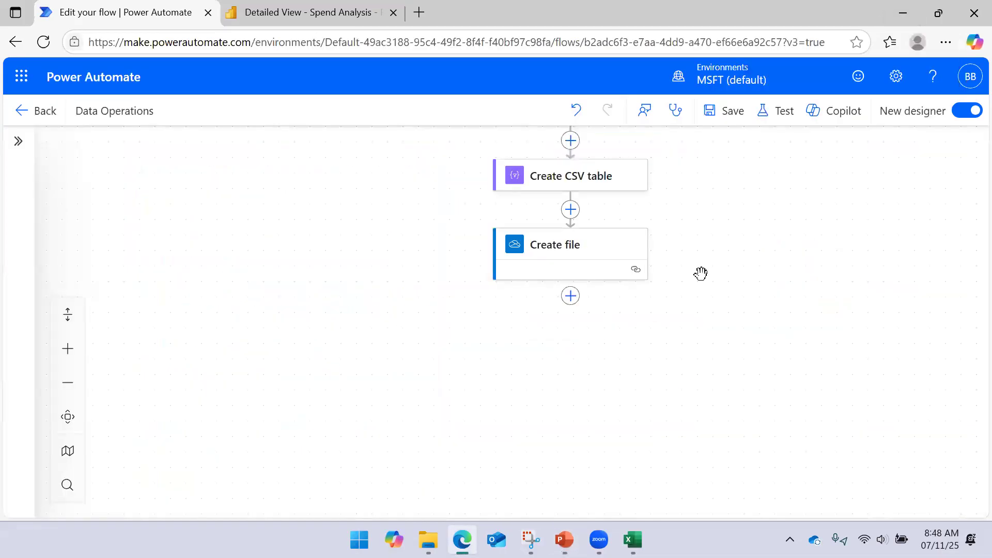
- Delete the Create CSV table and Create file actions from the end of the flow
drag(716, 230, 717, 296)
click(616, 247)
right_click(617, 247)
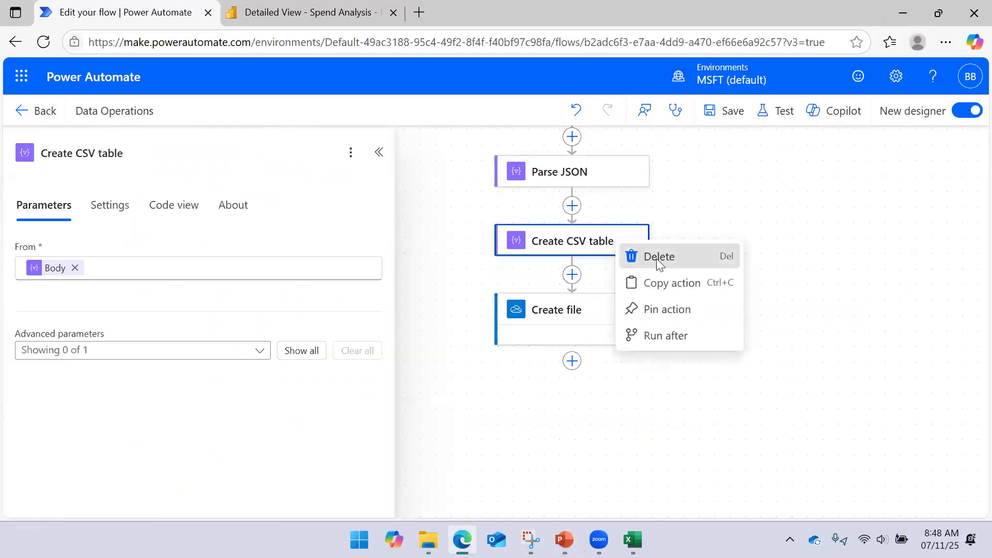
click(656, 257)
click(678, 335)
click(601, 249)
right_click(602, 251)
click(642, 263)
click(667, 328)
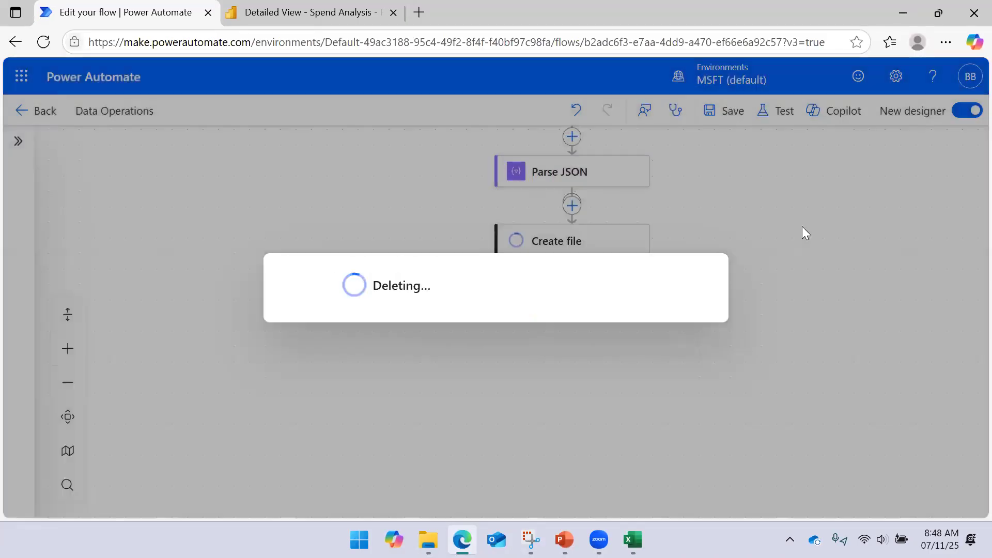
- Add a Create HTML table action after Parse JSON with the Parse JSON Body as its From input
click(572, 205)
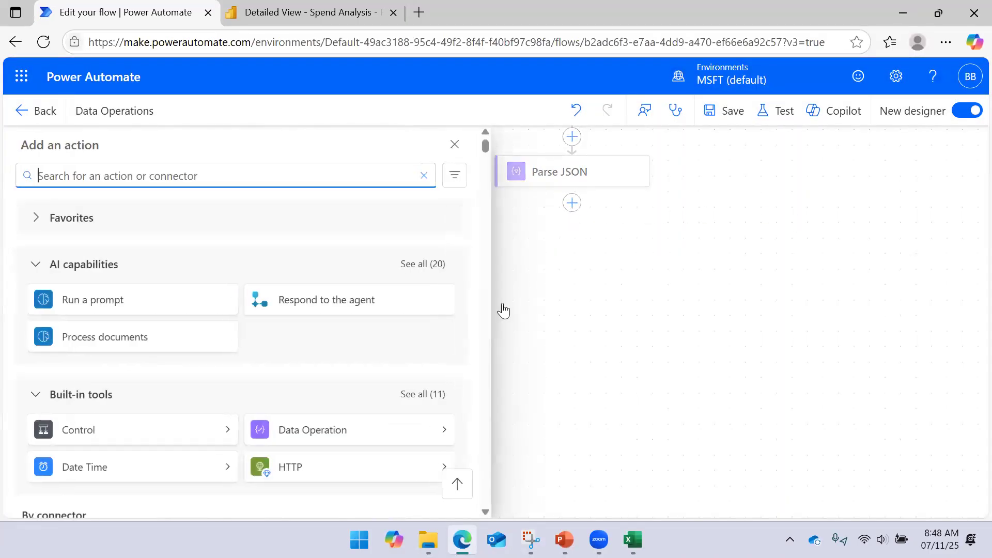
click(443, 436)
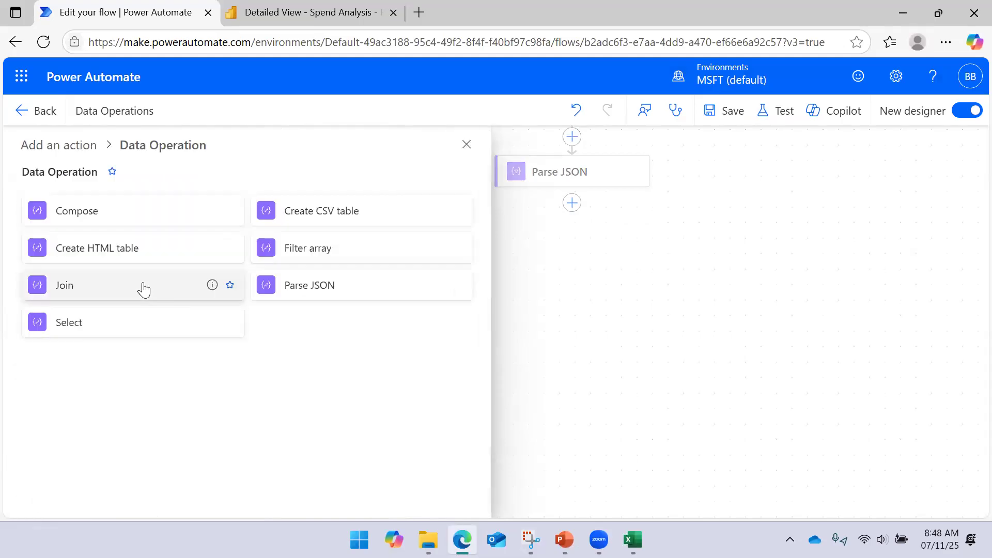
click(115, 248)
click(196, 266)
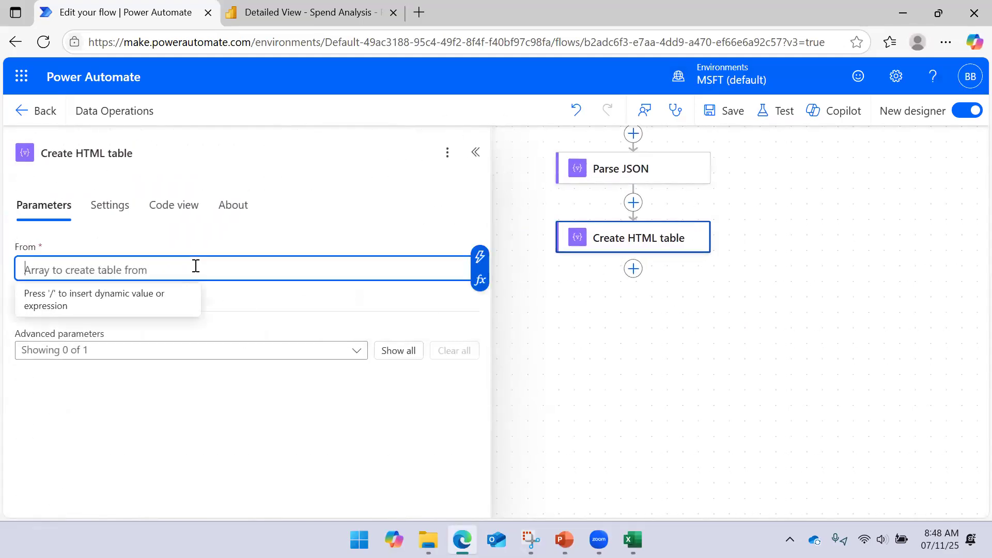
click(480, 257)
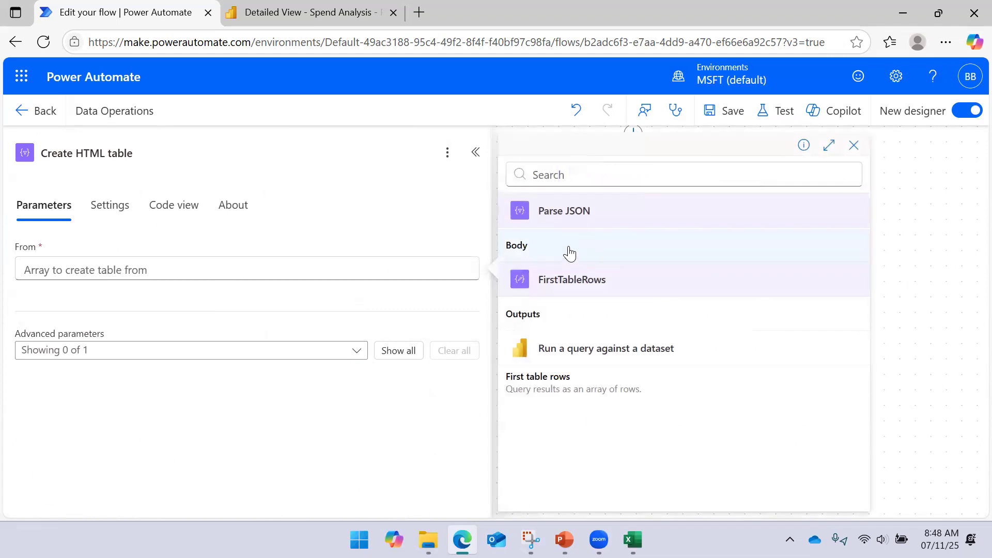
click(569, 251)
- Show the Columns parameter of the Create HTML table action with its Automatic option and save the flow
click(159, 348)
click(99, 382)
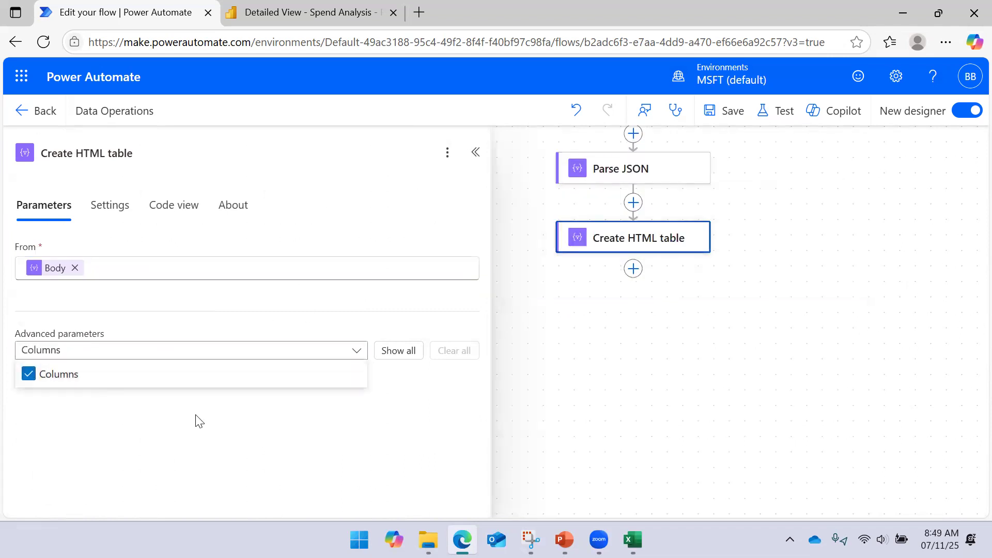
click(231, 415)
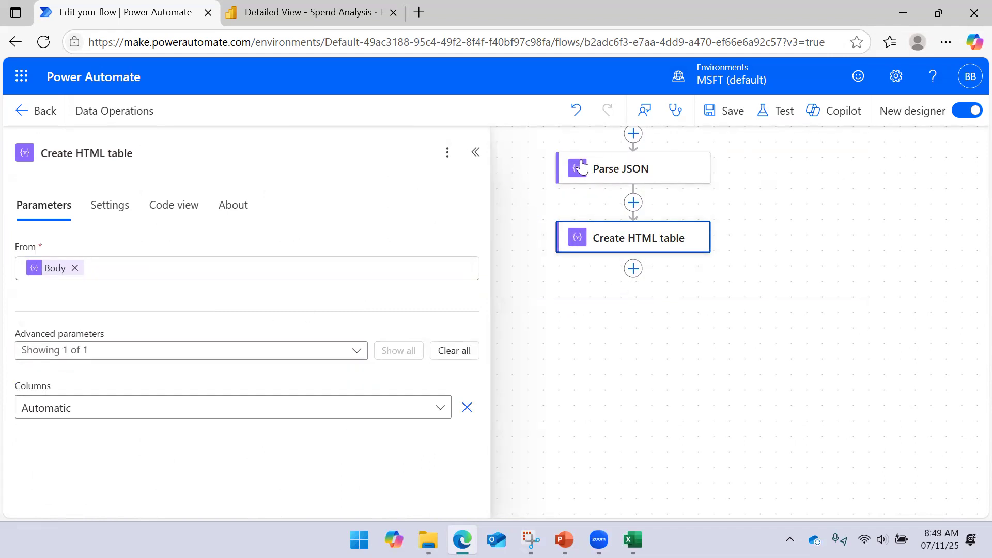
click(723, 125)
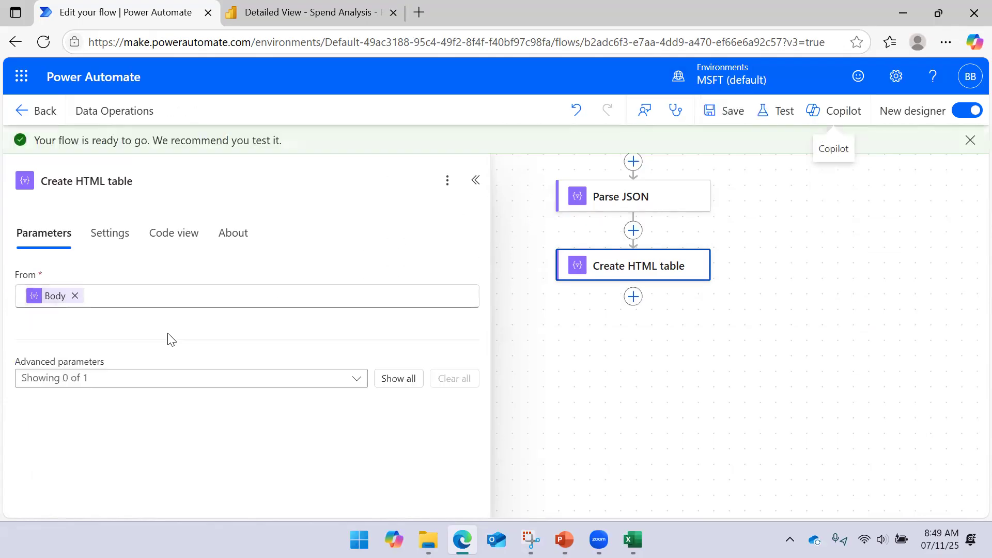
- Show the Columns parameter of Create HTML table again, set it to Custom, and go to the first column's value
click(122, 381)
click(78, 411)
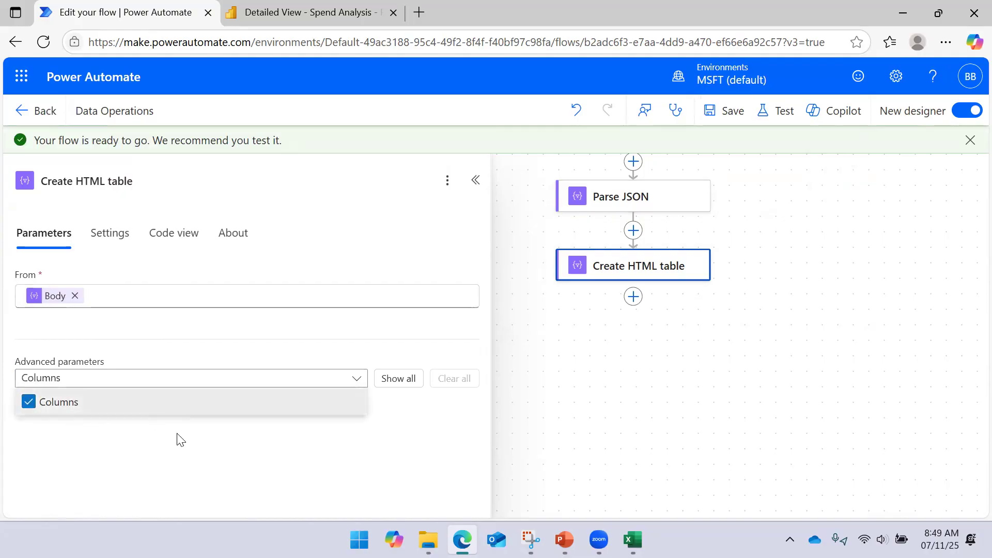
click(179, 440)
click(82, 413)
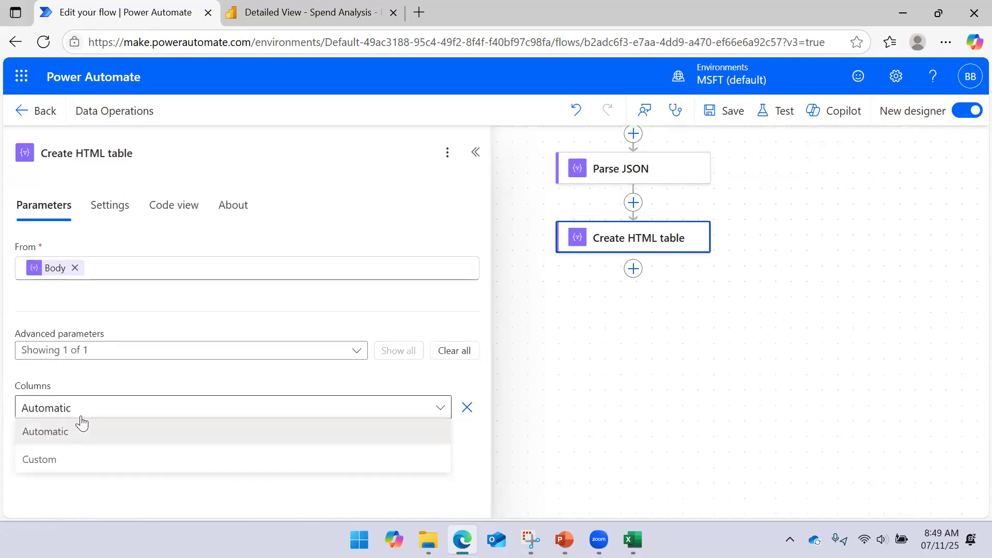
click(75, 462)
click(66, 459)
click(272, 459)
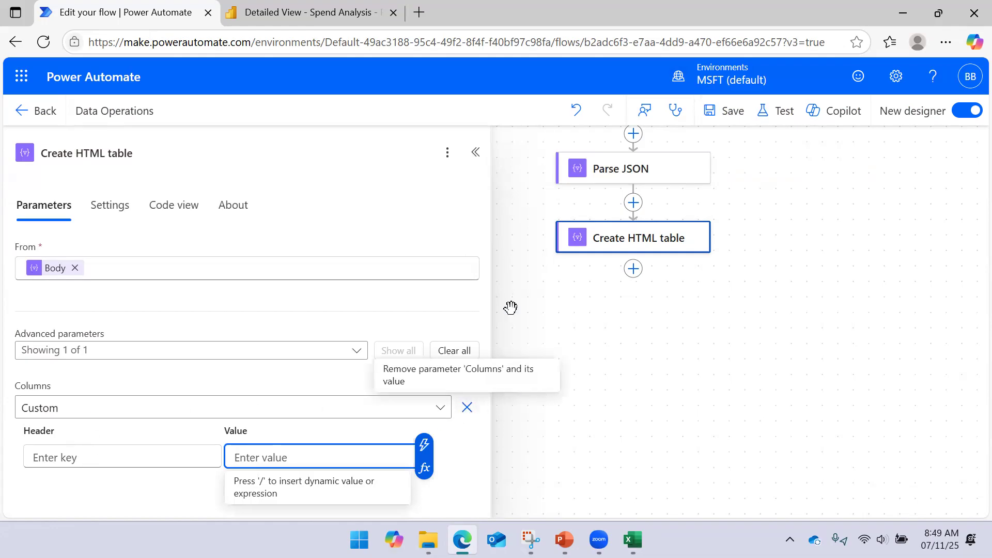
- Set the Columns parameter of the Create HTML table action back to Automatic and save the flow
click(514, 227)
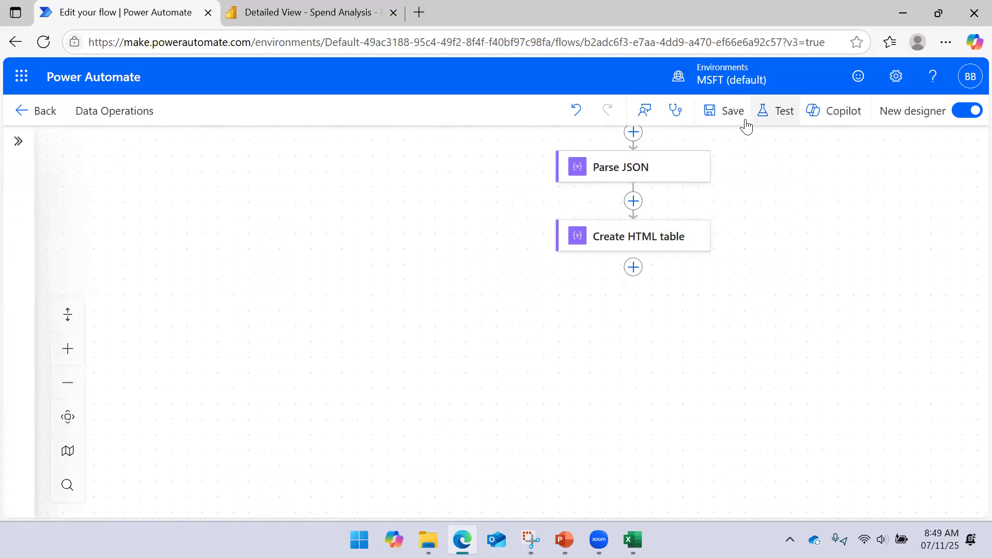
click(726, 112)
click(623, 251)
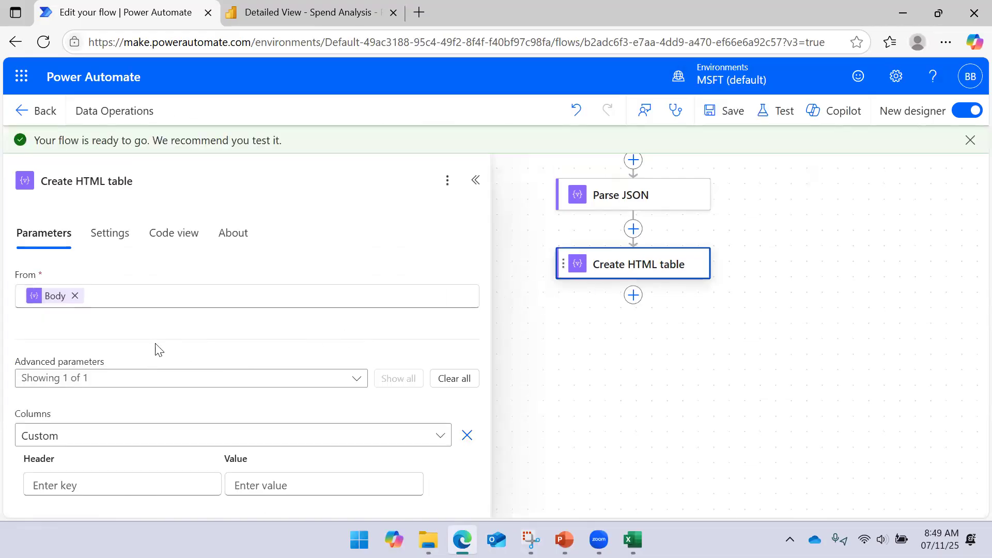
click(73, 444)
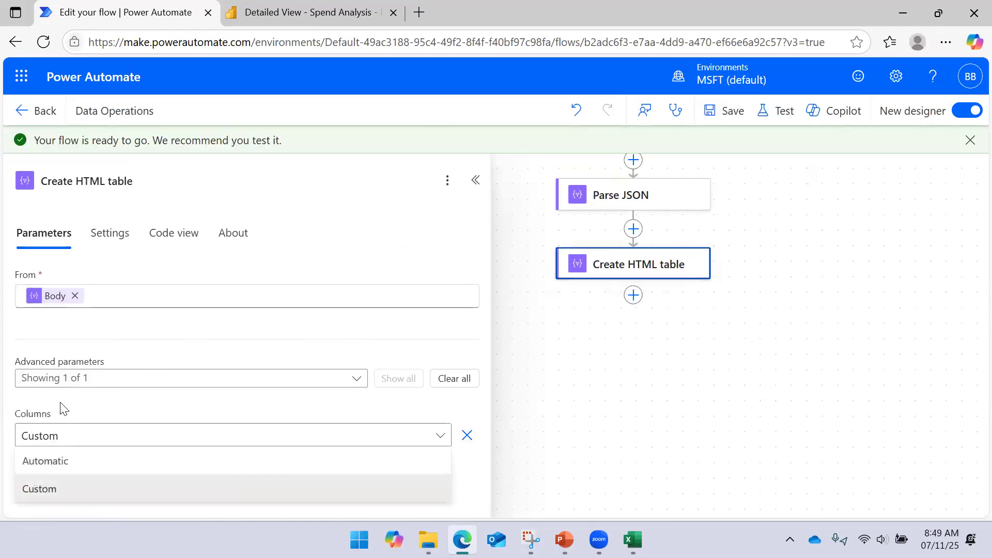
click(48, 462)
click(725, 110)
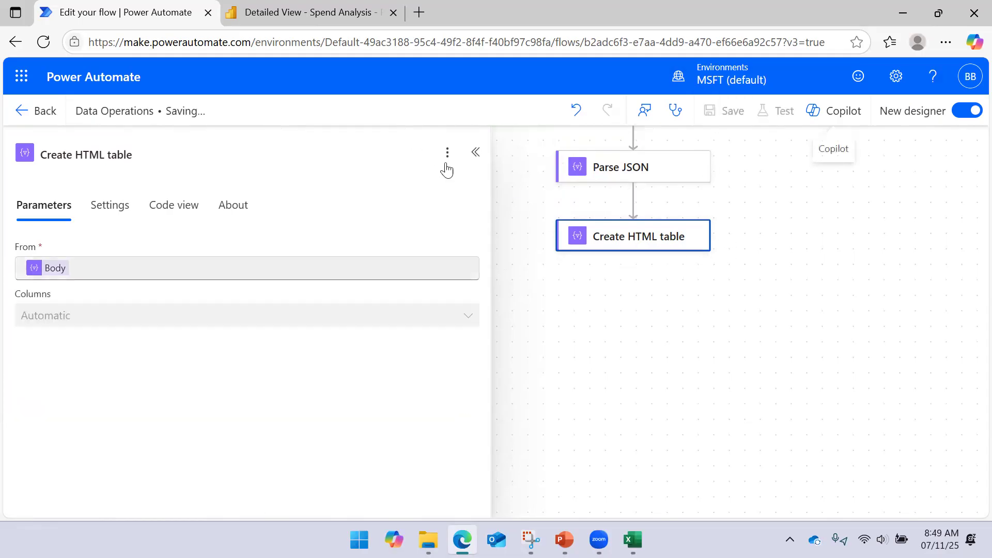
drag(489, 164, 351, 176)
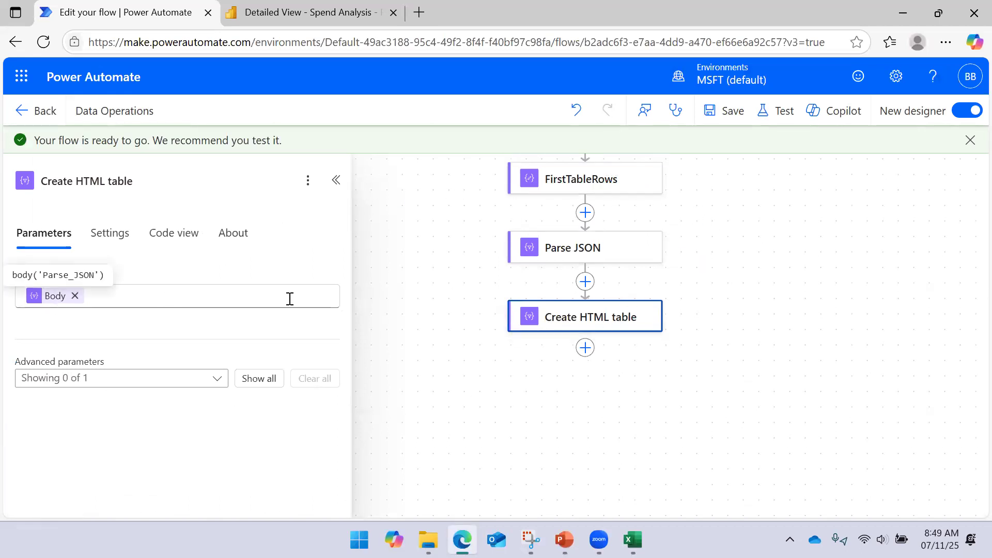
- Search for "send an email" and add the Send an email (V2) action after Create HTML table
click(784, 111)
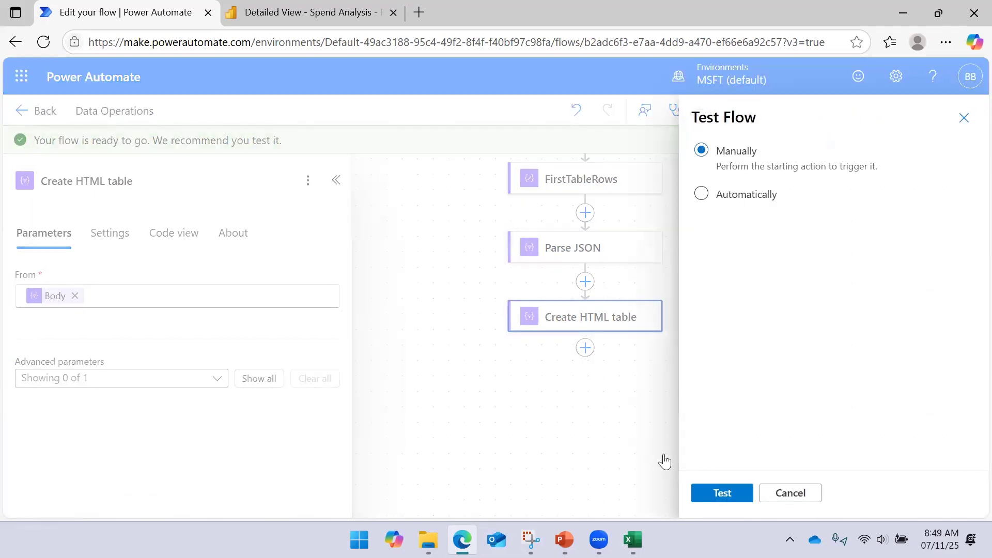
click(598, 449)
click(586, 348)
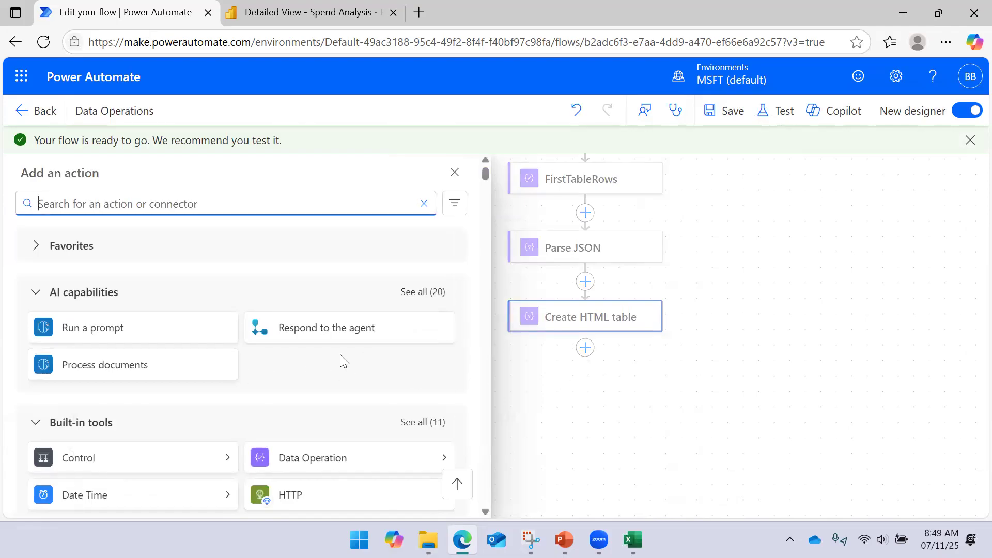
scroll(338, 359, down, 5)
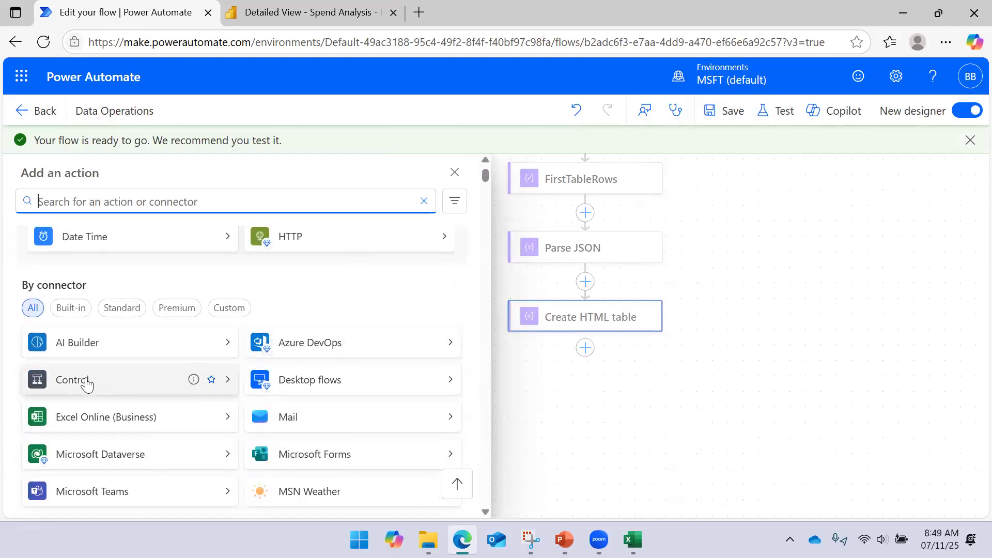
scroll(82, 383, down, 3)
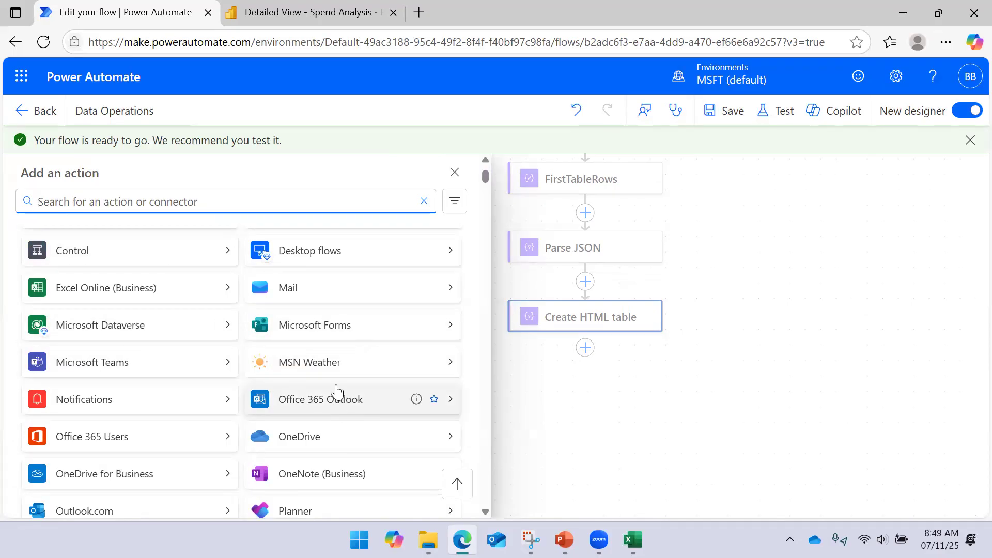
text(send an email)
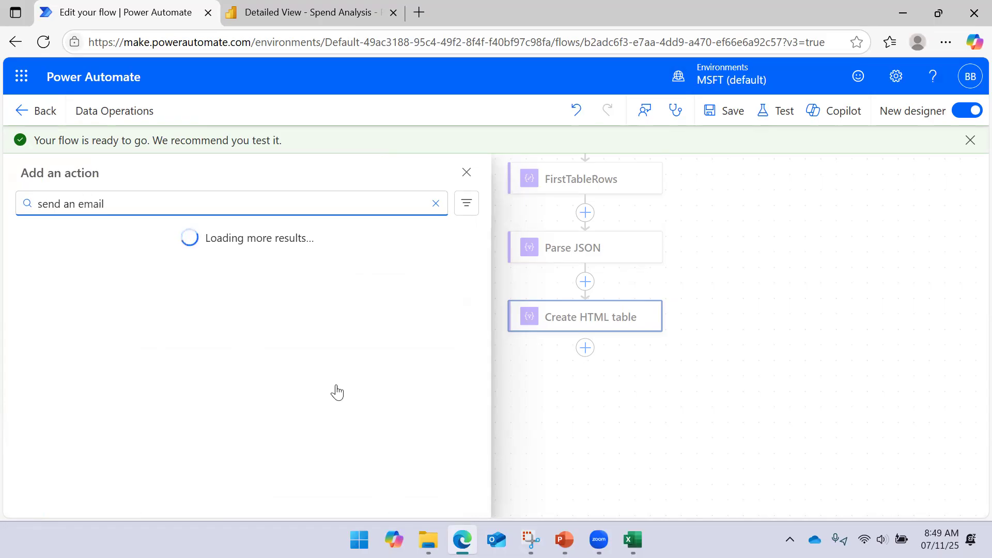
click(154, 393)
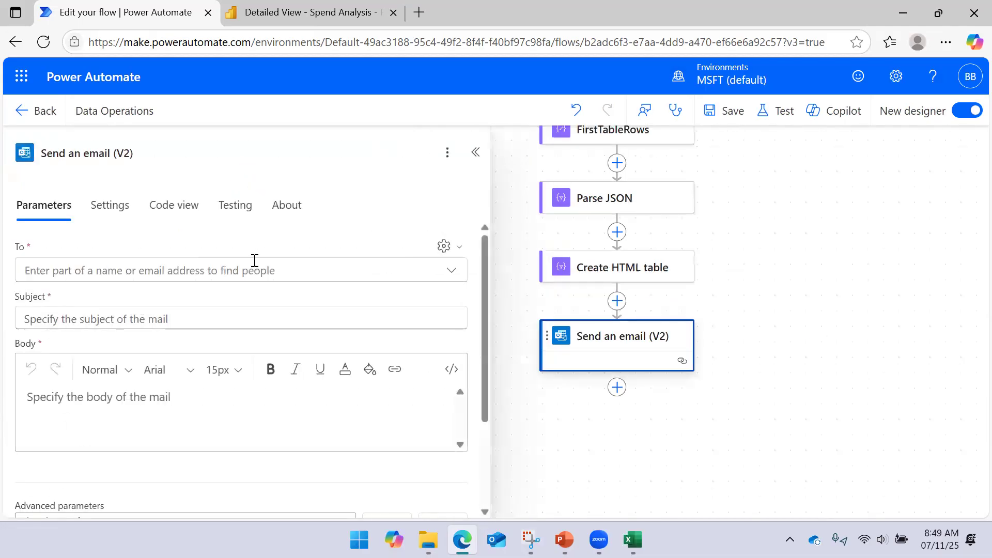
- Insert the Create HTML table Output as dynamic content in the body of the email
click(113, 401)
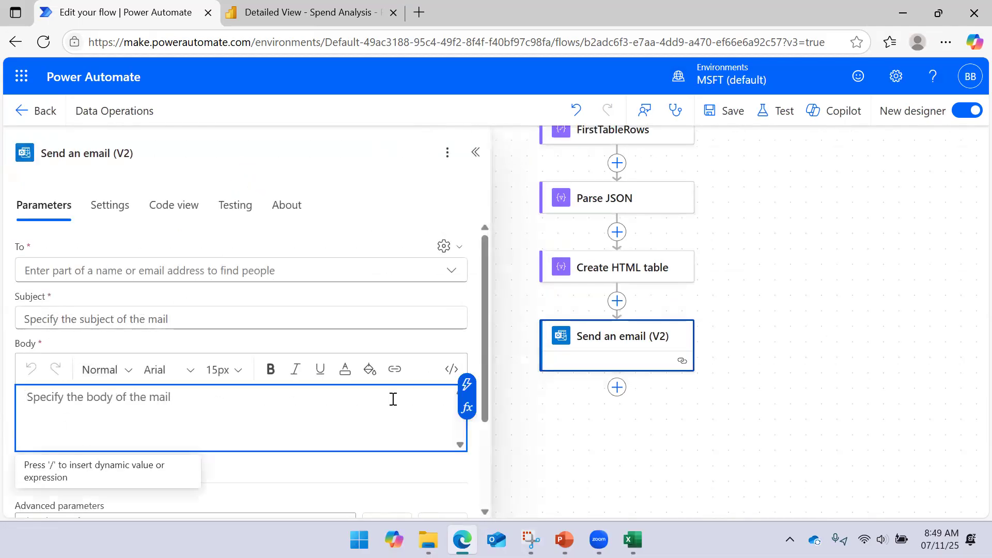
click(466, 385)
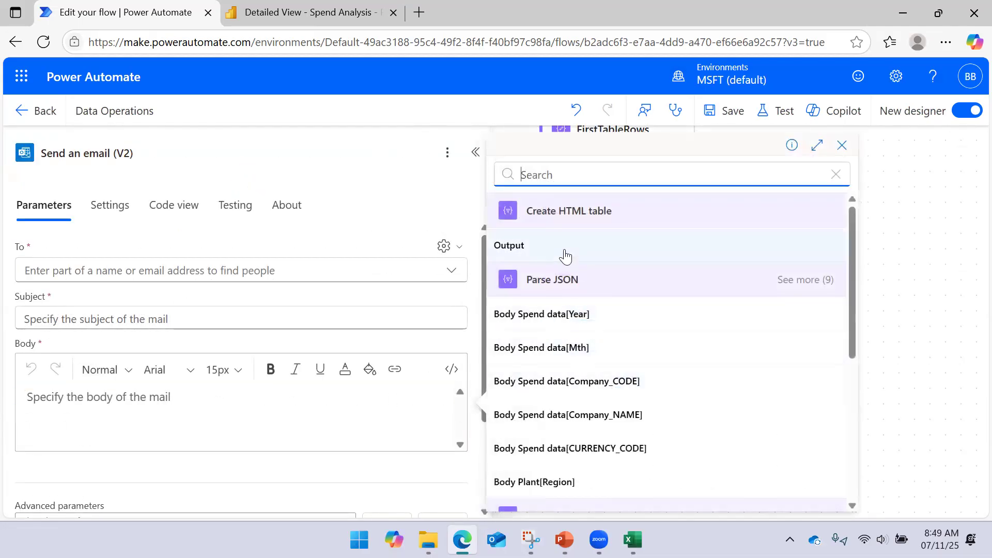
click(566, 255)
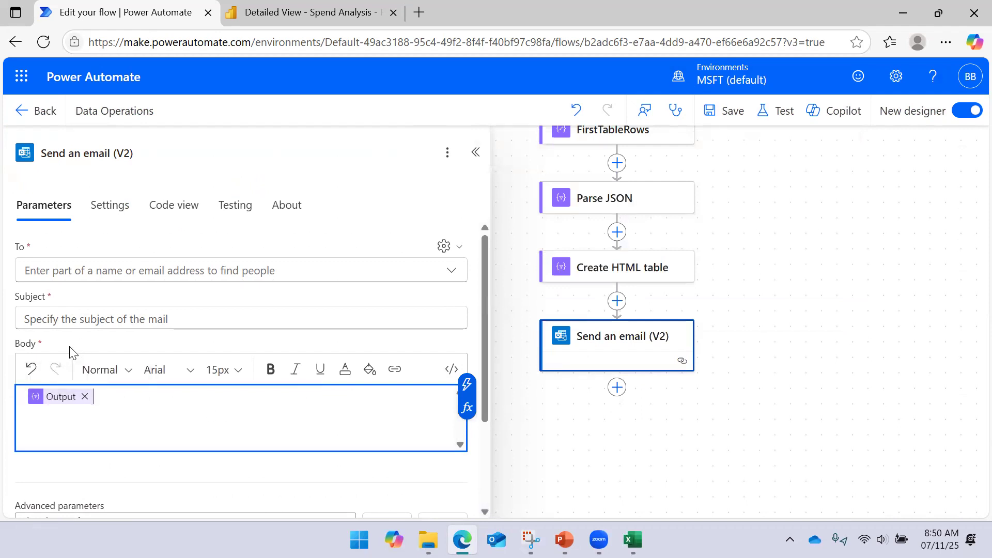
- Address the email to the Webchamp account with the subject "test" and save the flow
click(77, 275)
text(web)
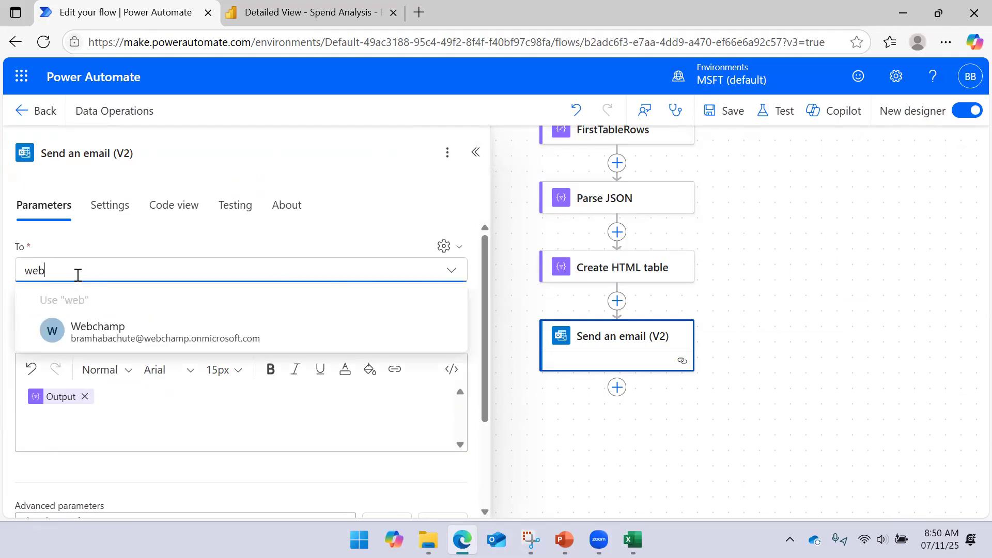
click(67, 333)
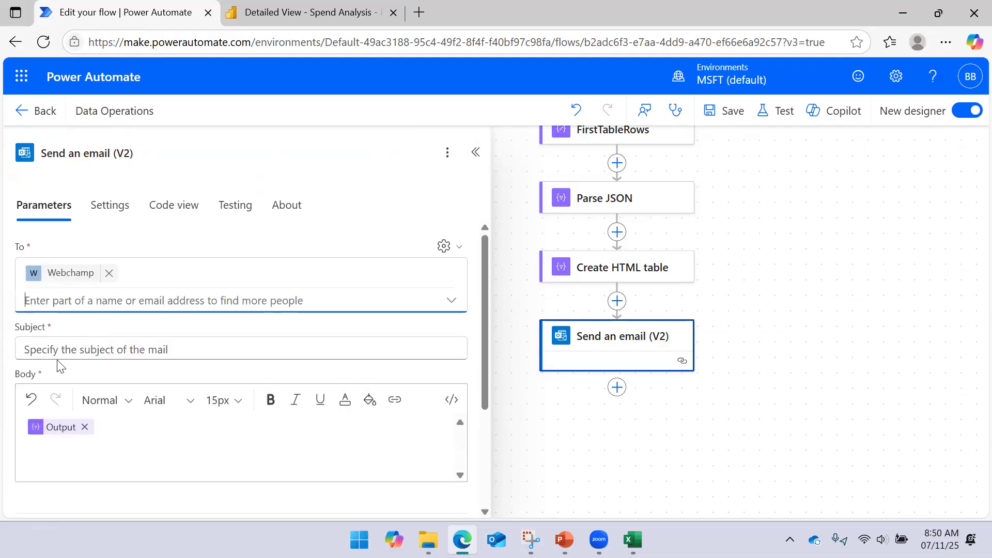
click(61, 348)
text(test)
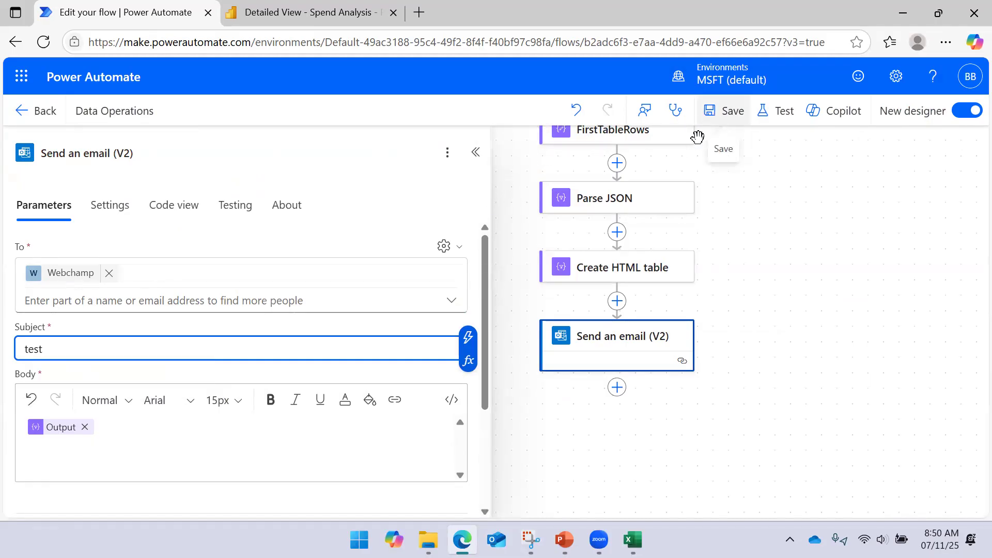
click(721, 111)
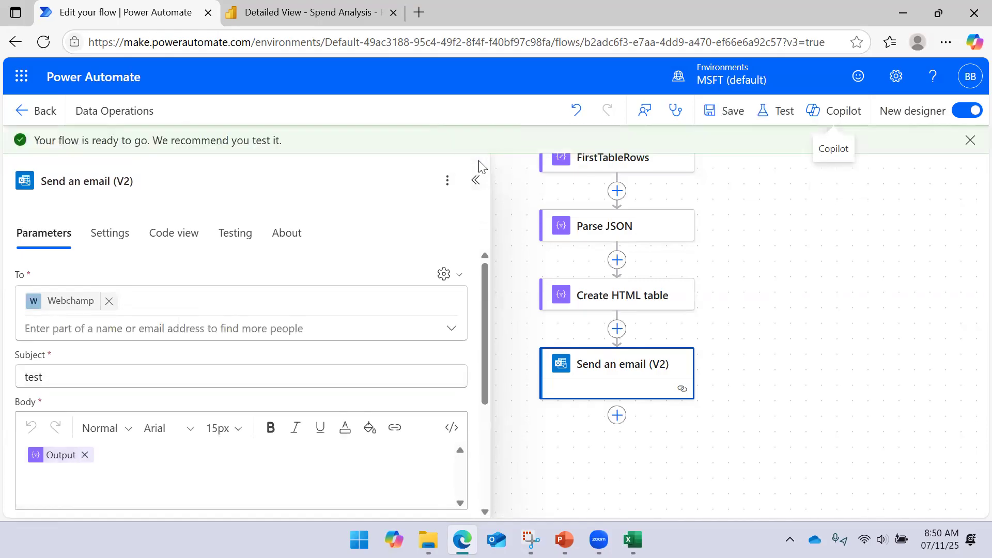
- Show the Send an email (V2) body in code view and examine the HTML around the Output token
click(763, 314)
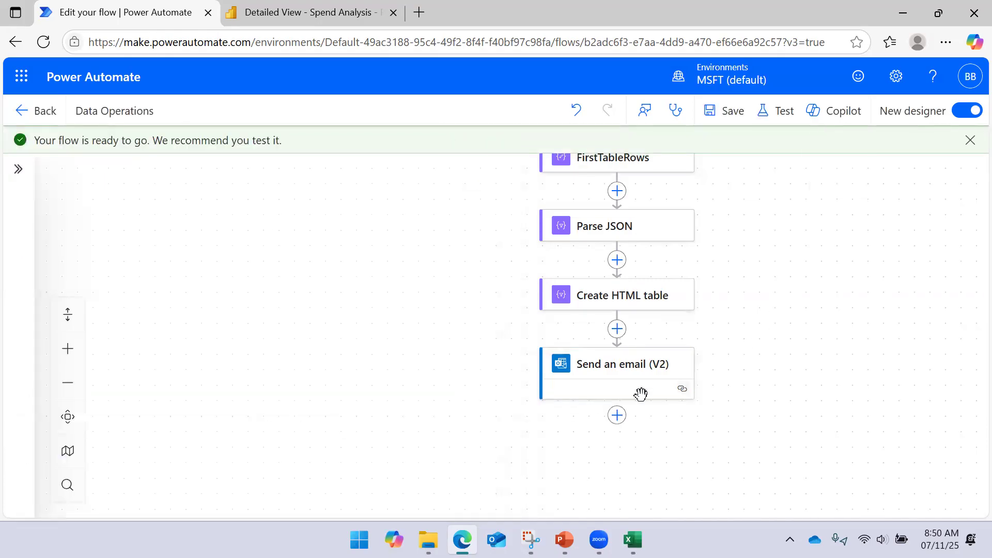
click(651, 379)
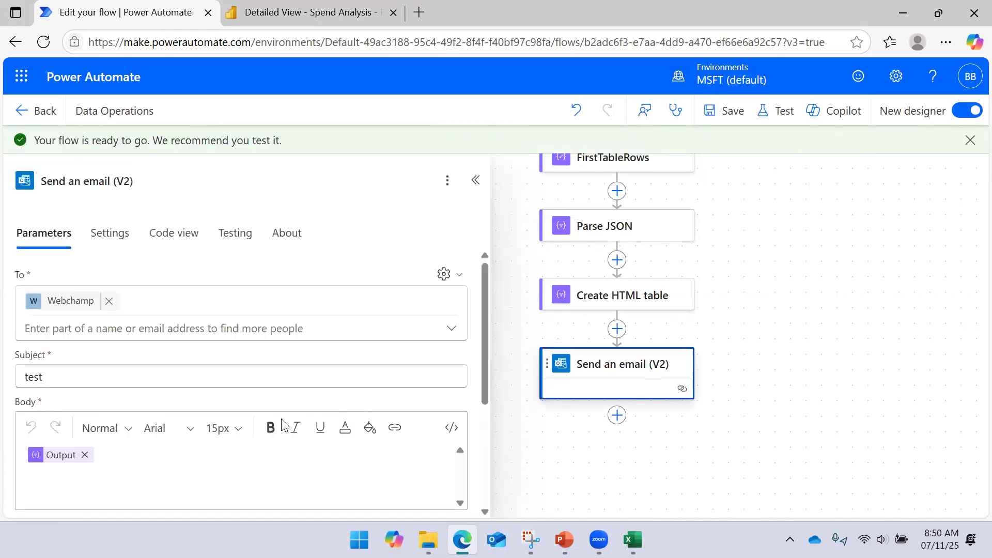
click(451, 428)
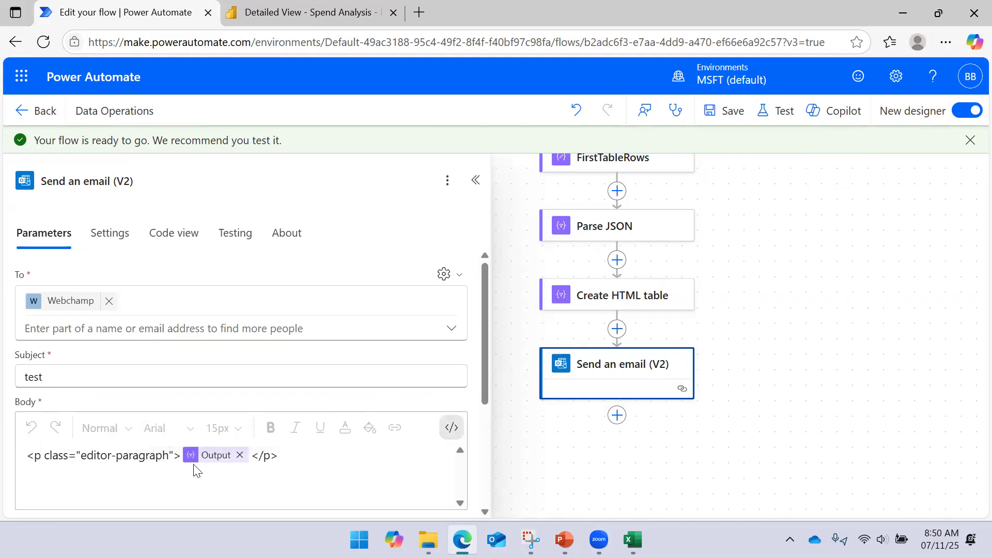
drag(28, 460, 269, 456)
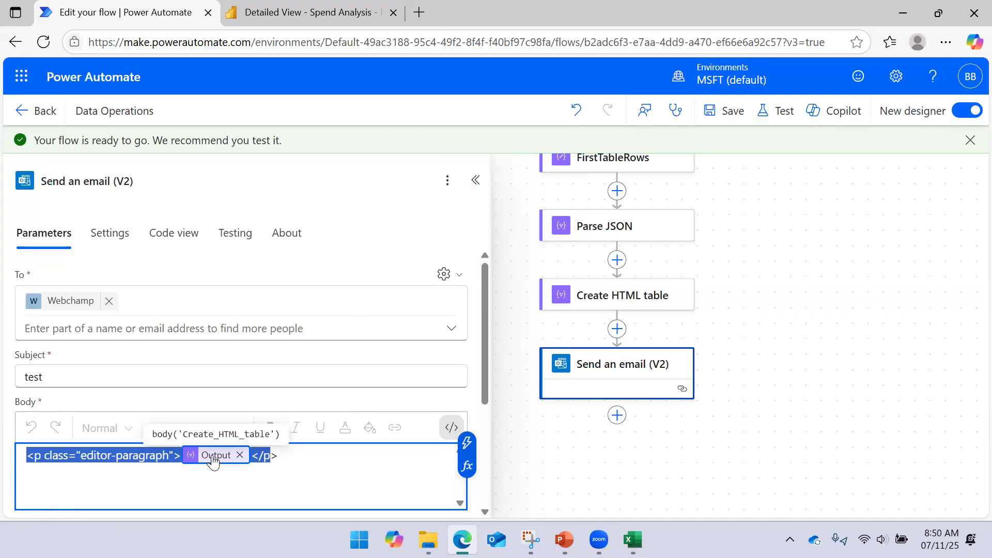
click(475, 180)
click(757, 327)
drag(817, 368, 746, 309)
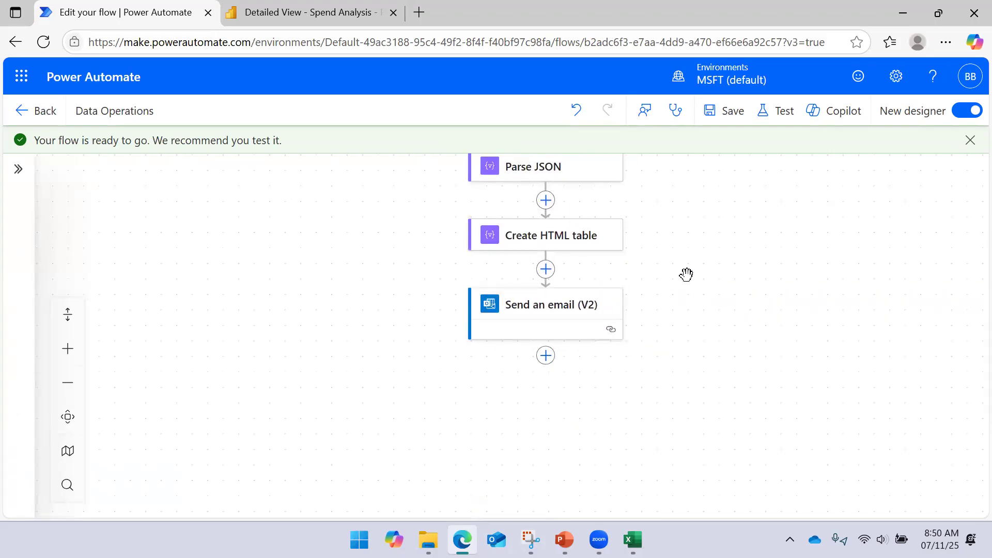
- Test the flow manually, continuing with the Power BI and Office 365 Outlook connections, and run it
click(775, 110)
click(718, 160)
click(712, 491)
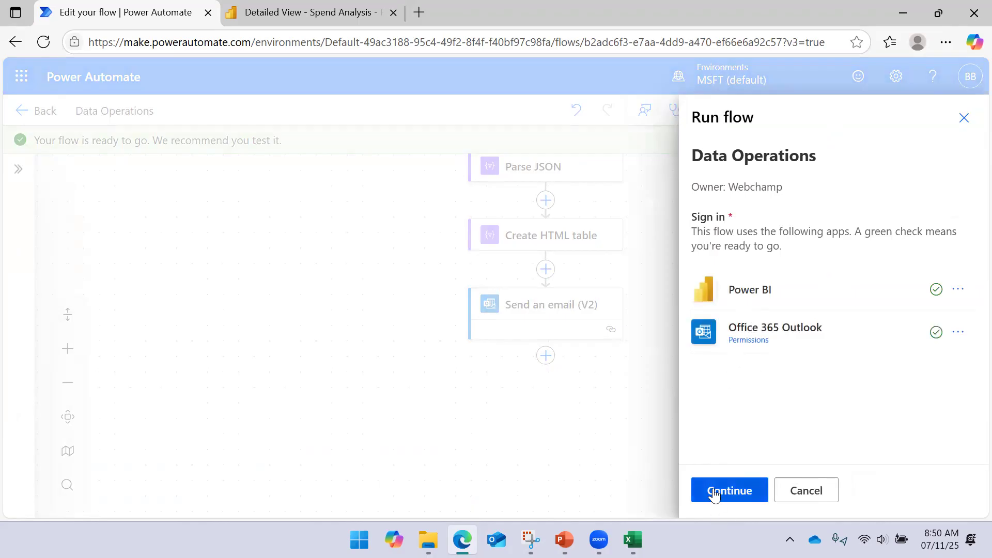
click(713, 491)
click(729, 488)
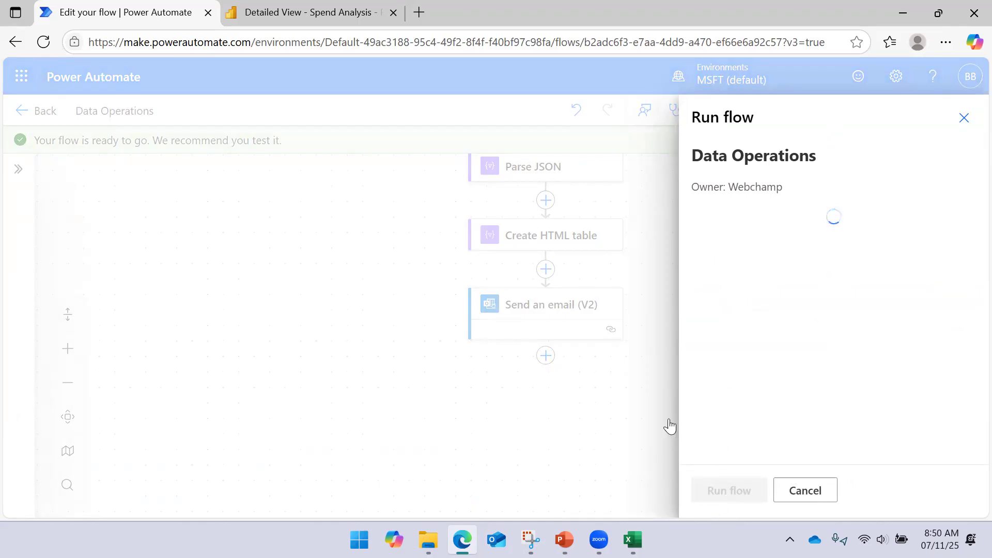
click(704, 483)
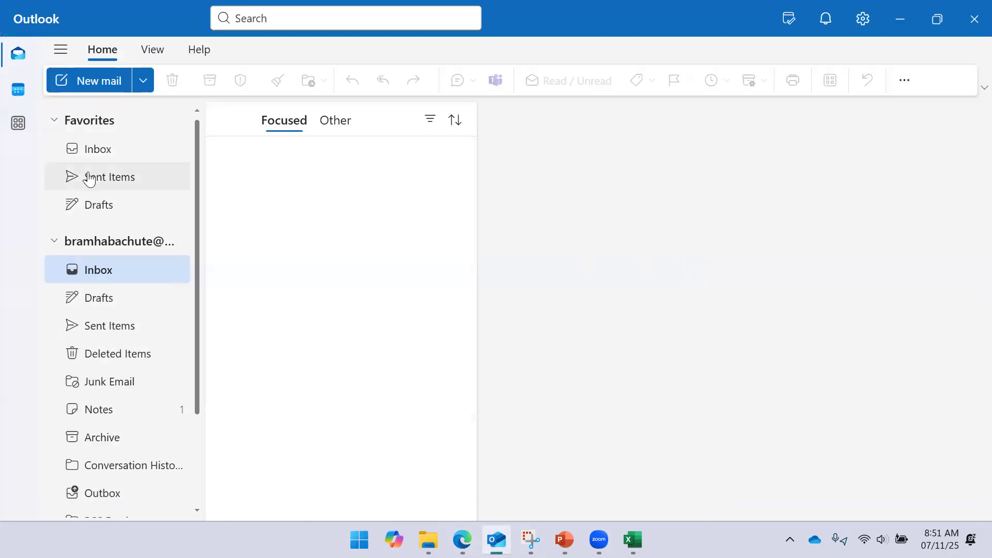
- In Outlook, open the "test" email from Sent Items and examine its HTML table at full size
click(91, 179)
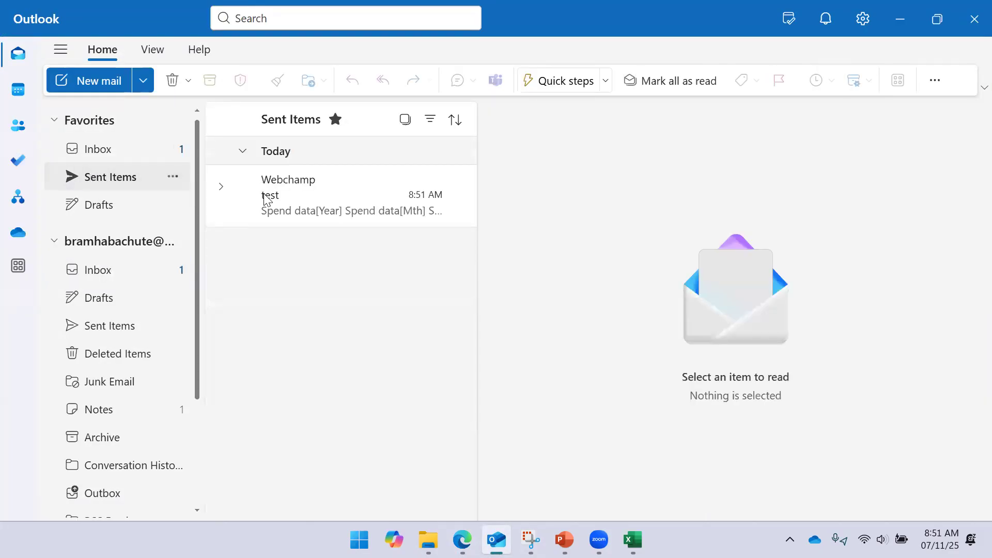
click(273, 200)
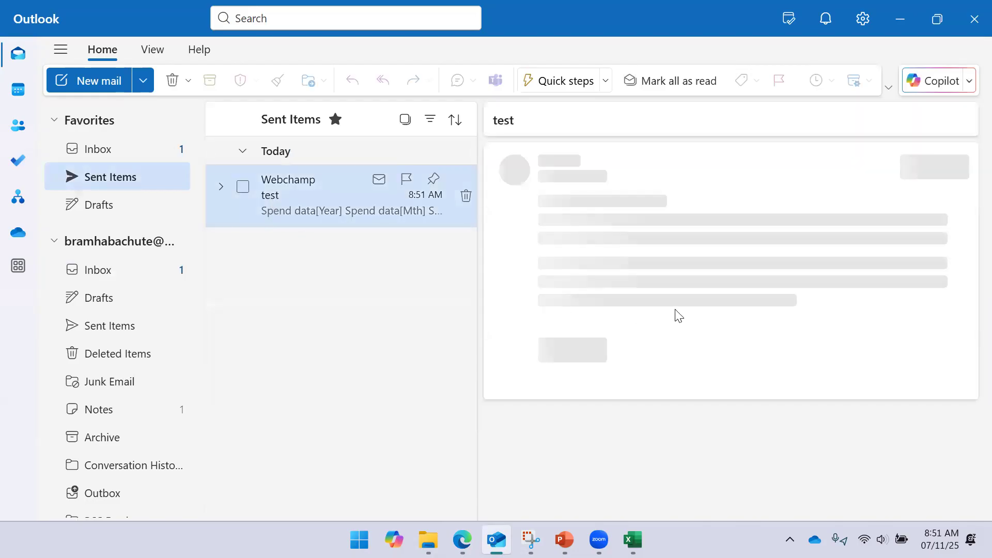
scroll(646, 283, down, 5)
scroll(646, 283, up, 4)
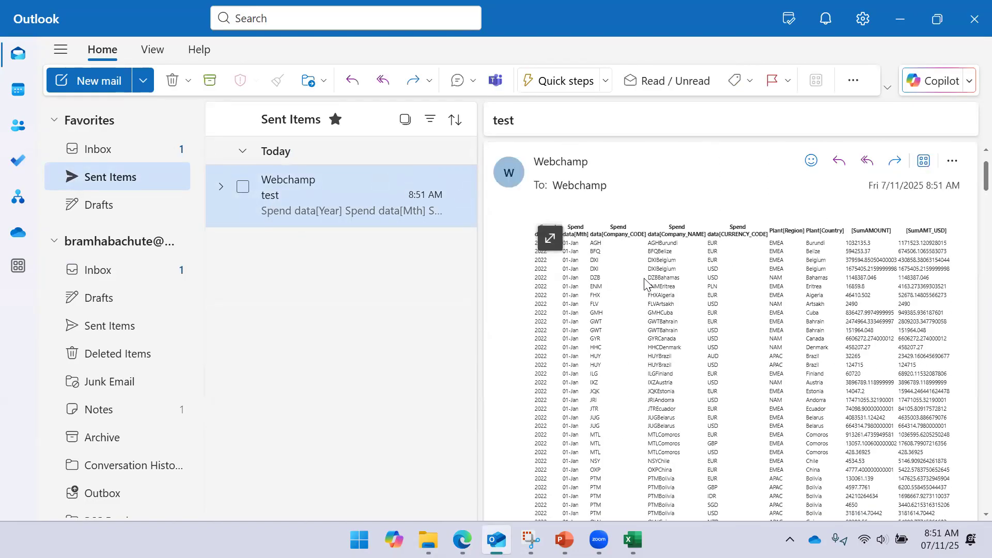
scroll(853, 255, down, 15)
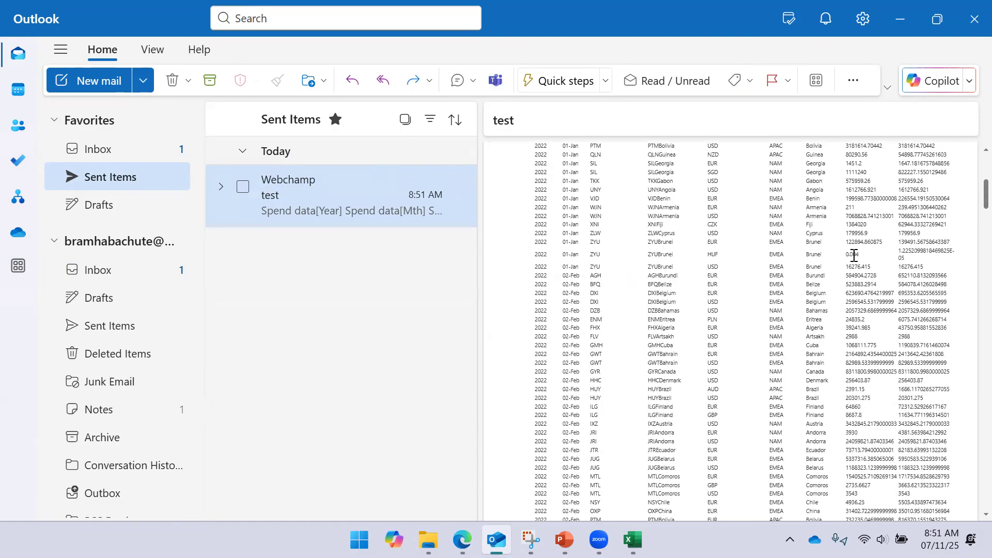
scroll(731, 266, up, 15)
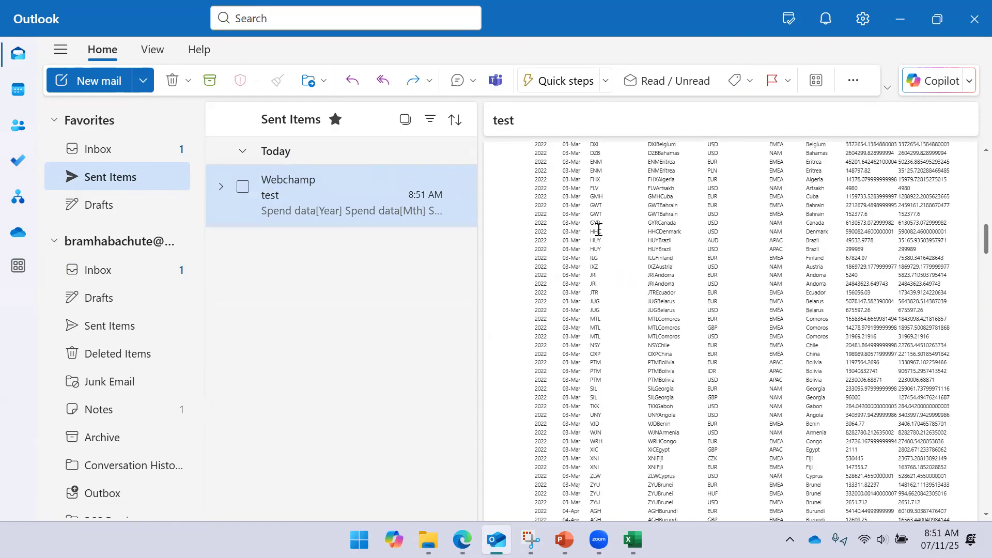
click(549, 238)
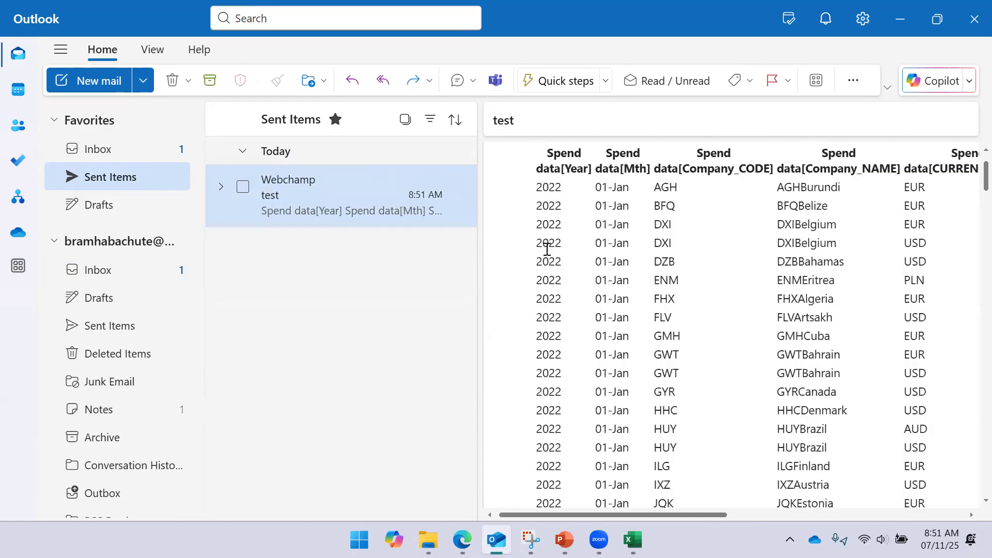
mouse_move(463, 206)
scroll(670, 335, up, 2)
- Open the "test" email in its own maximized window and look through the table's columns and rows
double_click(334, 193)
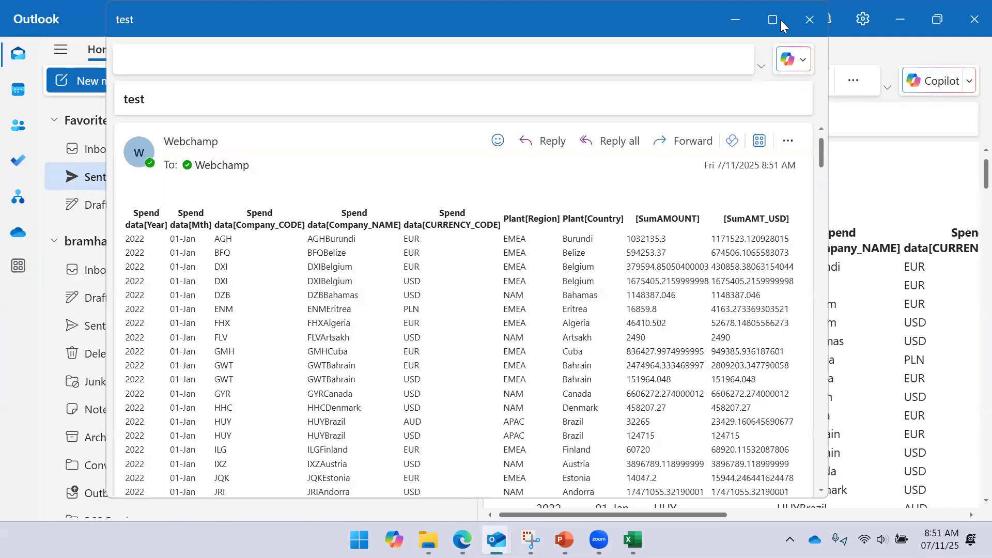
click(783, 22)
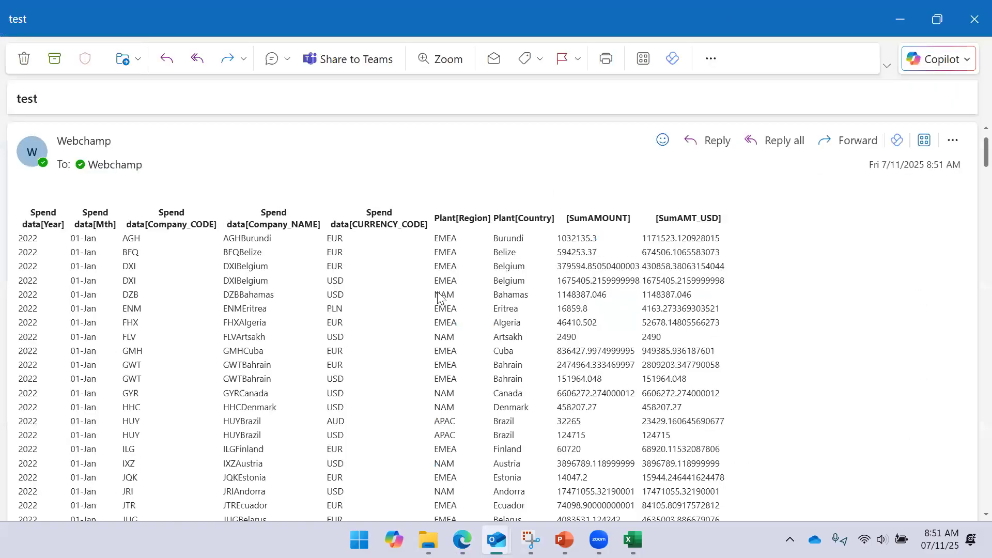
scroll(438, 298, down, 5)
scroll(439, 299, up, 5)
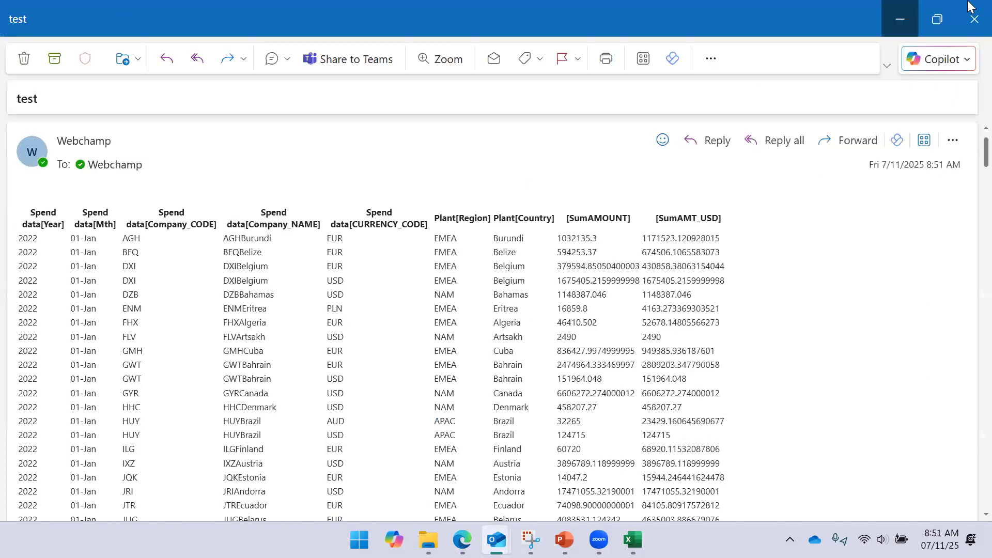
- Close the opened message, delete the "test" email from Sent Items and the Inbox, and leave Outlook
click(970, 20)
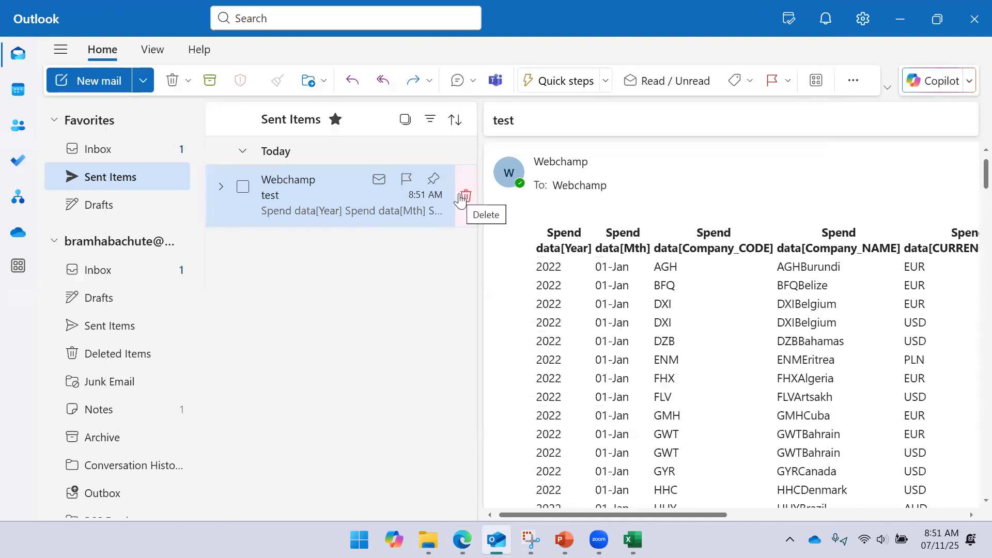
click(459, 198)
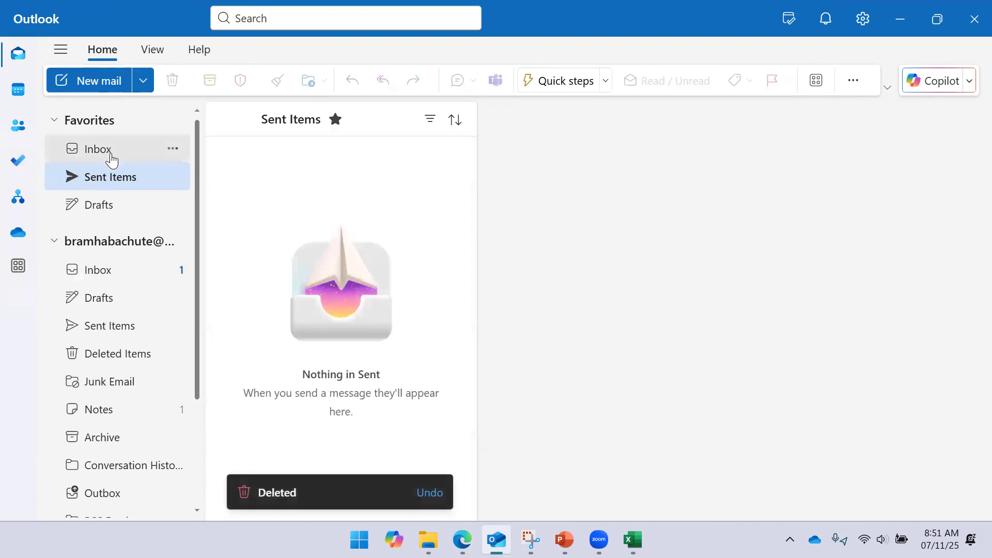
click(112, 161)
click(260, 199)
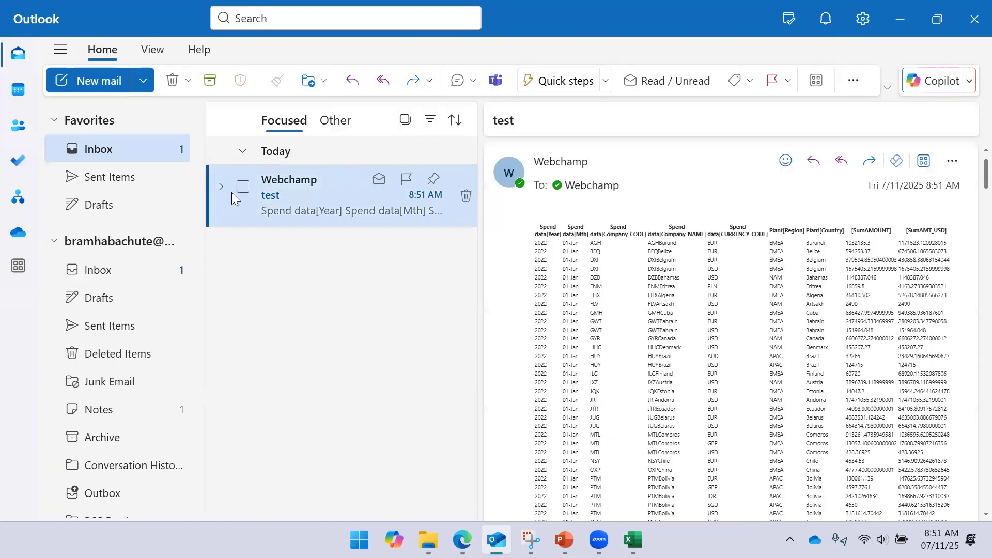
click(242, 186)
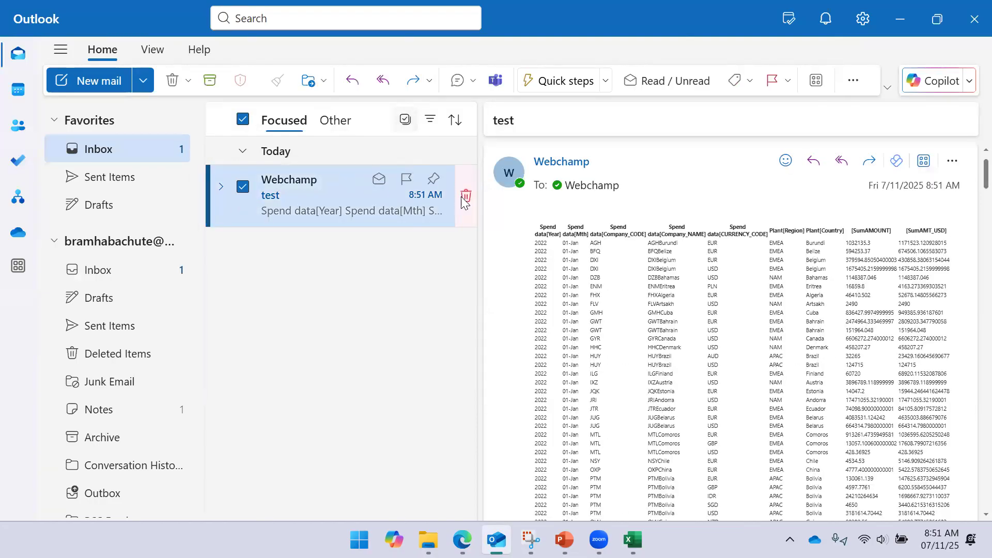
click(465, 197)
click(975, 19)
- Switch to the PowerPoint slide show and go back to the "Select Action from data Operations" slide
click(564, 539)
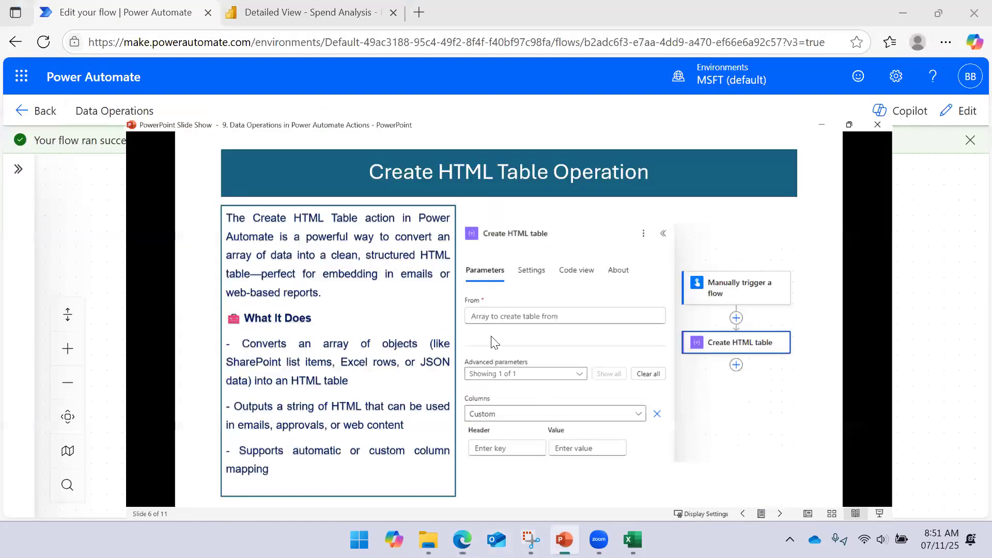
scroll(452, 290, up, 2)
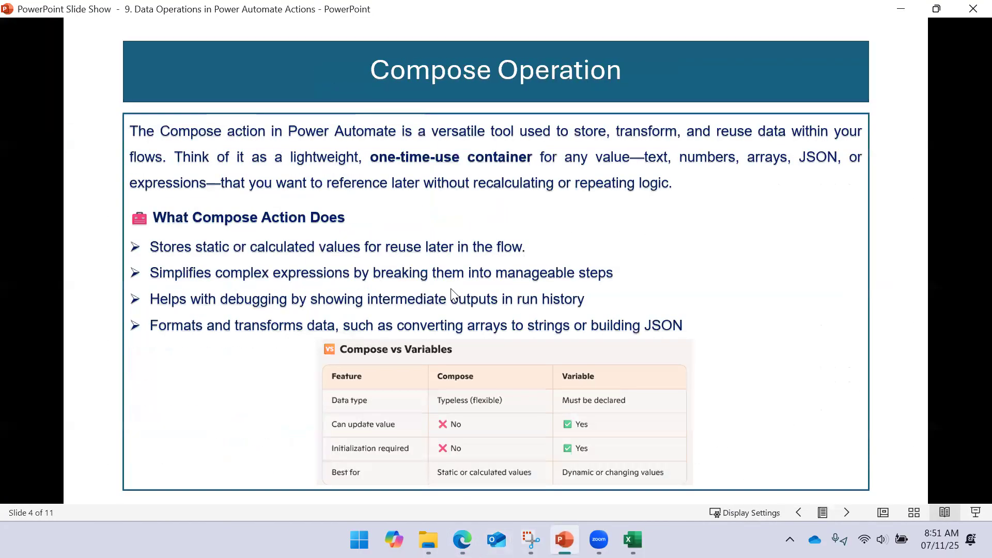
scroll(451, 289, up, 1)
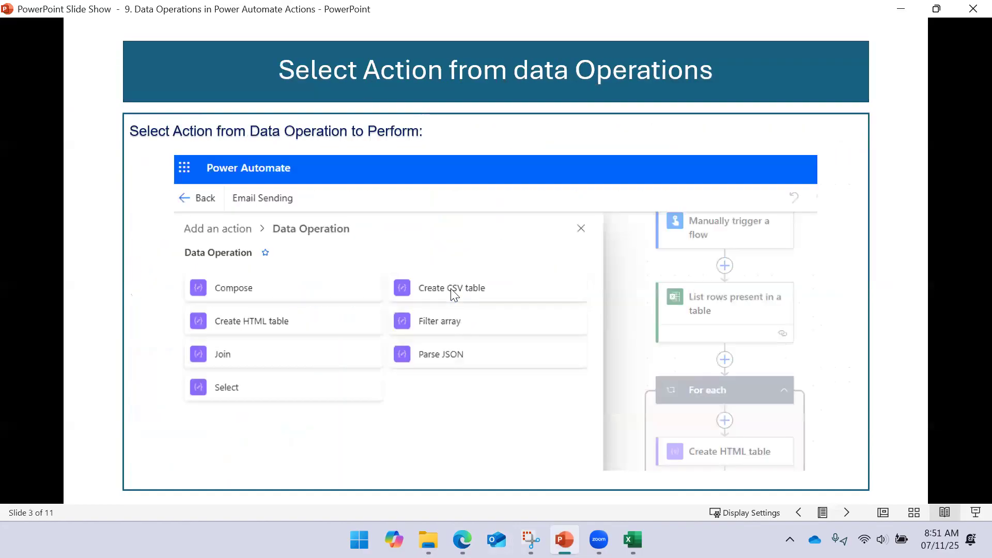